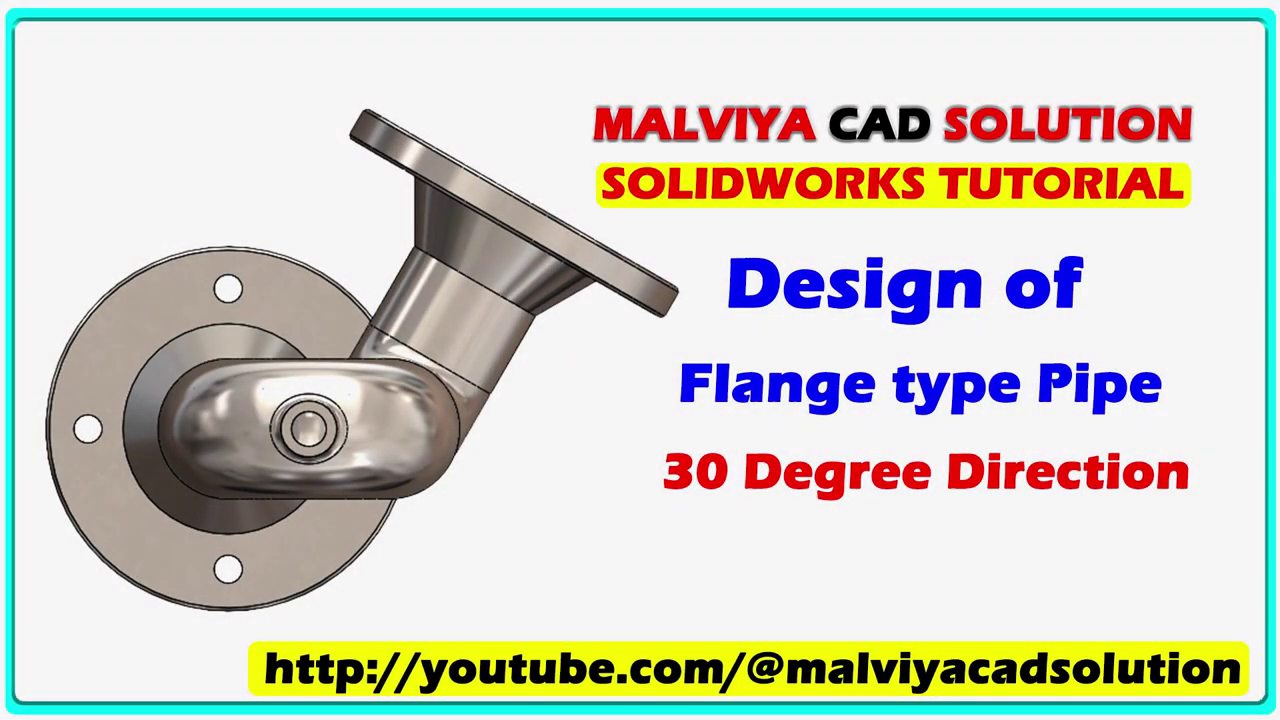
# Put the drawing away and start a sketch on the empty part's Top Plane
pyautogui.scroll(-2, 404, 380)
pyautogui.scroll(-1, 407, 392)
pyautogui.scroll(-1, 407, 393)
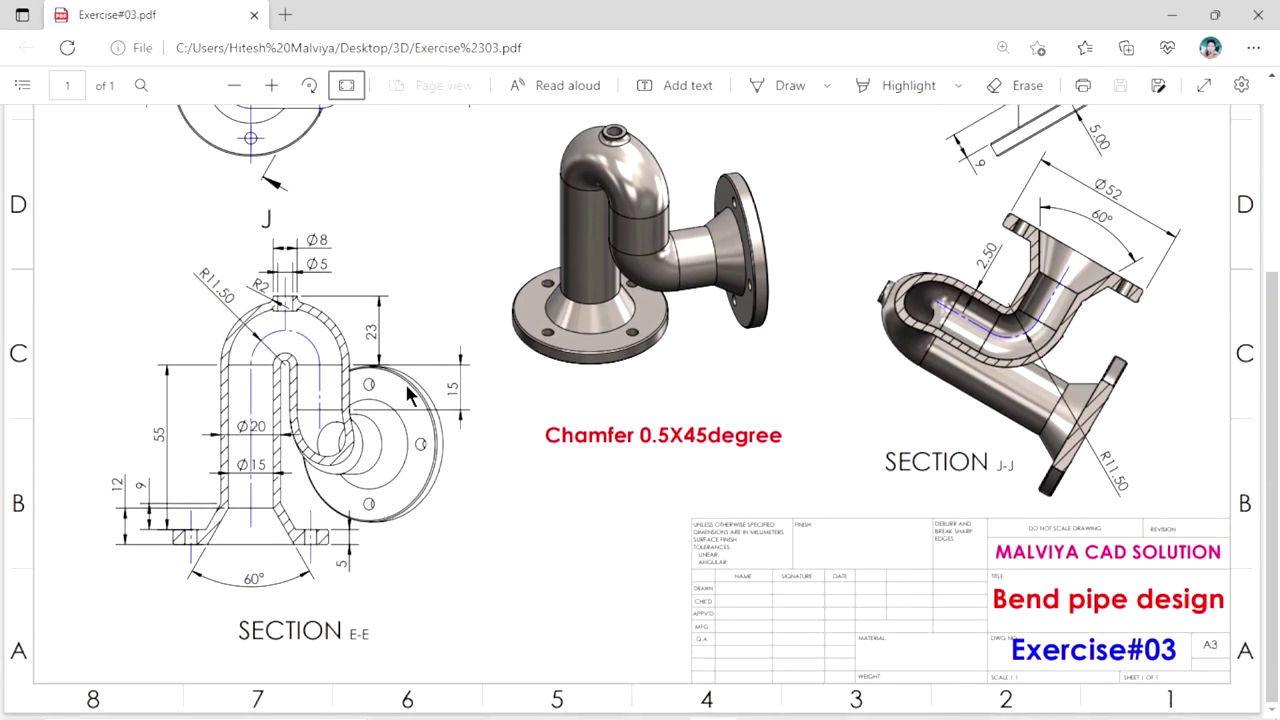
pyautogui.scroll(1, 1138, 408)
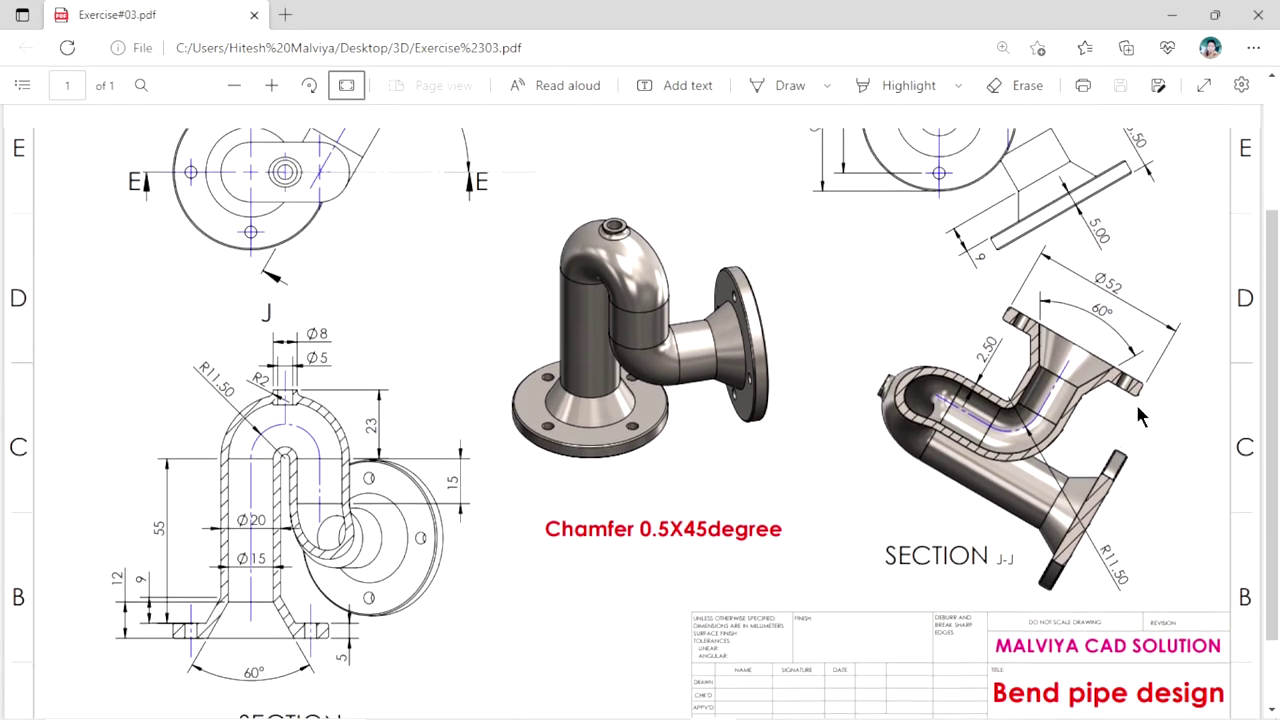
pyautogui.scroll(1, 1024, 458)
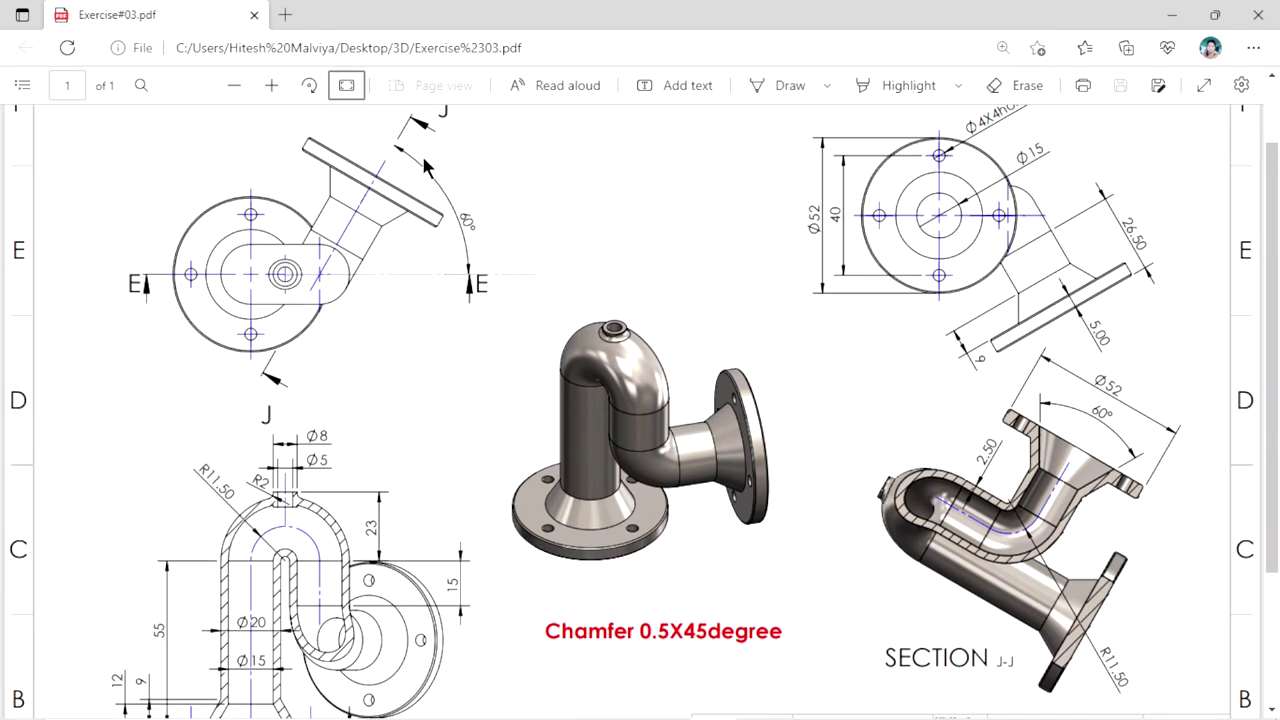
pyautogui.scroll(-2, 450, 385)
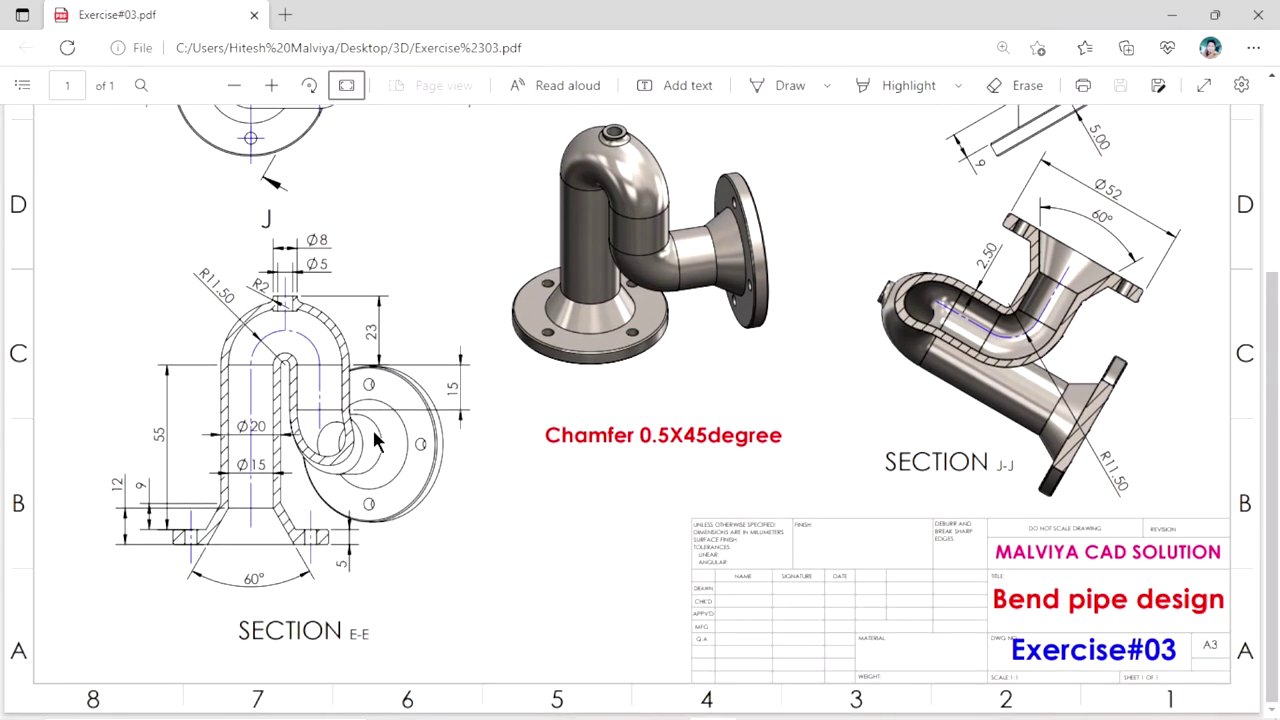
pyautogui.scroll(3, 518, 477)
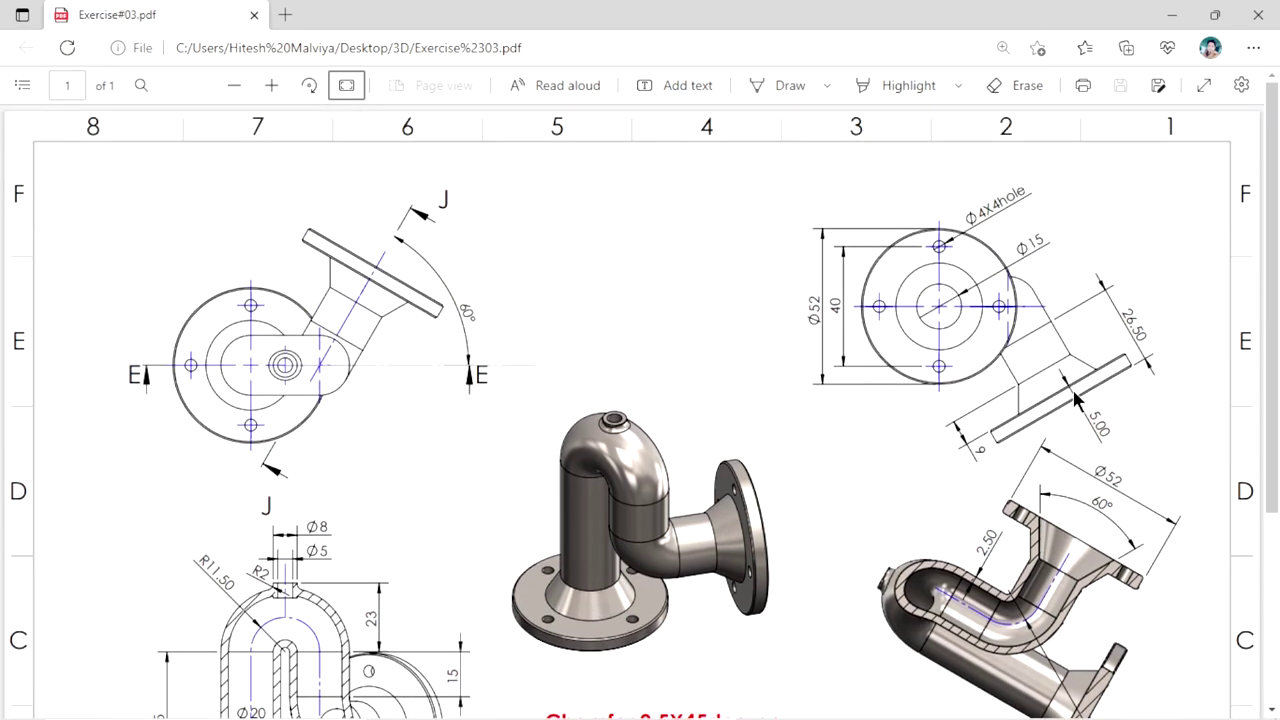
pyautogui.scroll(-1, 957, 463)
pyautogui.scroll(-2, 957, 463)
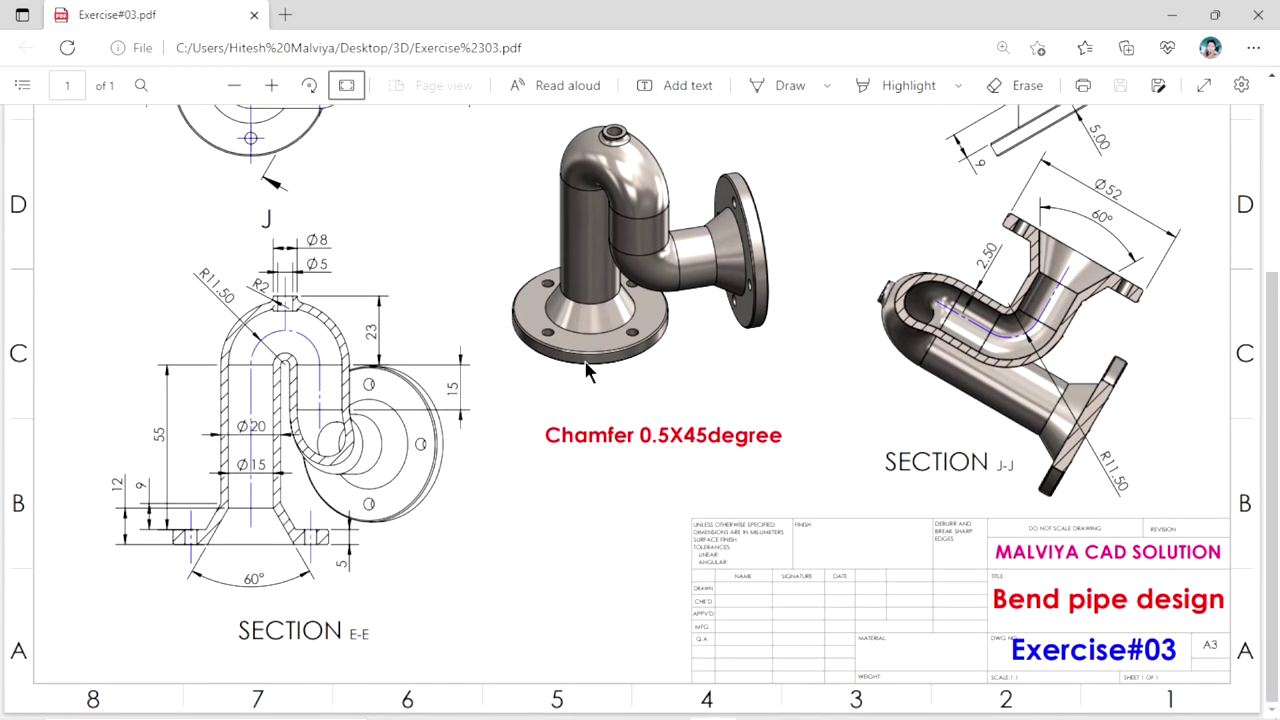
pyautogui.scroll(3, 506, 375)
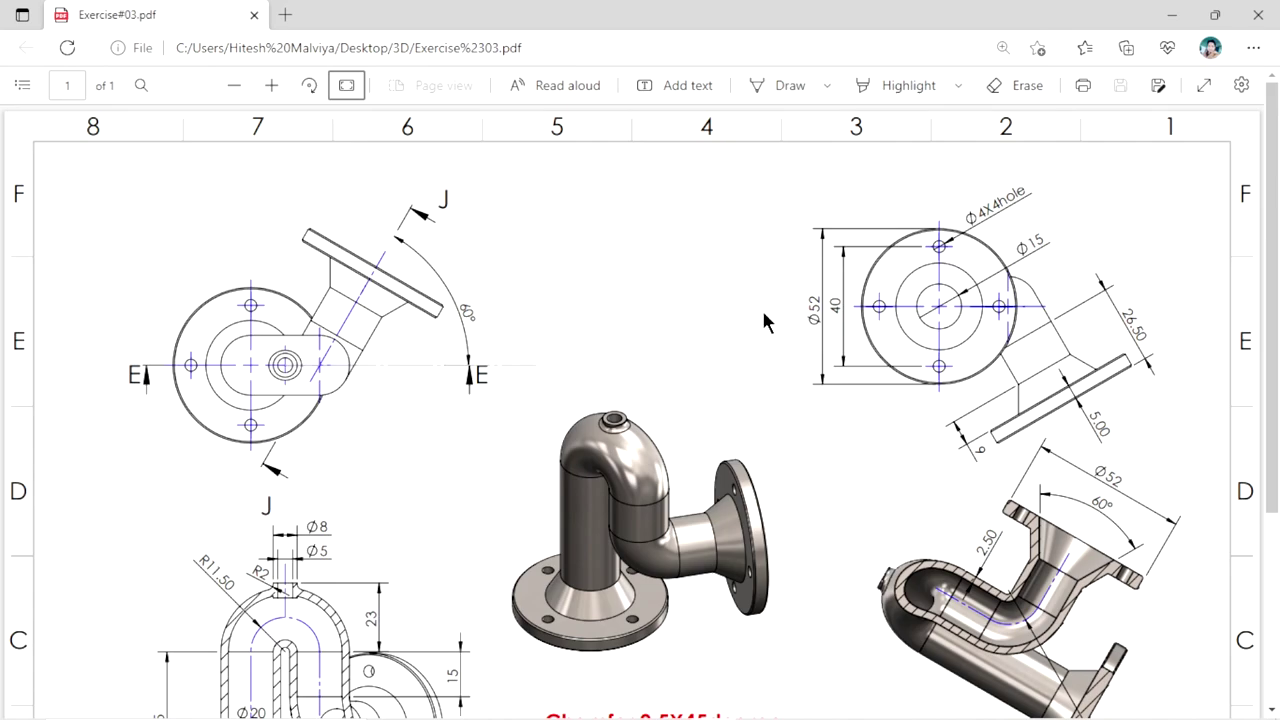
pyautogui.scroll(-1, 651, 407)
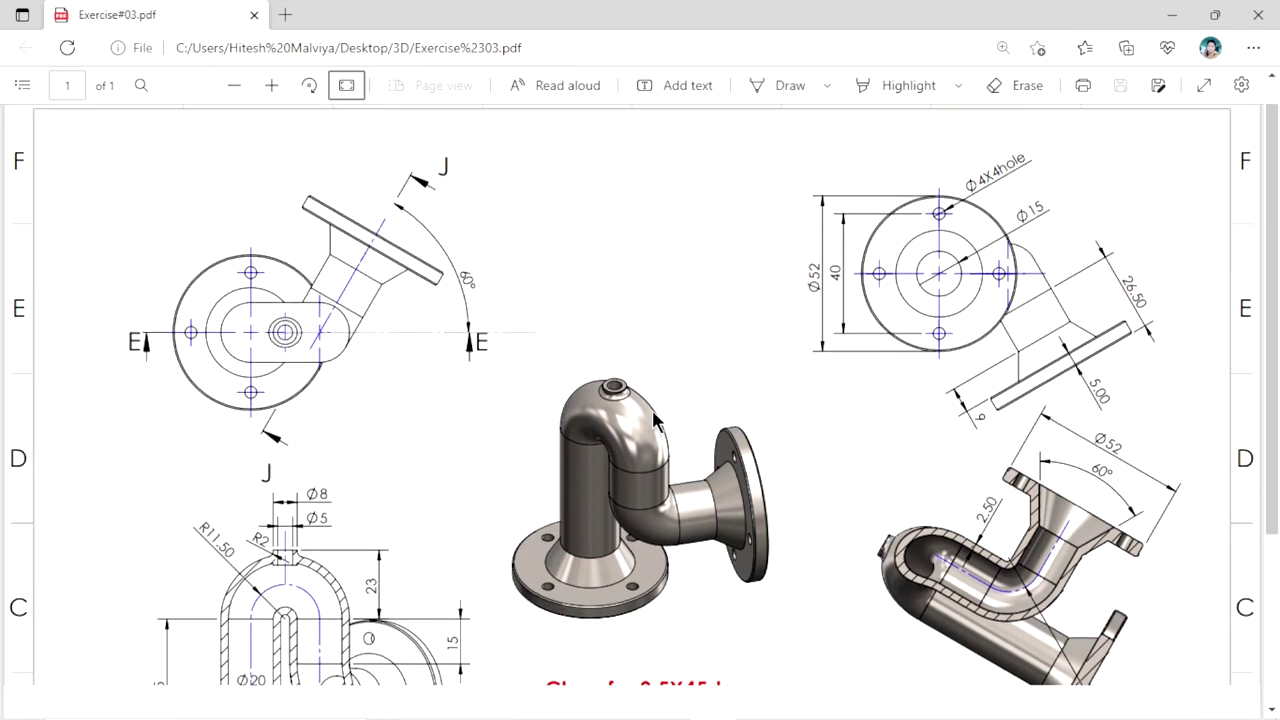
pyautogui.scroll(-1, 651, 407)
pyautogui.scroll(-1, 651, 407)
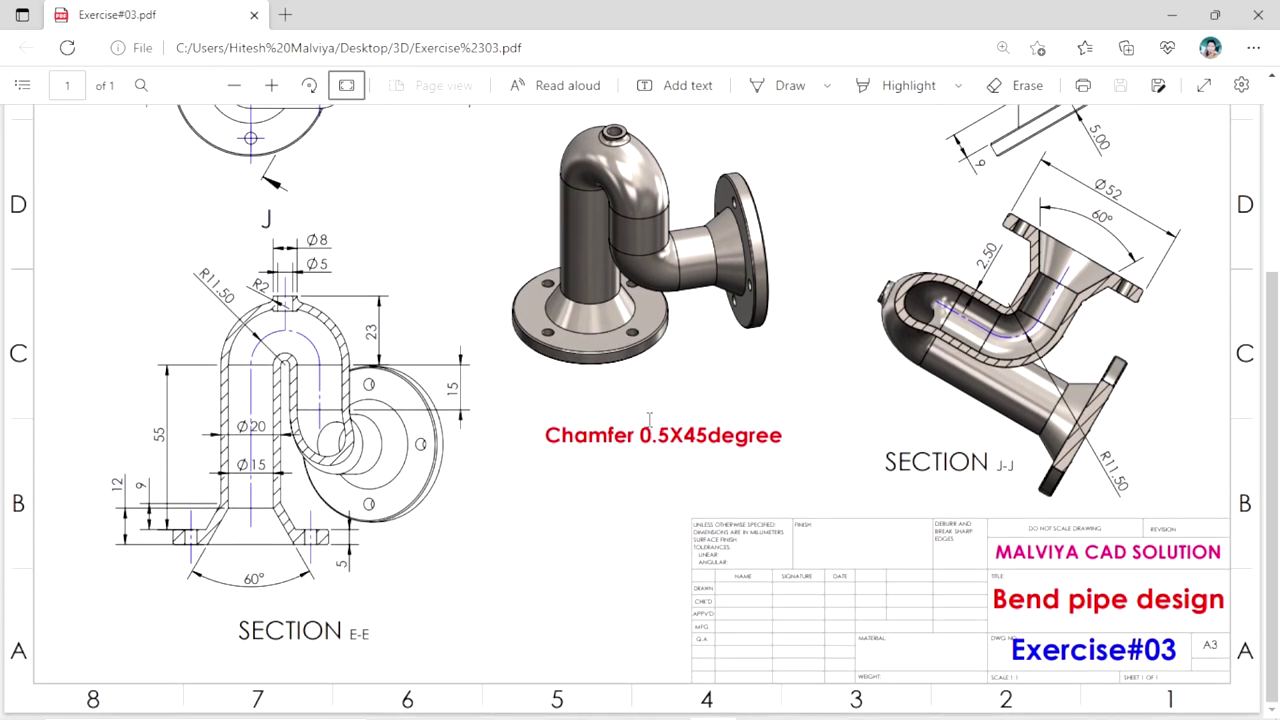
pyautogui.scroll(1, 649, 419)
pyautogui.scroll(2, 649, 419)
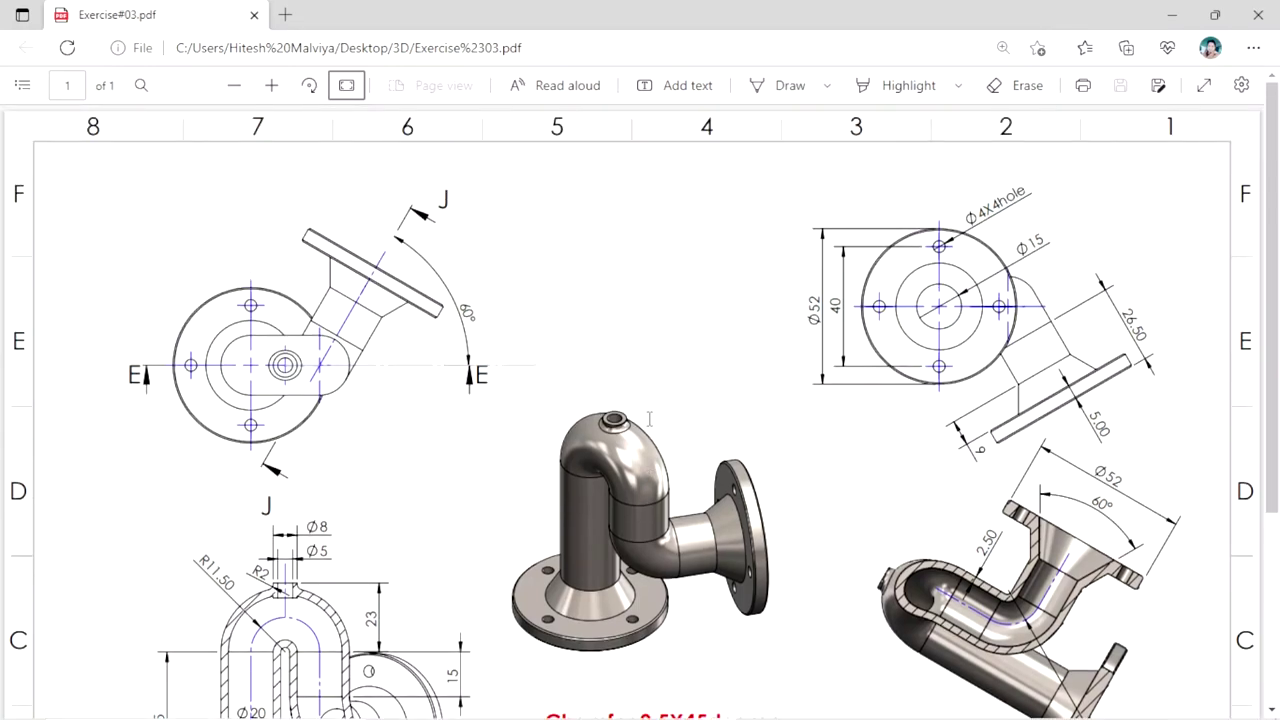
pyautogui.click(1176, 14)
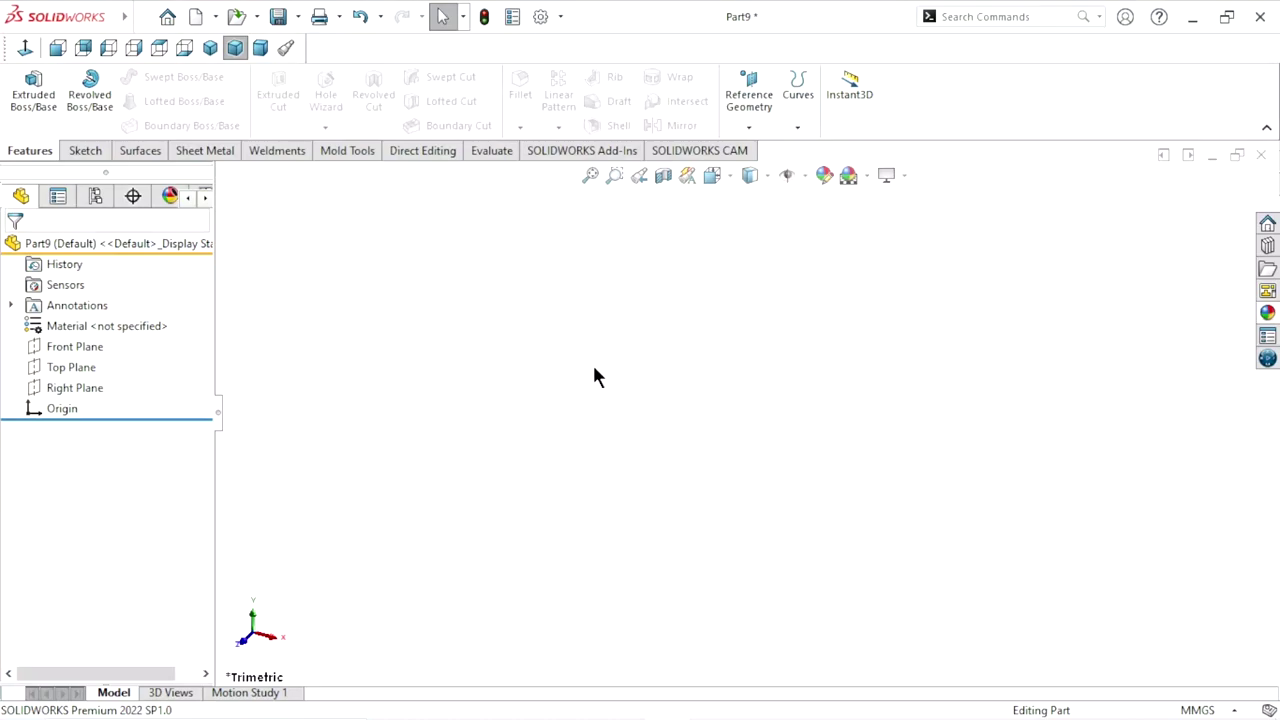
pyautogui.click(90, 368)
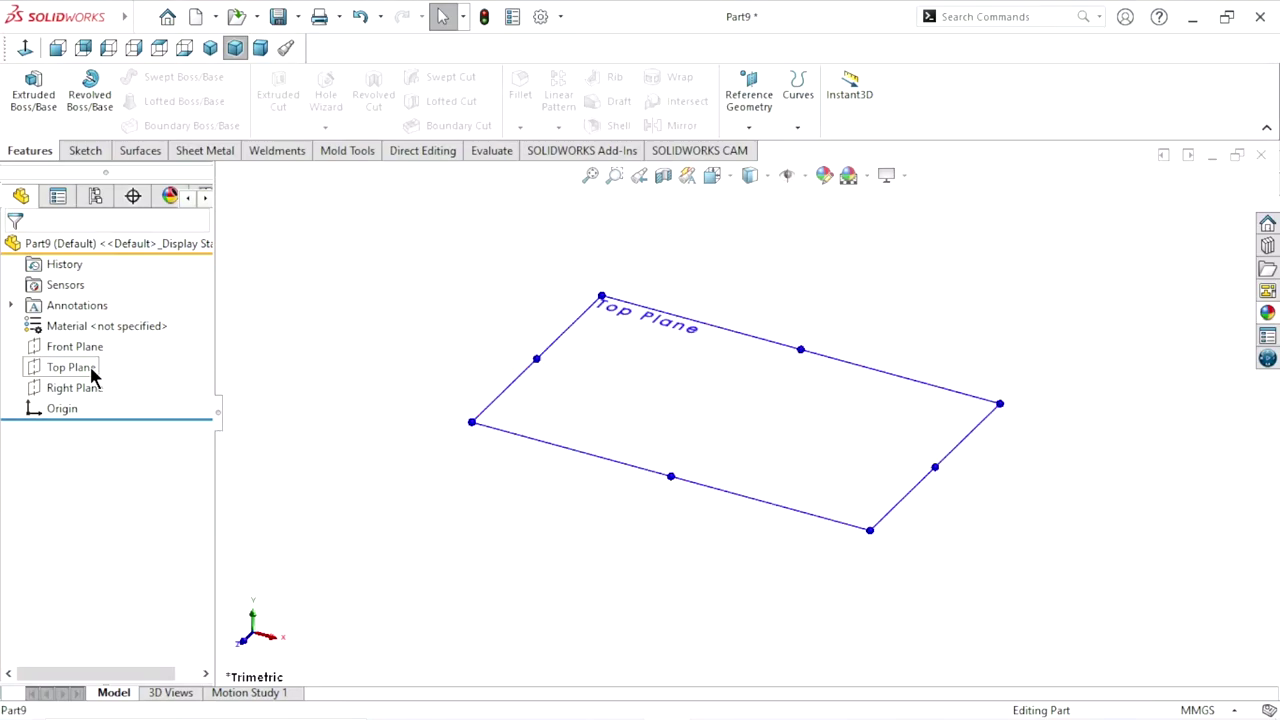
pyautogui.click(108, 344)
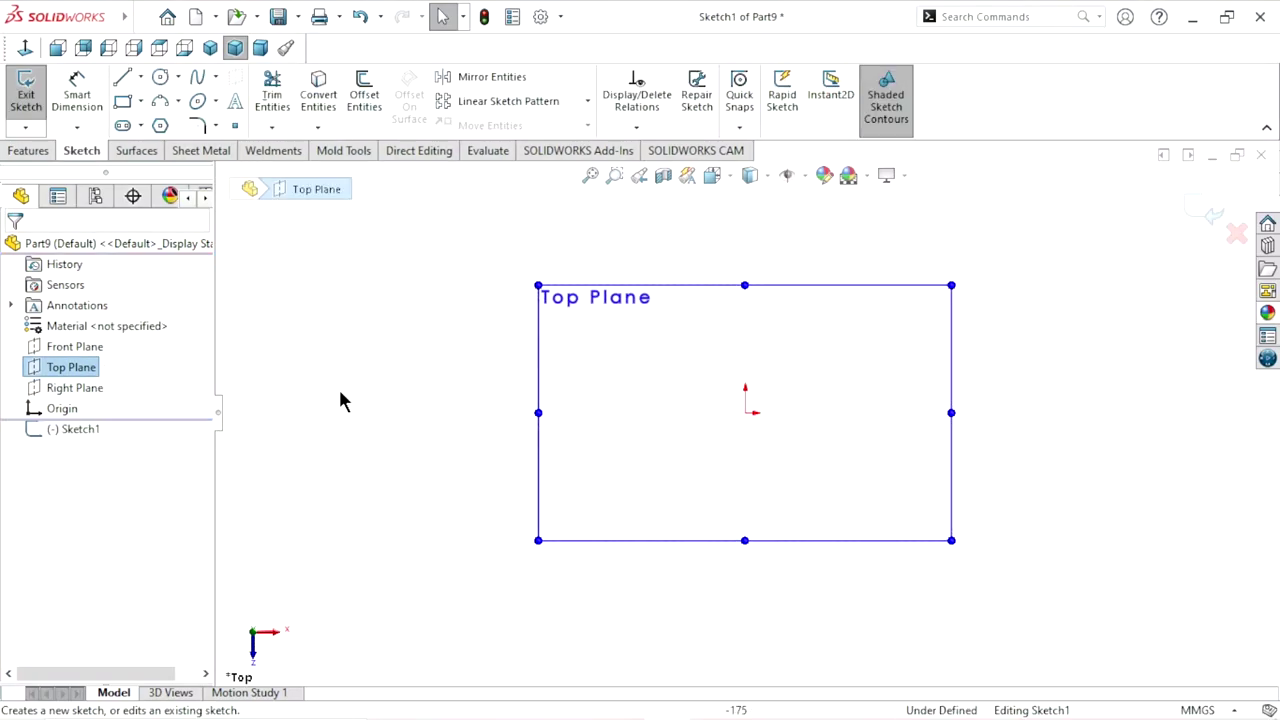
# Draw three concentric circles at the origin: outer, slightly smaller, and small central
pyautogui.click(160, 80)
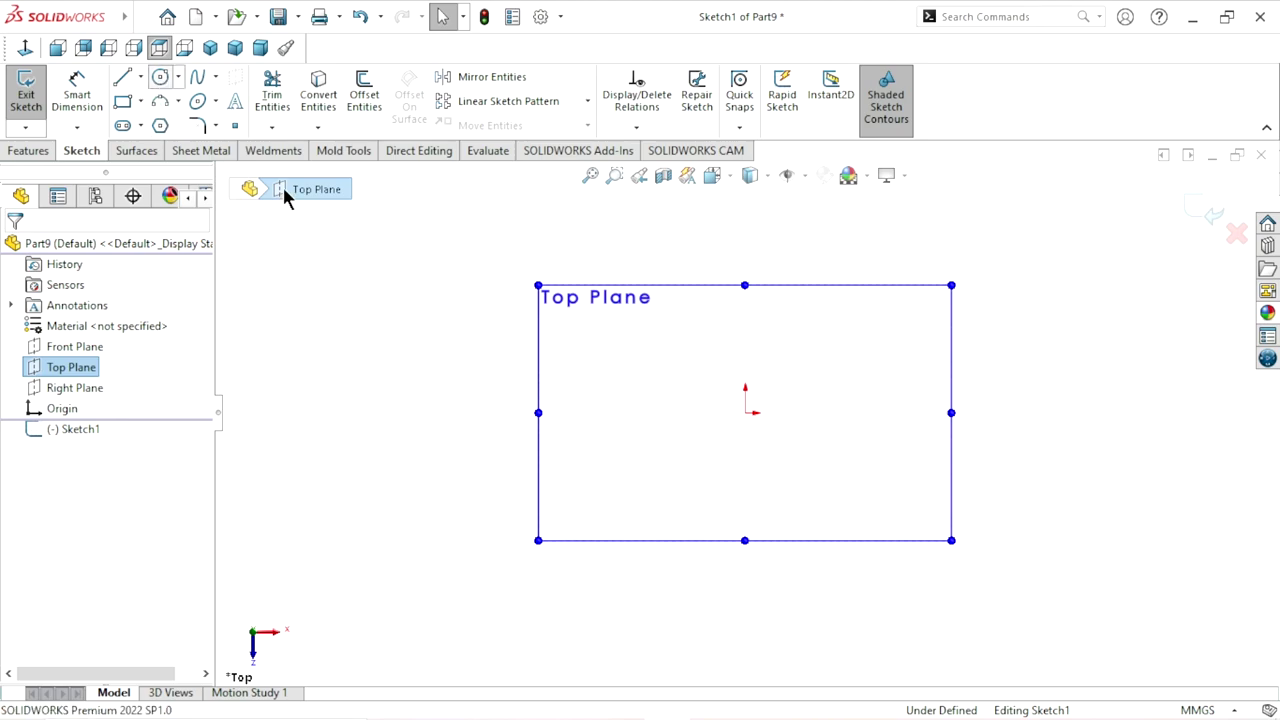
pyautogui.click(745, 412)
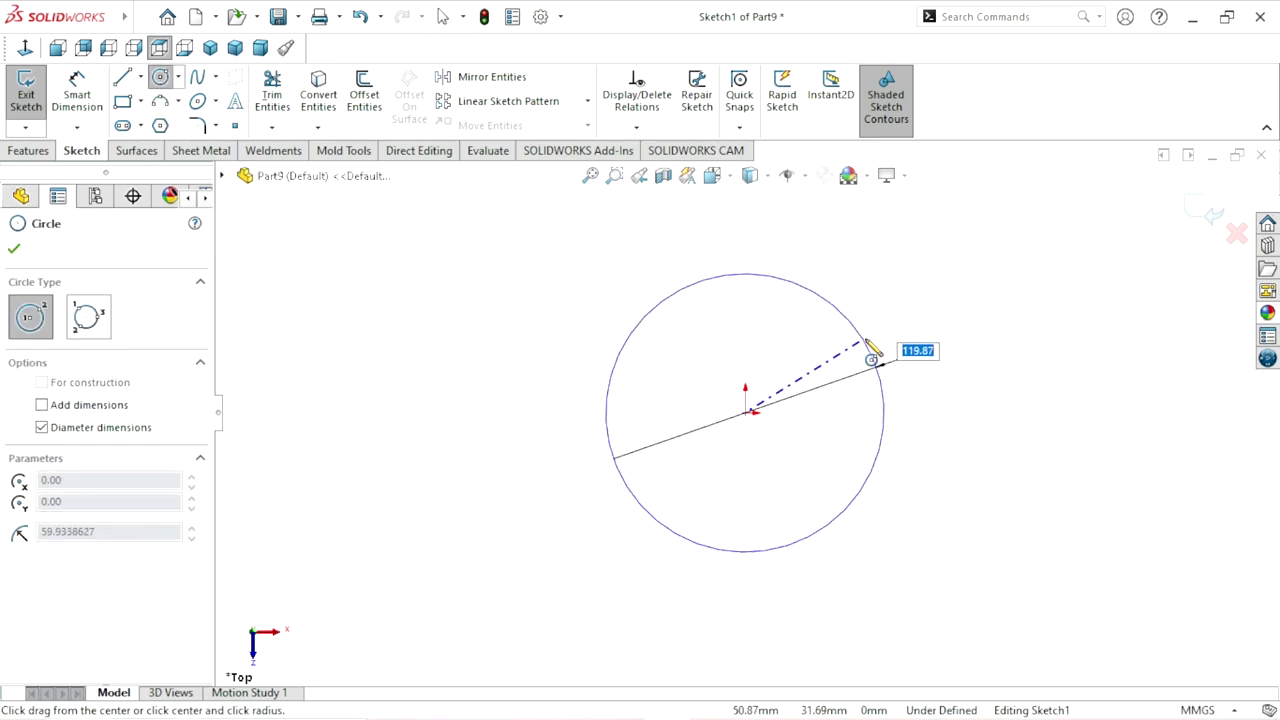
pyautogui.click(876, 353)
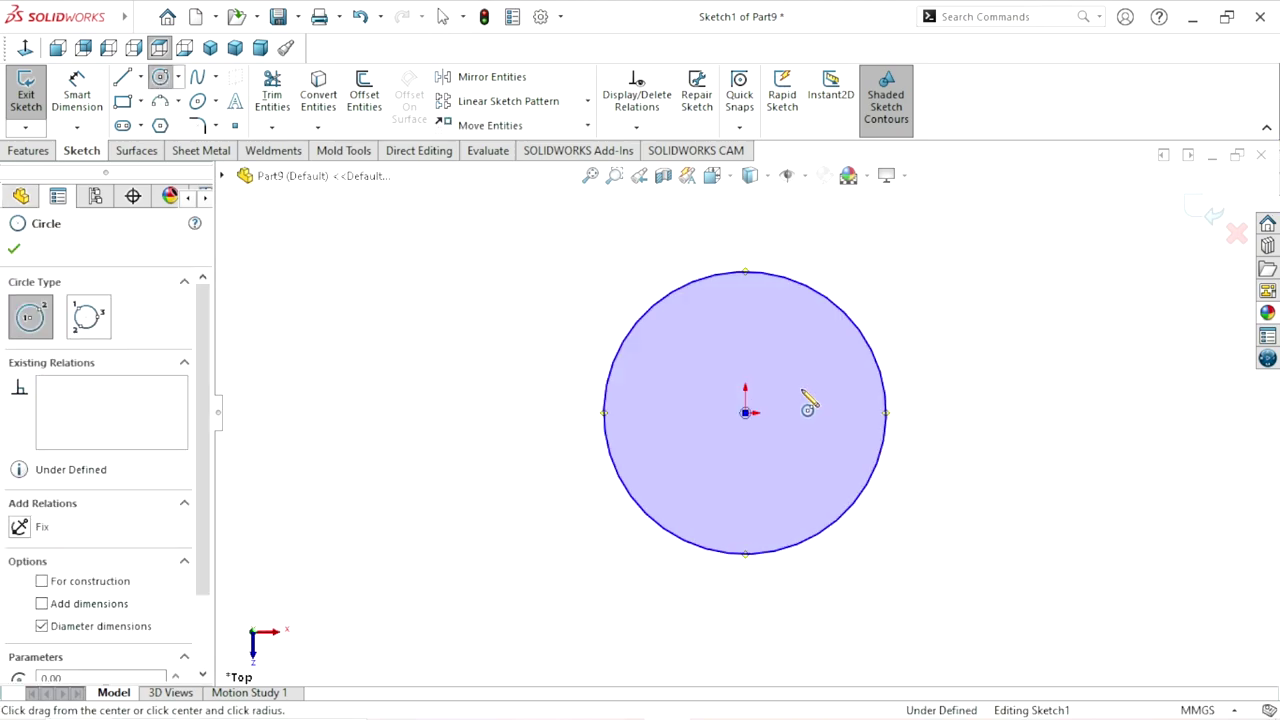
pyautogui.click(745, 412)
pyautogui.click(843, 352)
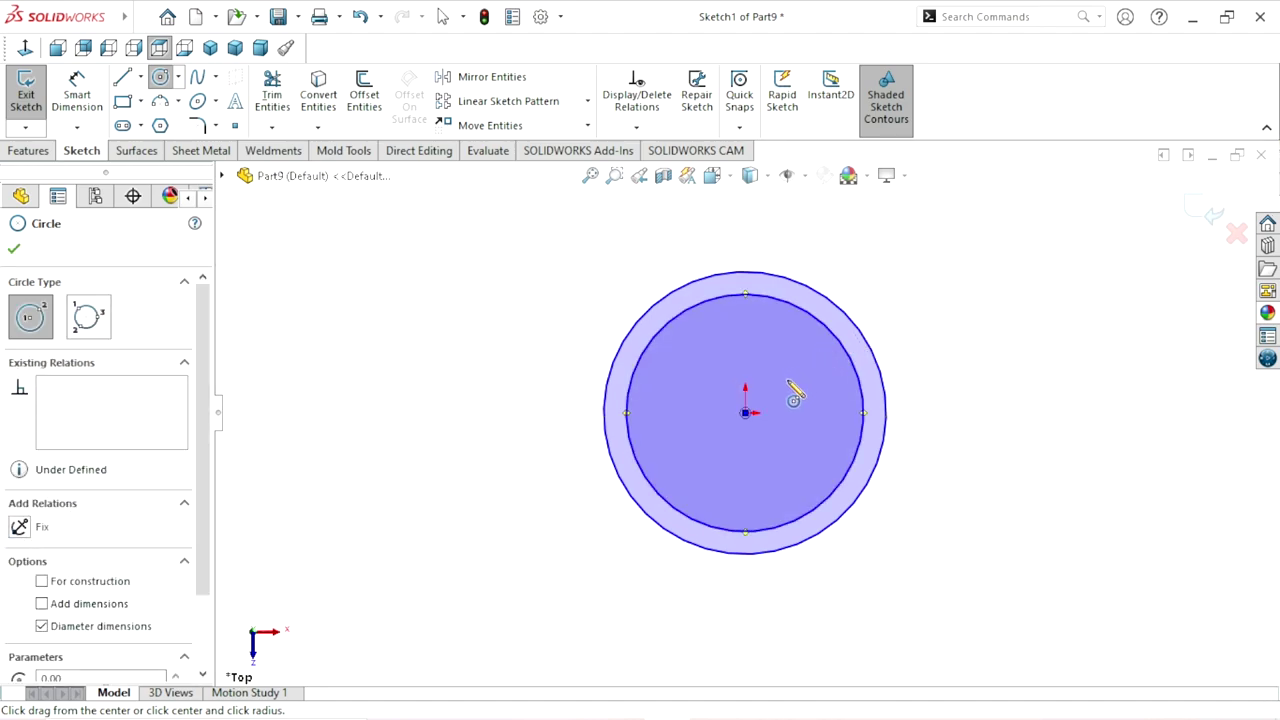
pyautogui.click(745, 412)
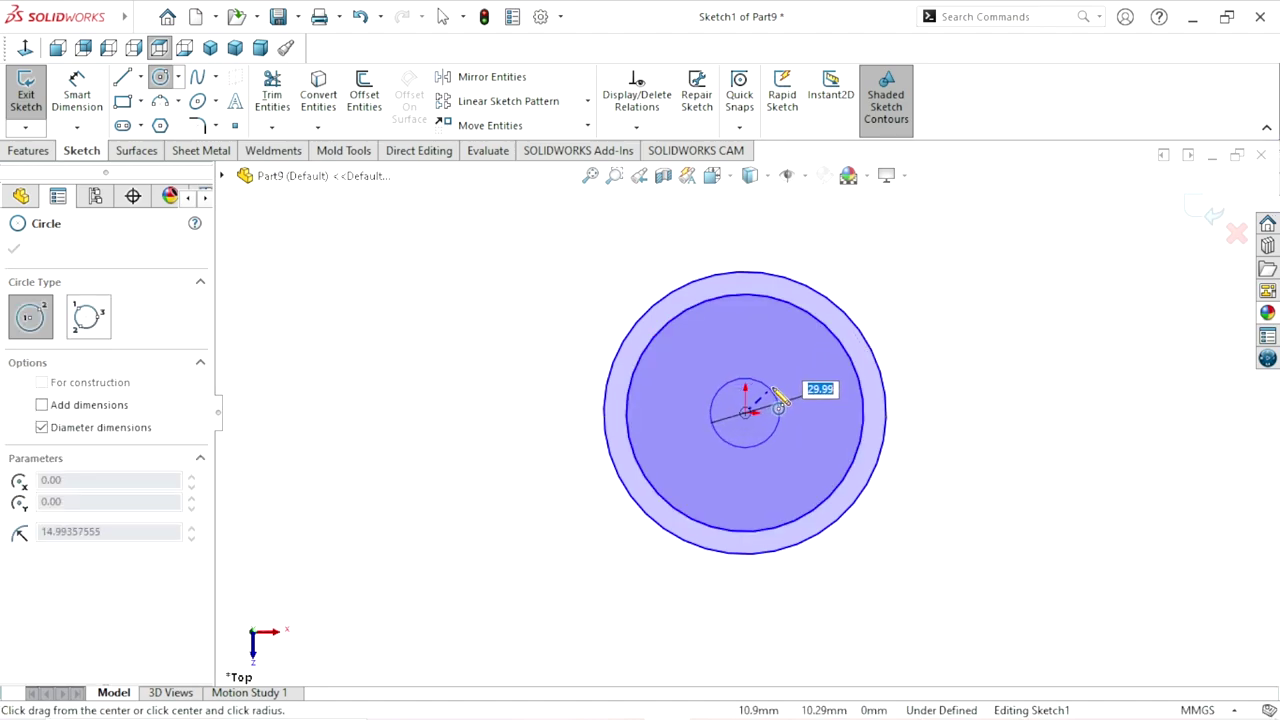
pyautogui.click(779, 396)
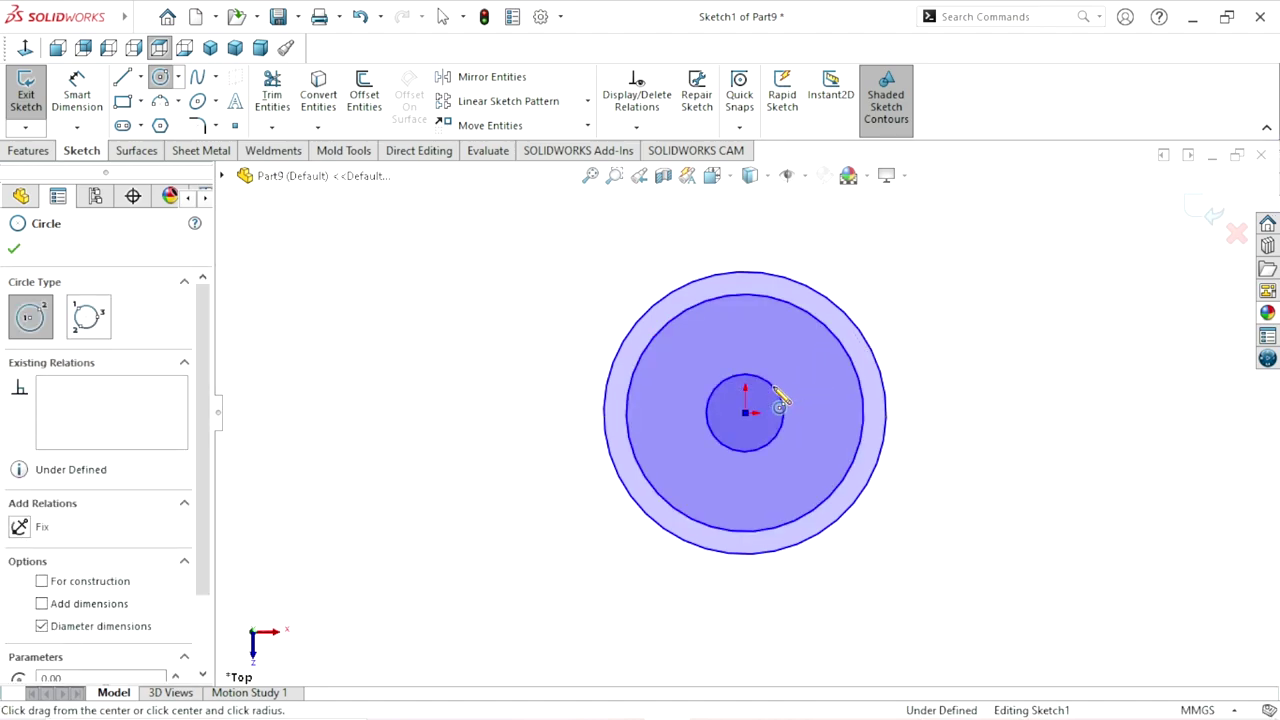
pyautogui.click(96, 118)
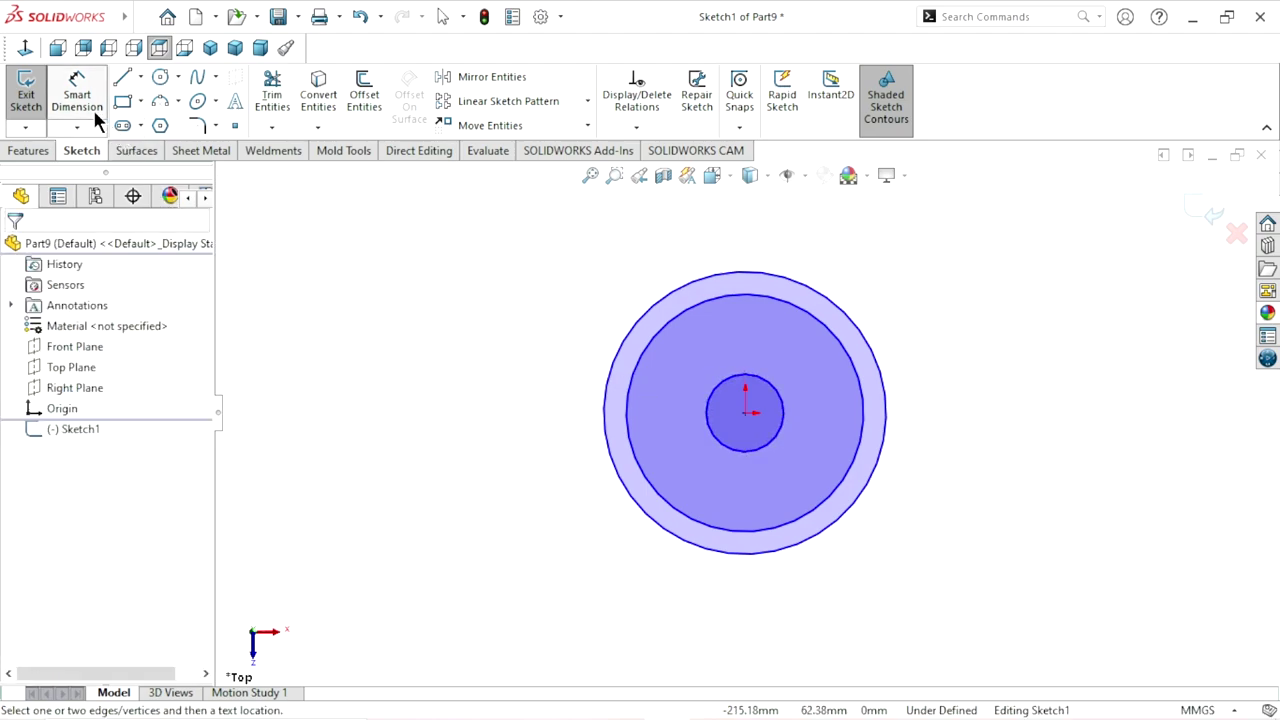
# Dimension the outer circle at 52 mm and the middle circle at 40 mm diameter
pyautogui.click(887, 425)
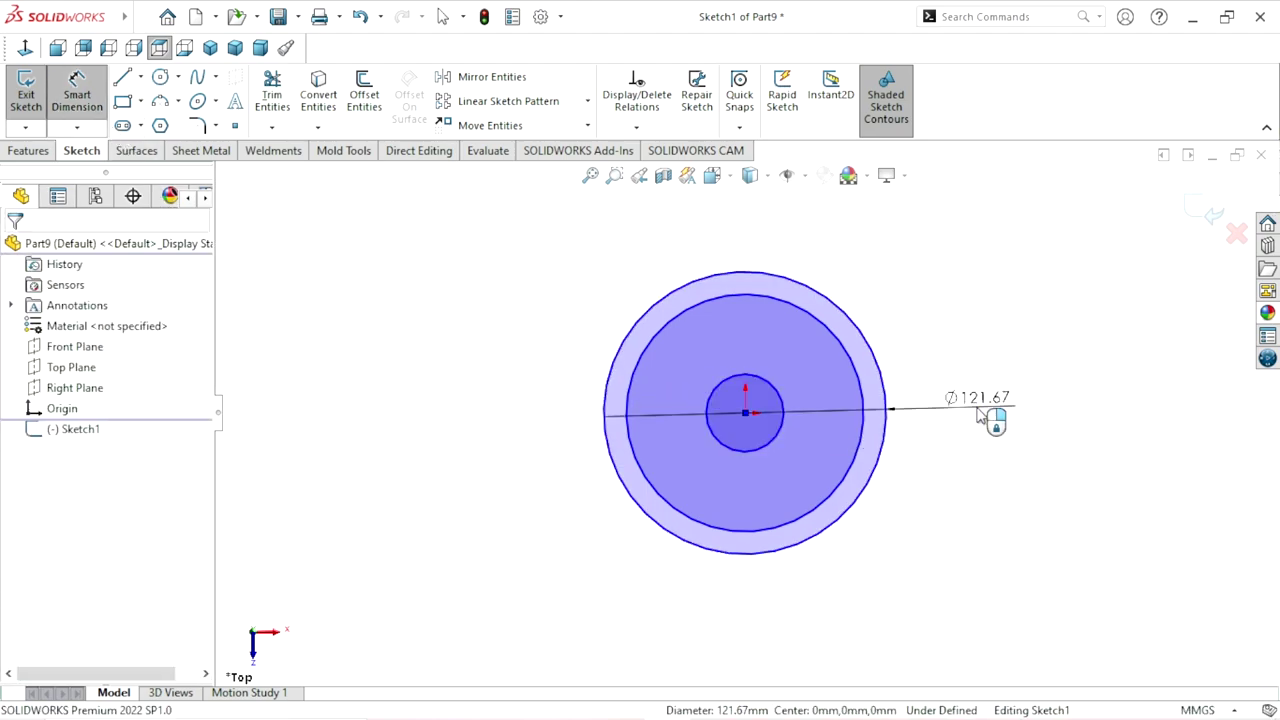
pyautogui.click(980, 416)
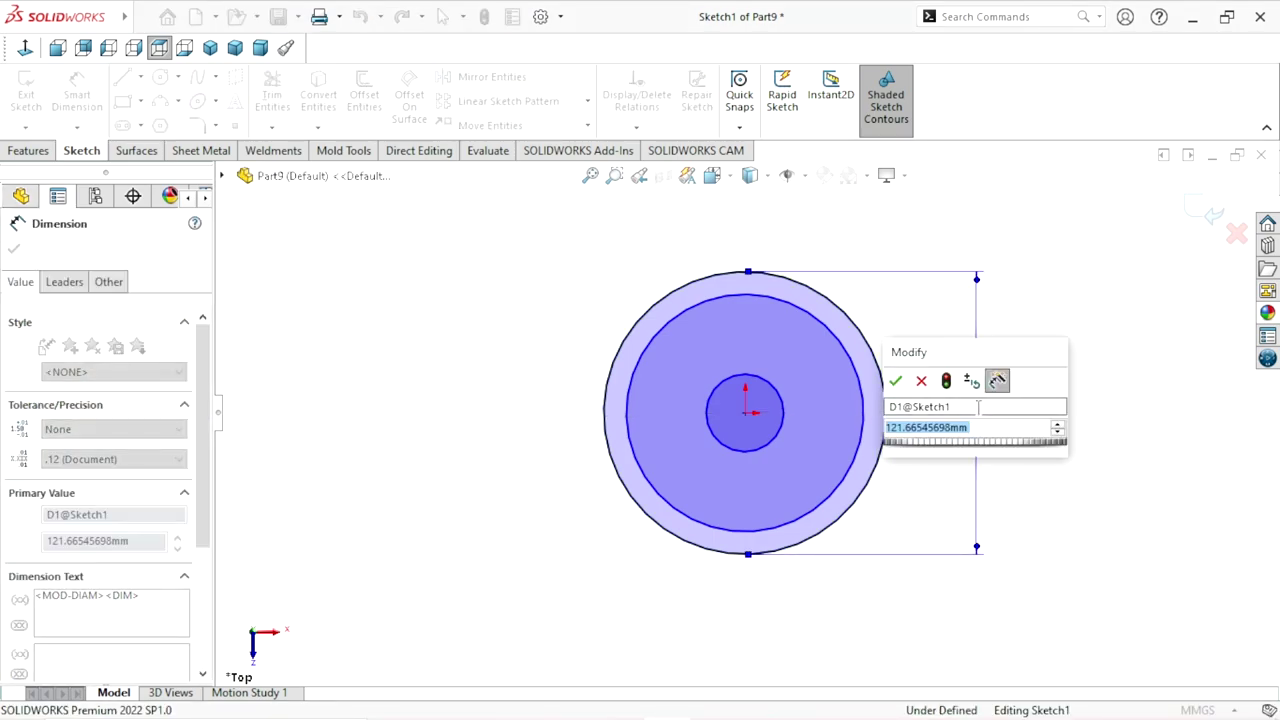
pyautogui.write('52')
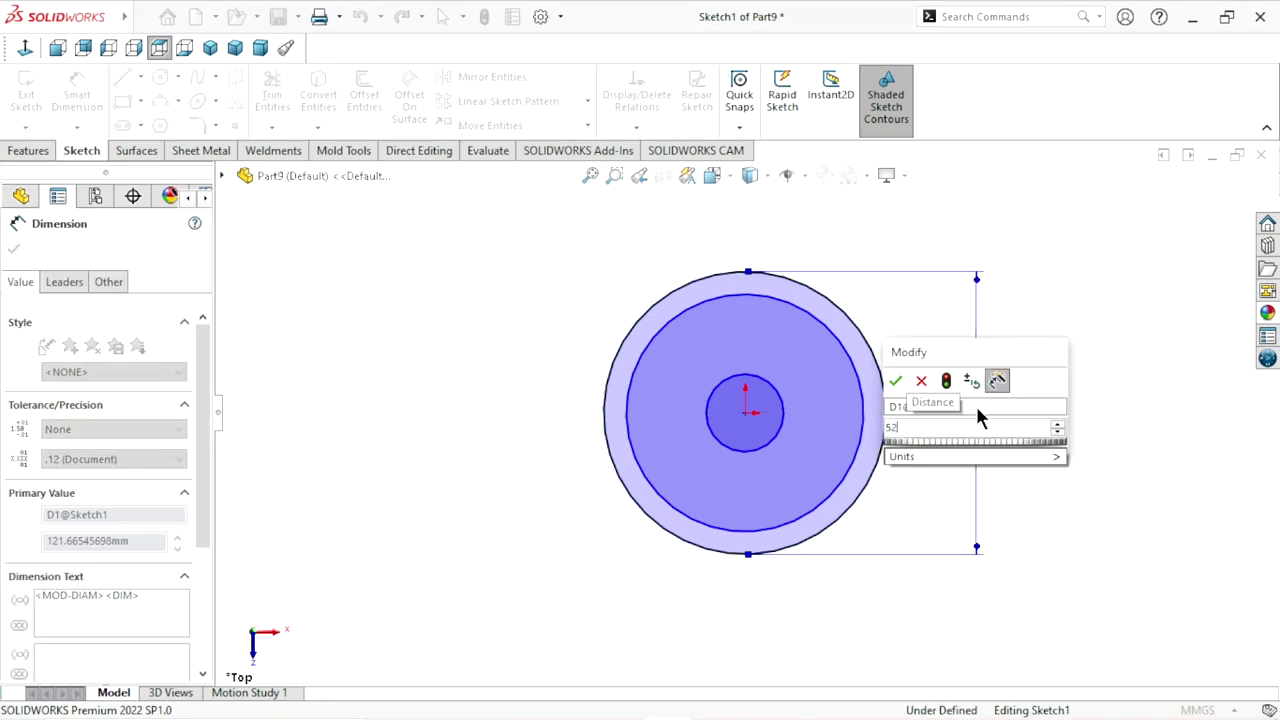
pyautogui.click(895, 381)
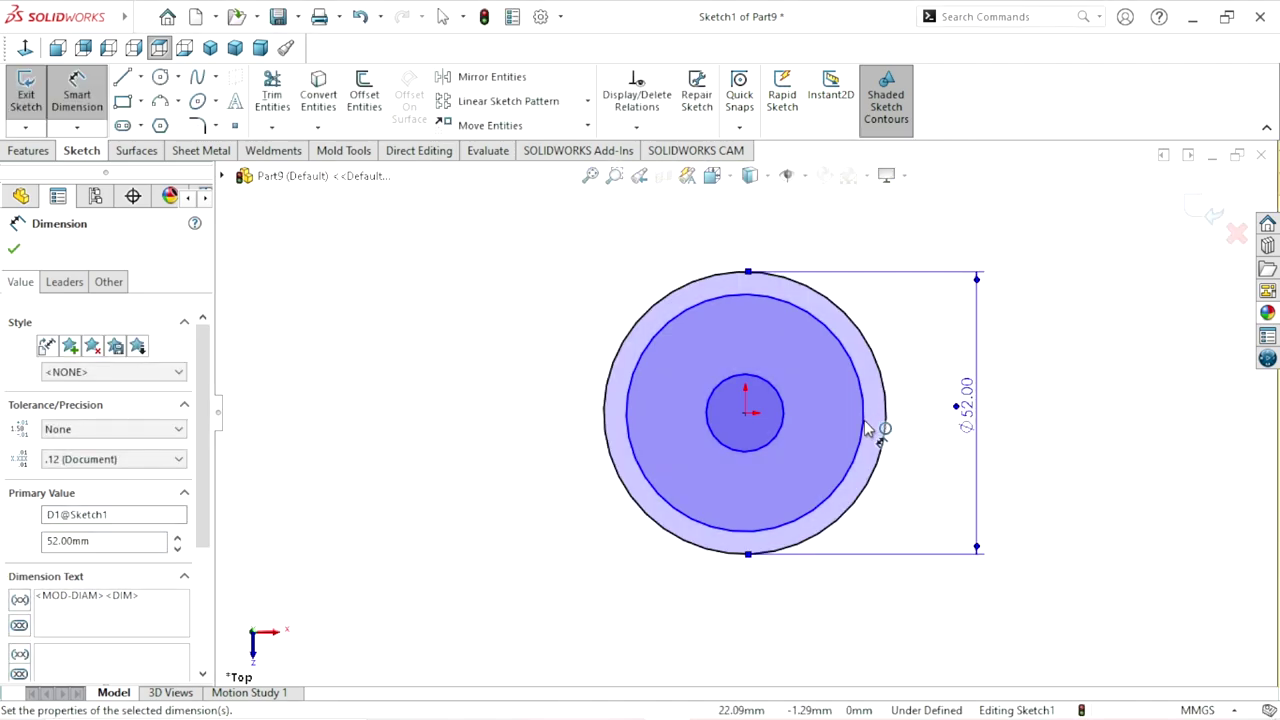
pyautogui.click(865, 428)
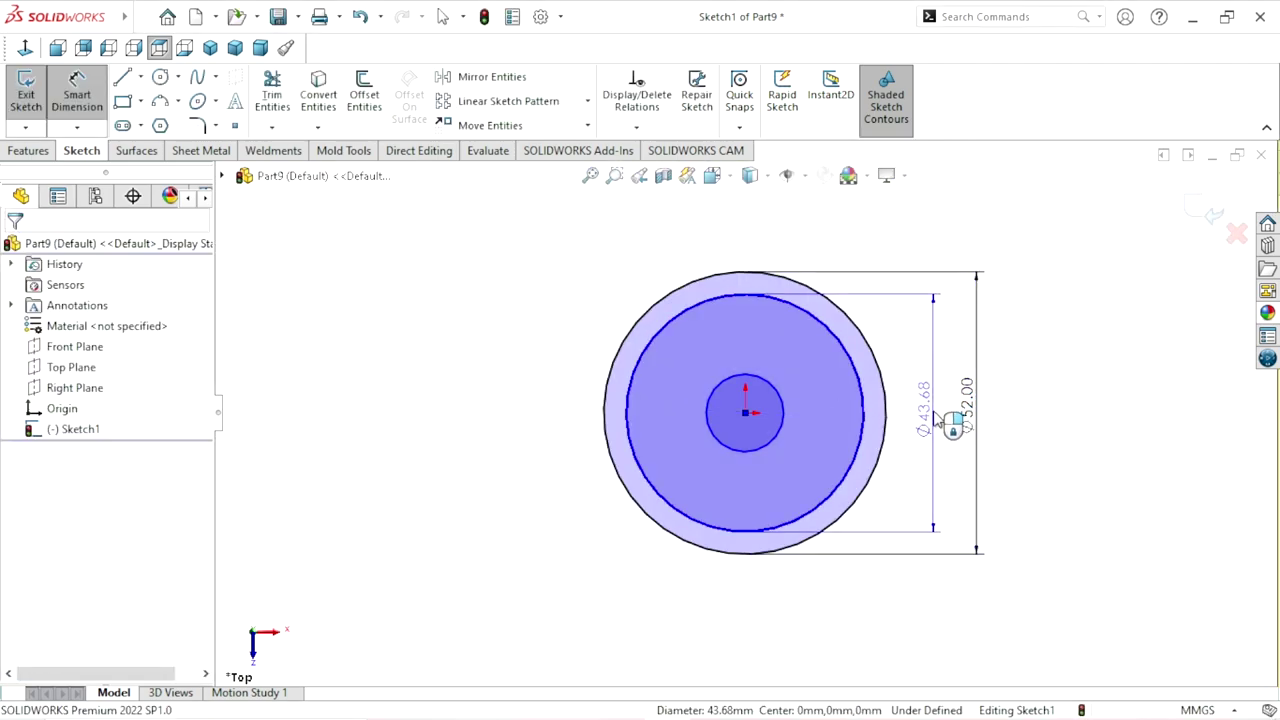
pyautogui.click(938, 418)
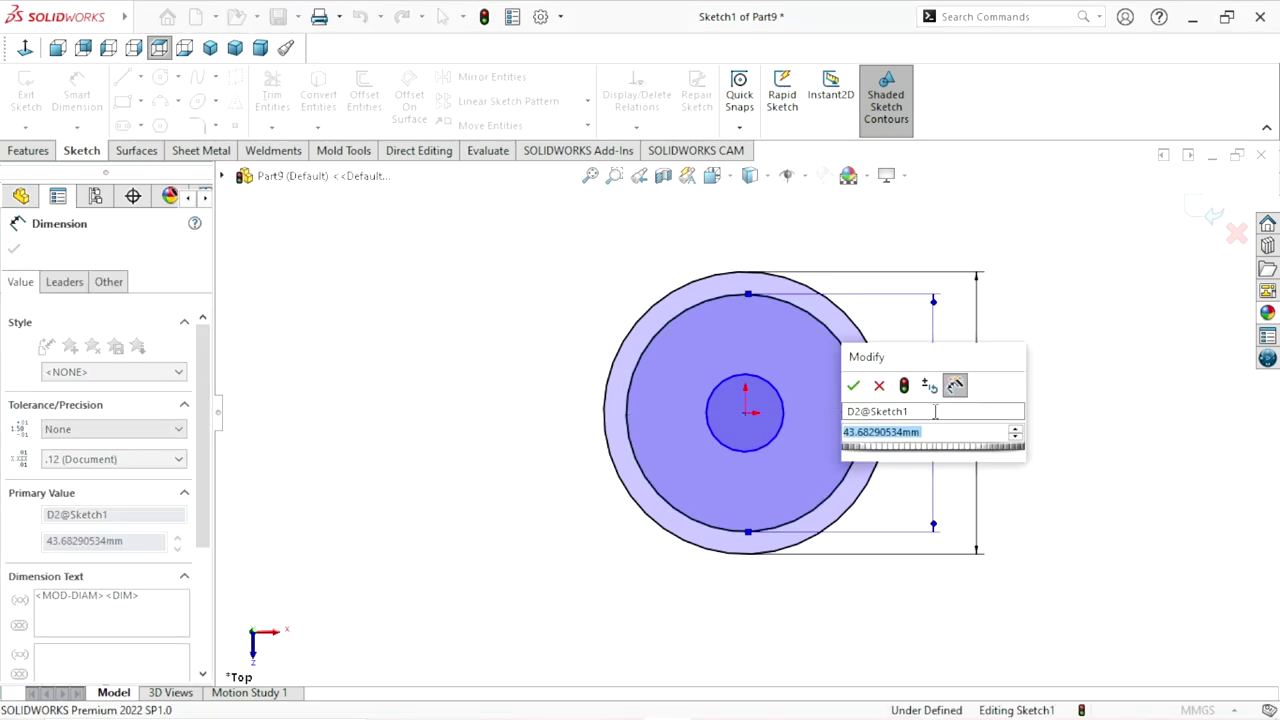
pyautogui.write('0')
pyautogui.press('BackSpace')
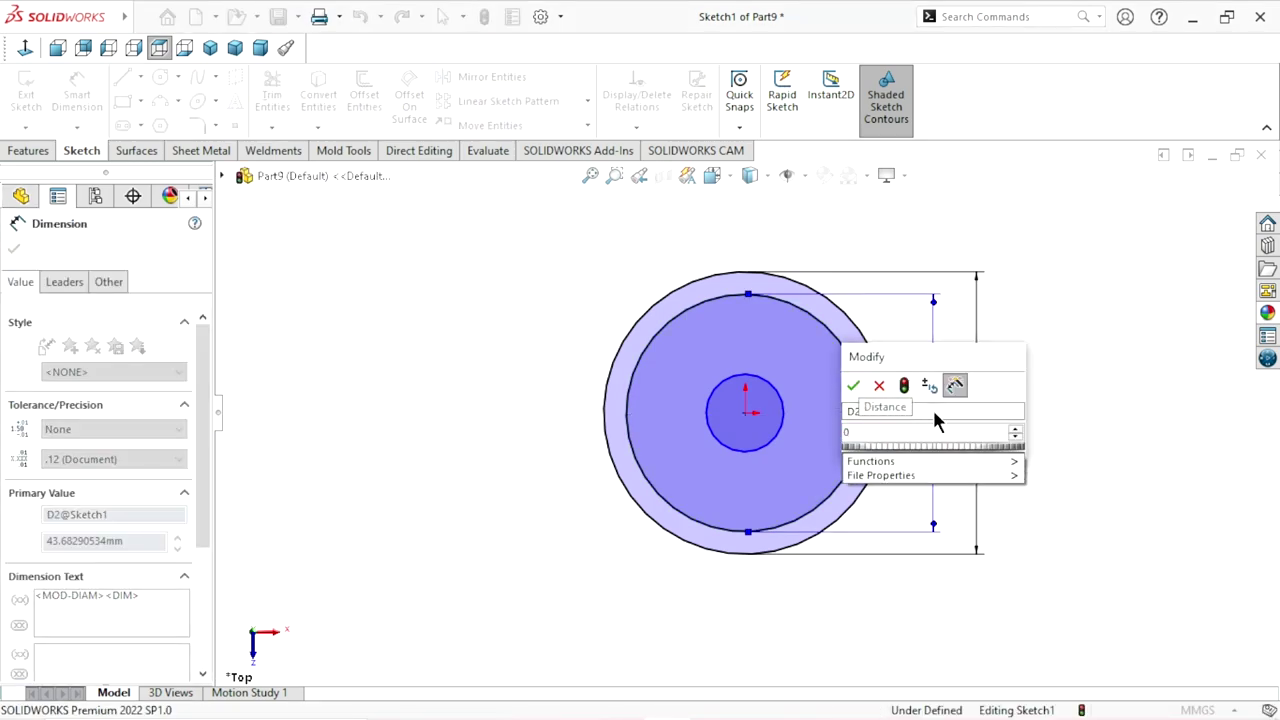
pyautogui.write('40')
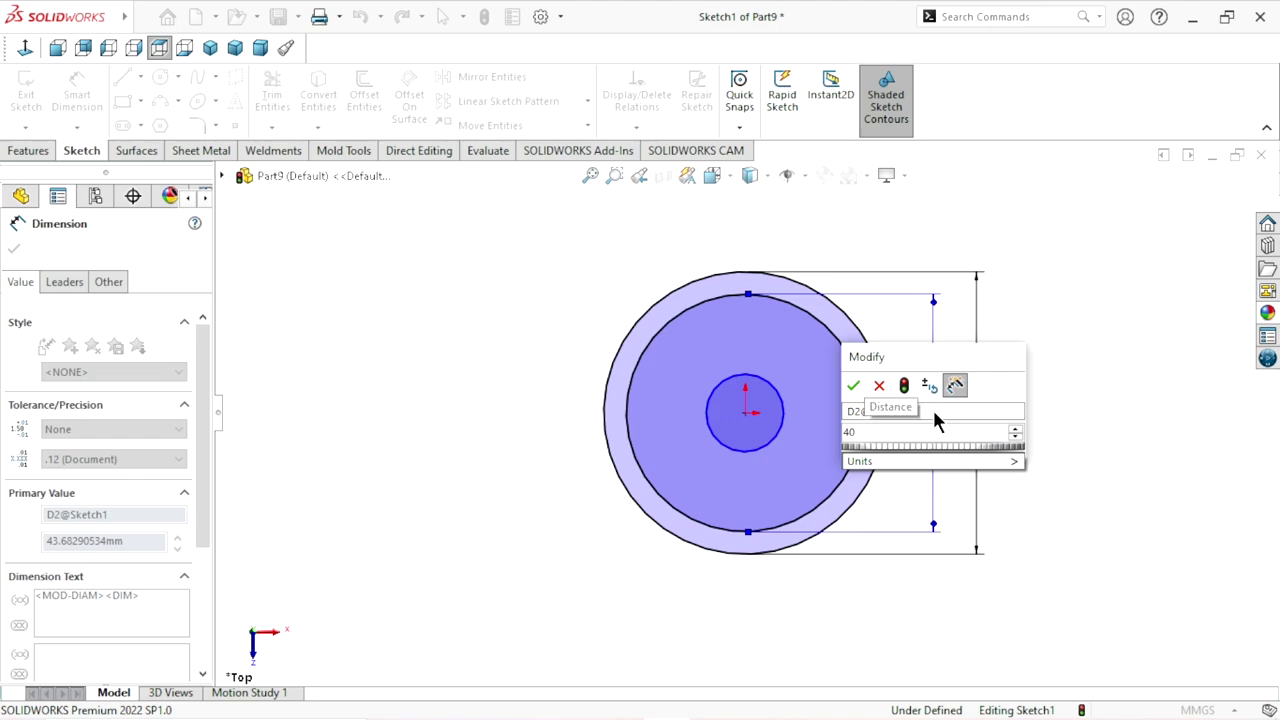
pyautogui.click(853, 386)
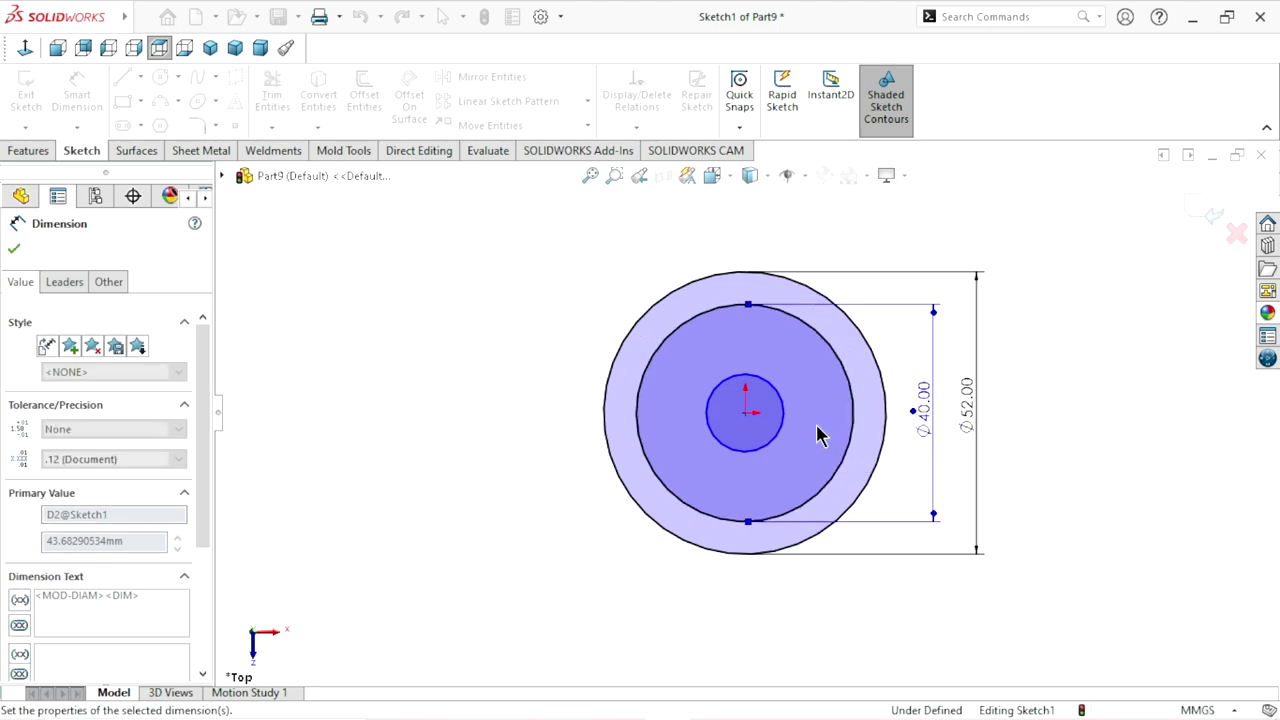
# Dimension the inner circle at 15 mm diameter and close the Dimension PropertyManager
pyautogui.click(706, 418)
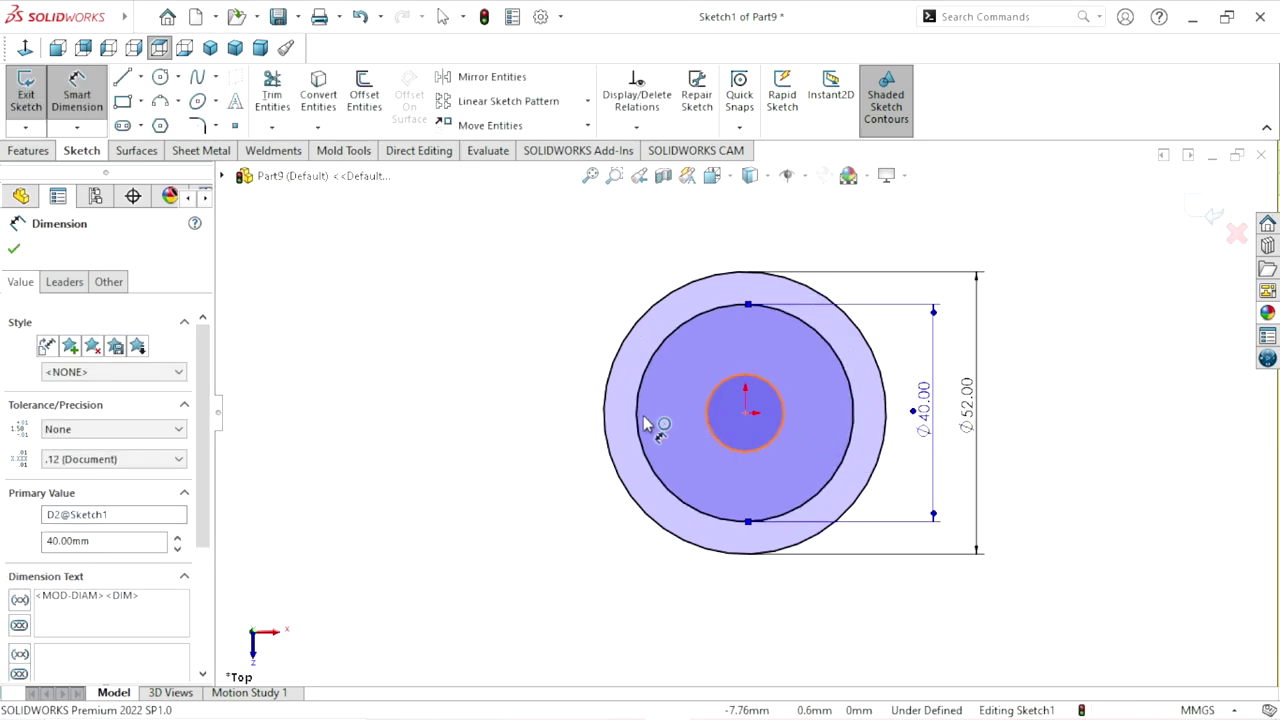
pyautogui.click(543, 418)
pyautogui.write('15')
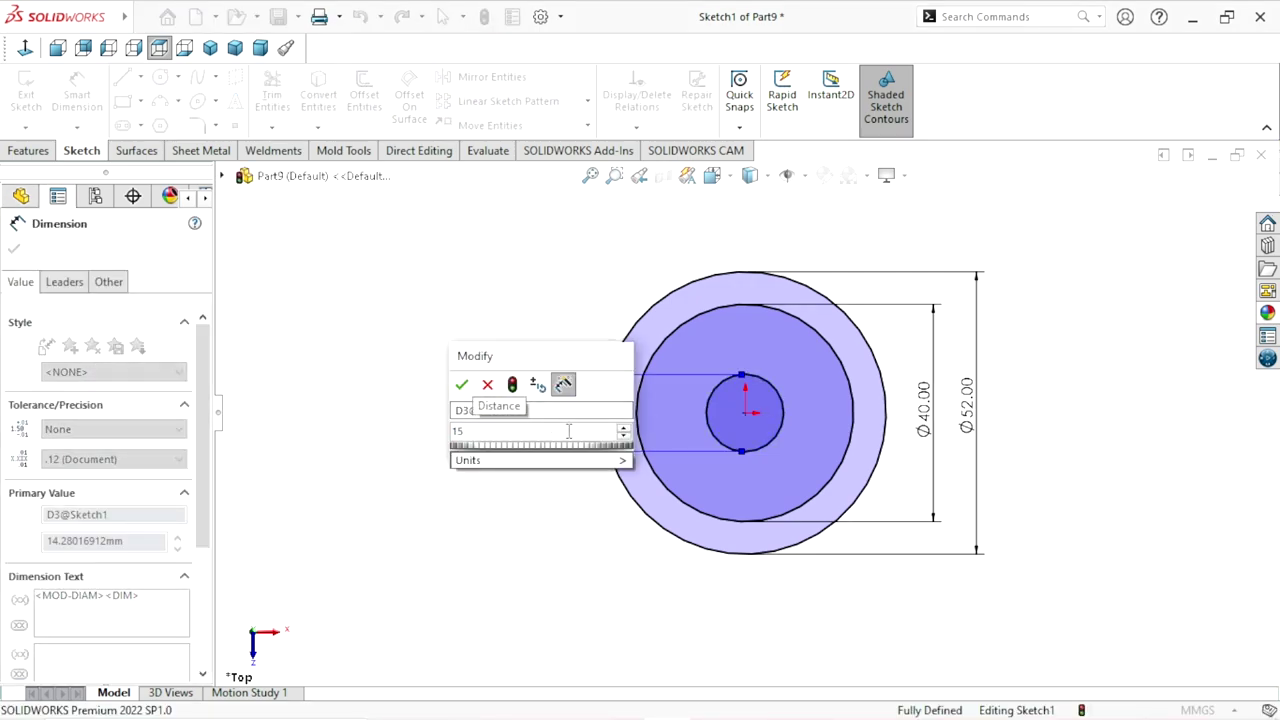
pyautogui.click(467, 385)
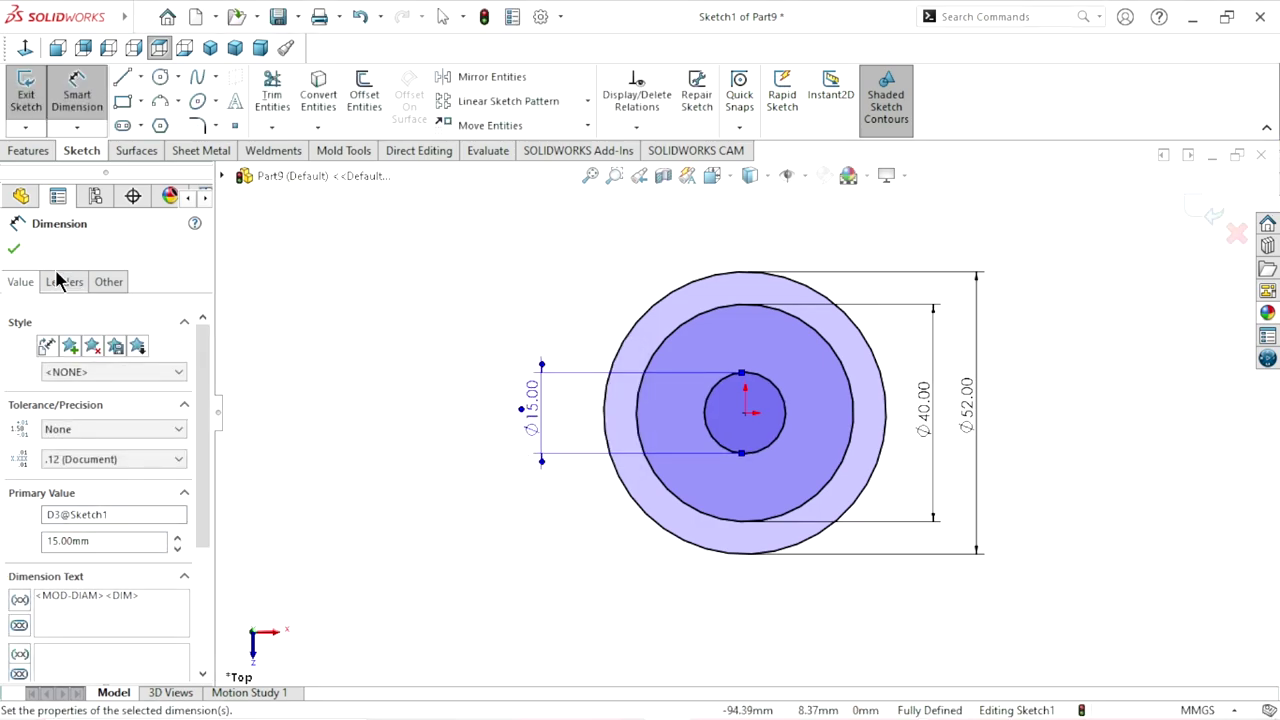
pyautogui.click(14, 252)
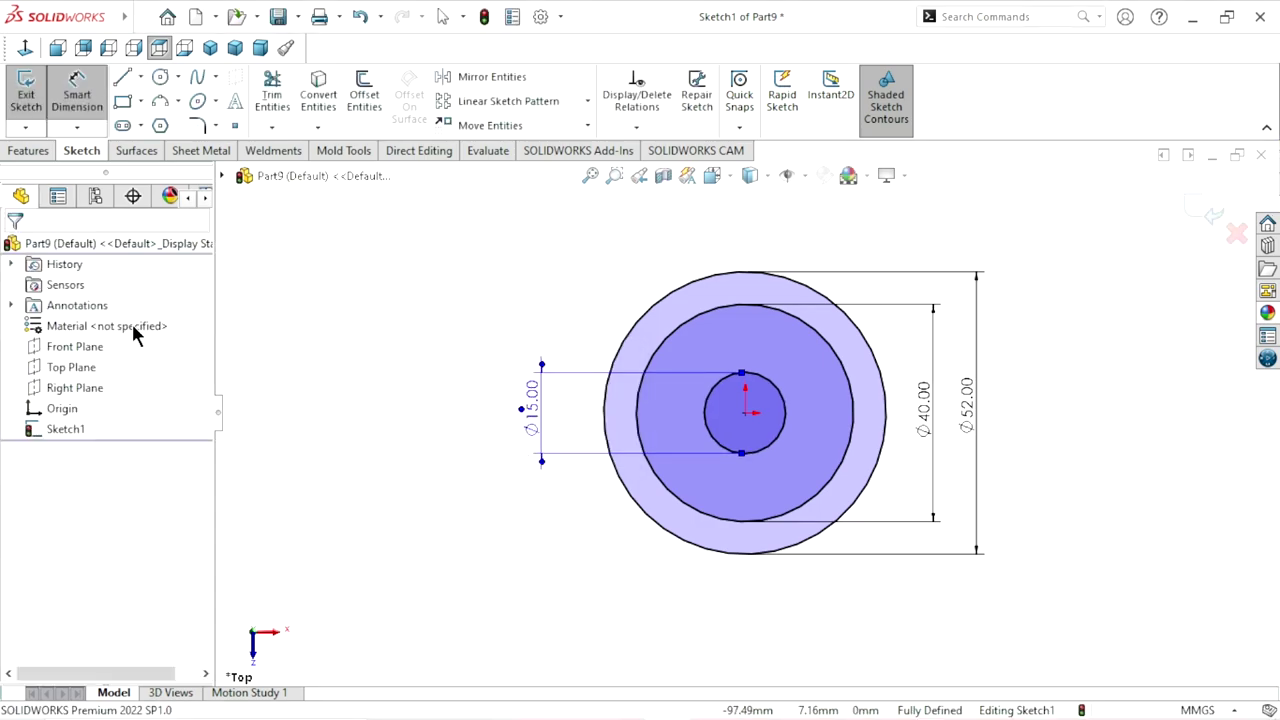
# Make the Ø40 middle circle a construction circle, leaving the 52 and 15 mm profiles
pyautogui.click(634, 408)
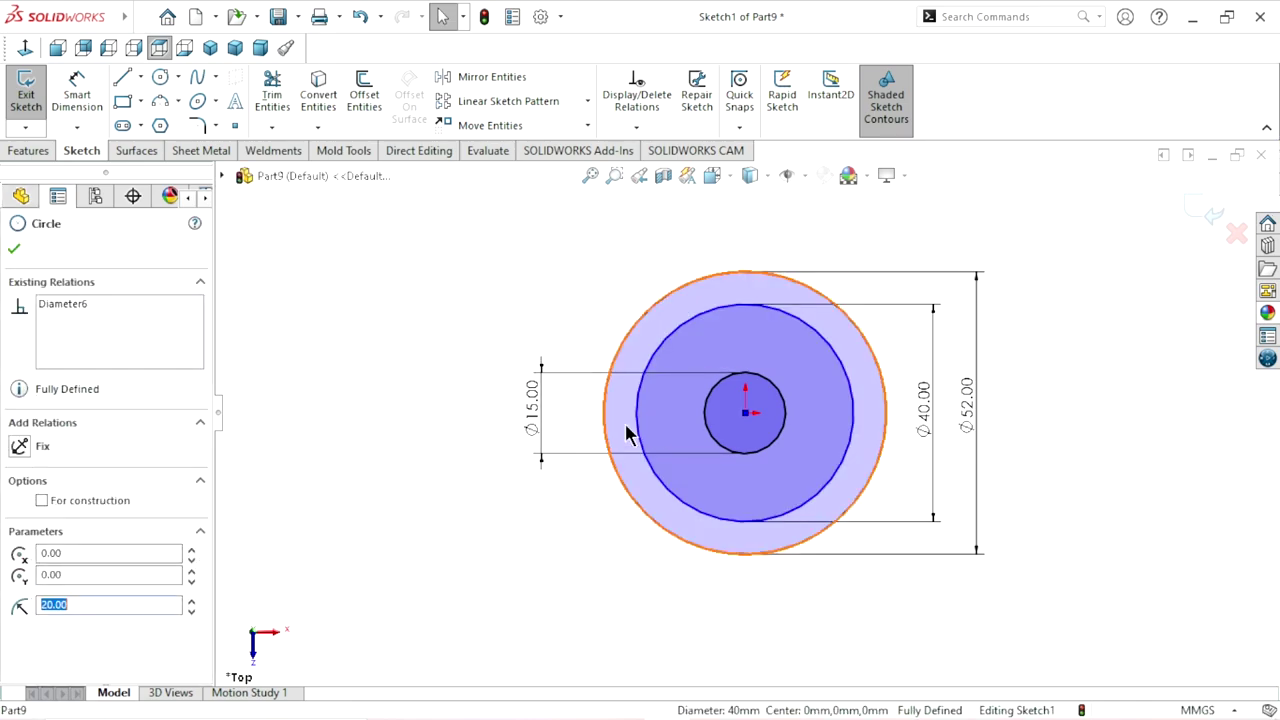
pyautogui.click(41, 501)
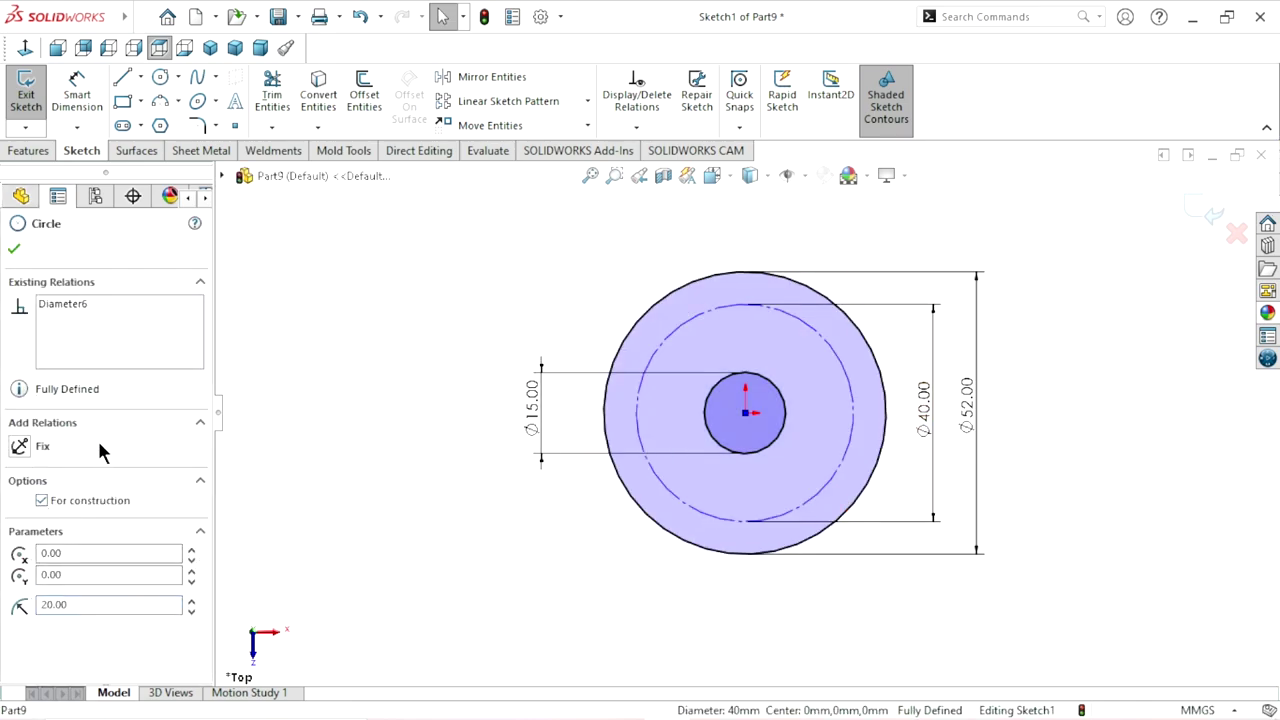
pyautogui.click(14, 251)
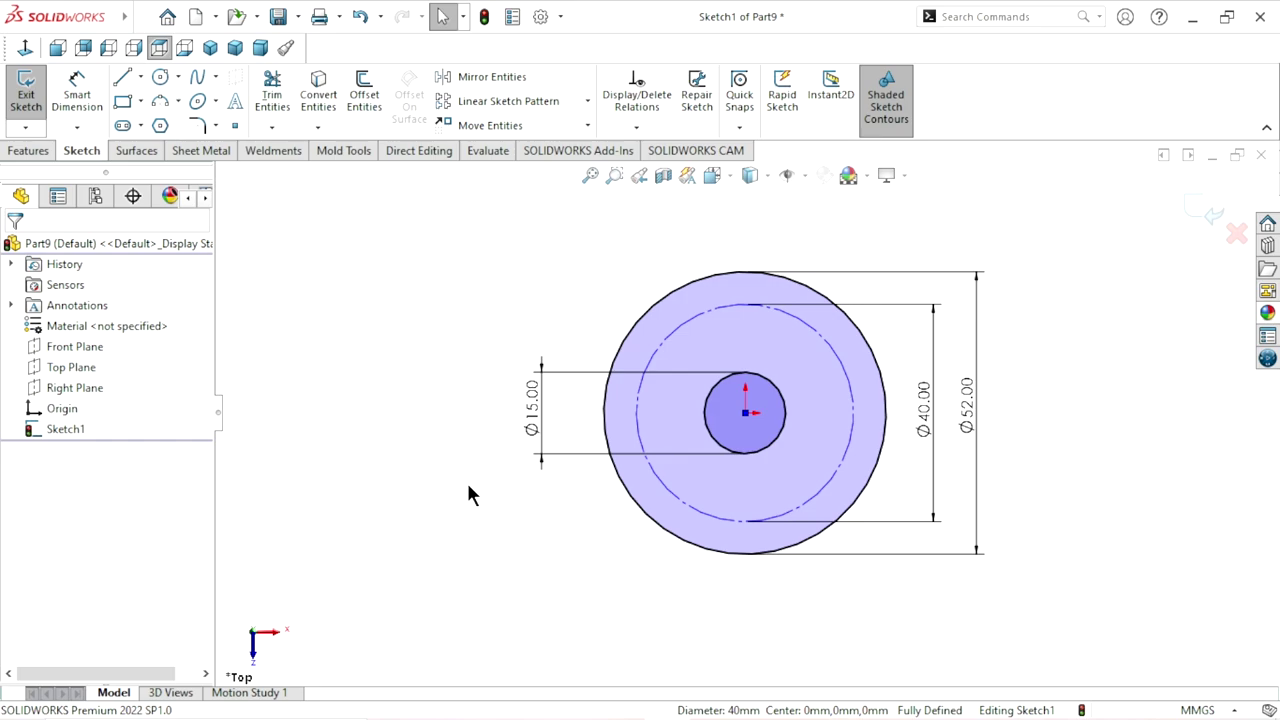
pyautogui.scroll(2, 734, 480)
pyautogui.scroll(-2, 862, 428)
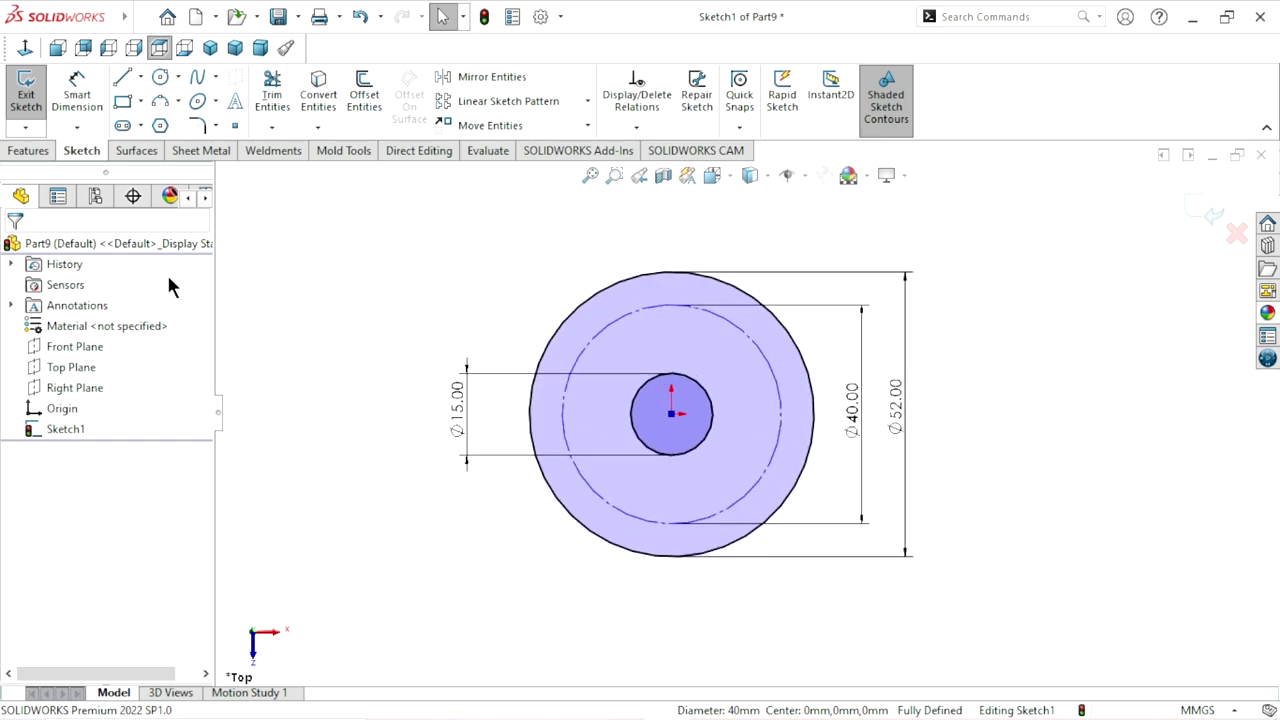
# Extrude the sketch Blind 5 mm into a washer-shaped Boss-Extrude1
pyautogui.click(15, 155)
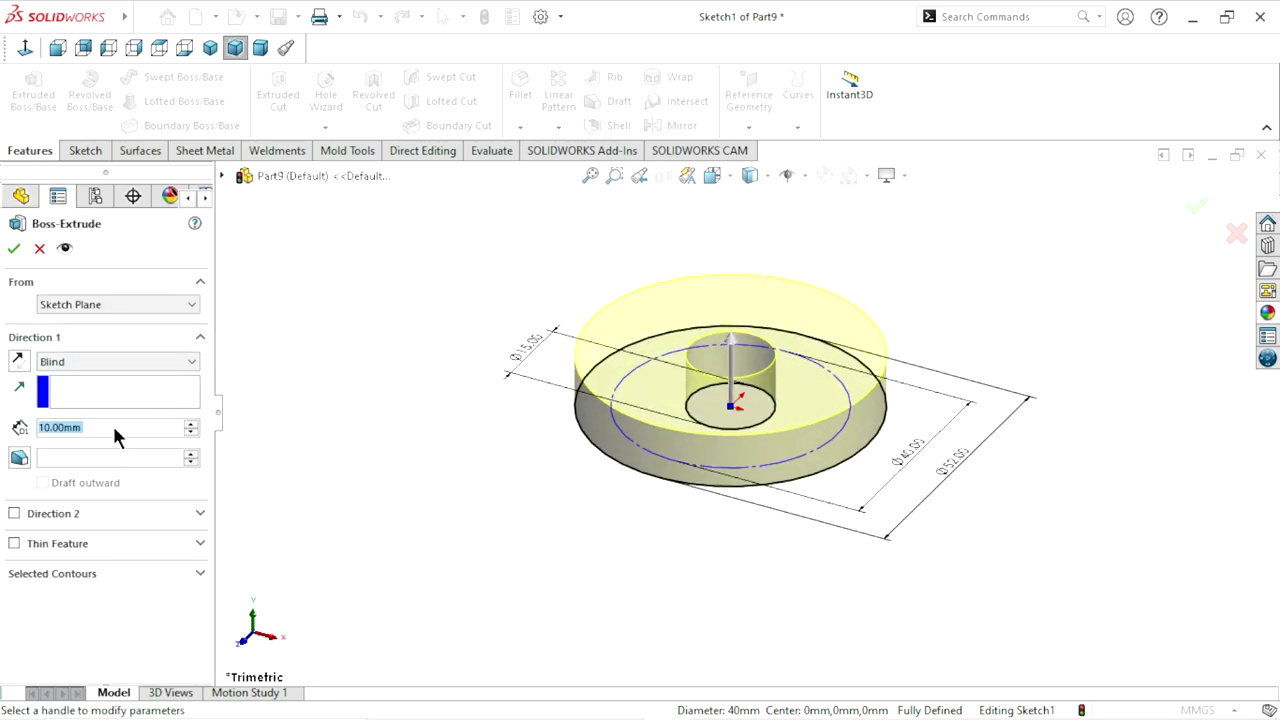
pyautogui.click(120, 428)
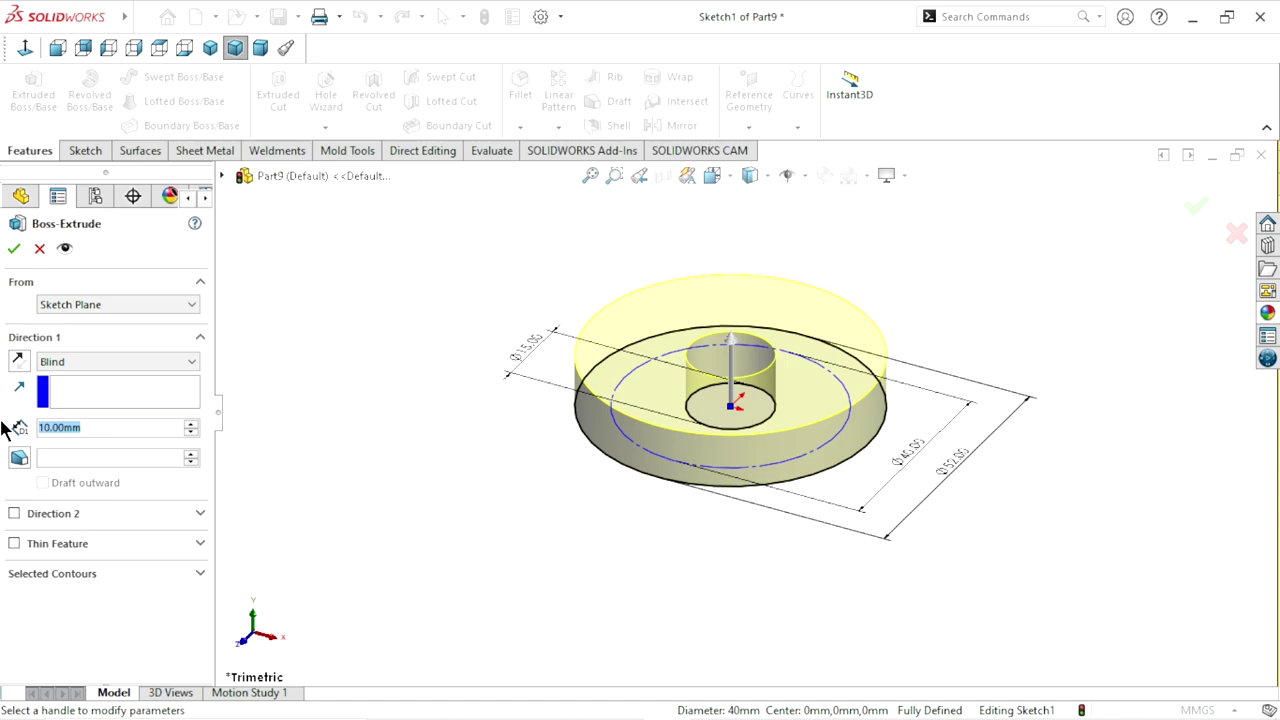
pyautogui.write('5')
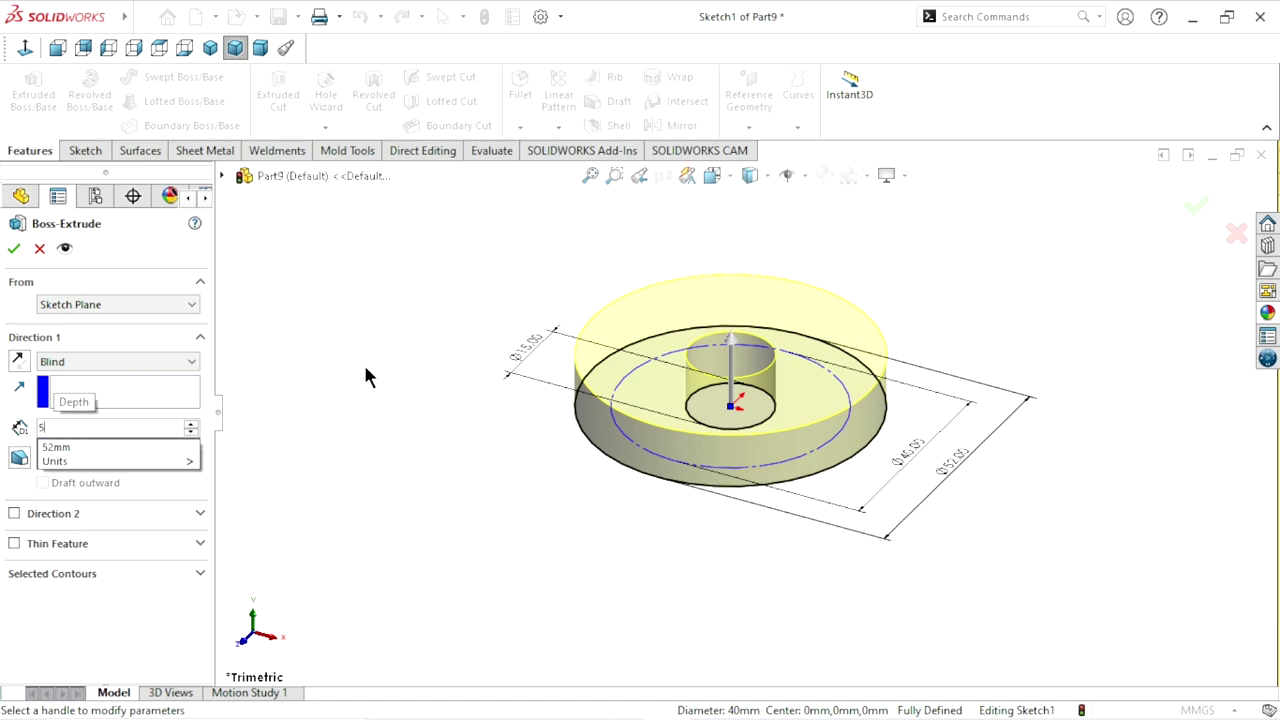
pyautogui.press('Return')
pyautogui.click(118, 362)
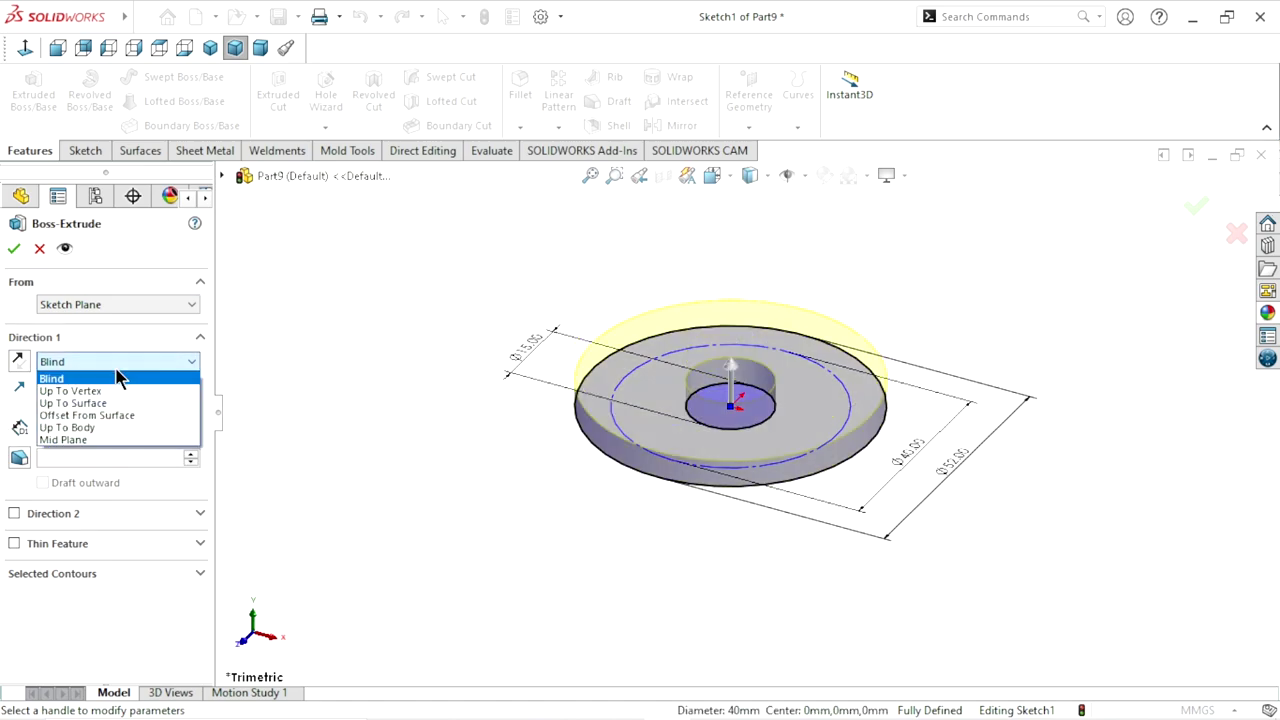
pyautogui.click(93, 380)
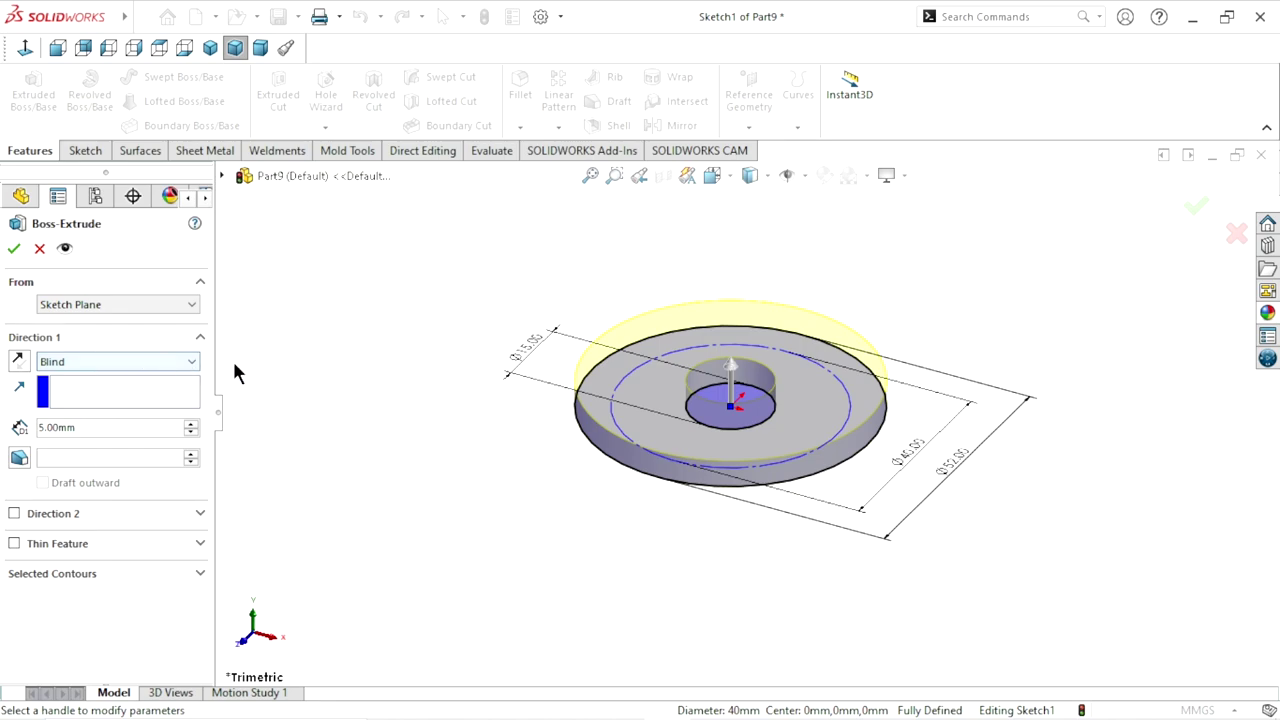
pyautogui.click(14, 249)
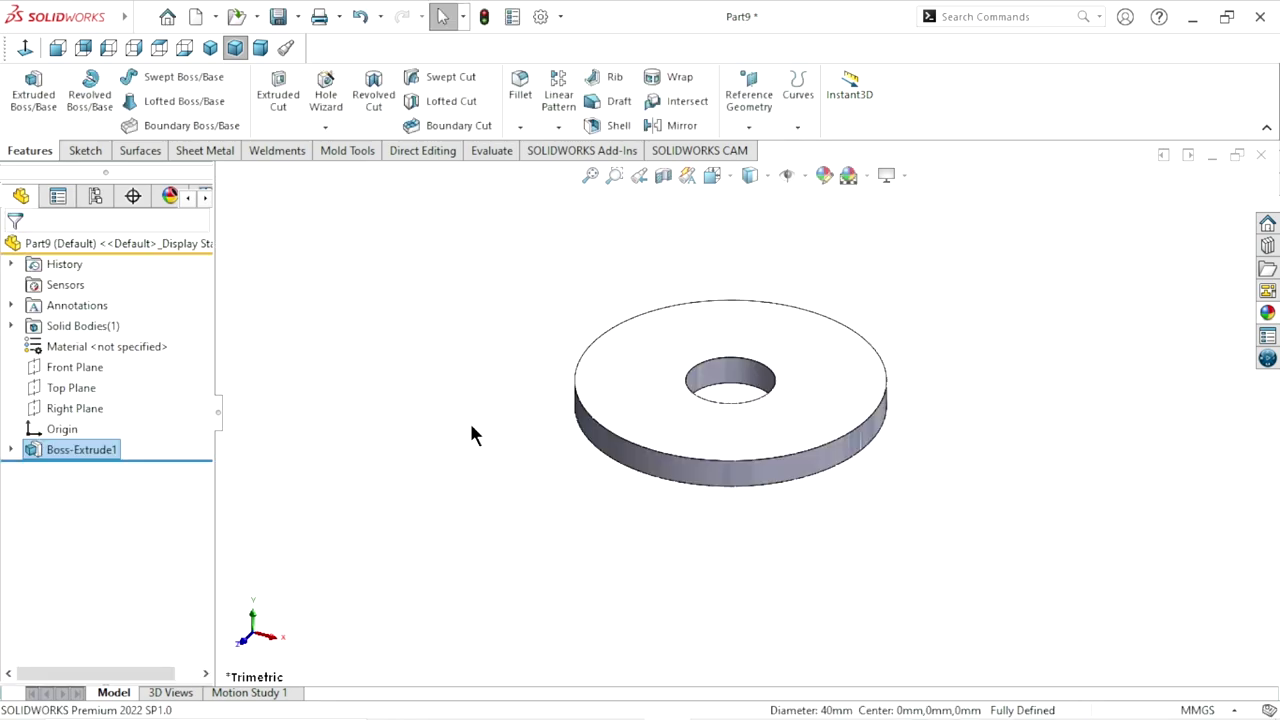
# Edit Boss-Extrude1 to extrude only the outer 52 mm contour, making a solid disc
pyautogui.click(77, 449)
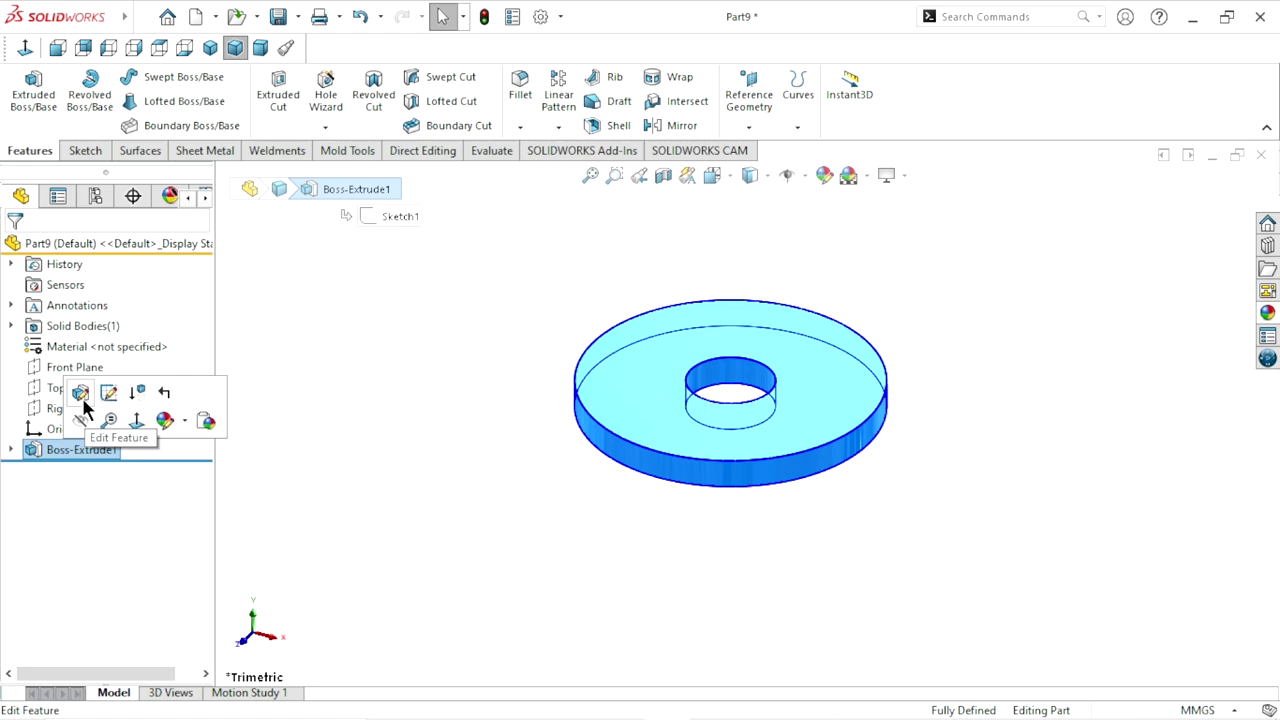
pyautogui.click(82, 398)
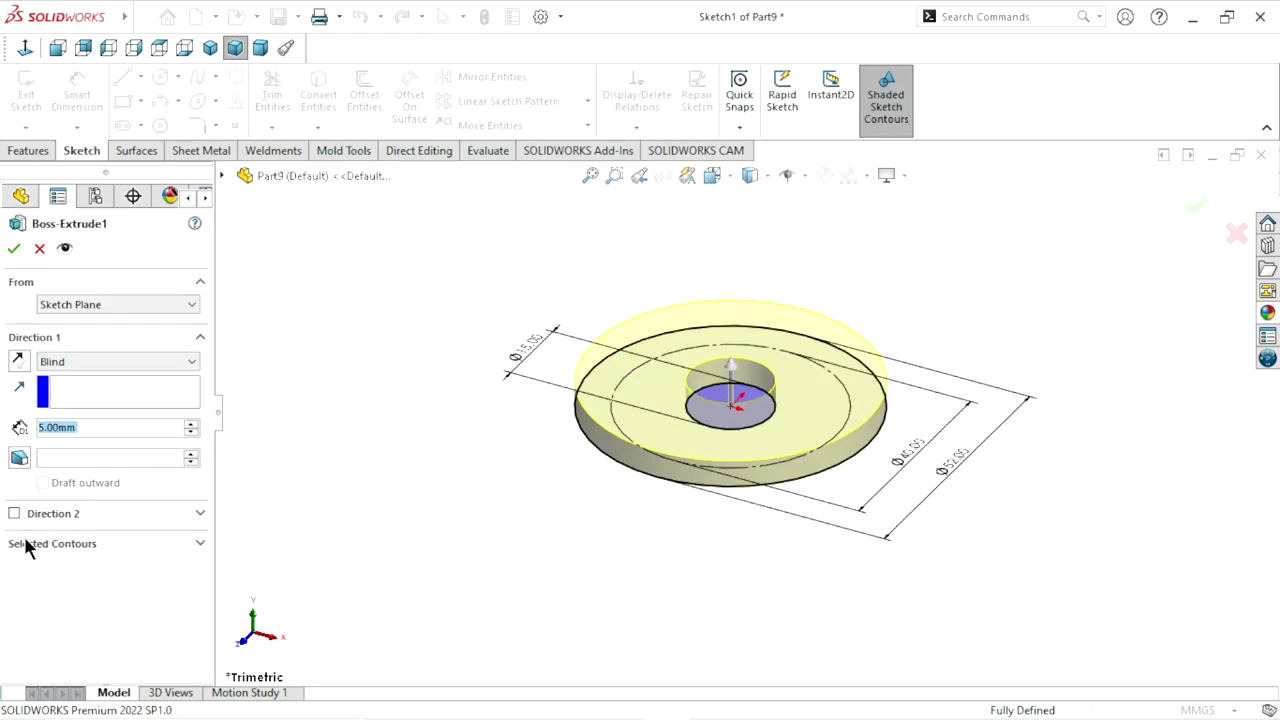
pyautogui.click(27, 546)
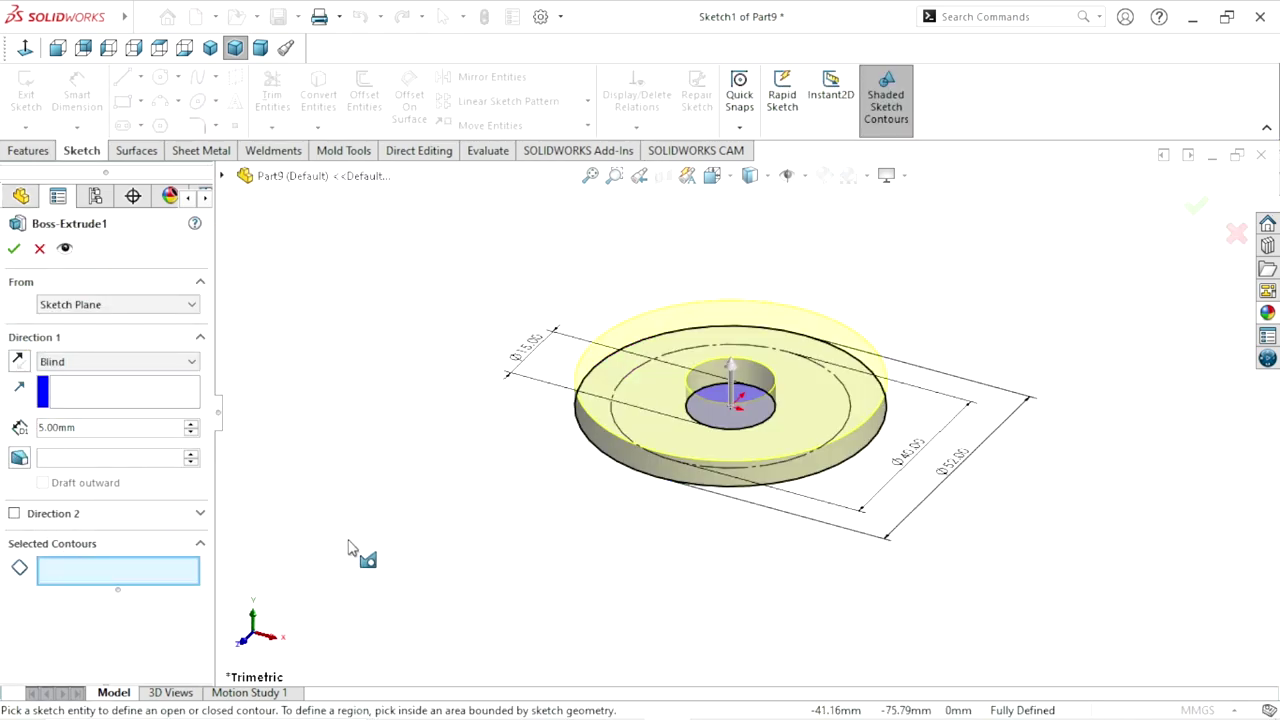
pyautogui.click(573, 424)
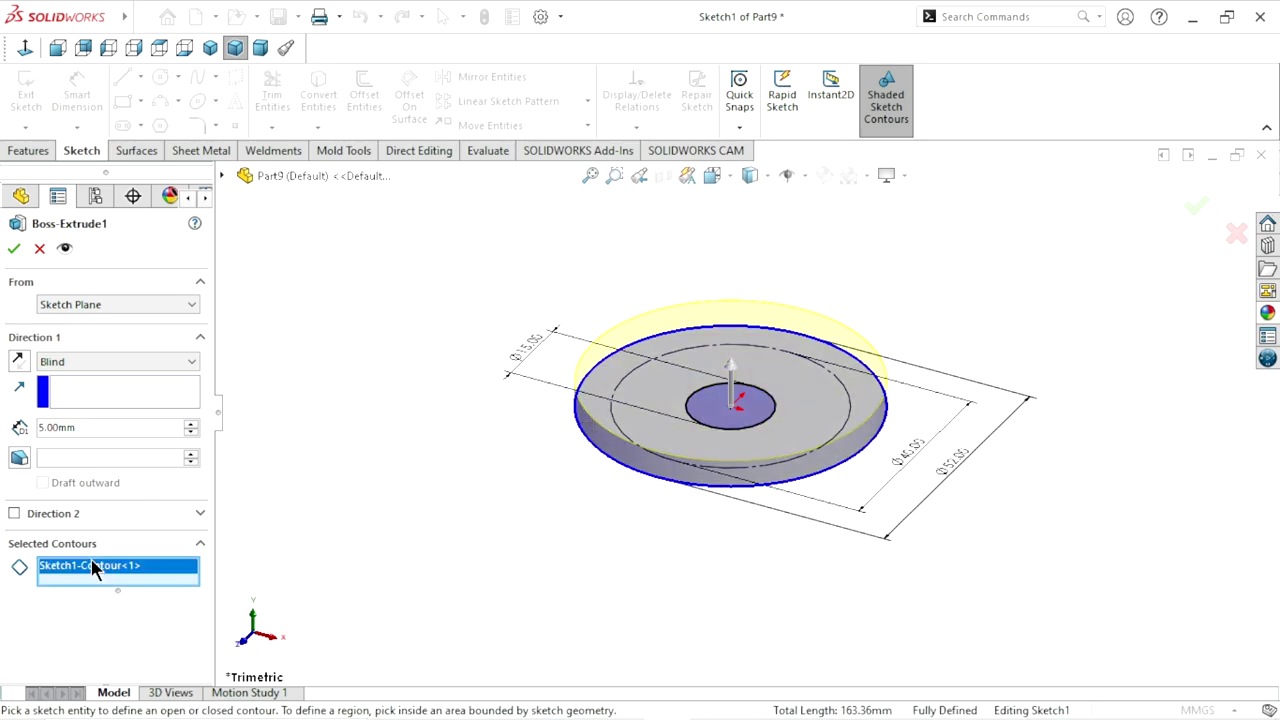
pyautogui.click(14, 248)
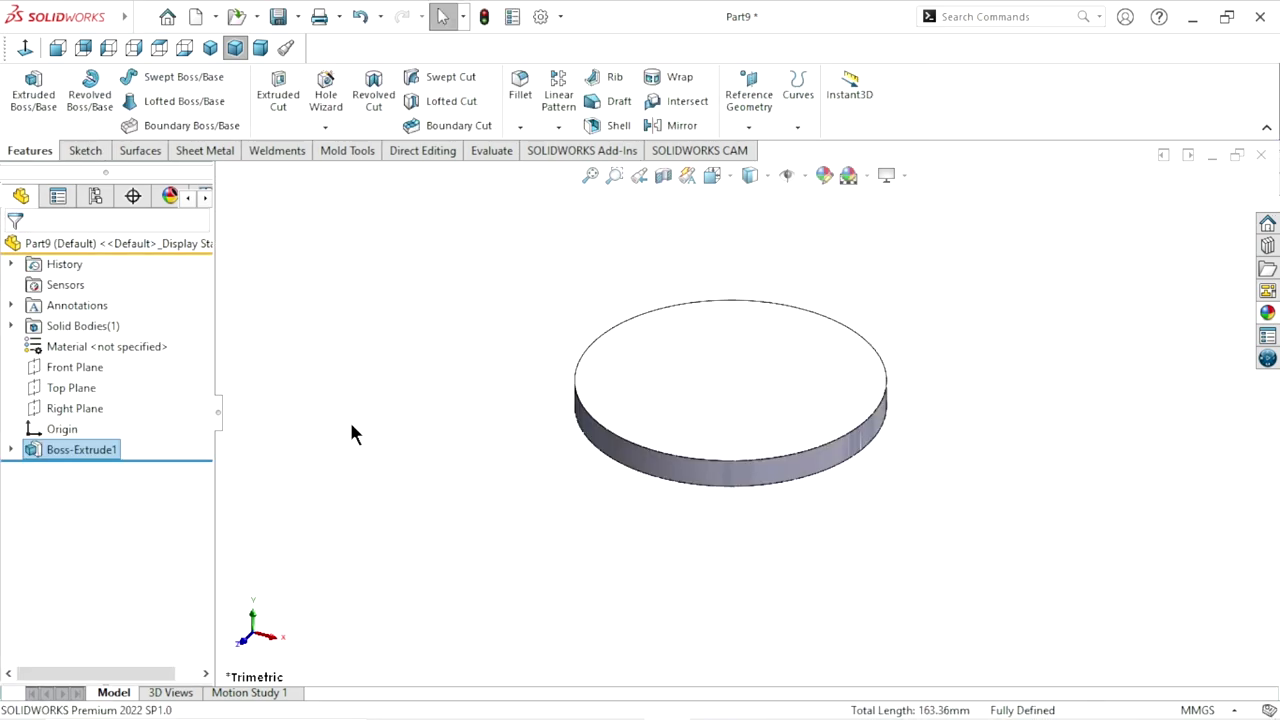
# Select the Front Plane for a new sketch
pyautogui.scroll(2, 626, 451)
pyautogui.scroll(1, 644, 430)
pyautogui.scroll(-2, 772, 396)
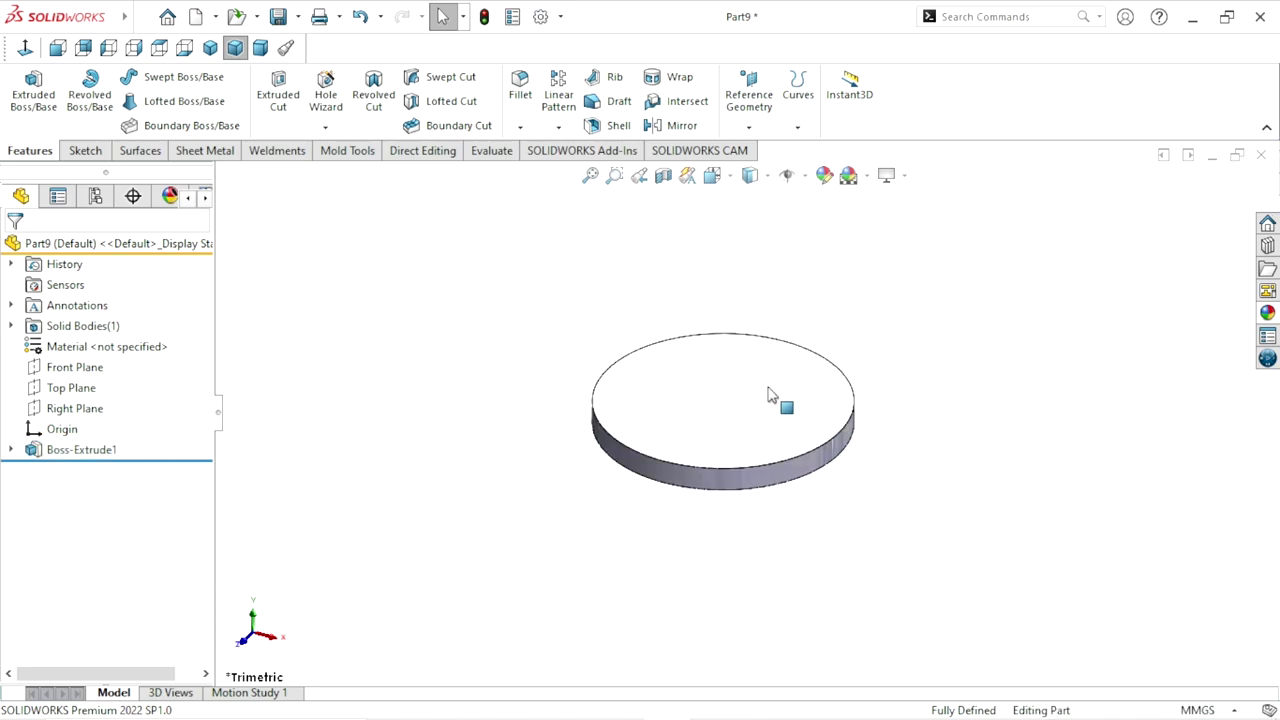
pyautogui.click(75, 366)
# Start Sketch2 on the Front Plane and view it face-on
pyautogui.click(89, 338)
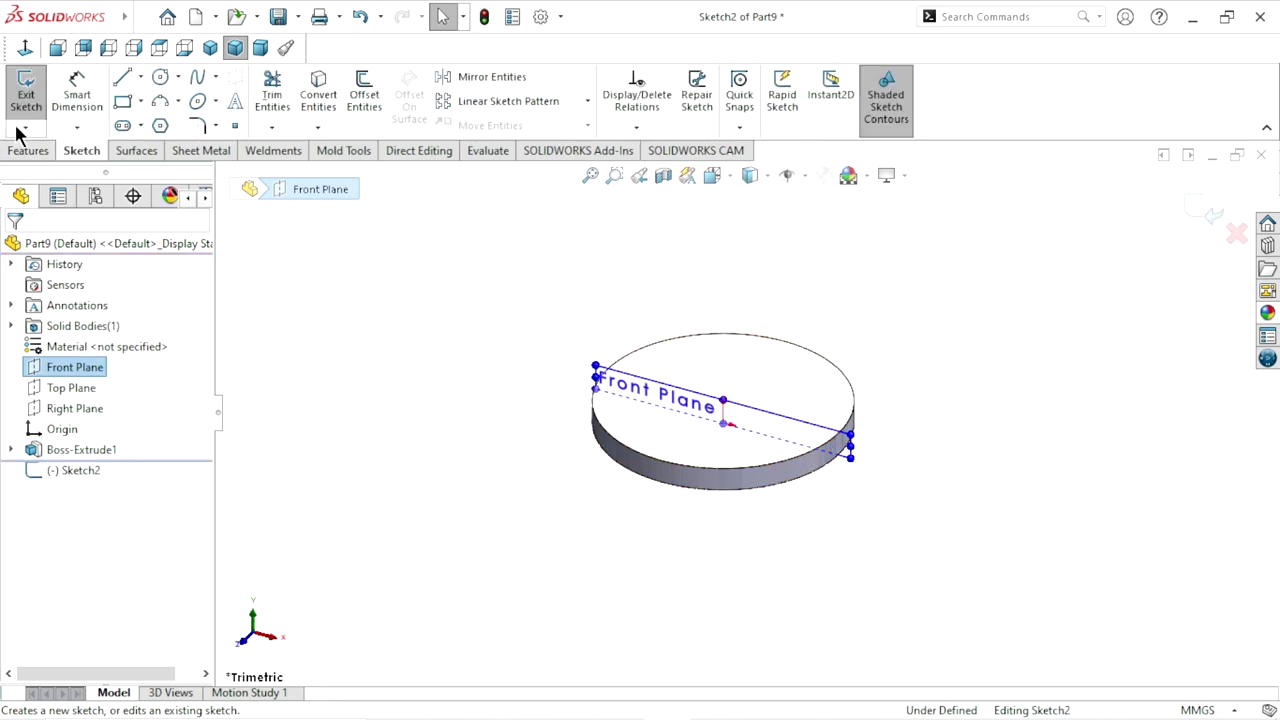
pyautogui.click(25, 47)
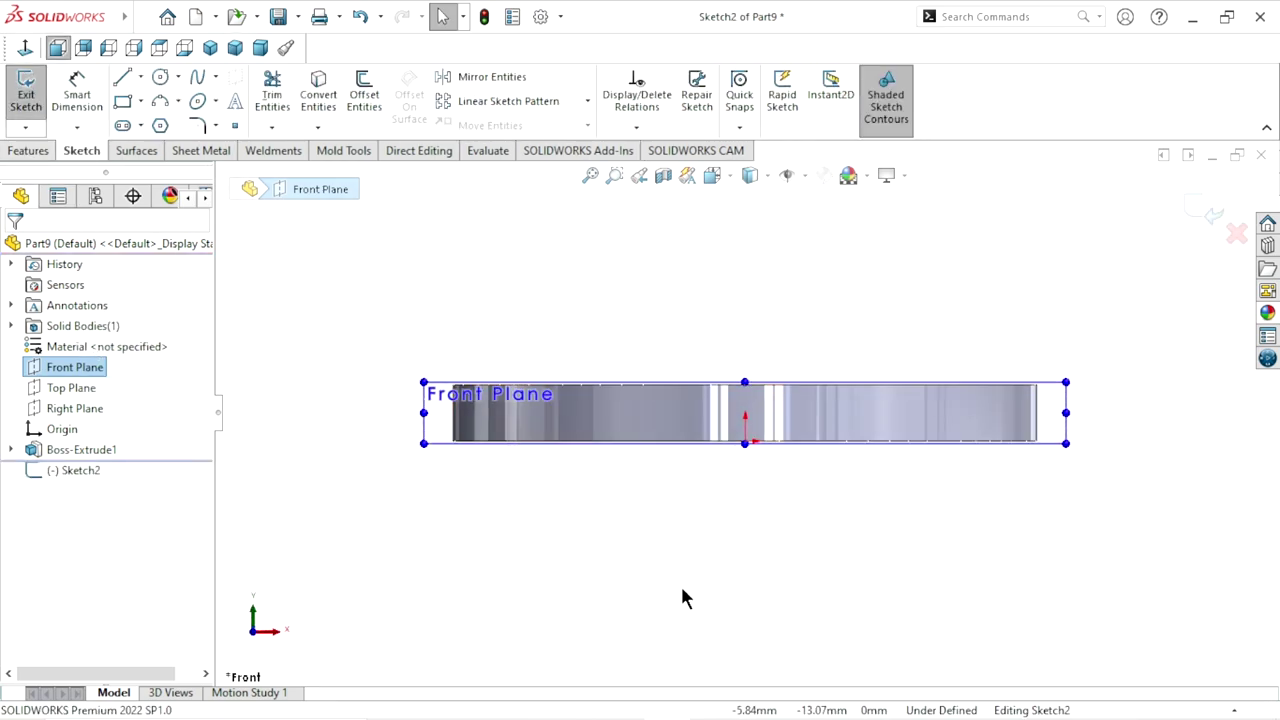
pyautogui.scroll(1, 725, 555)
pyautogui.scroll(2, 805, 360)
pyautogui.scroll(-2, 825, 410)
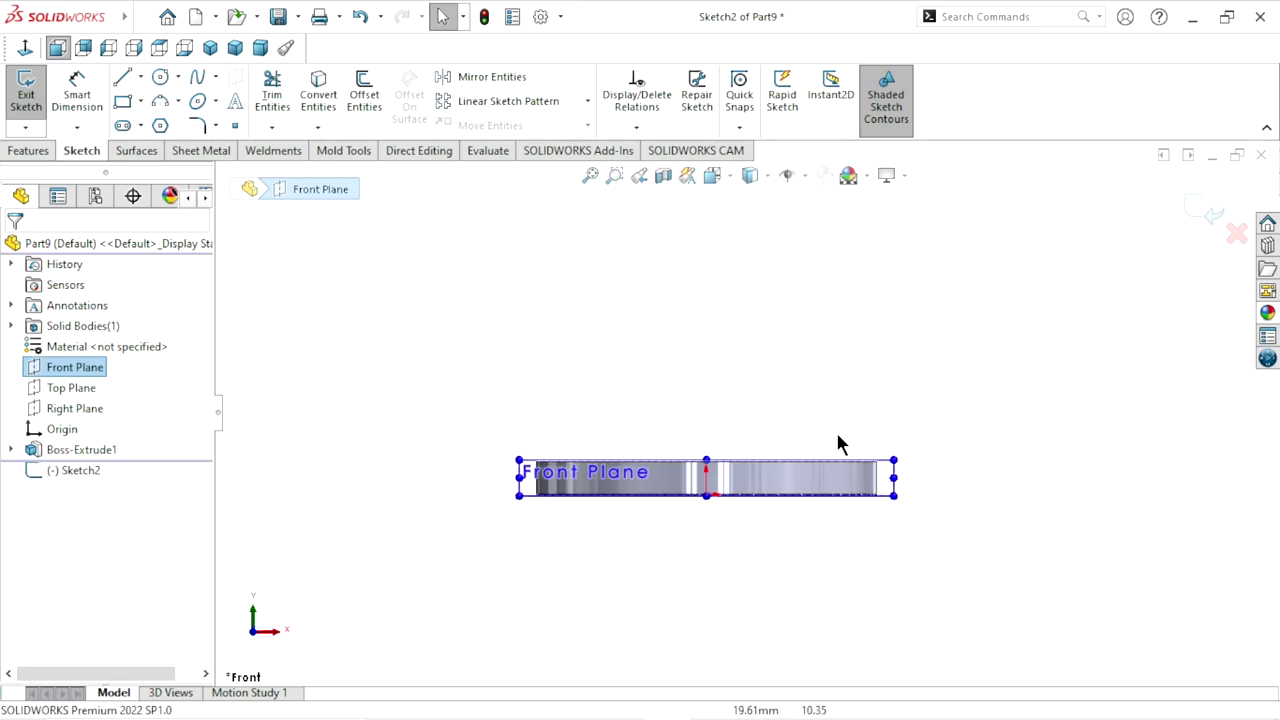
pyautogui.scroll(-2, 830, 450)
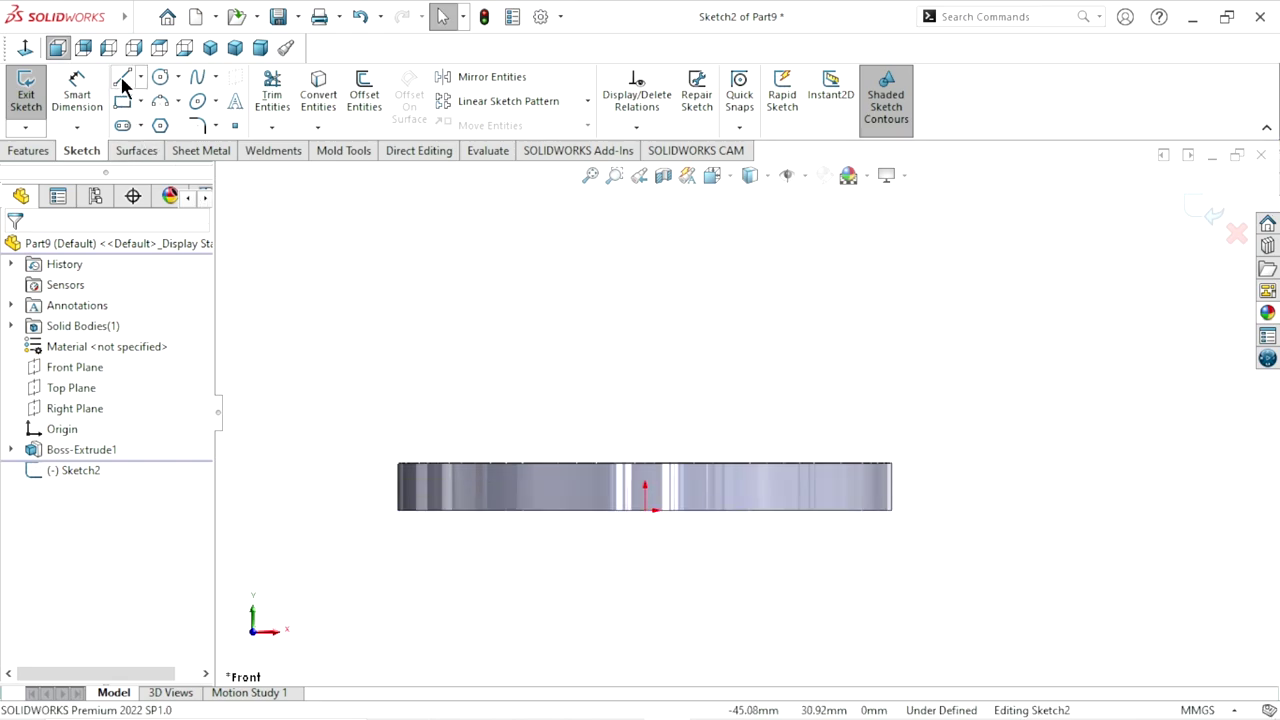
# Draw a vertical line rising about 60 mm from the disc's centre
pyautogui.press('l')
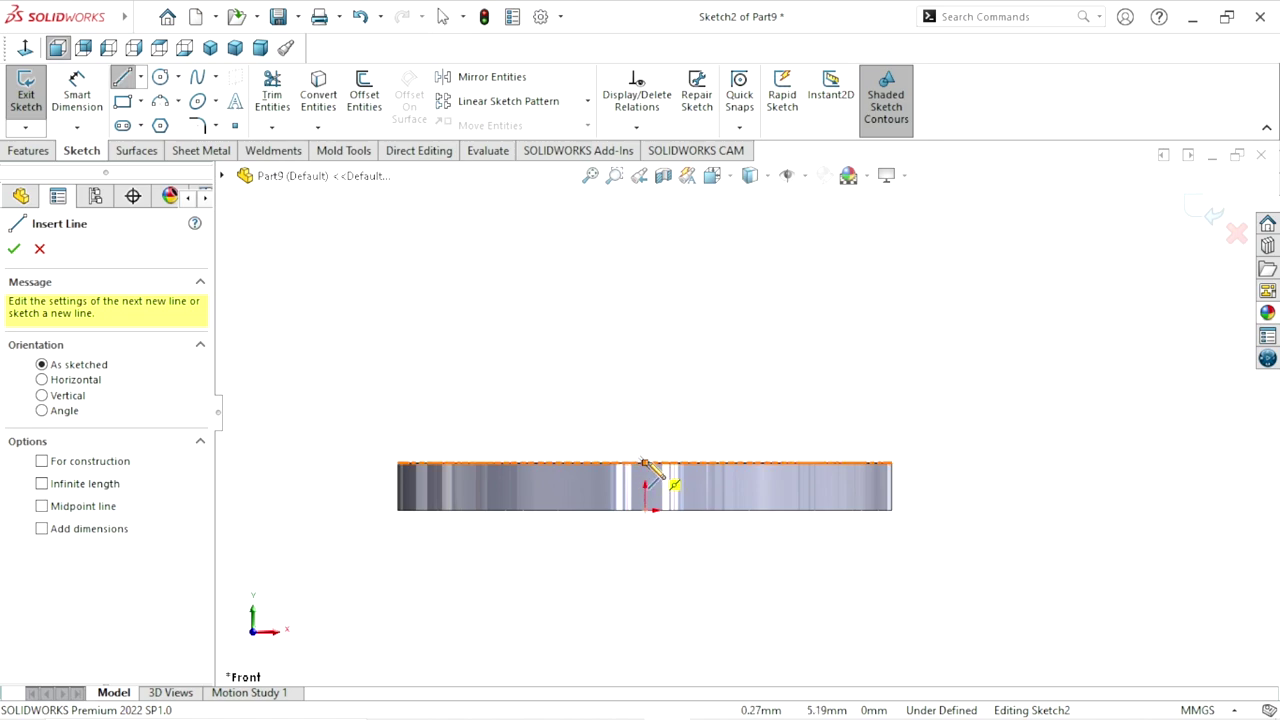
pyautogui.click(645, 463)
pyautogui.scroll(3, 674, 403)
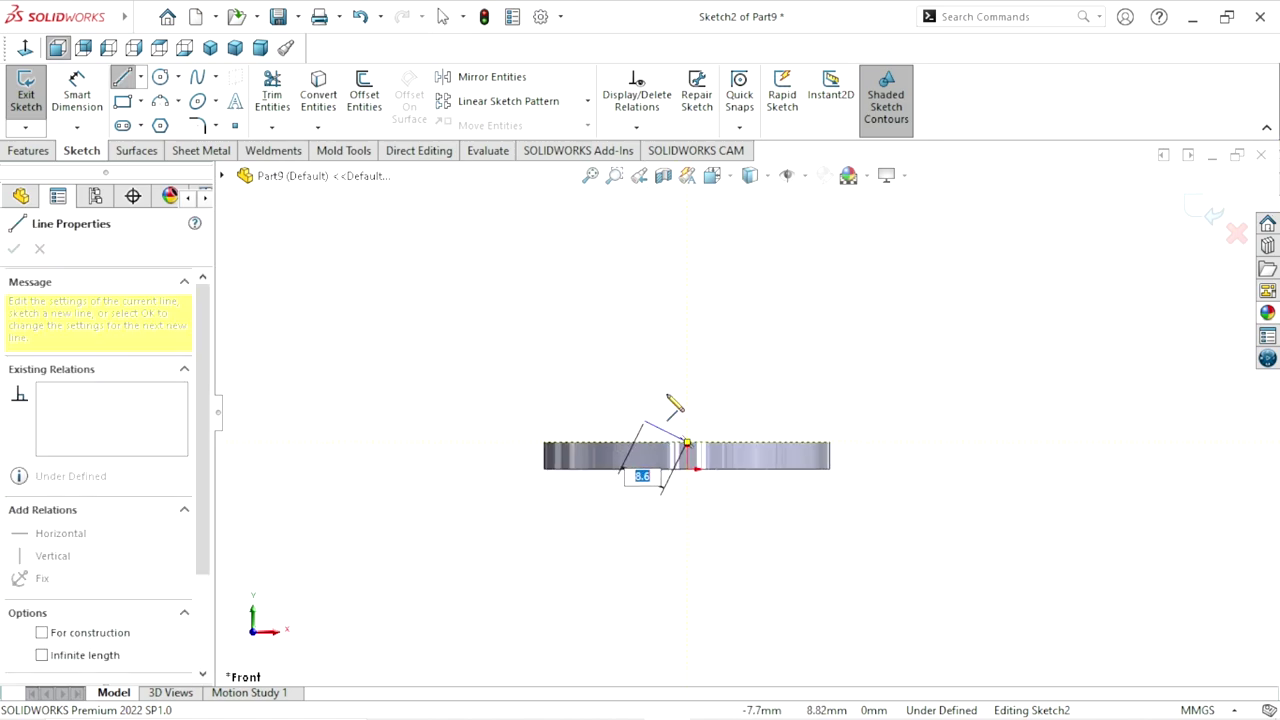
pyautogui.scroll(-1, 704, 265)
pyautogui.scroll(-1, 700, 262)
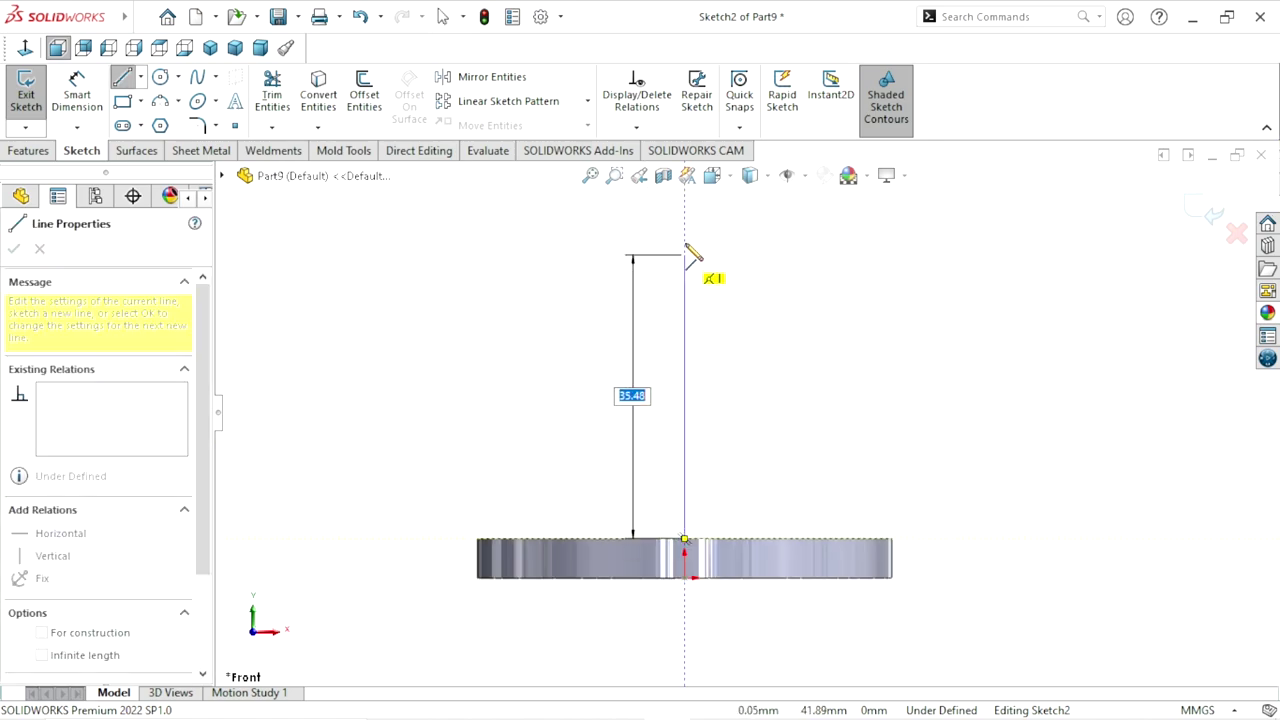
pyautogui.scroll(3, 700, 300)
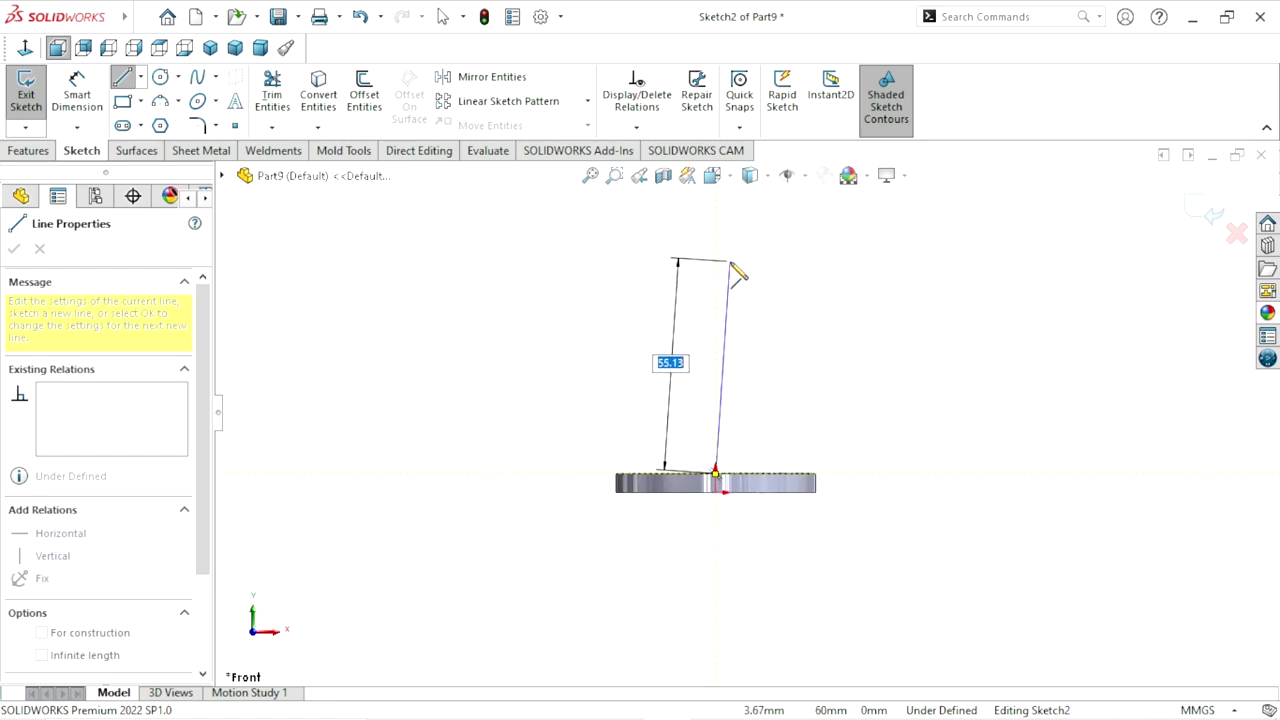
pyautogui.scroll(-2, 737, 271)
pyautogui.scroll(-1, 729, 283)
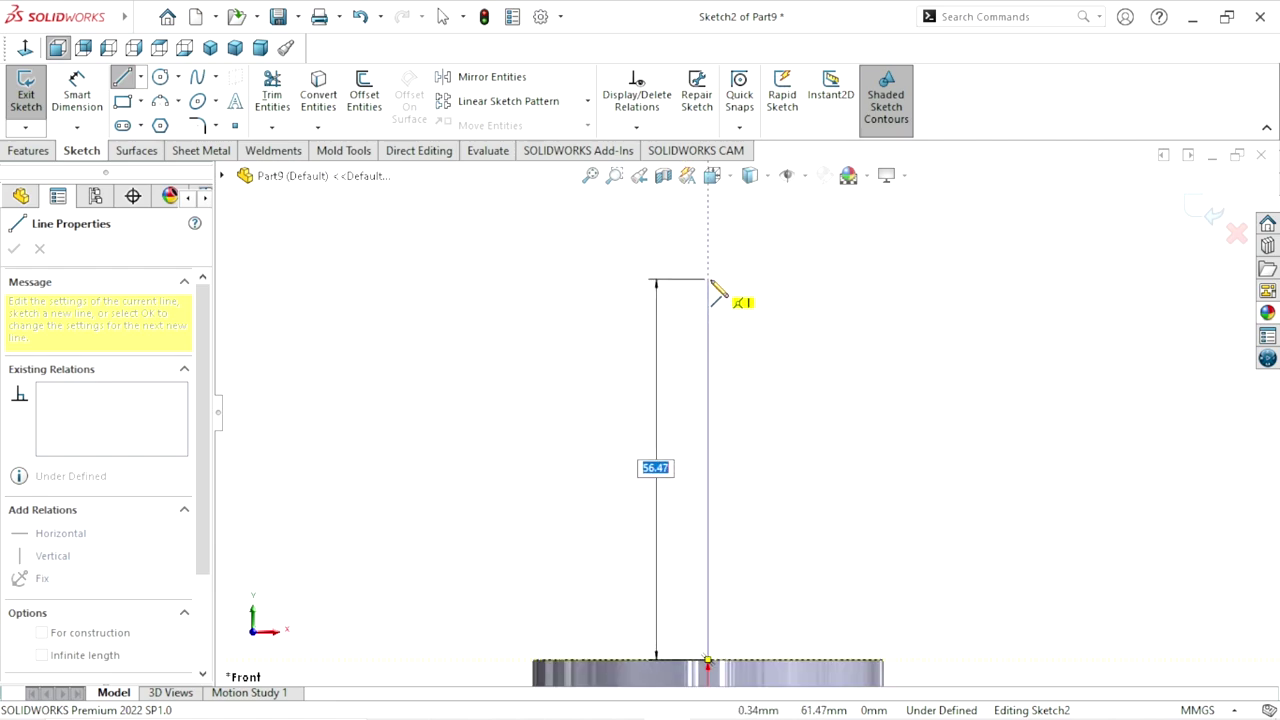
pyautogui.click(709, 283)
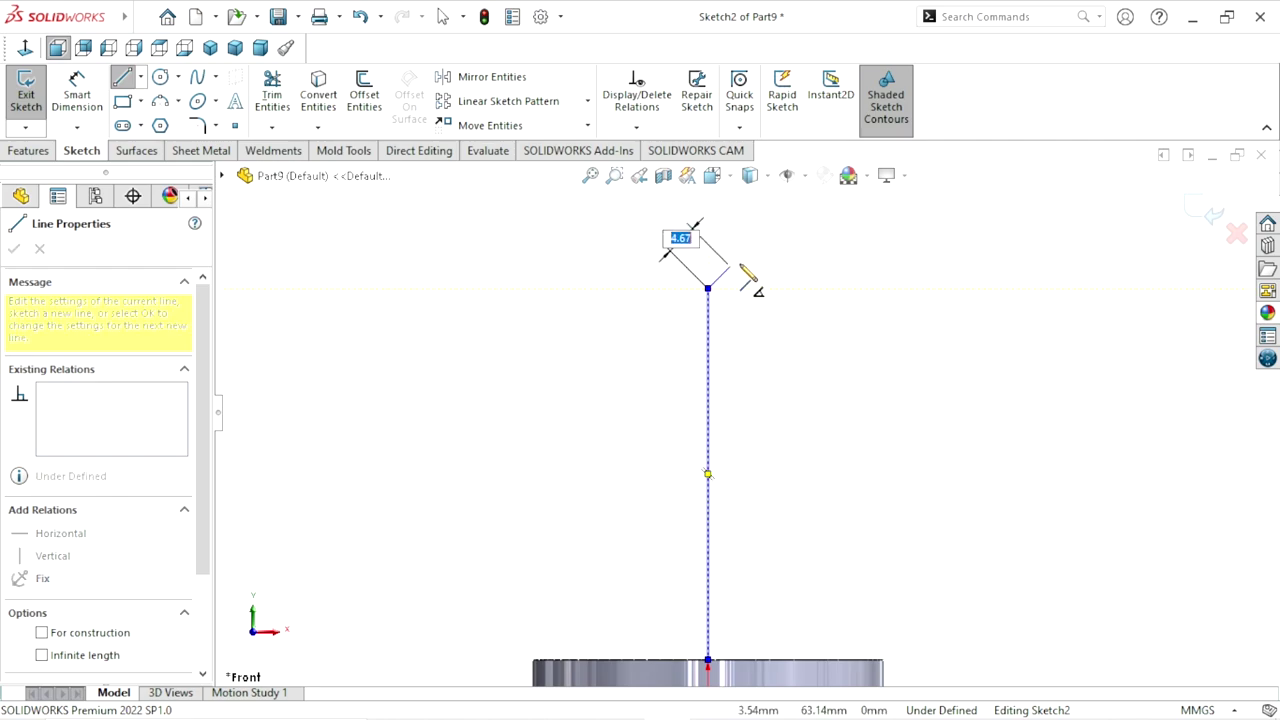
pyautogui.doubleClick(708, 289)
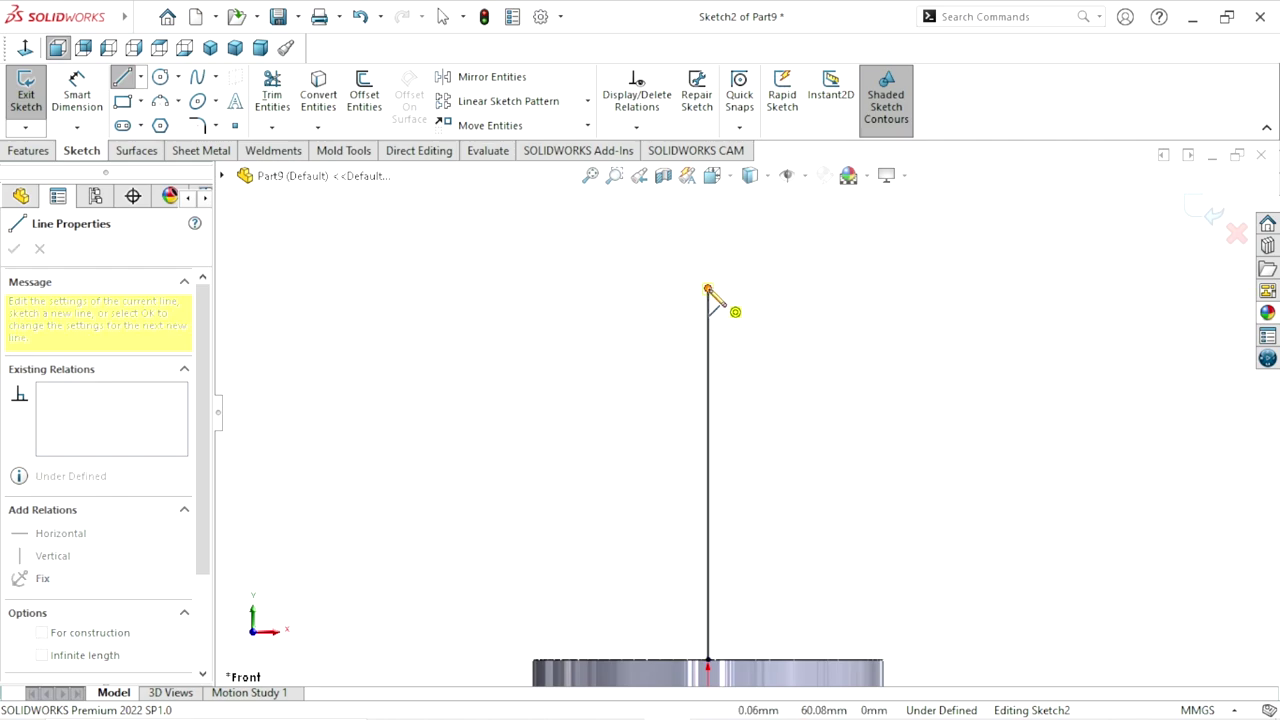
# Add a tangent semicircular arc over the line's top and a short descending line
pyautogui.click(708, 289)
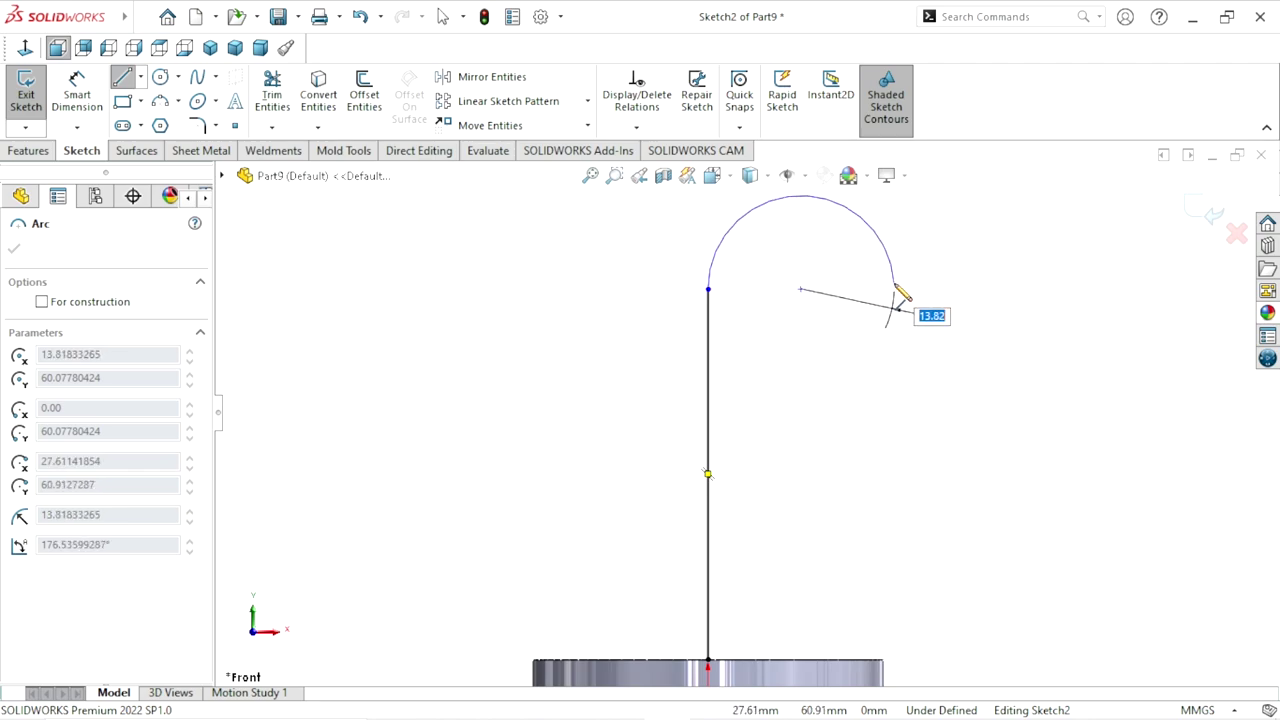
pyautogui.click(886, 300)
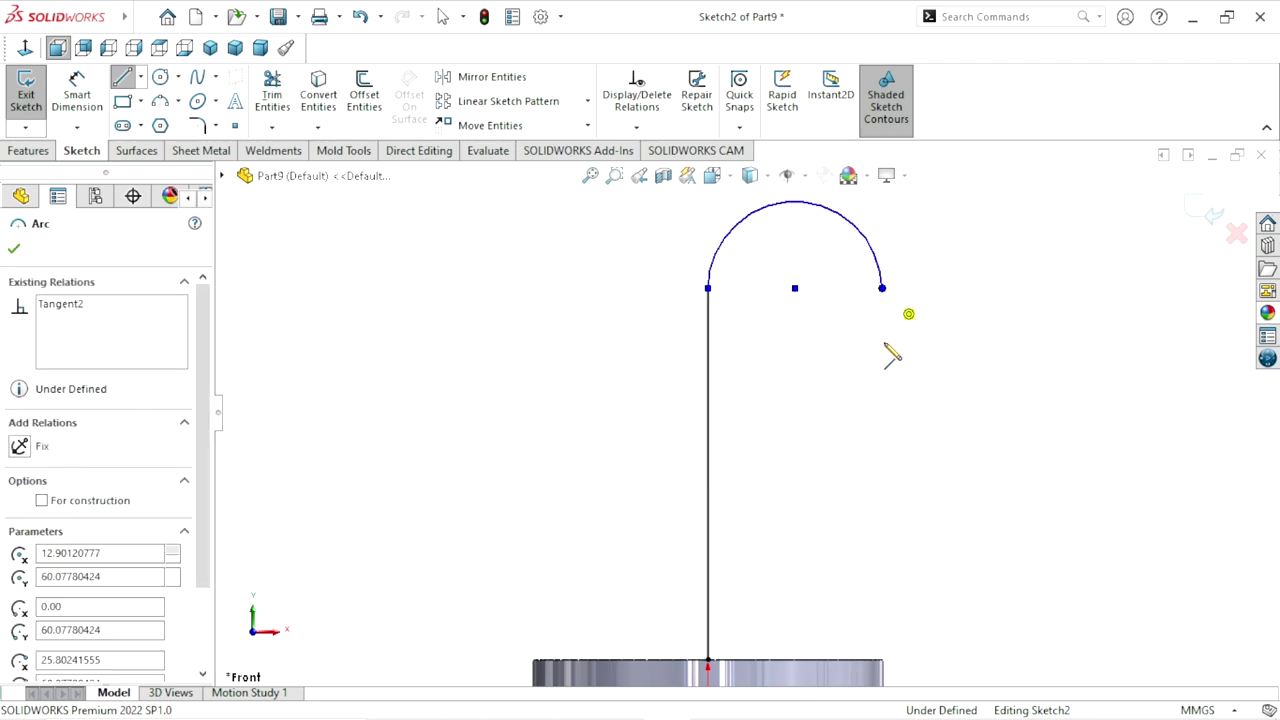
pyautogui.click(884, 366)
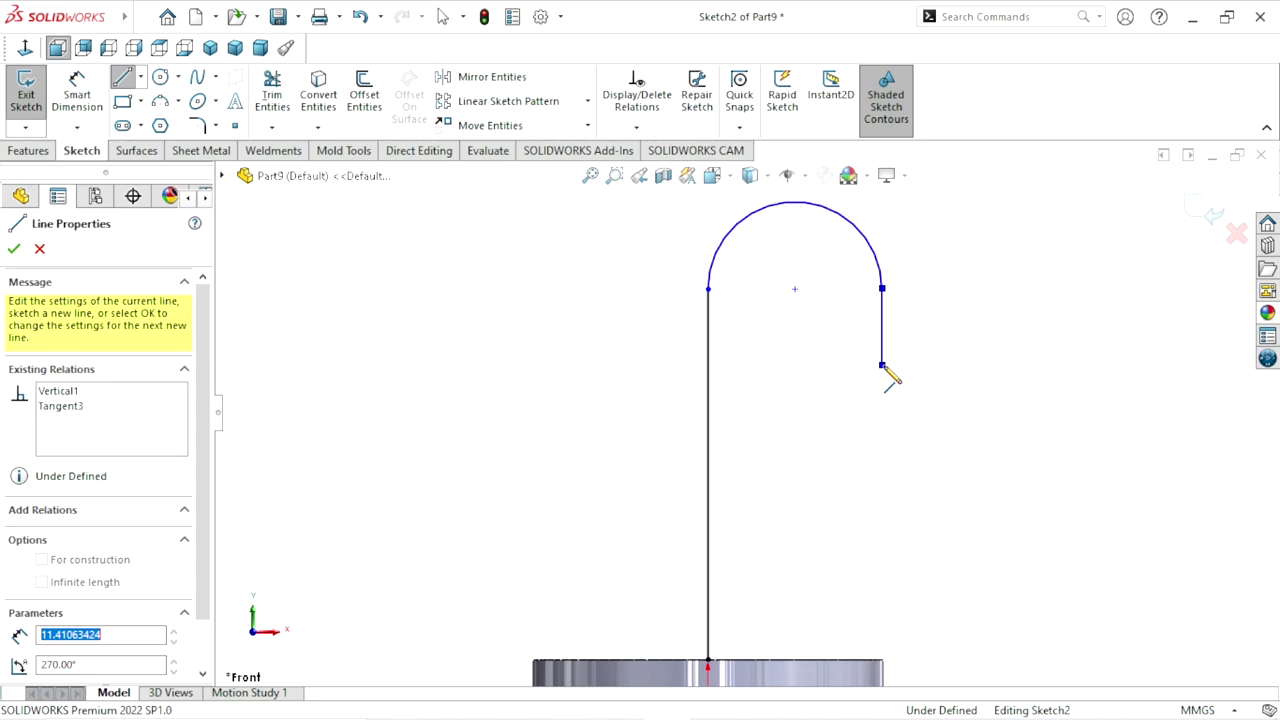
pyautogui.rightClick(940, 350)
pyautogui.click(940, 352)
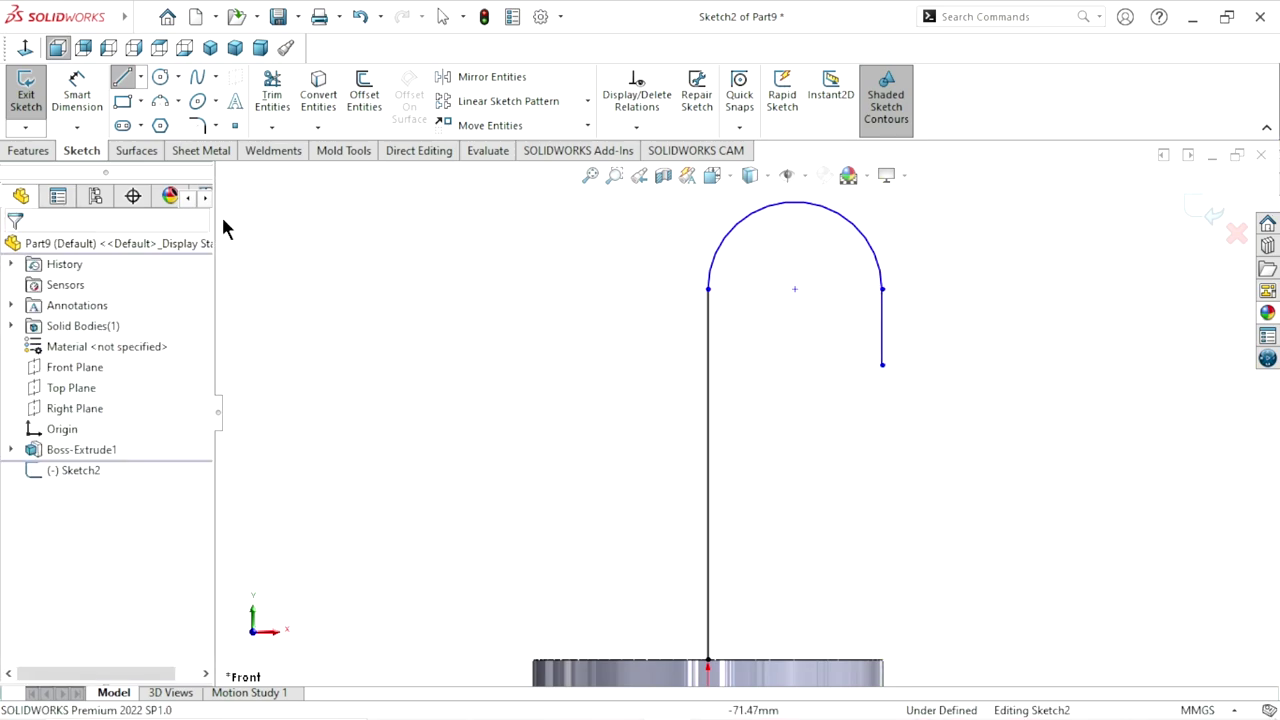
pyautogui.press('z')
pyautogui.scroll(-1, 867, 450)
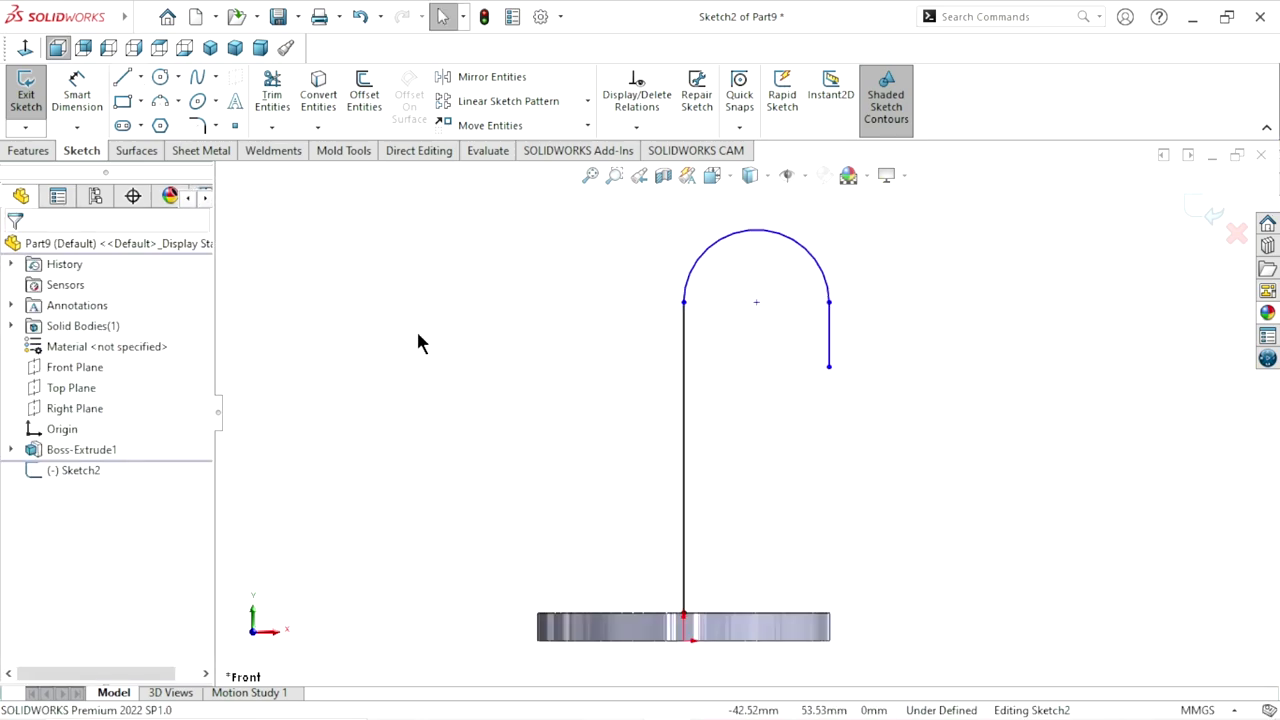
# Dimension the vertical riser at 55 mm and the arc radius at 11.5 mm
pyautogui.click(77, 95)
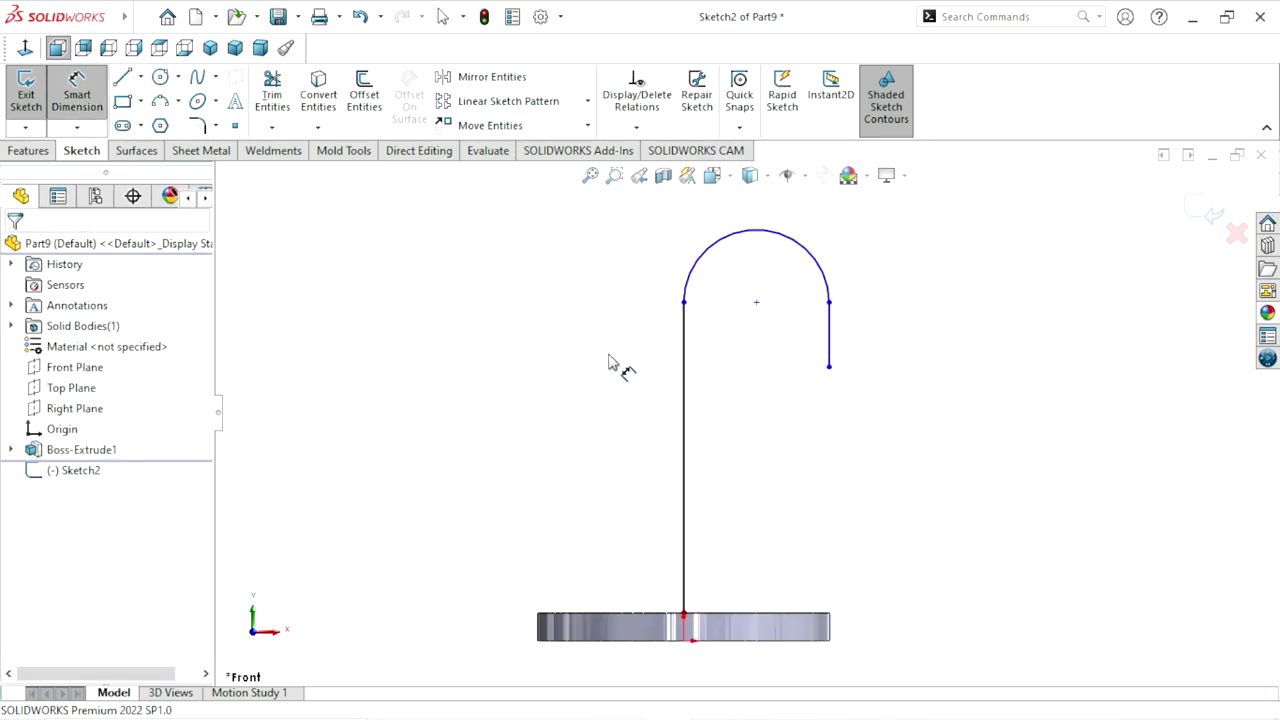
pyautogui.click(684, 420)
pyautogui.click(616, 442)
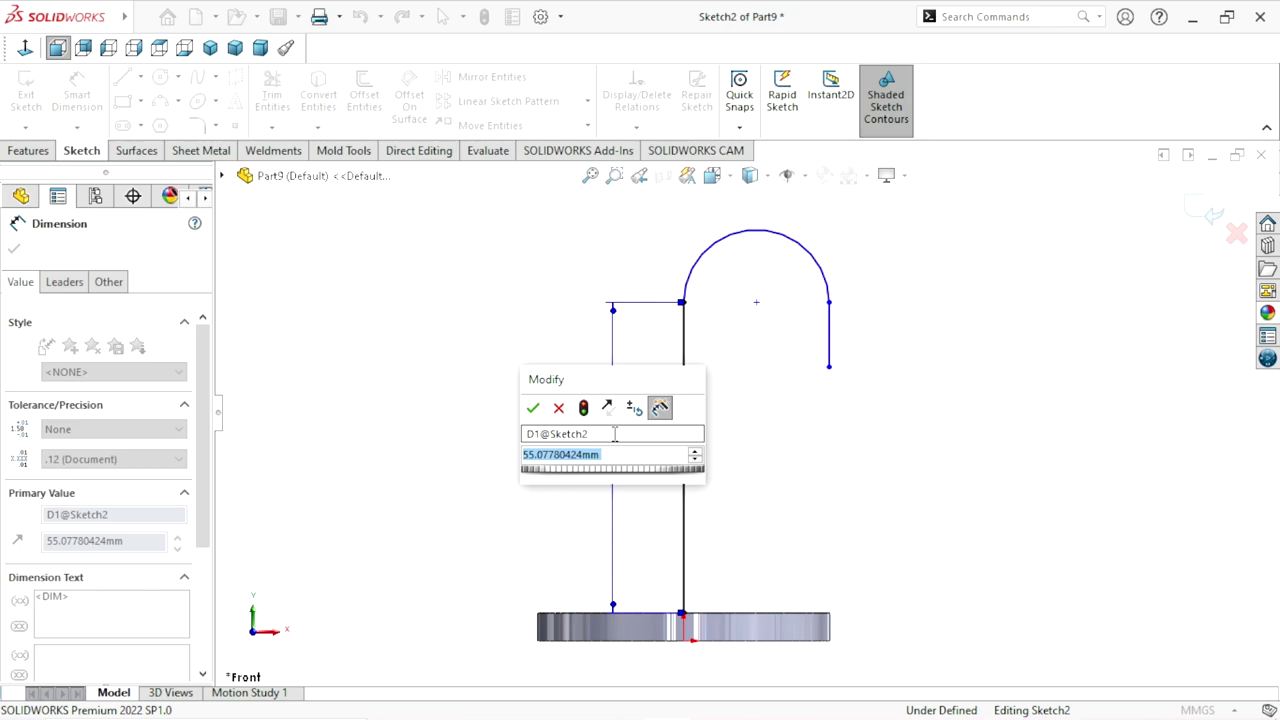
pyautogui.write('55')
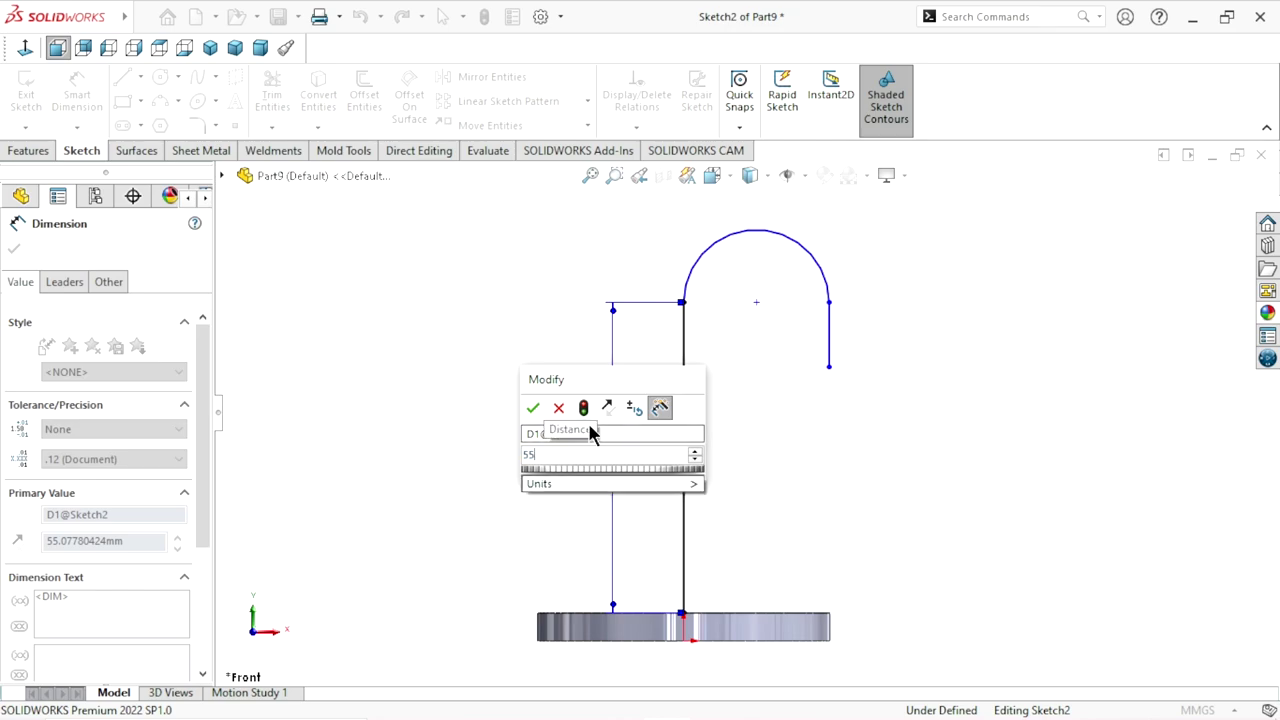
pyautogui.click(534, 409)
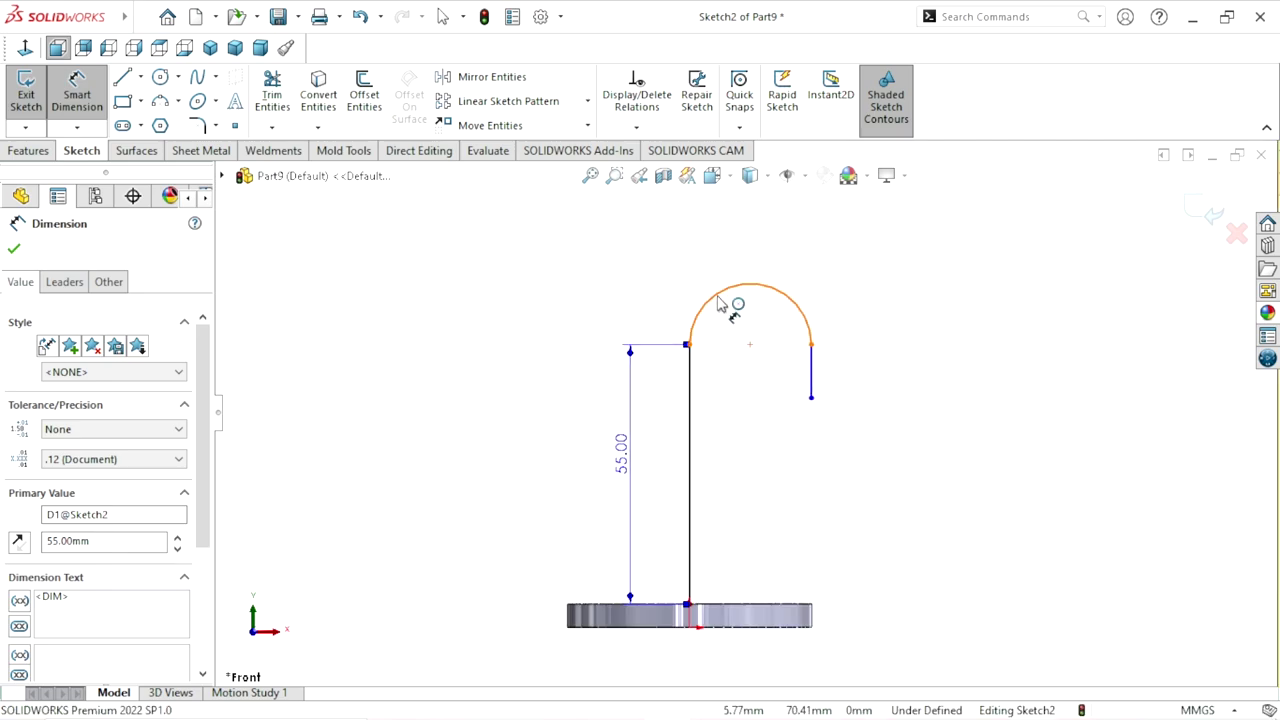
pyautogui.click(738, 290)
pyautogui.click(702, 304)
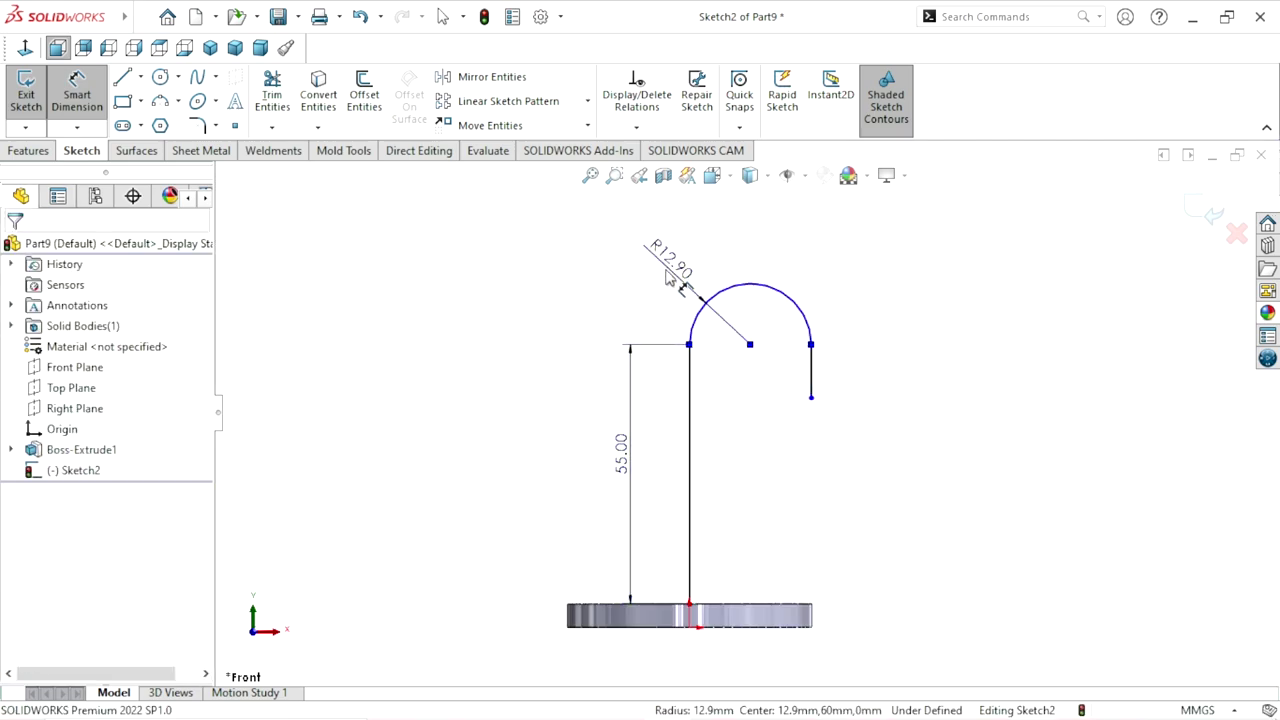
pyautogui.click(668, 278)
pyautogui.write('11.5')
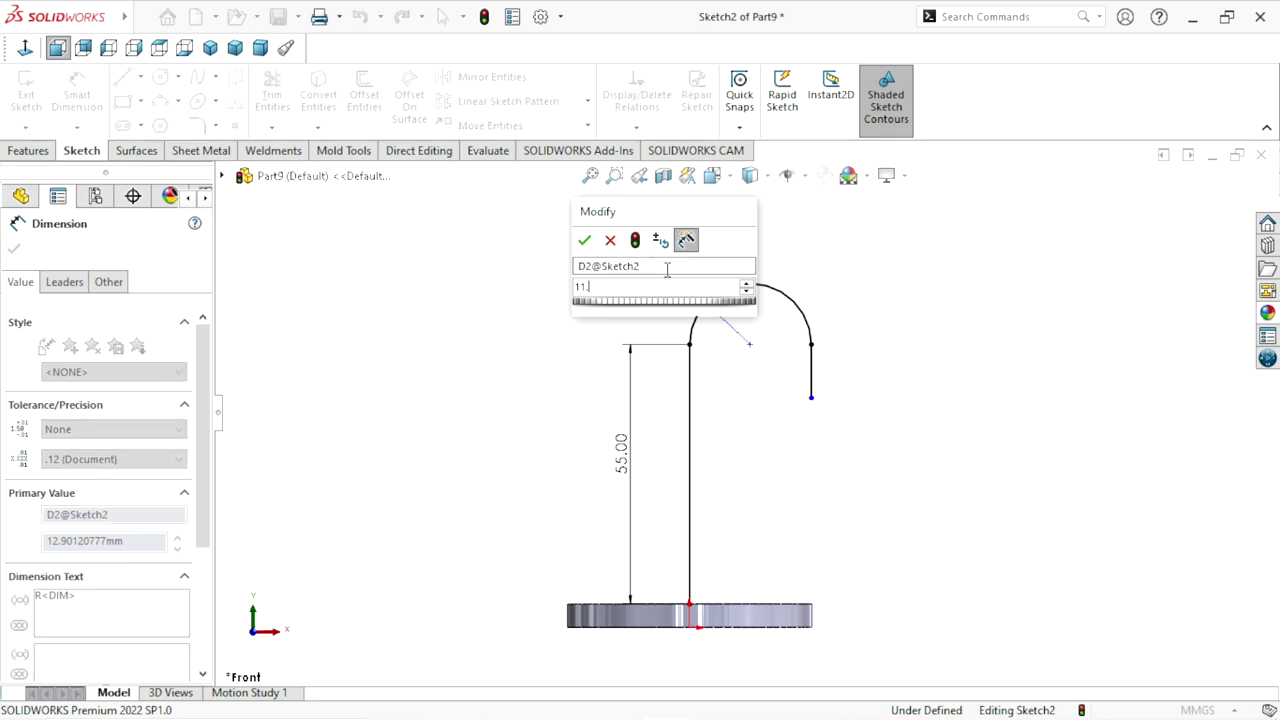
pyautogui.click(584, 240)
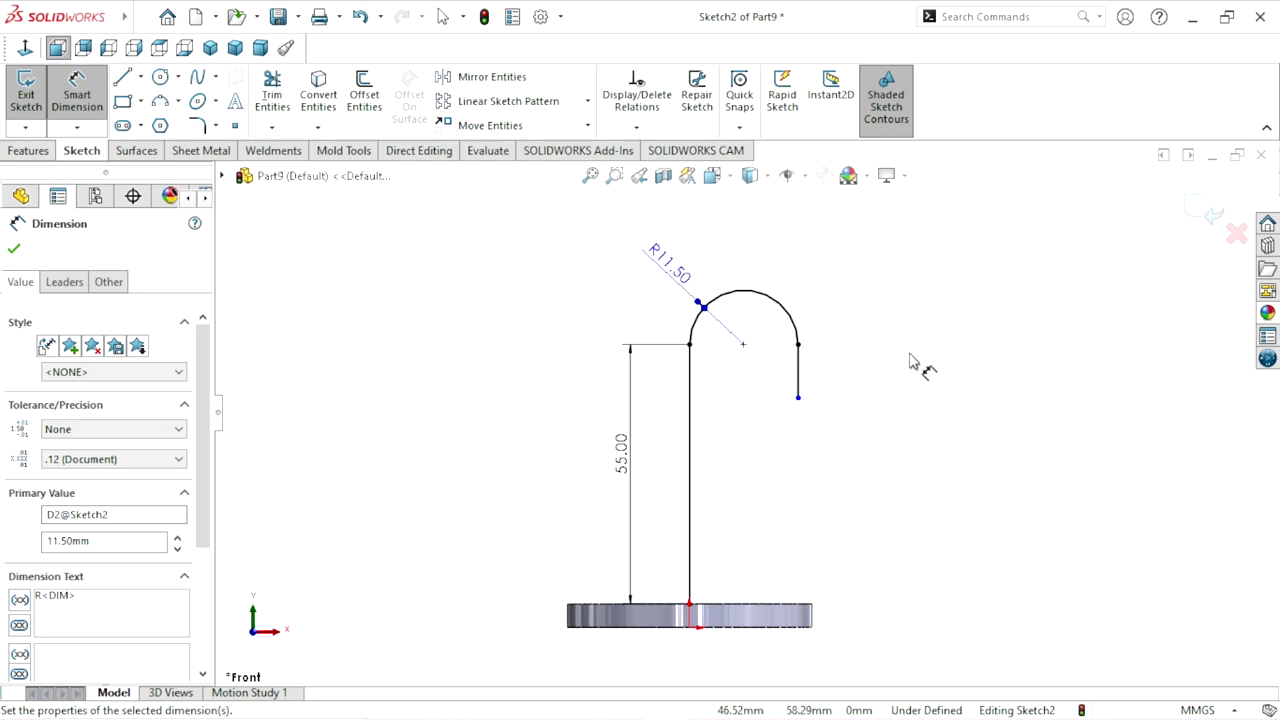
# Dimension the short drop line at 15 mm and exit Sketch2
pyautogui.click(800, 378)
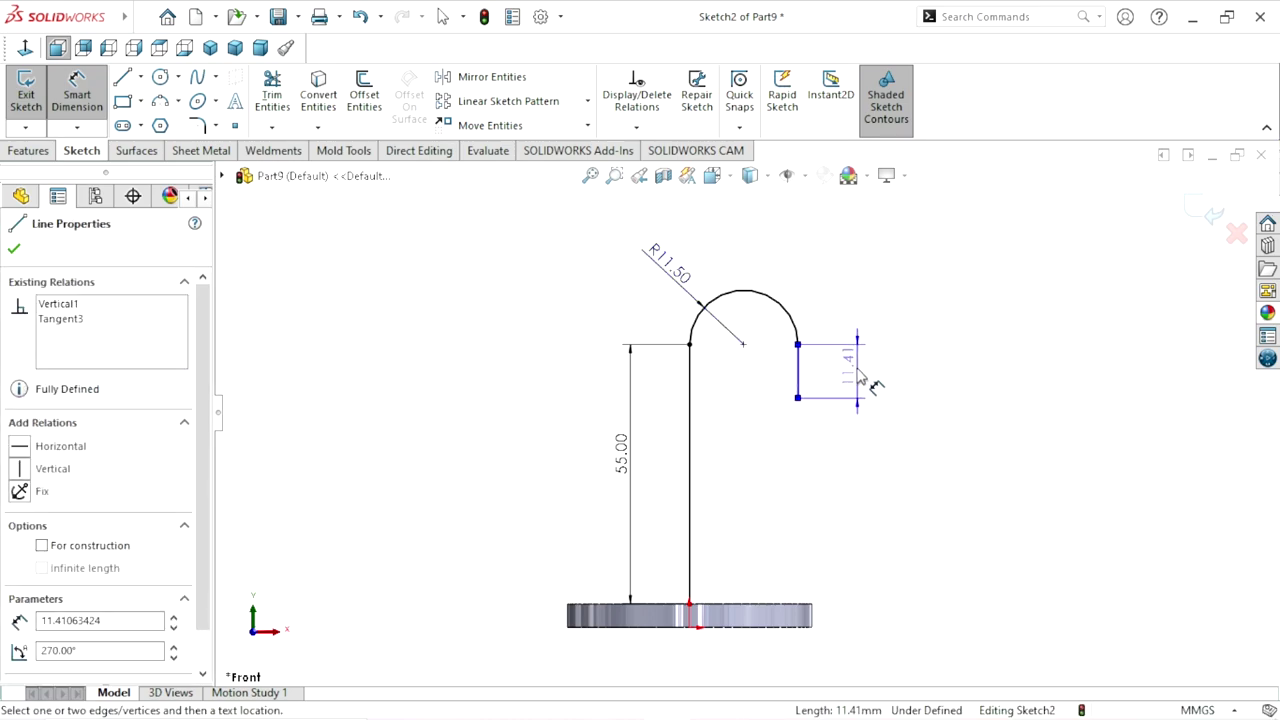
pyautogui.click(873, 388)
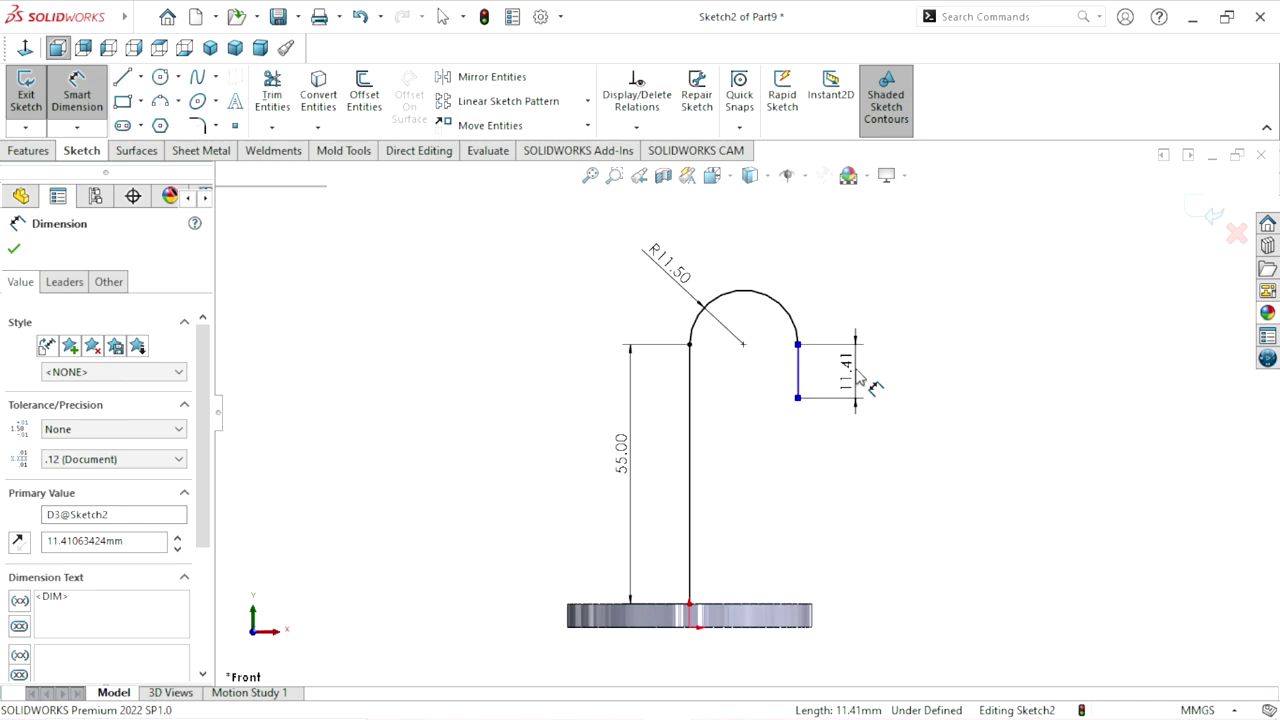
pyautogui.write('15')
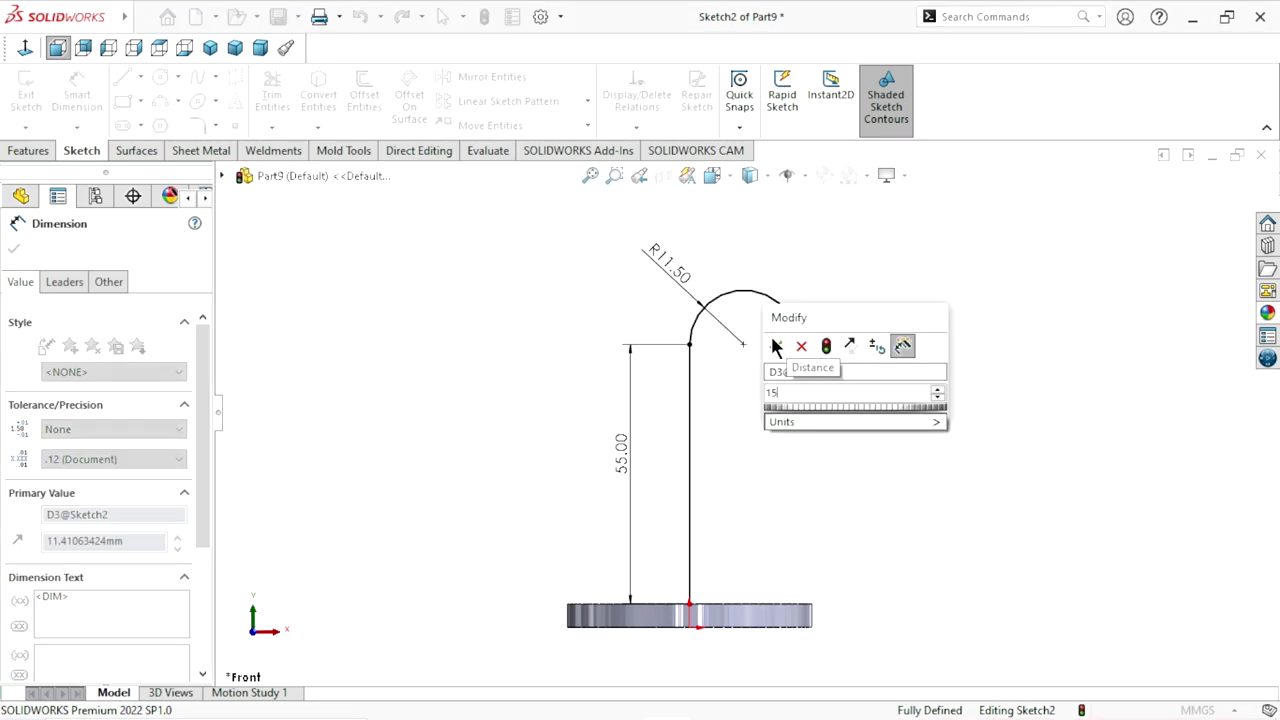
pyautogui.click(776, 345)
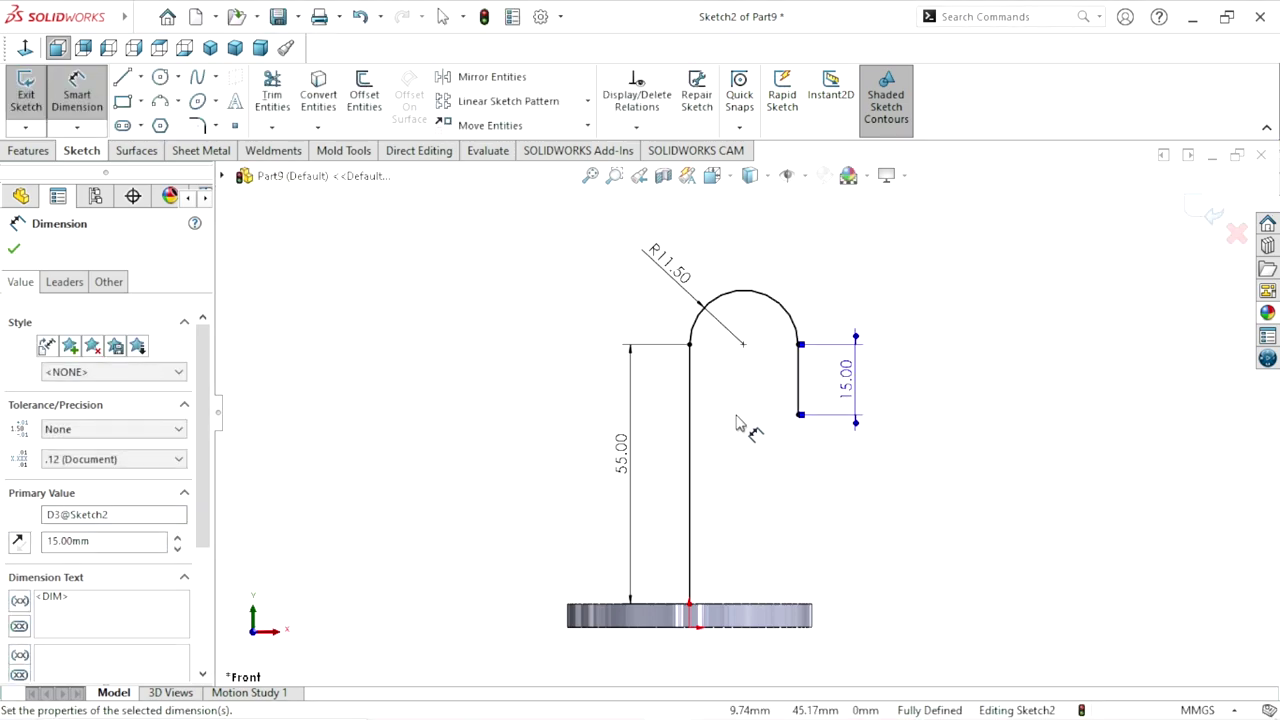
pyautogui.scroll(-2, 737, 423)
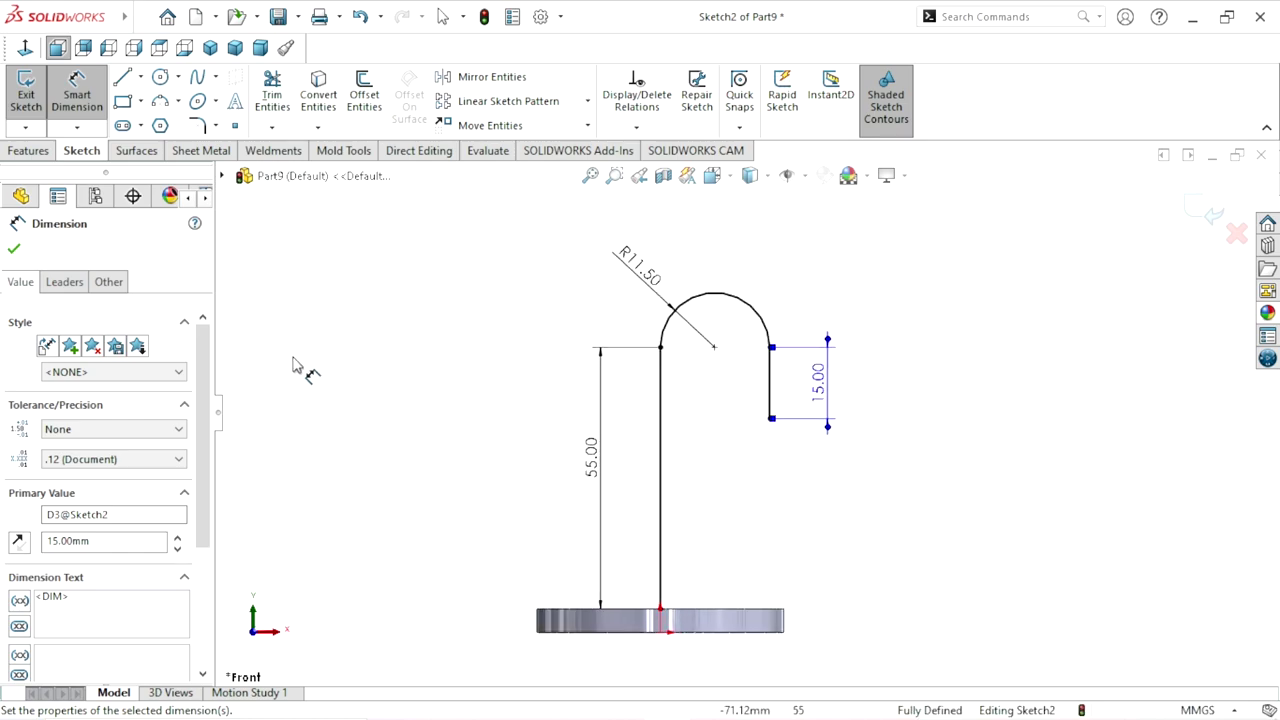
pyautogui.click(18, 251)
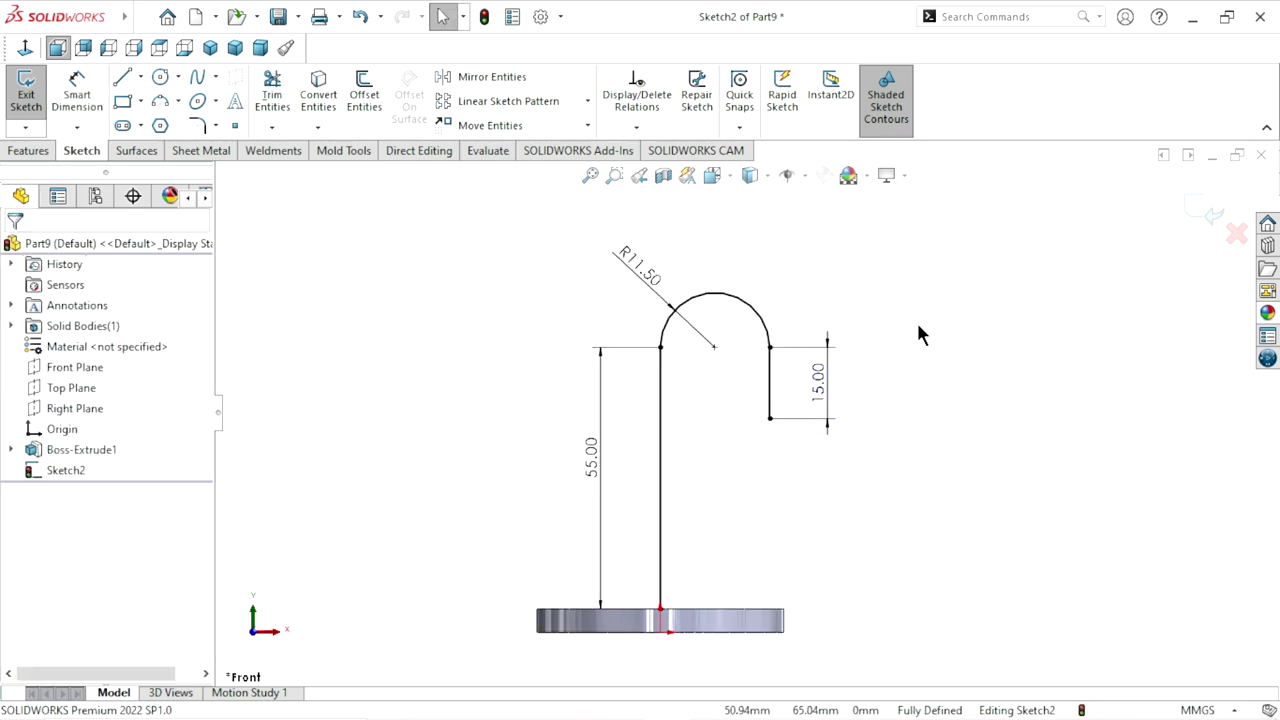
pyautogui.click(1192, 205)
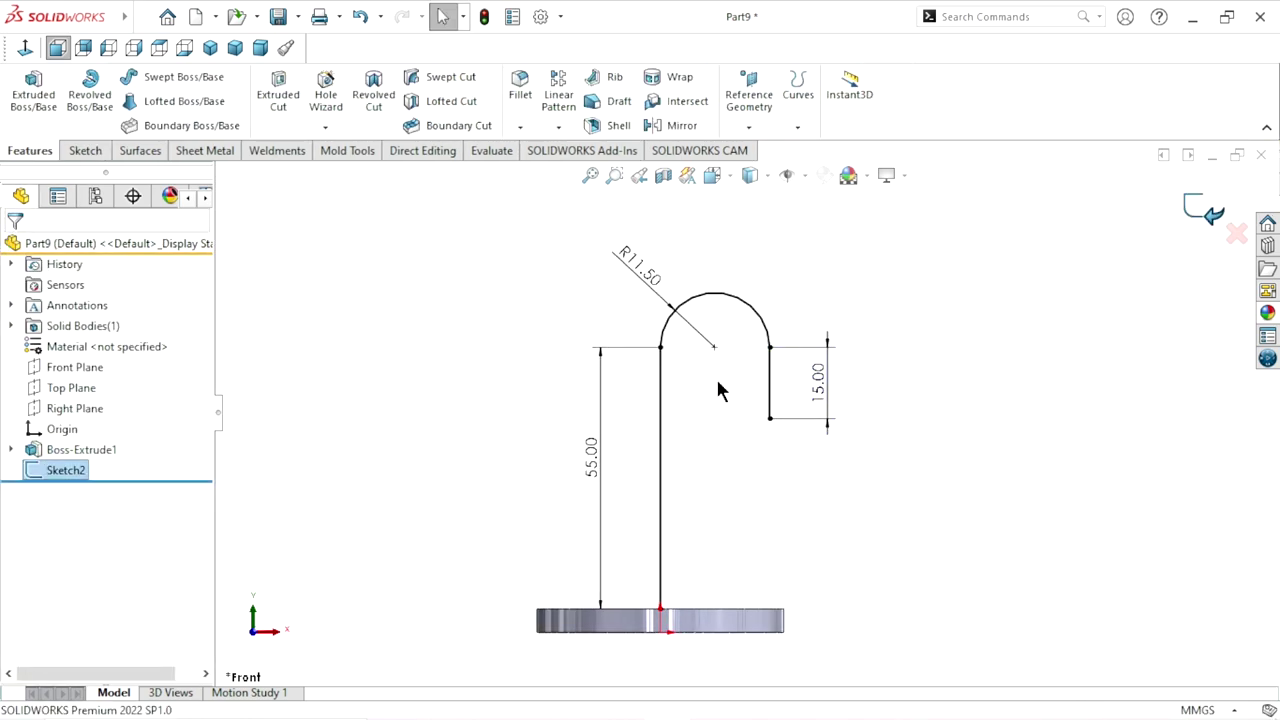
# Orbit into a 3-D view and start a new sketch on the disc's top face
pyautogui.scroll(2, 730, 380)
pyautogui.moveTo(848, 347)
pyautogui.mouseDown(button='middle')
pyautogui.moveTo(749, 437)
pyautogui.moveTo(757, 517)
pyautogui.moveTo(742, 511)
pyautogui.moveTo(735, 474)
pyautogui.mouseUp(button='middle')
pyautogui.scroll(-2, 735, 480)
pyautogui.click(738, 472)
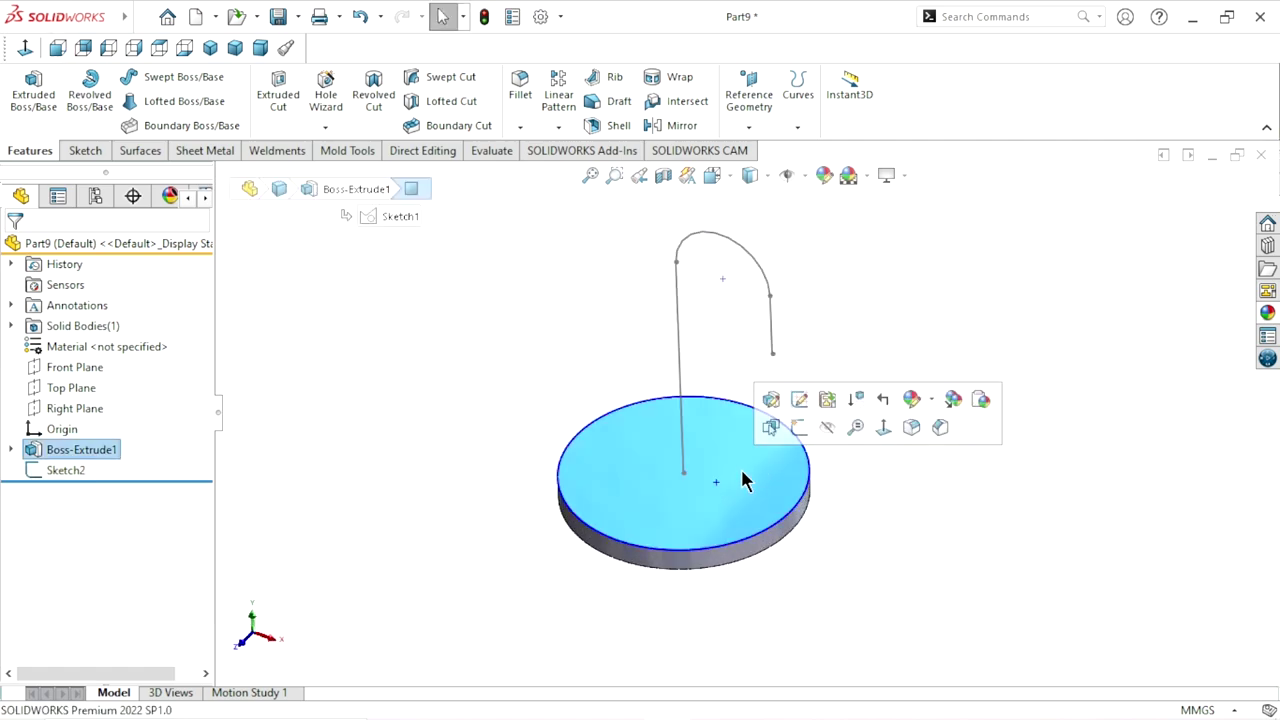
pyautogui.click(709, 494)
# Show Sketch1 and copy its inner circle into the new sketch
pyautogui.scroll(2, 757, 451)
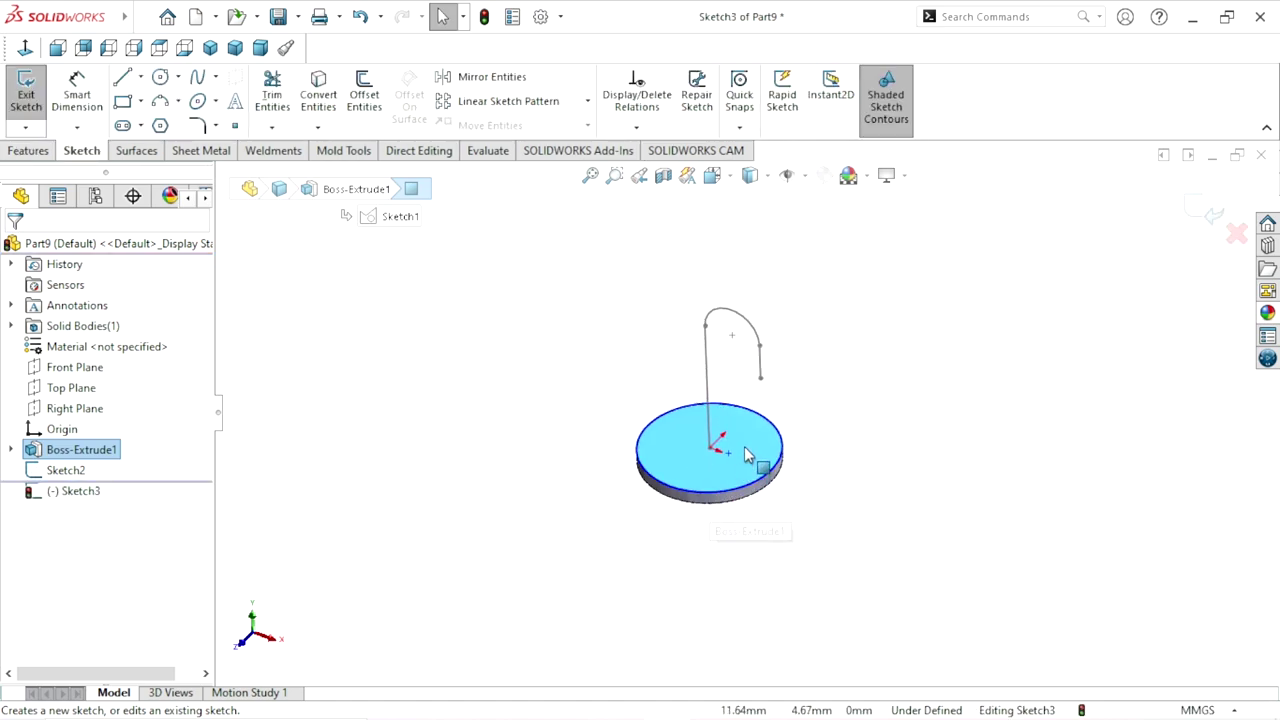
pyautogui.scroll(-2, 848, 429)
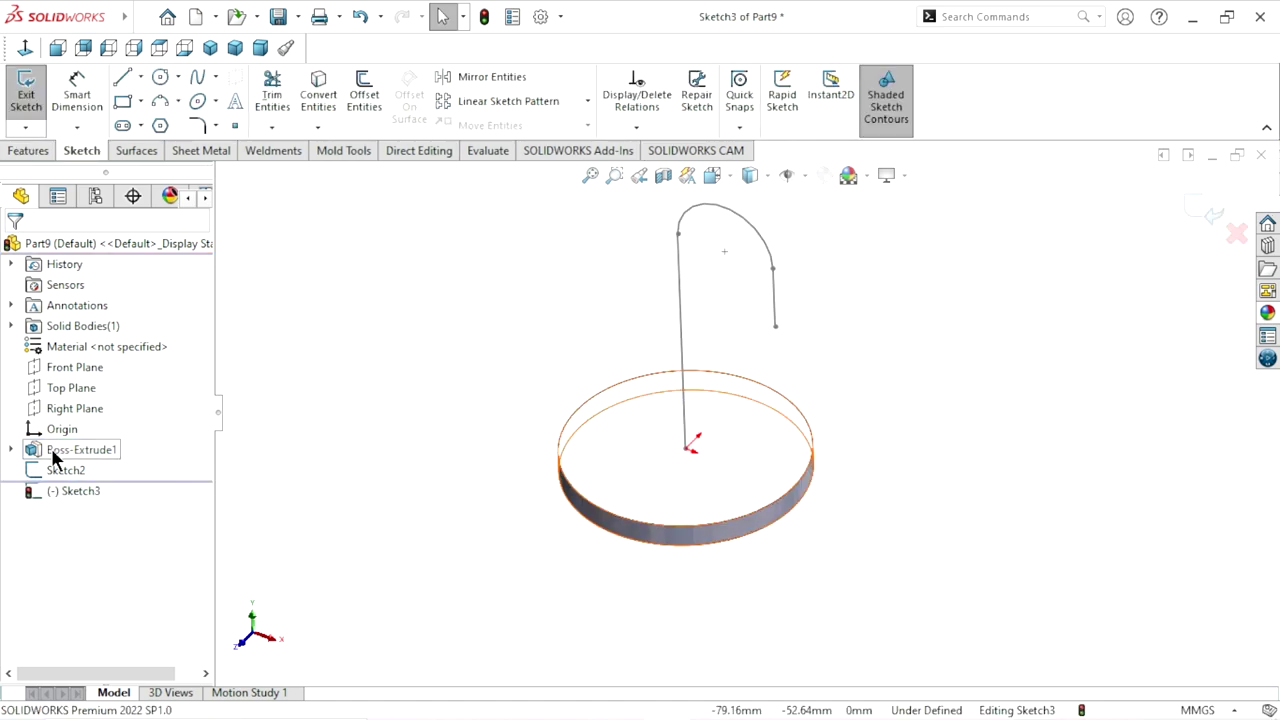
pyautogui.click(68, 452)
pyautogui.click(73, 472)
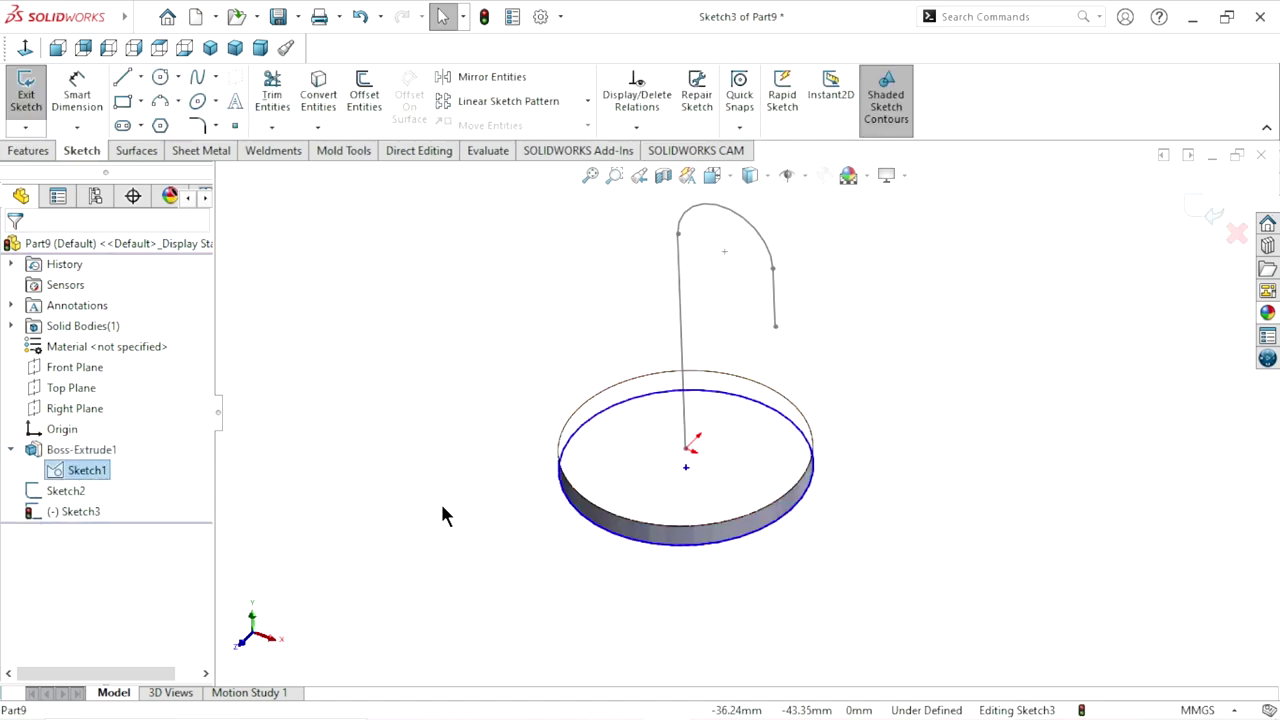
pyautogui.click(331, 455)
pyautogui.click(108, 471)
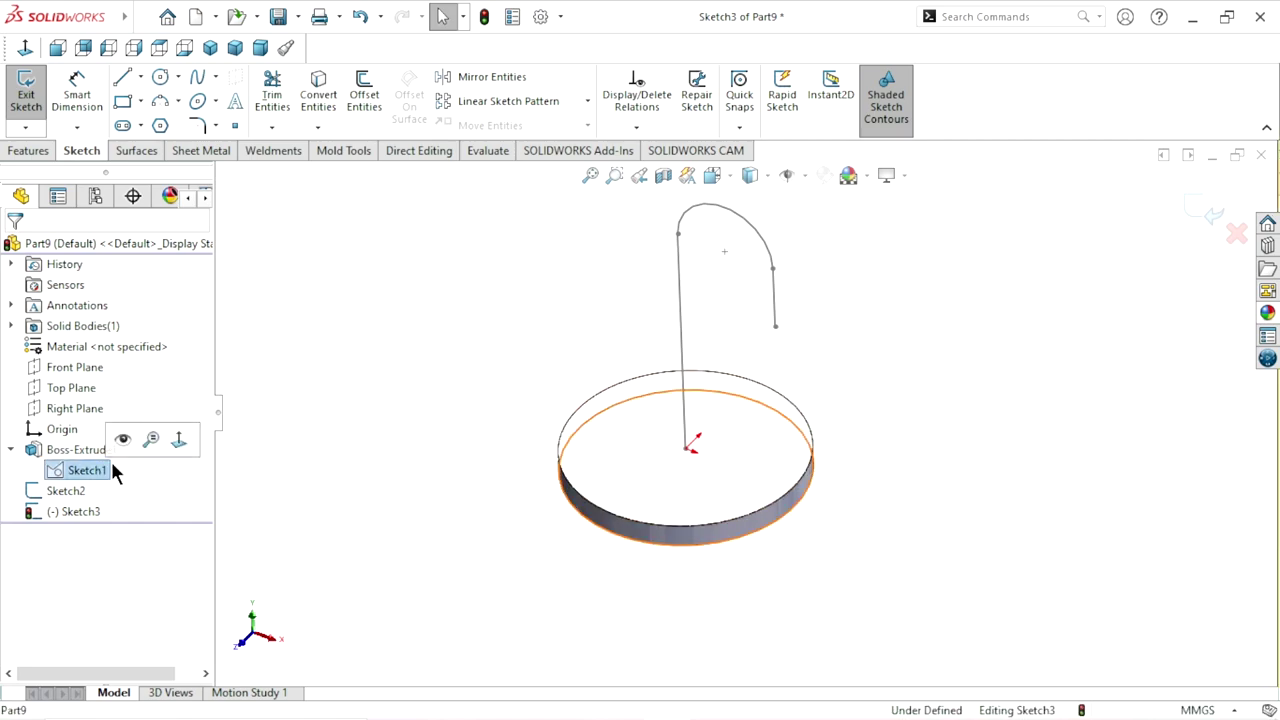
pyautogui.click(126, 440)
pyautogui.scroll(-2, 697, 485)
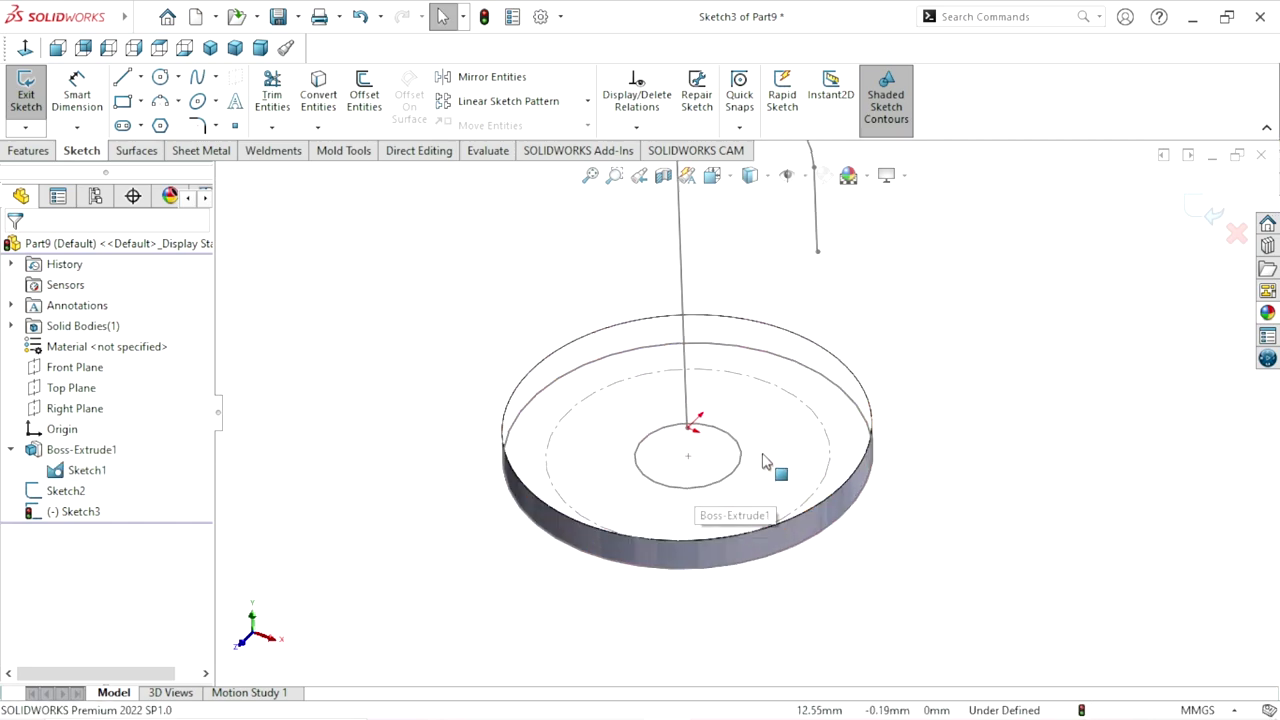
pyautogui.click(738, 470)
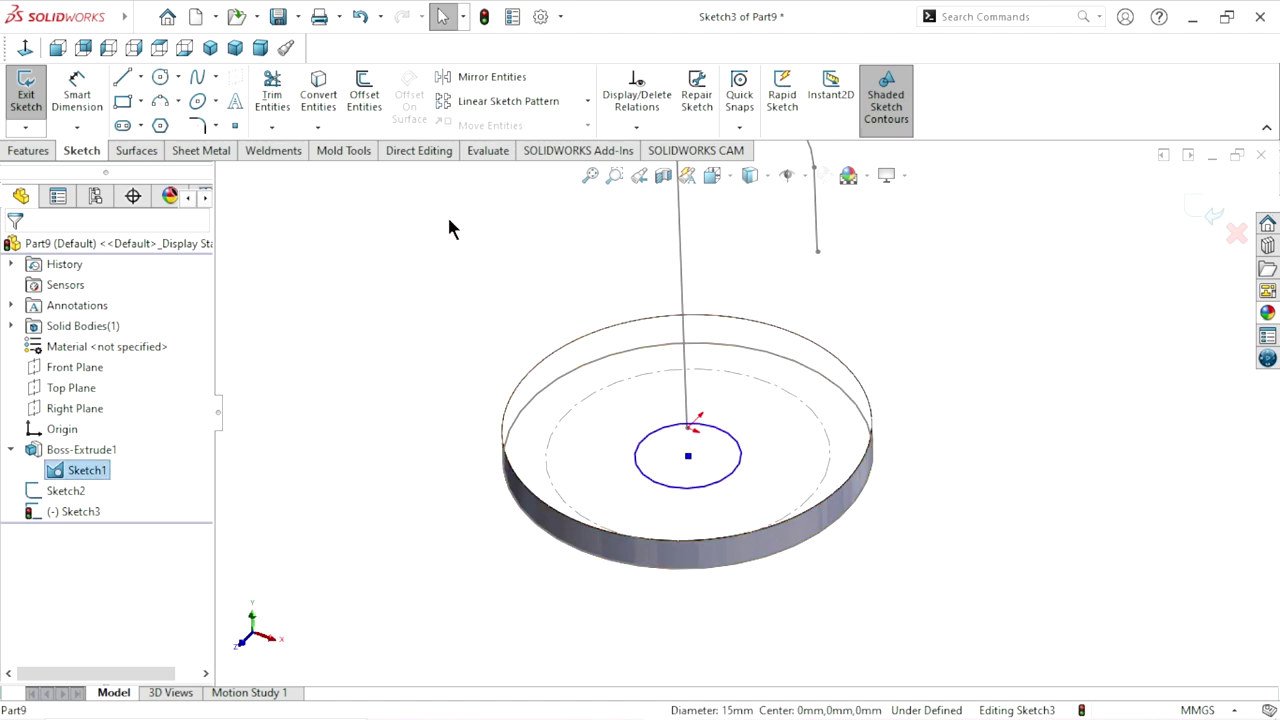
pyautogui.click(320, 103)
# Undo the copied circle and hide Sketch1 again
pyautogui.press('z')
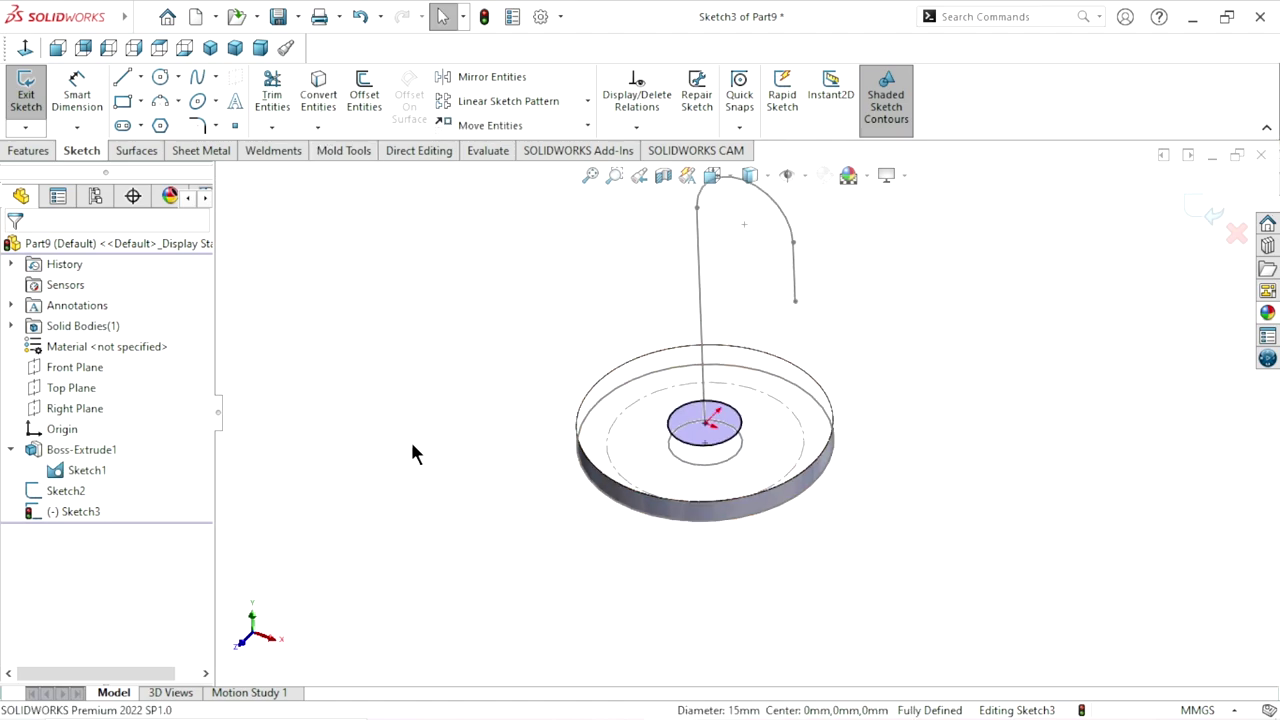
pyautogui.press('z')
pyautogui.scroll(-2, 812, 365)
pyautogui.scroll(1, 740, 437)
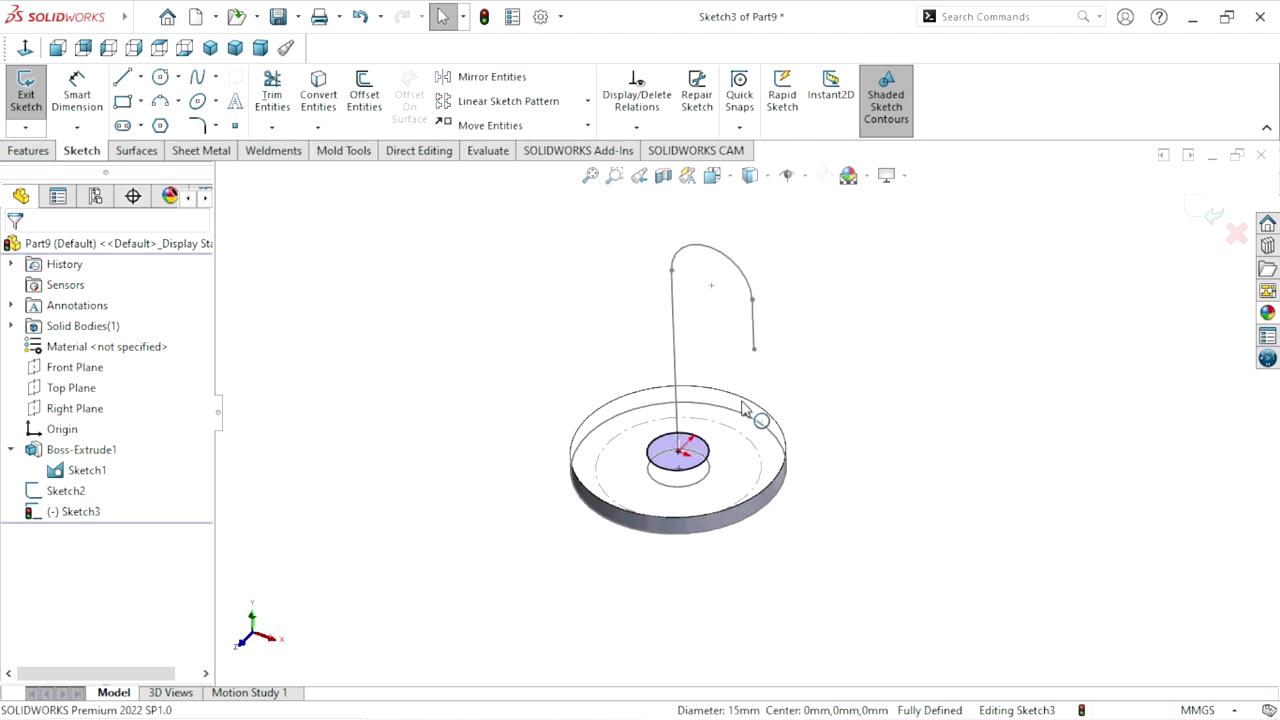
pyautogui.scroll(-1, 744, 408)
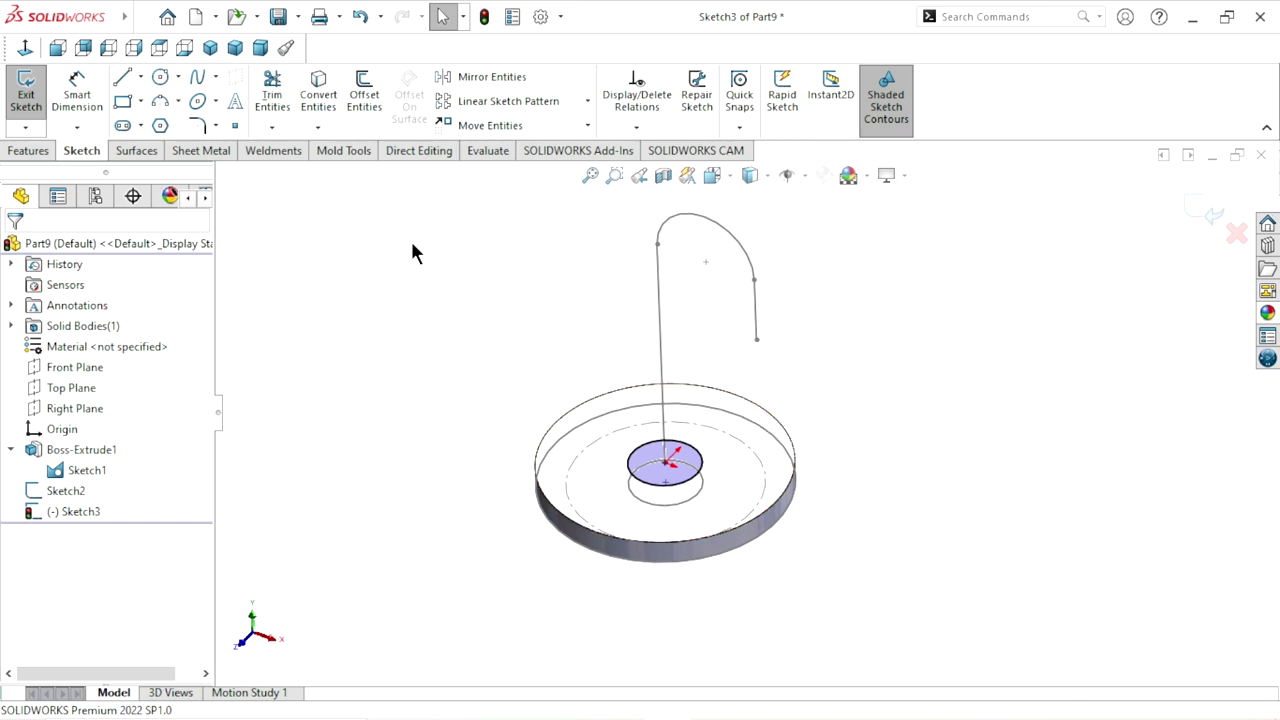
pyautogui.click(359, 17)
pyautogui.hotkey('ctrl', 'z')
pyautogui.scroll(1, 812, 468)
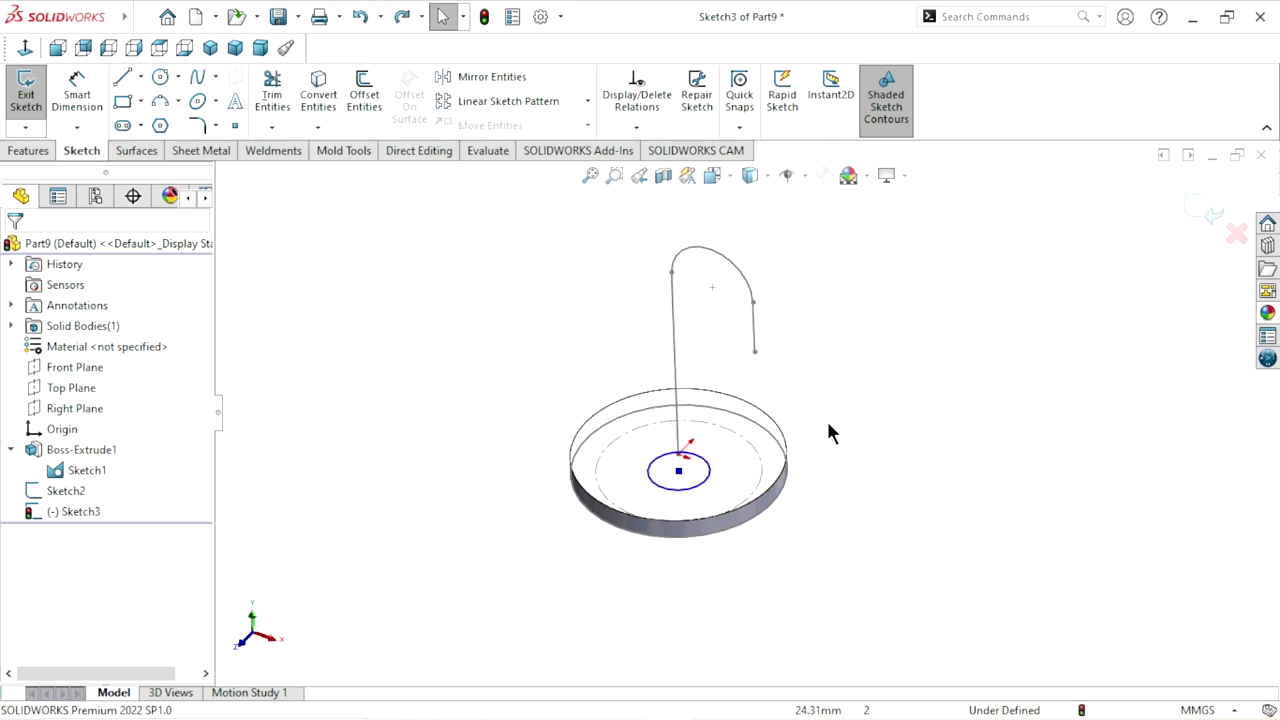
pyautogui.click(90, 468)
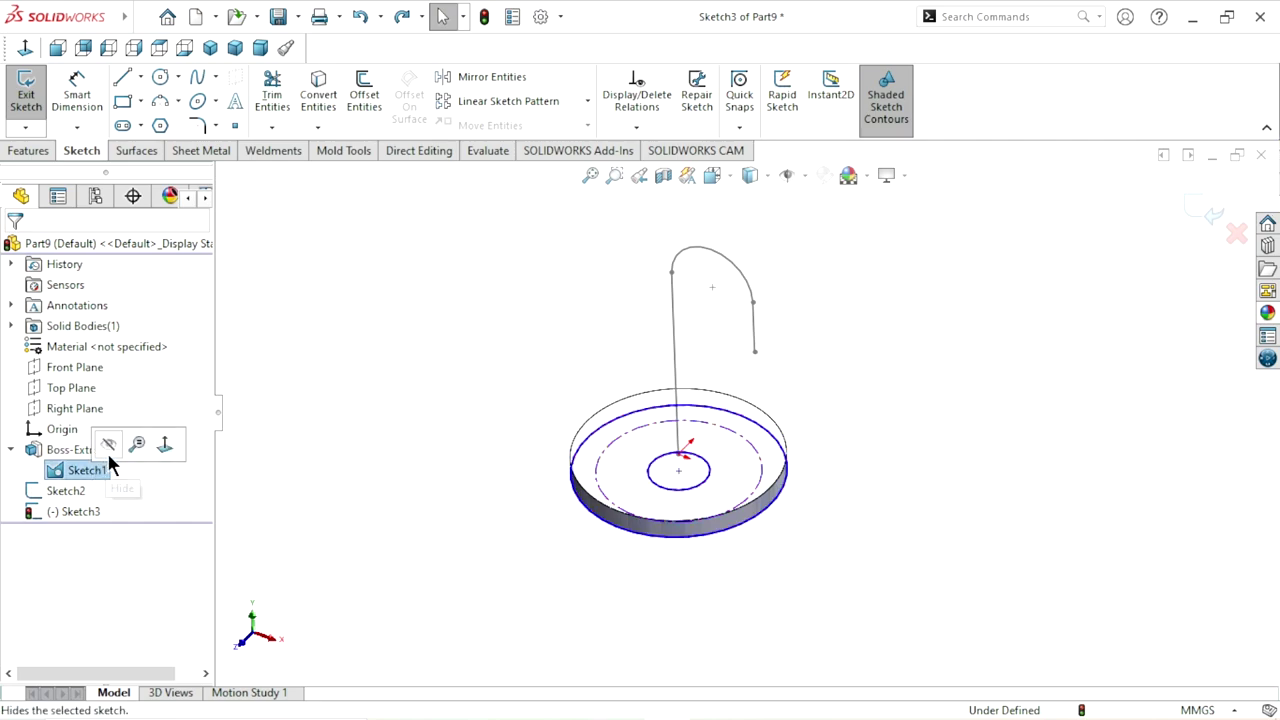
pyautogui.click(109, 446)
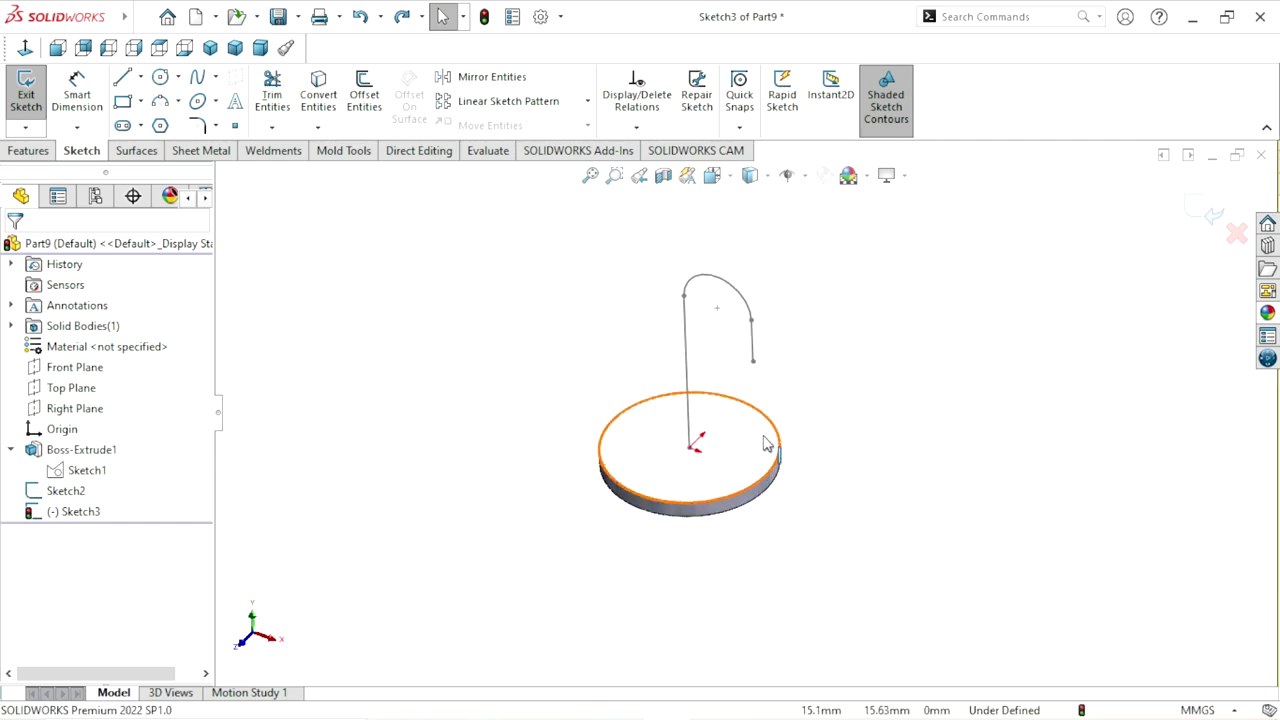
pyautogui.scroll(-2, 766, 444)
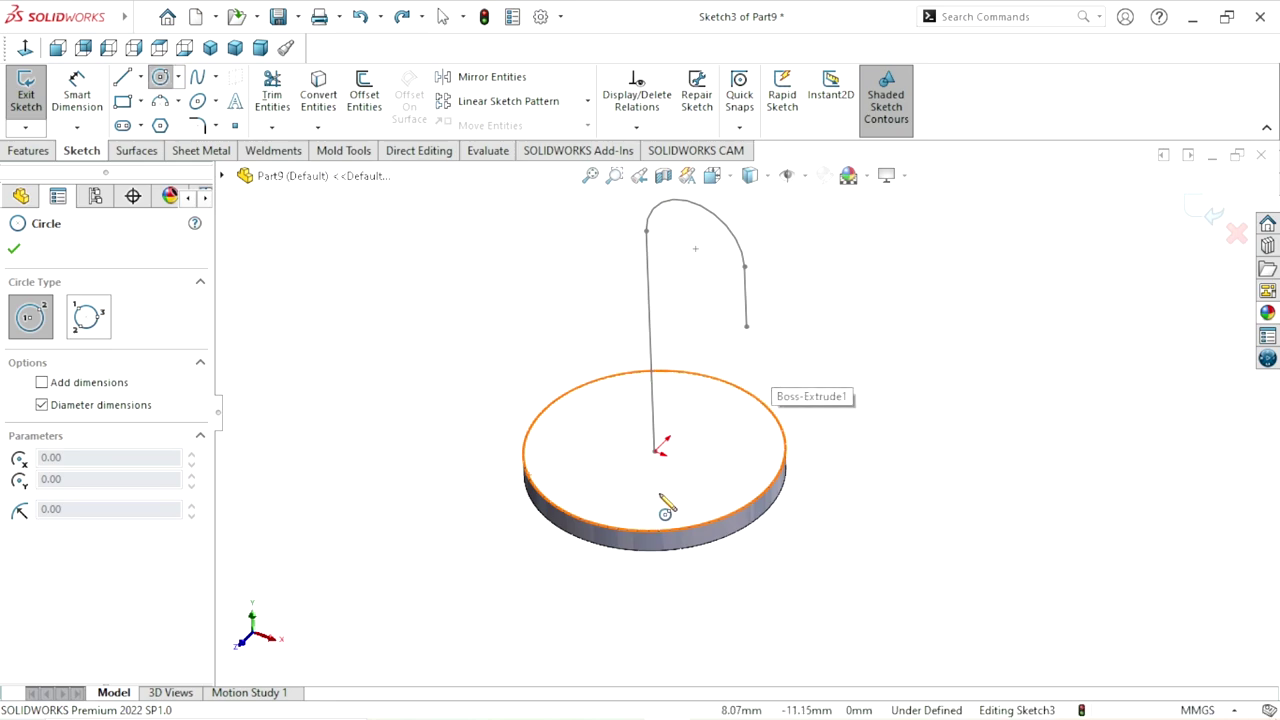
# Draw an origin-centred circle on the top face, dimension it 20 mm, and exit the sketch
pyautogui.click(657, 452)
pyautogui.click(696, 450)
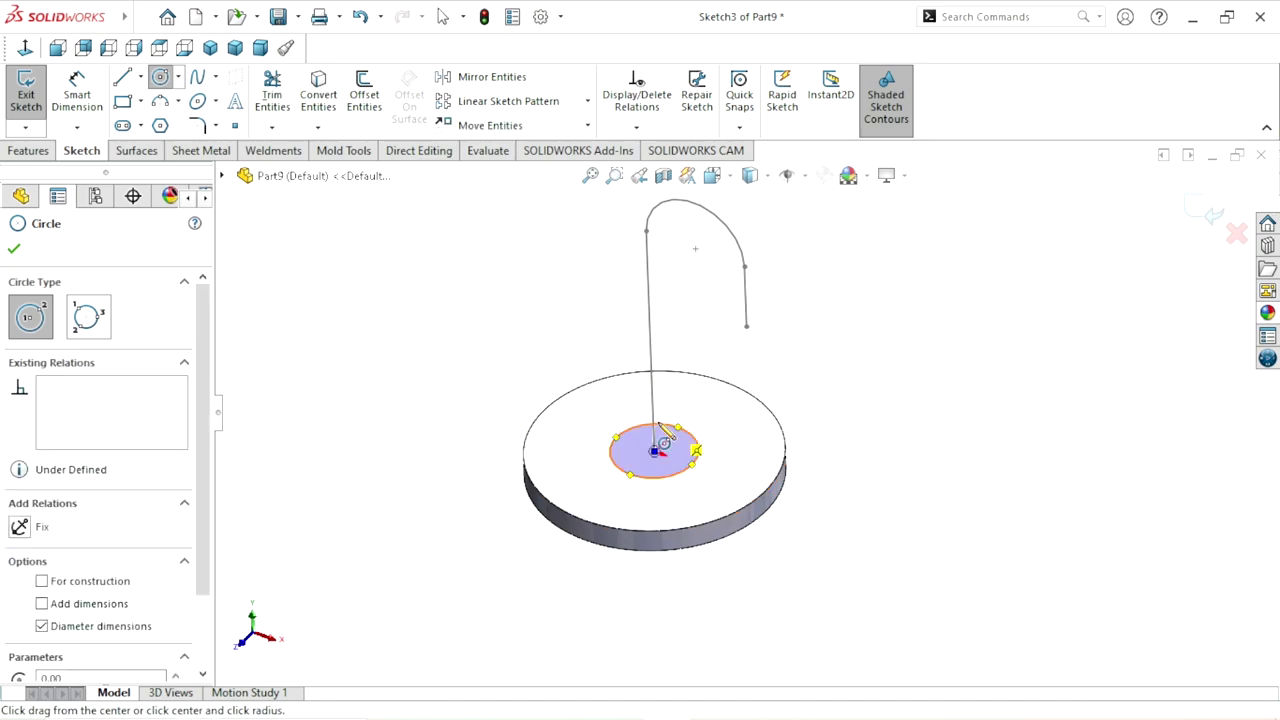
pyautogui.click(84, 101)
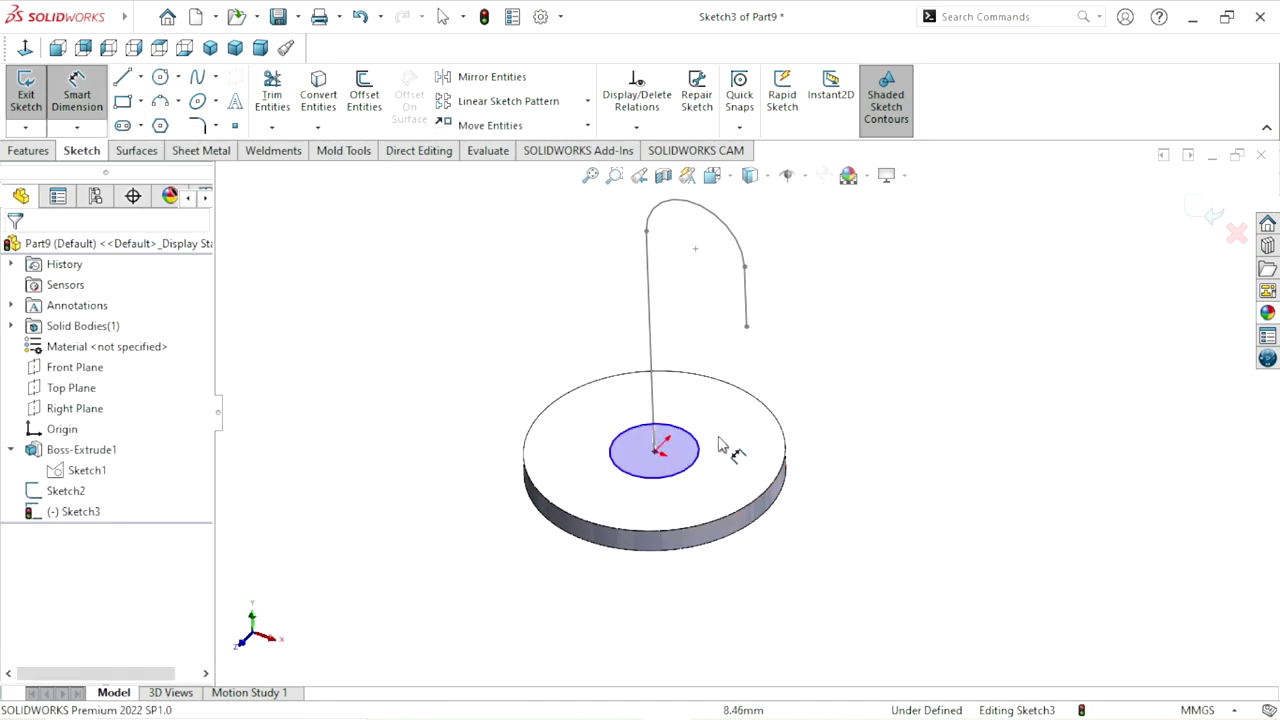
pyautogui.click(721, 469)
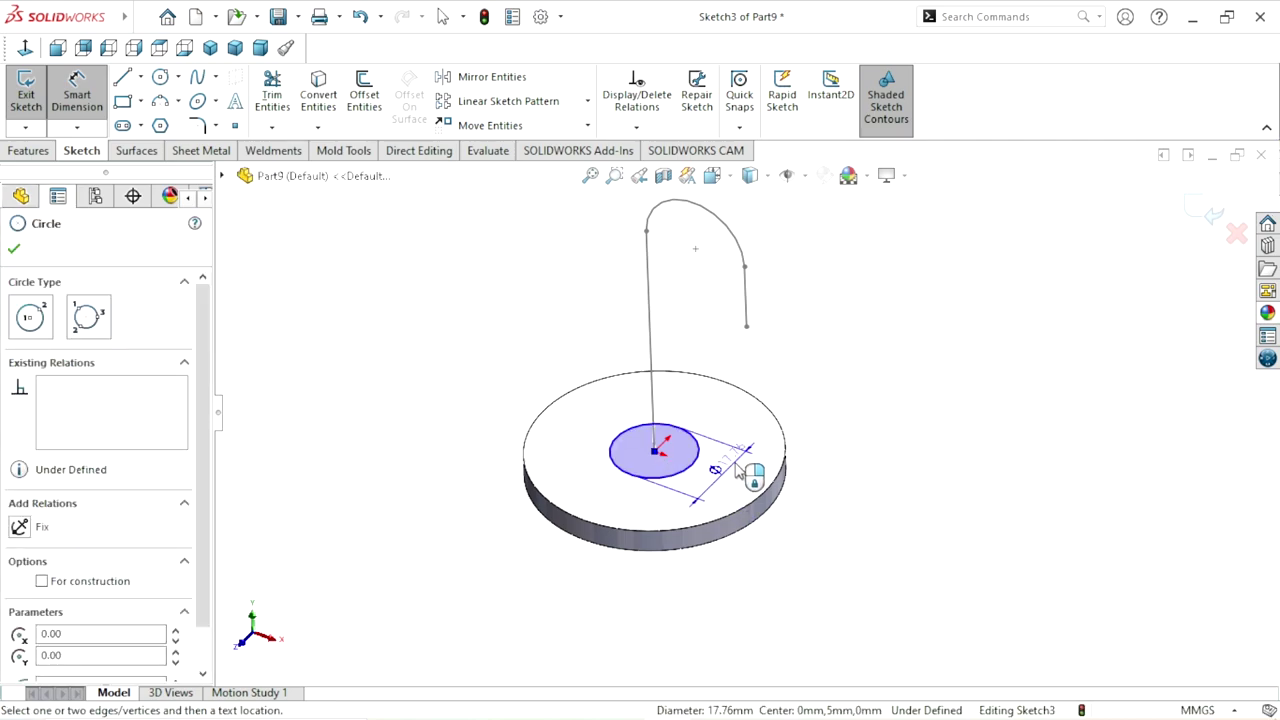
pyautogui.click(737, 472)
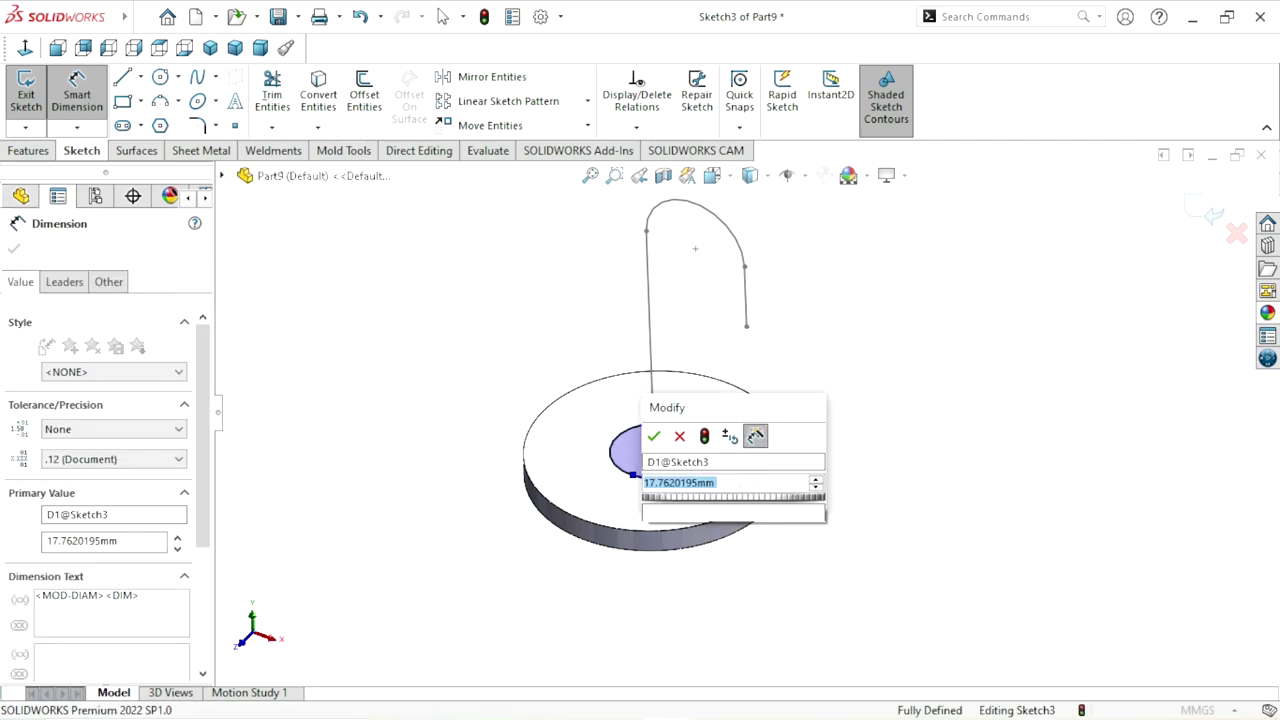
pyautogui.write('20')
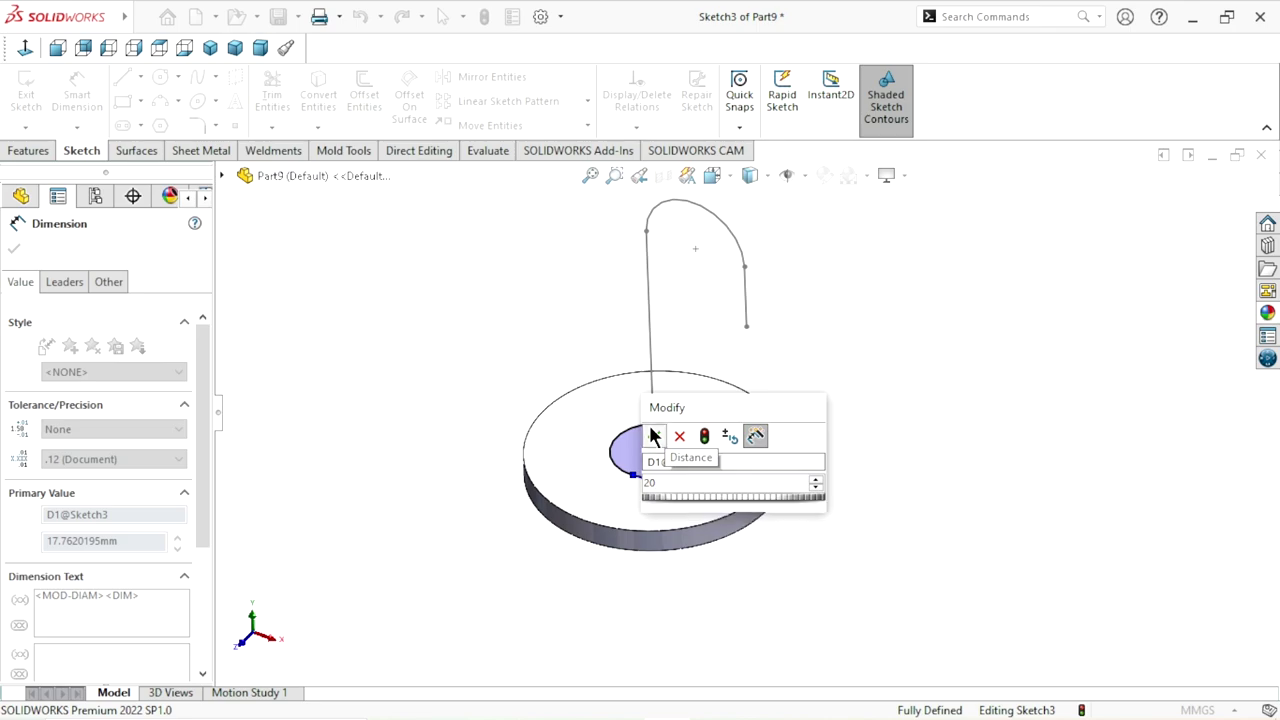
pyautogui.click(653, 436)
pyautogui.scroll(1, 736, 477)
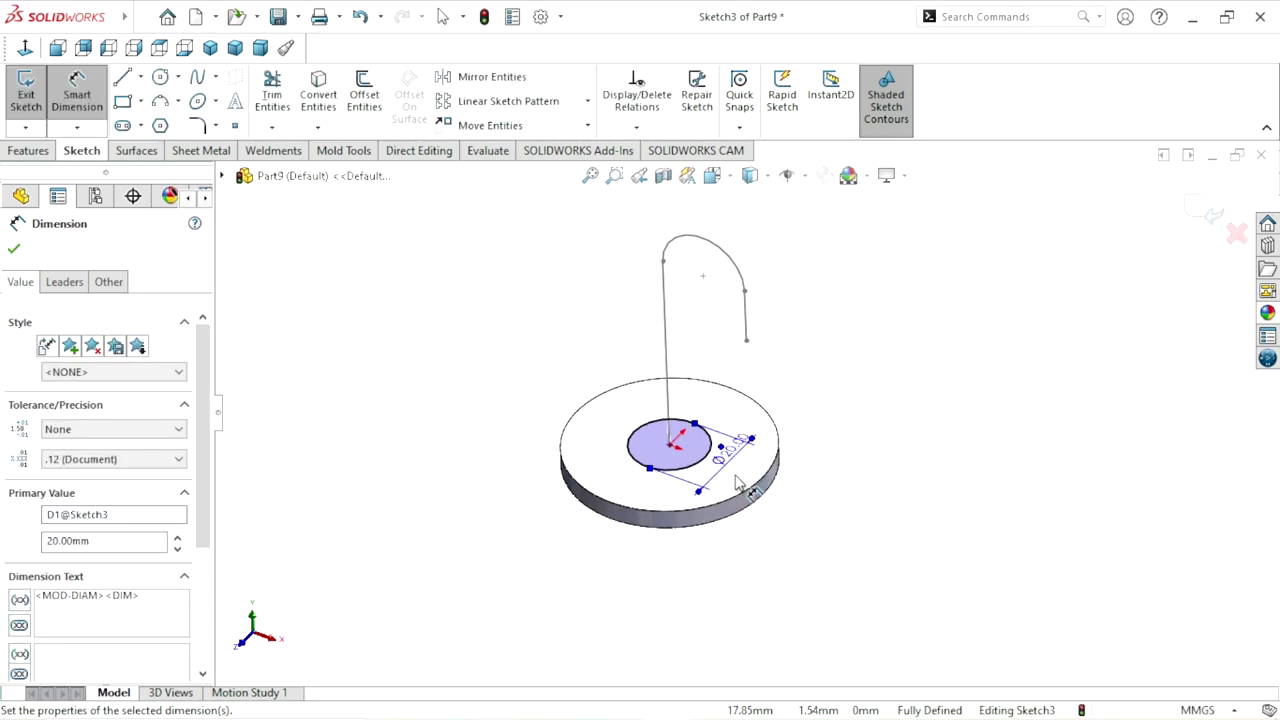
pyautogui.scroll(-1, 771, 415)
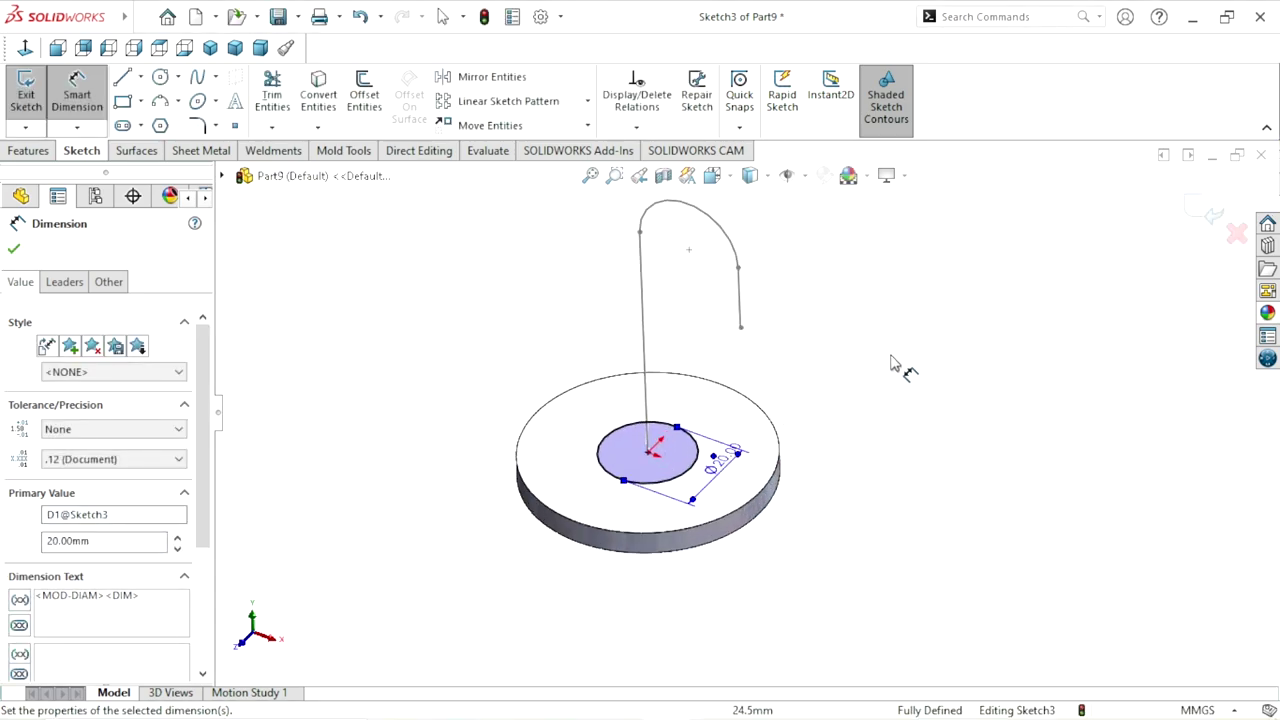
pyautogui.click(1203, 224)
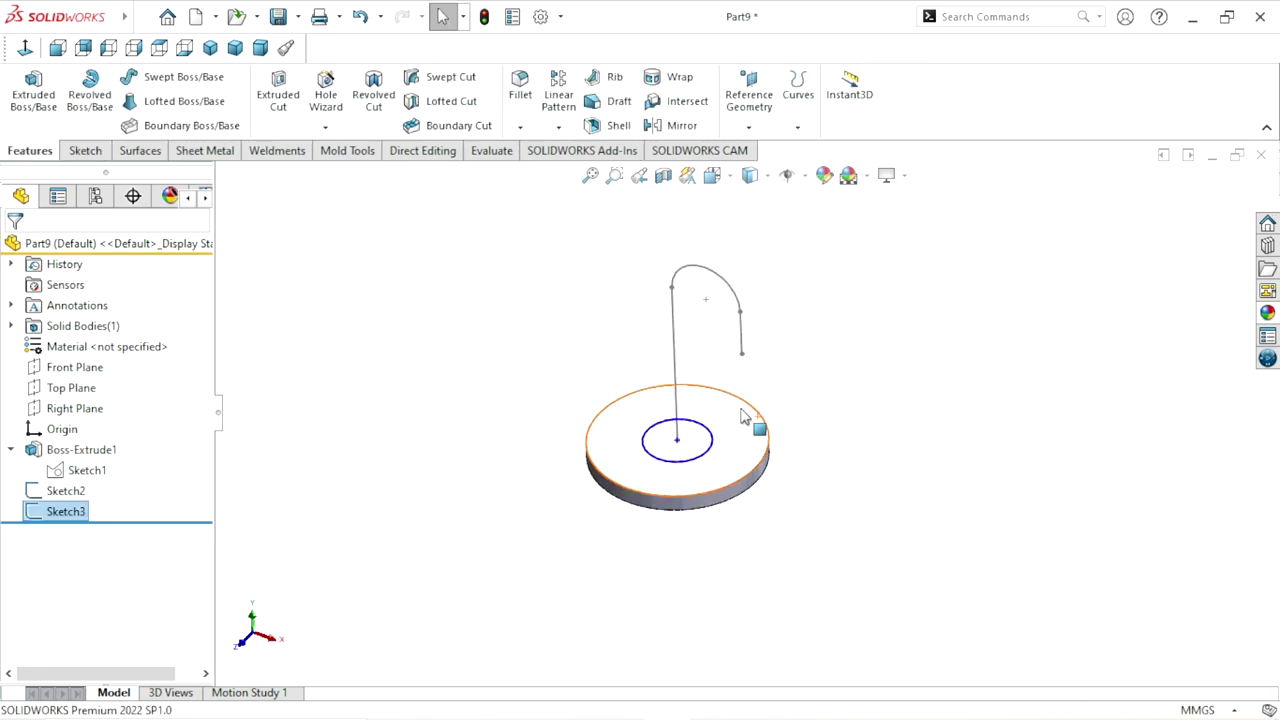
# Sweep the 20 mm Sketch3 circle along the Sketch2 bent path to create Sweep1
pyautogui.scroll(-1, 826, 370)
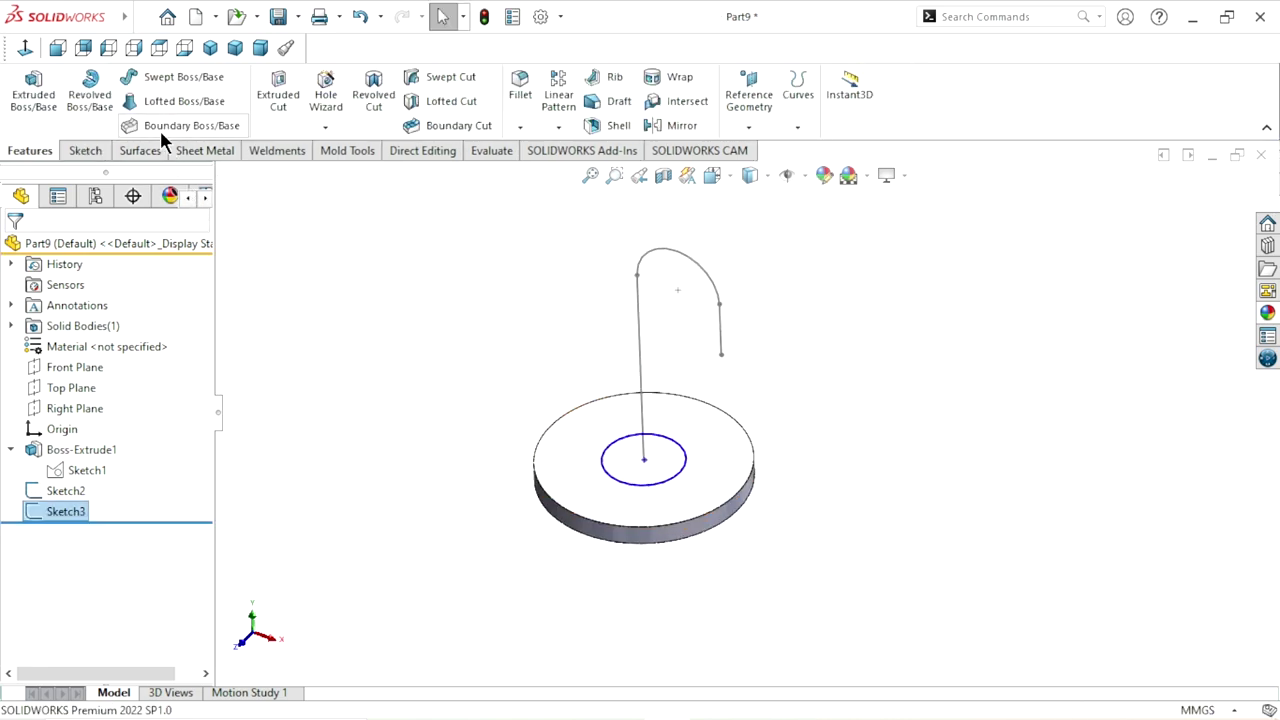
pyautogui.click(168, 80)
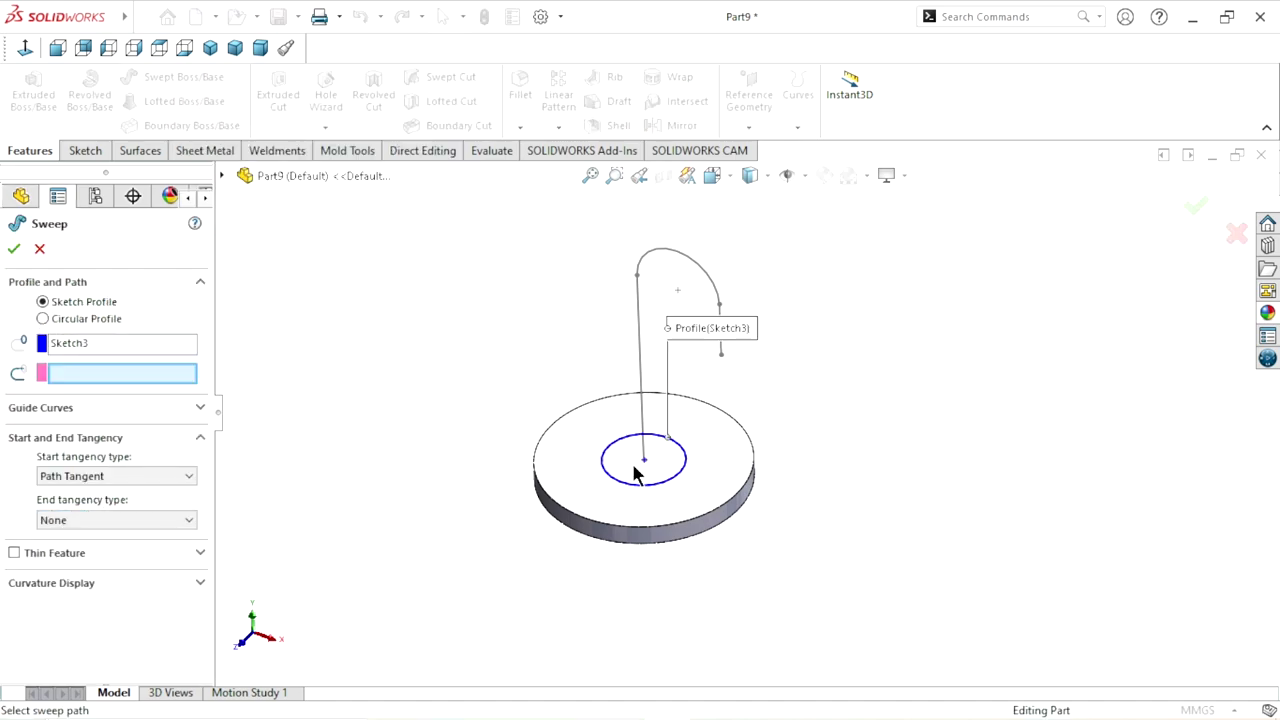
pyautogui.click(106, 346)
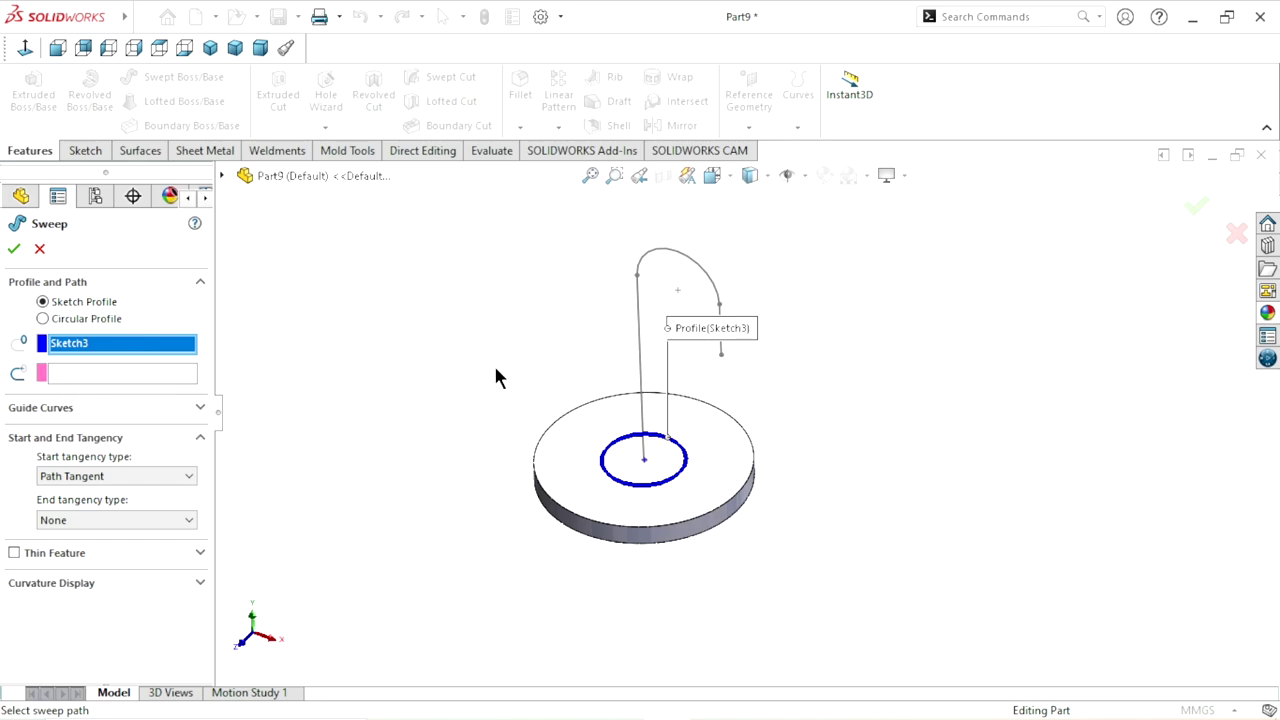
pyautogui.click(90, 375)
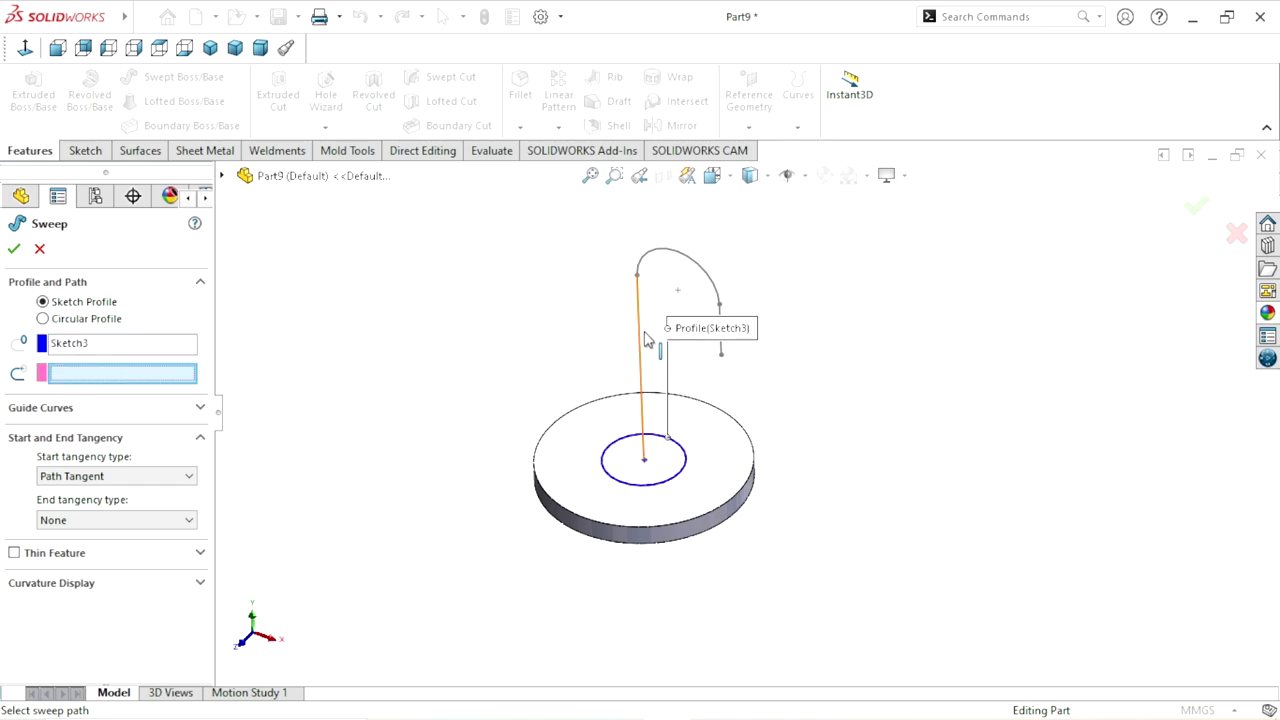
pyautogui.click(642, 362)
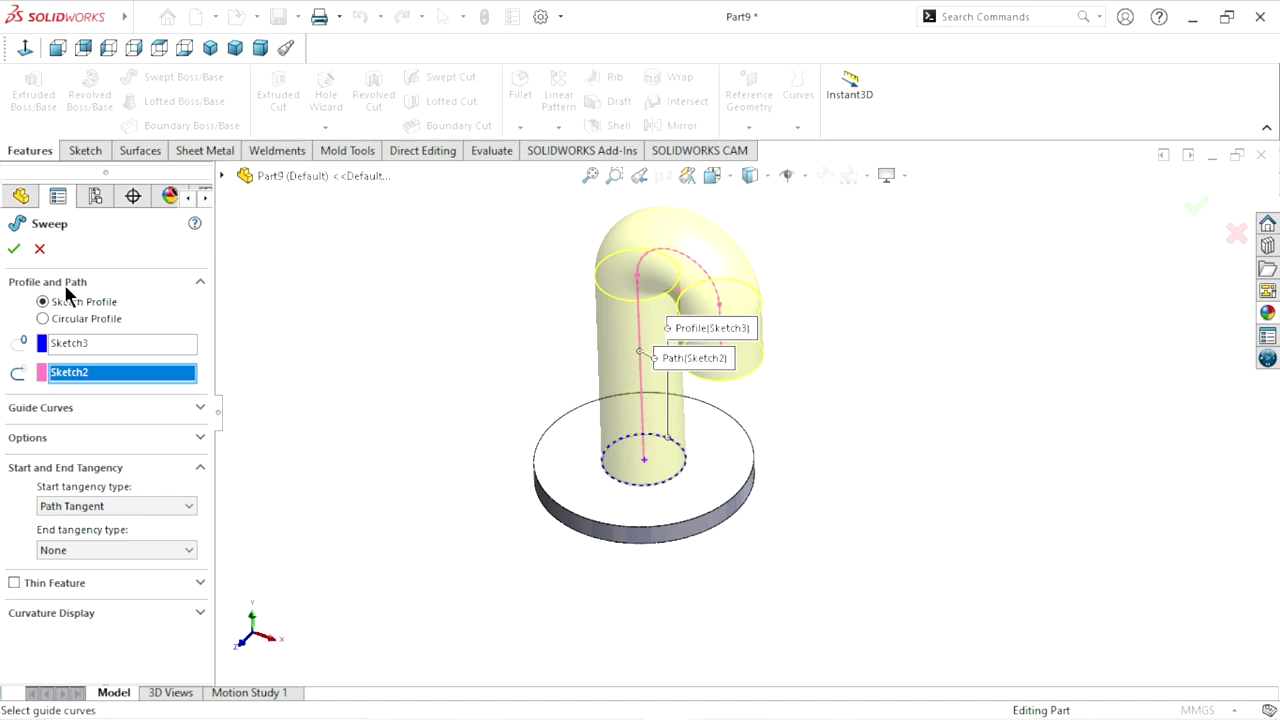
pyautogui.click(13, 251)
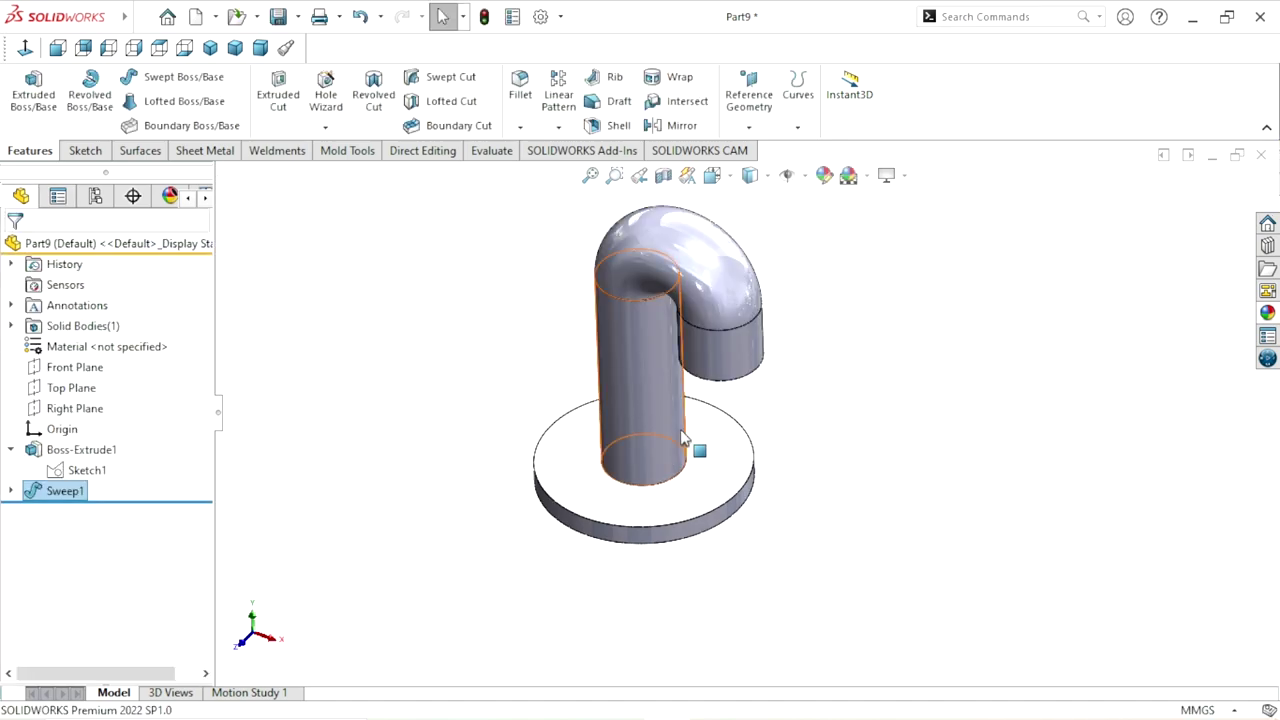
# Turn on View Temporary Axes so centre lines appear through the pipe's straight sections
pyautogui.scroll(3, 697, 414)
pyautogui.scroll(-2, 697, 414)
pyautogui.click(851, 398)
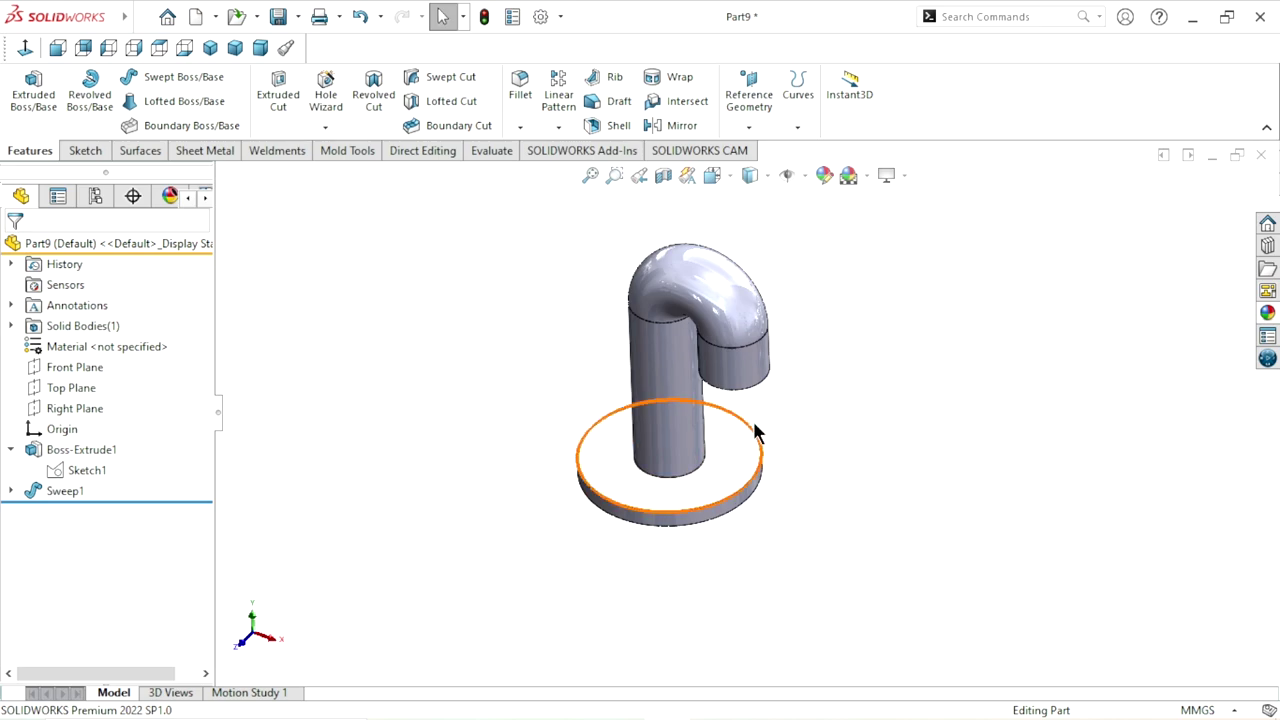
pyautogui.scroll(1, 760, 428)
pyautogui.scroll(2, 805, 398)
pyautogui.moveTo(818, 402); pyautogui.dragTo(777, 374, button='middle')
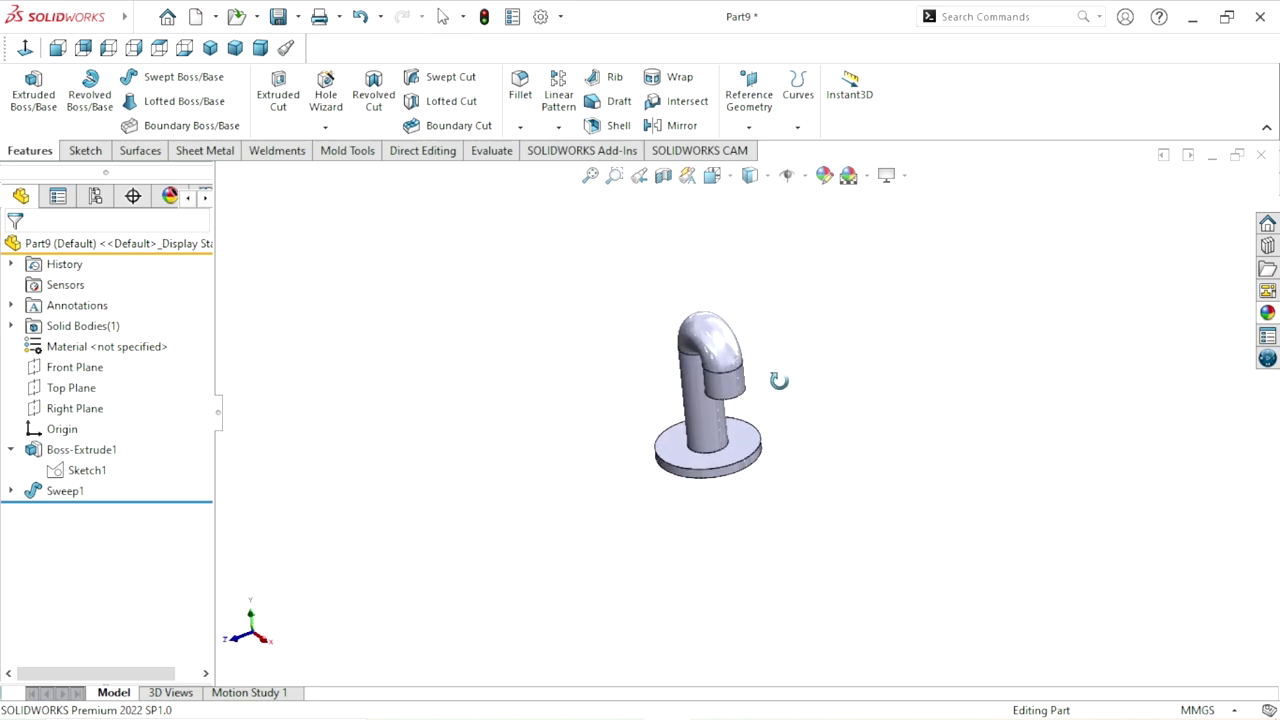
pyautogui.scroll(-4, 755, 400)
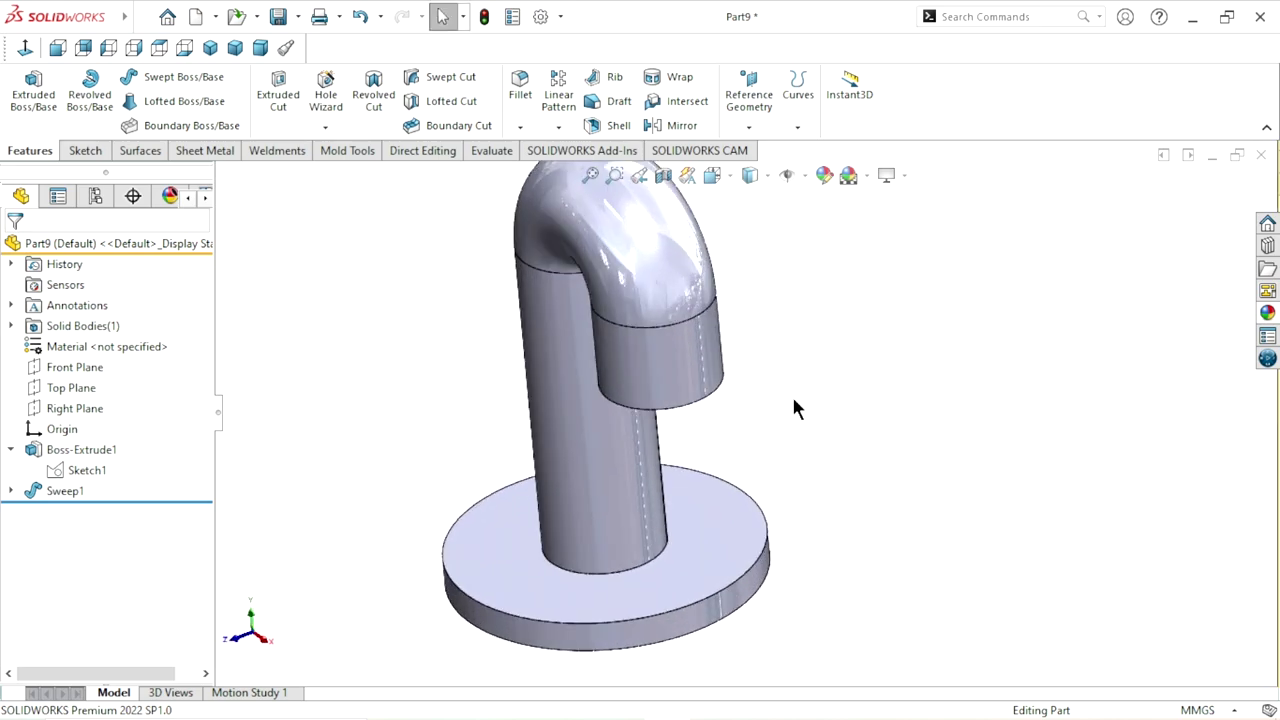
pyautogui.moveTo(791, 393)
pyautogui.mouseDown(button='middle')
pyautogui.moveTo(721, 450)
pyautogui.moveTo(740, 383)
pyautogui.moveTo(822, 374)
pyautogui.moveTo(789, 294)
pyautogui.moveTo(843, 400)
pyautogui.mouseUp(button='middle')
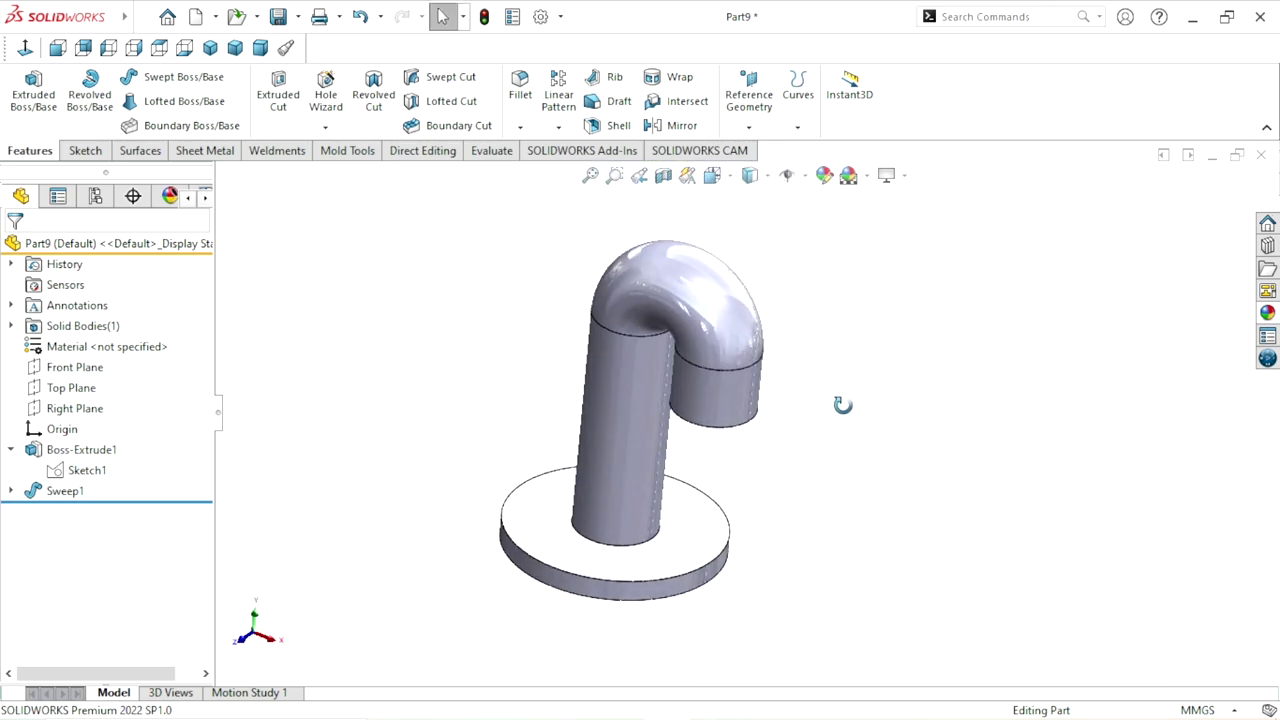
pyautogui.click(803, 175)
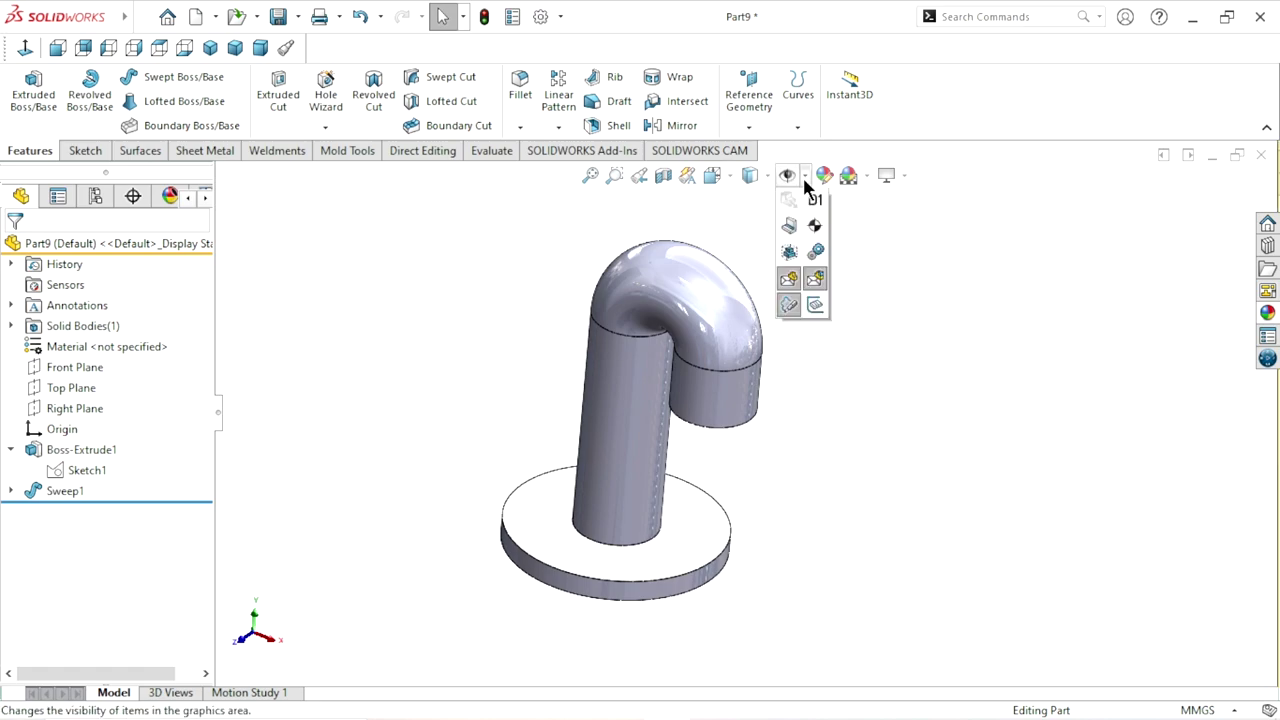
pyautogui.click(815, 230)
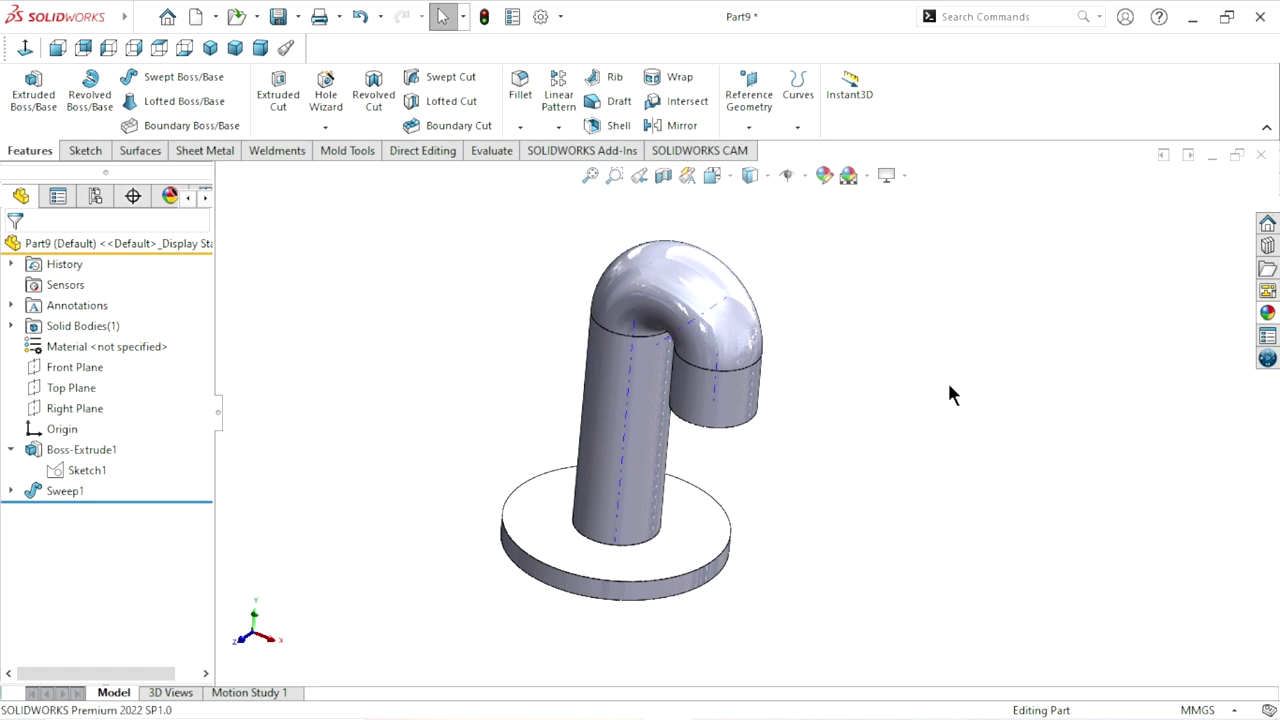
pyautogui.moveTo(949, 391)
pyautogui.mouseDown(button='middle')
pyautogui.moveTo(862, 428)
pyautogui.moveTo(730, 400)
pyautogui.mouseUp(button='middle')
pyautogui.scroll(-3, 730, 403)
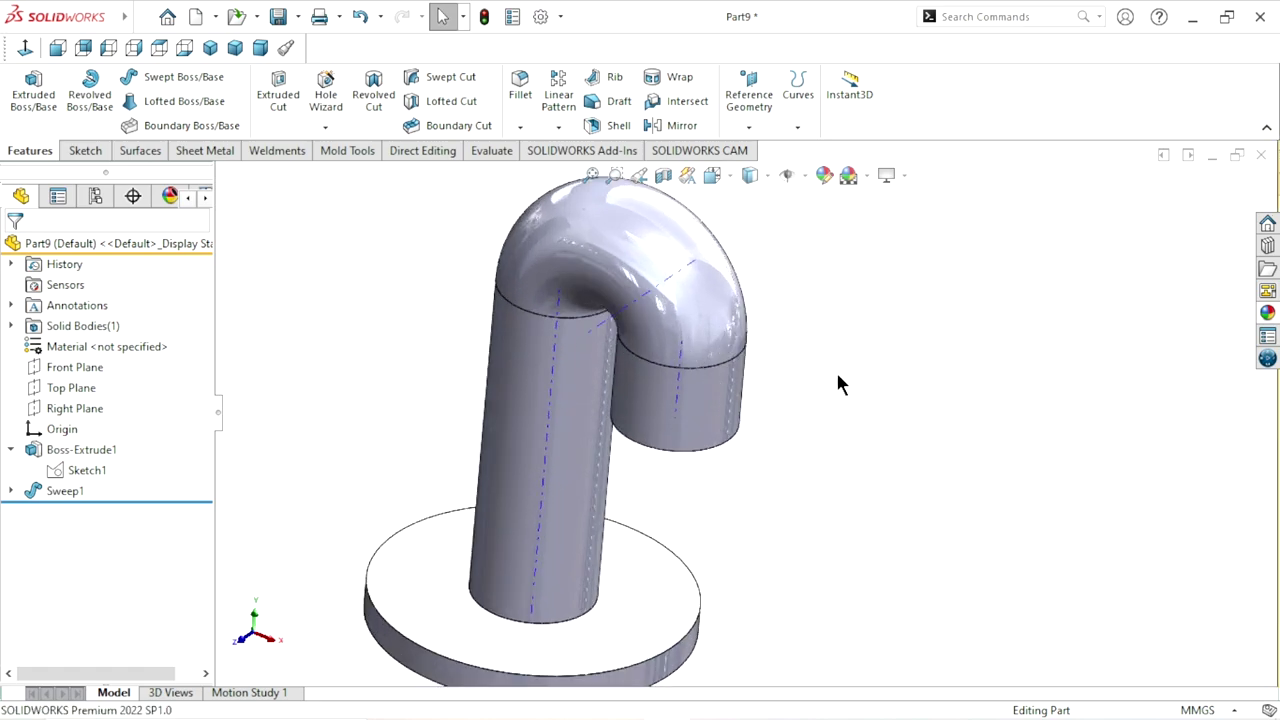
# Start a new reference plane with Right Plane as the first reference
pyautogui.click(750, 134)
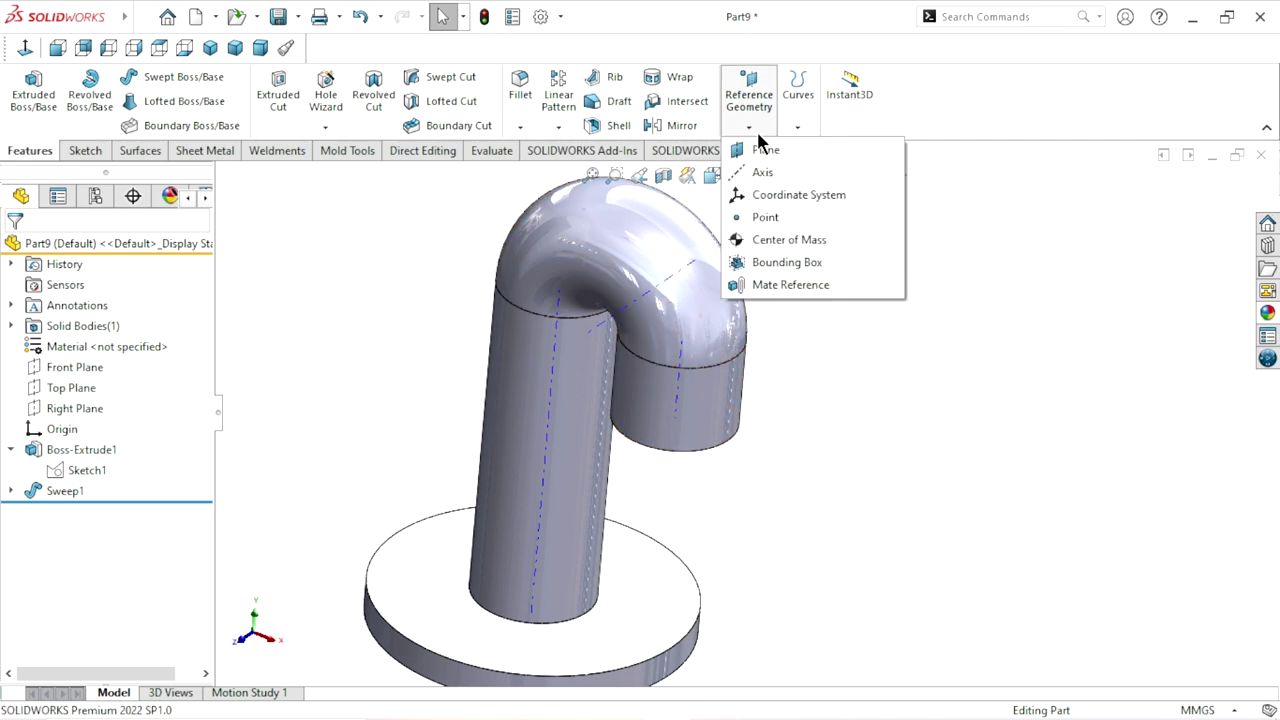
pyautogui.click(758, 149)
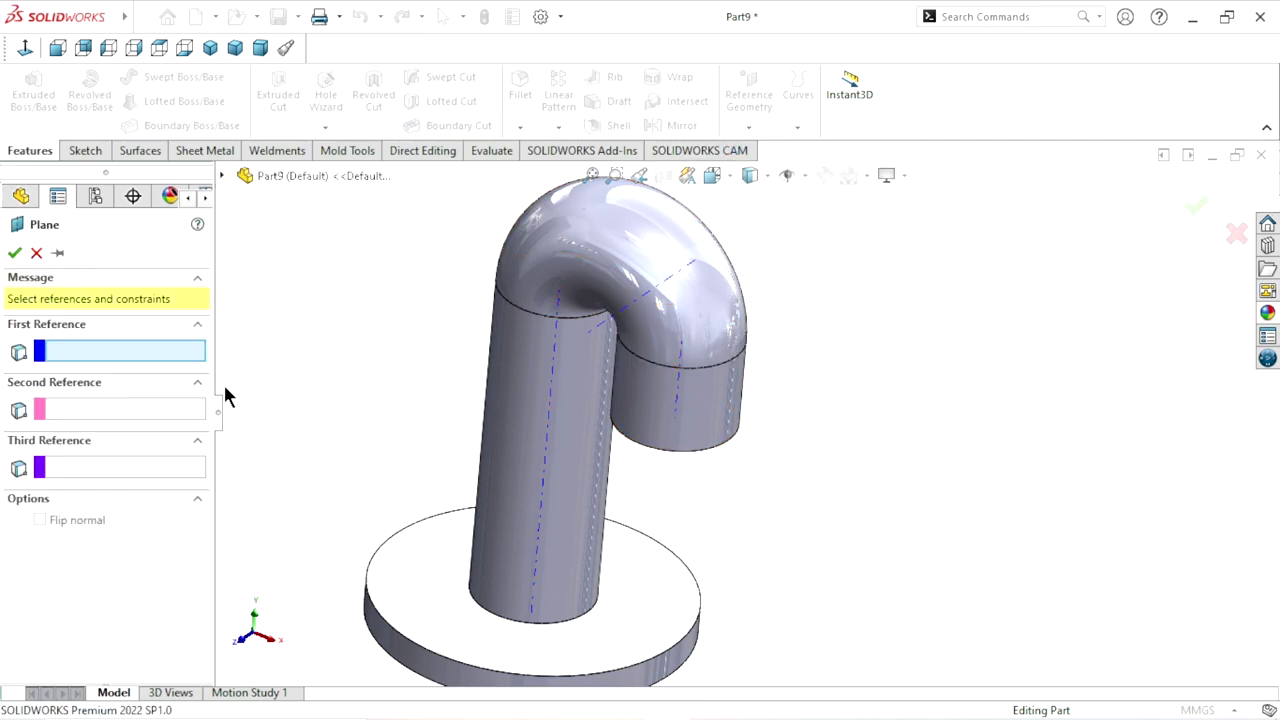
pyautogui.click(221, 174)
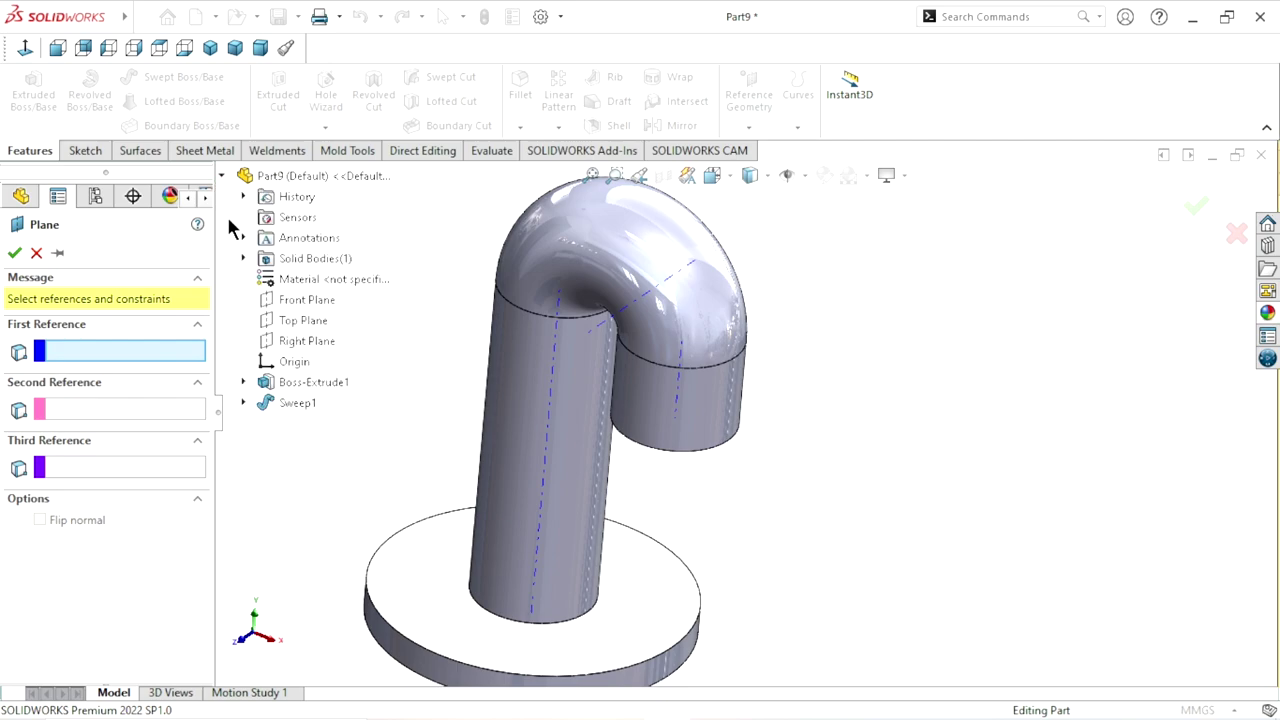
pyautogui.click(300, 341)
pyautogui.moveTo(783, 485)
pyautogui.mouseDown(button='middle')
pyautogui.moveTo(894, 477)
pyautogui.moveTo(838, 400)
pyautogui.moveTo(825, 497)
pyautogui.moveTo(766, 520)
pyautogui.moveTo(894, 449)
pyautogui.moveTo(737, 514)
pyautogui.moveTo(753, 458)
pyautogui.mouseUp(button='middle')
pyautogui.scroll(-2, 753, 458)
# Replace the first plane reference with the outlet pipe's temporary axis
pyautogui.click(121, 358)
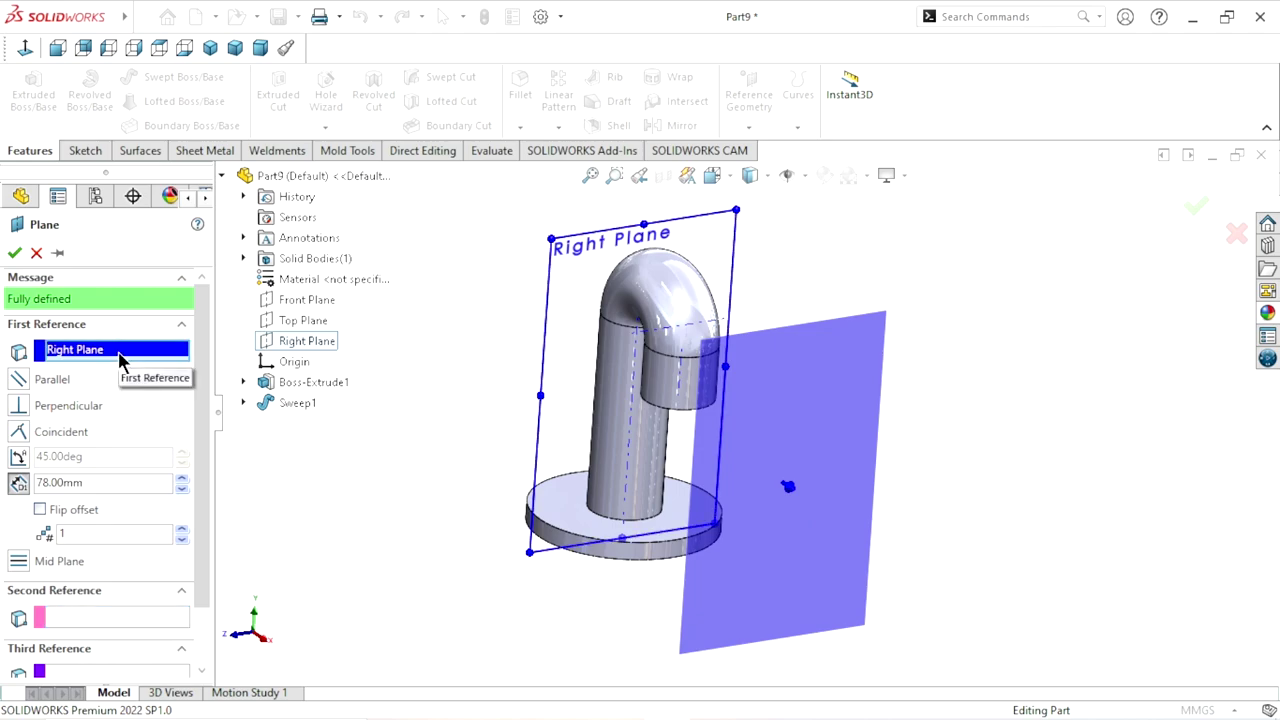
pyautogui.press('Delete')
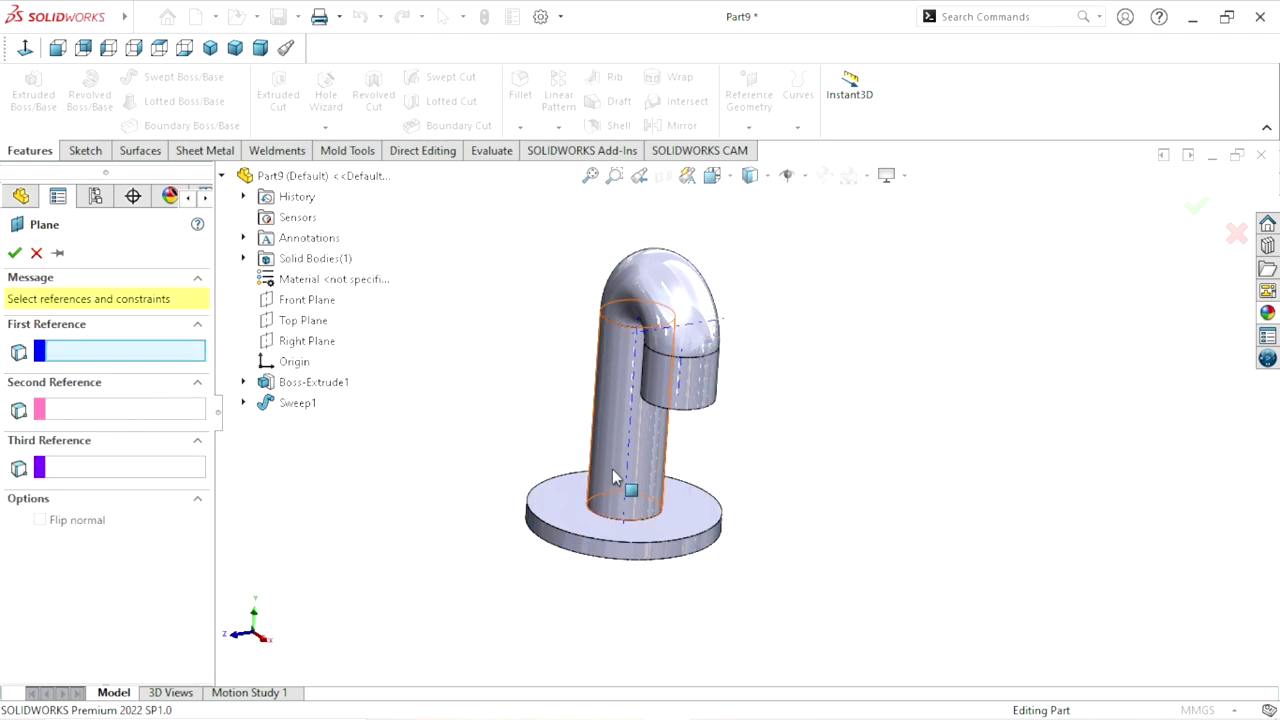
pyautogui.scroll(-2, 729, 429)
pyautogui.scroll(-2, 714, 391)
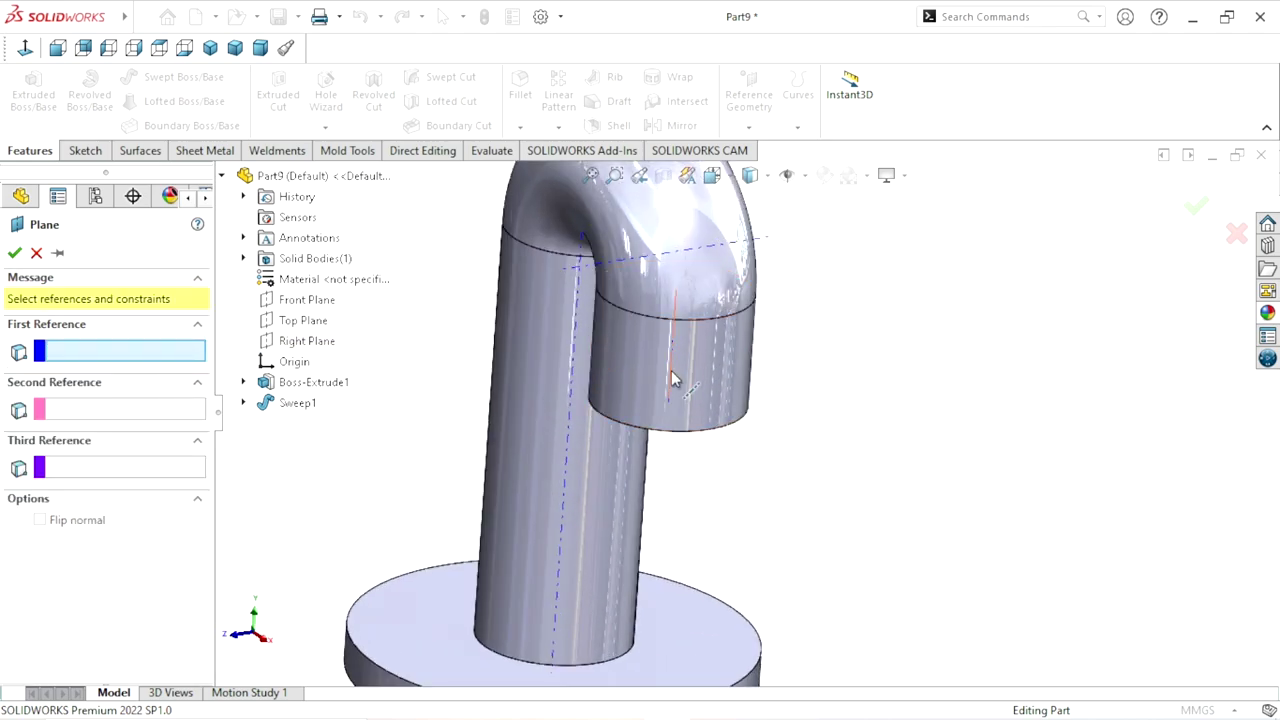
pyautogui.click(671, 370)
pyautogui.scroll(2, 673, 485)
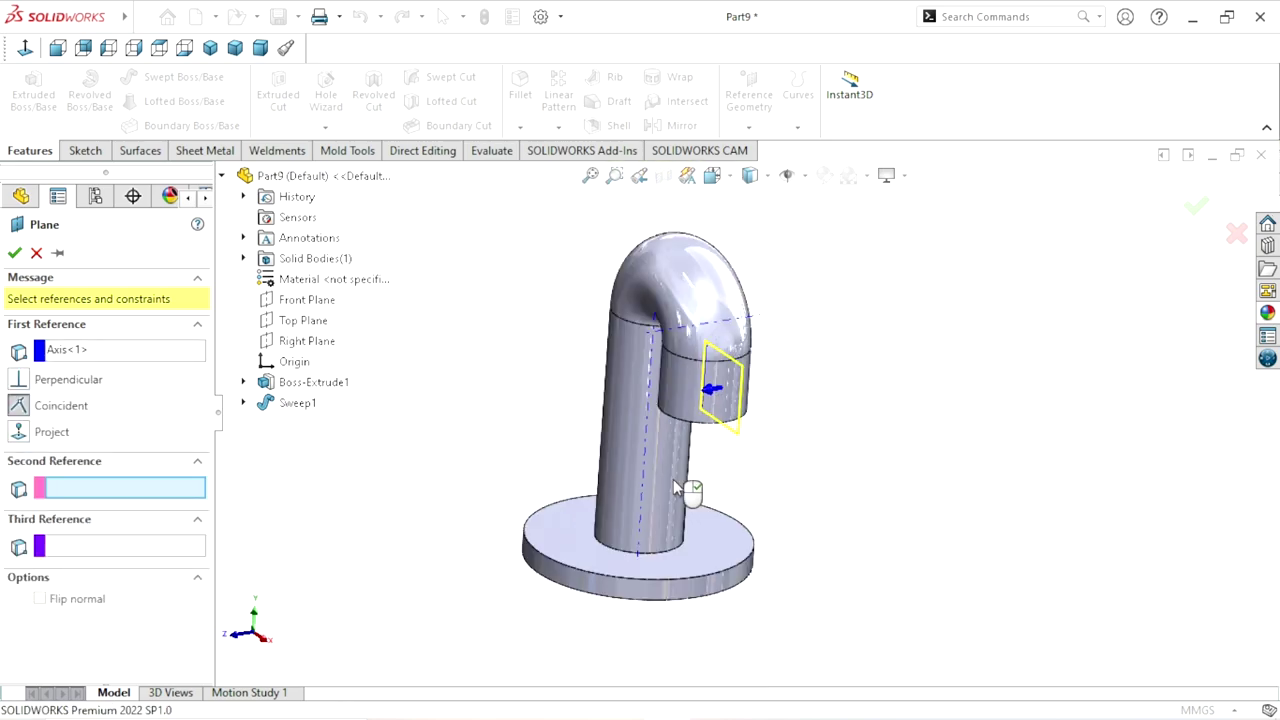
pyautogui.scroll(1, 709, 450)
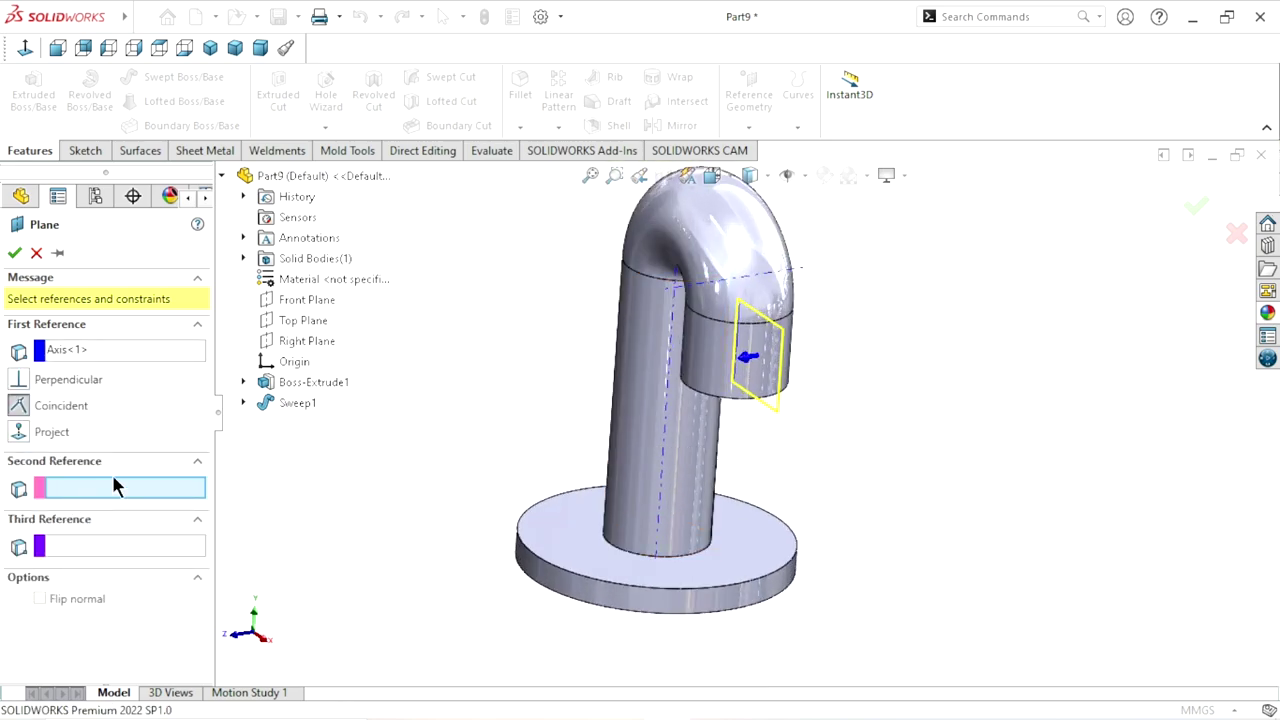
# Add Right Plane as the second reference, angled at 30°
pyautogui.click(305, 341)
pyautogui.scroll(2, 586, 471)
pyautogui.scroll(2, 729, 471)
pyautogui.scroll(-2, 778, 423)
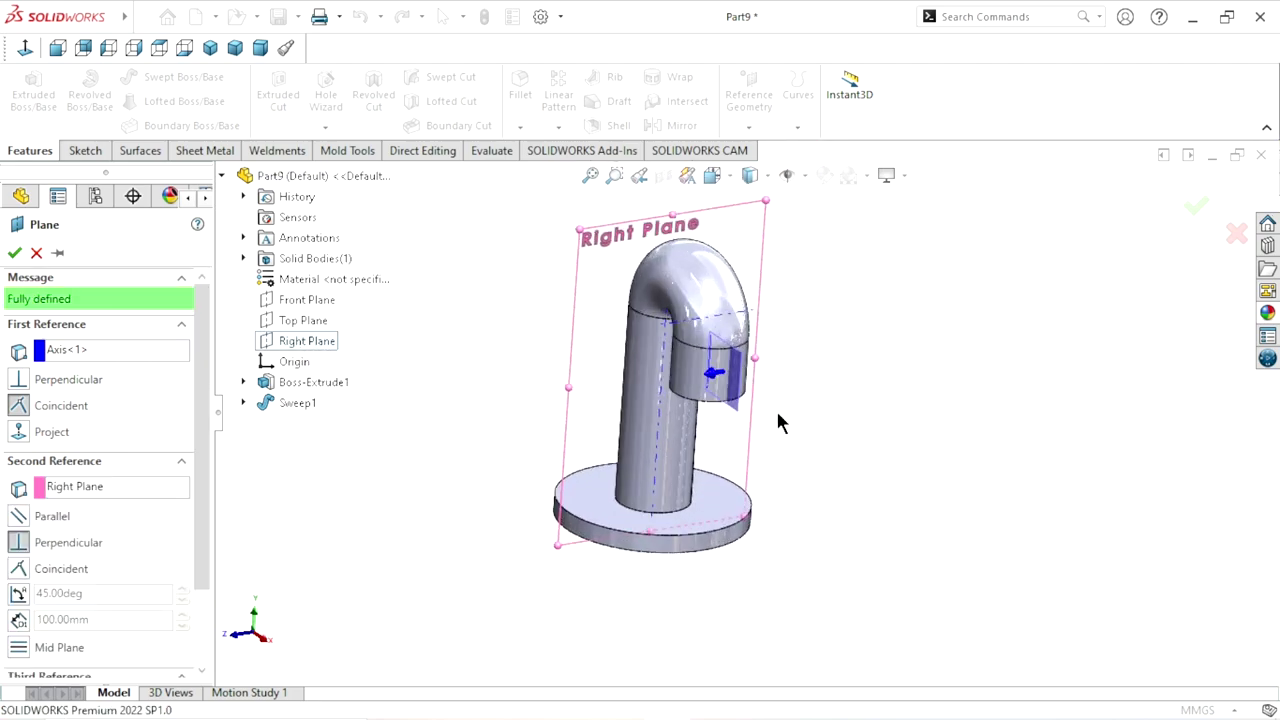
pyautogui.scroll(-2, 770, 423)
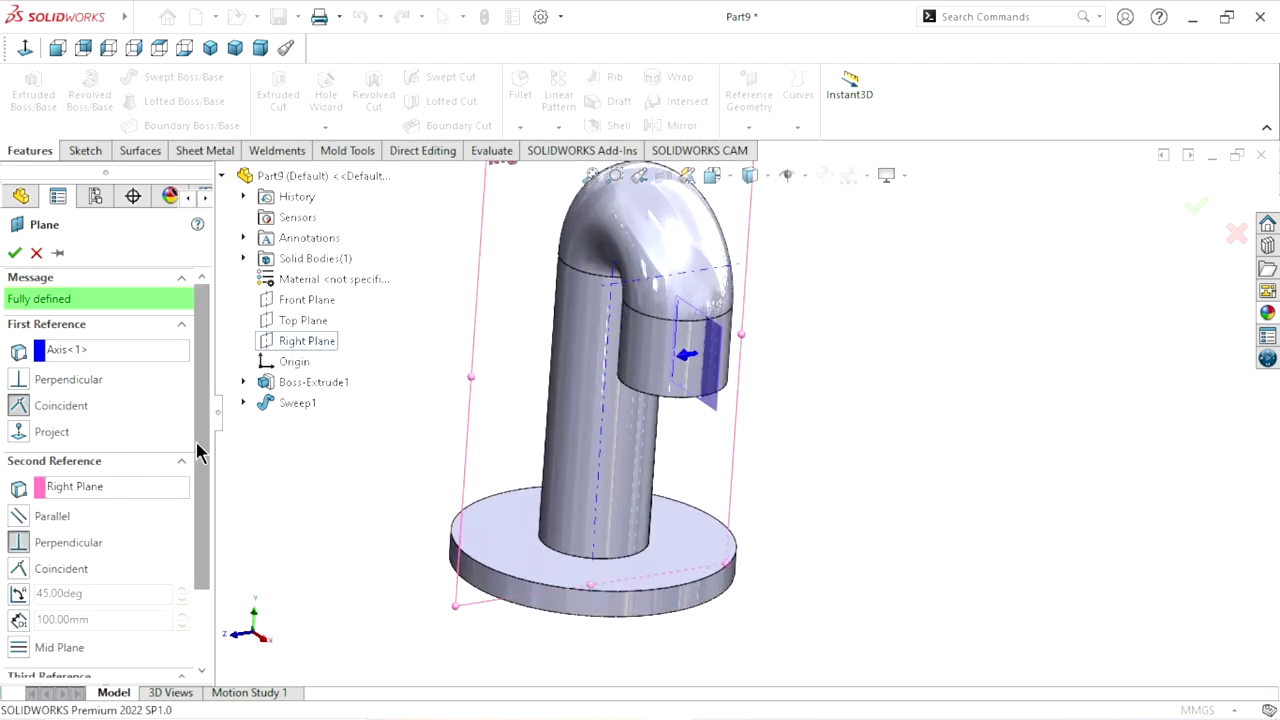
pyautogui.scroll(-2, 203, 475)
pyautogui.scroll(-1, 210, 515)
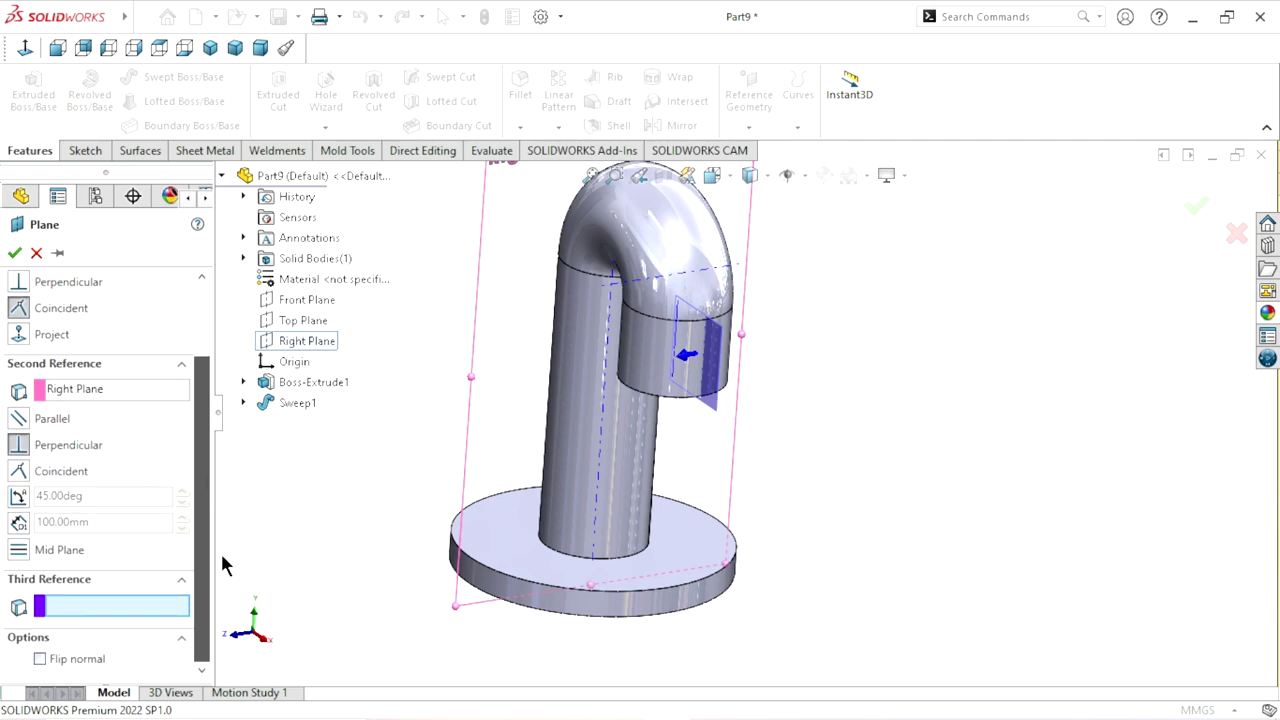
pyautogui.click(27, 495)
pyautogui.moveTo(98, 497); pyautogui.dragTo(5, 495)
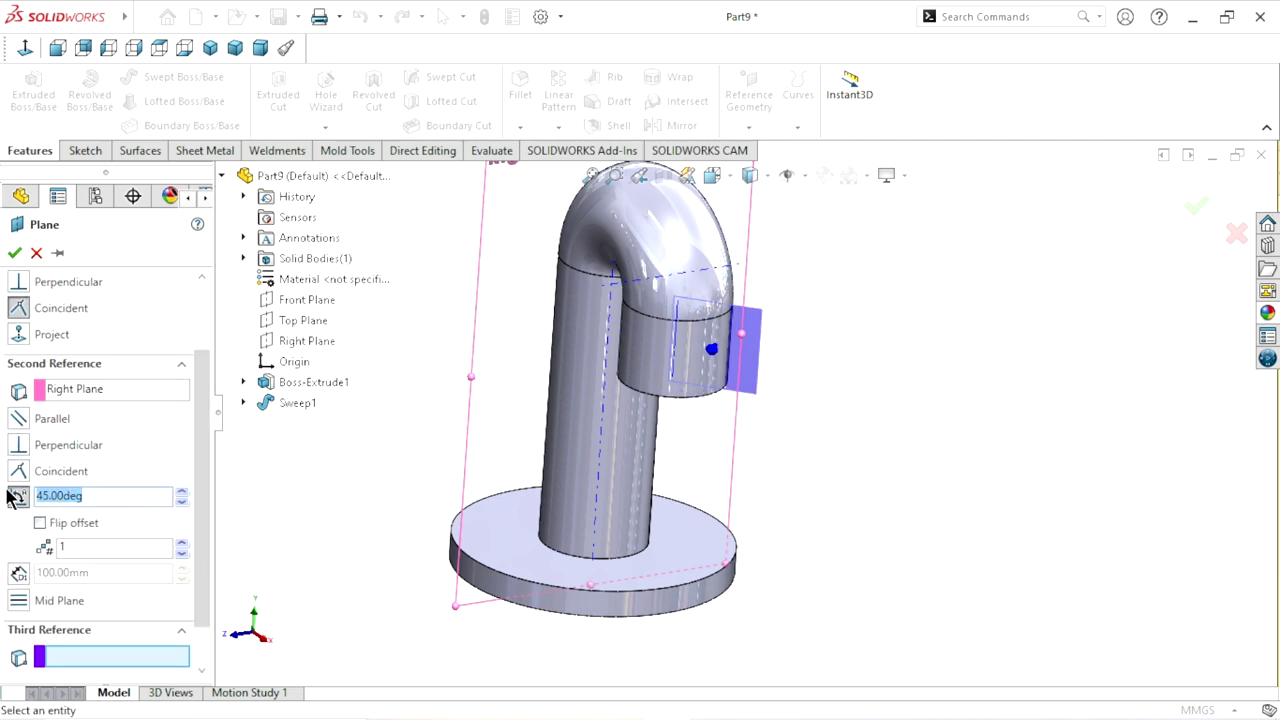
pyautogui.write('30')
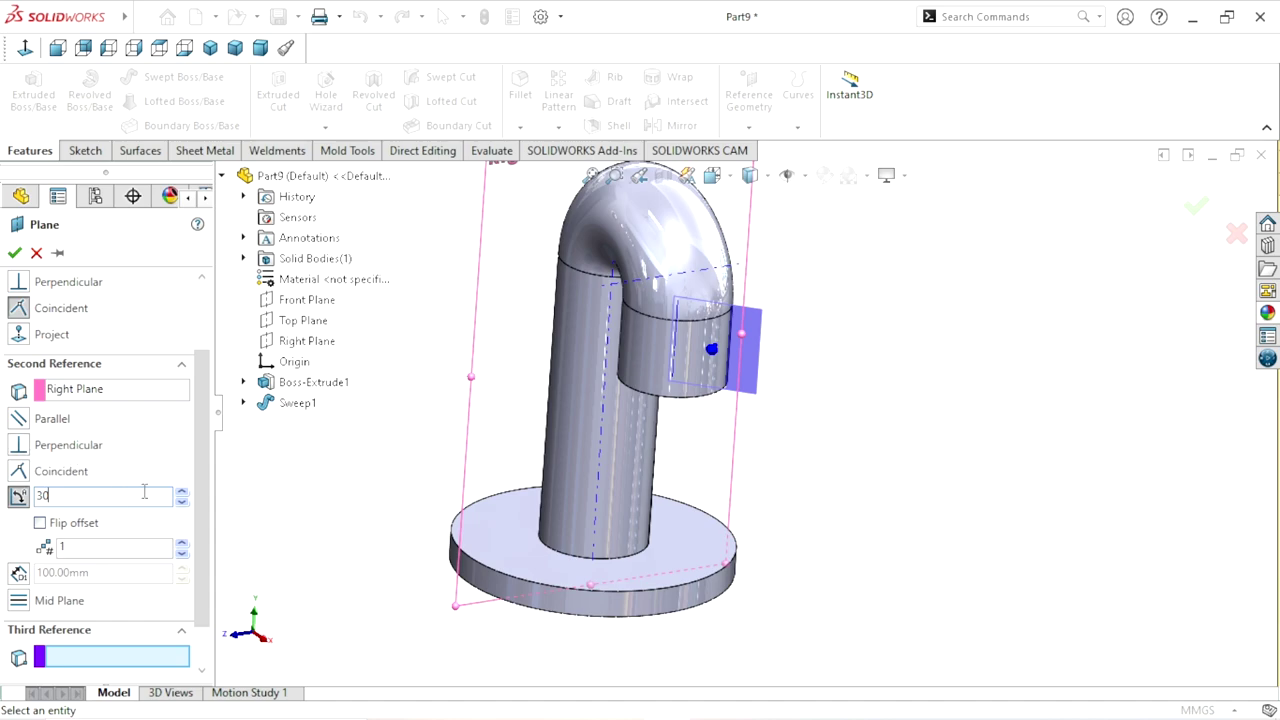
pyautogui.press('Return')
# Flip the plane to the other side and confirm Plane1
pyautogui.moveTo(571, 477); pyautogui.dragTo(668, 436, button='middle')
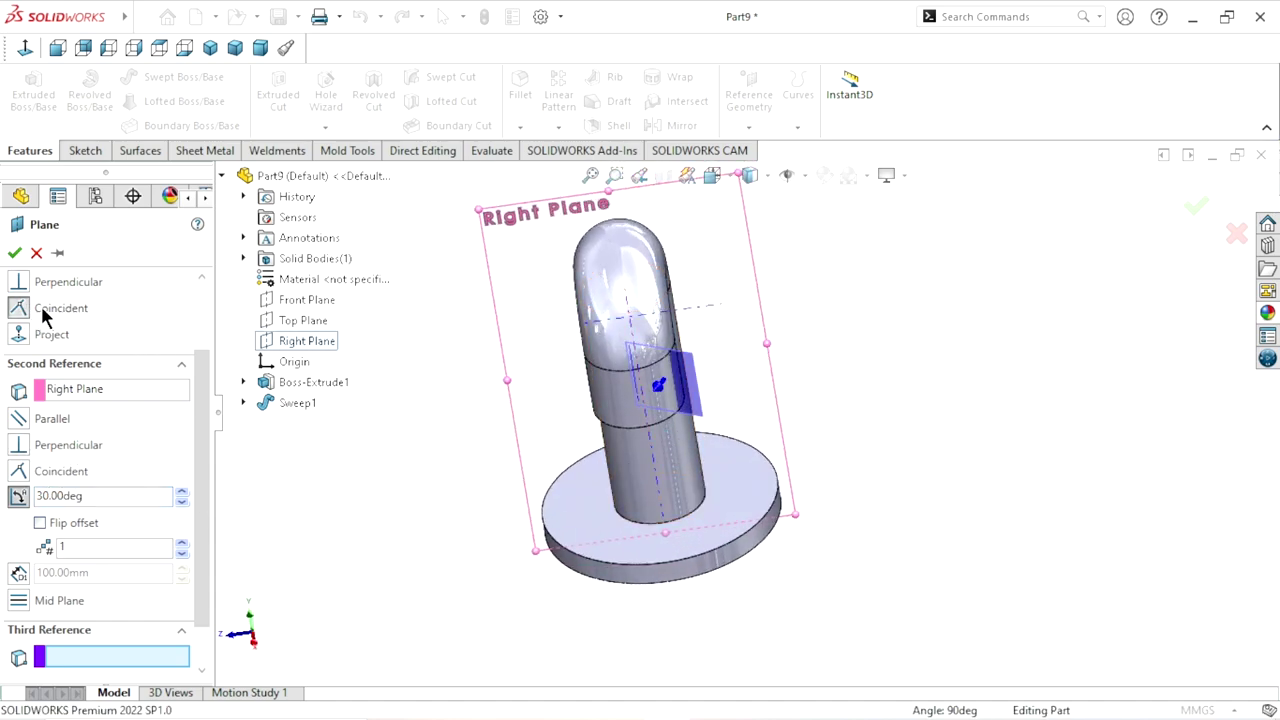
pyautogui.click(40, 524)
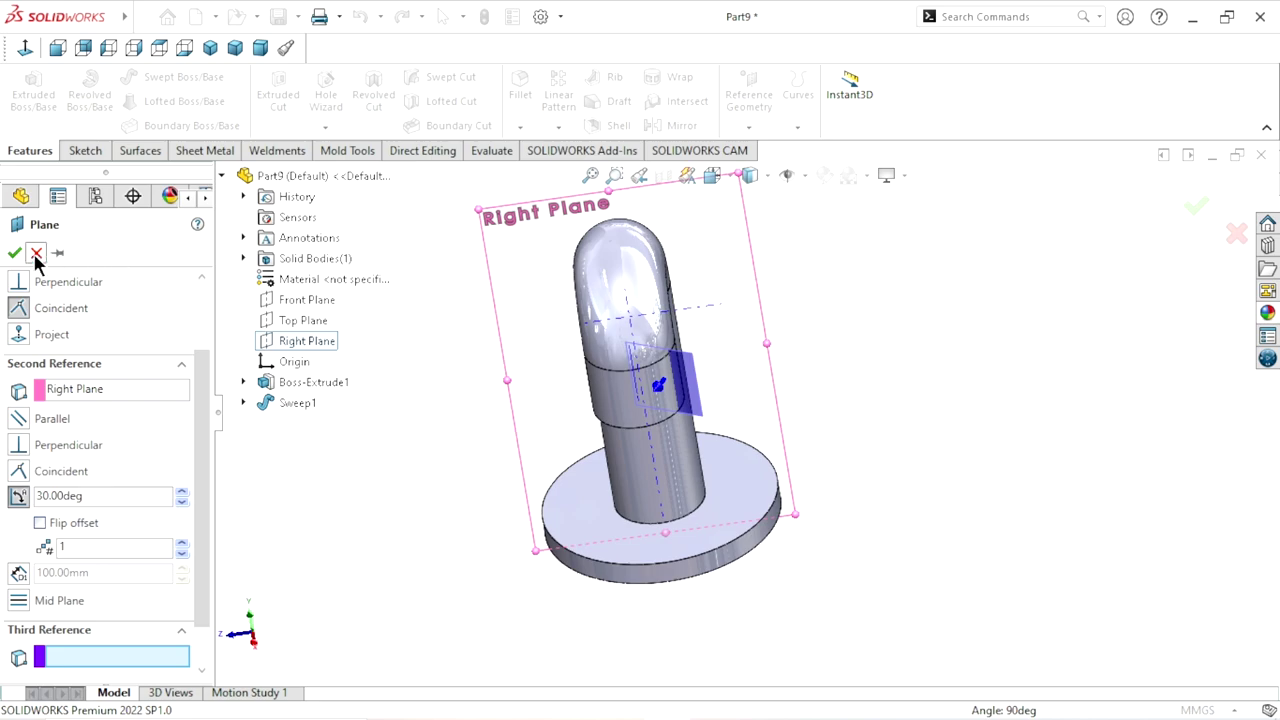
pyautogui.rightClick(960, 451)
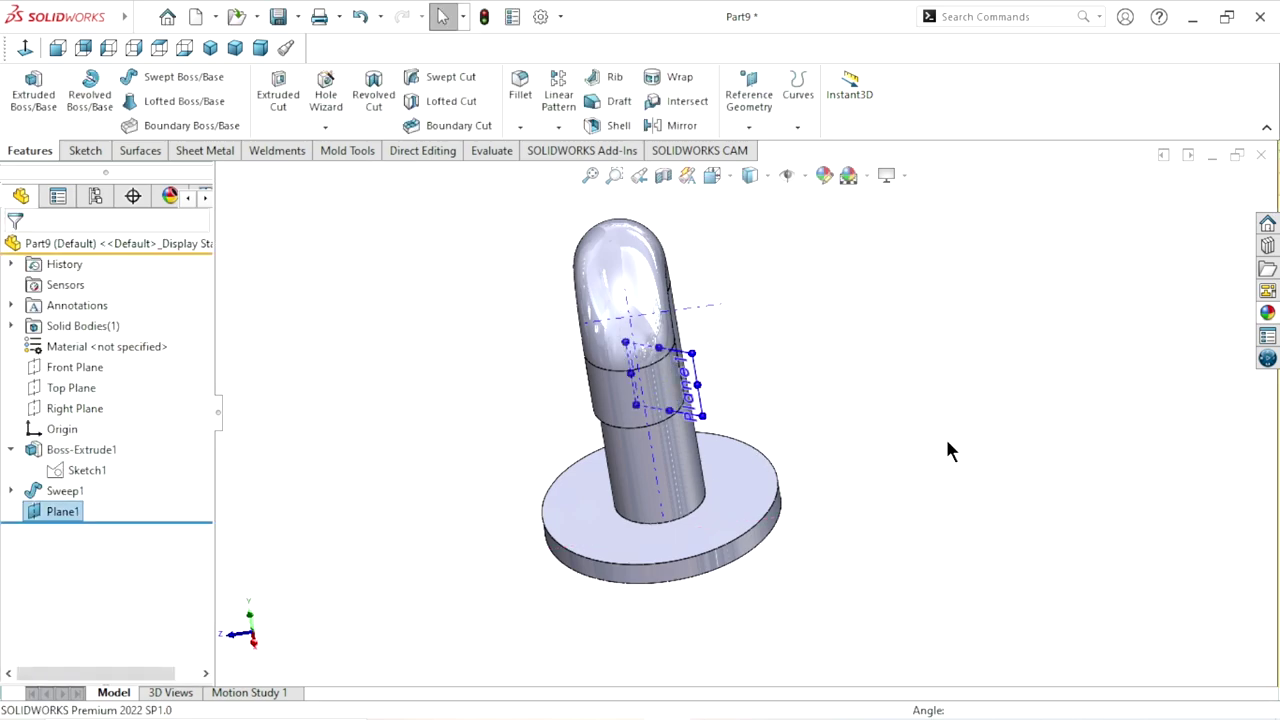
pyautogui.scroll(2, 737, 471)
pyautogui.scroll(-3, 735, 420)
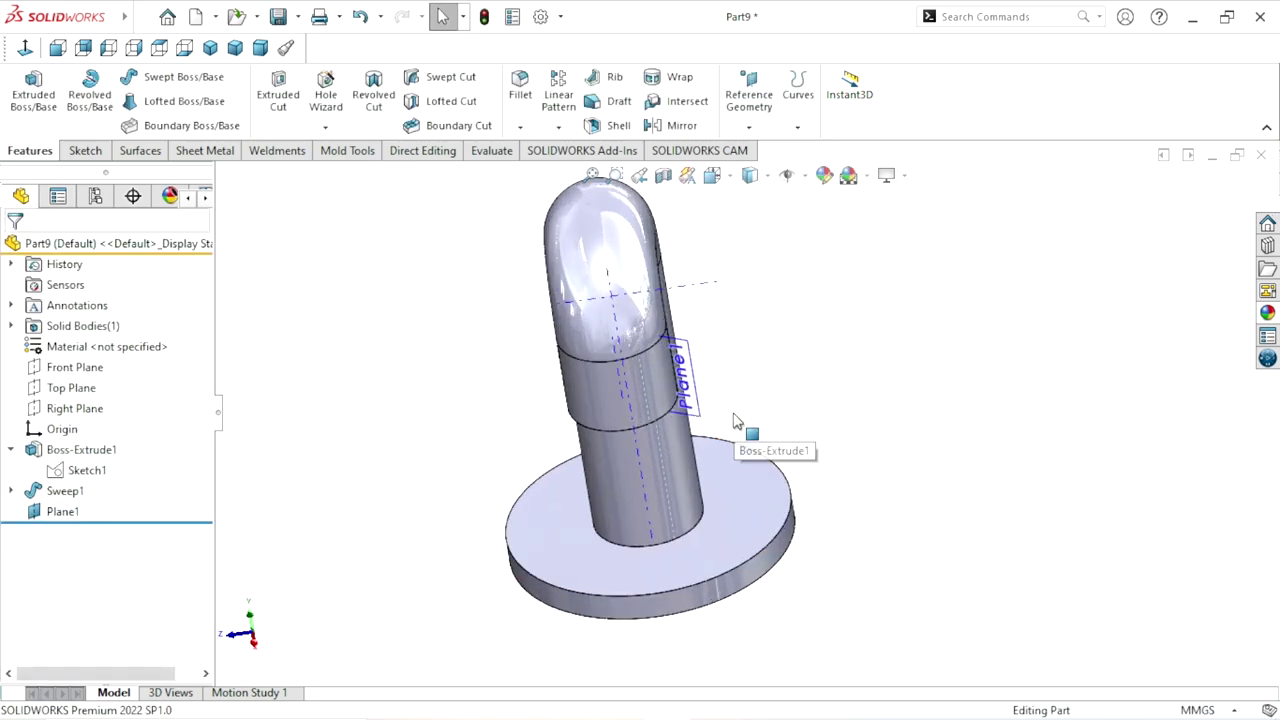
pyautogui.click(805, 177)
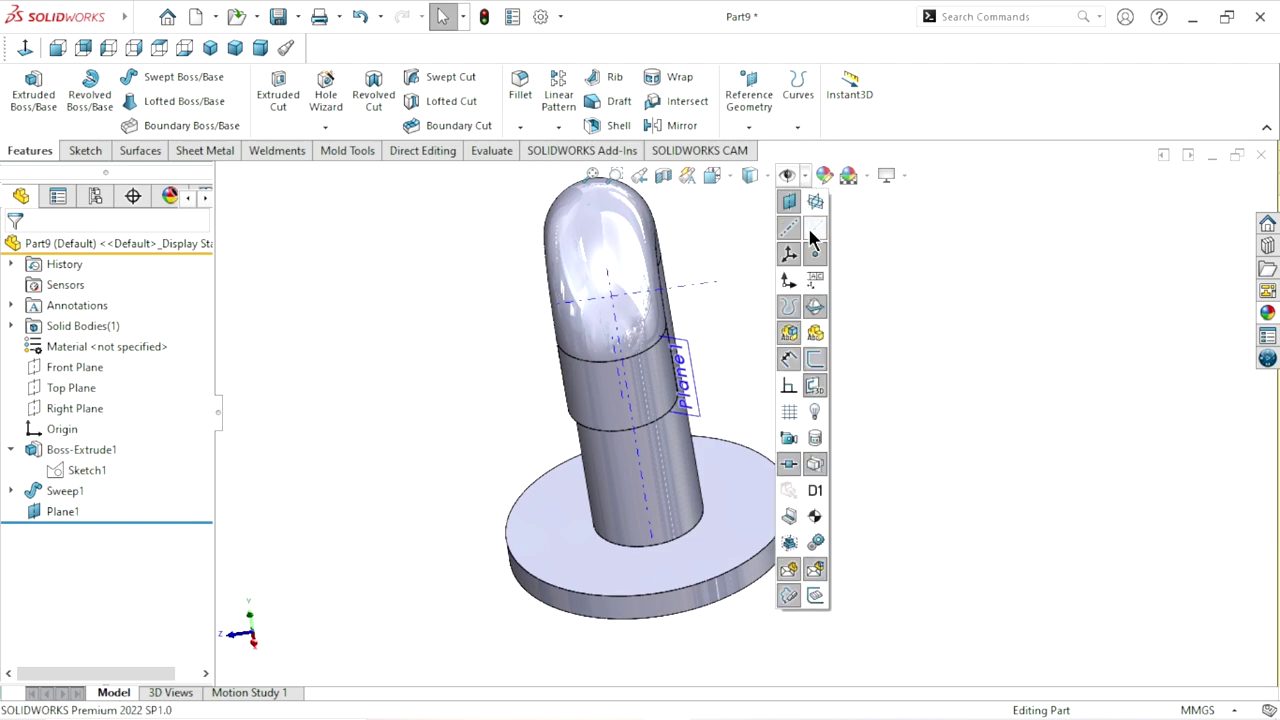
pyautogui.click(435, 332)
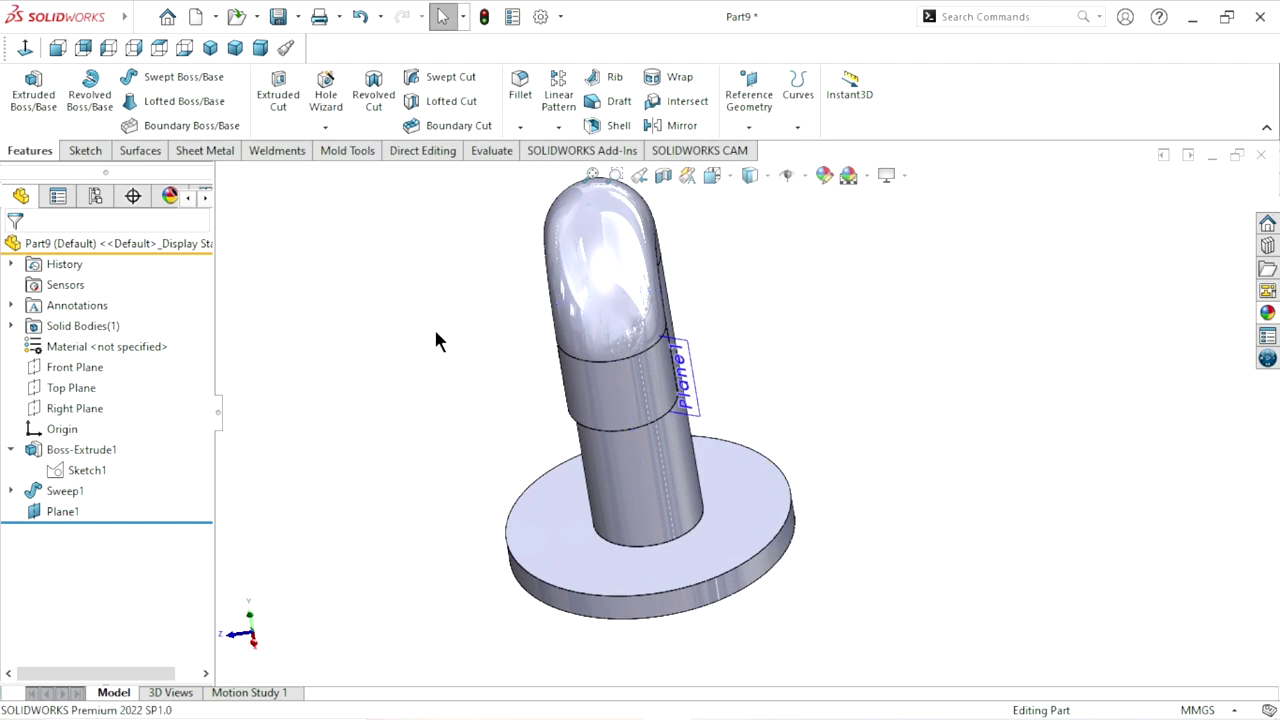
pyautogui.click(84, 151)
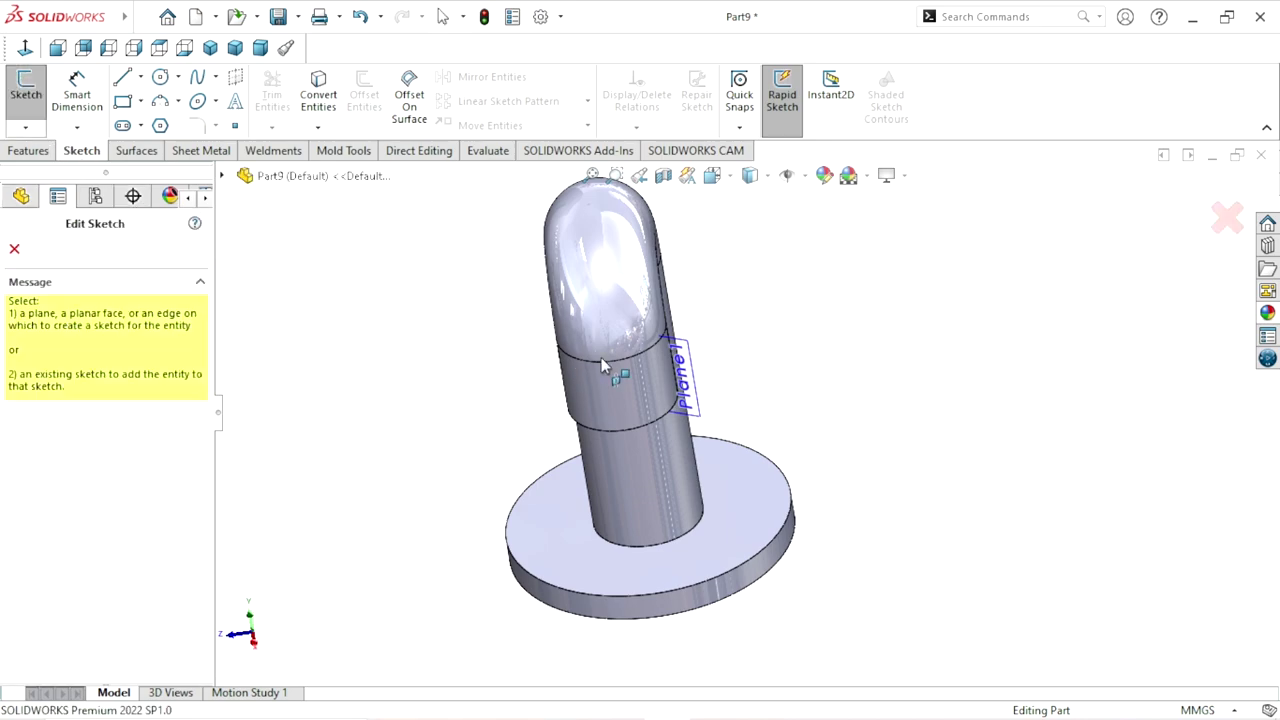
# Open a new sketch on Plane1 and view it Normal To
pyautogui.click(690, 368)
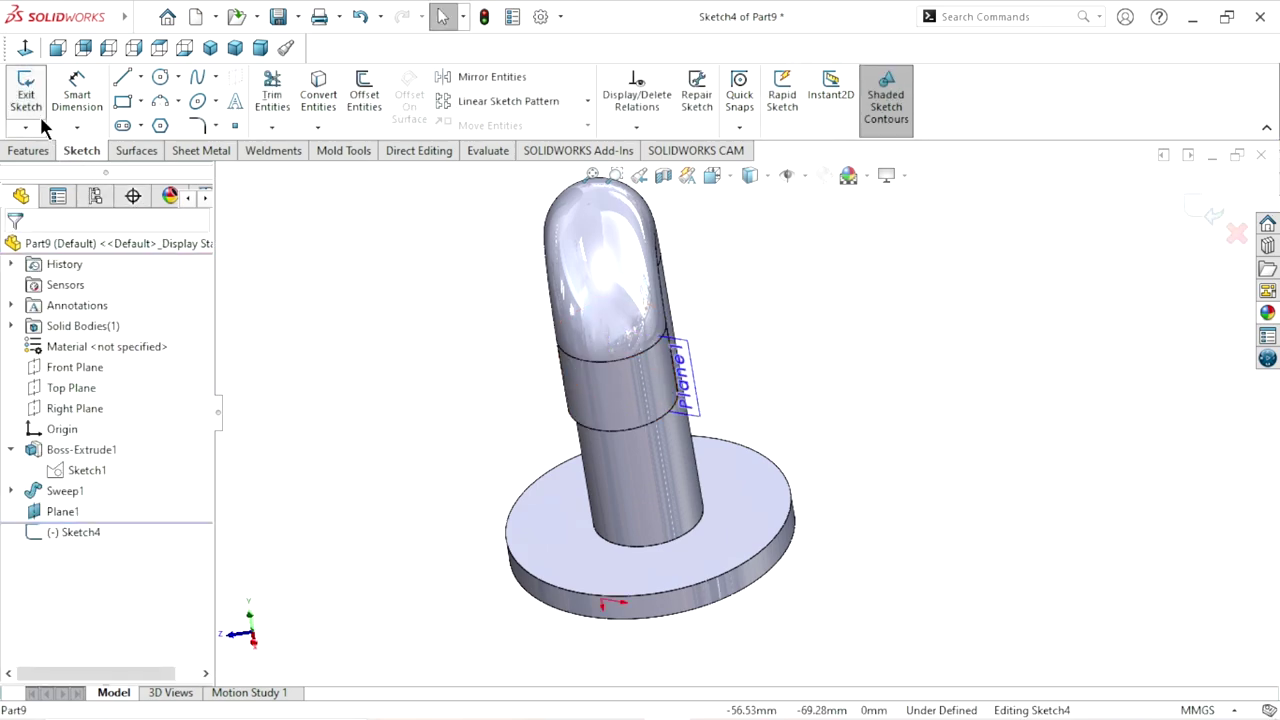
pyautogui.click(25, 48)
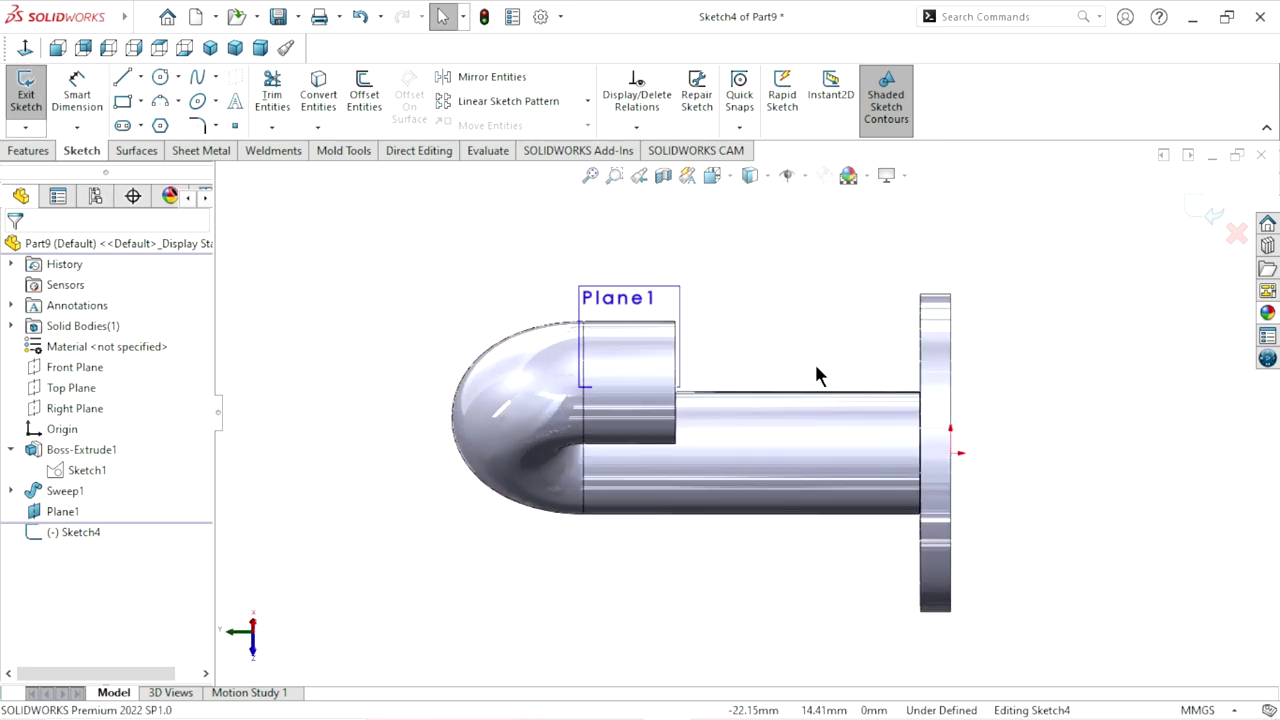
pyautogui.scroll(1, 814, 370)
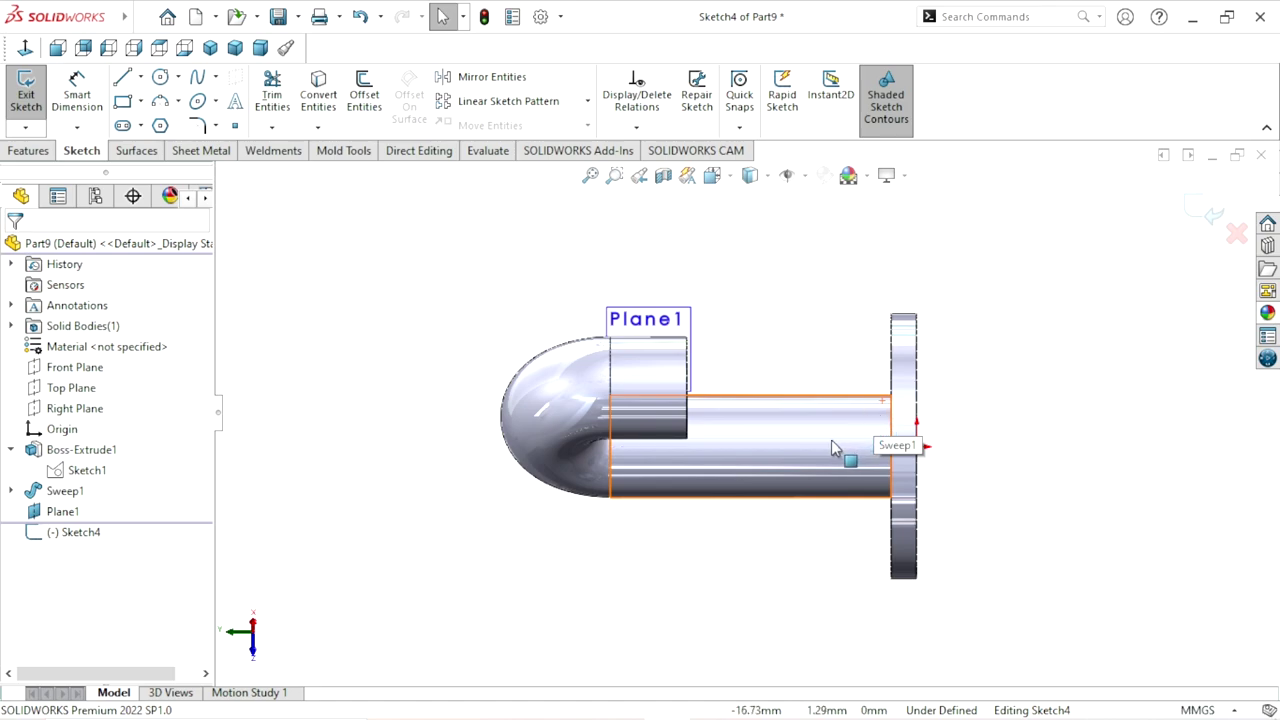
pyautogui.scroll(-2, 850, 408)
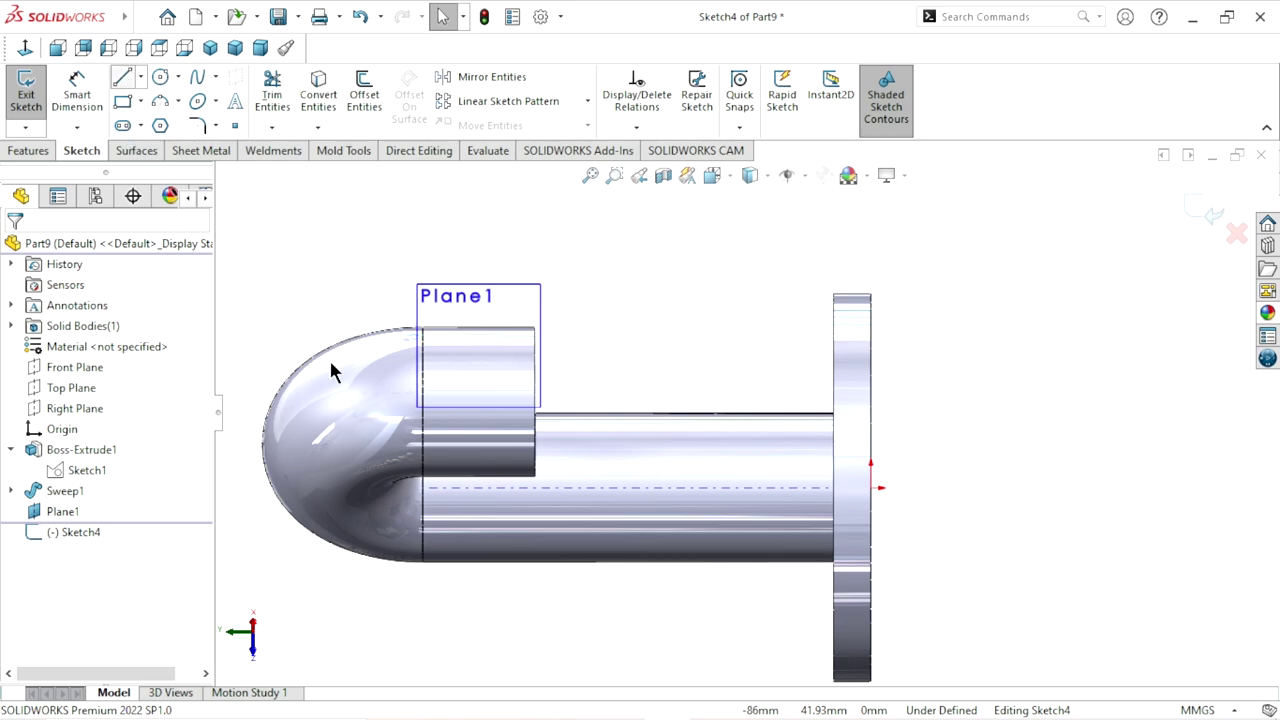
pyautogui.press('l')
pyautogui.scroll(-1, 674, 408)
pyautogui.scroll(-2, 688, 408)
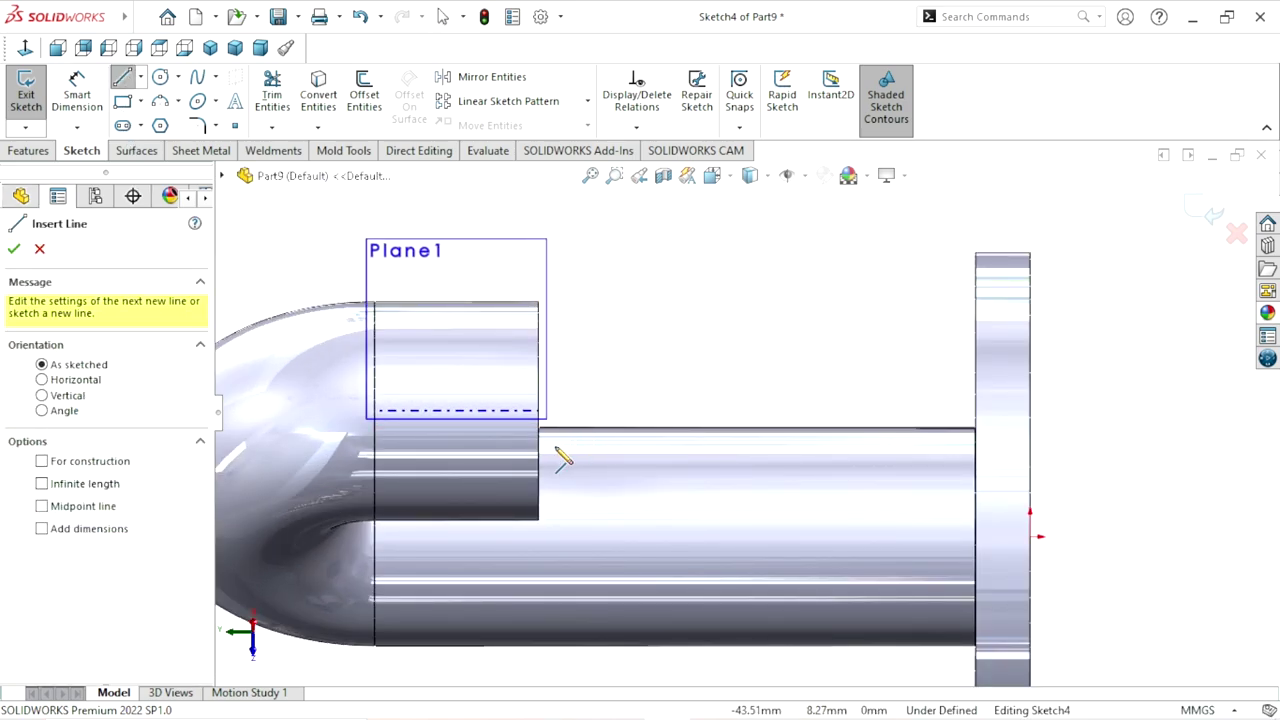
pyautogui.scroll(2, 563, 458)
pyautogui.click(40, 249)
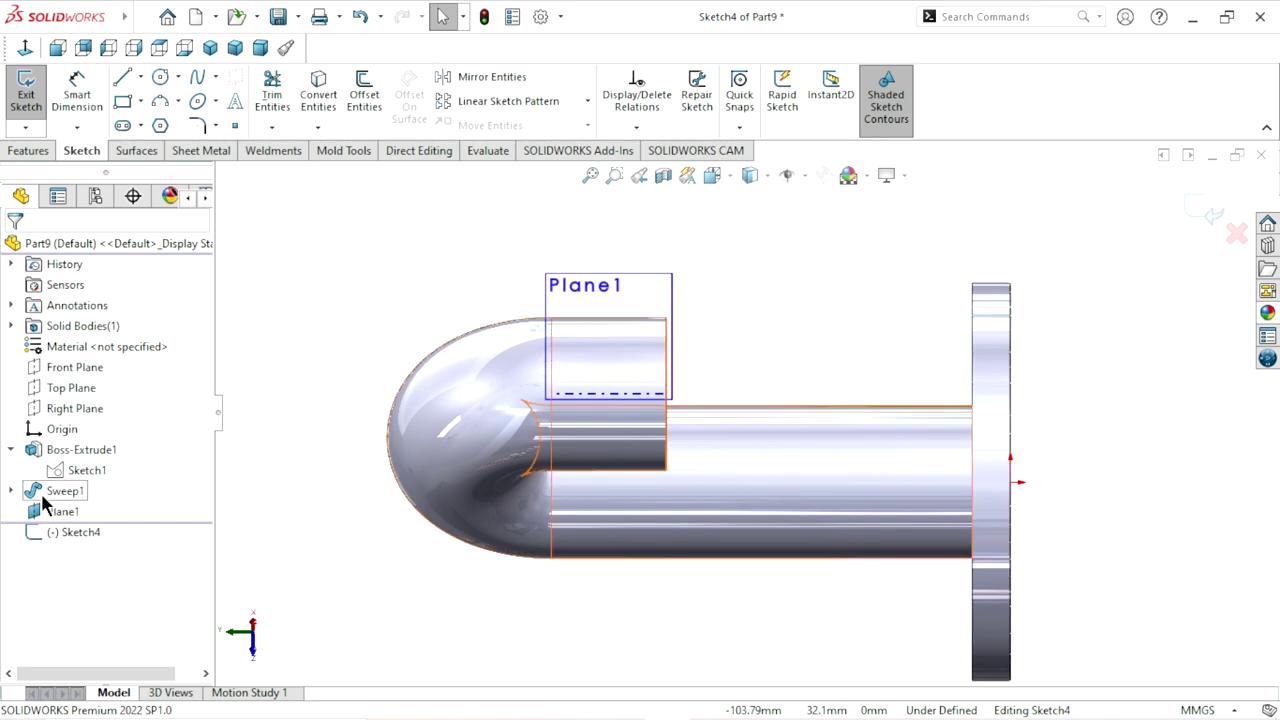
# Expand Sweep1 in the tree to inspect its Sketch2 path sketch
pyautogui.click(11, 490)
pyautogui.click(72, 533)
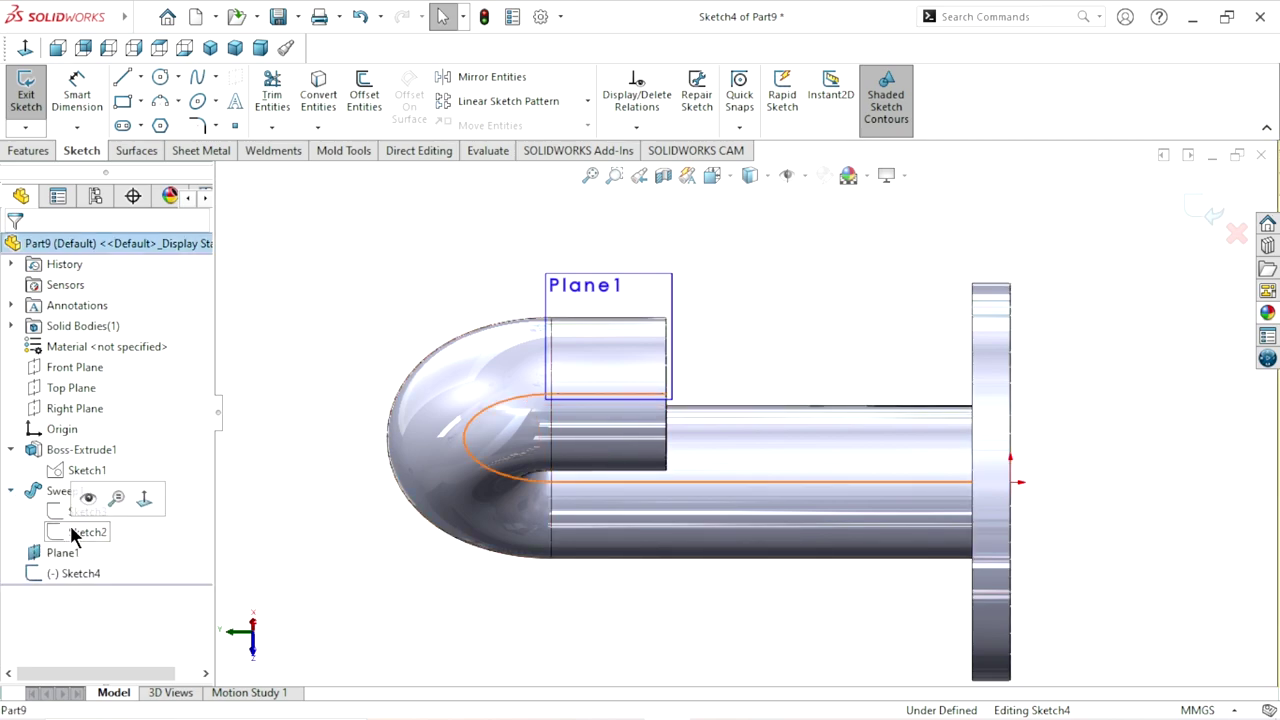
pyautogui.click(387, 486)
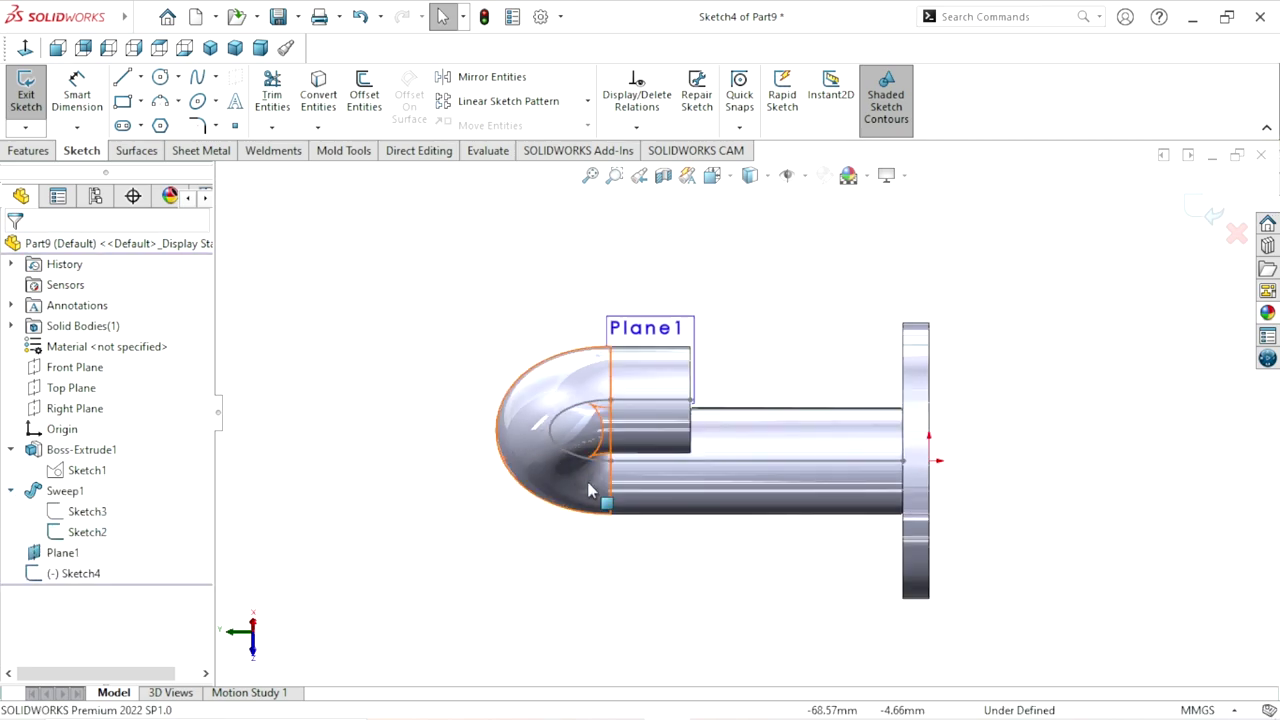
pyautogui.scroll(-2, 762, 412)
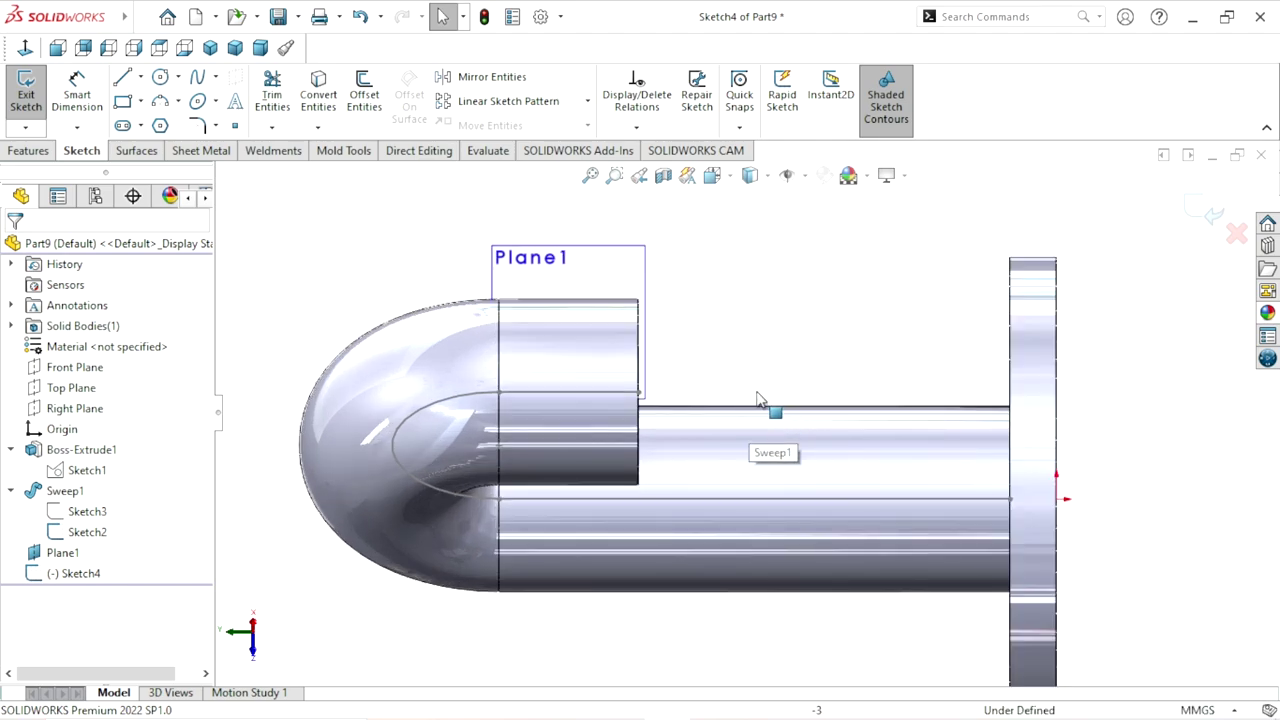
pyautogui.click(123, 80)
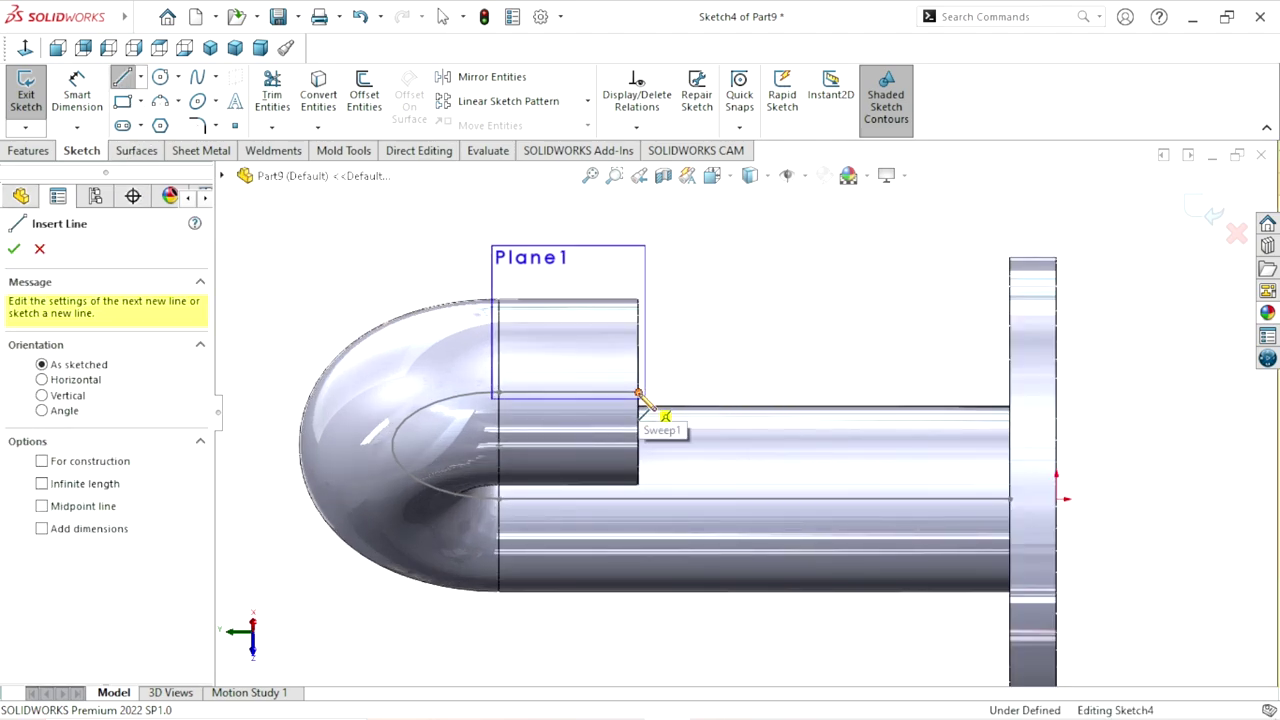
# Draw a short line with a tangent arc curving upward from the cylinder's corner
pyautogui.click(638, 392)
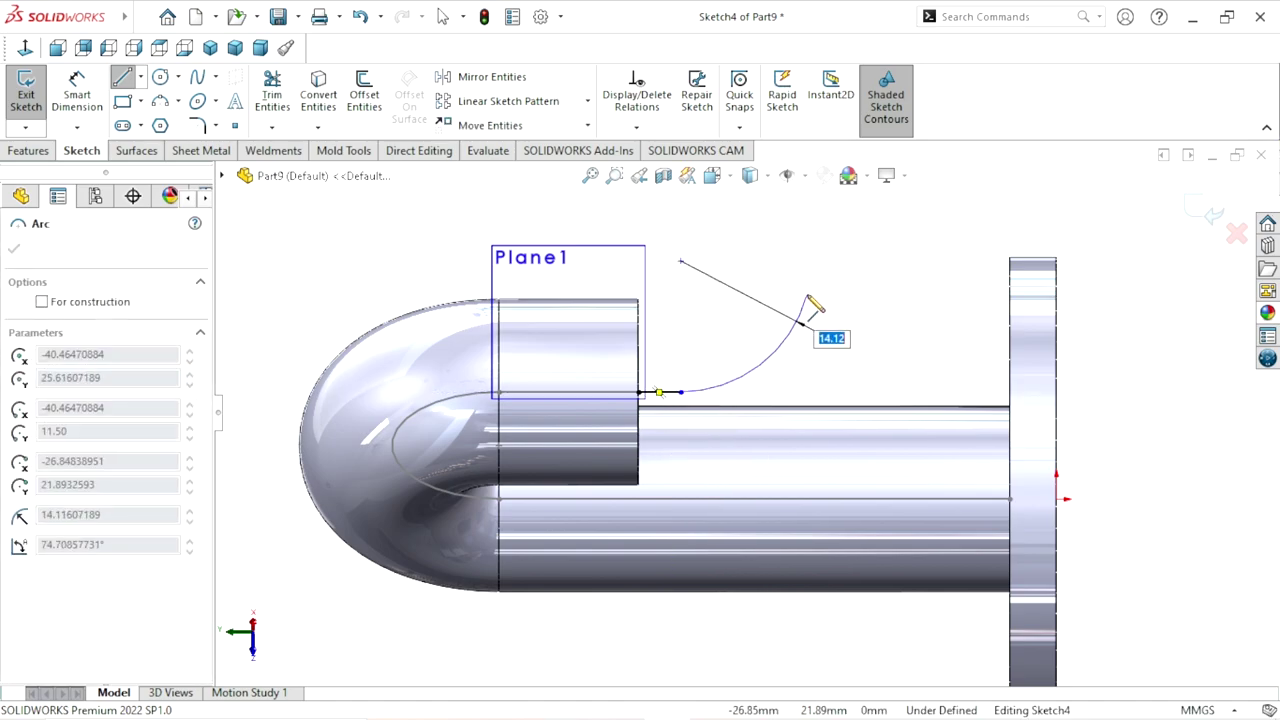
pyautogui.click(802, 270)
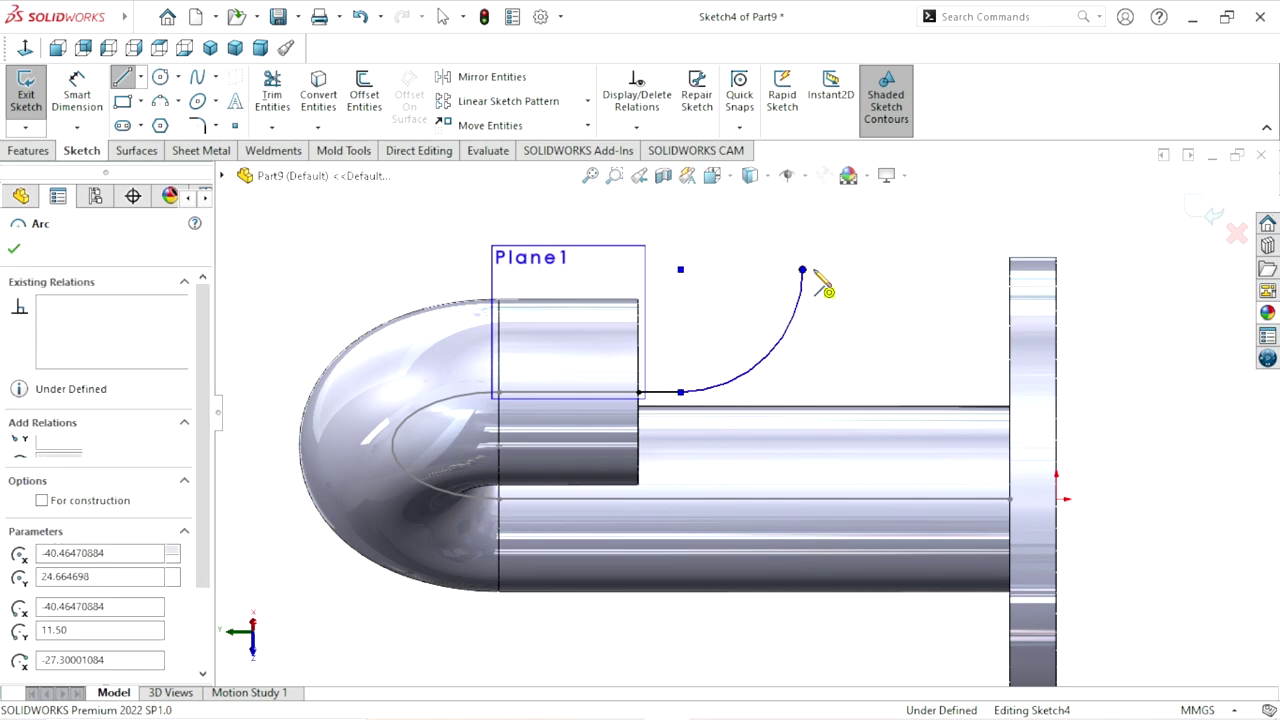
pyautogui.rightClick(874, 280)
pyautogui.click(872, 272)
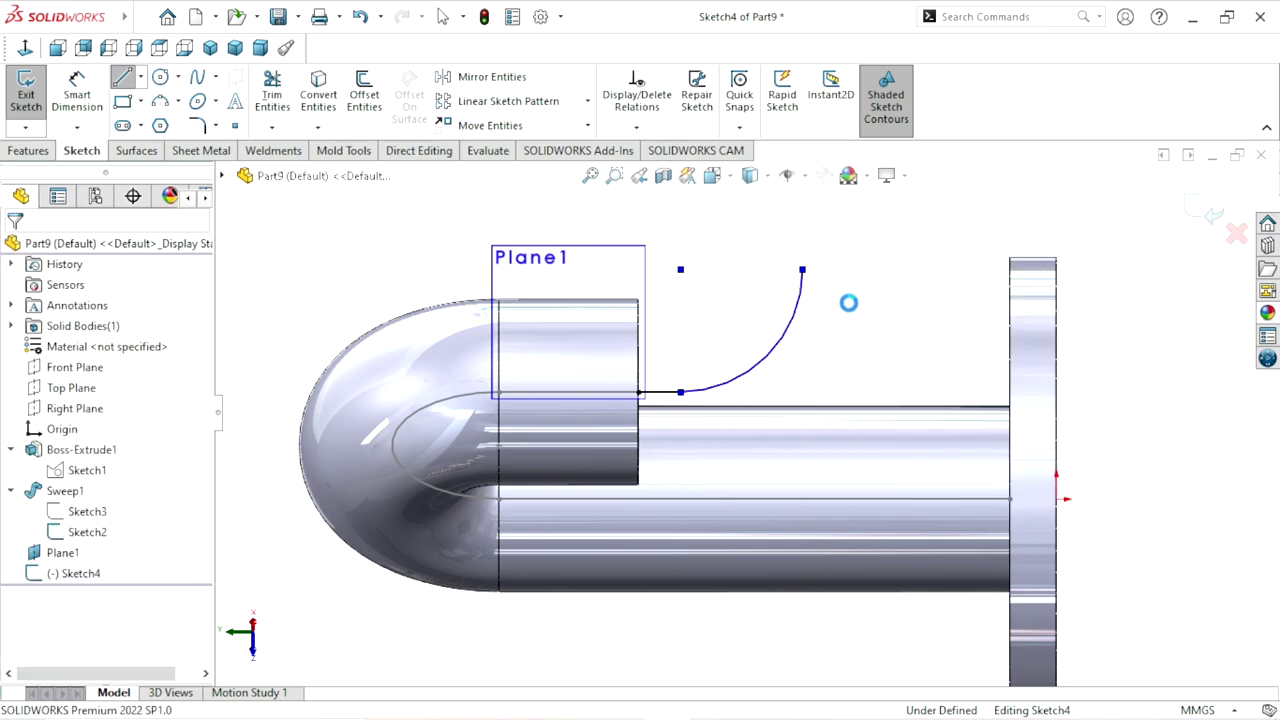
pyautogui.scroll(2, 771, 380)
pyautogui.scroll(-2, 815, 358)
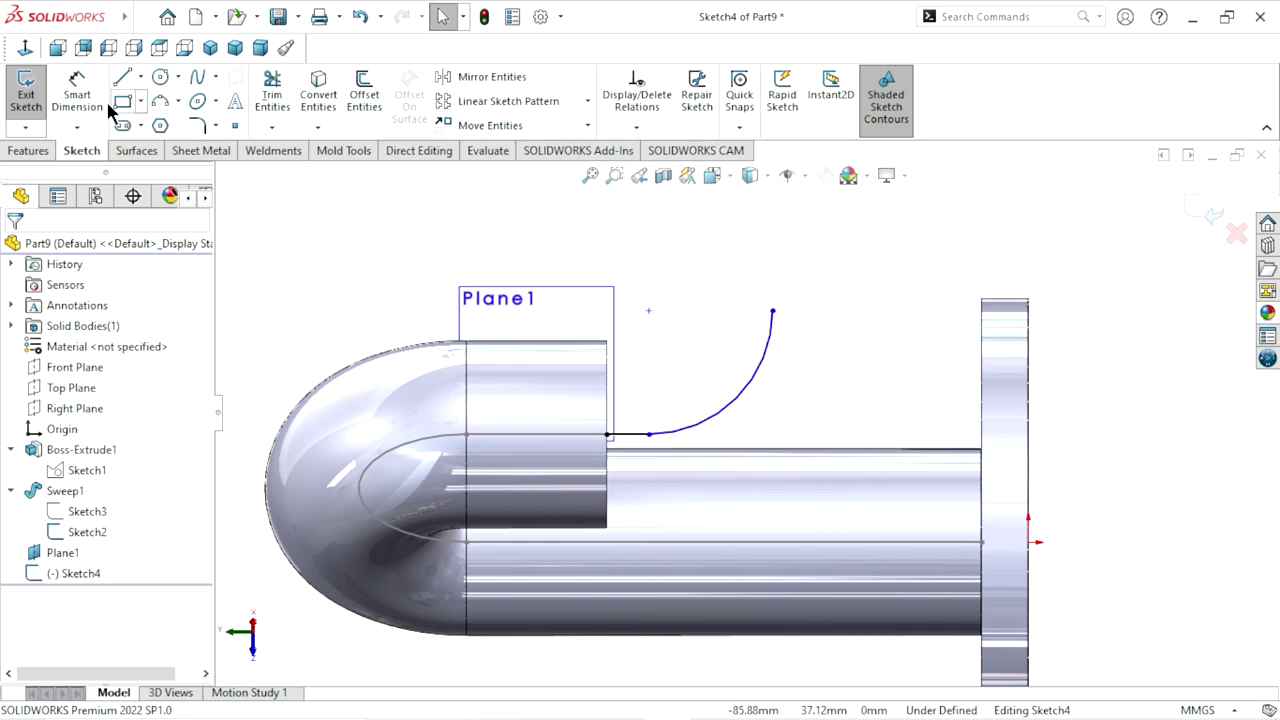
# Dimension the arc radius to 11.5 mm
pyautogui.click(80, 95)
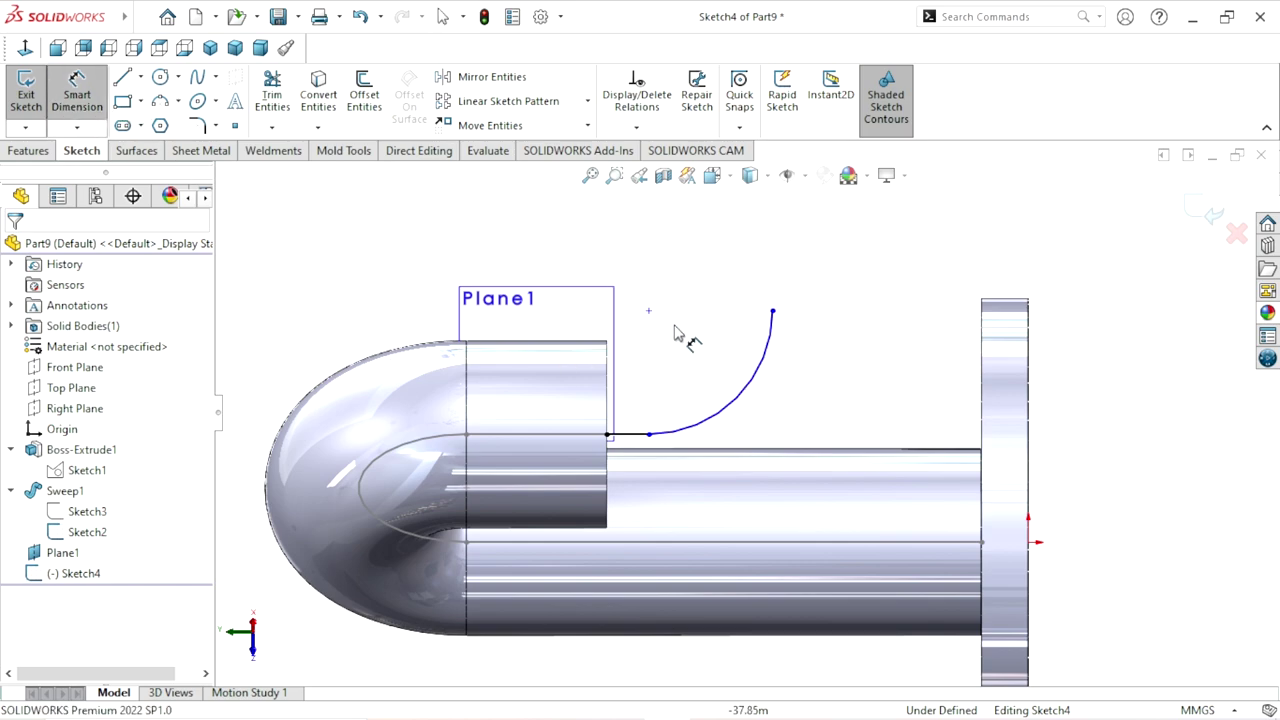
pyautogui.click(746, 392)
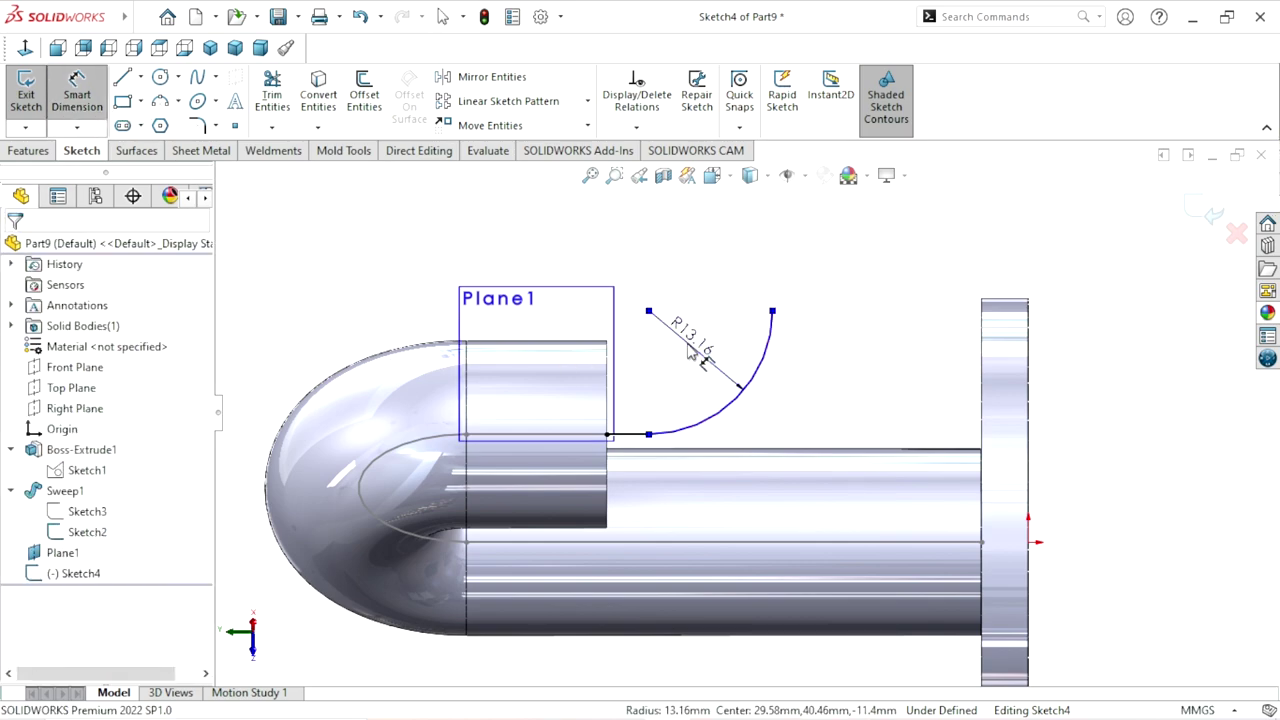
pyautogui.click(689, 350)
pyautogui.write('11.5')
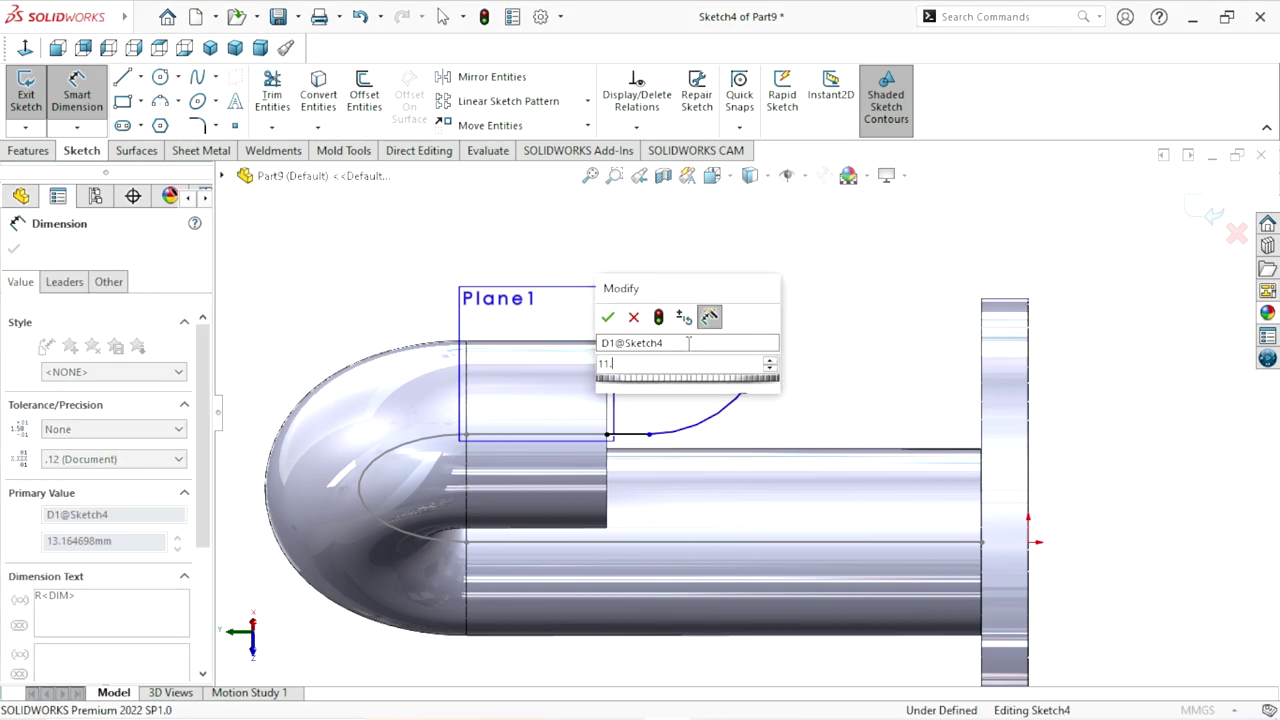
pyautogui.click(607, 317)
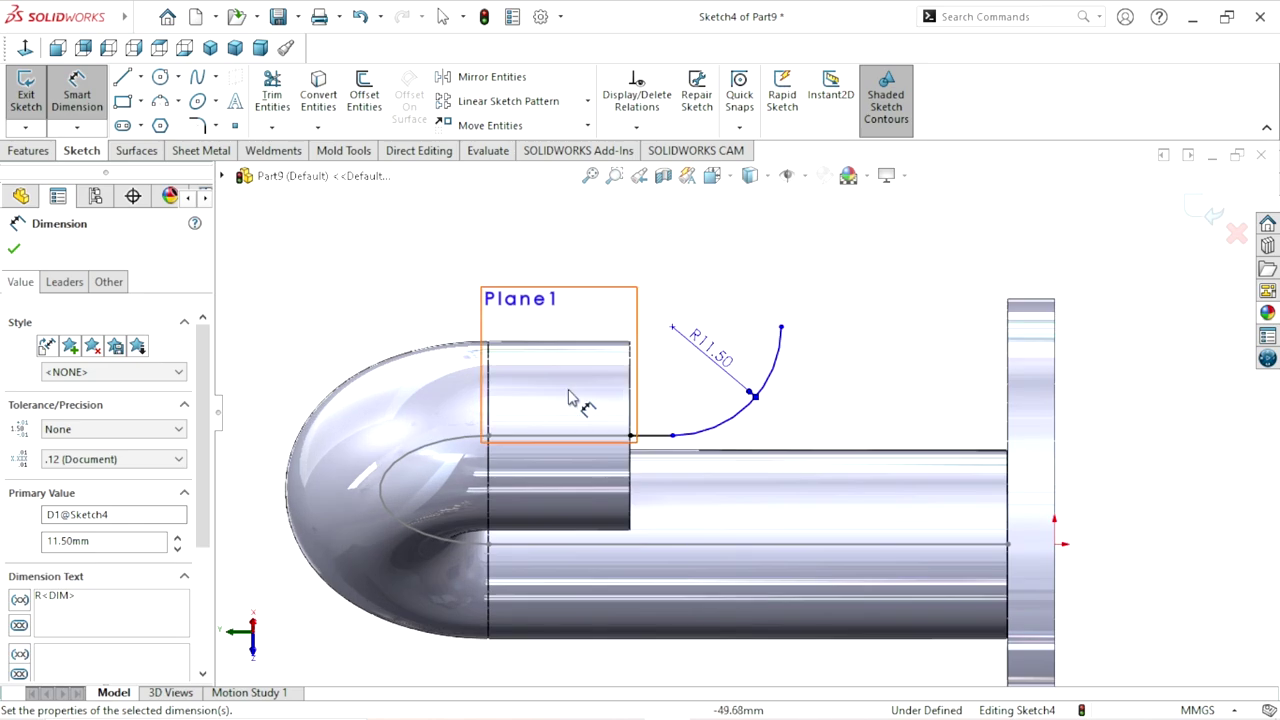
pyautogui.click(14, 250)
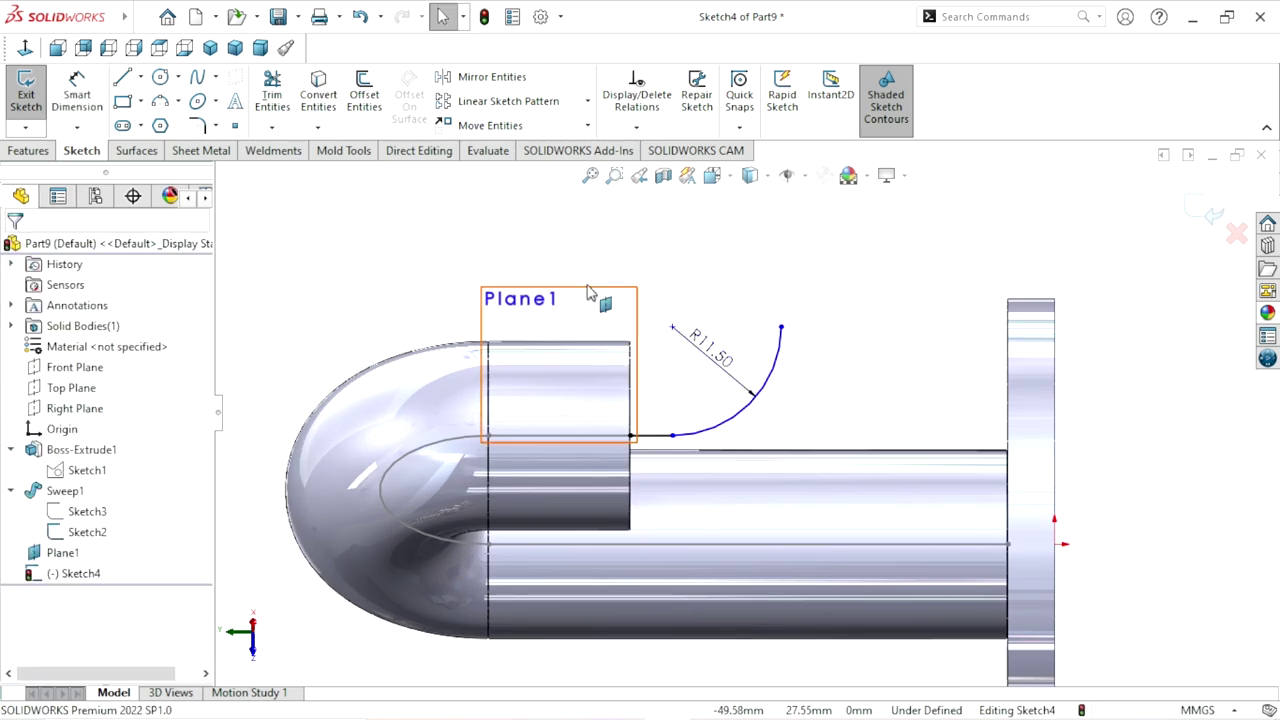
# Remove the short horizontal line from the sketch
pyautogui.click(594, 294)
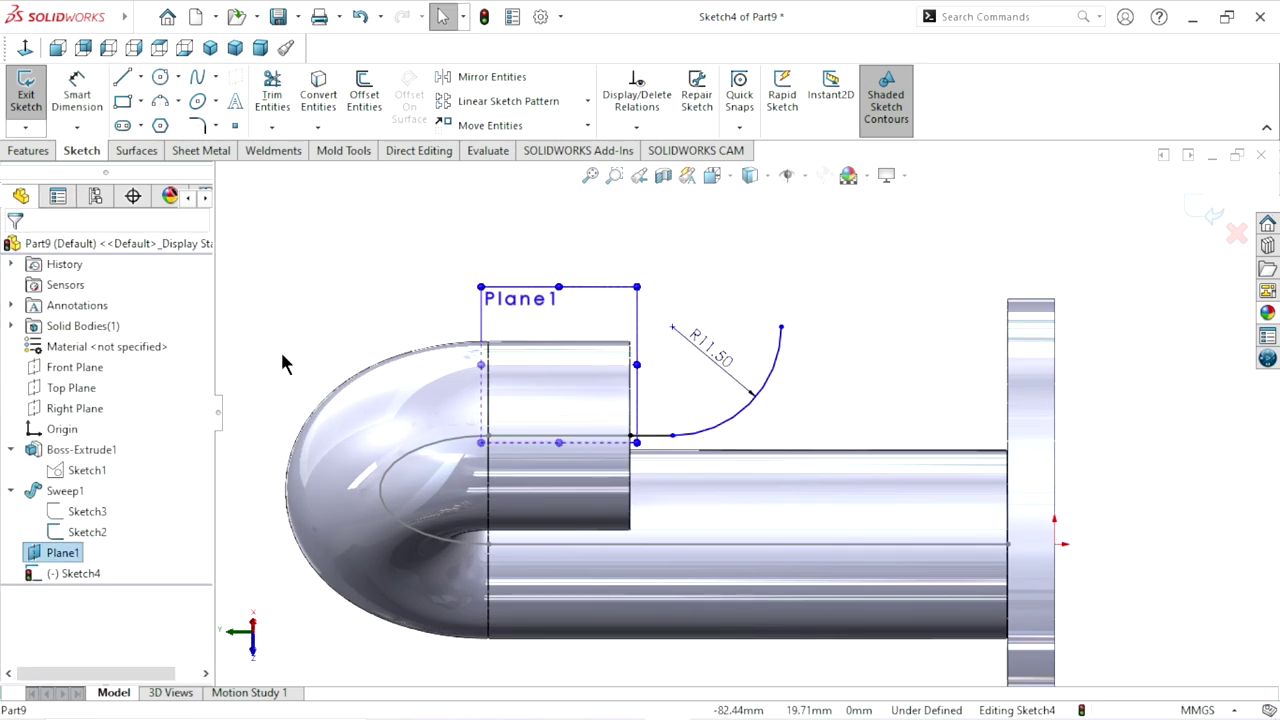
pyautogui.click(62, 552)
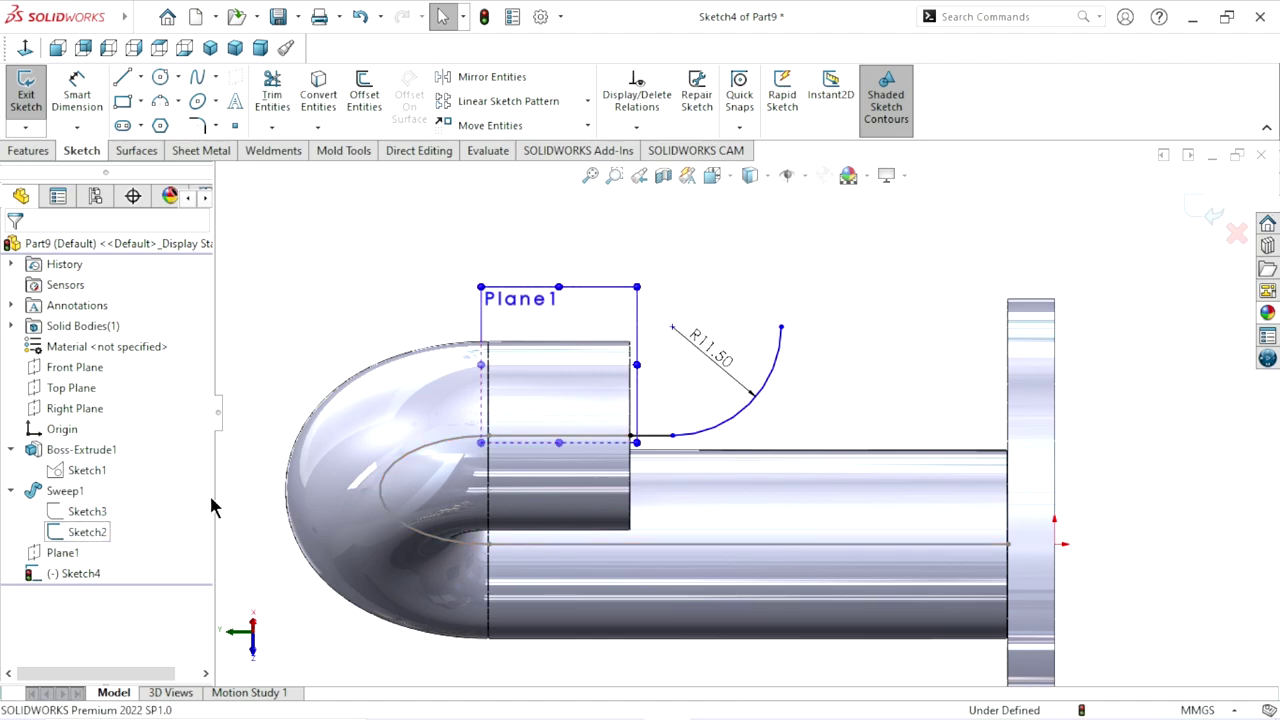
pyautogui.scroll(1, 623, 443)
pyautogui.scroll(-1, 780, 400)
pyautogui.scroll(-1, 663, 465)
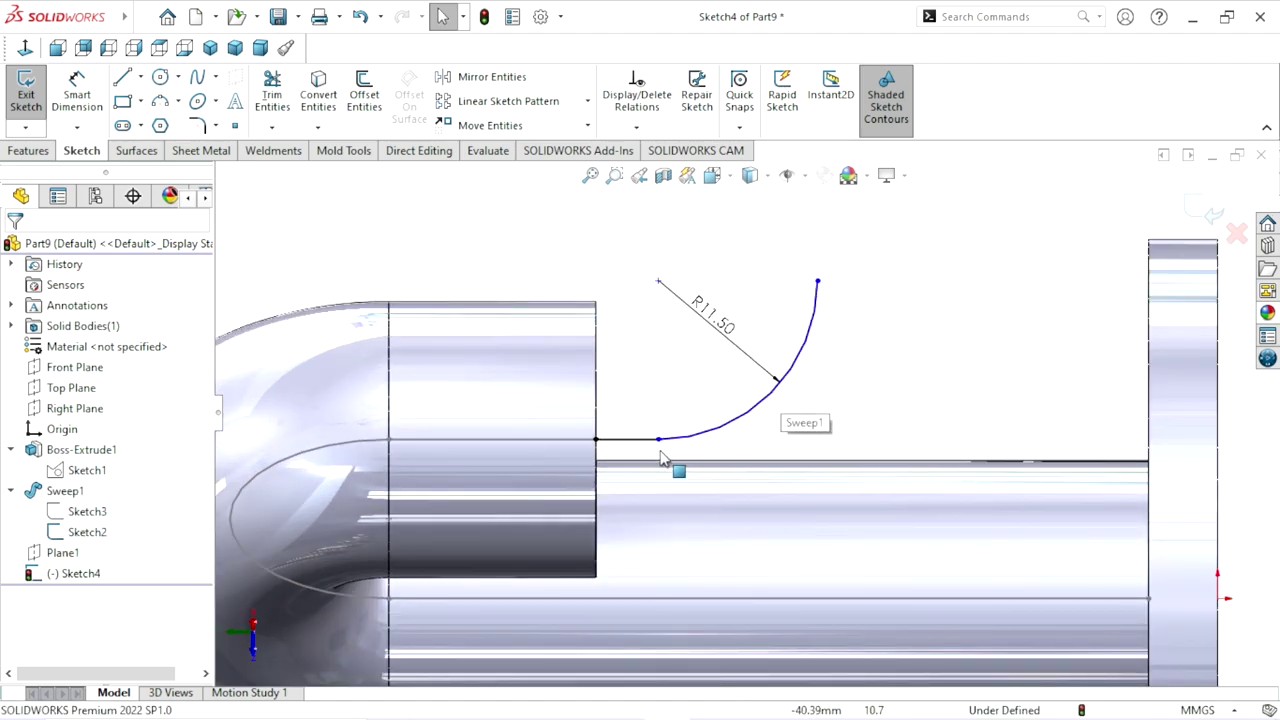
pyautogui.click(628, 440)
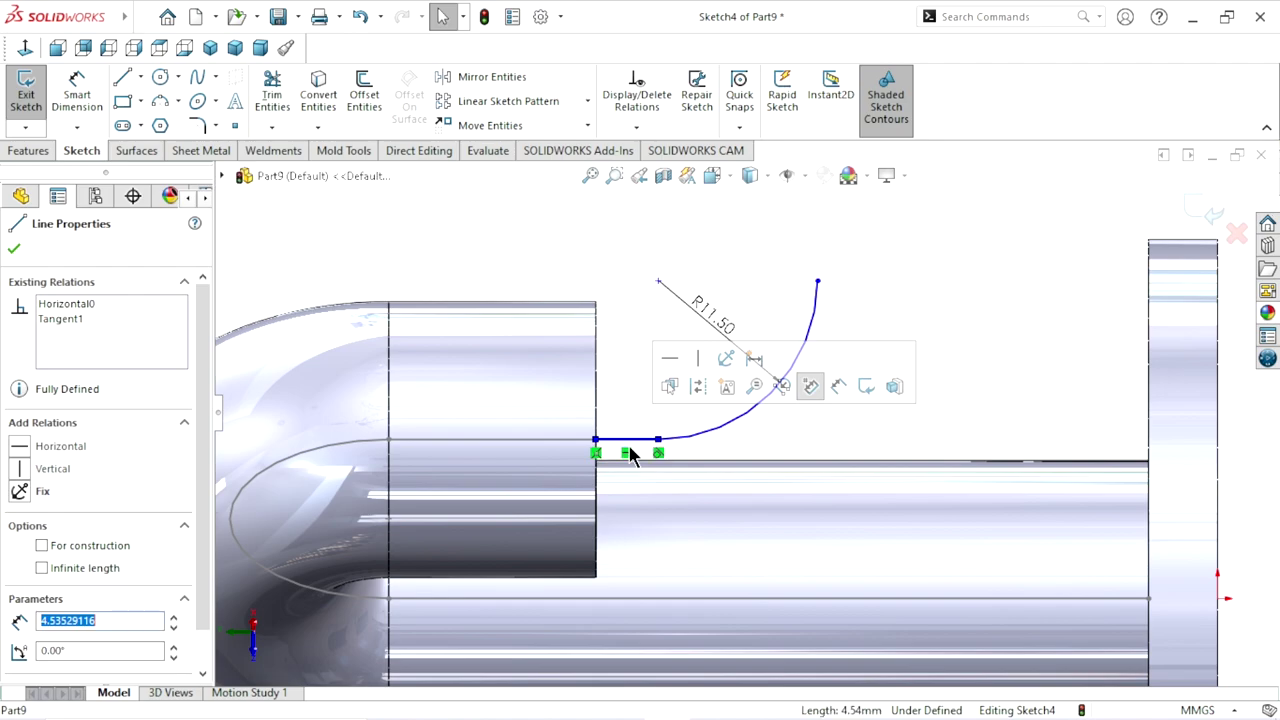
pyautogui.click(625, 345)
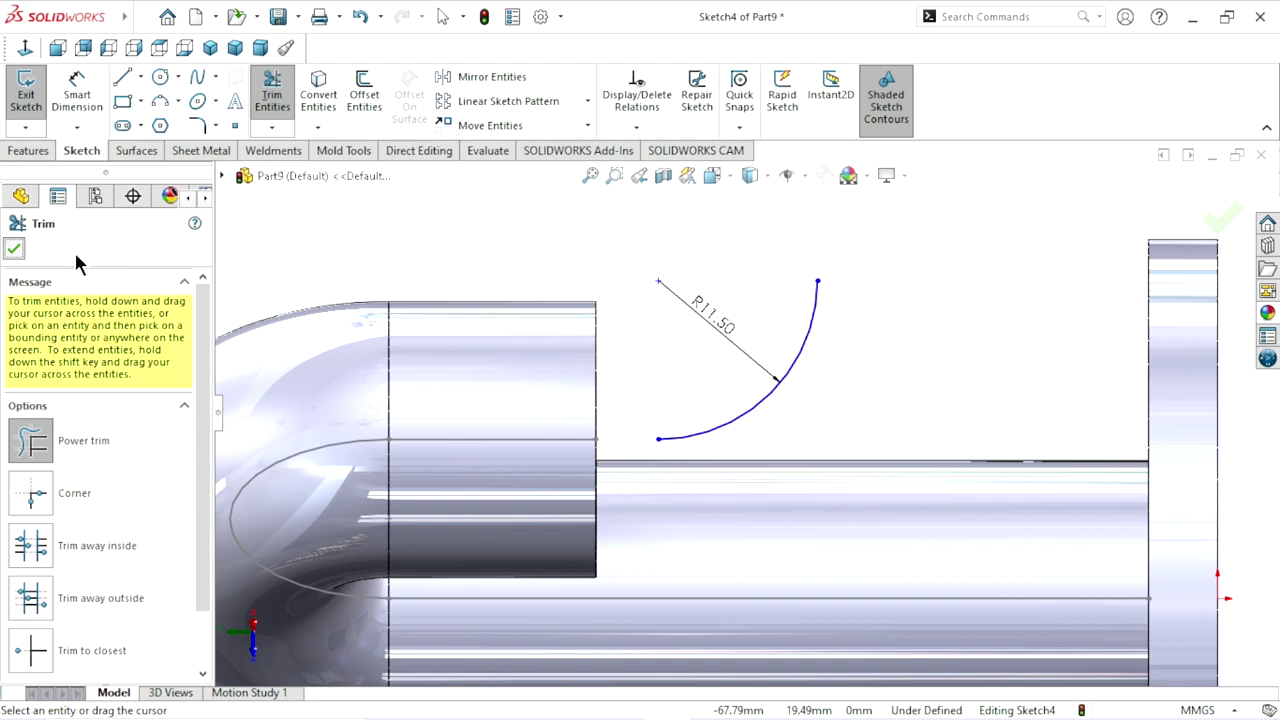
pyautogui.click(14, 250)
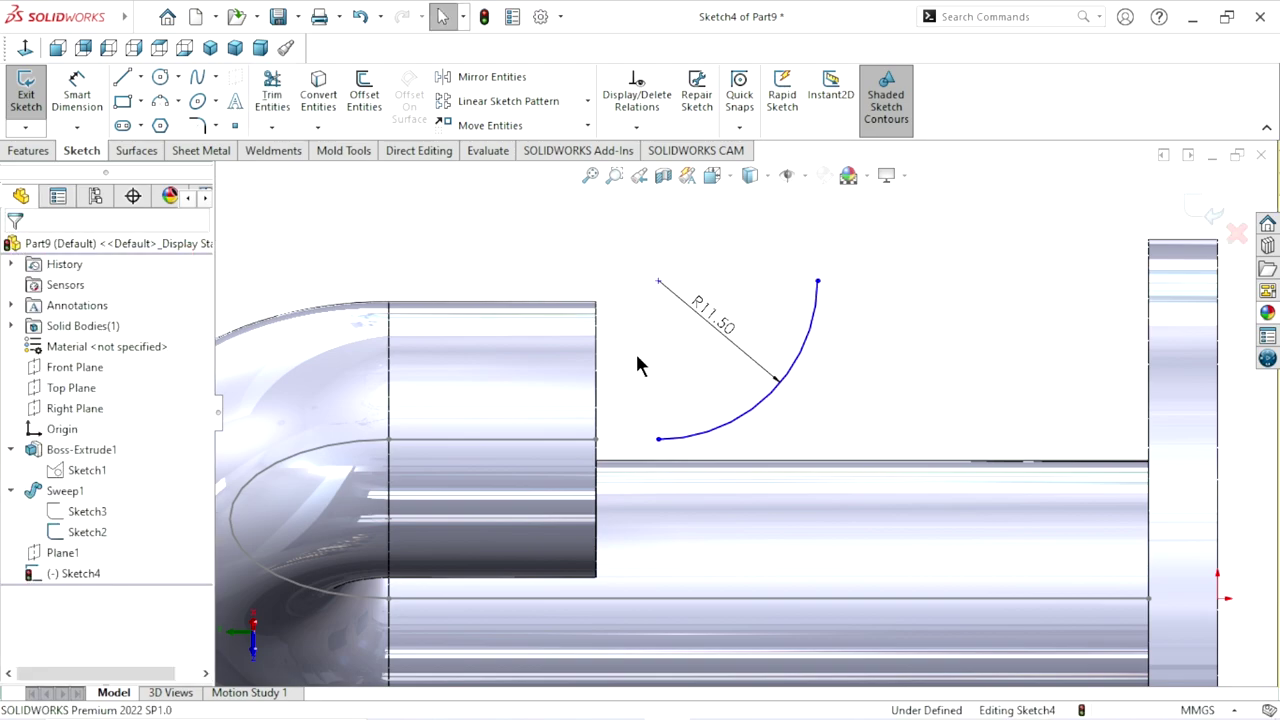
# Make the R11.50 arc's lower end coincident with the pipe's corner vertex
pyautogui.click(658, 440)
pyautogui.press('Escape')
pyautogui.keyDown('ctrl'); pyautogui.click(596, 441); pyautogui.keyUp('ctrl')
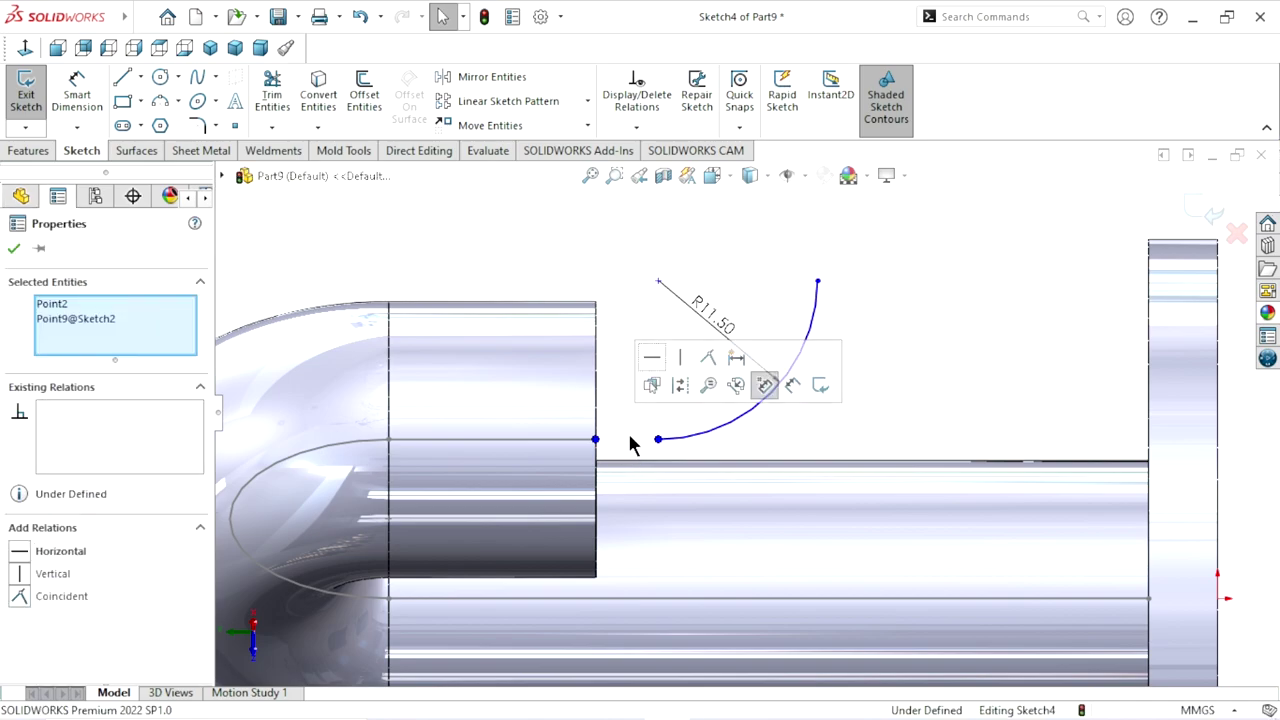
pyautogui.click(702, 362)
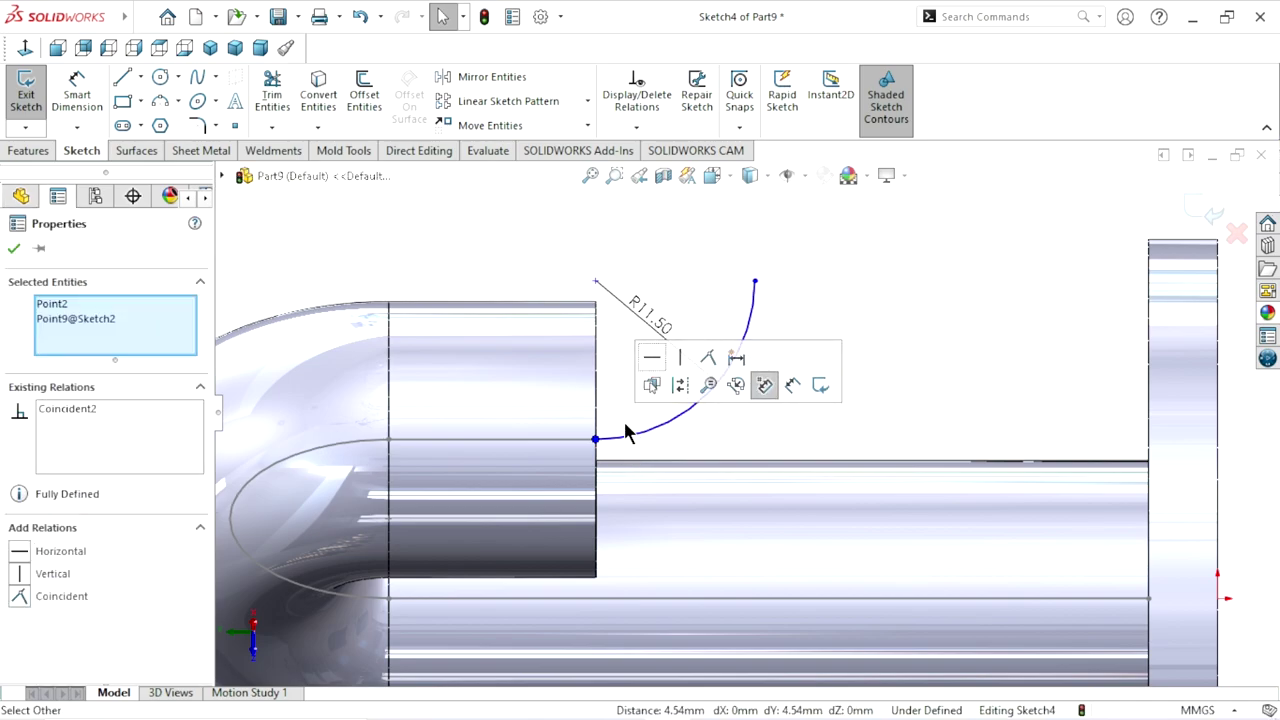
pyautogui.scroll(2, 788, 330)
pyautogui.scroll(-1, 788, 330)
pyautogui.scroll(1, 785, 325)
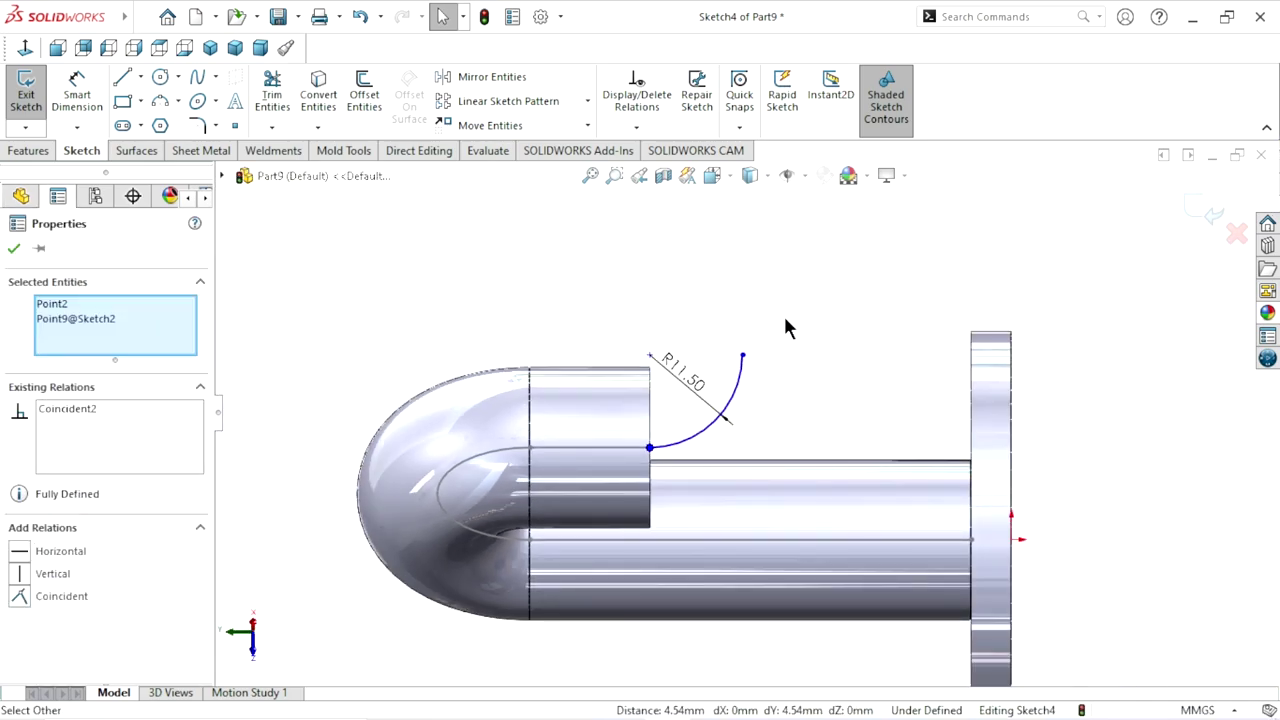
pyautogui.scroll(2, 785, 322)
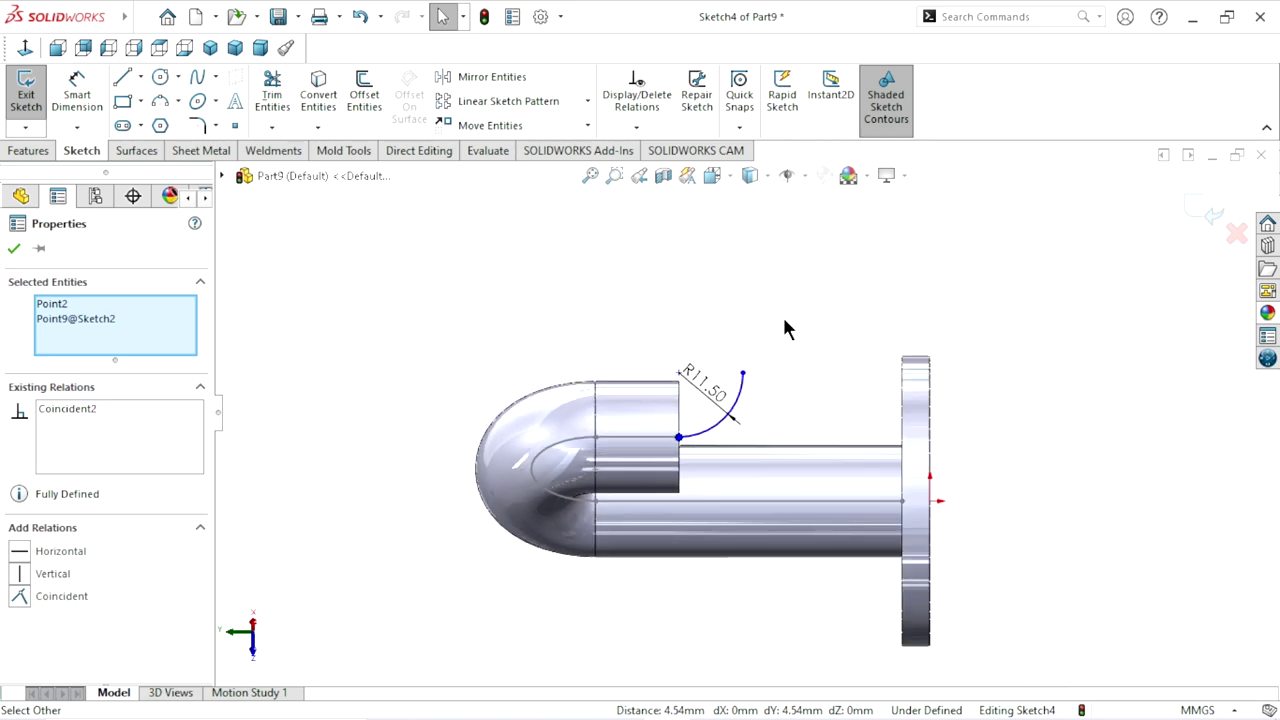
pyautogui.click(13, 250)
# Draw a vertical line rising from the arc's end point
pyautogui.press('l')
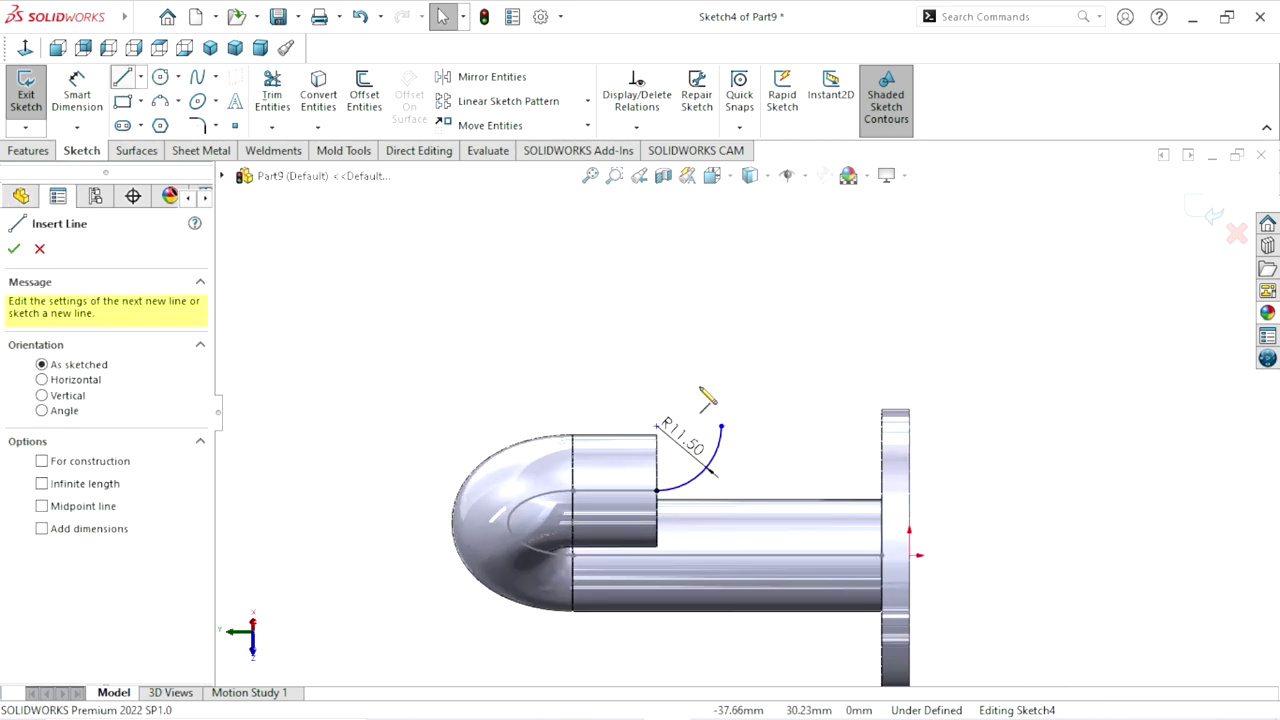
pyautogui.click(720, 427)
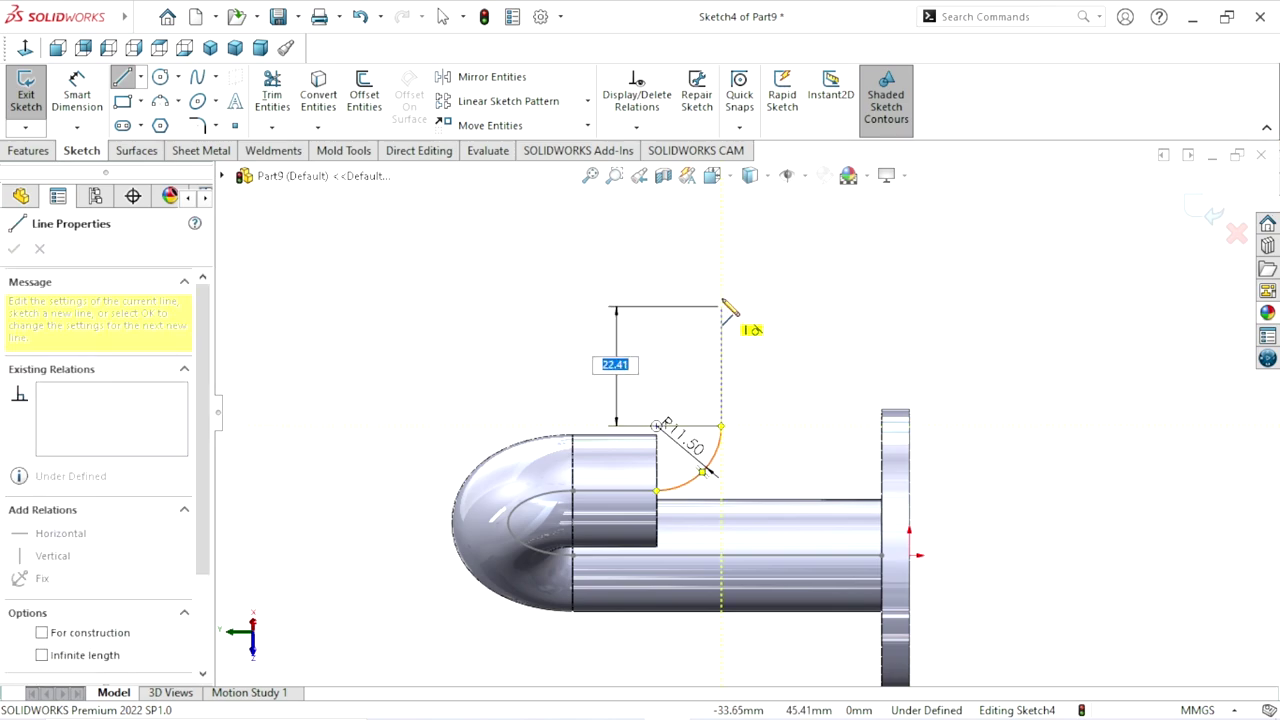
pyautogui.click(720, 280)
pyautogui.rightClick(785, 300)
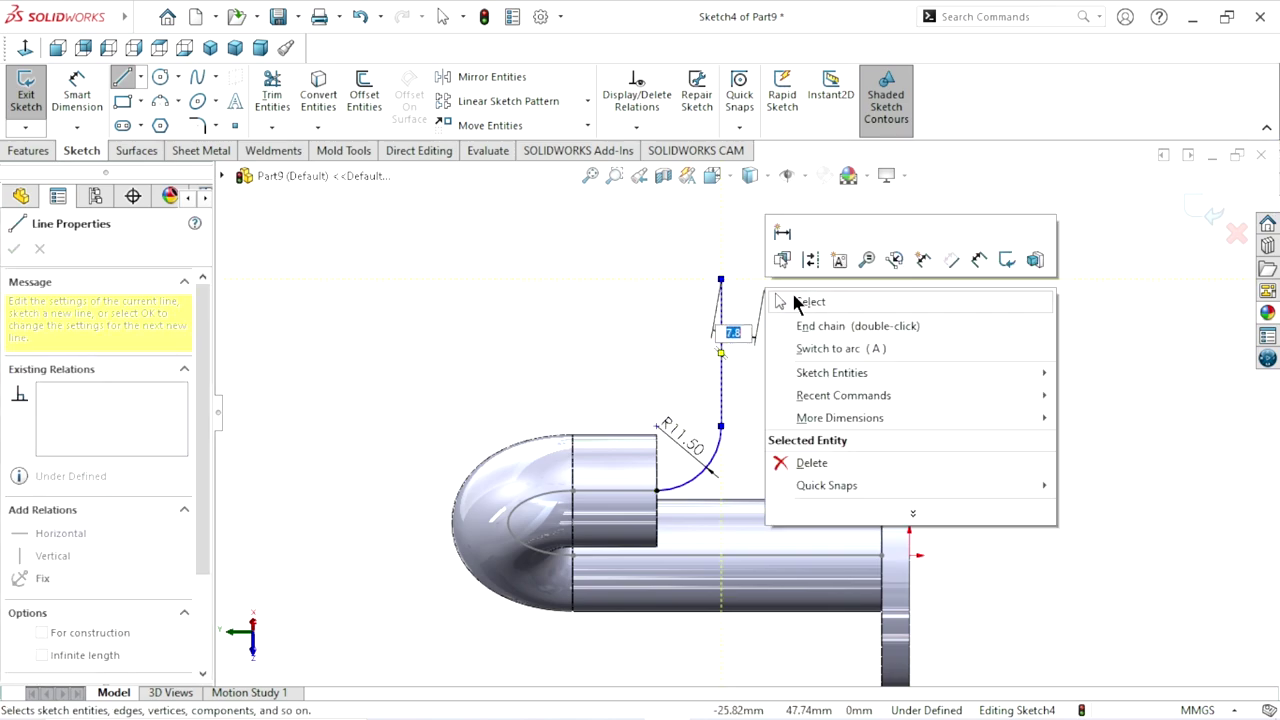
pyautogui.click(805, 302)
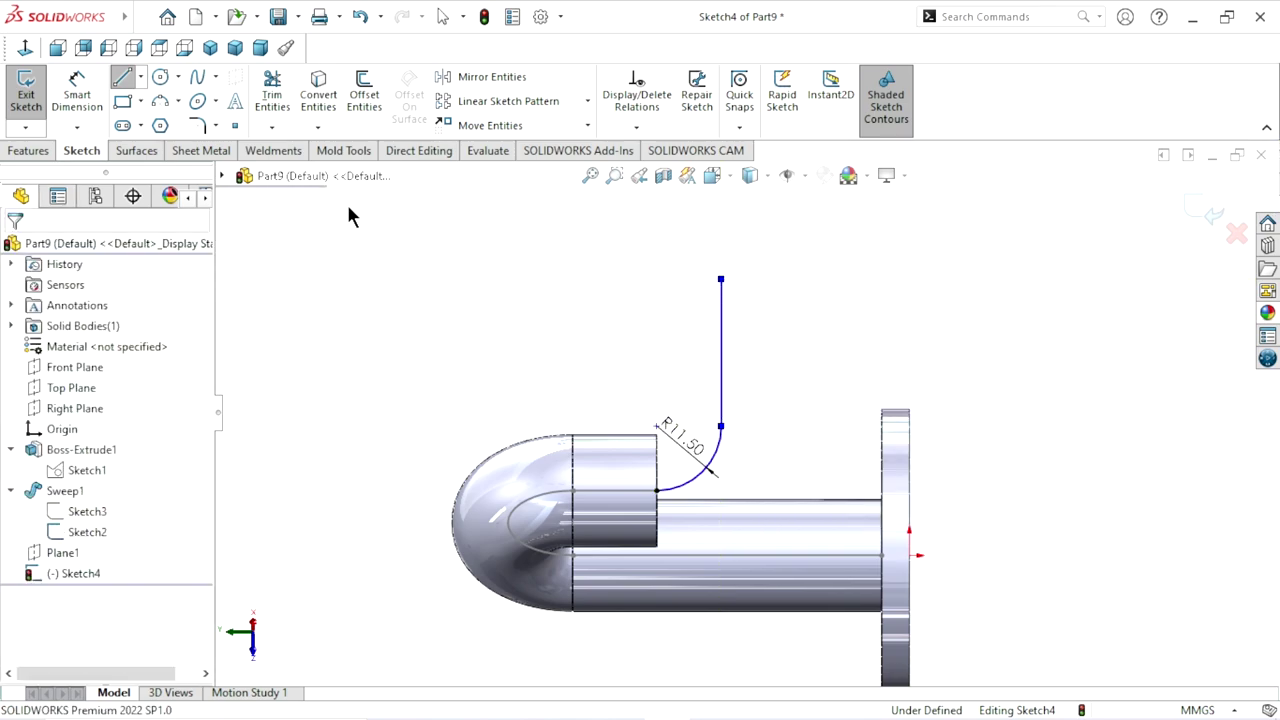
# Dimension the vertical line's length to 26.50 mm
pyautogui.click(86, 108)
pyautogui.click(723, 338)
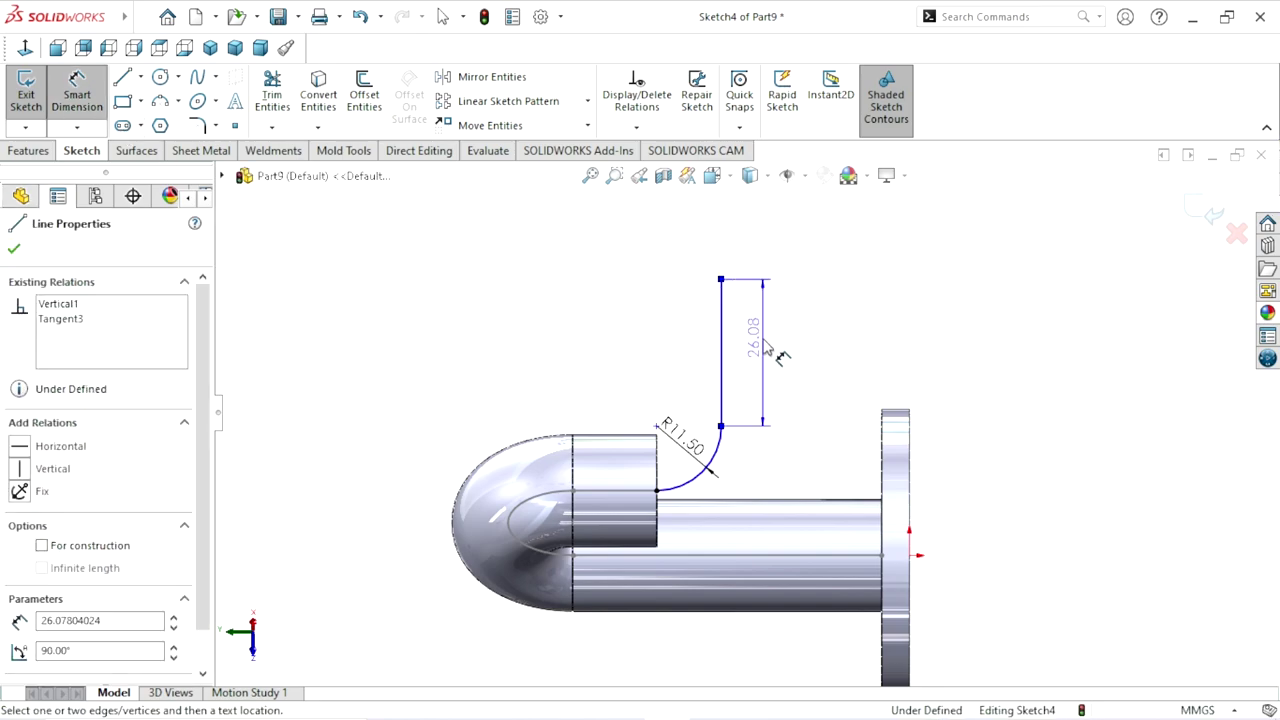
pyautogui.click(768, 345)
pyautogui.click(768, 345)
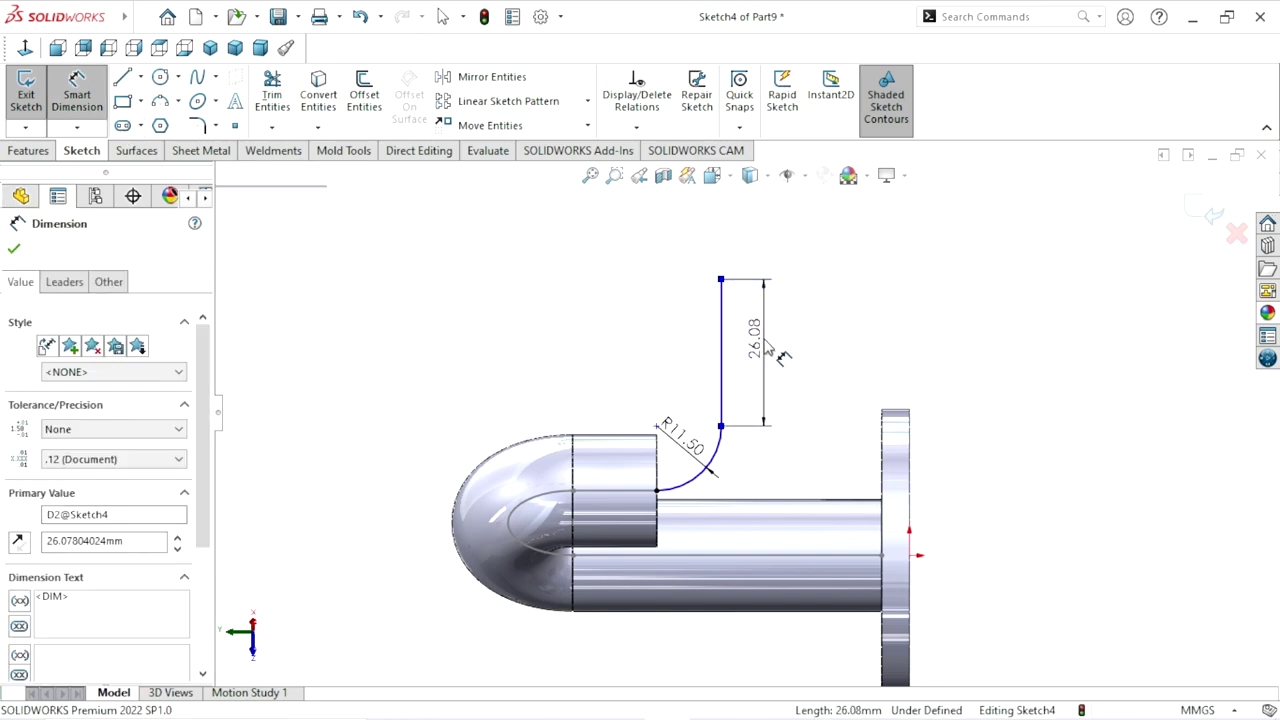
pyautogui.write('26.5')
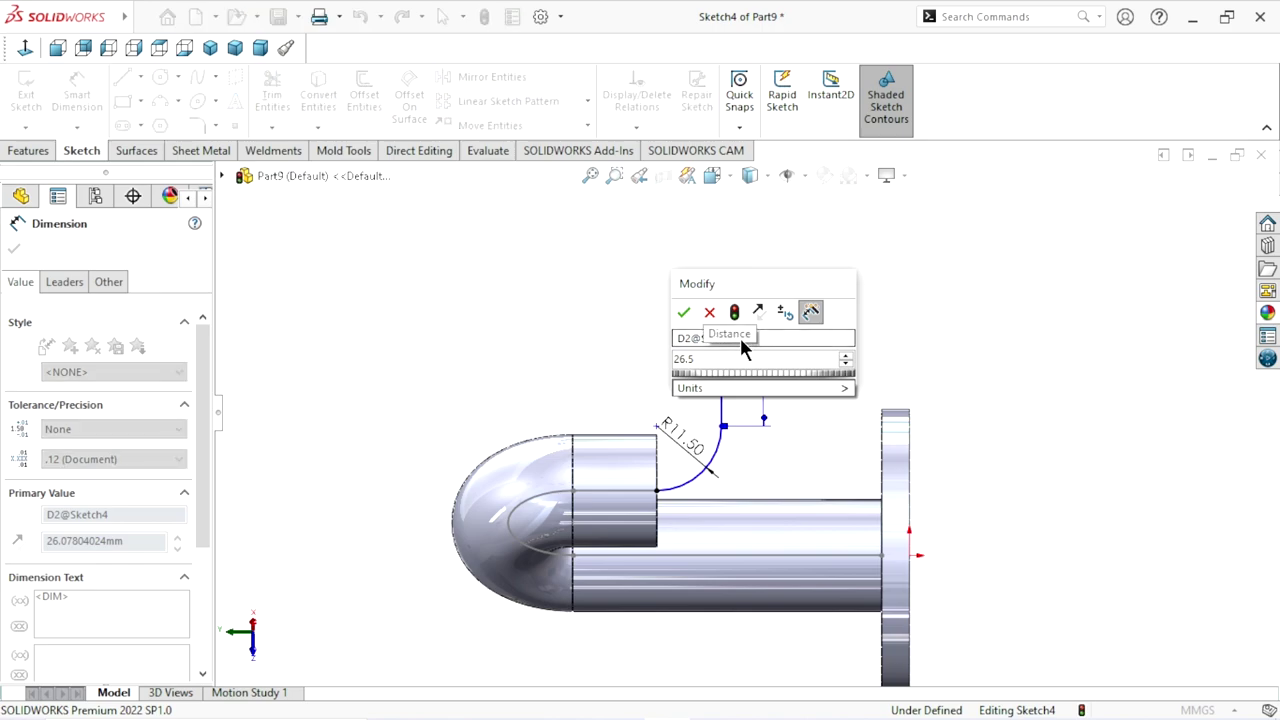
pyautogui.click(684, 312)
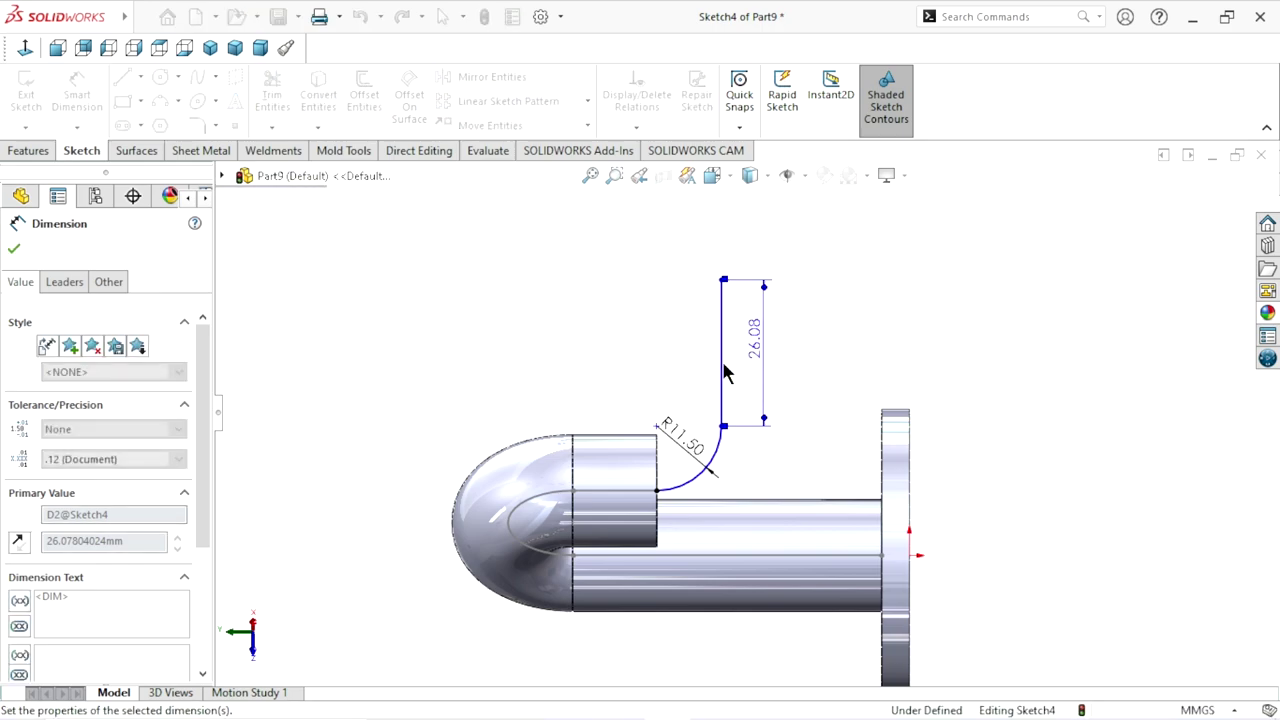
pyautogui.scroll(2, 789, 500)
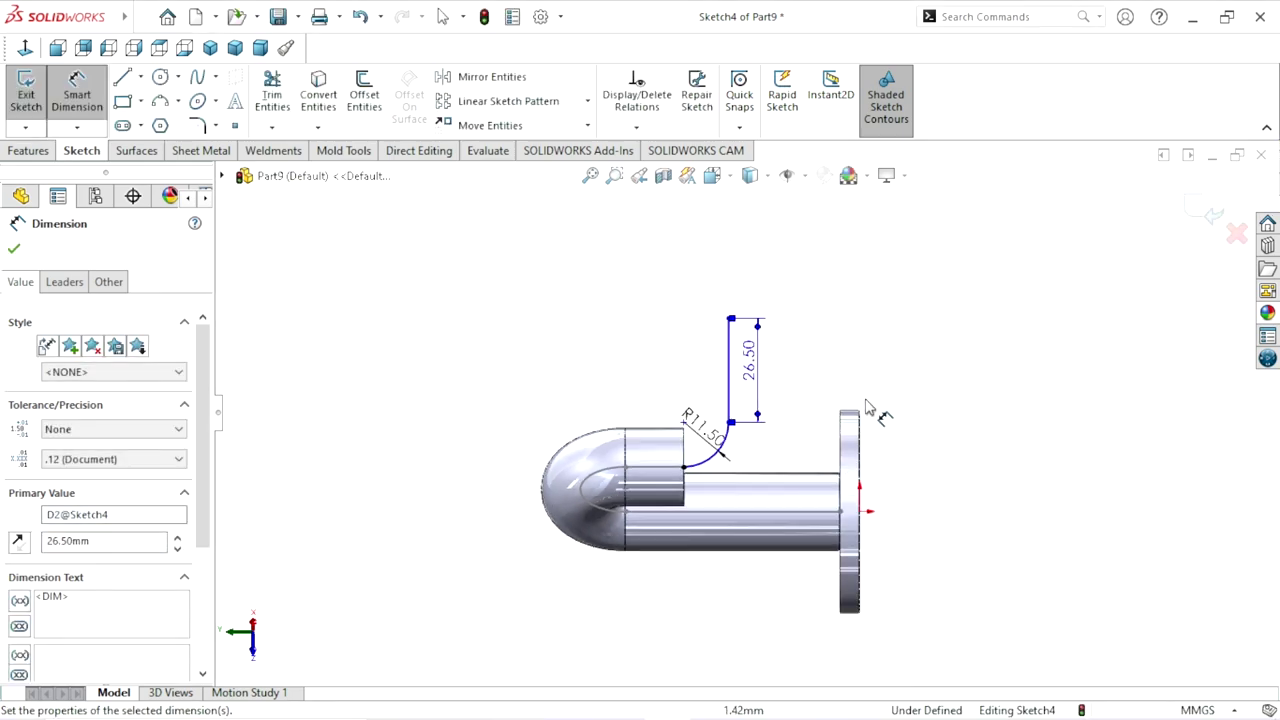
pyautogui.scroll(-2, 866, 408)
pyautogui.click(15, 252)
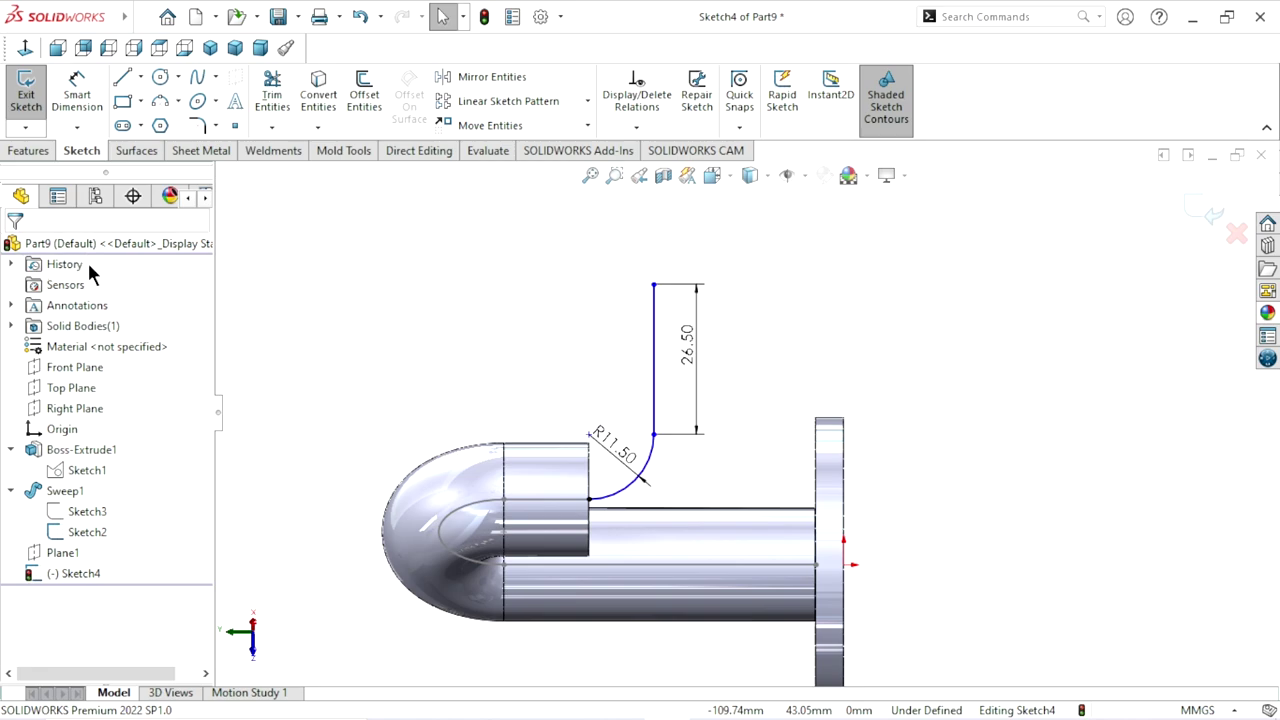
# Exit Sketch4 and orbit the model to an upright angled view
pyautogui.scroll(1, 600, 390)
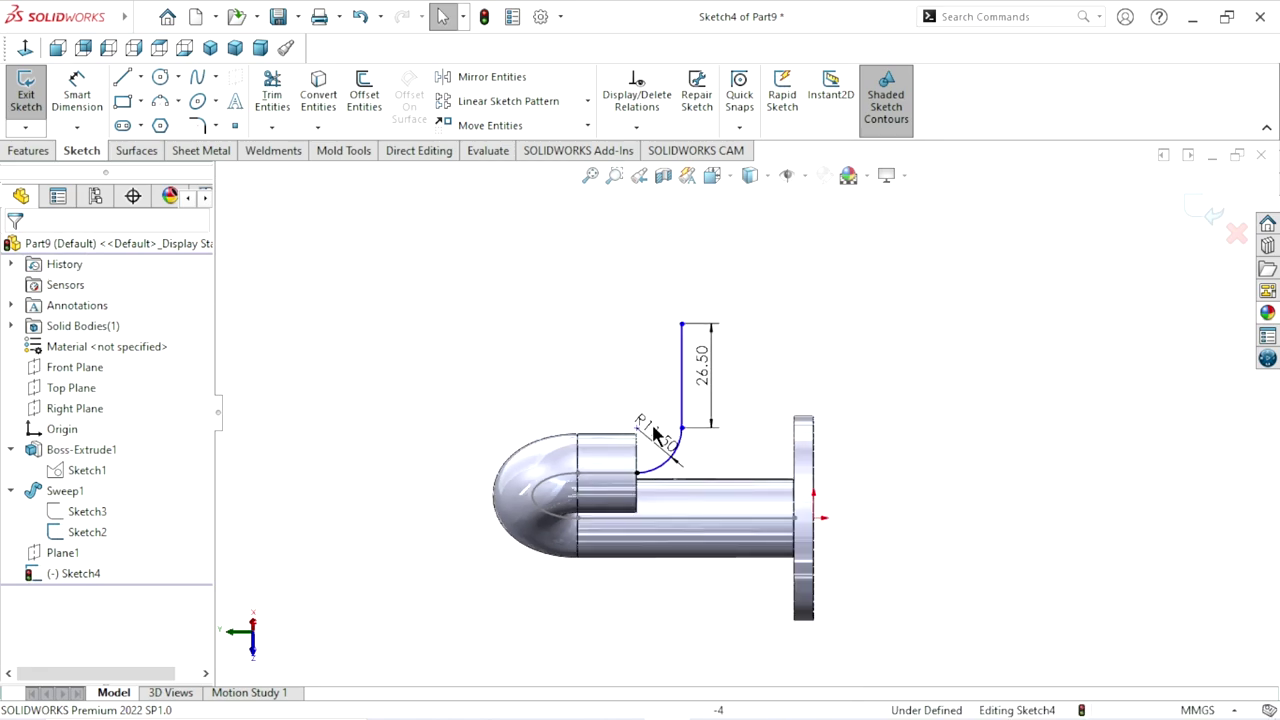
pyautogui.scroll(1, 742, 412)
pyautogui.click(1200, 222)
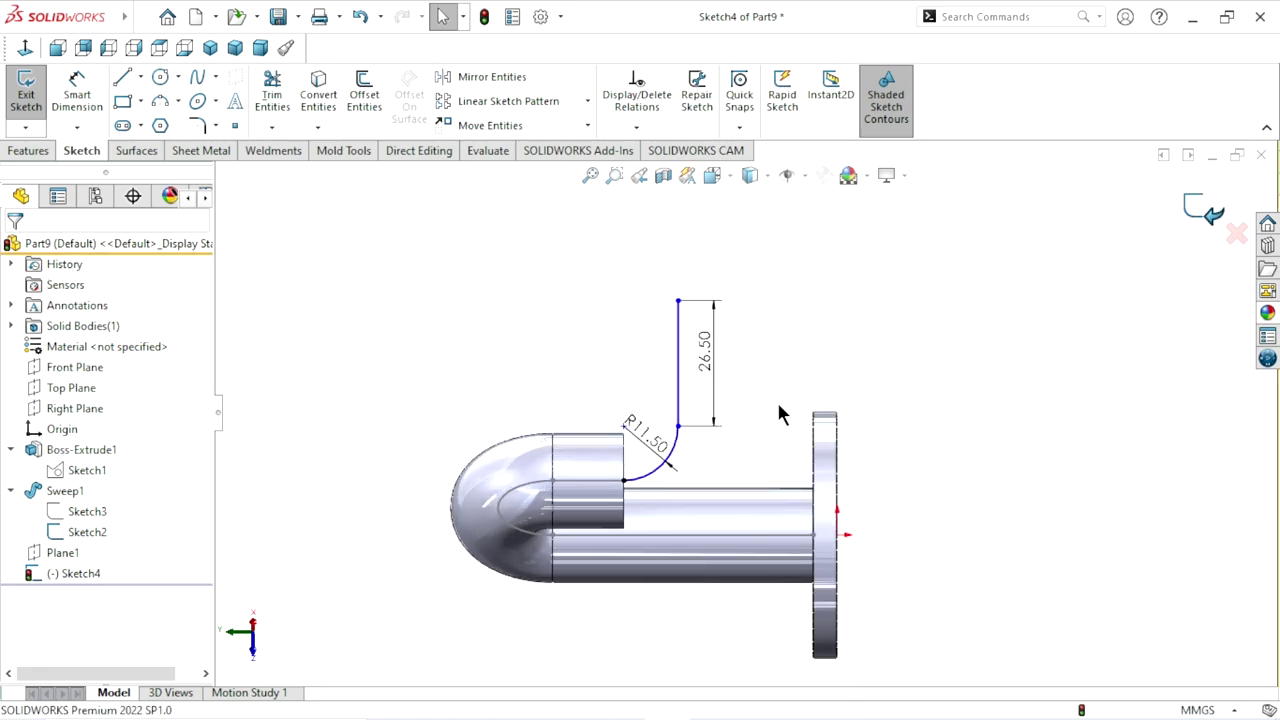
pyautogui.scroll(2, 785, 376)
pyautogui.moveTo(880, 391)
pyautogui.mouseDown(button='middle')
pyautogui.moveTo(838, 374)
pyautogui.moveTo(820, 534)
pyautogui.moveTo(889, 497)
pyautogui.moveTo(783, 483)
pyautogui.moveTo(822, 537)
pyautogui.mouseUp(button='middle')
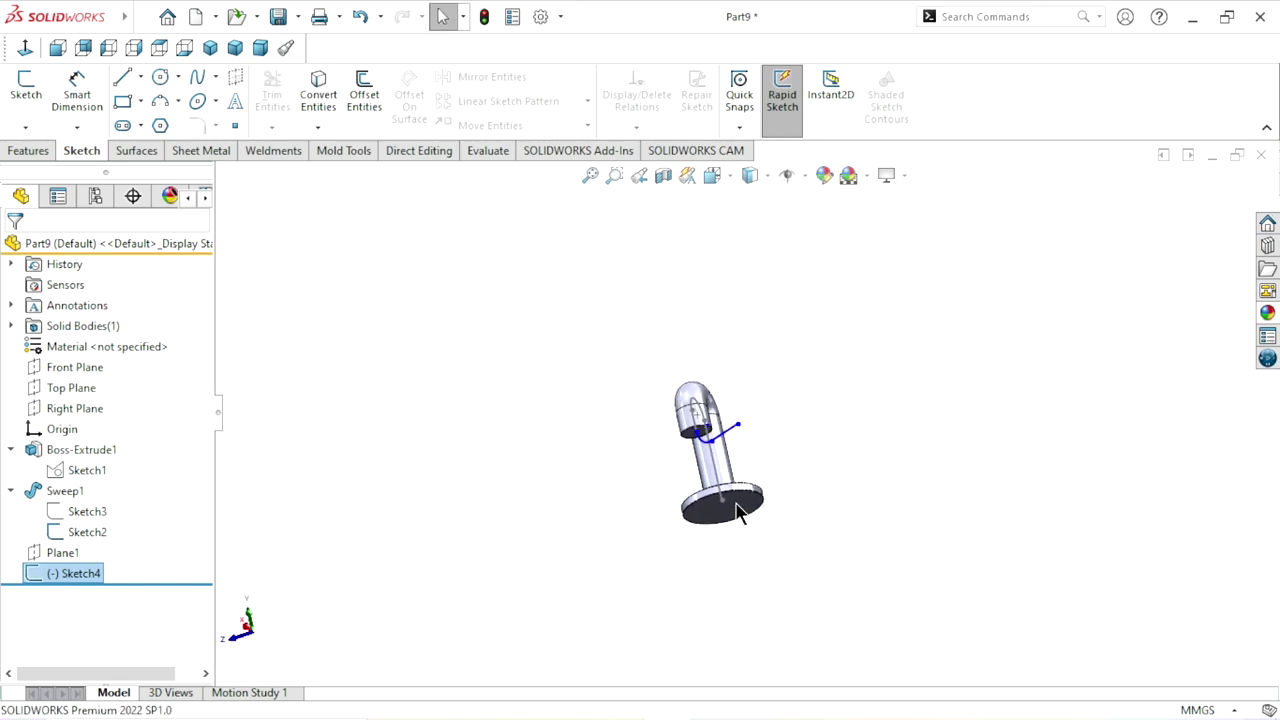
pyautogui.scroll(-1, 714, 443)
pyautogui.scroll(-2, 770, 415)
pyautogui.click(897, 460)
pyautogui.moveTo(897, 460)
pyautogui.mouseDown(button='middle')
pyautogui.moveTo(834, 374)
pyautogui.moveTo(849, 457)
pyautogui.moveTo(857, 437)
pyautogui.moveTo(813, 380)
pyautogui.mouseUp(button='middle')
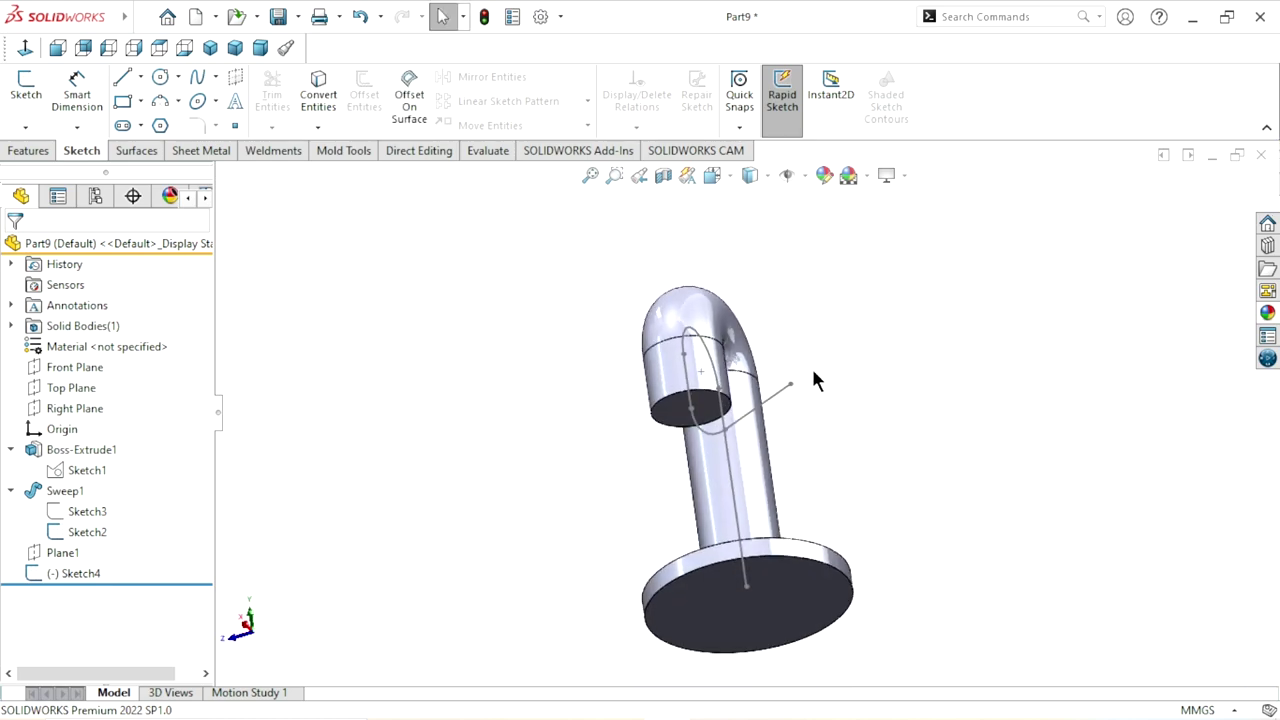
# Sweep the pipe's circular end edge along Sketch4 to create the Sweep2 branch tube
pyautogui.click(34, 151)
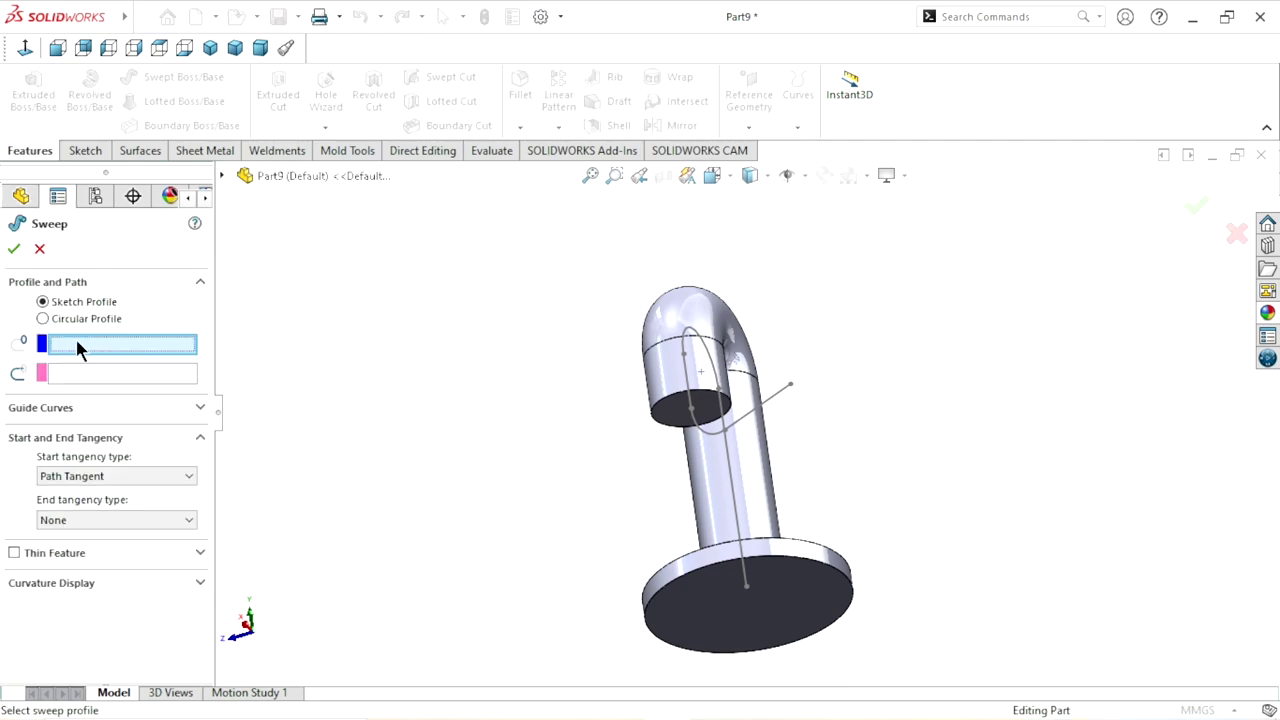
pyautogui.click(677, 401)
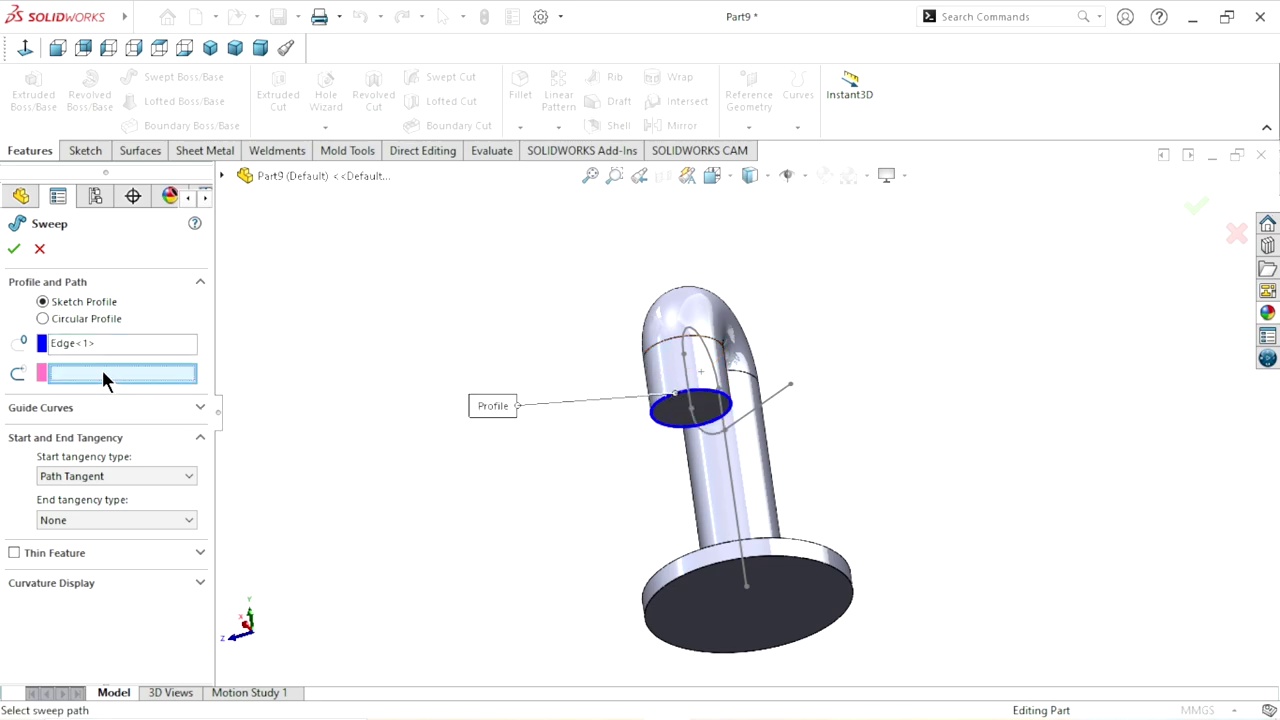
pyautogui.click(716, 443)
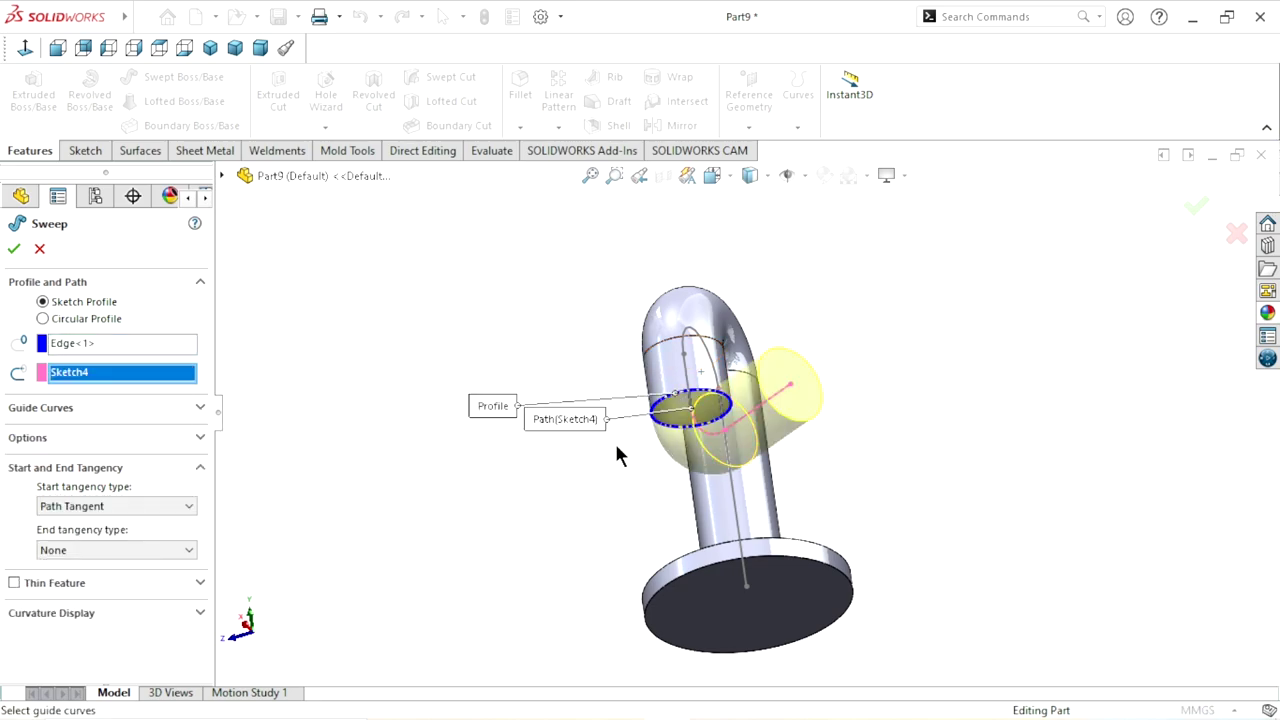
pyautogui.click(15, 256)
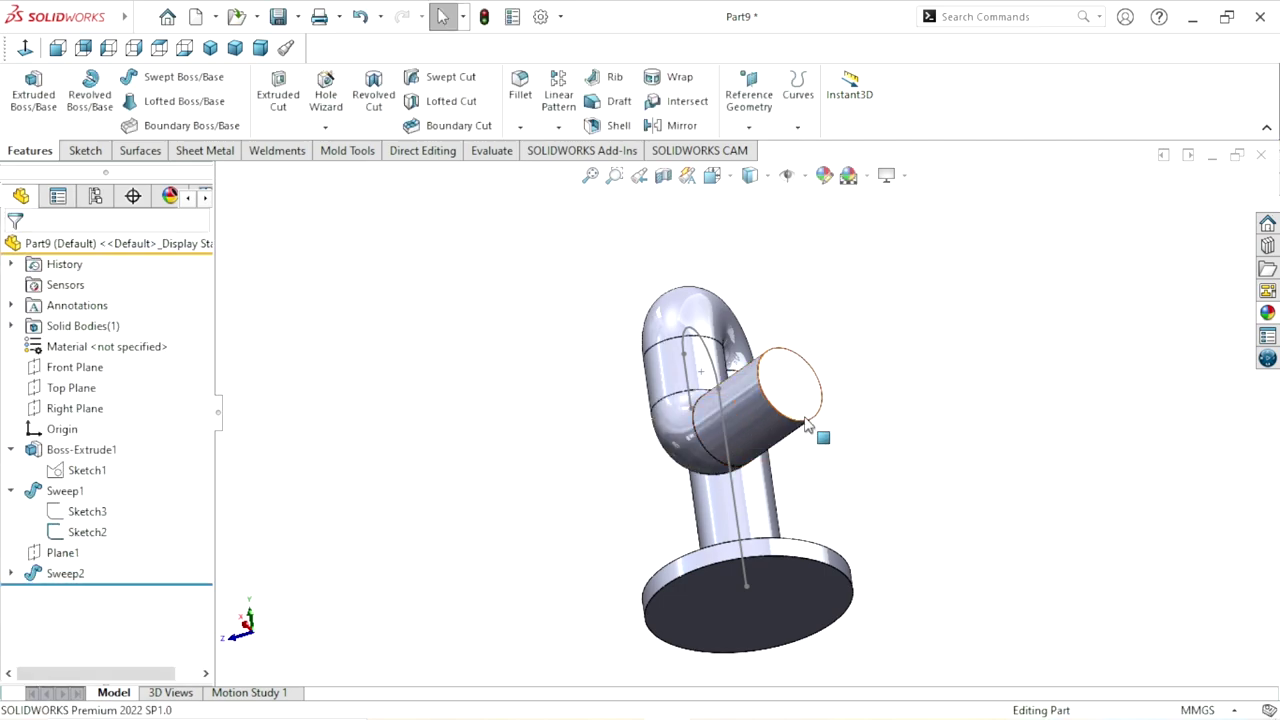
# Hide the Sketch2 path sketch and orbit to the branch tube's end face
pyautogui.click(735, 490)
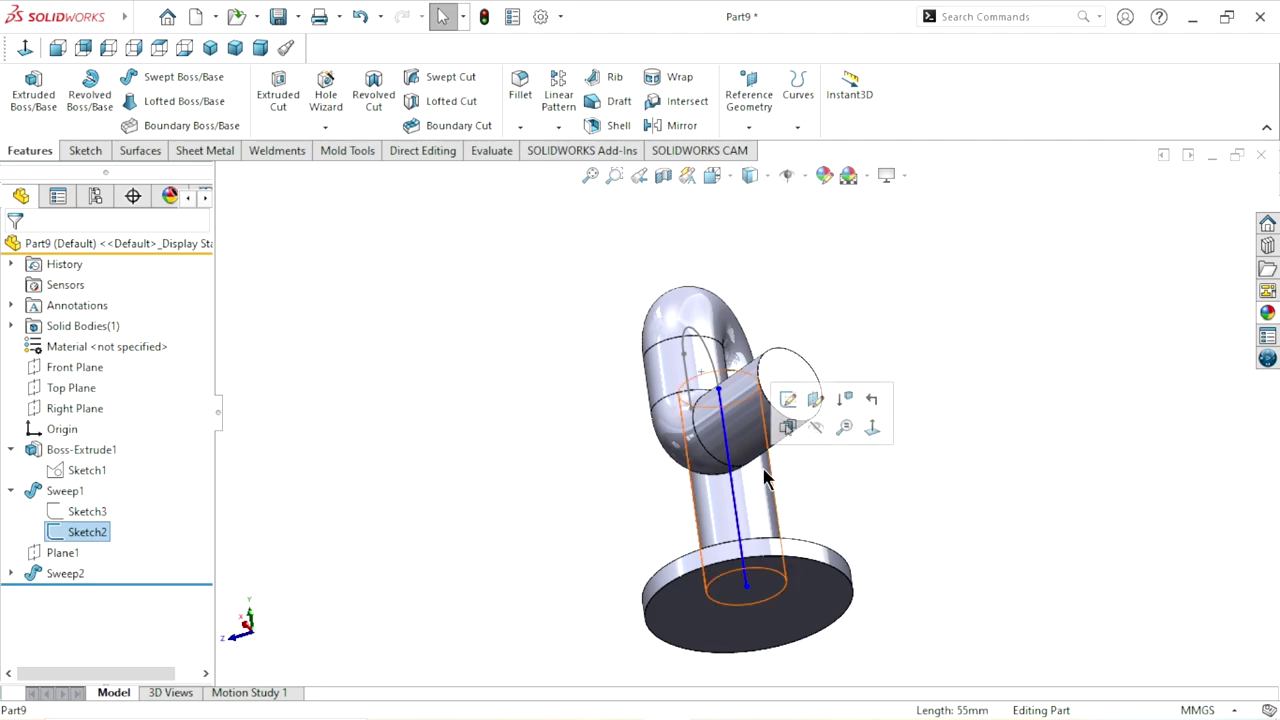
pyautogui.click(817, 426)
pyautogui.press('z')
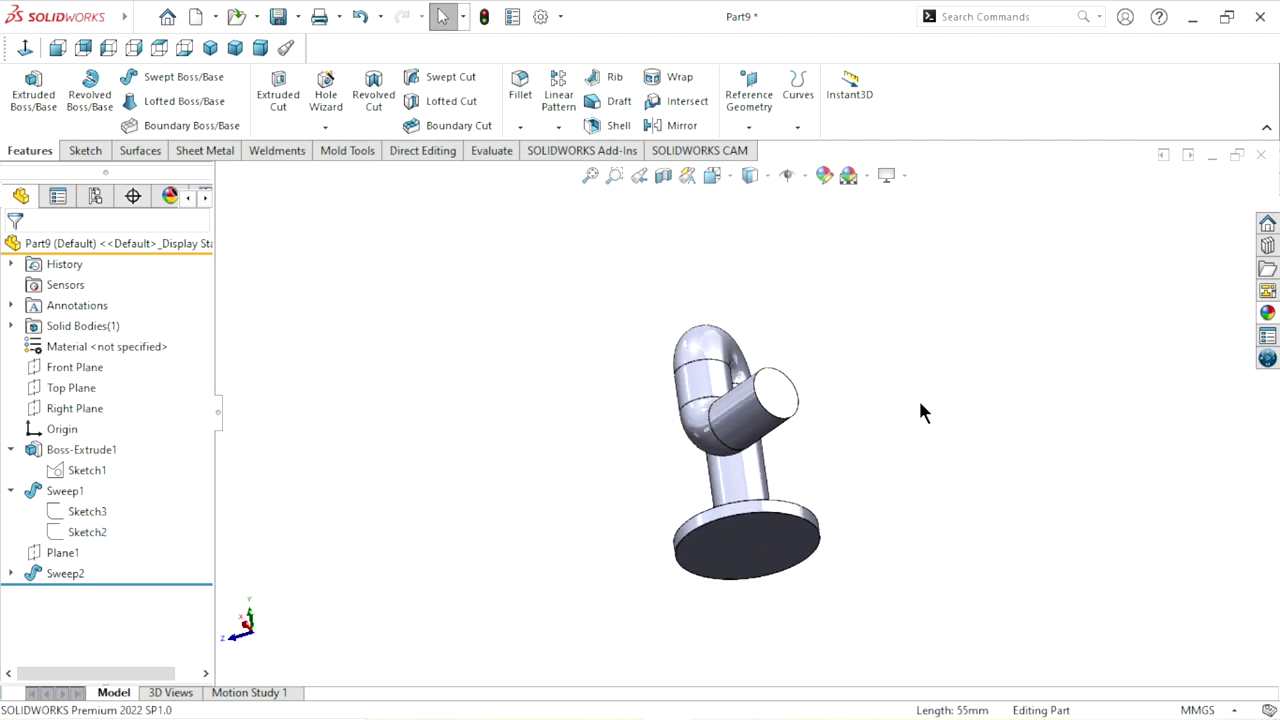
pyautogui.moveTo(918, 397); pyautogui.dragTo(829, 503, button='middle')
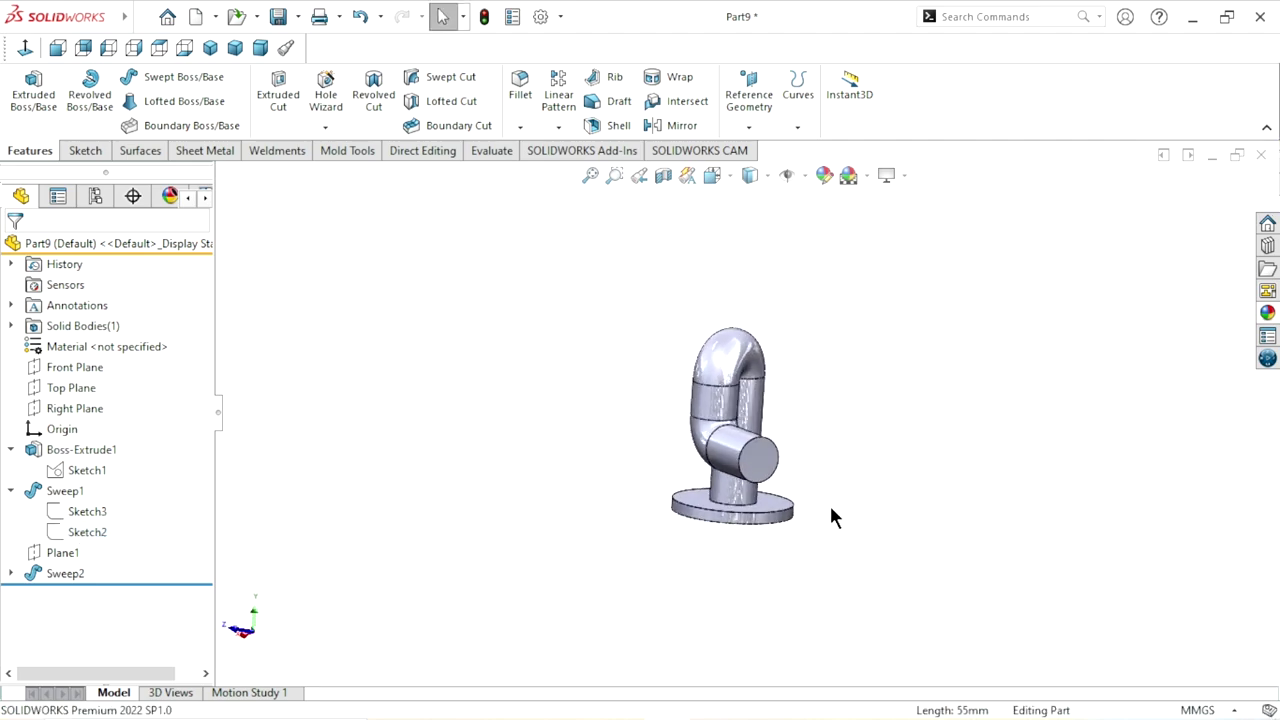
pyautogui.scroll(-4, 782, 439)
pyautogui.moveTo(763, 422)
pyautogui.mouseDown(button='middle')
pyautogui.moveTo(801, 431)
pyautogui.moveTo(704, 434)
pyautogui.mouseUp(button='middle')
# Start Sketch5 on the branch tube's end face, viewed Normal To
pyautogui.click(706, 435)
pyautogui.click(772, 382)
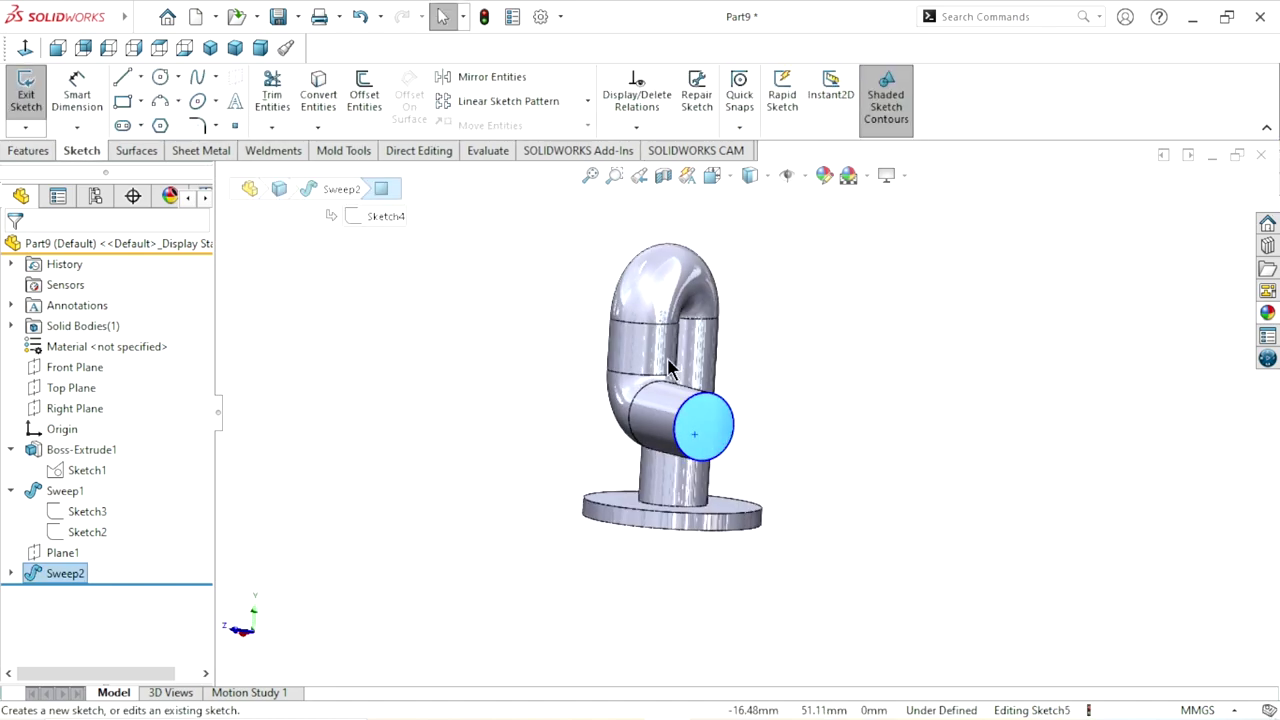
pyautogui.click(24, 48)
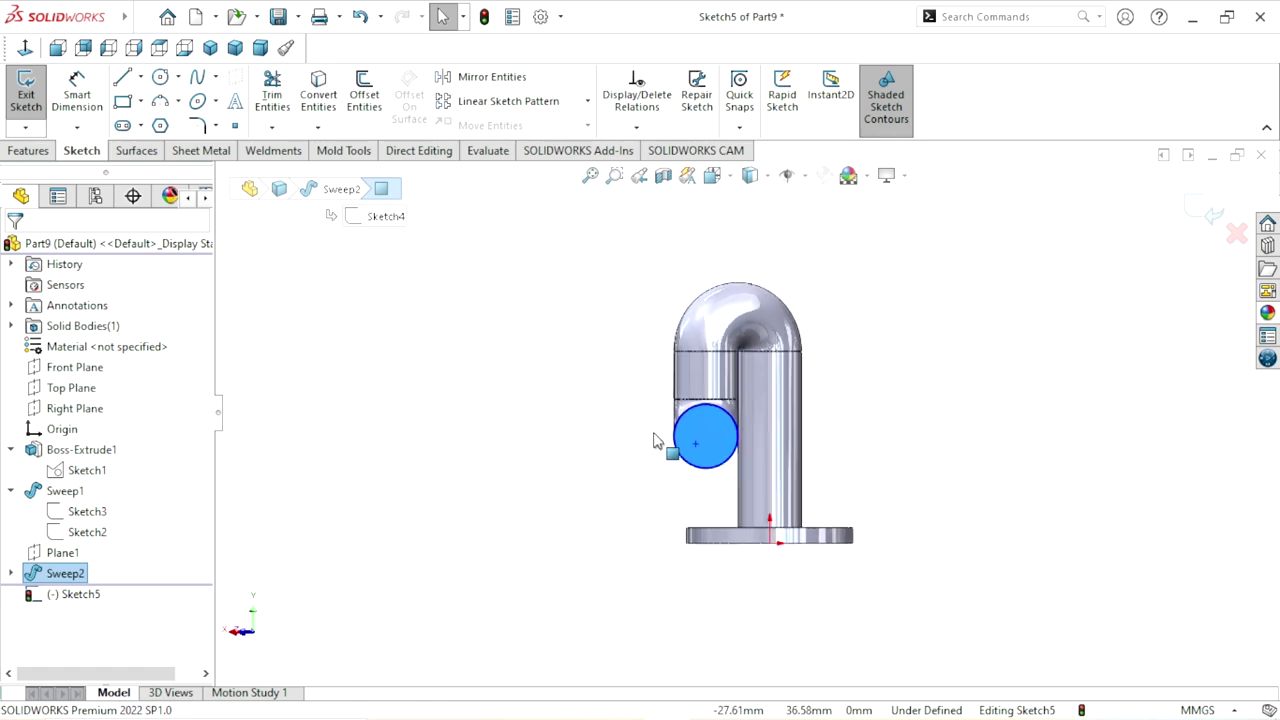
pyautogui.scroll(-2, 755, 437)
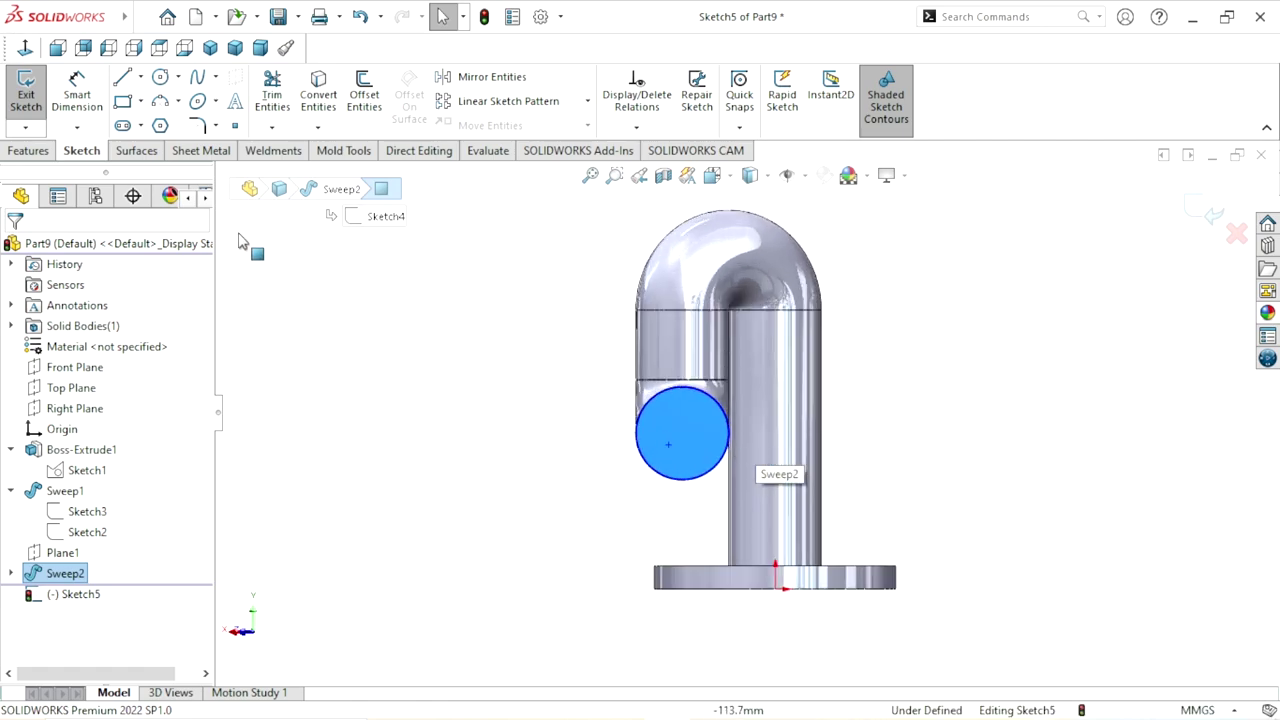
# Sketch three concentric circles on the tube end's shared centre, the last one small
pyautogui.click(158, 75)
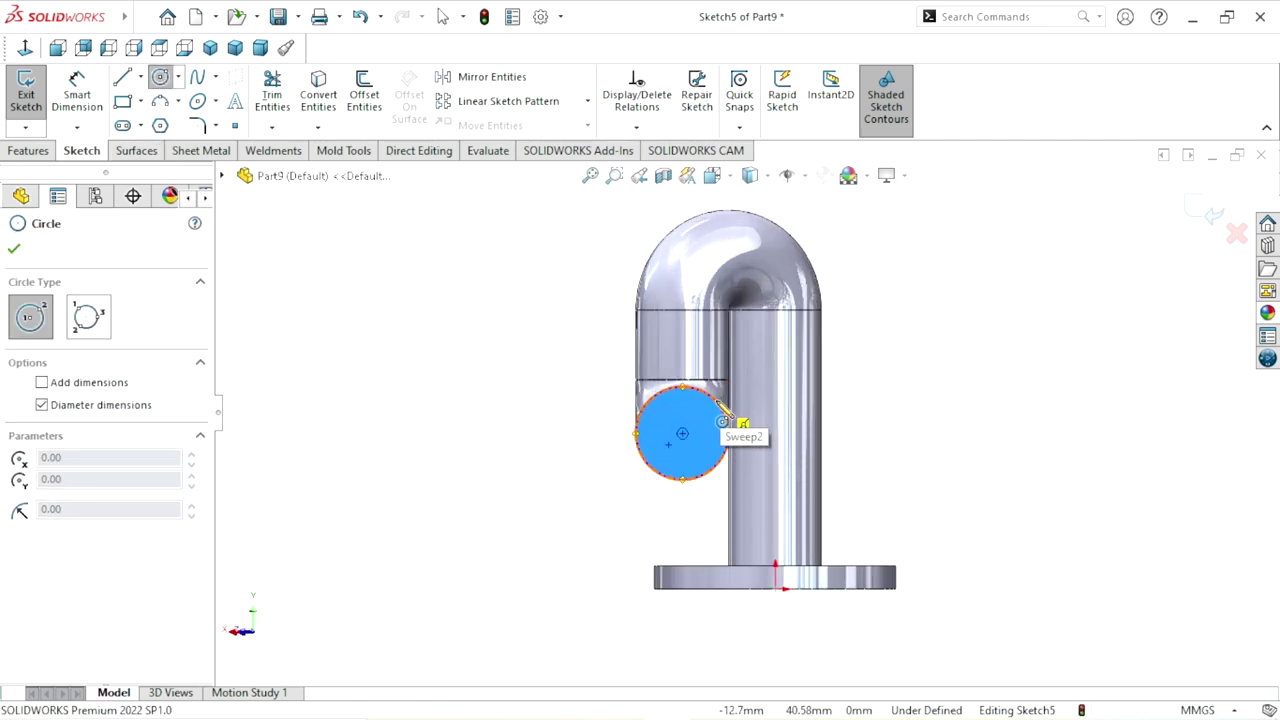
pyautogui.click(682, 432)
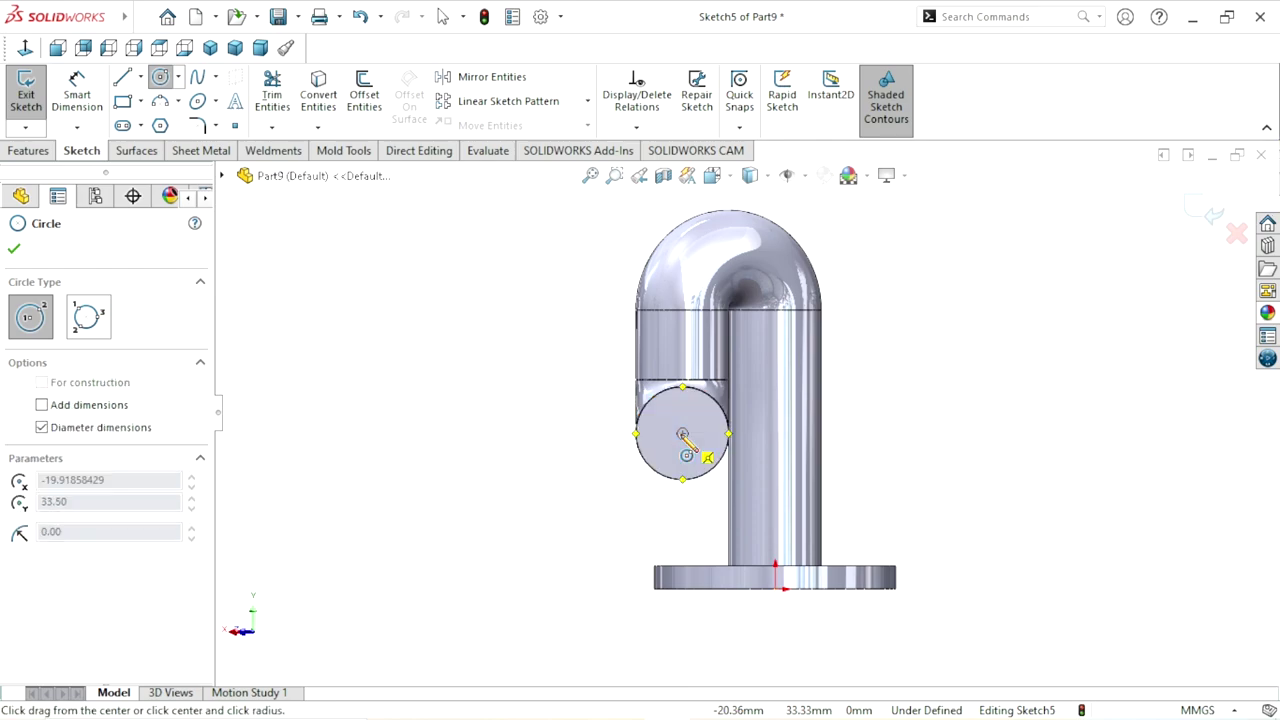
pyautogui.click(786, 410)
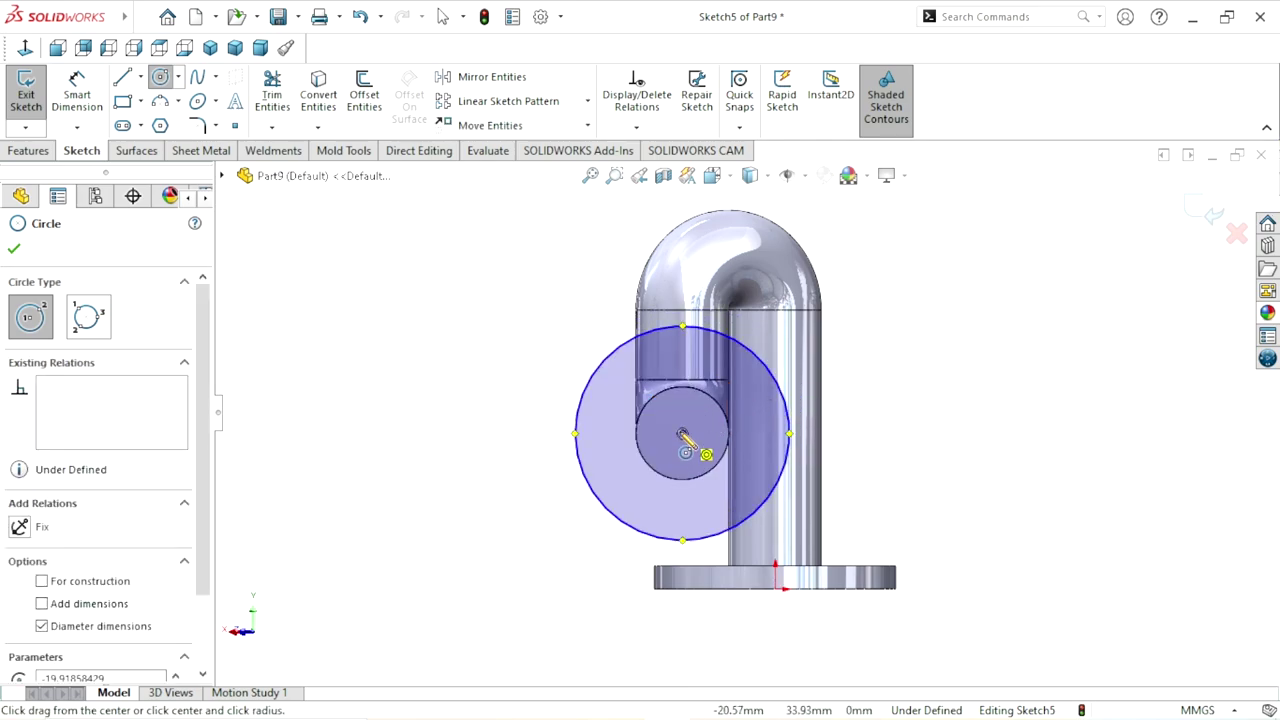
pyautogui.click(682, 432)
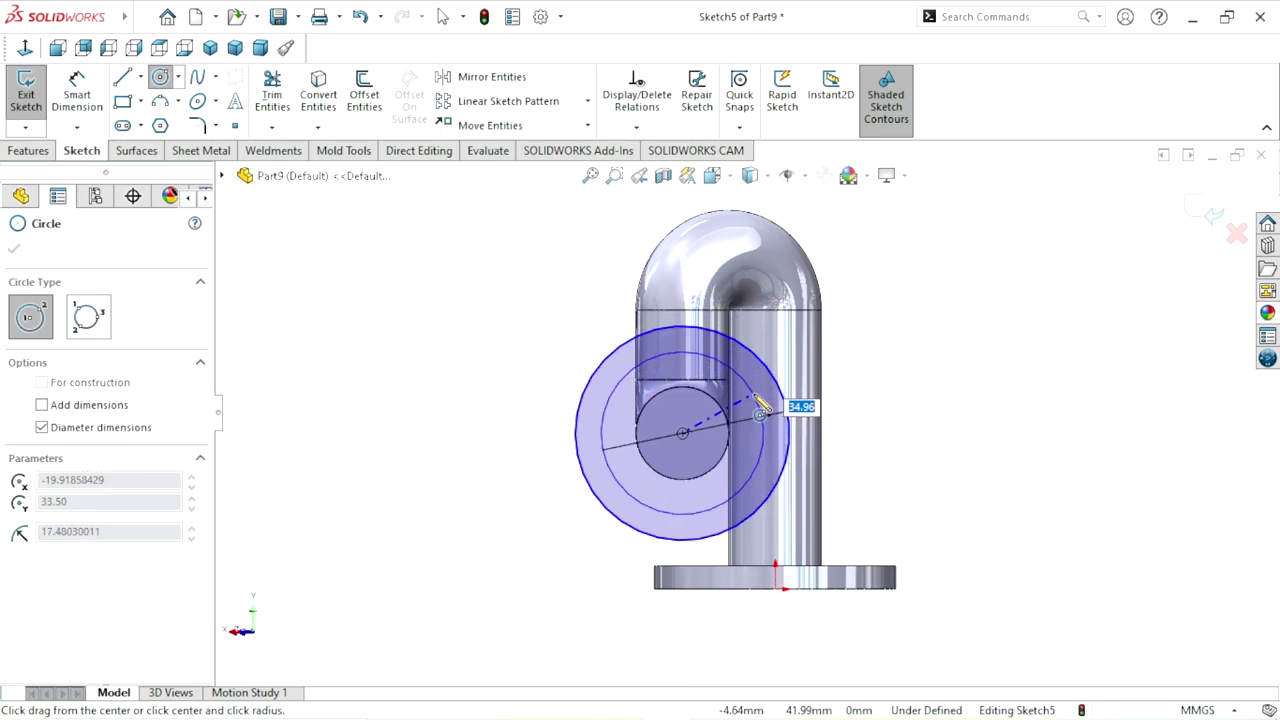
pyautogui.click(760, 410)
pyautogui.click(760, 410)
pyautogui.click(682, 432)
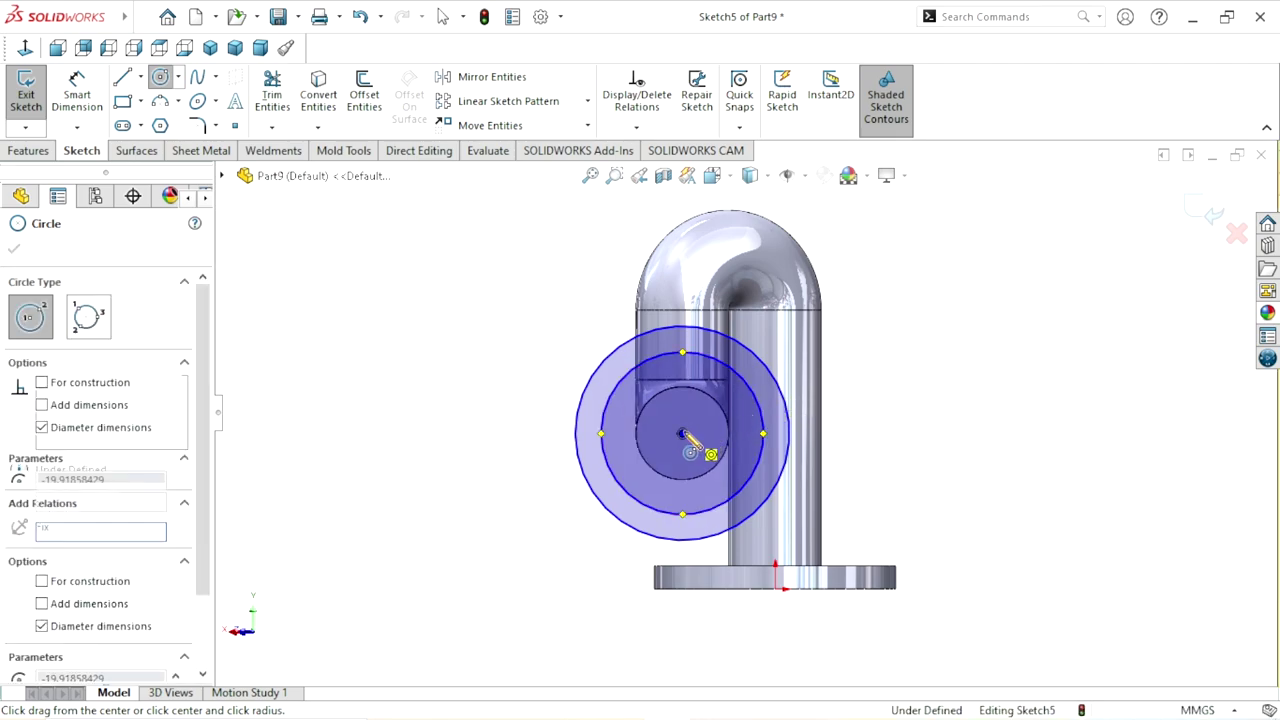
pyautogui.click(714, 430)
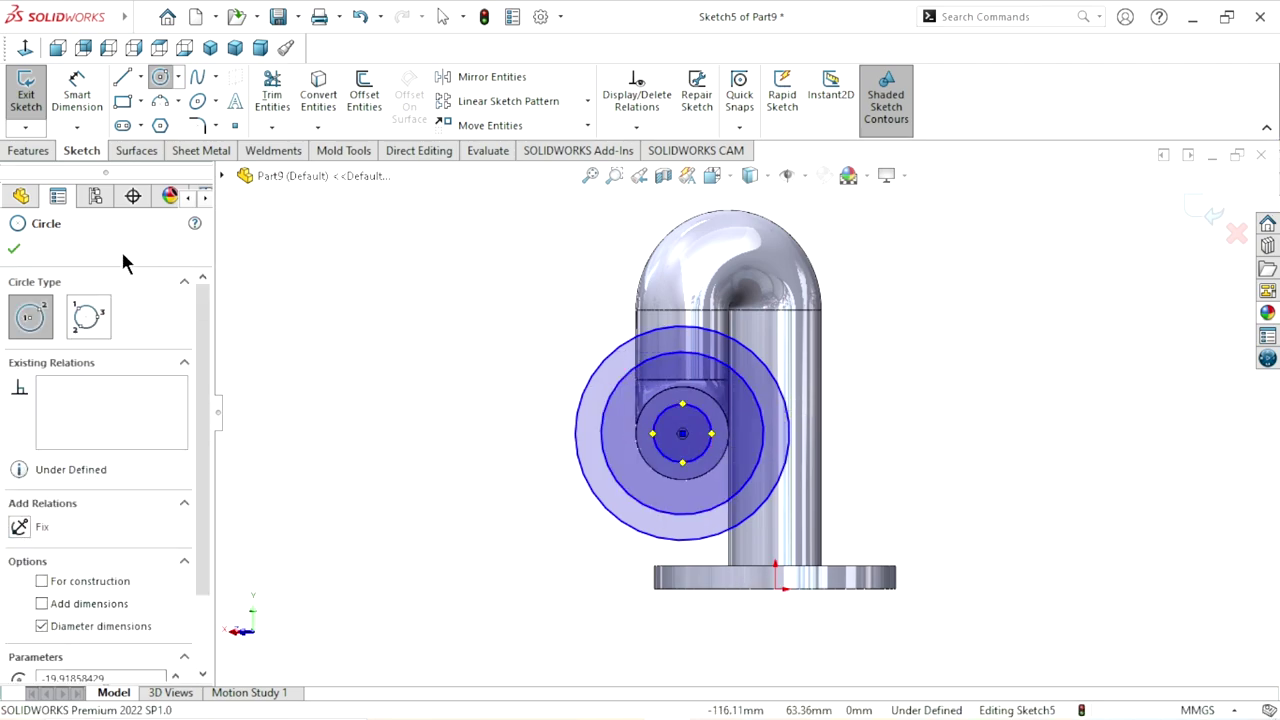
pyautogui.click(14, 251)
# Dimension the outer circle to a 52 mm diameter
pyautogui.click(79, 106)
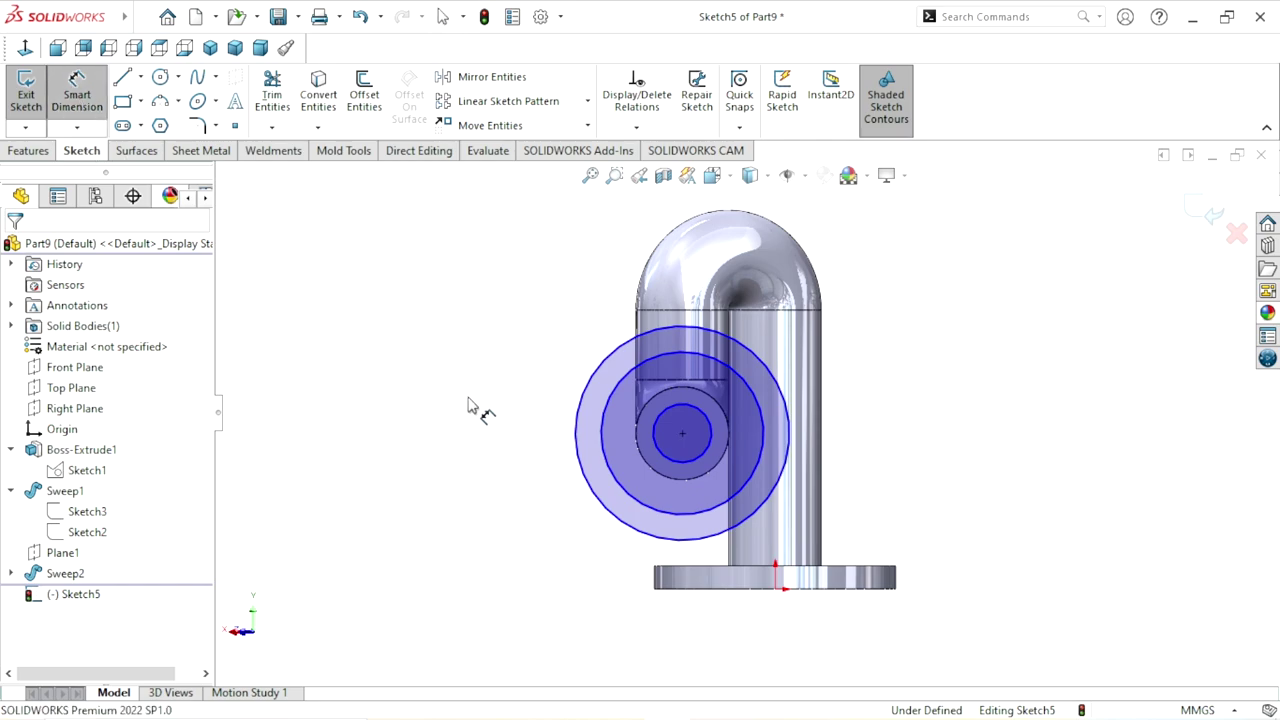
pyautogui.click(520, 415)
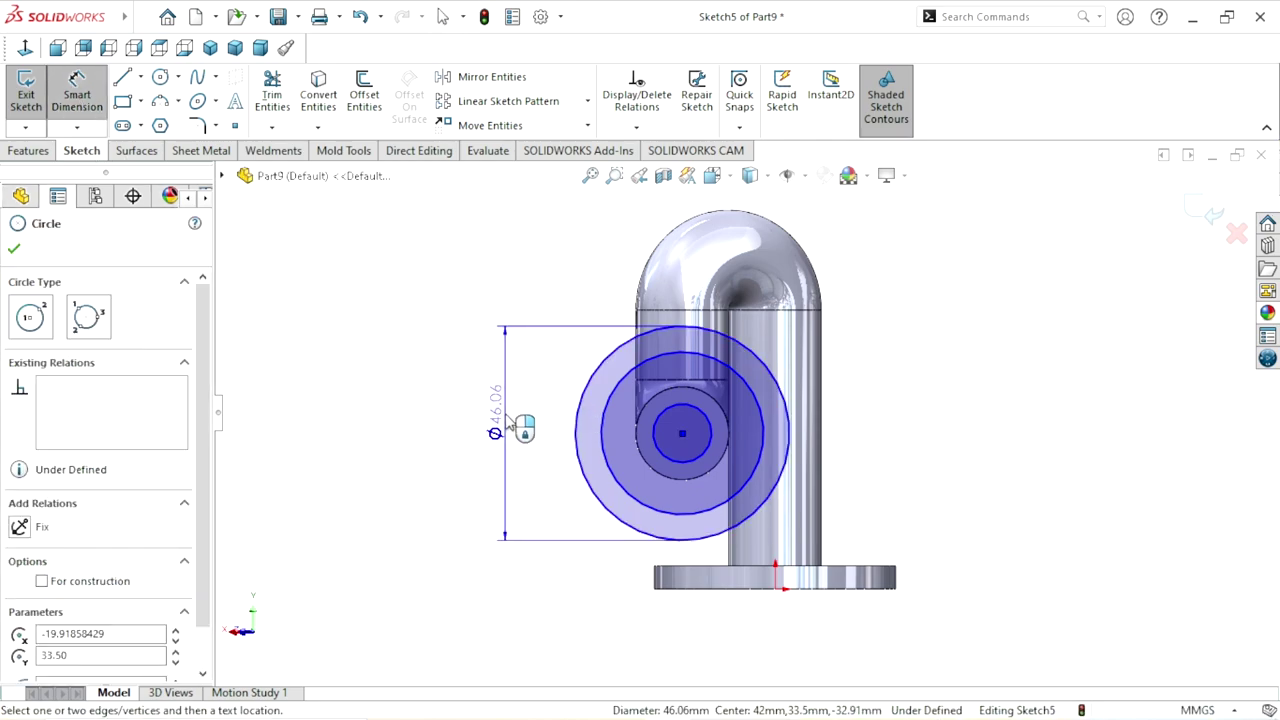
pyautogui.click(510, 425)
pyautogui.click(510, 425)
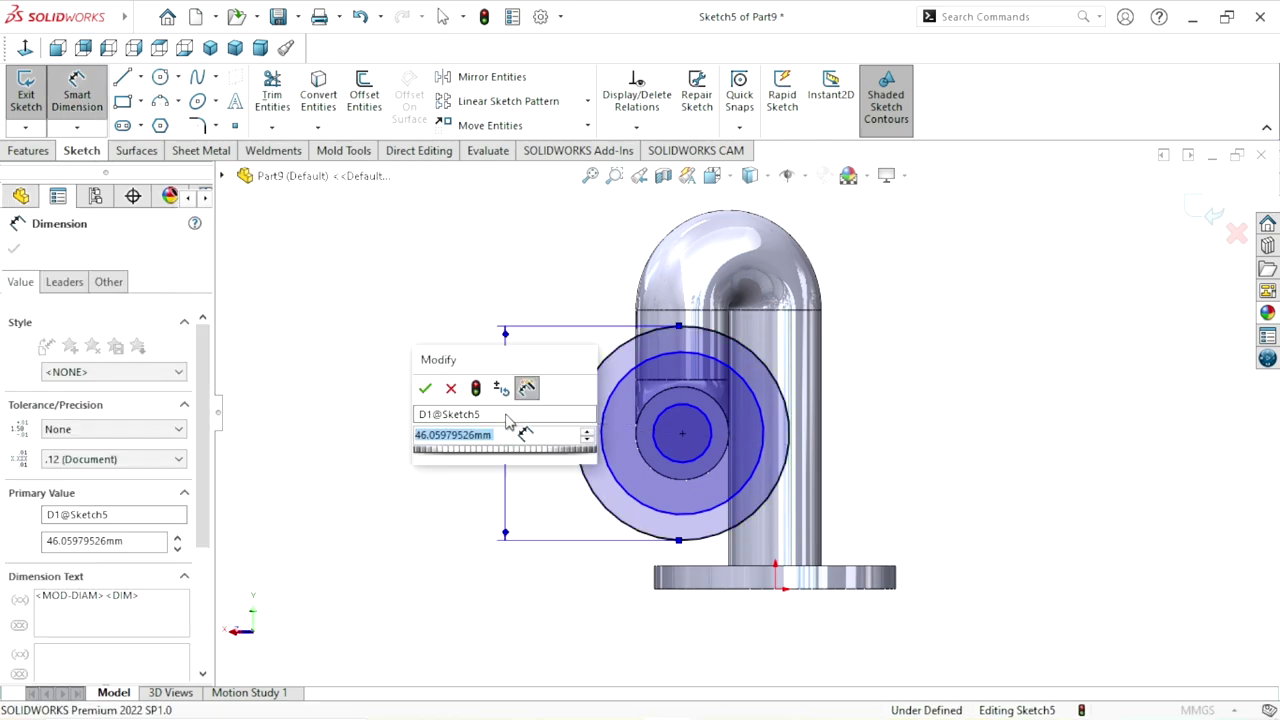
pyautogui.write('52')
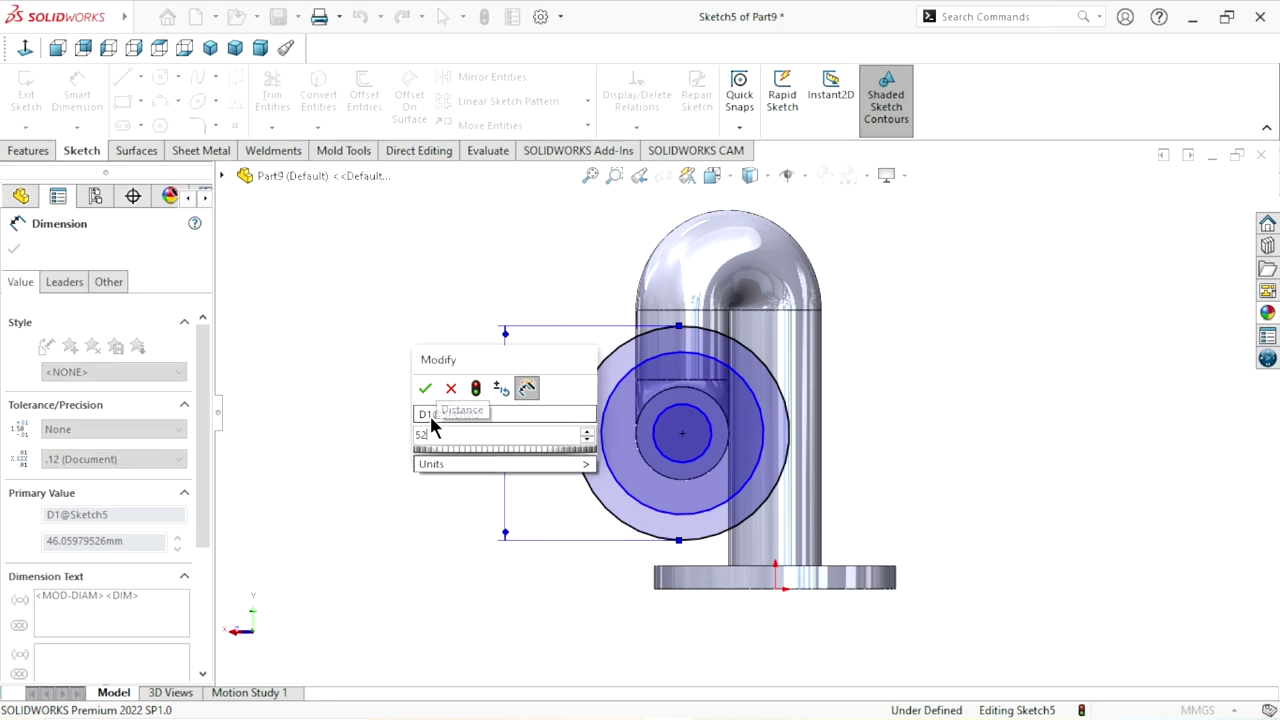
pyautogui.click(425, 388)
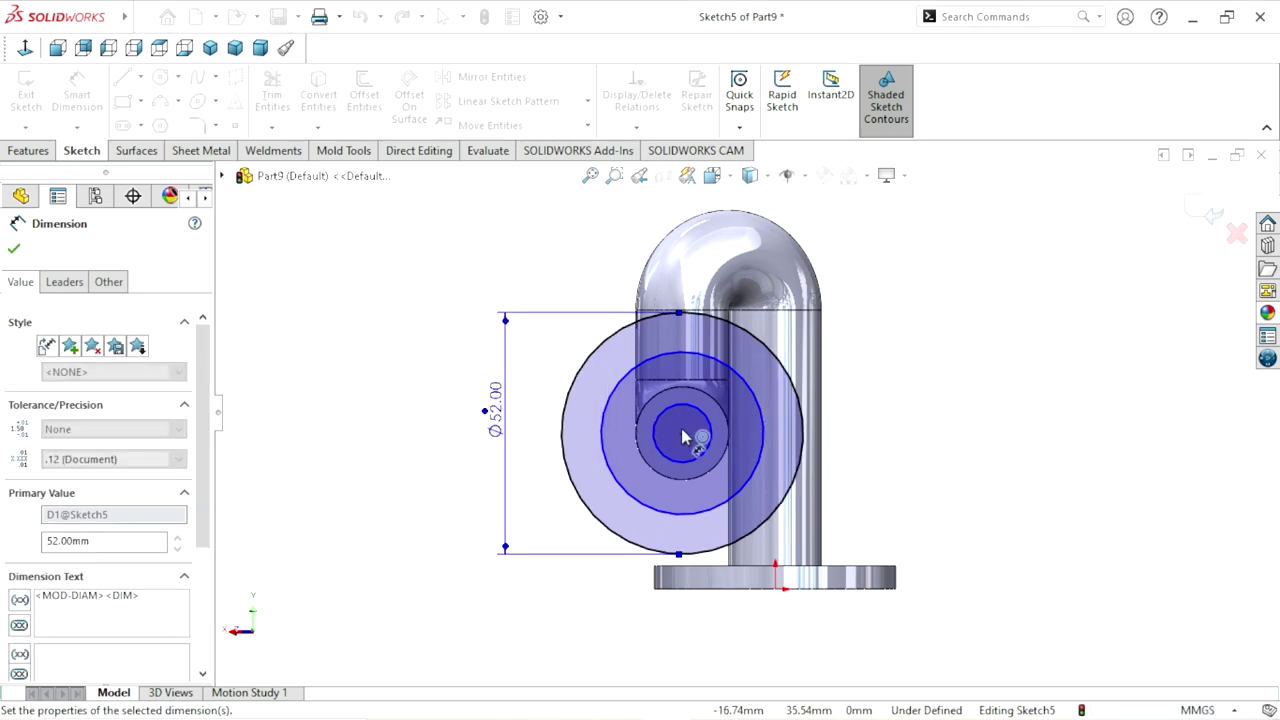
# Dimension the middle and inner circles to 40 mm and 15 mm diameters
pyautogui.click(603, 433)
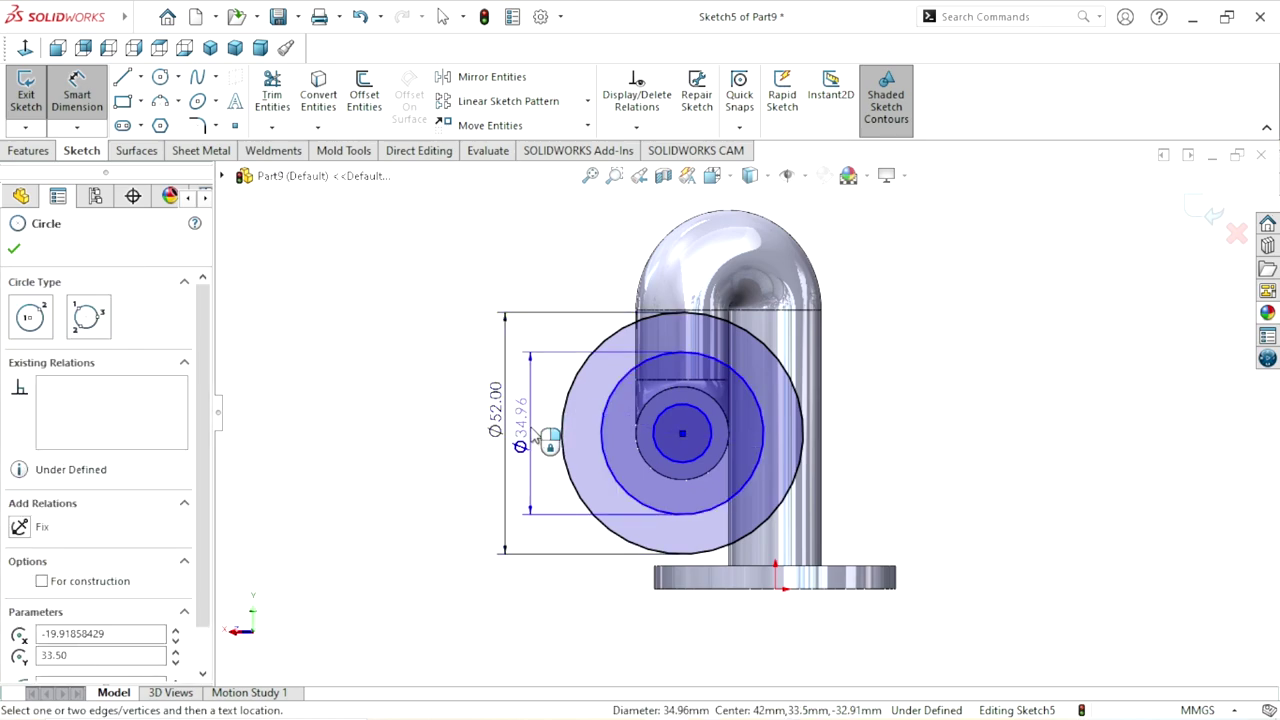
pyautogui.click(537, 435)
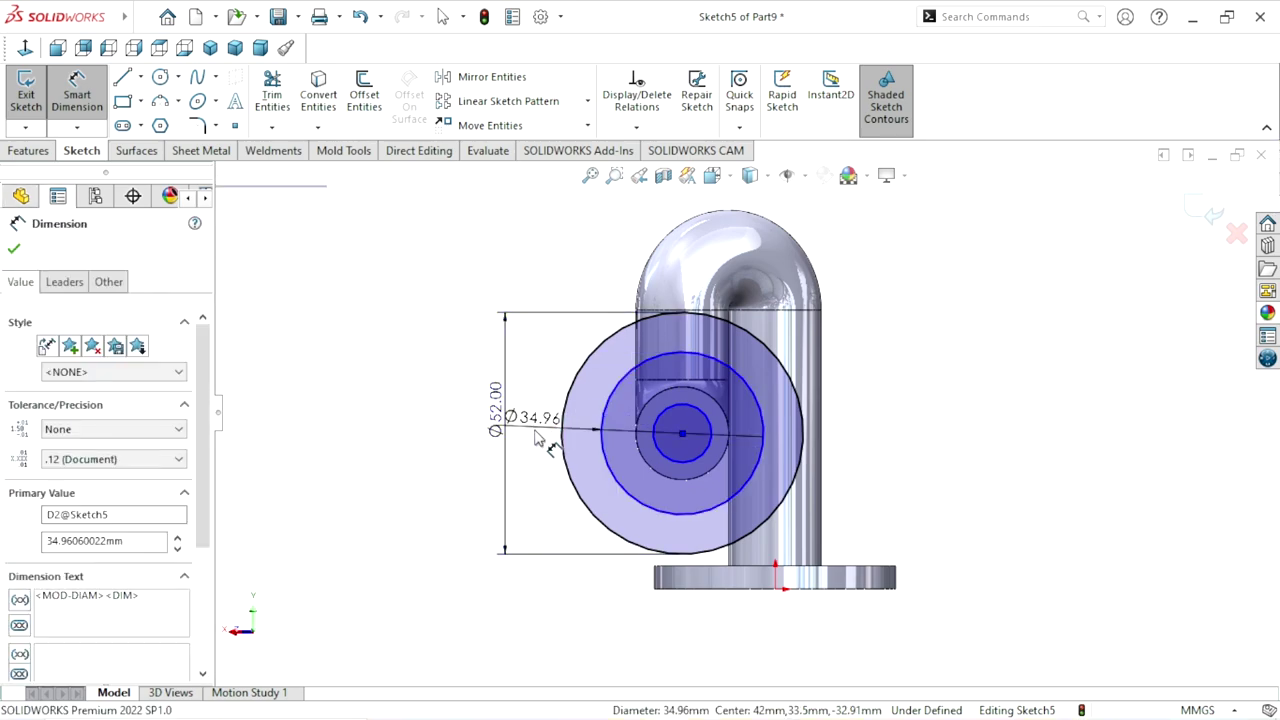
pyautogui.write('40')
pyautogui.click(451, 403)
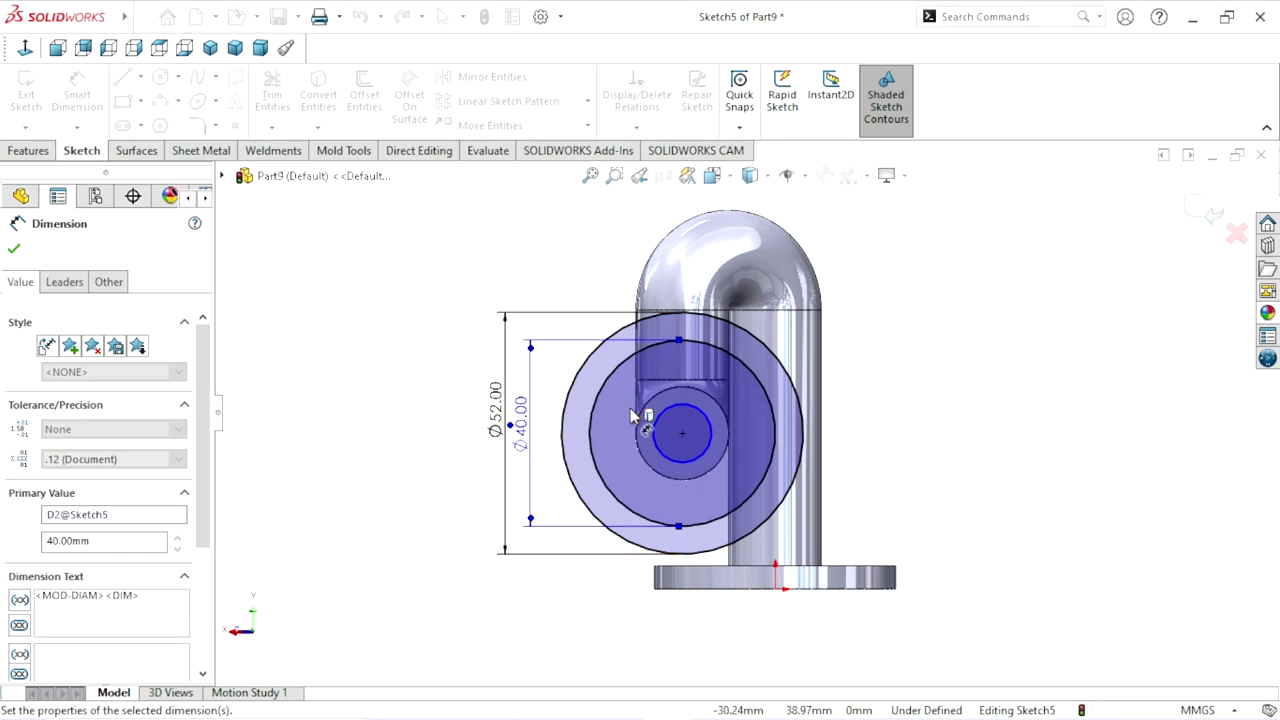
pyautogui.click(708, 431)
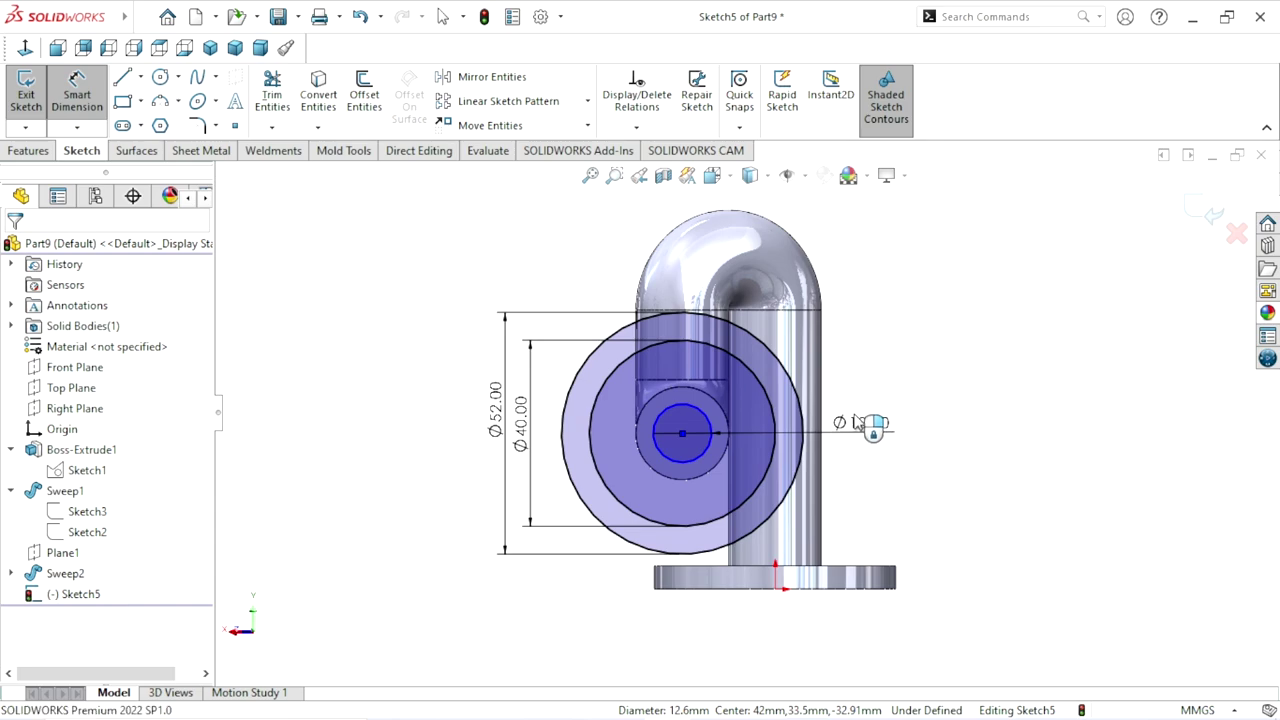
pyautogui.click(857, 423)
pyautogui.write('15')
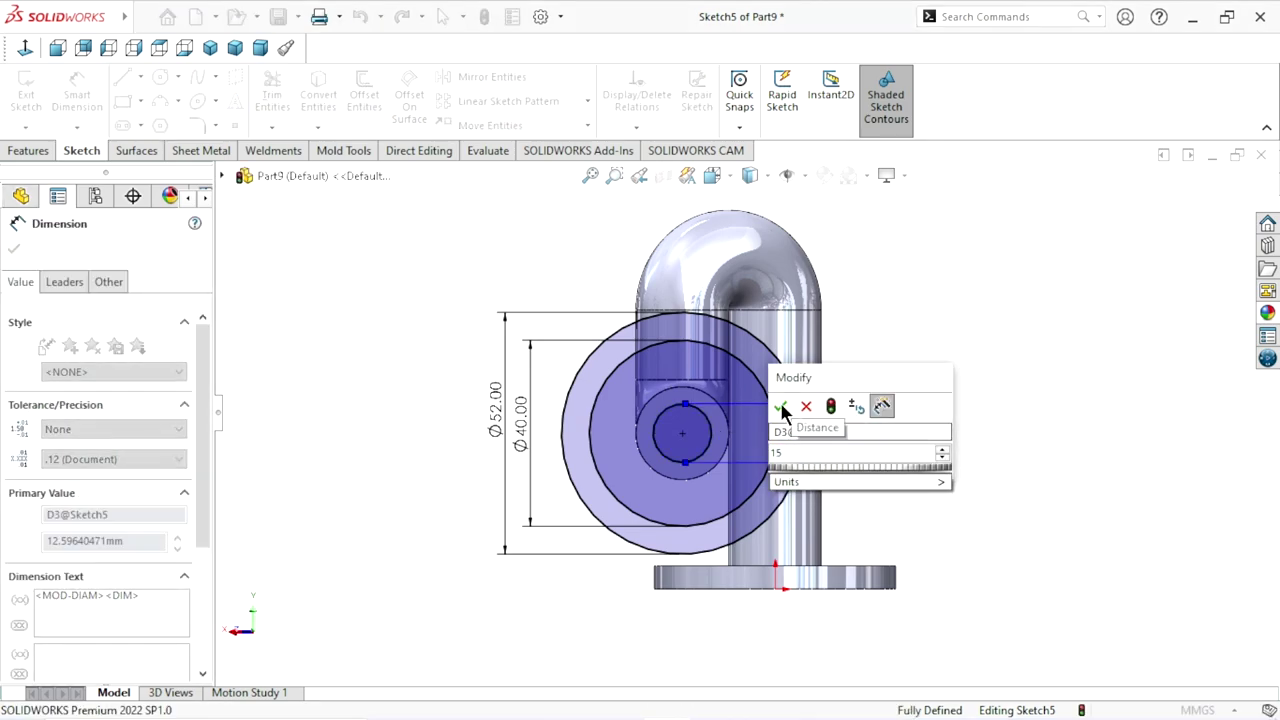
pyautogui.click(782, 406)
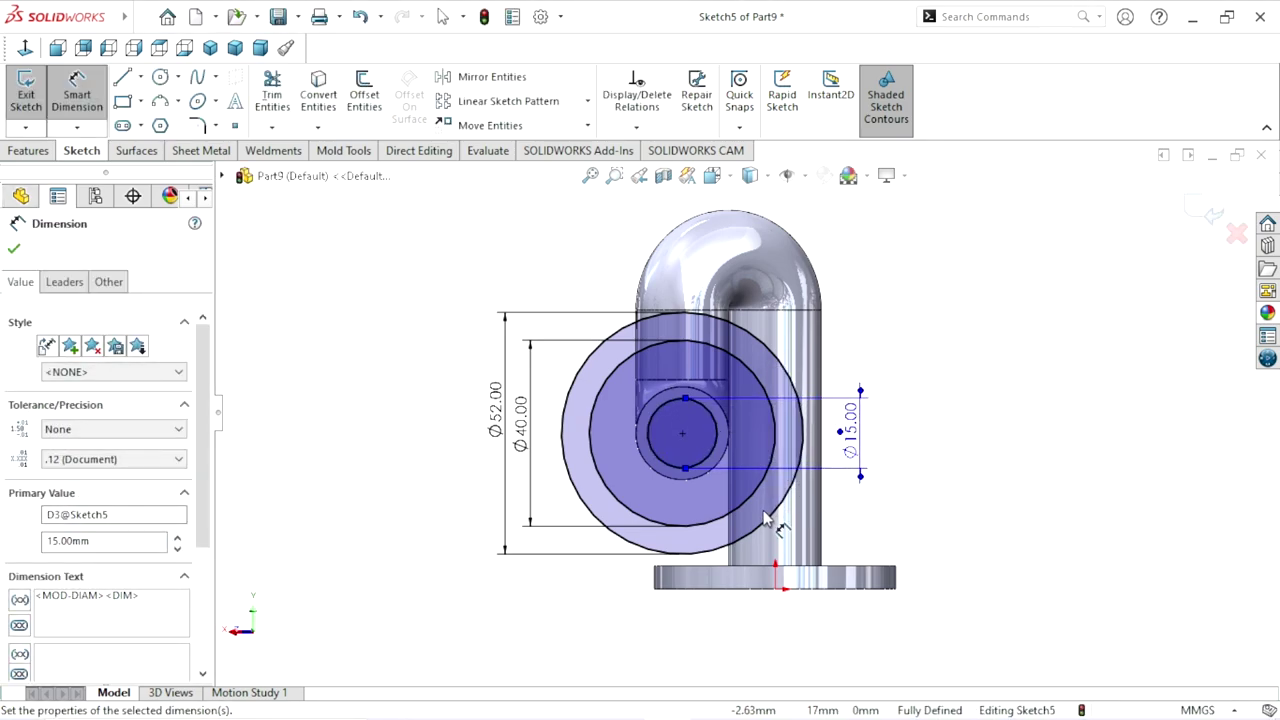
pyautogui.scroll(1, 765, 518)
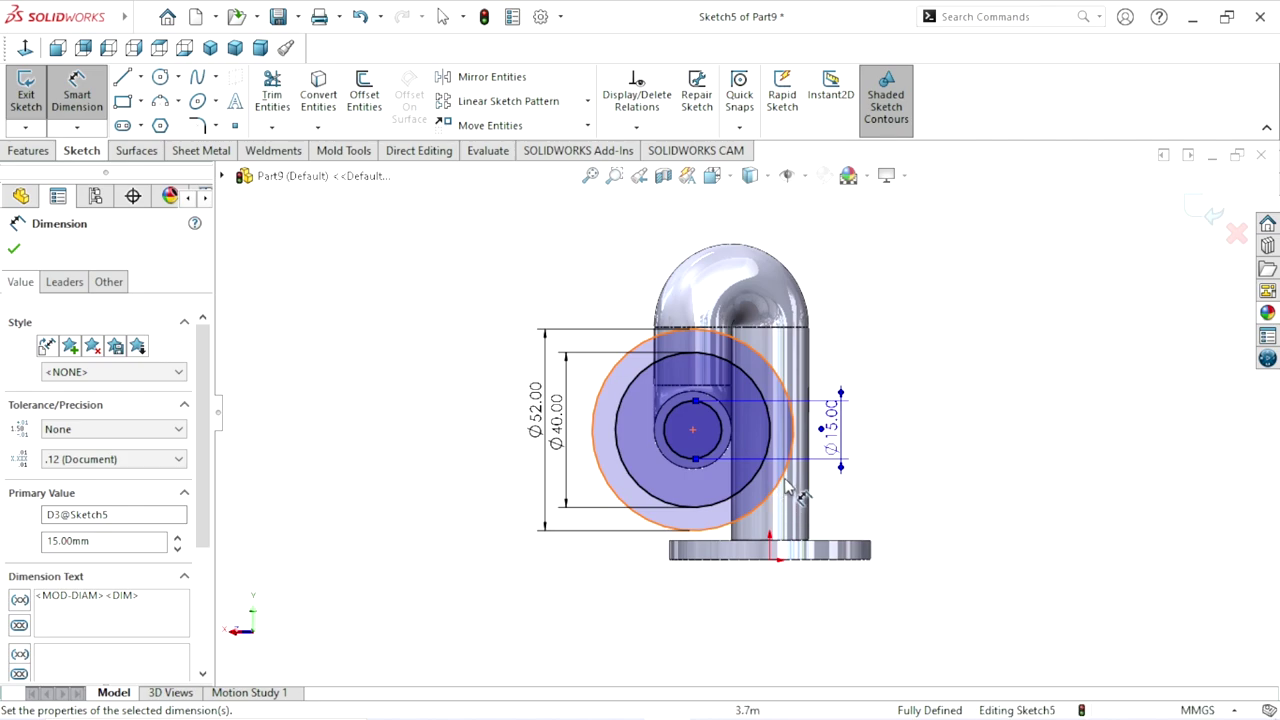
pyautogui.click(16, 252)
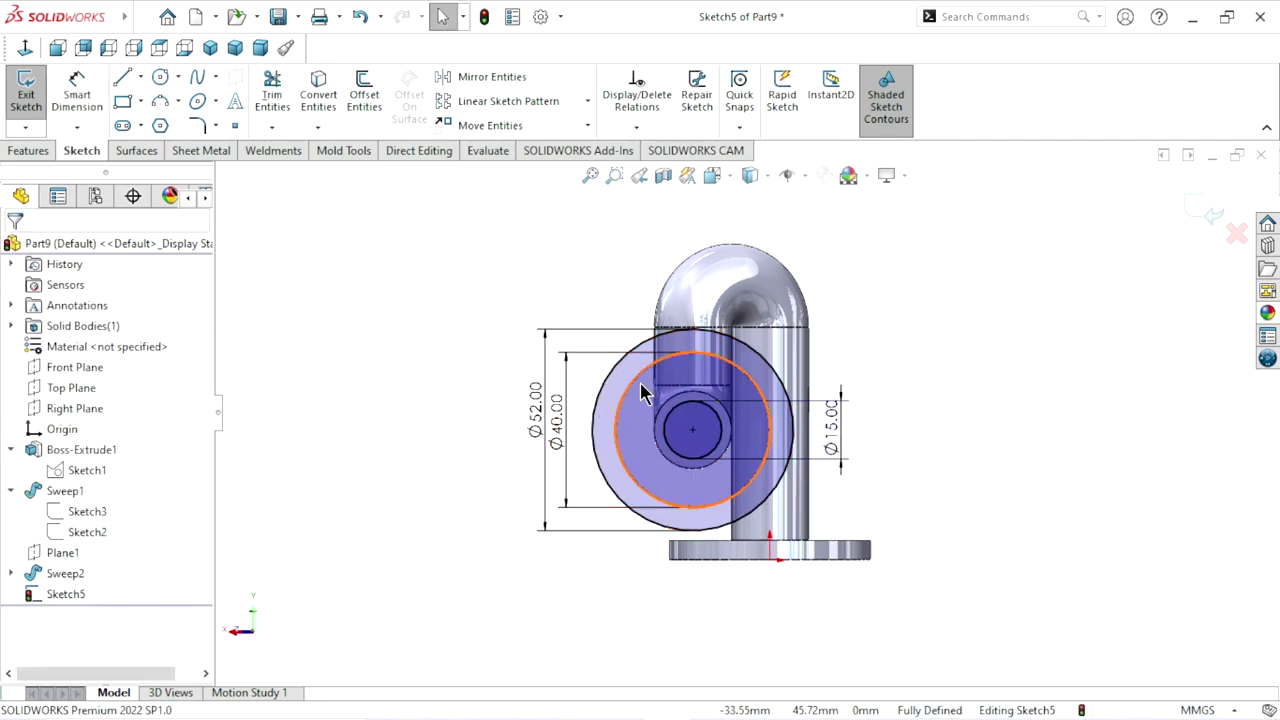
# Convert the 40 mm circle to construction geometry
pyautogui.click(641, 385)
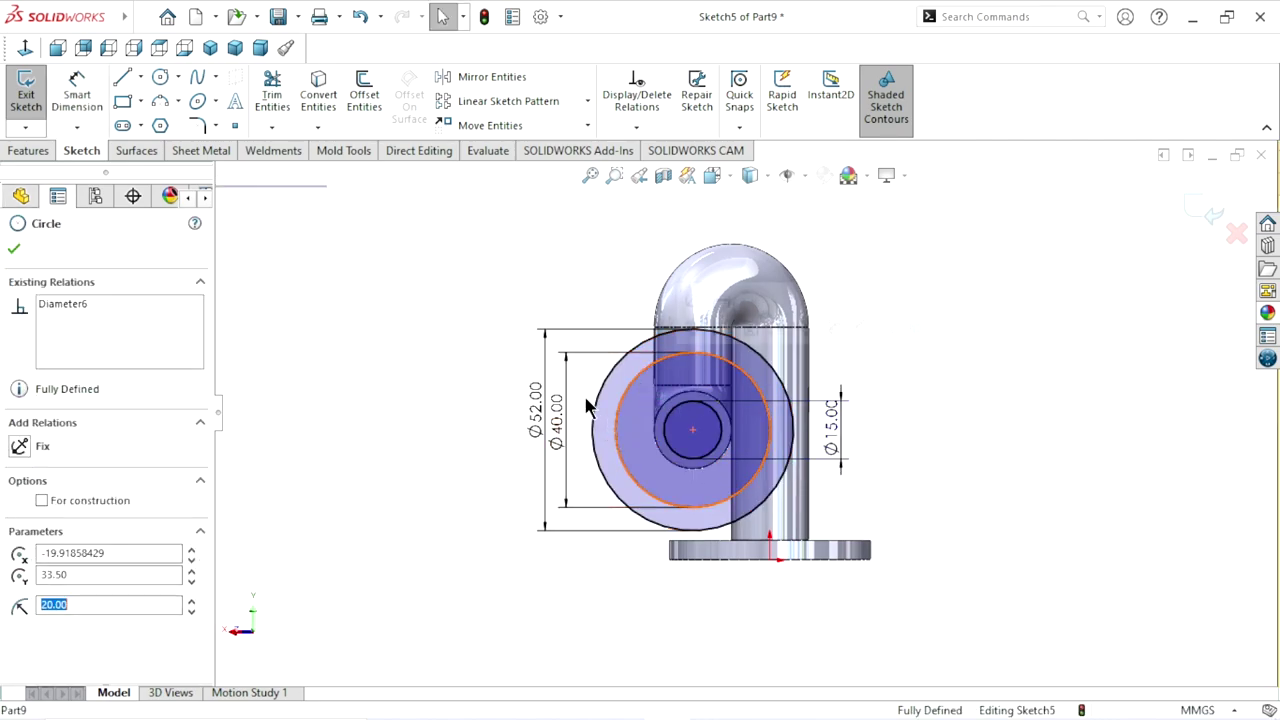
pyautogui.click(41, 501)
pyautogui.click(14, 250)
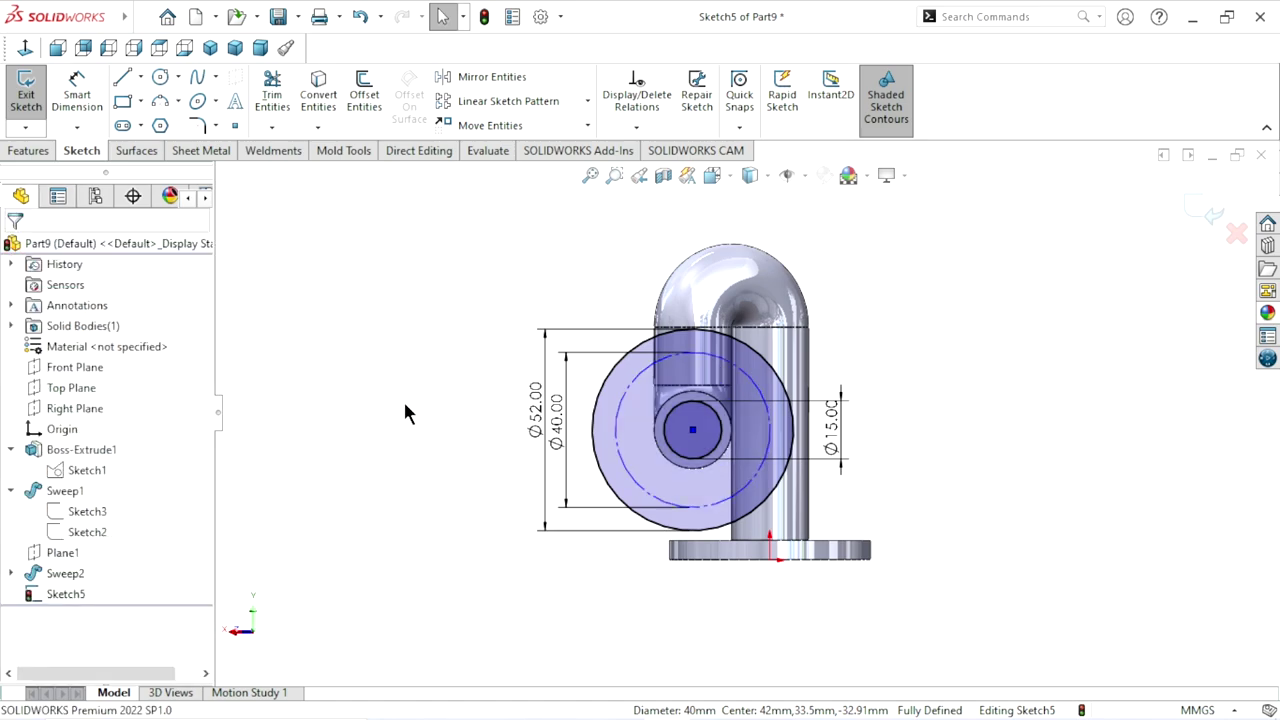
pyautogui.press('z')
pyautogui.scroll(-1, 645, 452)
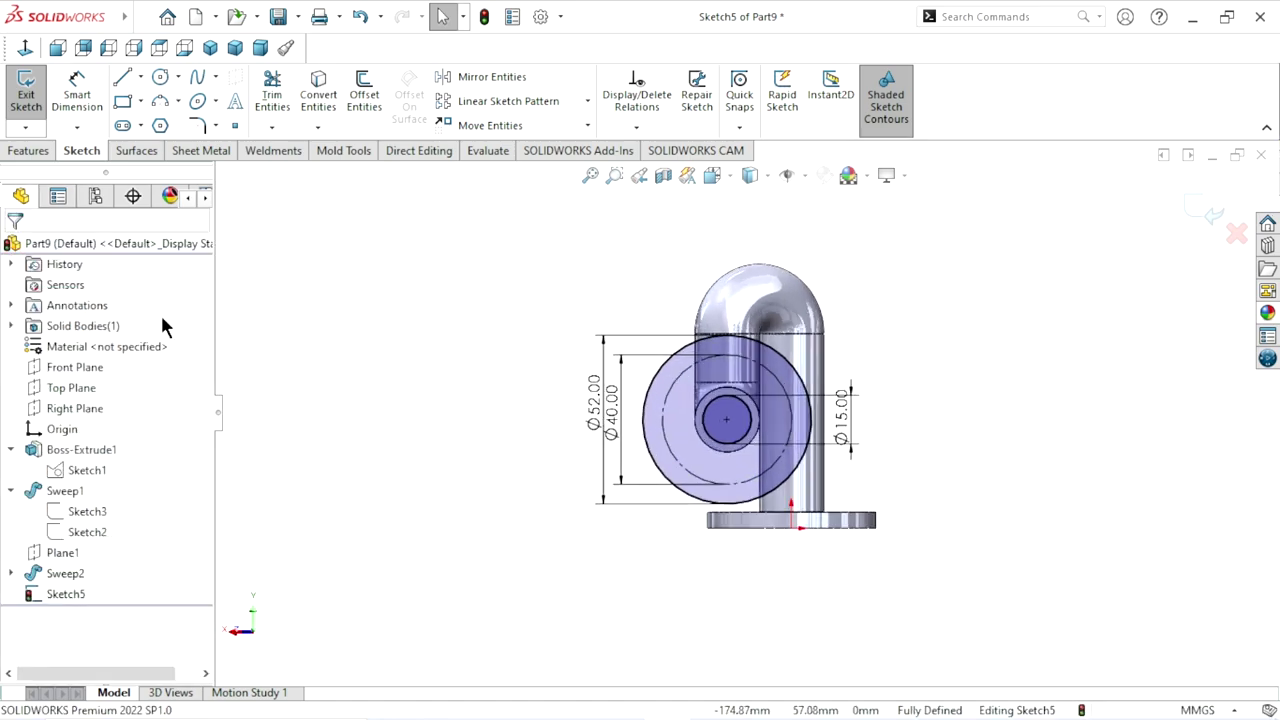
# Preview a 5 mm Blind boss extrusion of Sketch5's outer ring contour only
pyautogui.click(28, 152)
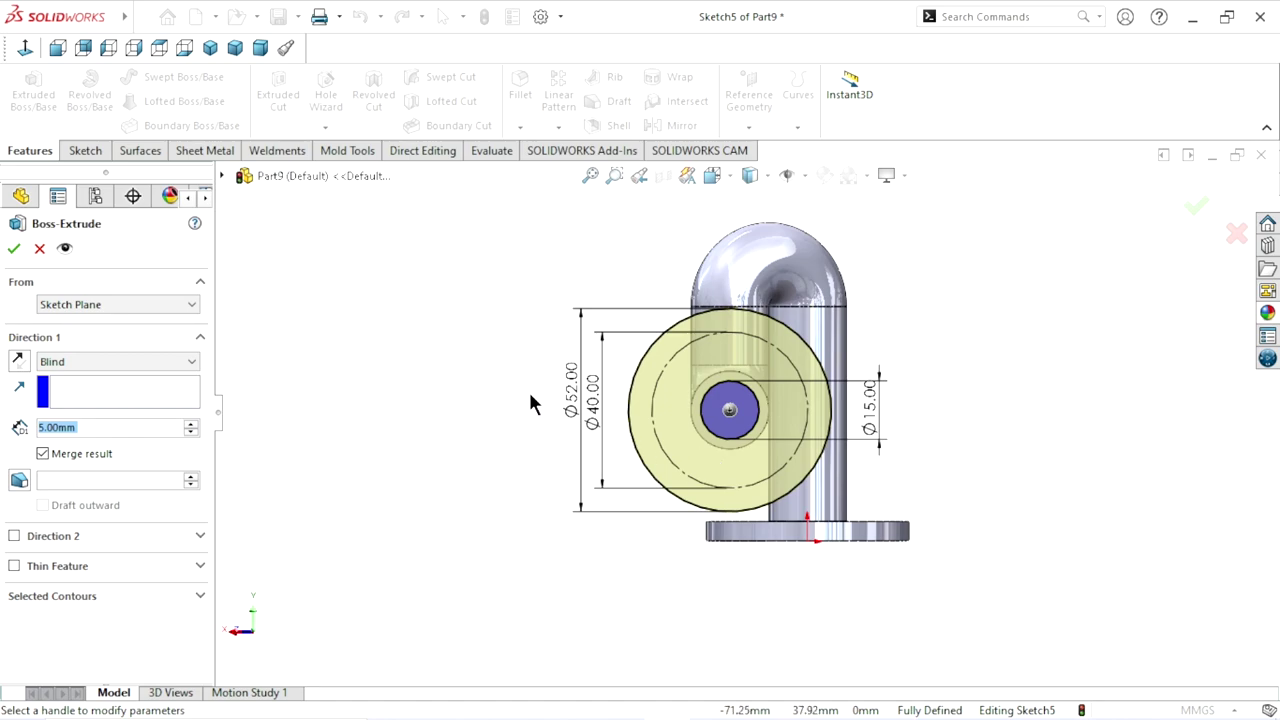
pyautogui.moveTo(529, 403); pyautogui.dragTo(581, 471, button='middle')
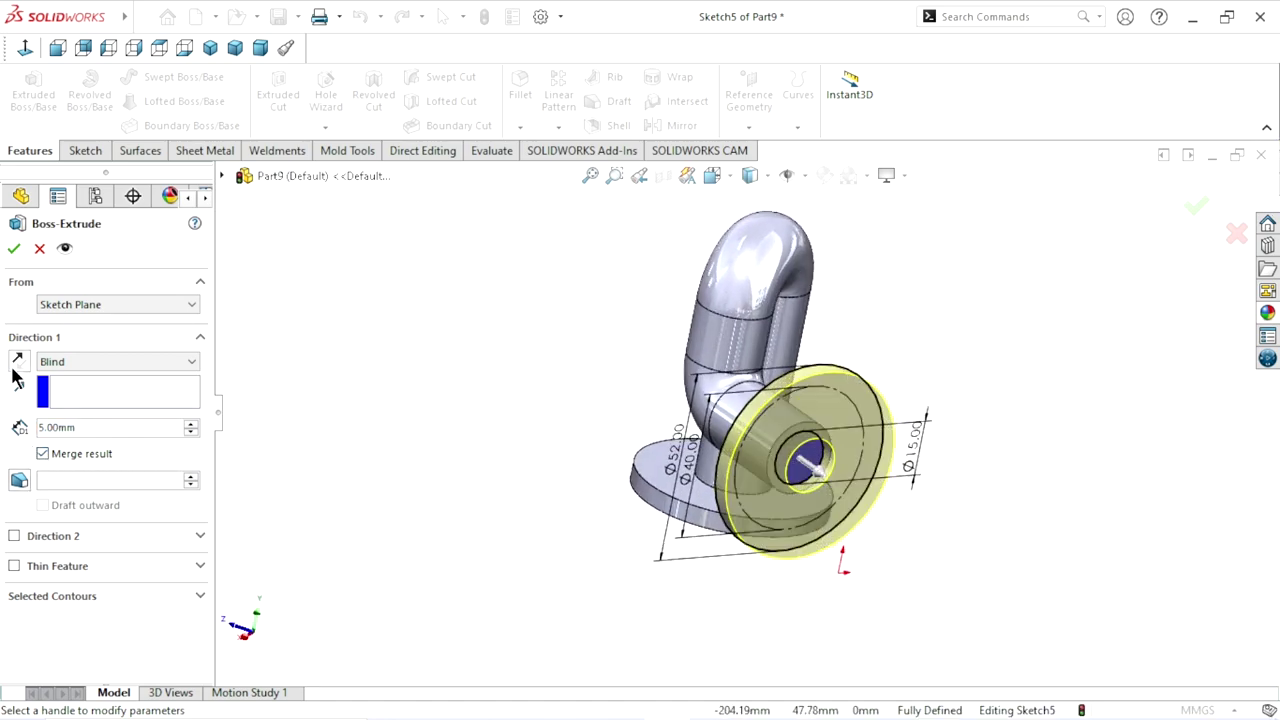
pyautogui.moveTo(430, 497); pyautogui.dragTo(400, 505, button='middle')
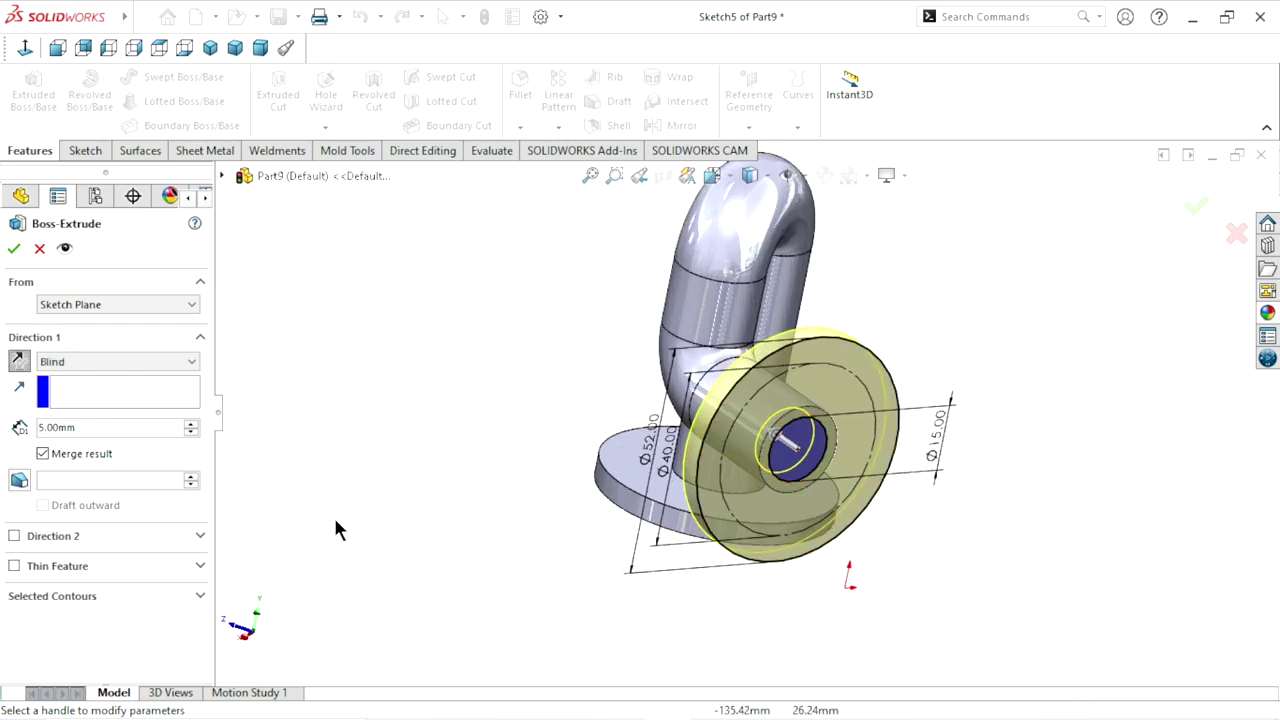
pyautogui.click(118, 596)
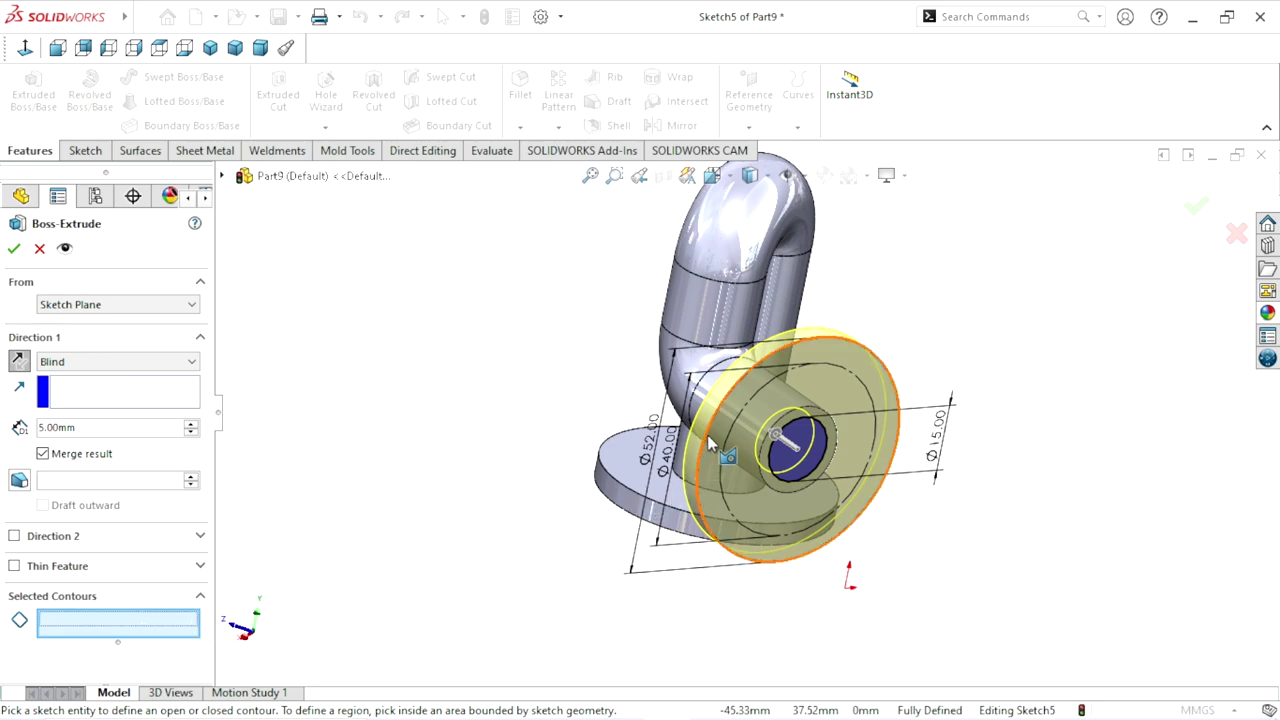
pyautogui.click(719, 407)
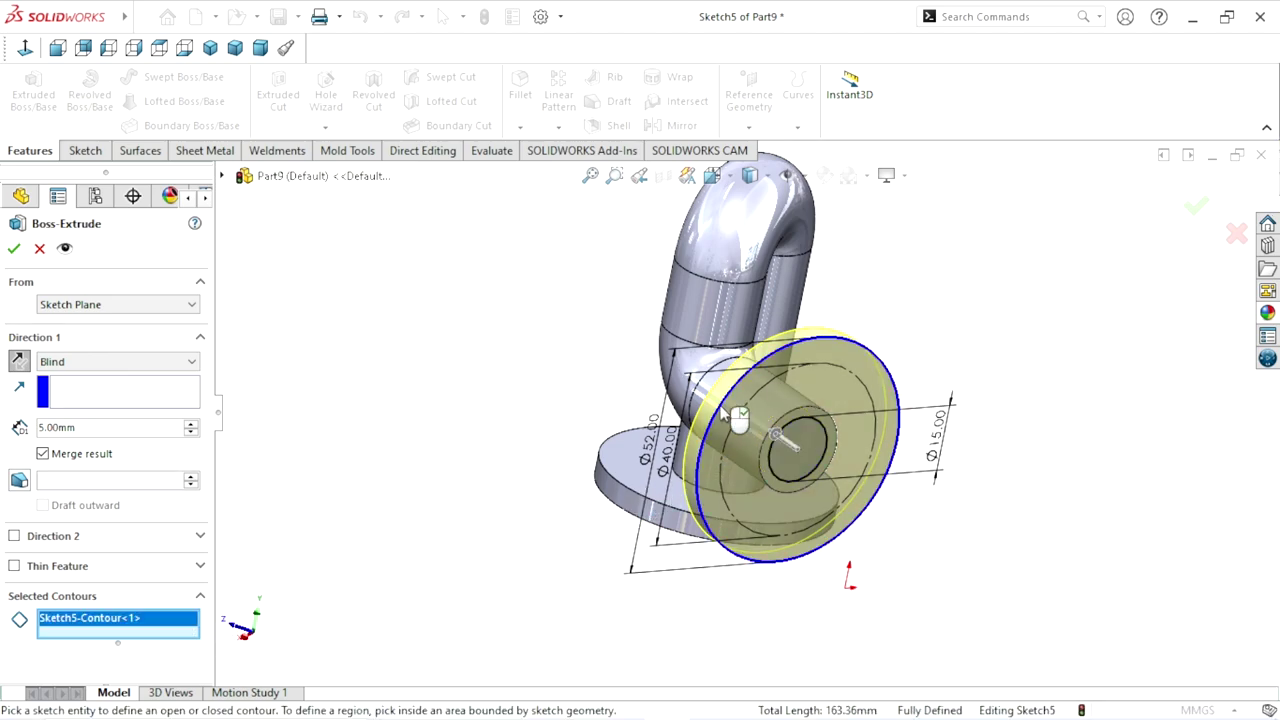
pyautogui.scroll(-2, 790, 444)
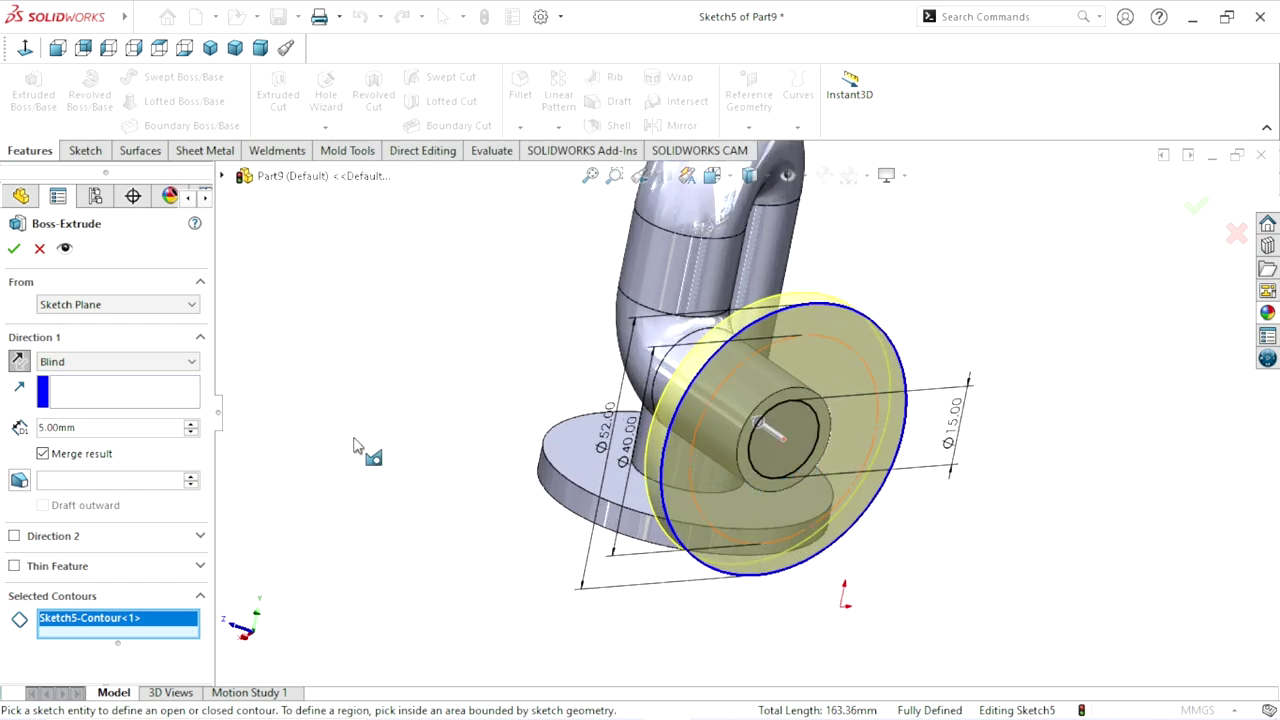
# Accept Boss-Extrude2 as the 5 mm flange and orbit to a near-front view
pyautogui.click(14, 248)
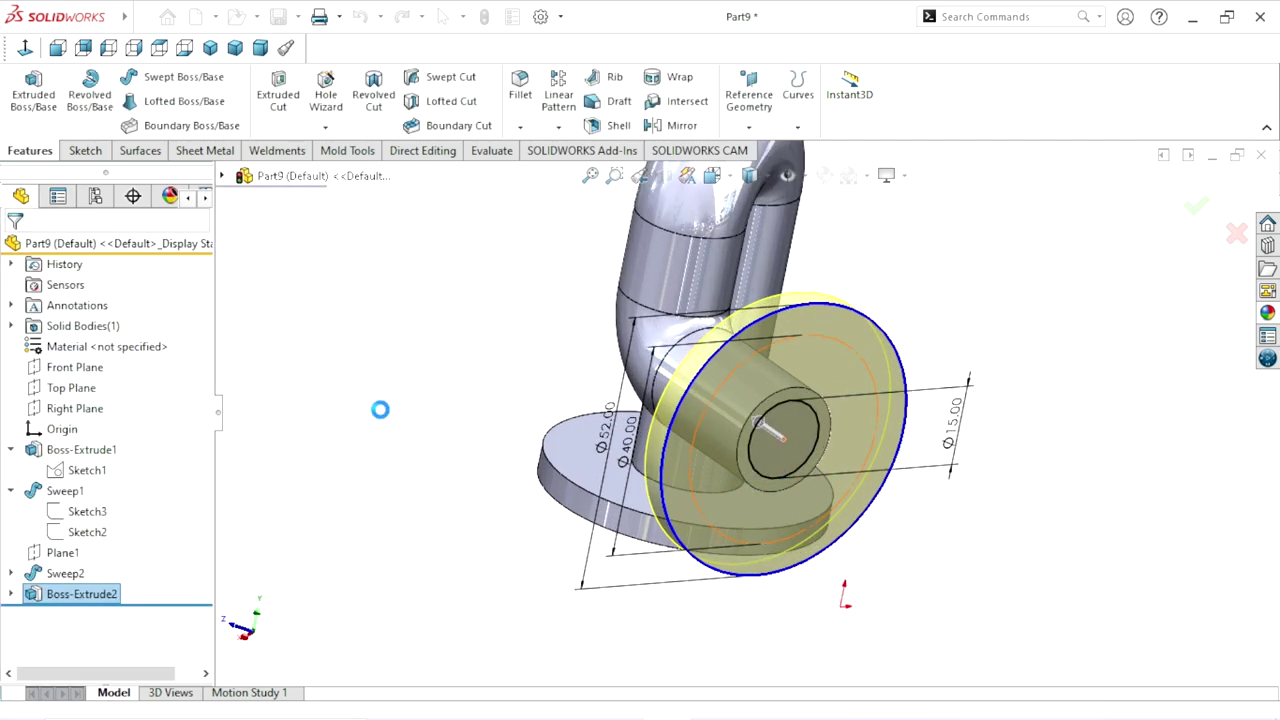
pyautogui.moveTo(531, 463)
pyautogui.mouseDown(button='middle')
pyautogui.moveTo(767, 325)
pyautogui.moveTo(846, 371)
pyautogui.moveTo(838, 420)
pyautogui.mouseUp(button='middle')
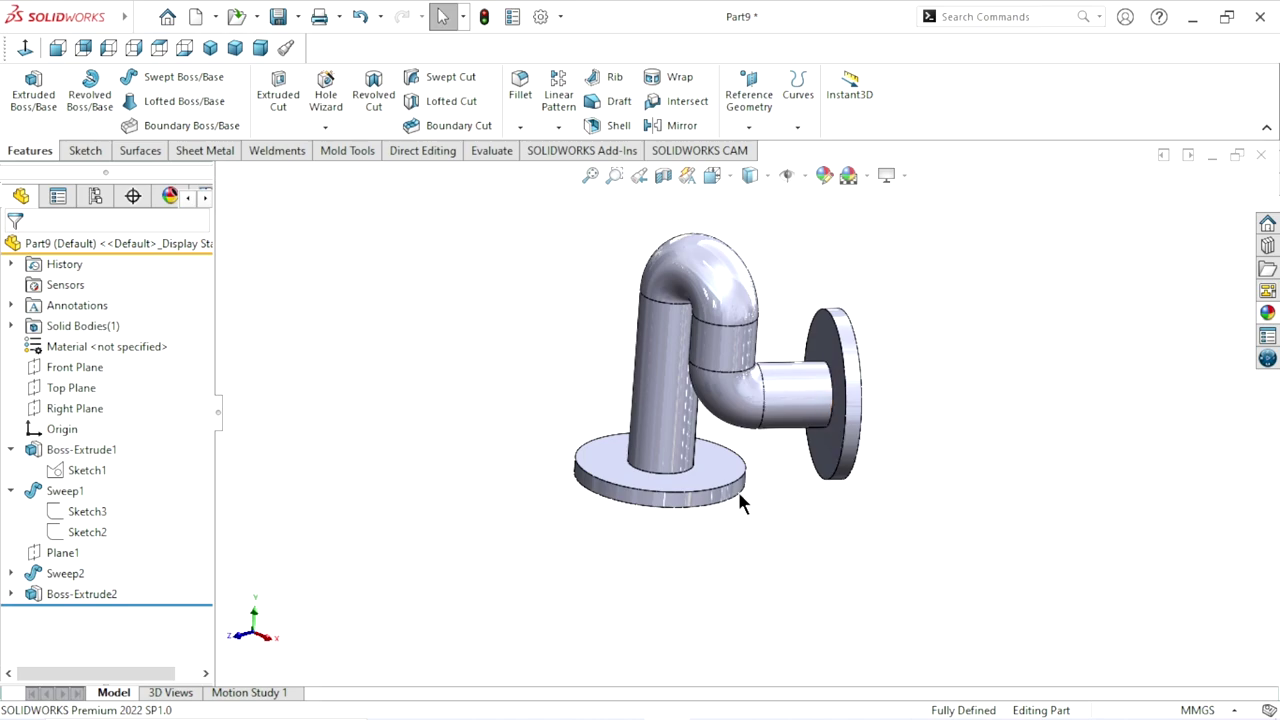
# Start a Shell with a 2.5 mm wall thickness
pyautogui.click(597, 127)
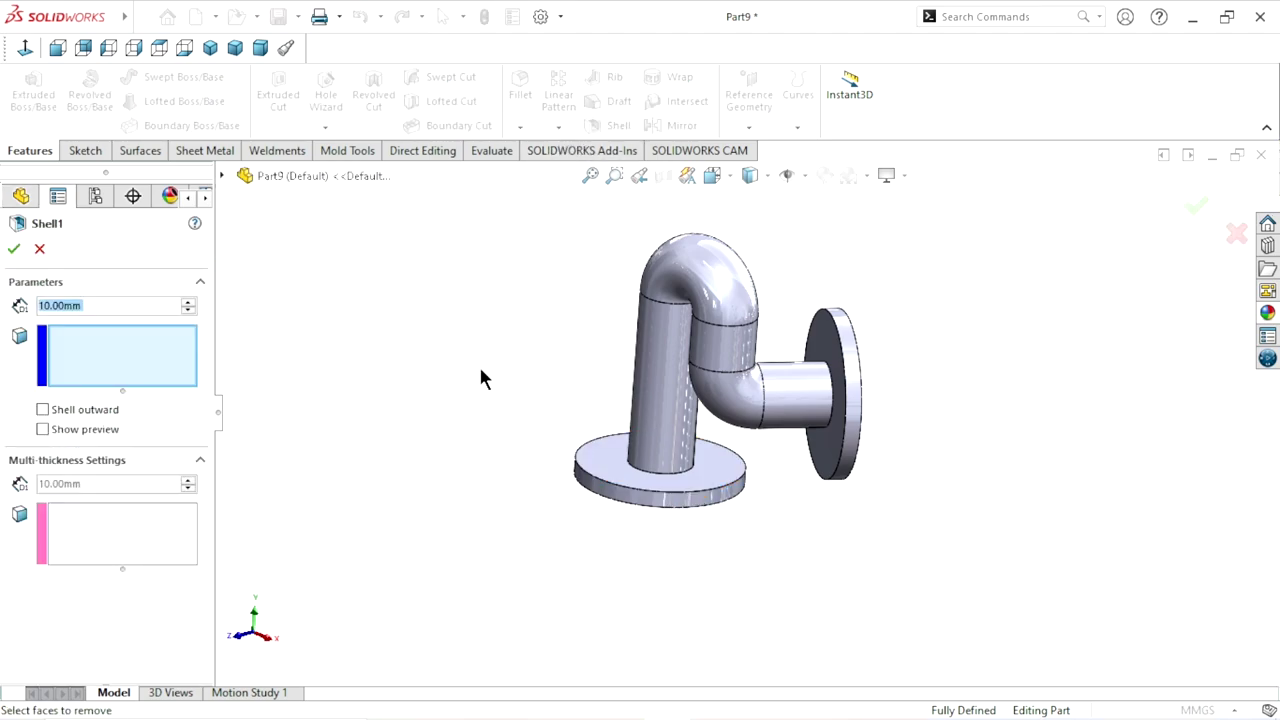
pyautogui.moveTo(440, 377); pyautogui.dragTo(519, 358, button='middle')
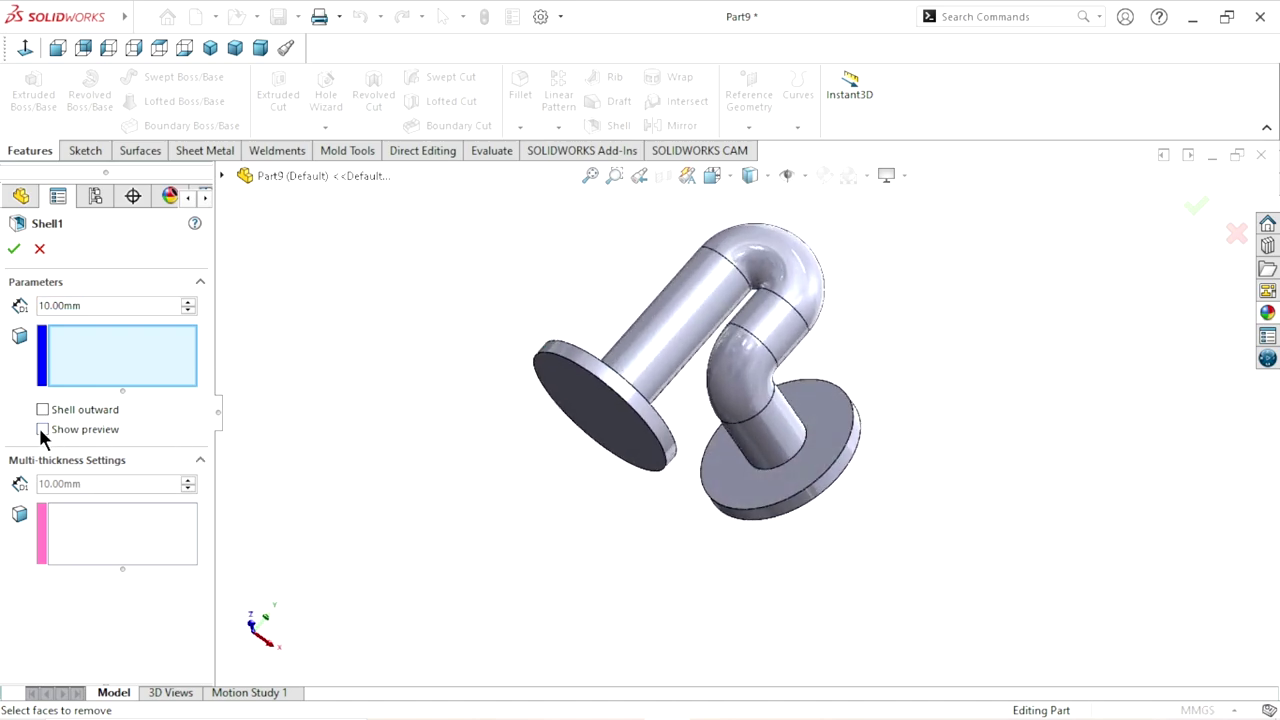
pyautogui.click(92, 305)
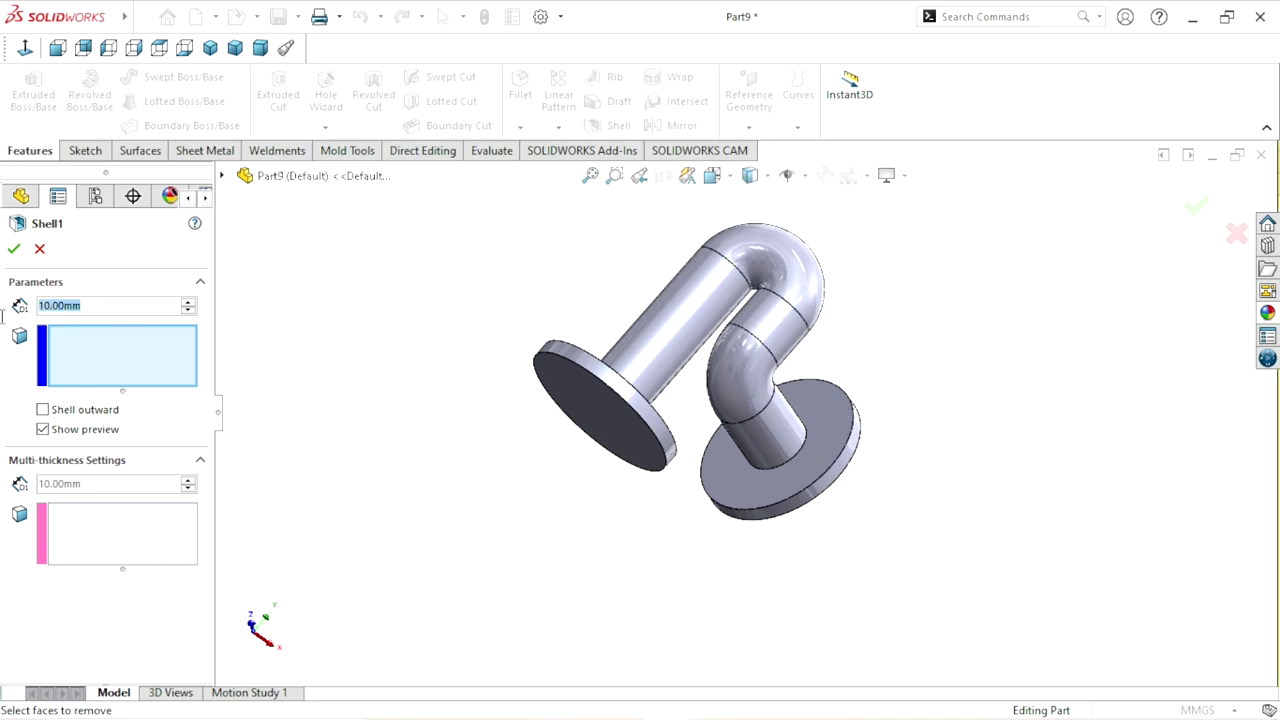
pyautogui.write('2.5')
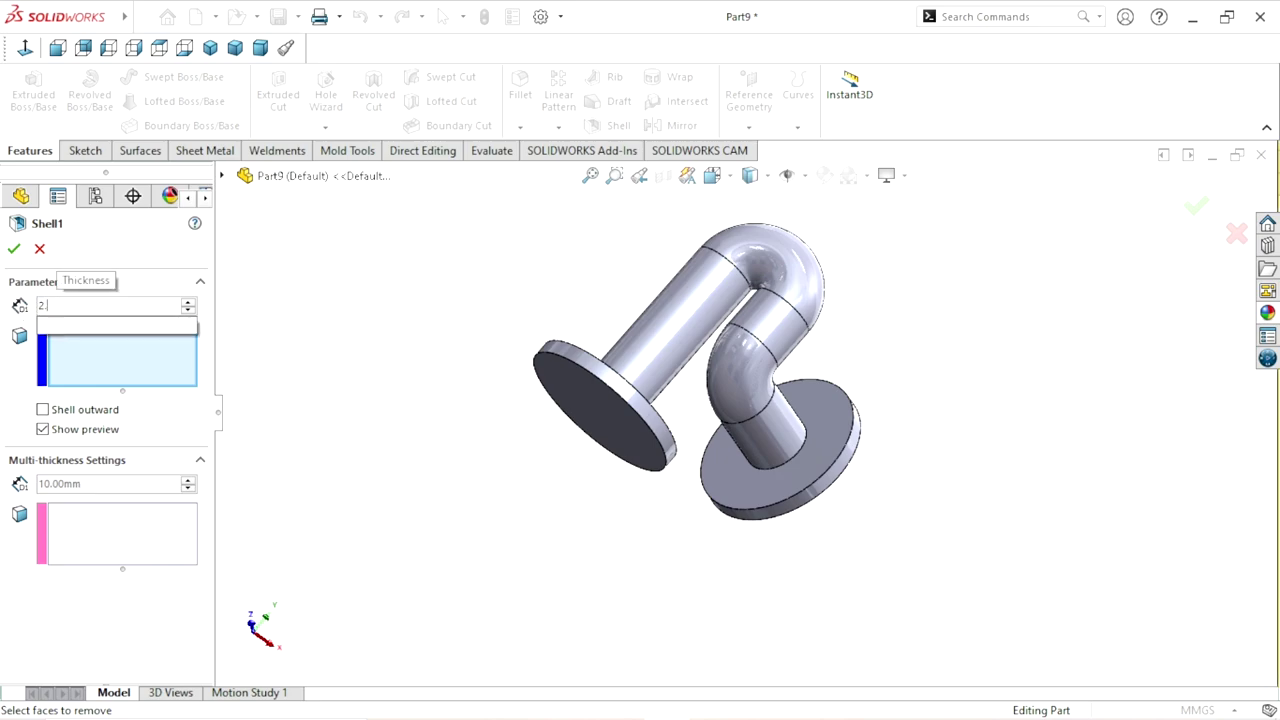
pyautogui.press('Return')
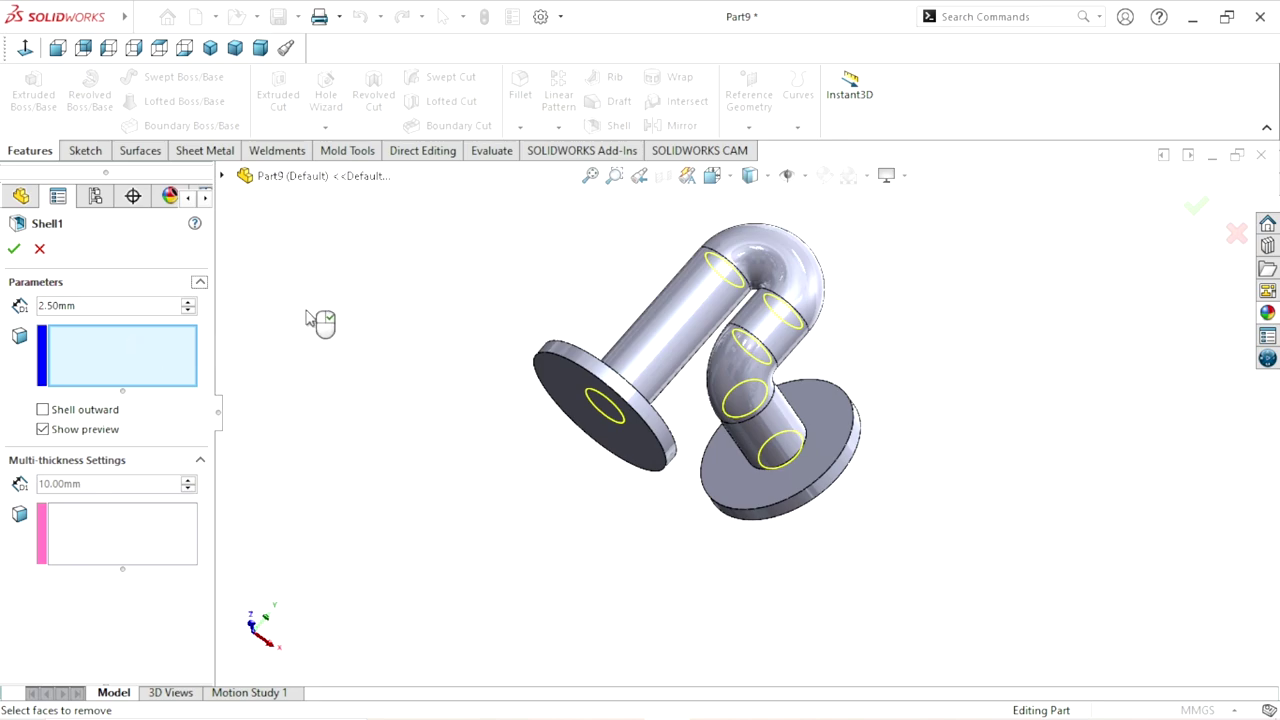
# Select both flange end faces as faces to remove
pyautogui.moveTo(465, 388)
pyautogui.mouseDown(button='middle')
pyautogui.moveTo(414, 320)
pyautogui.moveTo(414, 391)
pyautogui.mouseUp(button='middle')
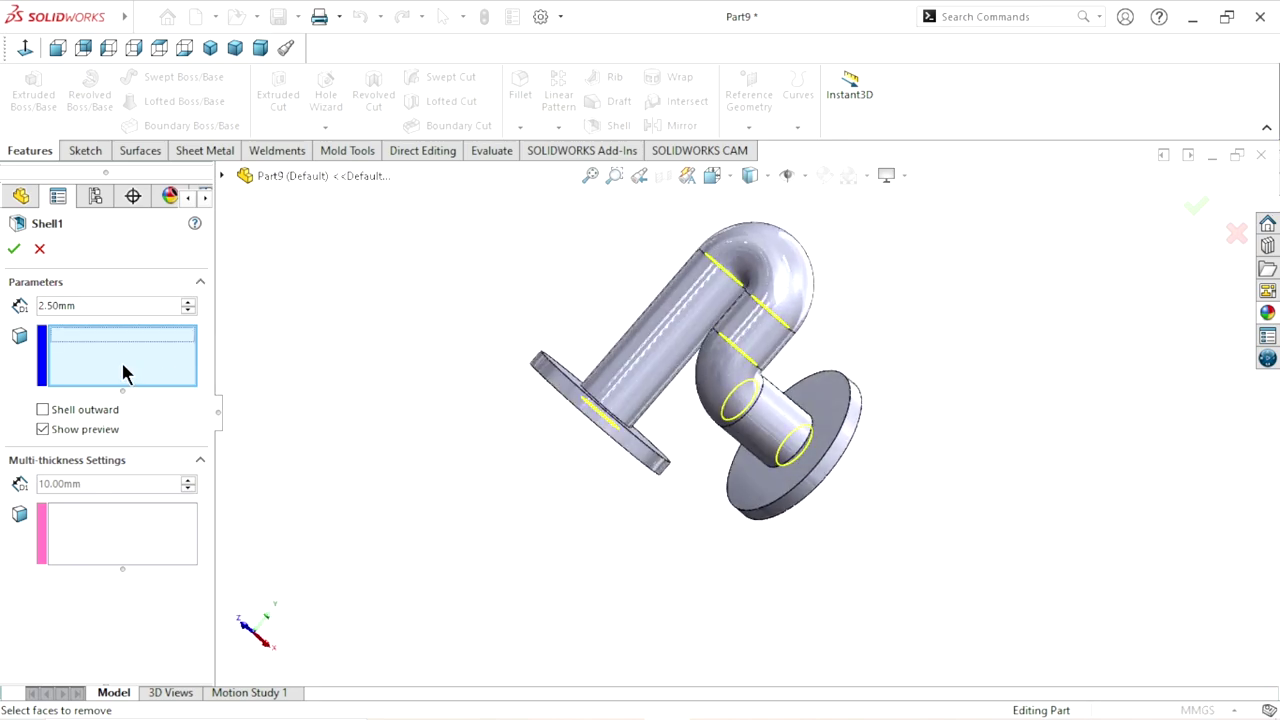
pyautogui.moveTo(369, 442); pyautogui.dragTo(419, 355, button='middle')
pyautogui.click(594, 397)
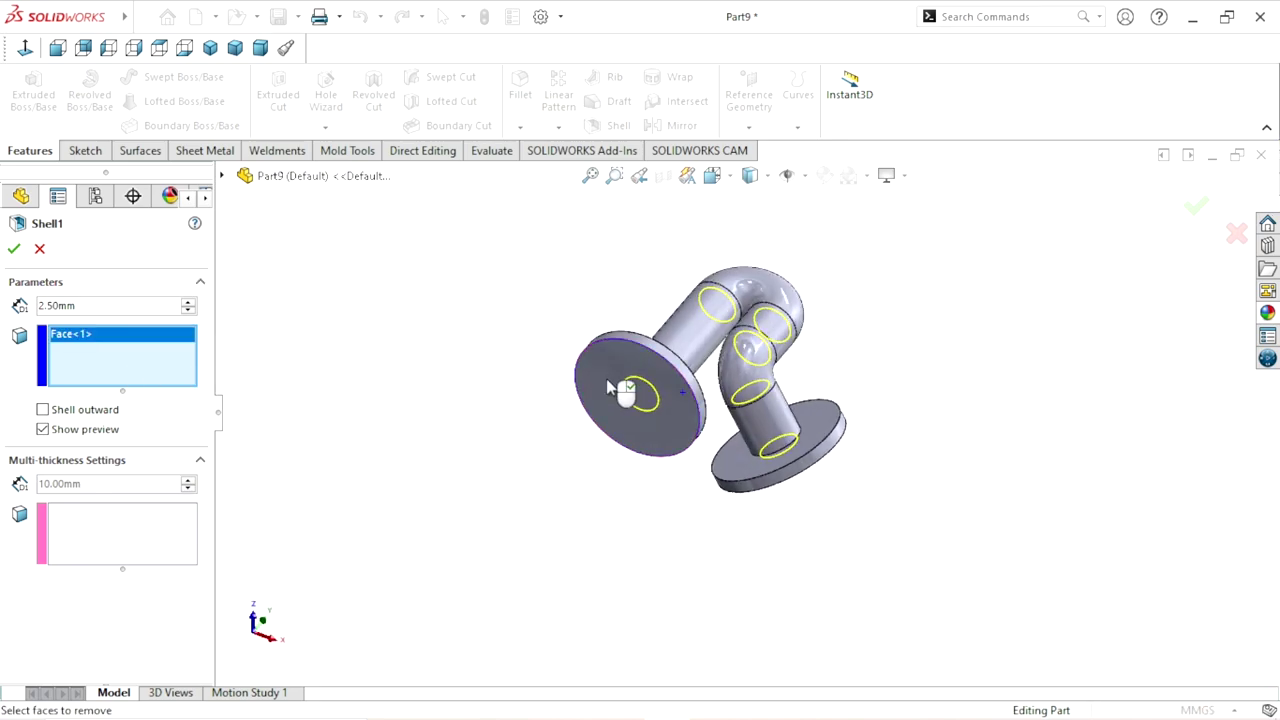
pyautogui.scroll(-3, 605, 410)
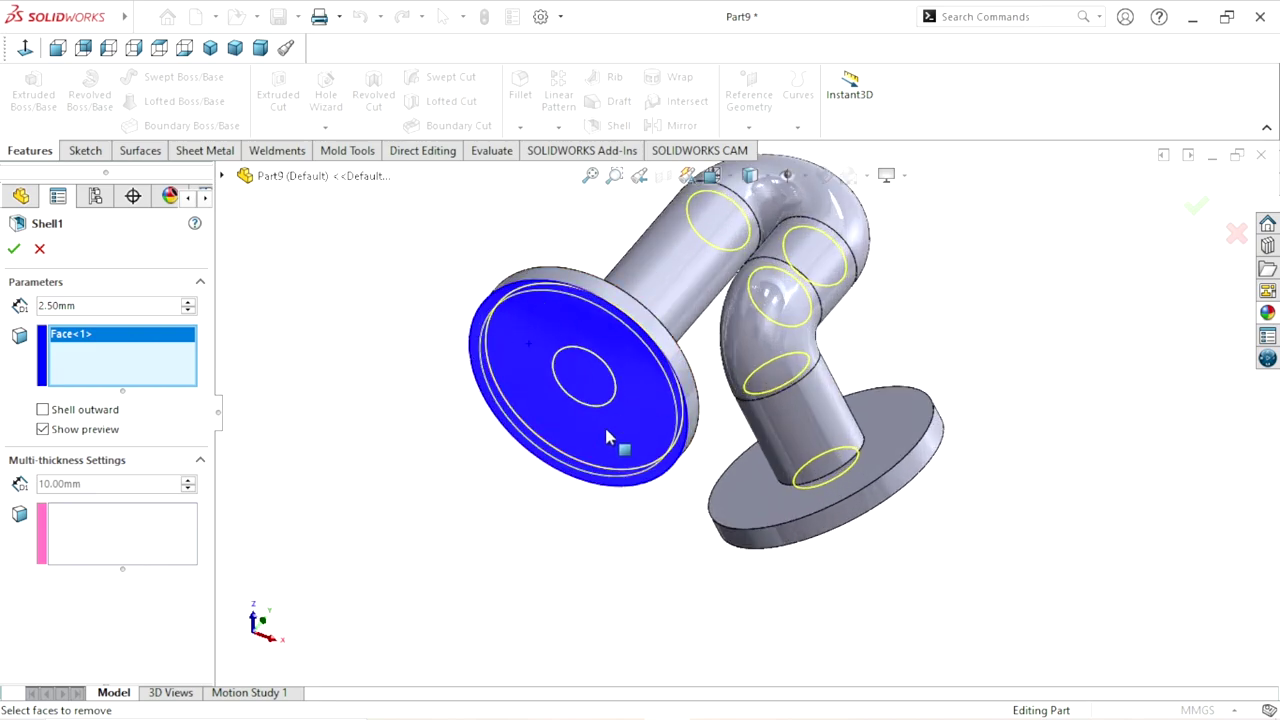
pyautogui.moveTo(607, 437); pyautogui.dragTo(731, 466, button='middle')
pyautogui.click(913, 430)
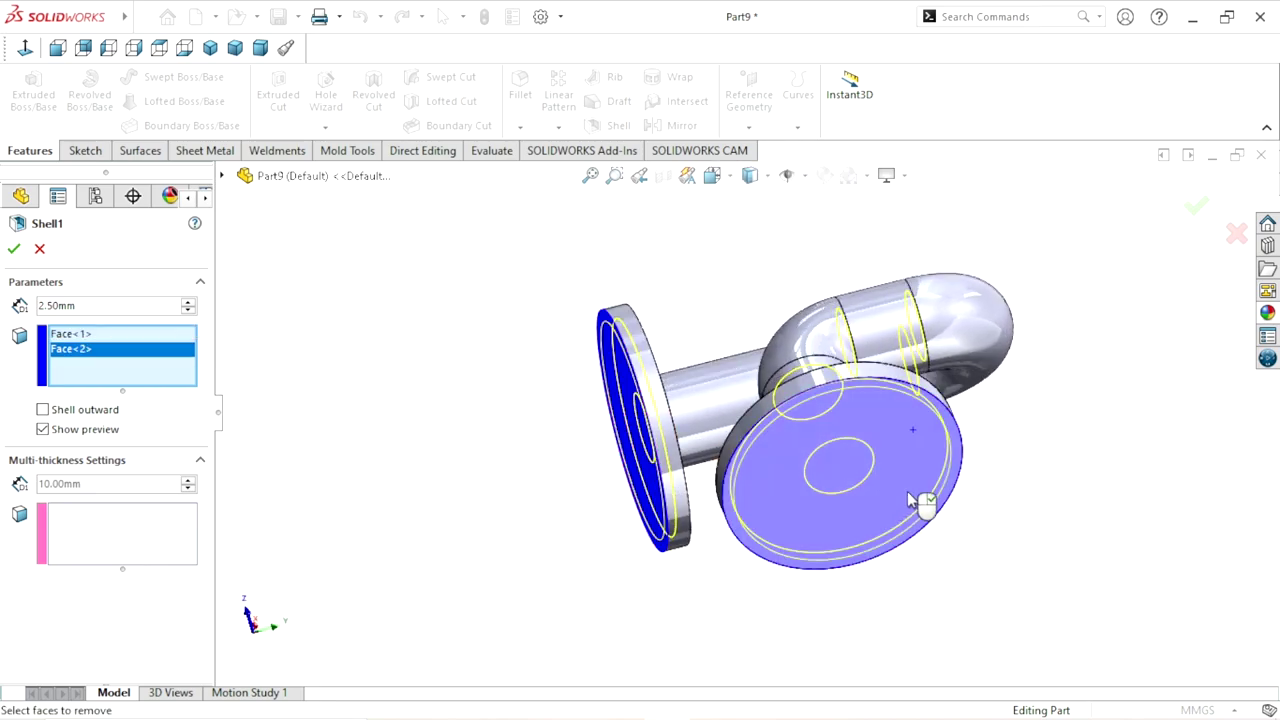
pyautogui.moveTo(755, 508); pyautogui.dragTo(780, 470, button='middle')
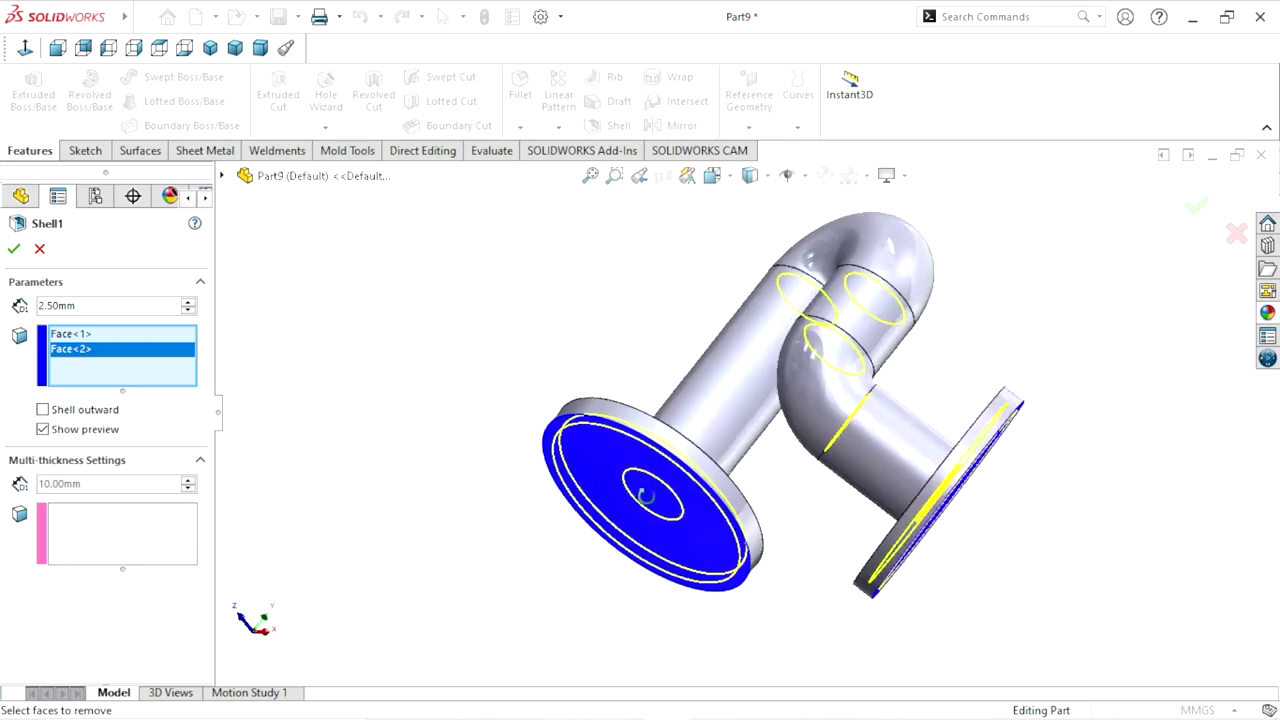
# Clear the faces-to-remove list and apply the 2.5 mm shell, accepting the warning
pyautogui.rightClick(110, 358)
pyautogui.click(140, 362)
pyautogui.press('z')
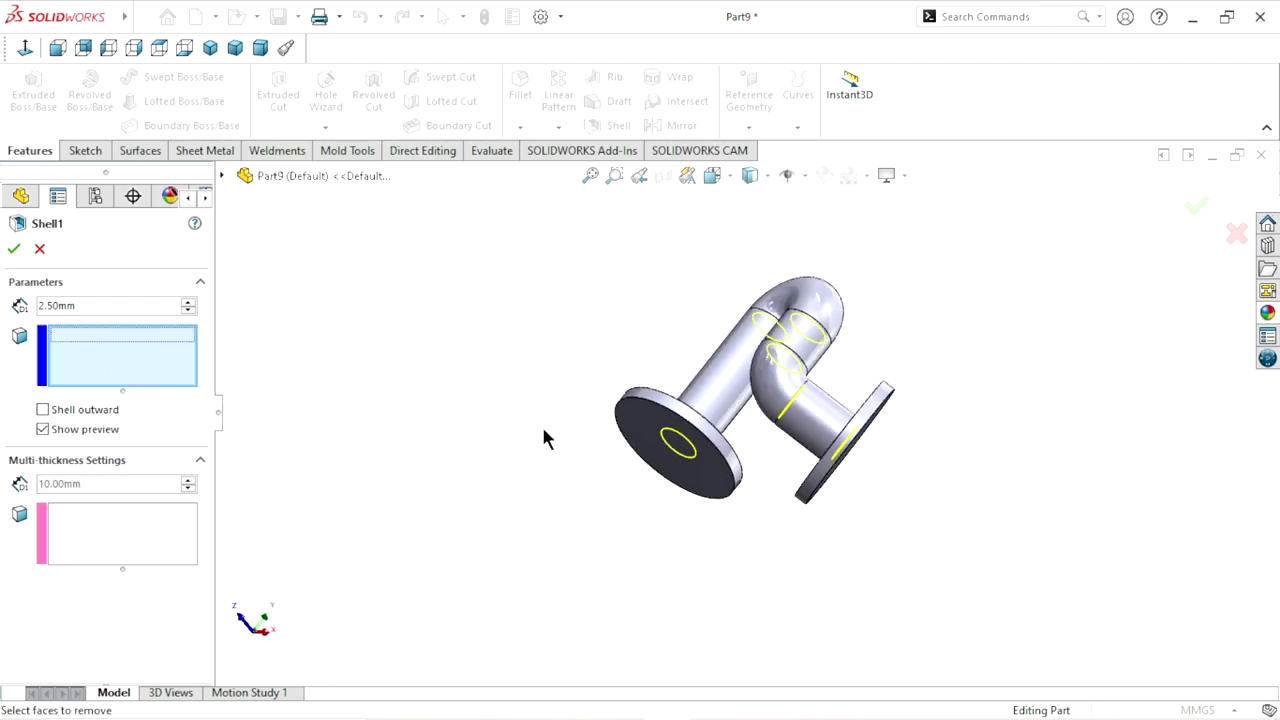
pyautogui.moveTo(543, 437)
pyautogui.mouseDown(button='middle')
pyautogui.moveTo(537, 326)
pyautogui.moveTo(554, 437)
pyautogui.mouseUp(button='middle')
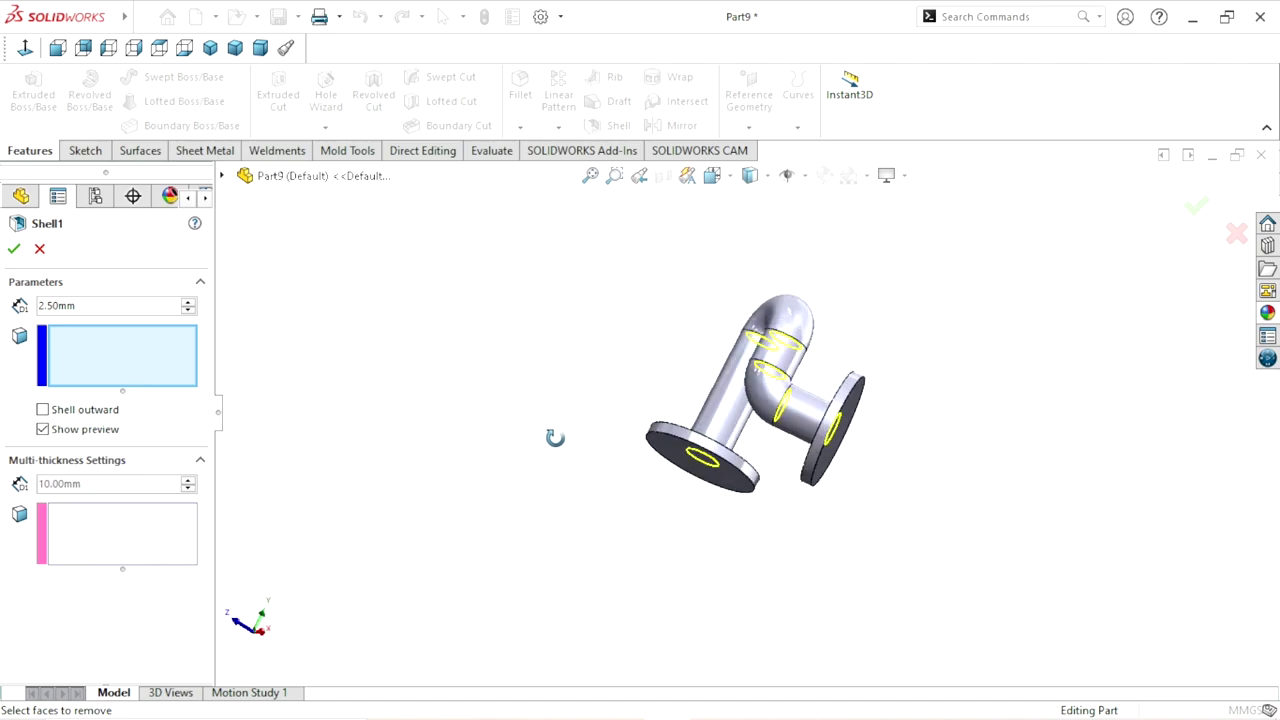
pyautogui.click(13, 250)
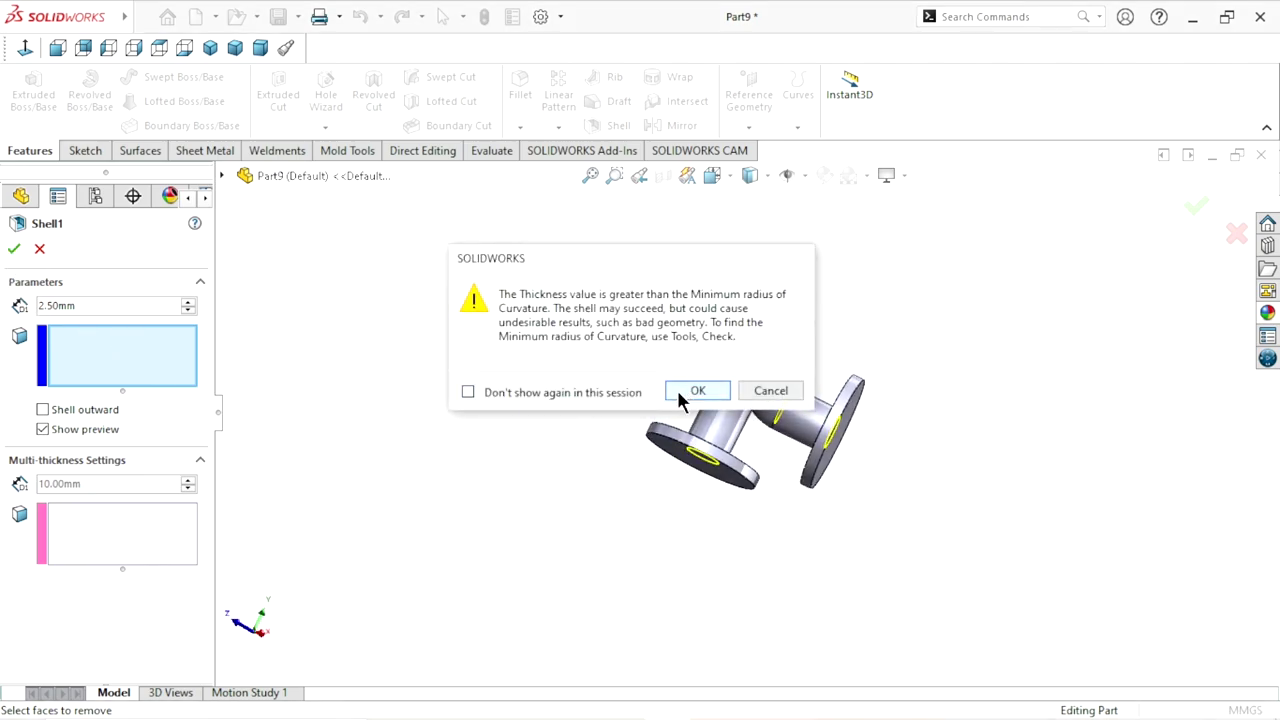
pyautogui.click(679, 399)
pyautogui.moveTo(580, 437)
pyautogui.mouseDown(button='middle')
pyautogui.moveTo(843, 457)
pyautogui.moveTo(771, 331)
pyautogui.moveTo(903, 426)
pyautogui.moveTo(880, 449)
pyautogui.moveTo(860, 440)
pyautogui.mouseUp(button='middle')
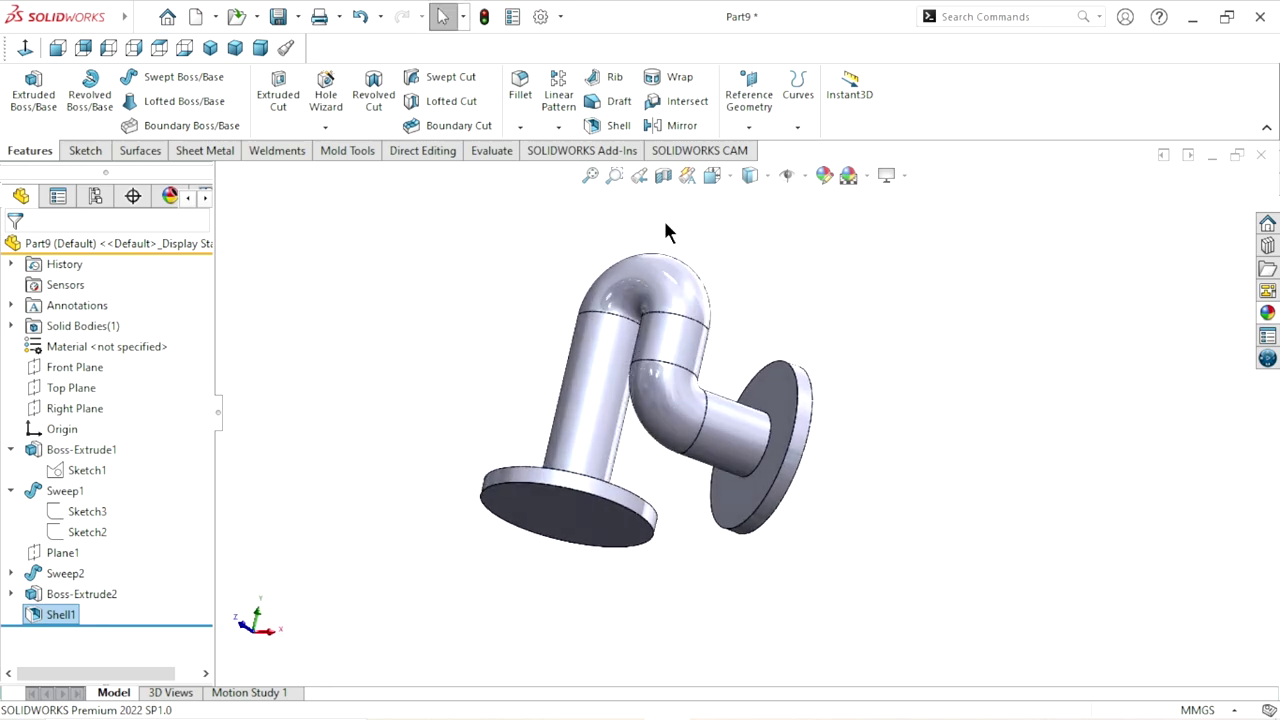
pyautogui.click(663, 175)
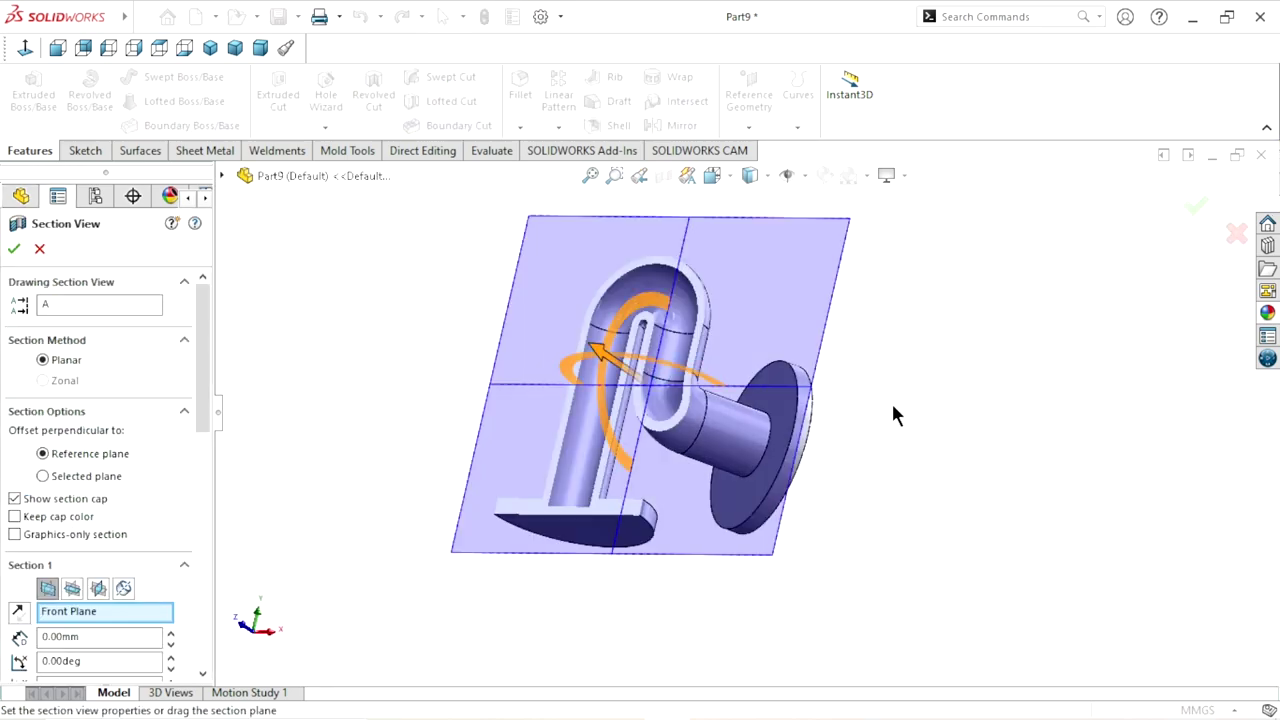
pyautogui.click(15, 250)
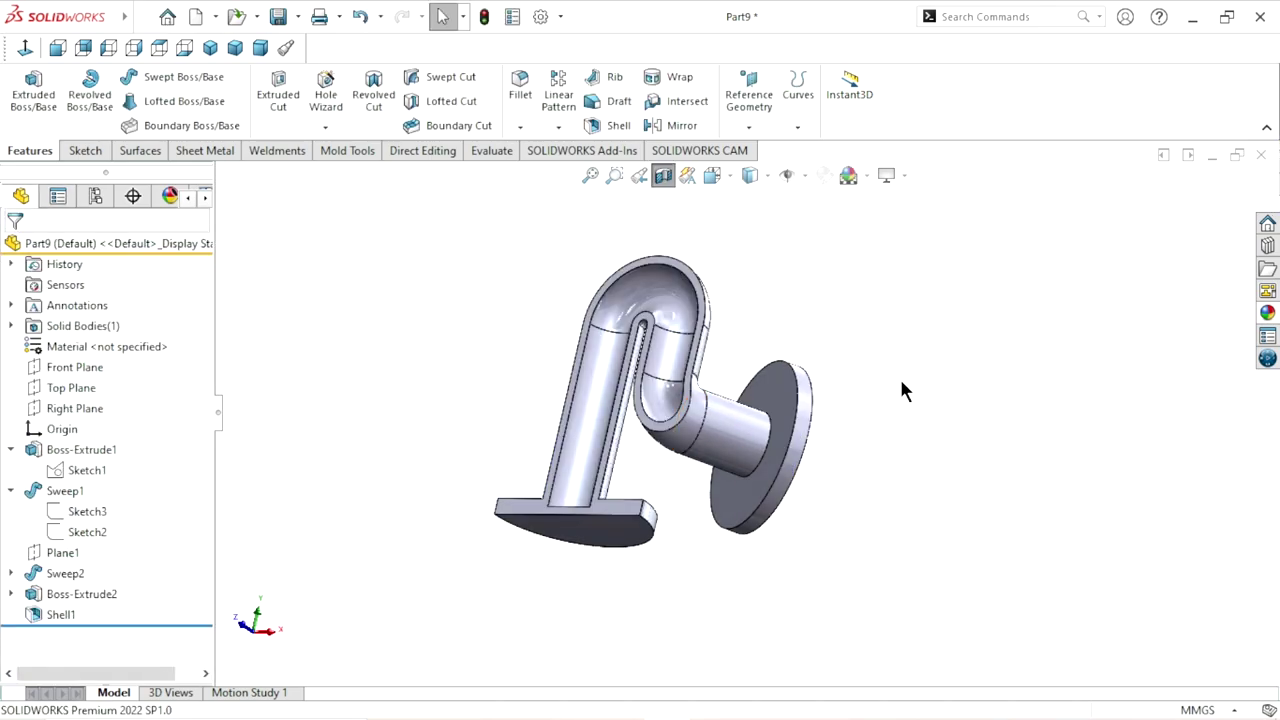
pyautogui.moveTo(903, 386)
pyautogui.mouseDown(button='middle')
pyautogui.moveTo(831, 477)
pyautogui.moveTo(831, 517)
pyautogui.moveTo(826, 474)
pyautogui.moveTo(873, 376)
pyautogui.moveTo(830, 420)
pyautogui.moveTo(760, 395)
pyautogui.moveTo(837, 417)
pyautogui.moveTo(854, 317)
pyautogui.moveTo(846, 428)
pyautogui.moveTo(814, 525)
pyautogui.moveTo(886, 451)
pyautogui.moveTo(850, 470)
pyautogui.moveTo(820, 440)
pyautogui.mouseUp(button='middle')
pyautogui.click(665, 182)
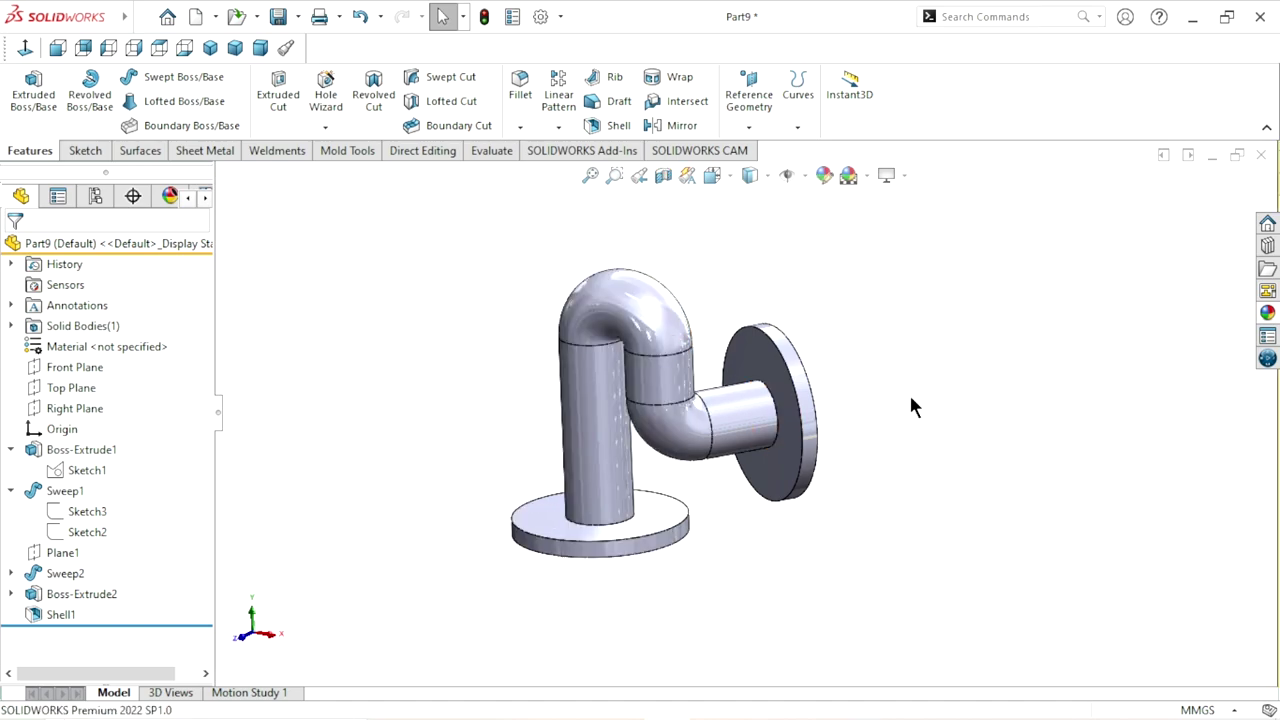
pyautogui.moveTo(859, 498)
pyautogui.mouseDown(button='middle')
pyautogui.moveTo(855, 315)
pyautogui.moveTo(646, 520)
pyautogui.mouseUp(button='middle')
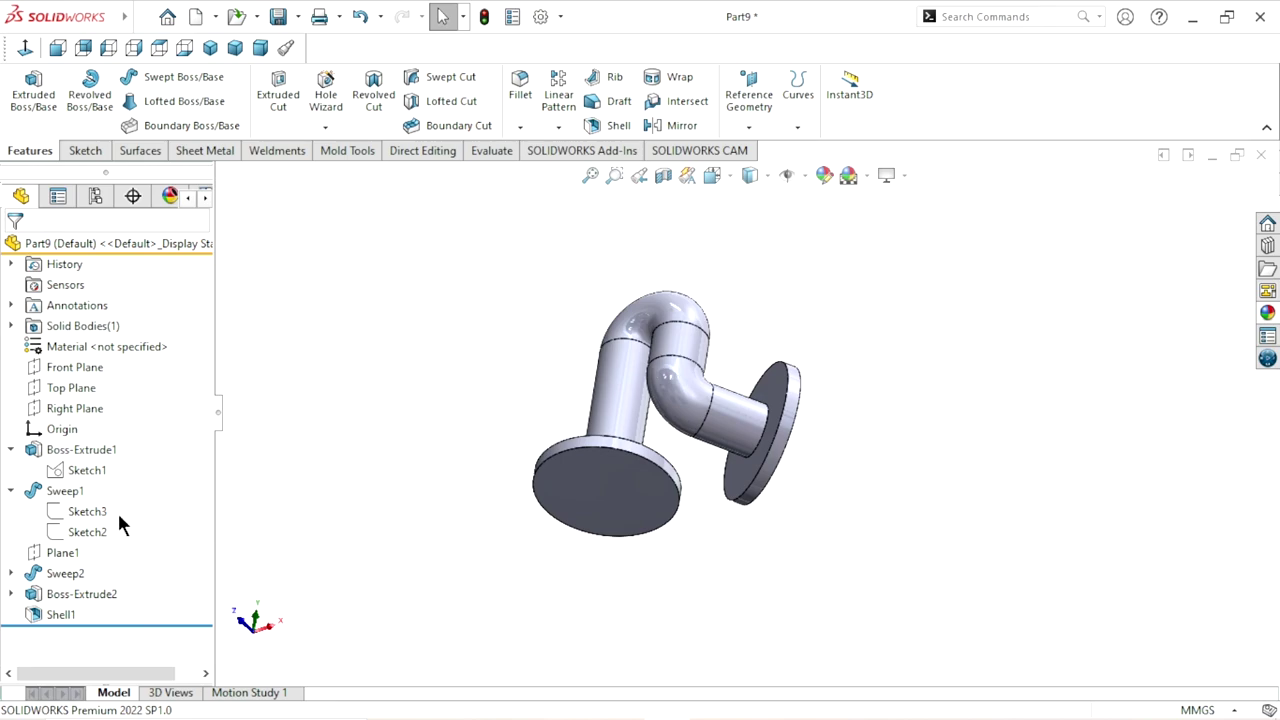
# Start an extruded cut from Sketch1, viewed normal, using its small centre circle
pyautogui.click(52, 480)
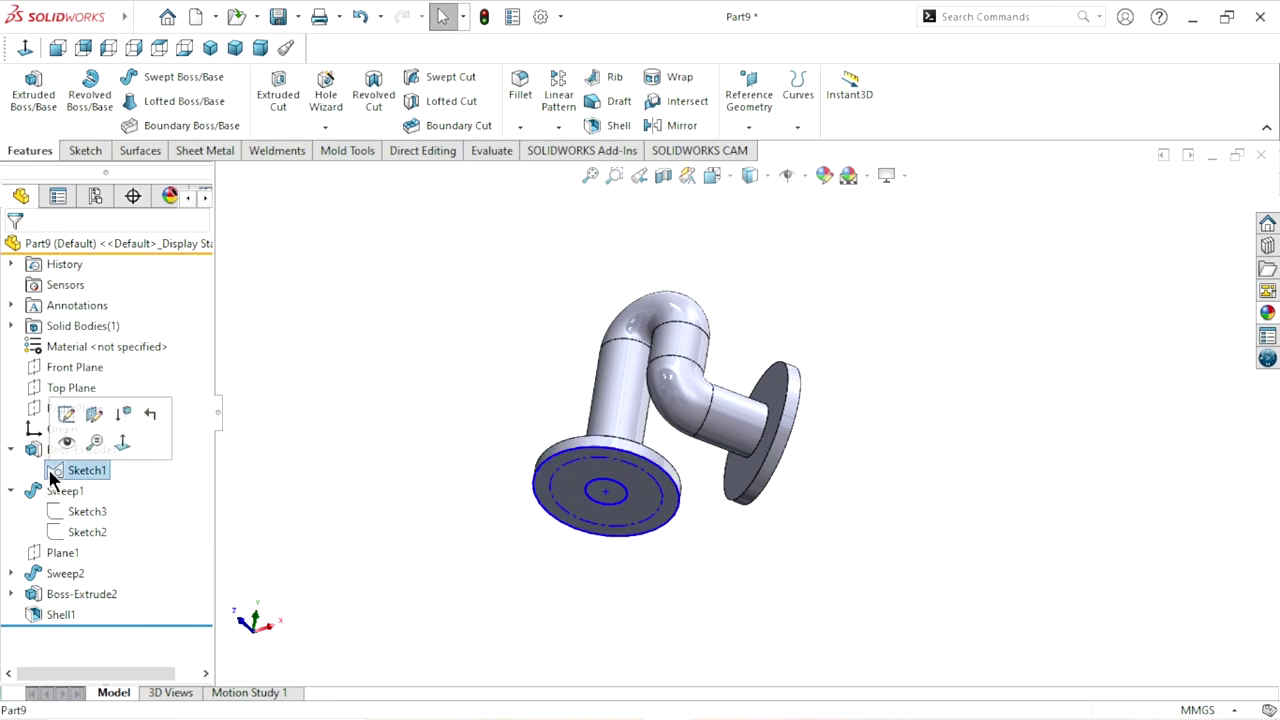
pyautogui.hotkey('ctrl', '8')
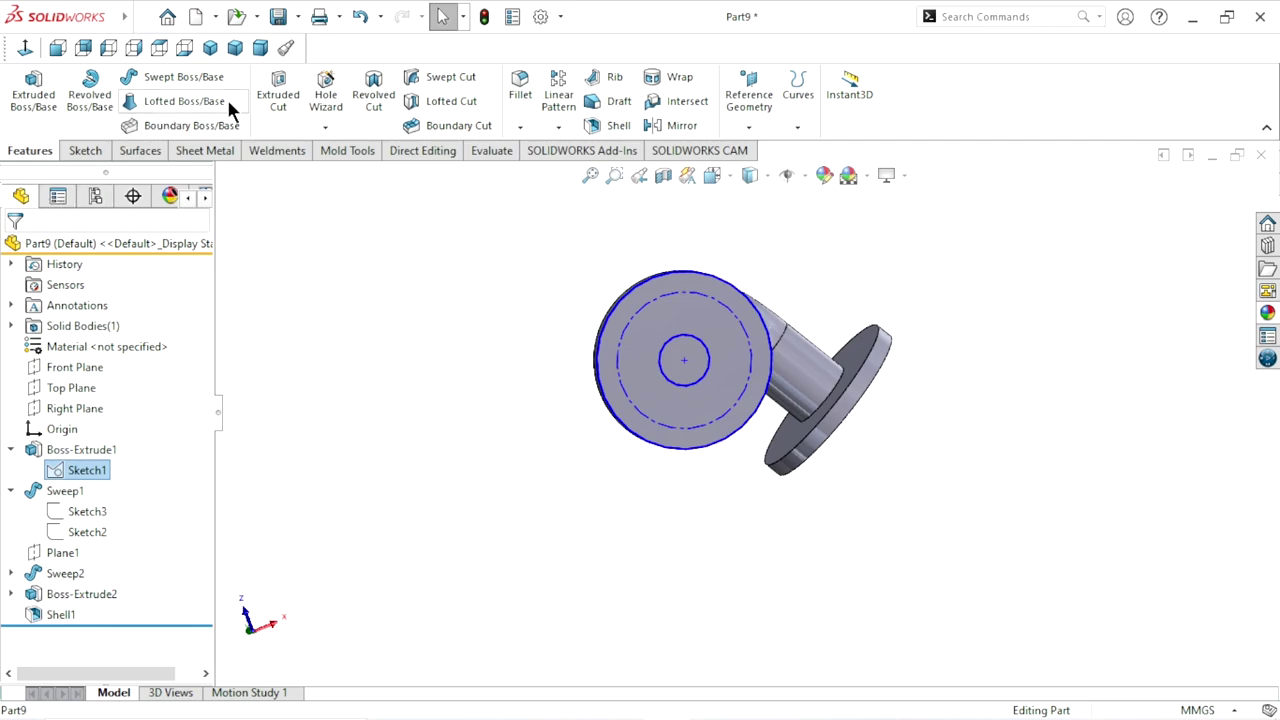
pyautogui.click(279, 100)
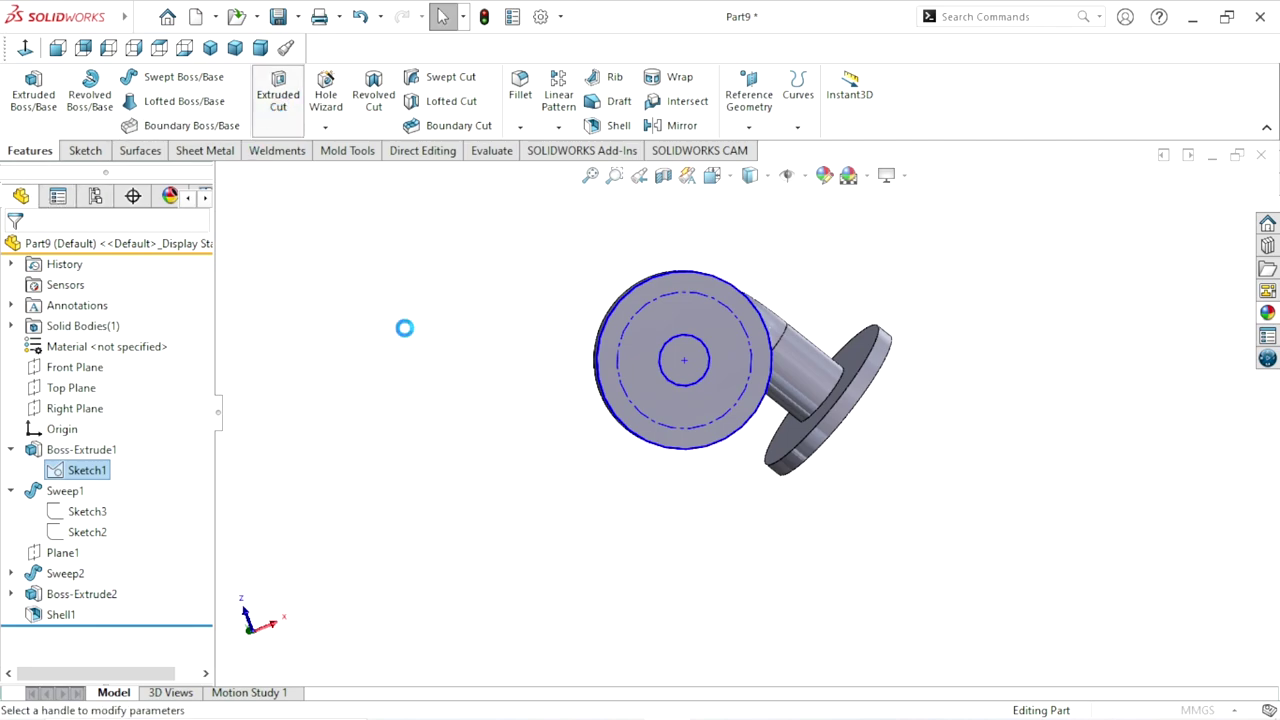
pyautogui.moveTo(469, 371)
pyautogui.mouseDown(button='middle')
pyautogui.moveTo(598, 457)
pyautogui.moveTo(583, 471)
pyautogui.mouseUp(button='middle')
pyautogui.click(128, 594)
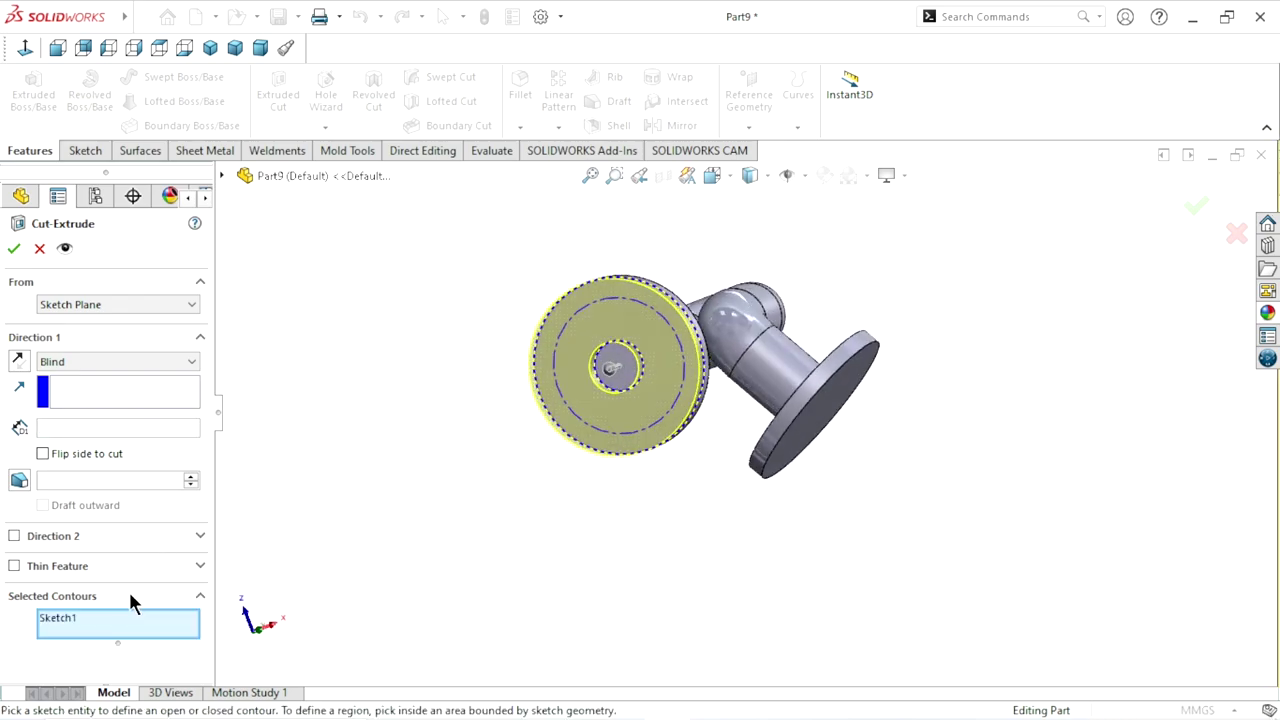
pyautogui.scroll(-5, 653, 382)
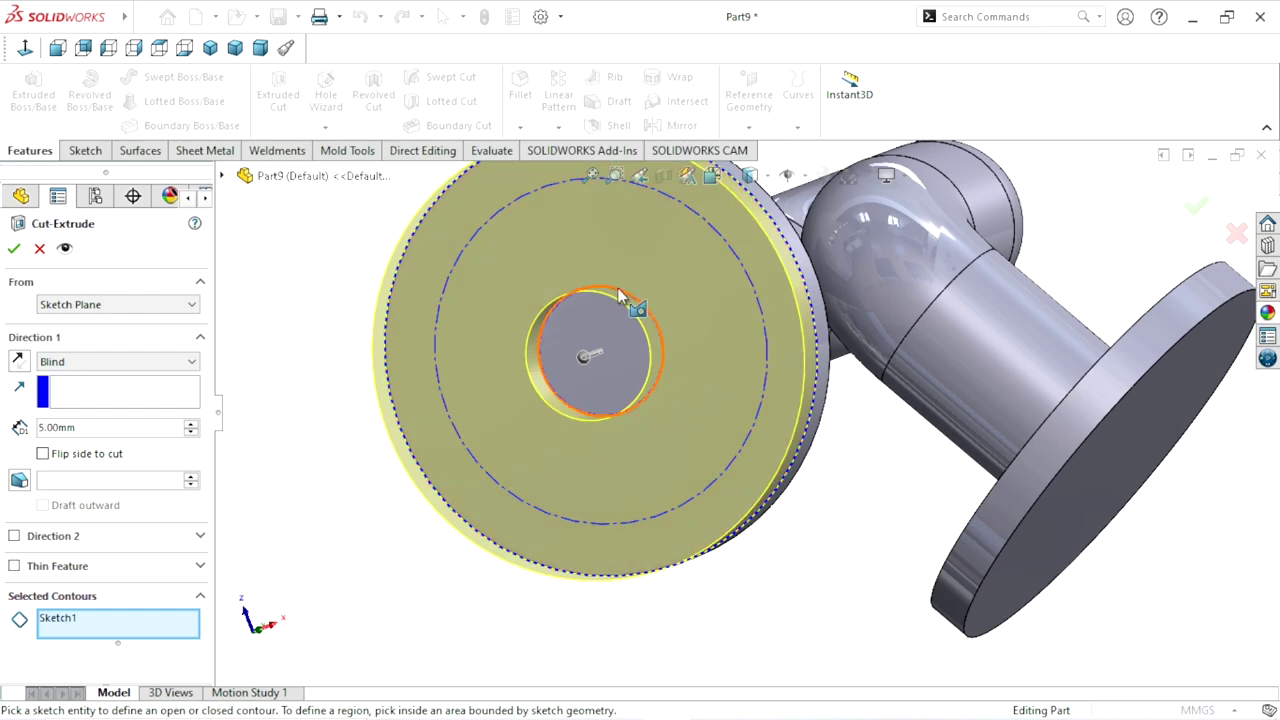
pyautogui.click(619, 292)
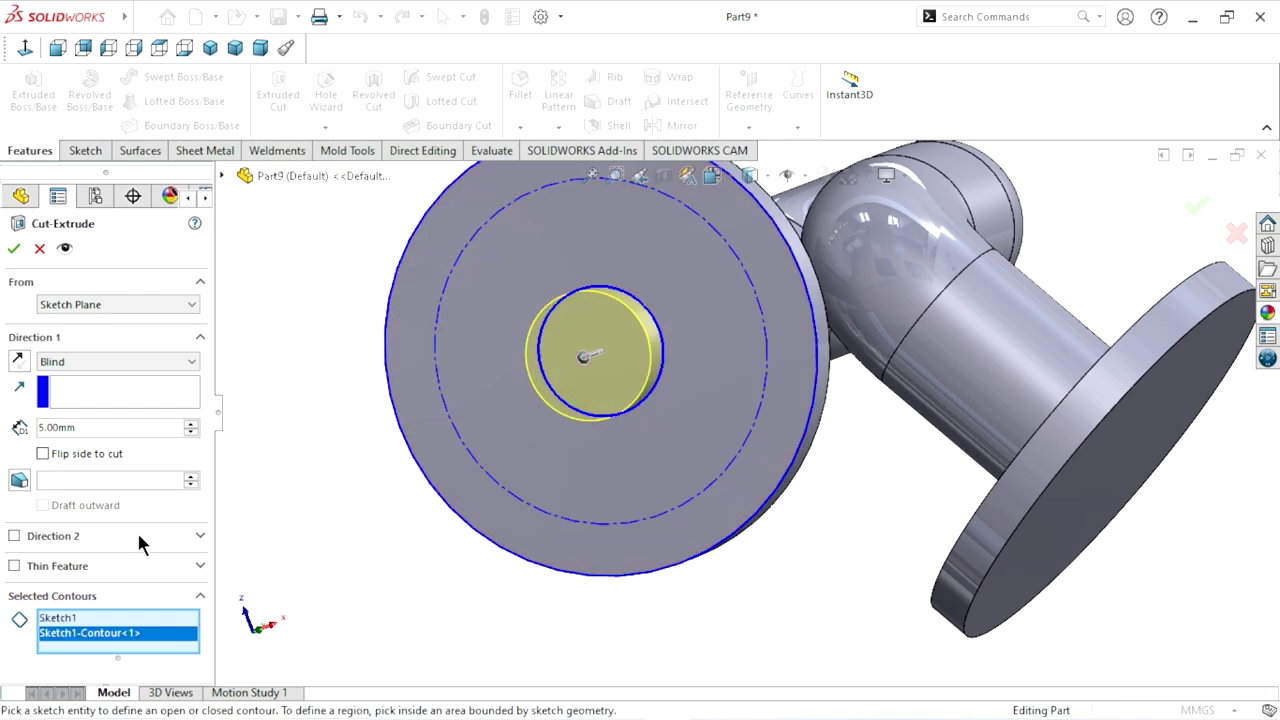
# Set the cut to Up To Next and reselect the centre circle as the only contour
pyautogui.click(99, 362)
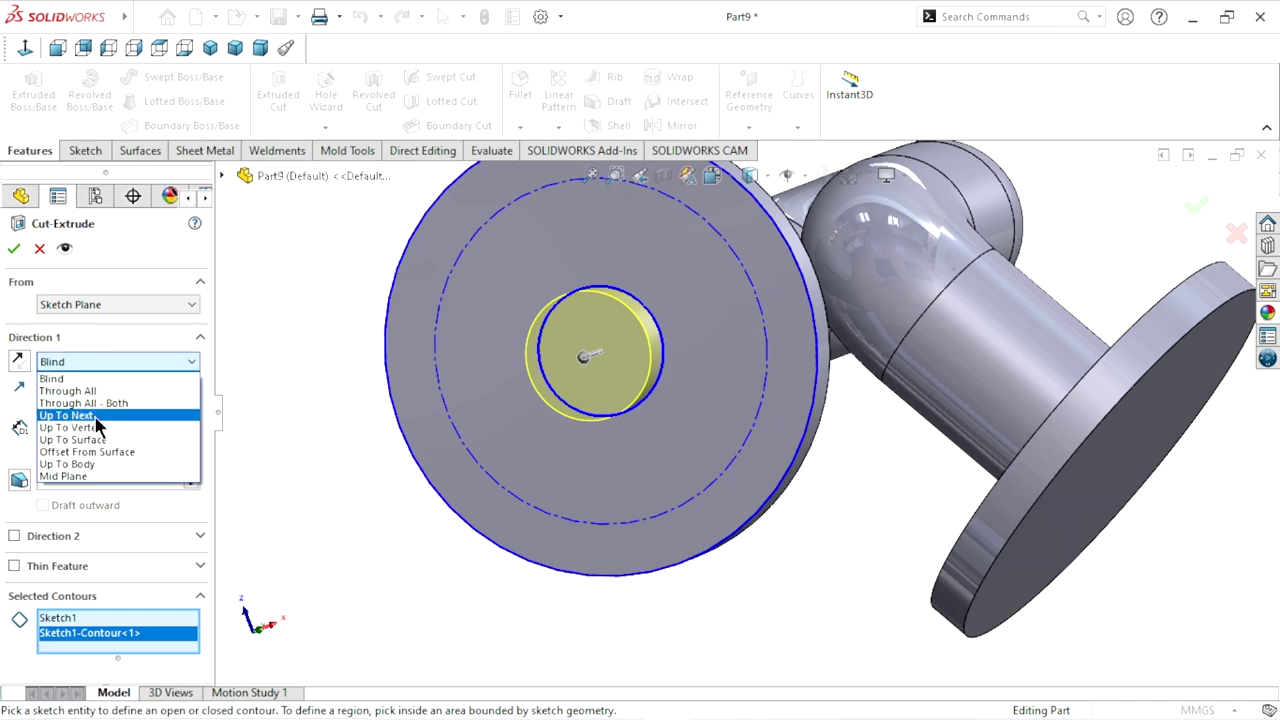
pyautogui.click(68, 415)
pyautogui.click(14, 252)
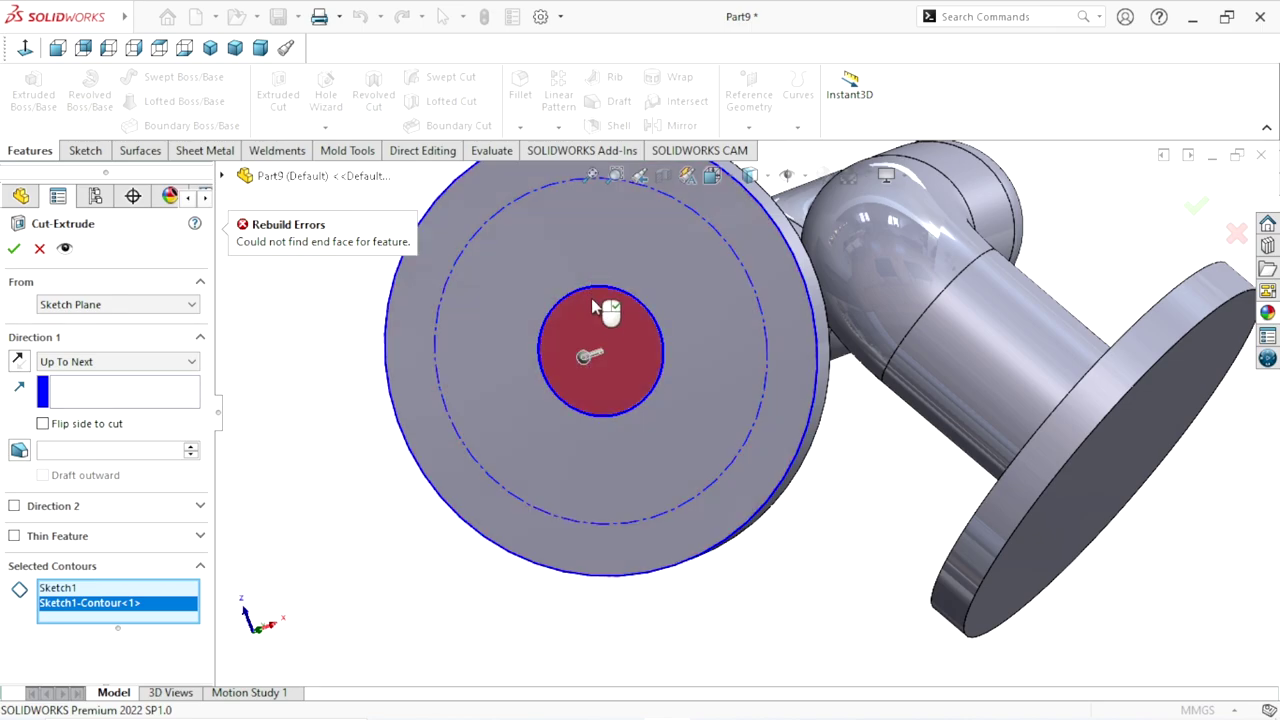
pyautogui.click(594, 335)
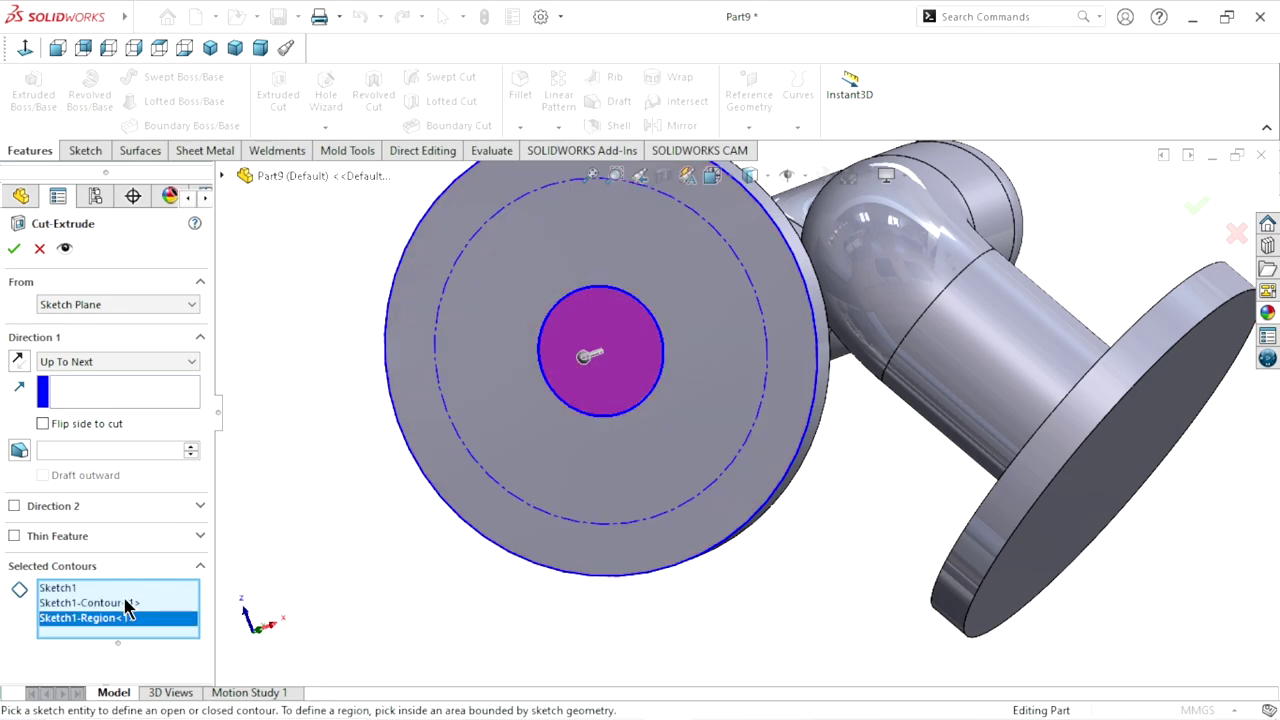
pyautogui.rightClick(127, 608)
pyautogui.click(168, 610)
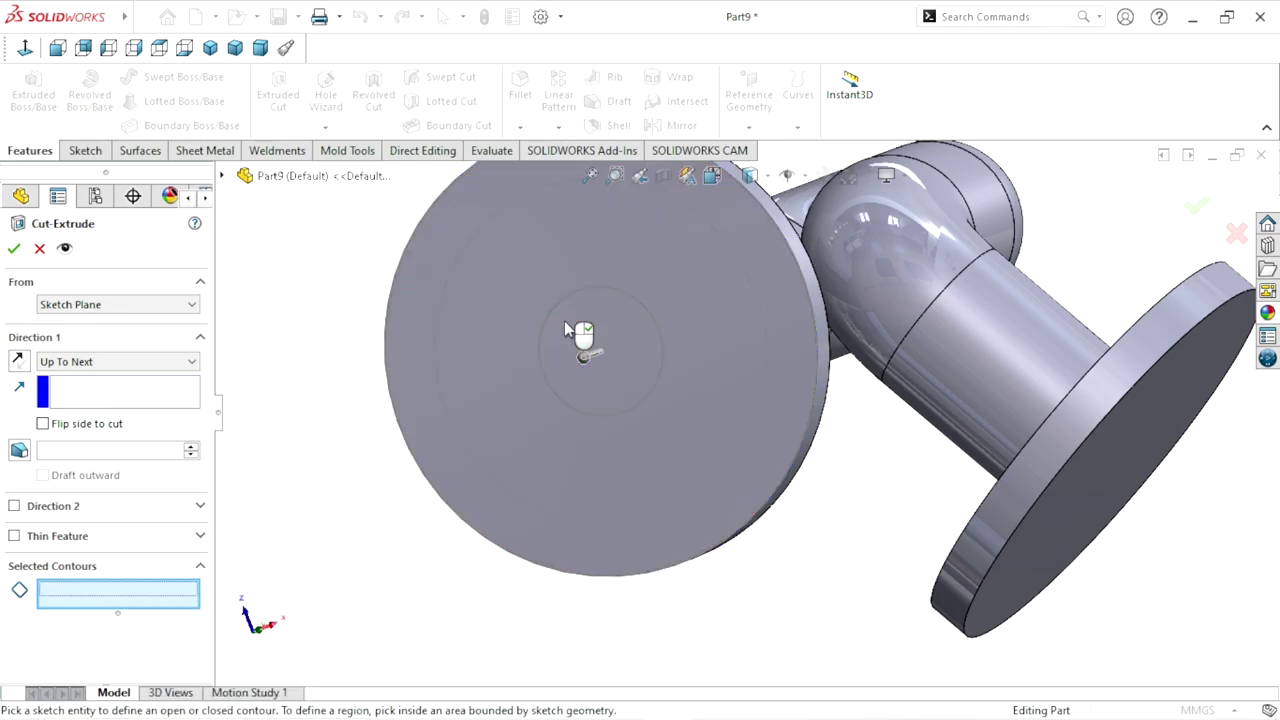
pyautogui.click(582, 330)
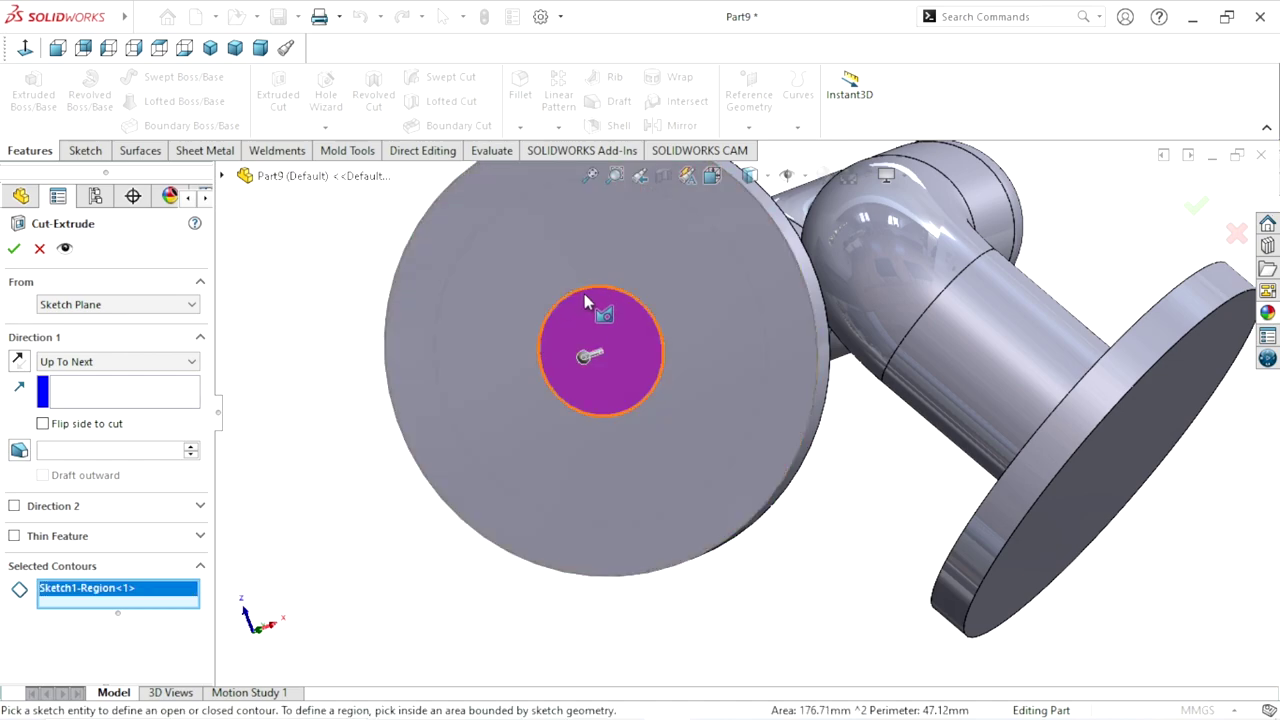
pyautogui.rightClick(131, 590)
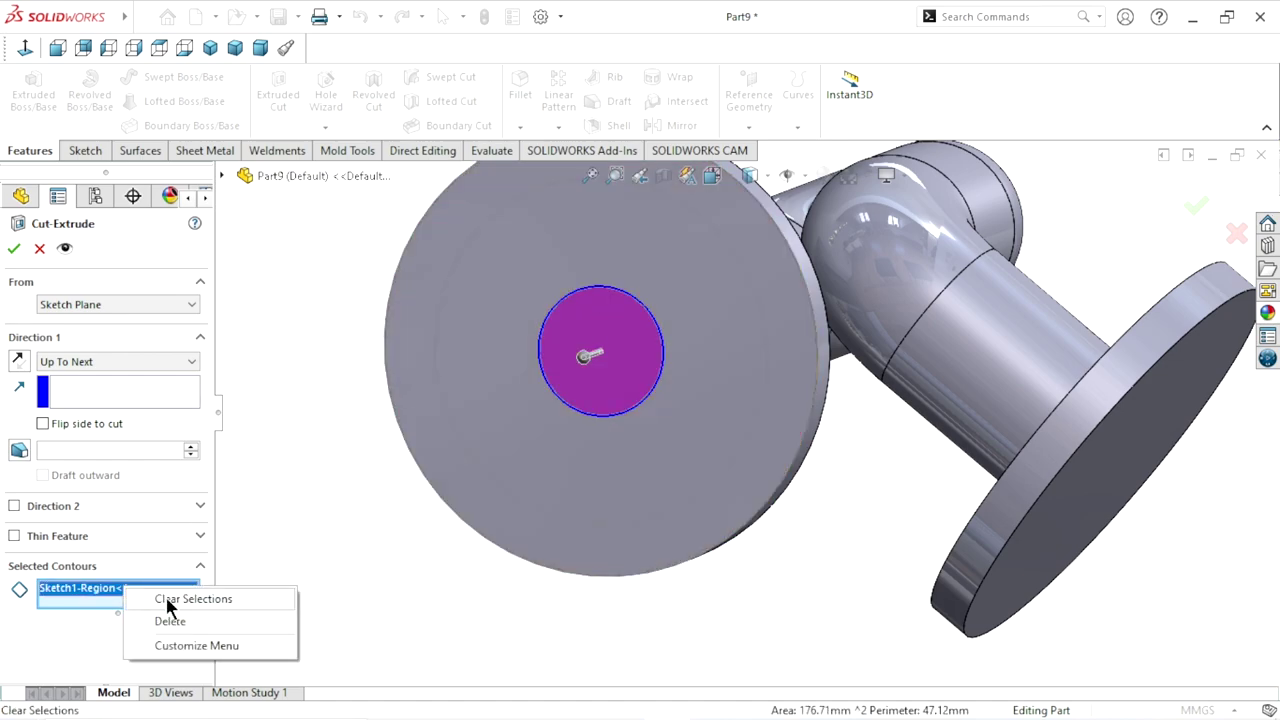
pyautogui.click(163, 601)
pyautogui.click(592, 288)
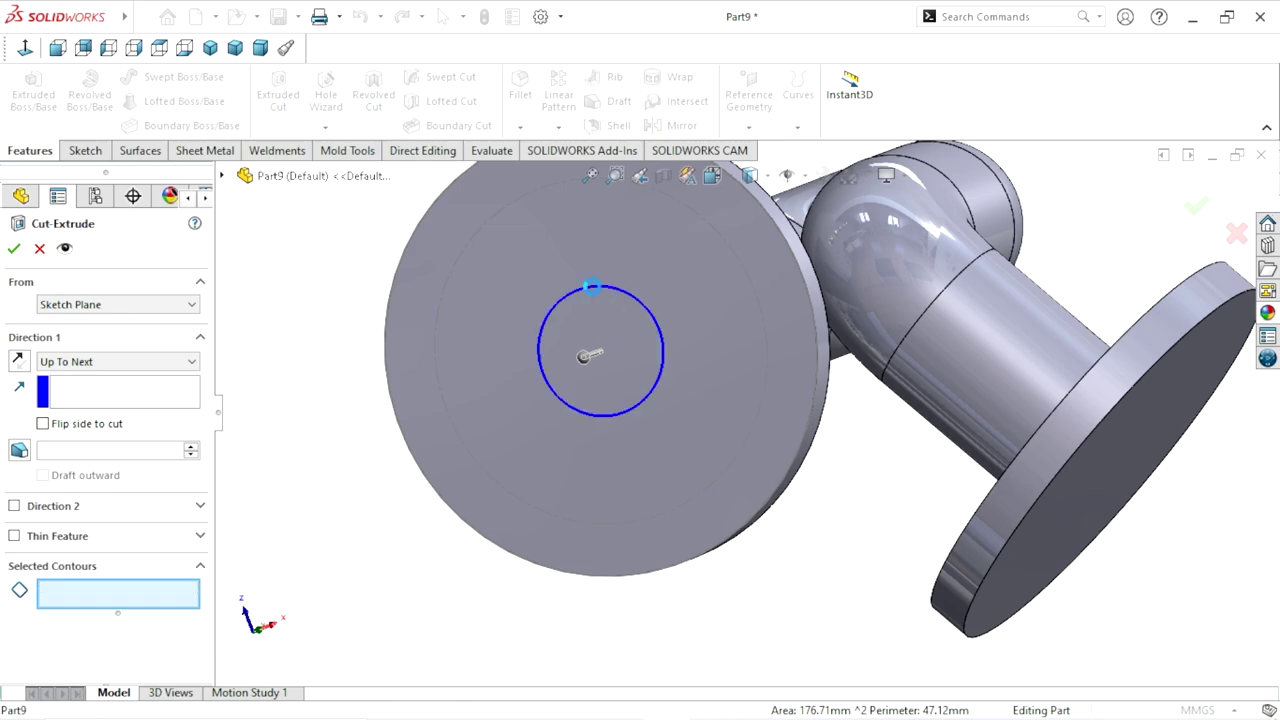
# Reverse the cut direction and apply it, boring the 15 mm hole through the flange
pyautogui.moveTo(400, 403)
pyautogui.mouseDown(button='middle')
pyautogui.moveTo(420, 449)
pyautogui.moveTo(360, 478)
pyautogui.mouseUp(button='middle')
pyautogui.click(18, 362)
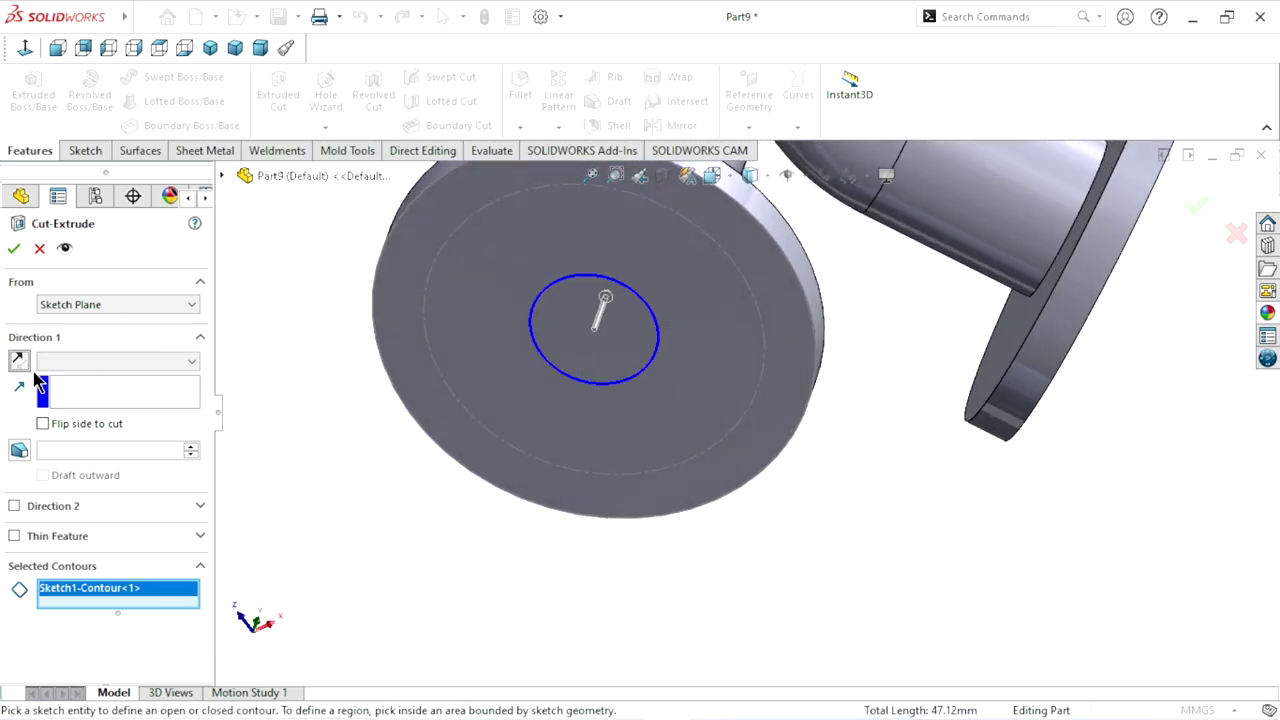
pyautogui.click(16, 251)
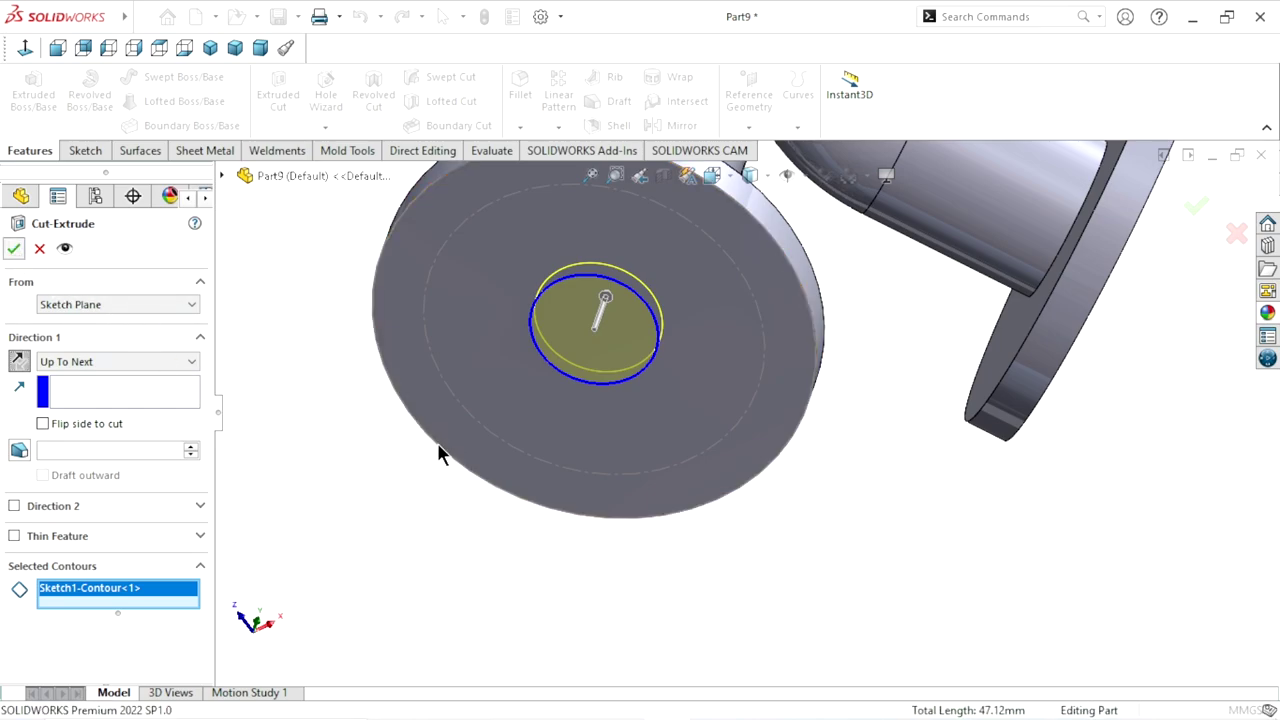
pyautogui.moveTo(543, 461)
pyautogui.mouseDown(button='middle')
pyautogui.moveTo(563, 251)
pyautogui.moveTo(509, 343)
pyautogui.moveTo(519, 516)
pyautogui.mouseUp(button='middle')
pyautogui.scroll(3, 580, 522)
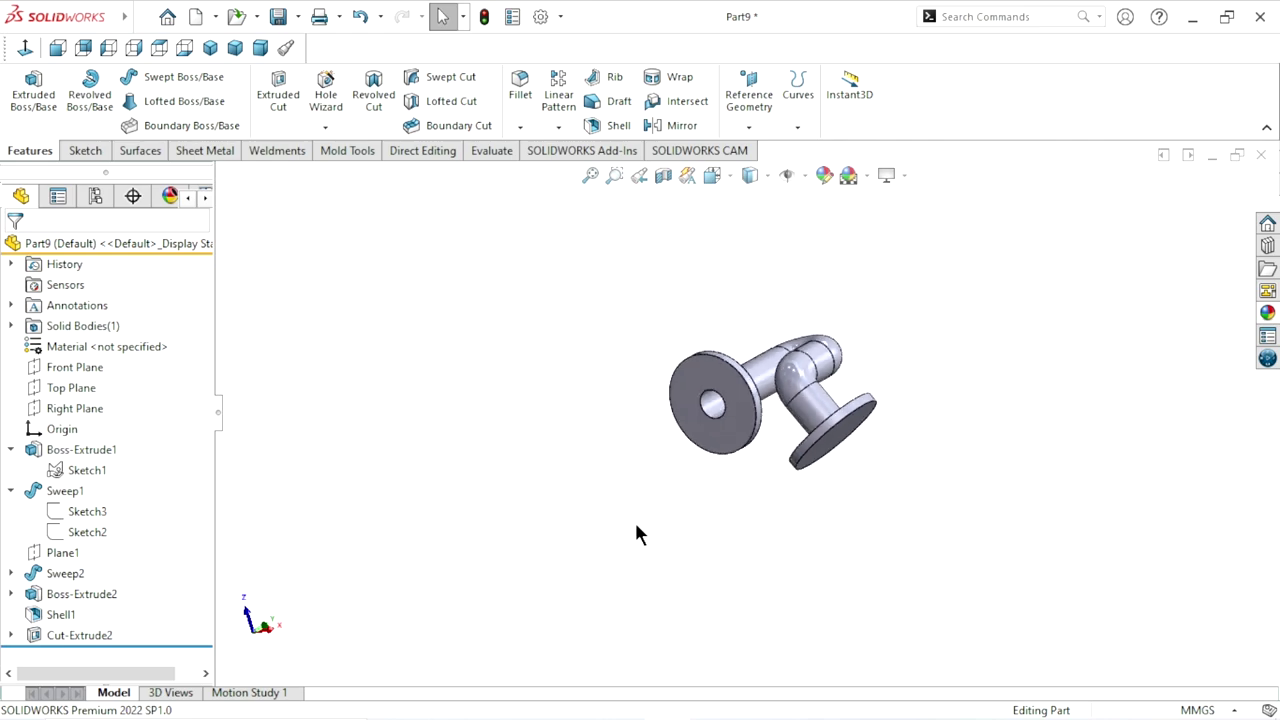
pyautogui.scroll(-2, 925, 487)
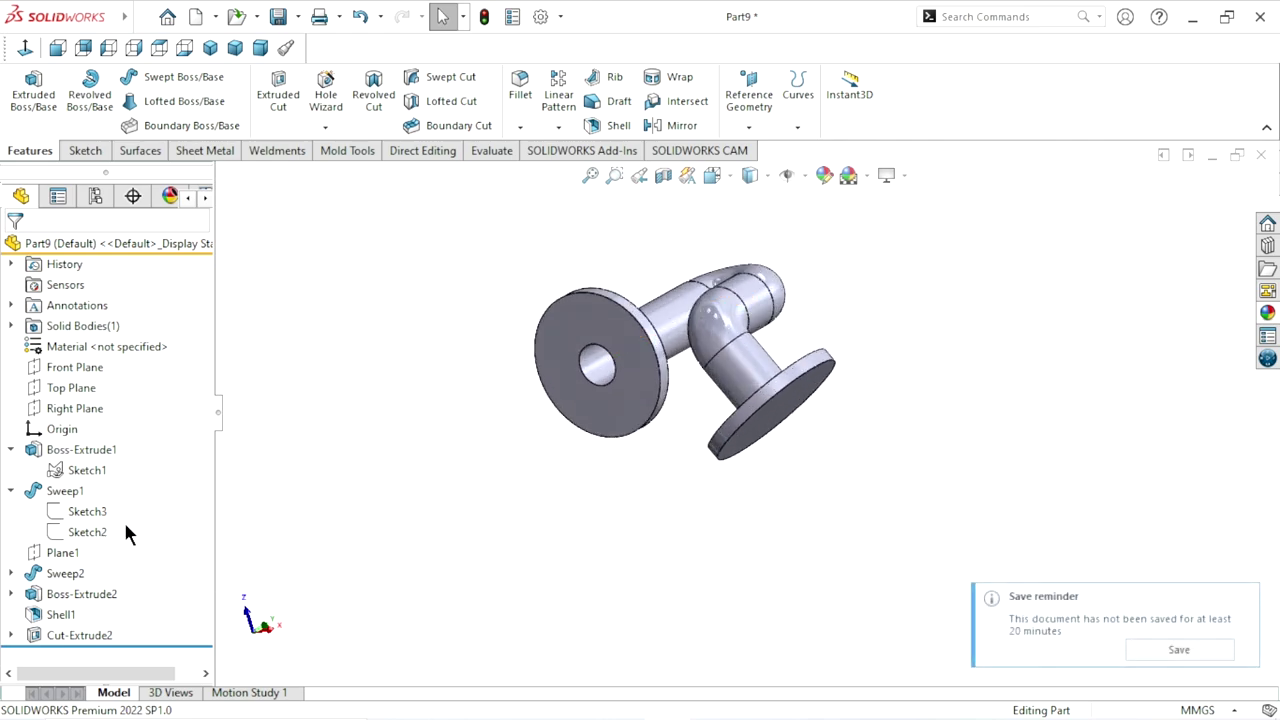
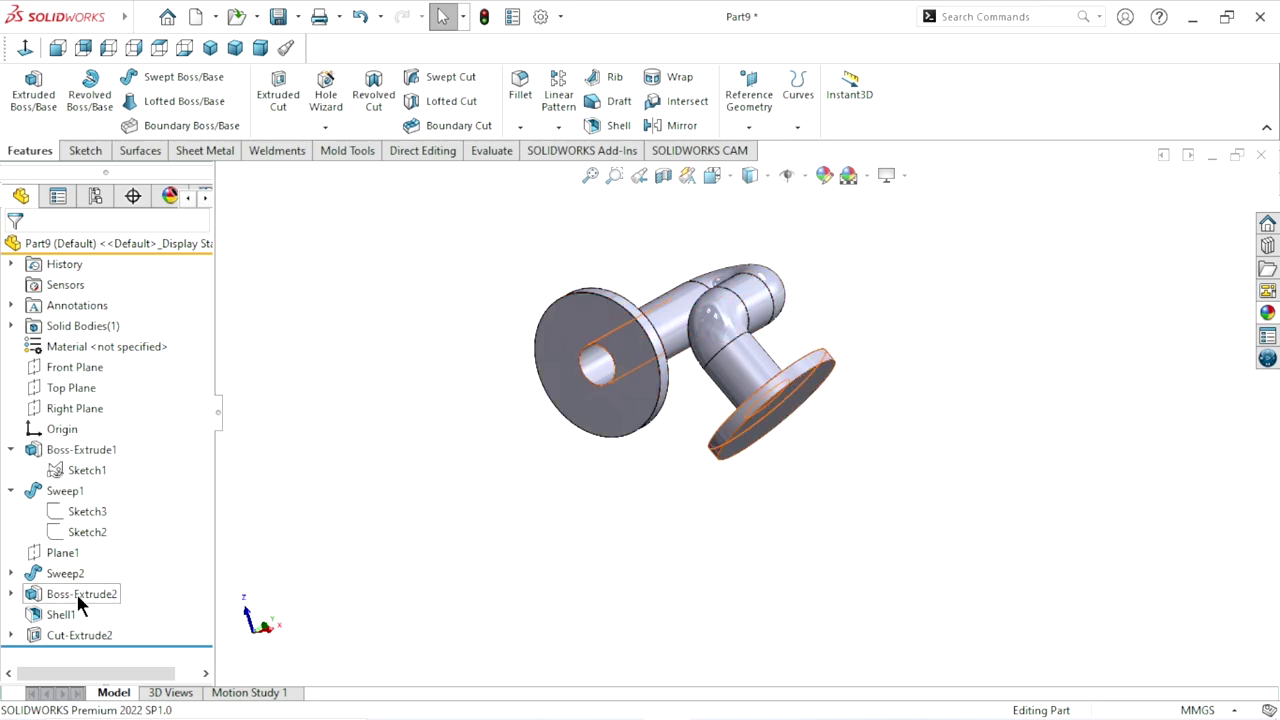
# Show Sketch5 under Boss-Extrude2 and orbit toward the pipe's circular end
pyautogui.click(10, 594)
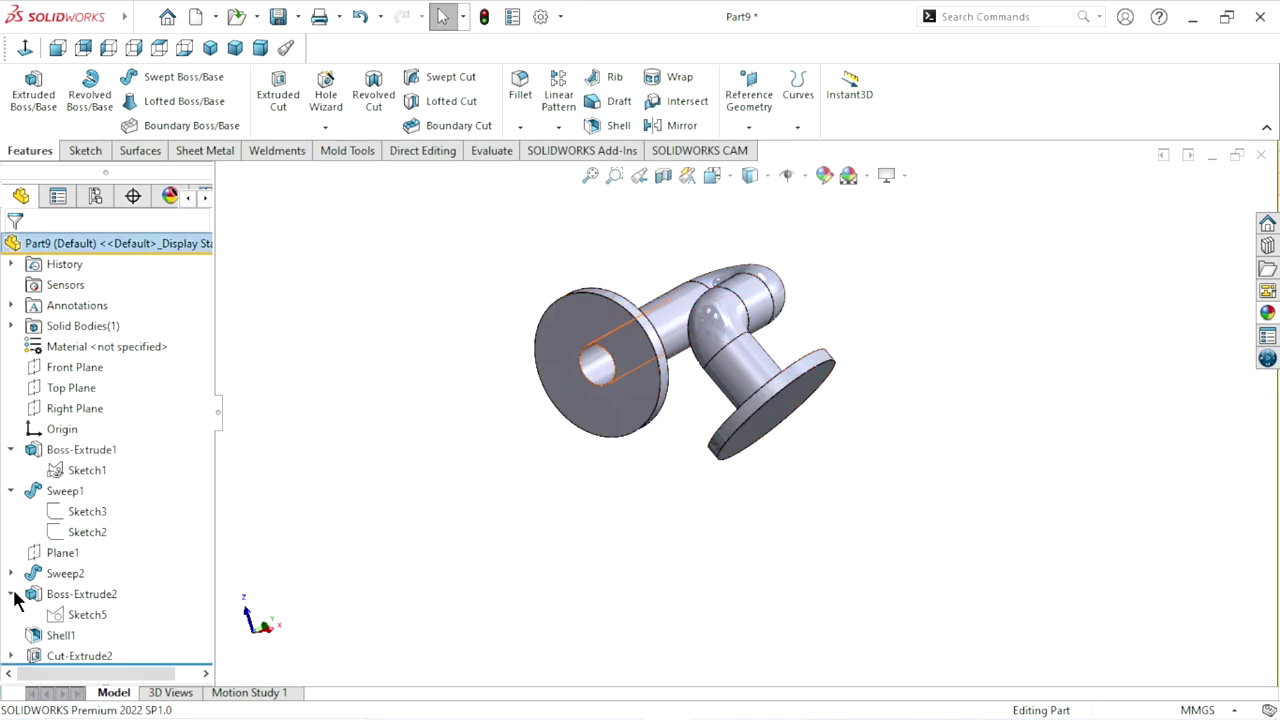
pyautogui.click(85, 614)
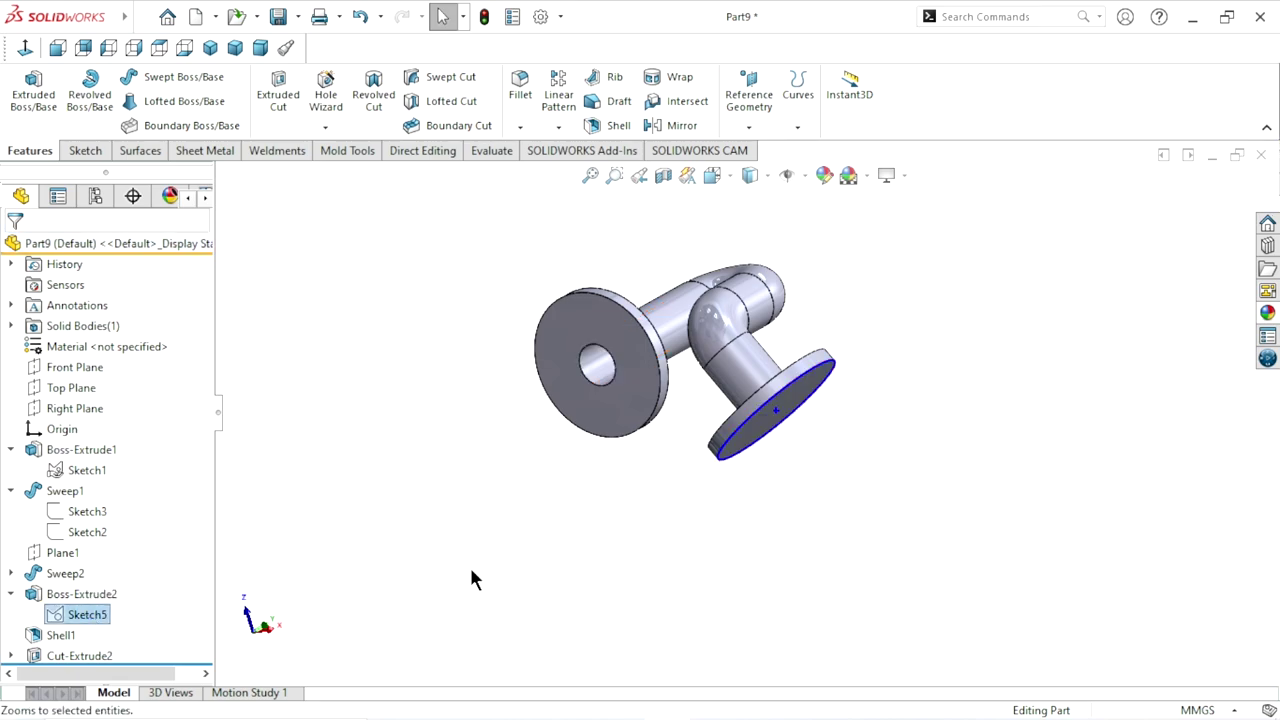
pyautogui.moveTo(469, 564)
pyautogui.mouseDown(button='middle')
pyautogui.moveTo(611, 524)
pyautogui.moveTo(637, 444)
pyautogui.moveTo(623, 450)
pyautogui.mouseUp(button='middle')
pyautogui.click(530, 548)
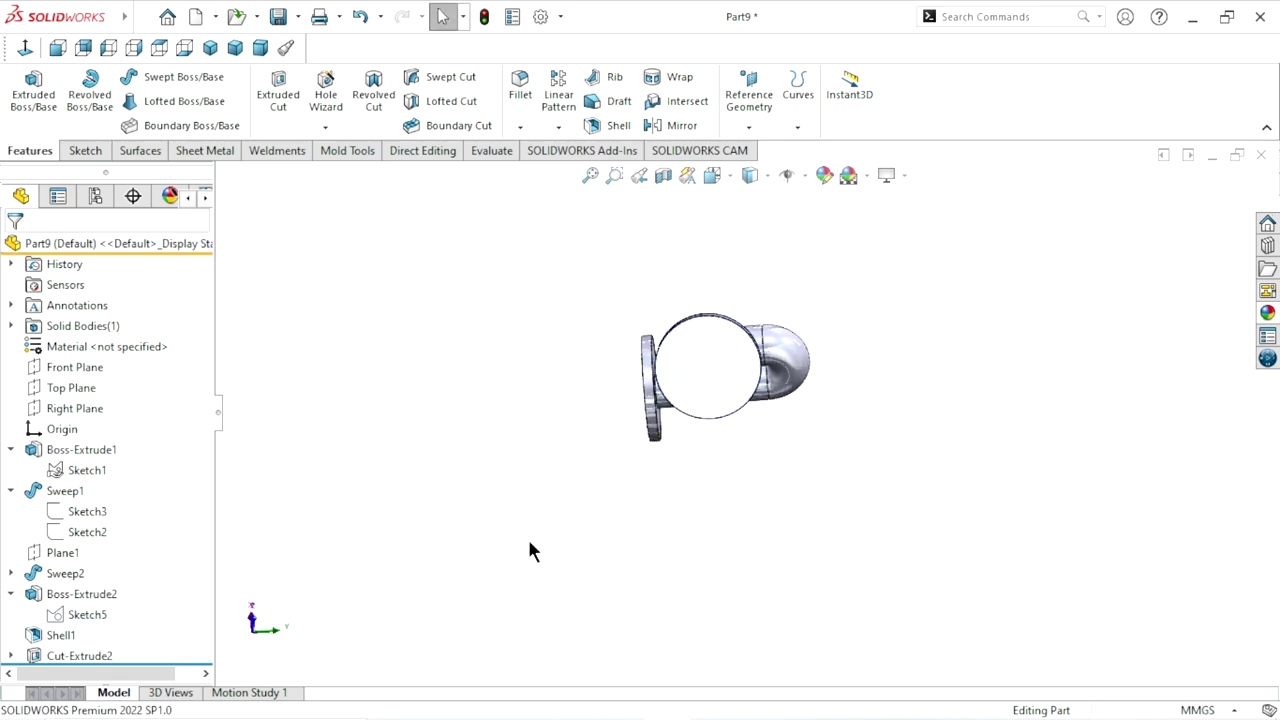
pyautogui.click(79, 612)
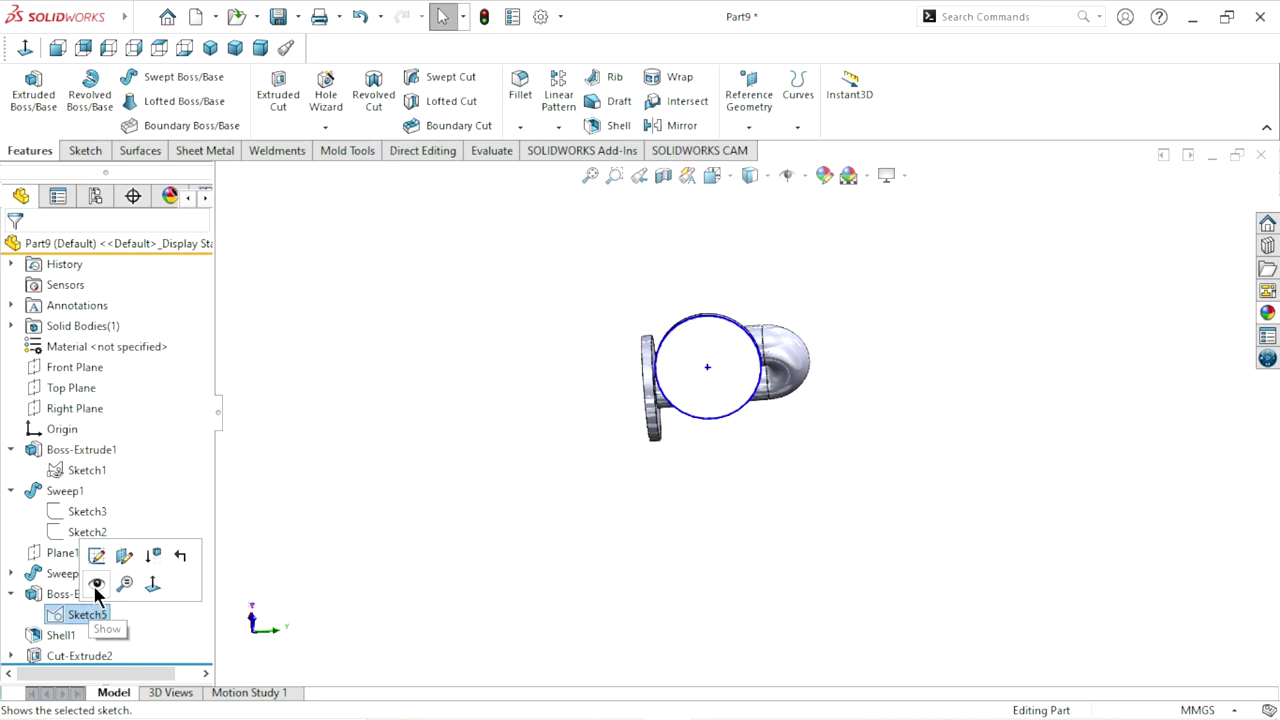
# Extrude-cut the 15 mm Sketch5 circle Up To Next through the end boss
pyautogui.scroll(-2, 754, 400)
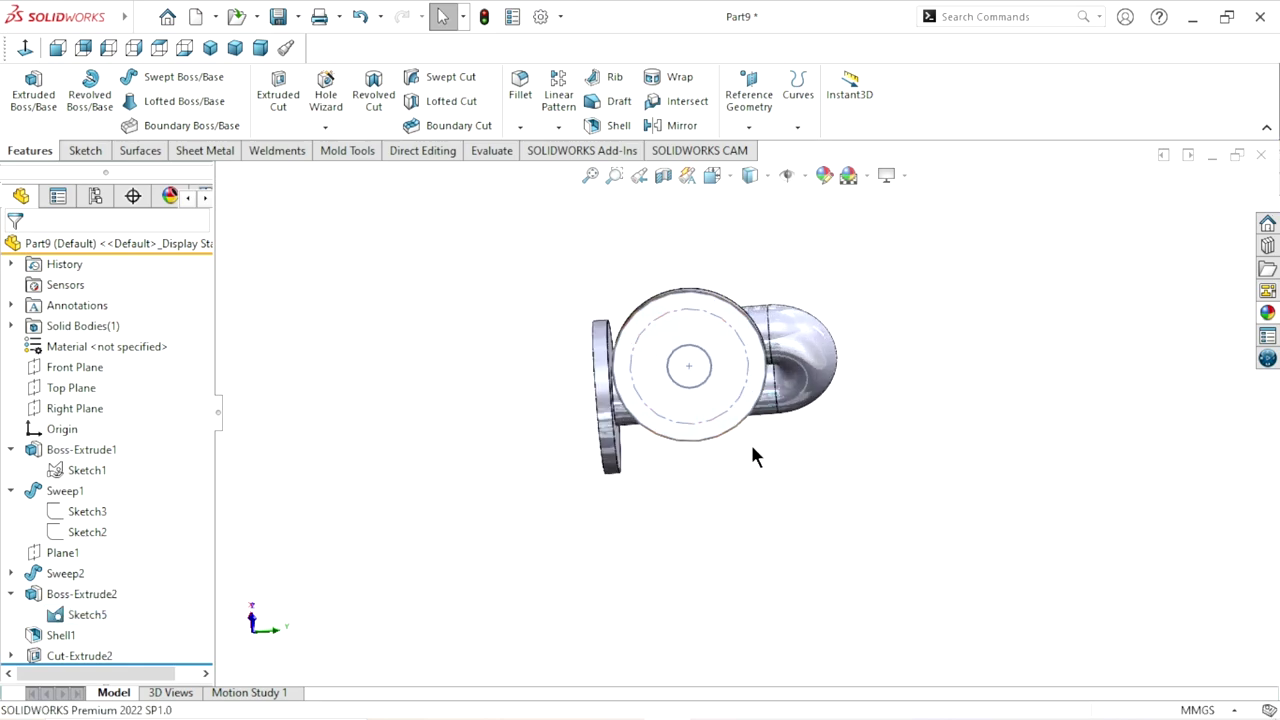
pyautogui.scroll(-2, 754, 456)
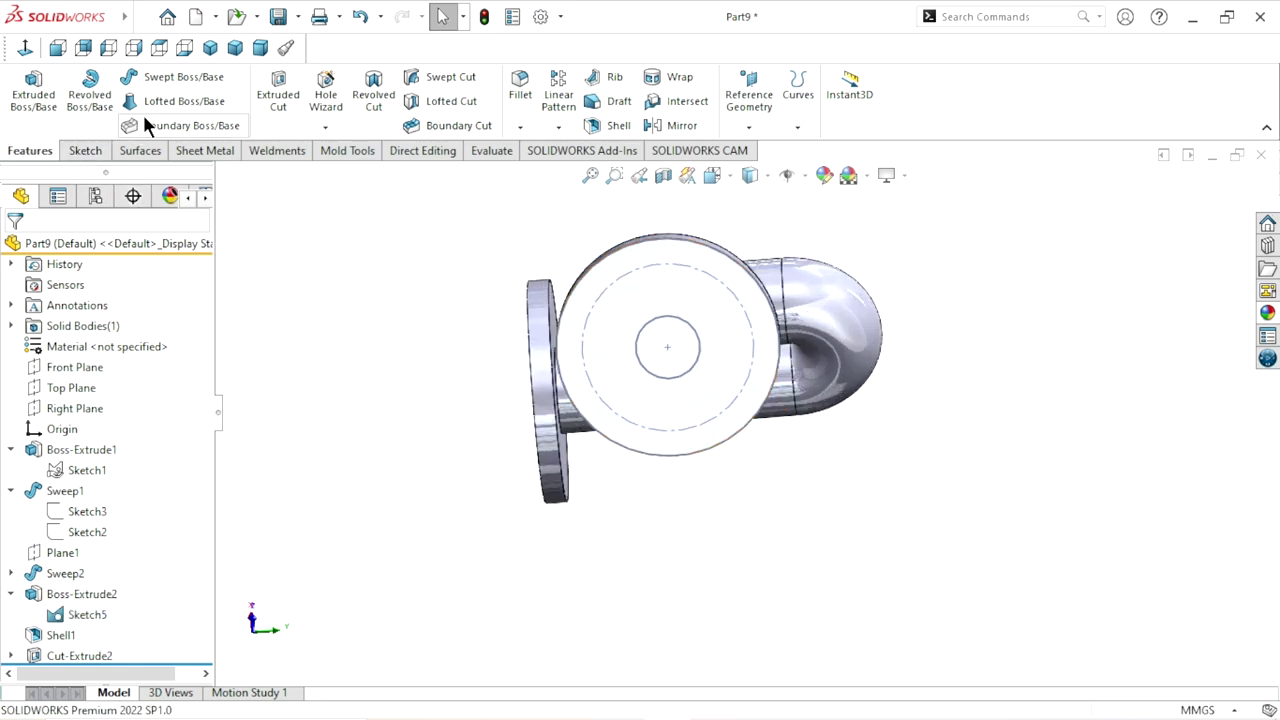
pyautogui.click(278, 100)
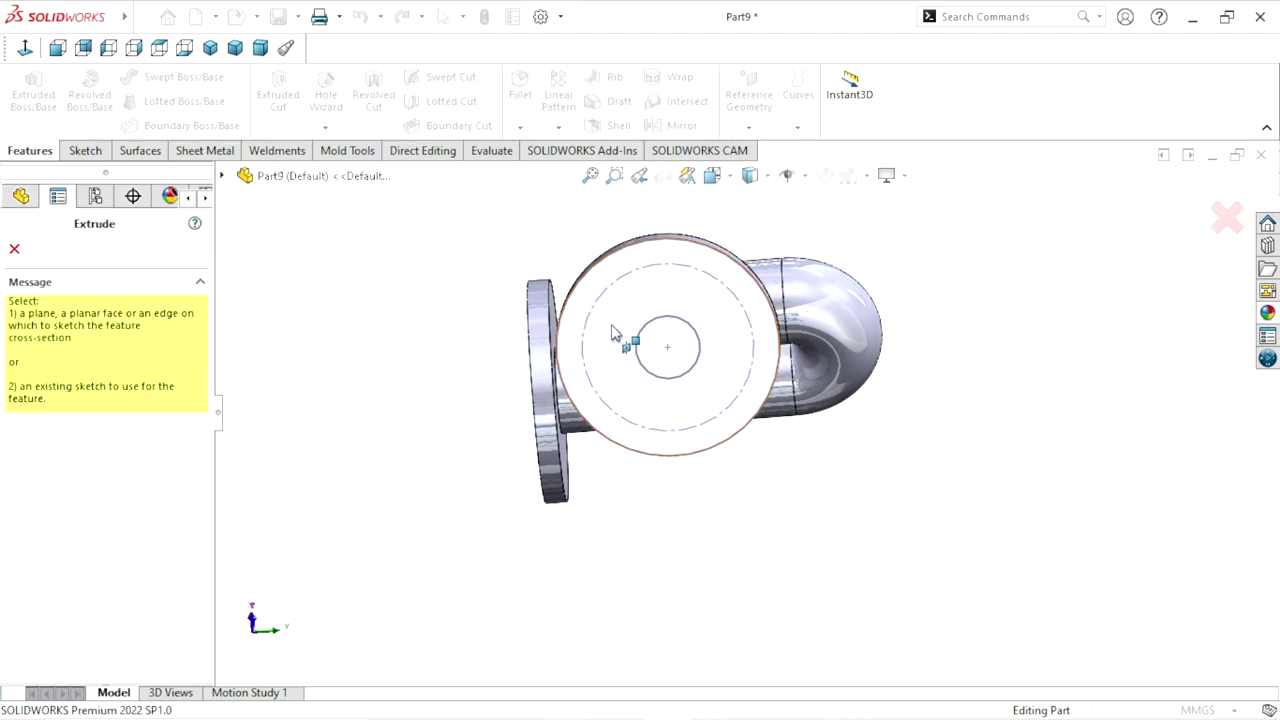
pyautogui.click(670, 318)
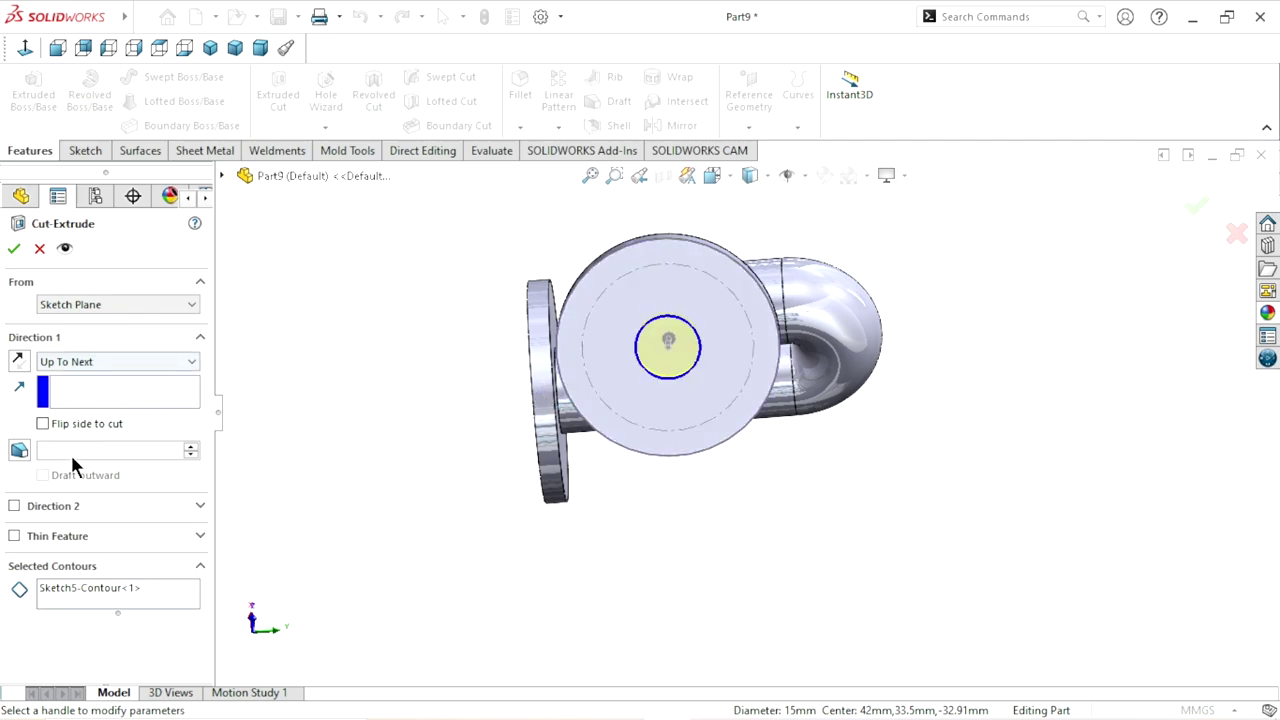
pyautogui.click(12, 251)
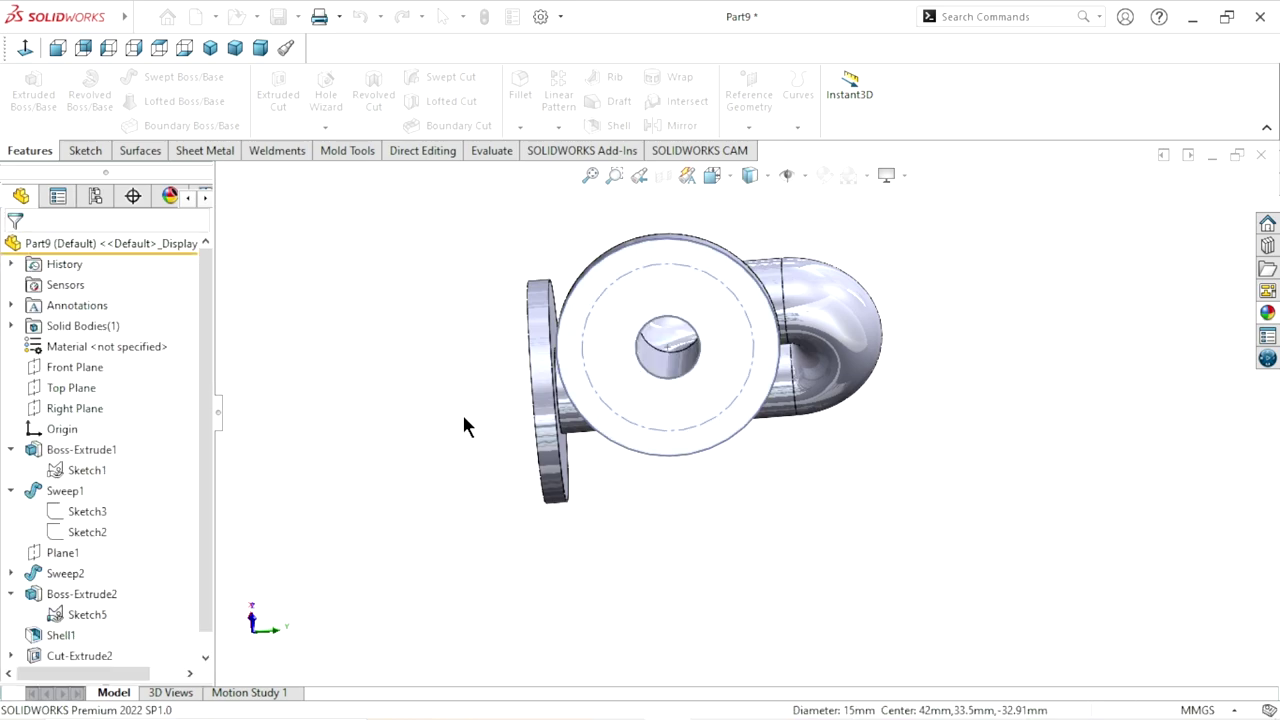
# Hide the Sketch5 circles on the flange face
pyautogui.moveTo(400, 440); pyautogui.dragTo(598, 483, button='middle')
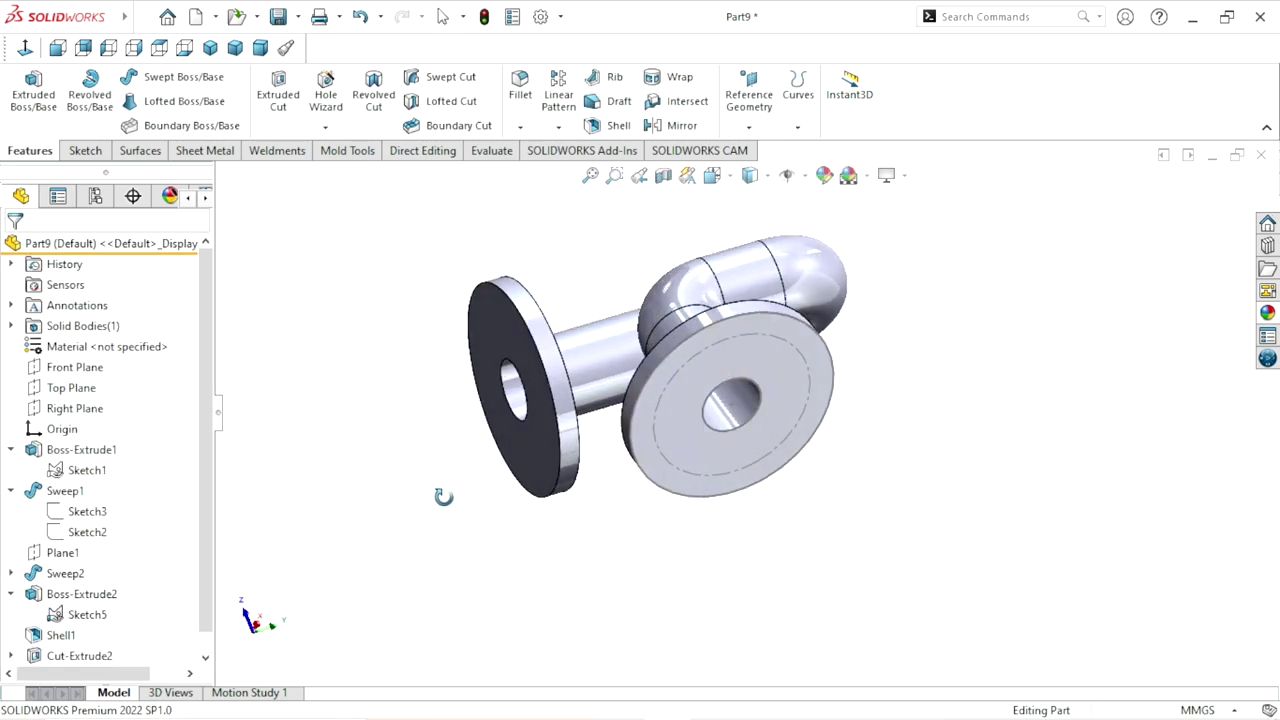
pyautogui.scroll(-5, 793, 368)
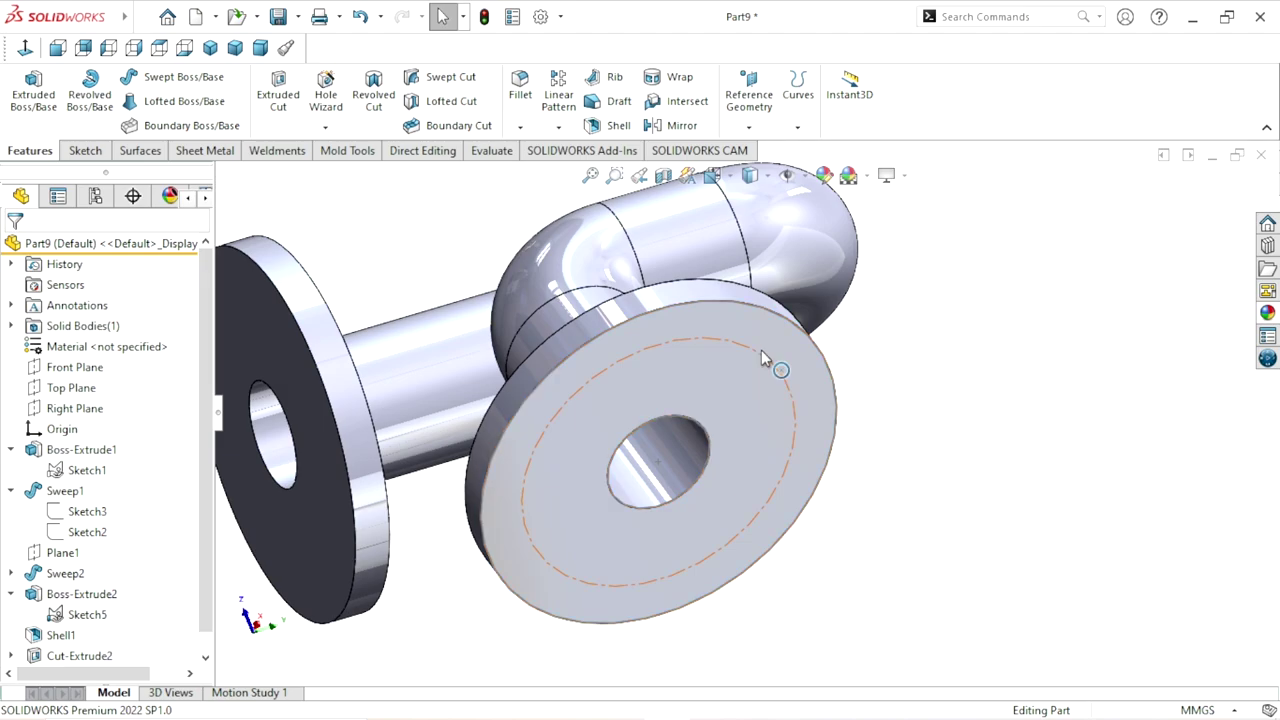
pyautogui.click(760, 359)
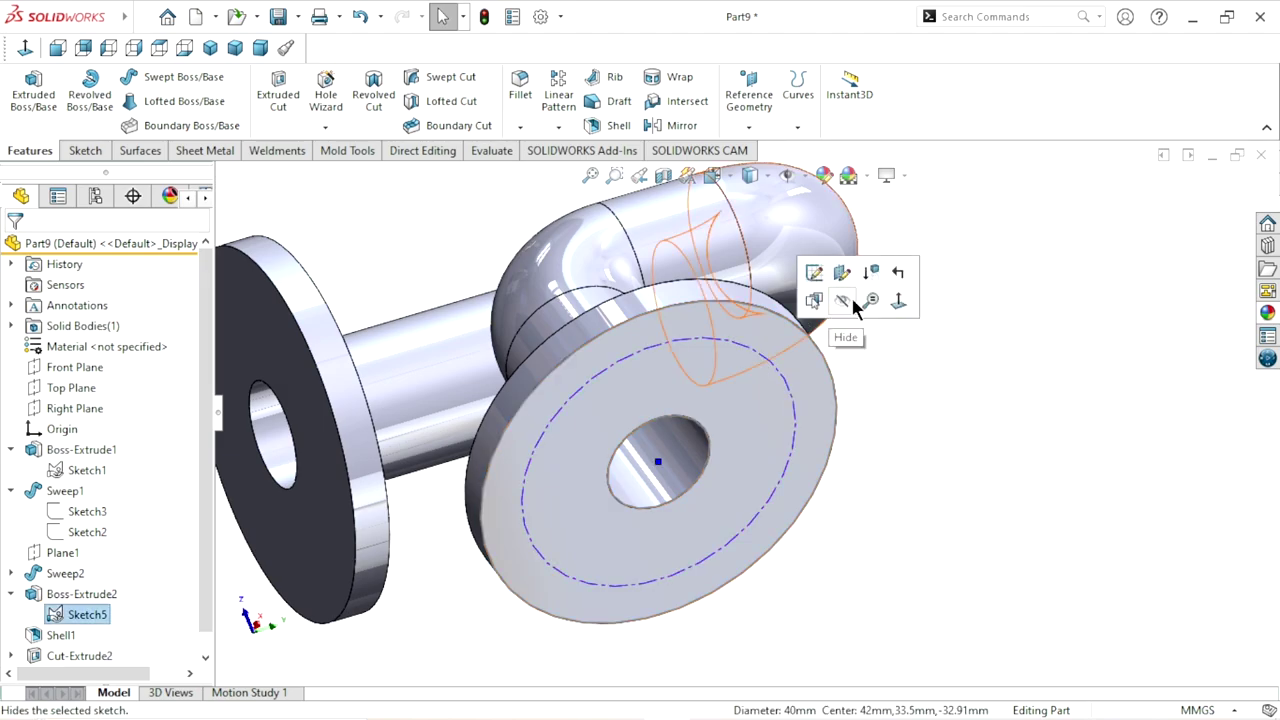
pyautogui.click(843, 301)
pyautogui.scroll(4, 690, 451)
pyautogui.scroll(-2, 690, 451)
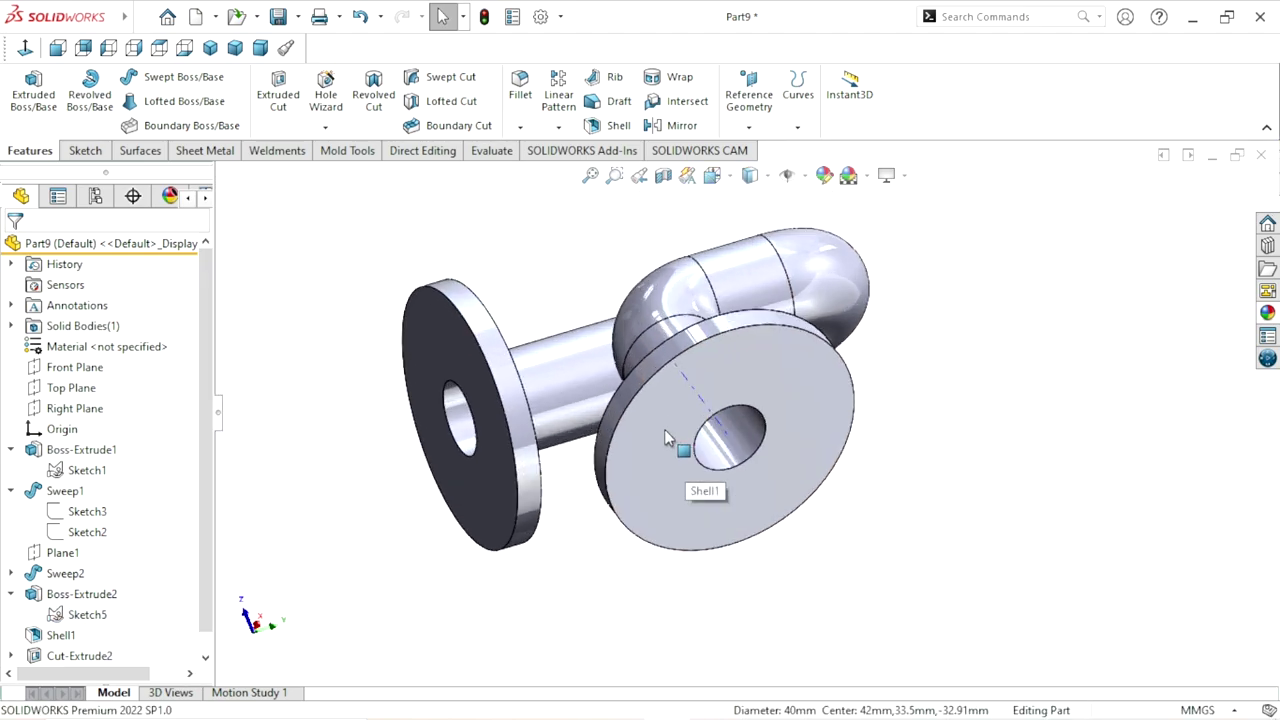
# Orbit to the bottom flange and bring up the fillet/chamfer choices
pyautogui.moveTo(929, 429)
pyautogui.mouseDown(button='middle')
pyautogui.moveTo(723, 337)
pyautogui.moveTo(737, 463)
pyautogui.moveTo(630, 466)
pyautogui.moveTo(614, 429)
pyautogui.moveTo(687, 532)
pyautogui.mouseUp(button='middle')
pyautogui.scroll(-2, 630, 466)
pyautogui.scroll(3, 683, 514)
pyautogui.scroll(-3, 706, 429)
pyautogui.scroll(-2, 737, 363)
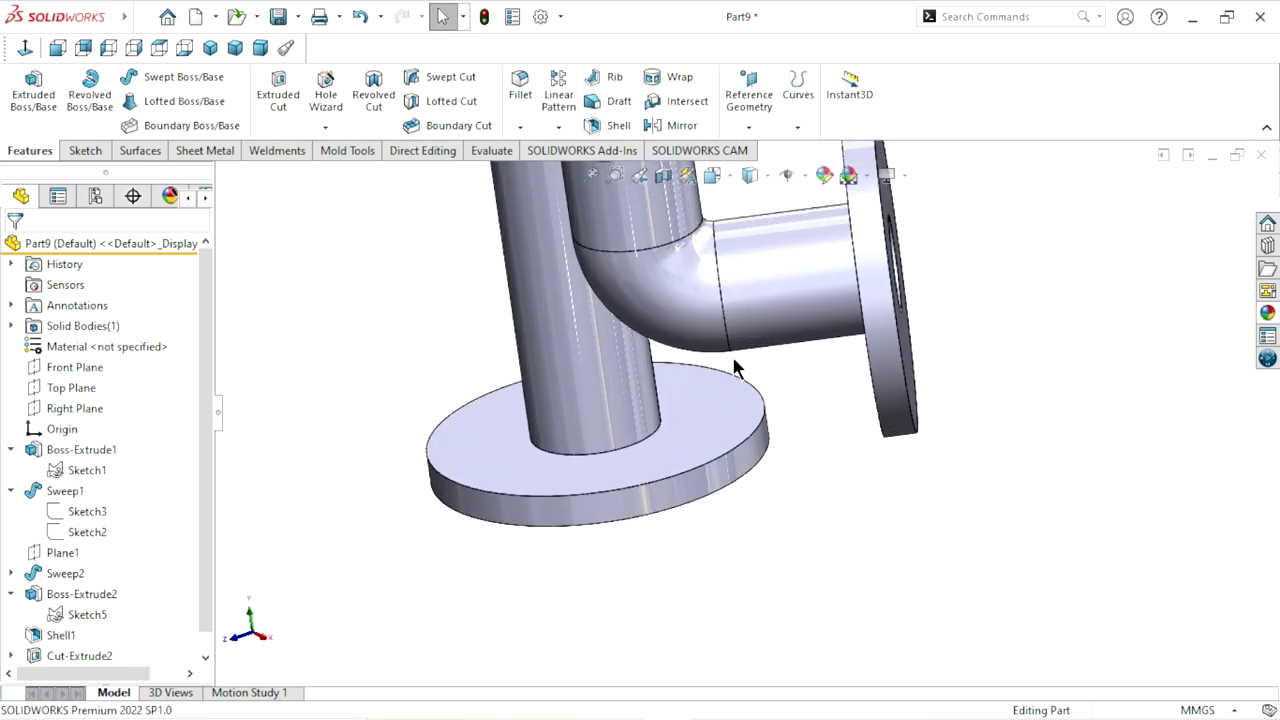
pyautogui.click(517, 125)
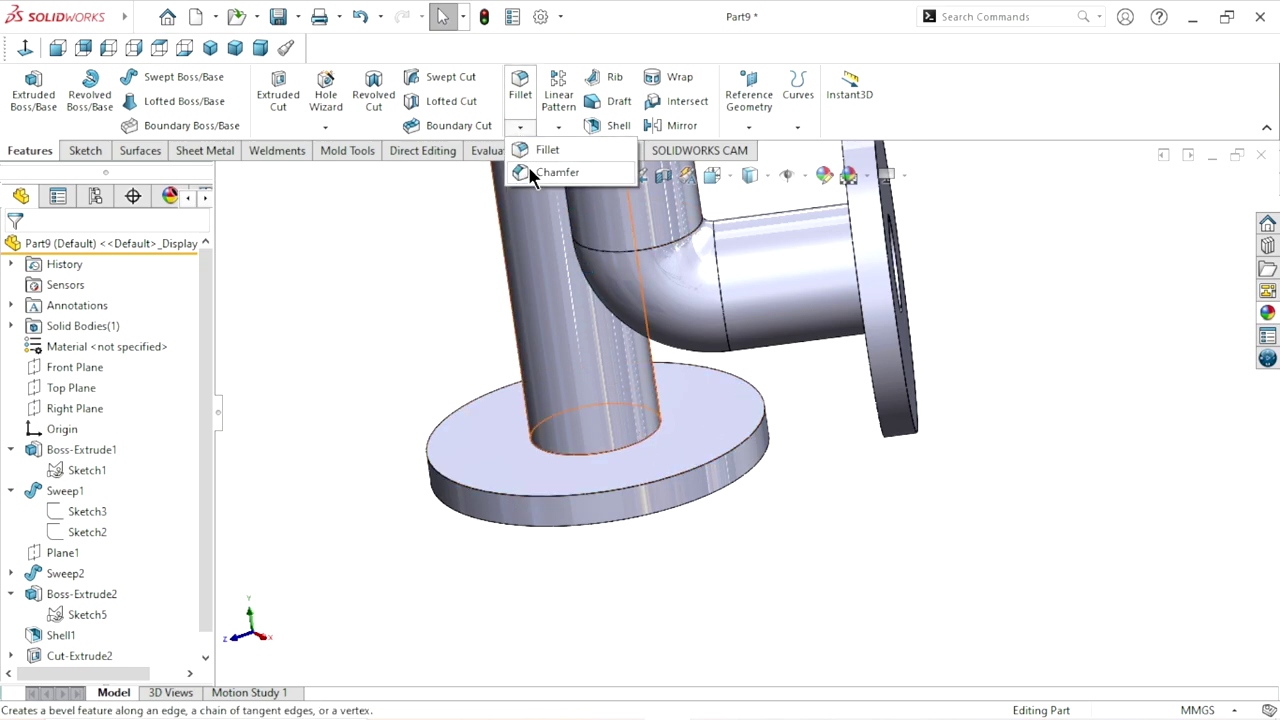
# Start a chamfer on the pipe edge at the bottom flange with 5 mm distance
pyautogui.click(530, 173)
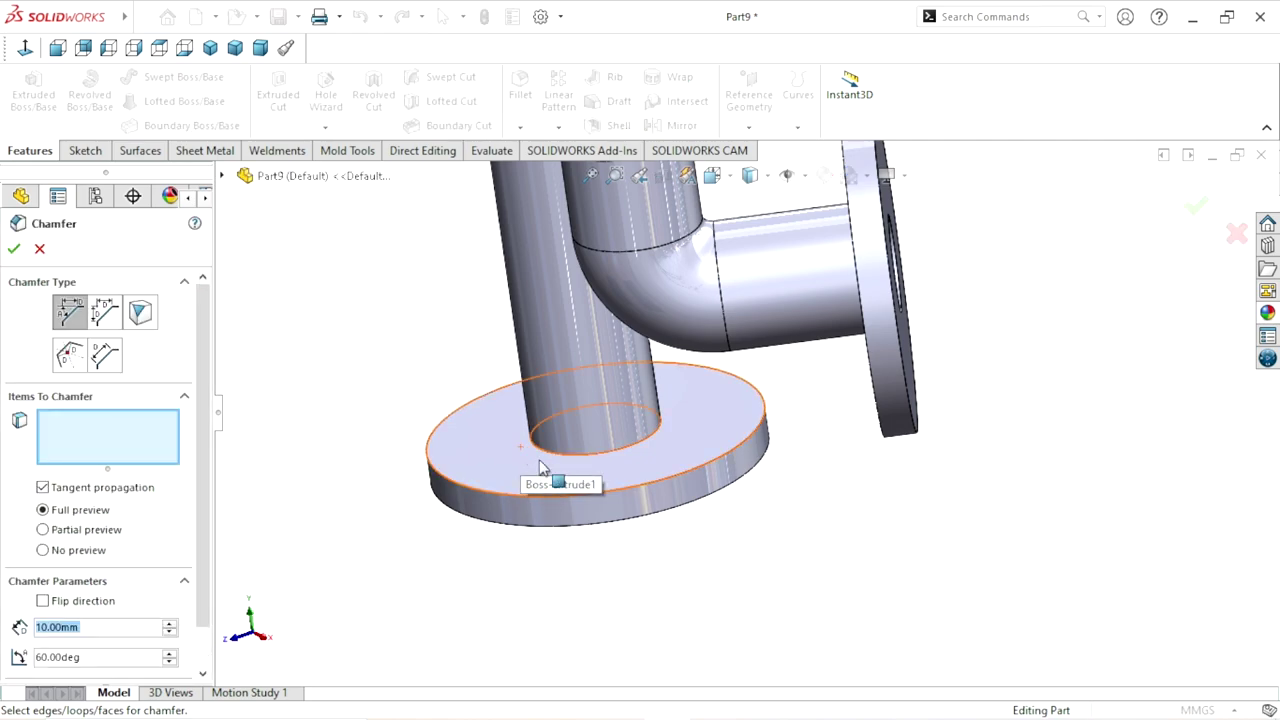
pyautogui.scroll(-1, 371, 546)
pyautogui.scroll(-1, 586, 434)
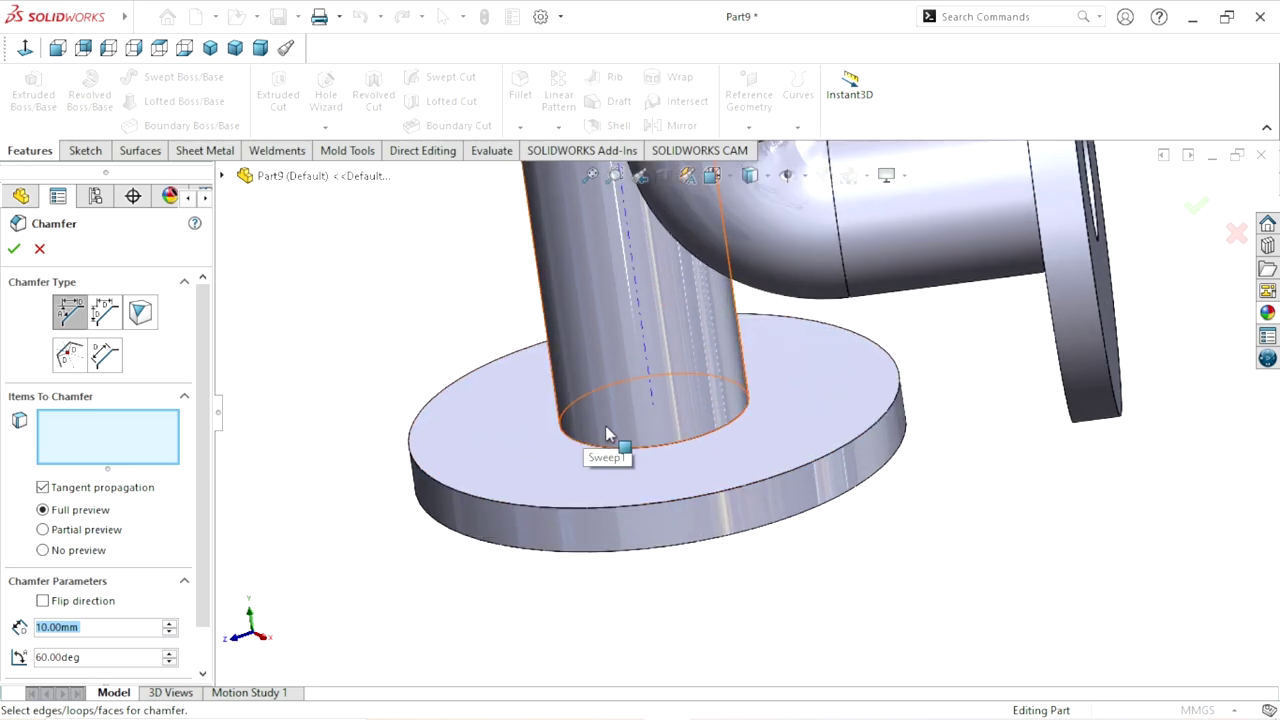
pyautogui.click(669, 447)
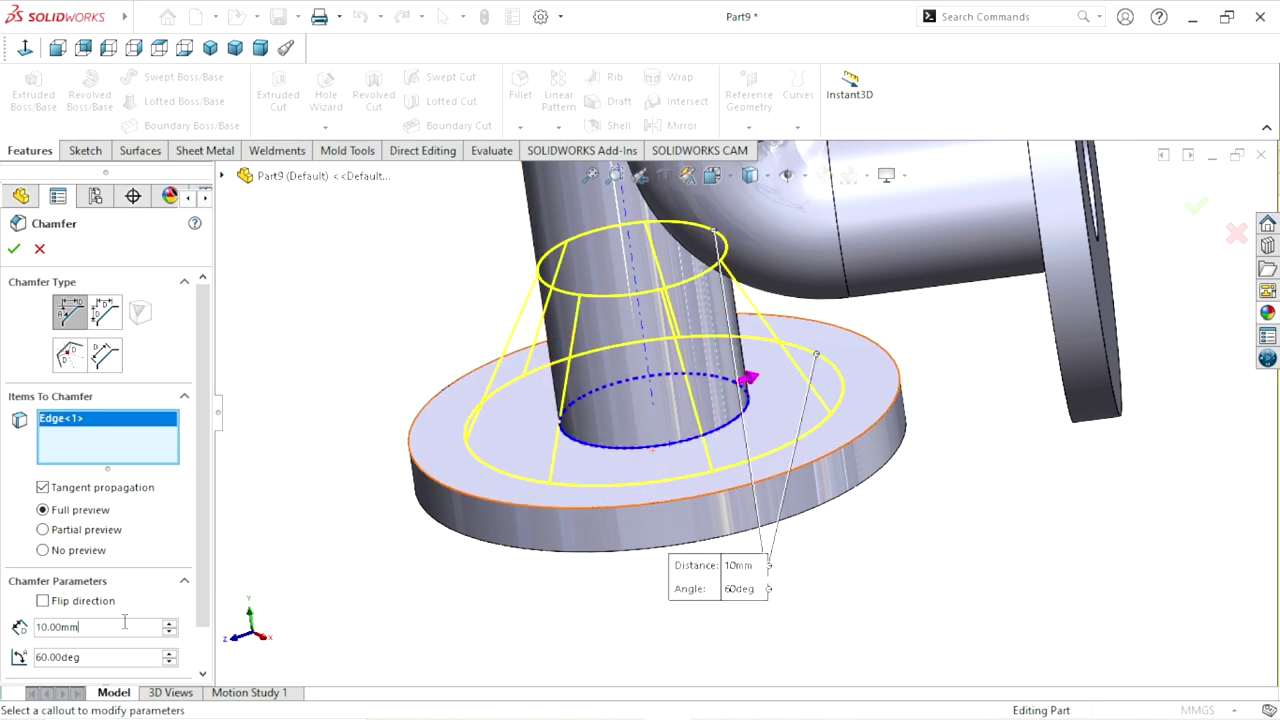
pyautogui.write('5')
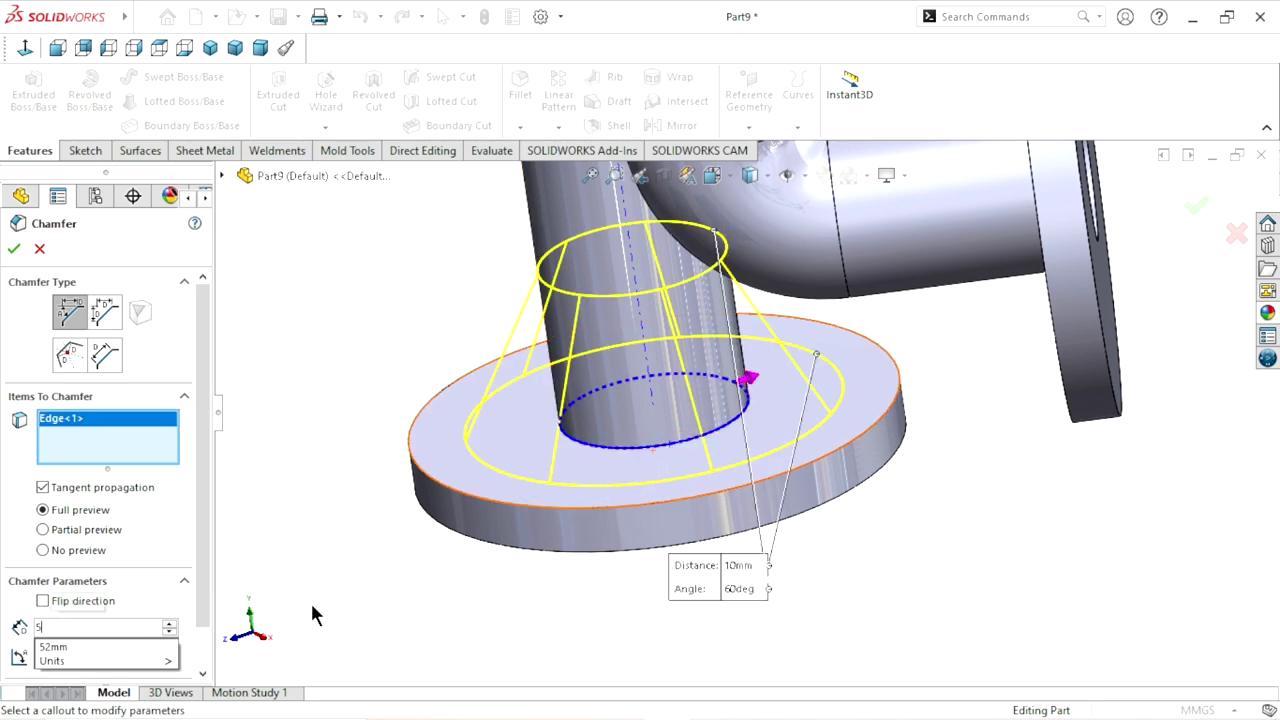
pyautogui.press('Return')
pyautogui.click(108, 656)
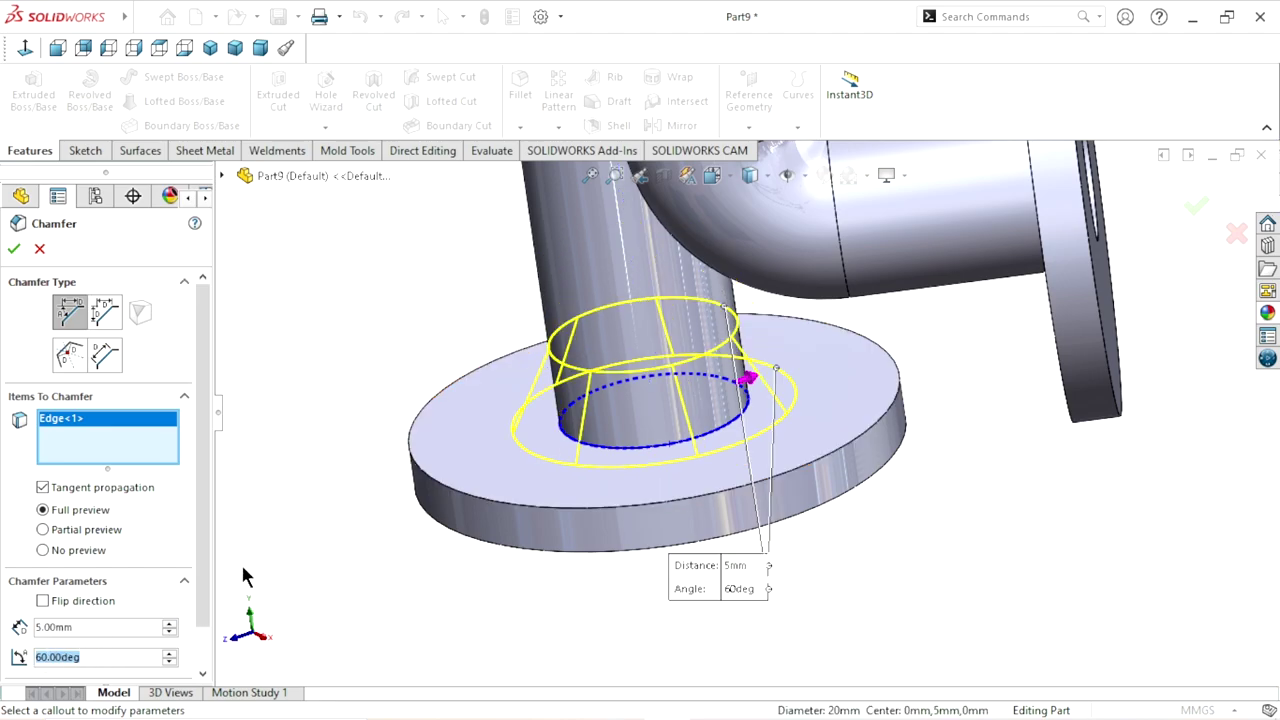
# Add the pipe edge at the second flange and accept the 5 mm, 60° chamfers
pyautogui.moveTo(829, 371)
pyautogui.mouseDown(button='middle')
pyautogui.moveTo(766, 400)
pyautogui.moveTo(800, 391)
pyautogui.moveTo(828, 412)
pyautogui.mouseUp(button='middle')
pyautogui.scroll(-2, 948, 342)
pyautogui.scroll(-3, 948, 342)
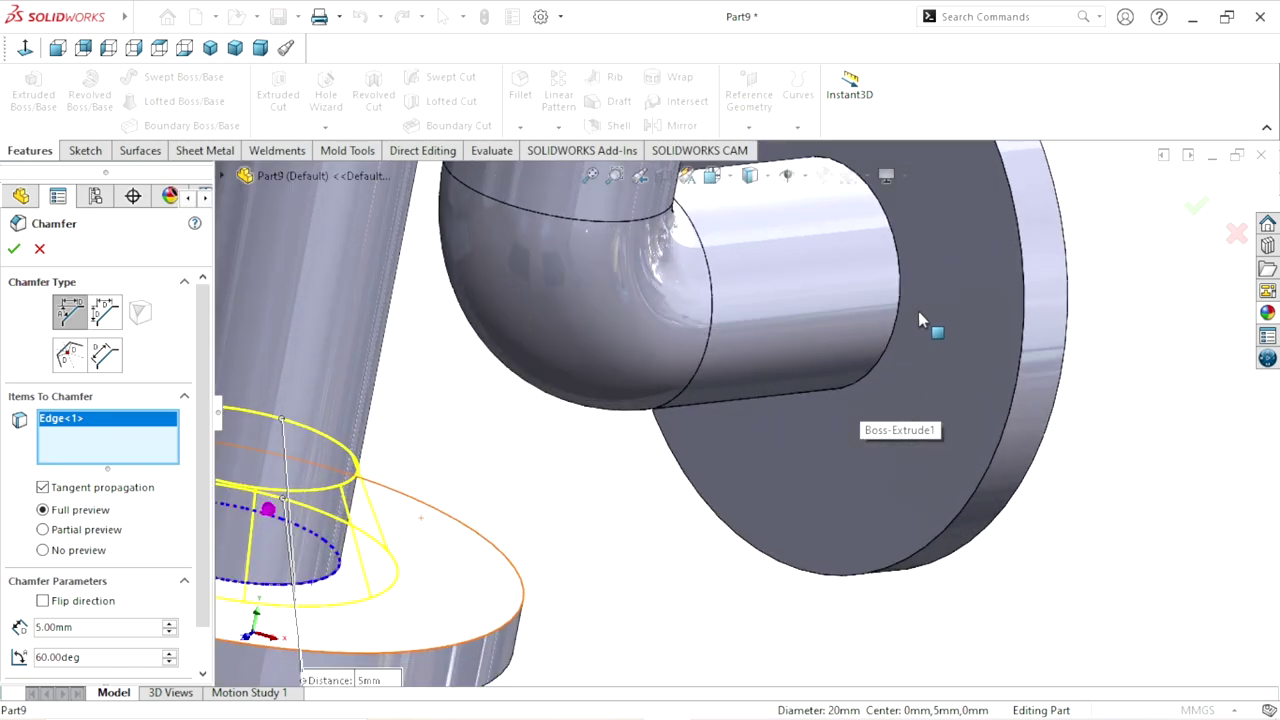
pyautogui.click(901, 293)
pyautogui.scroll(4, 801, 459)
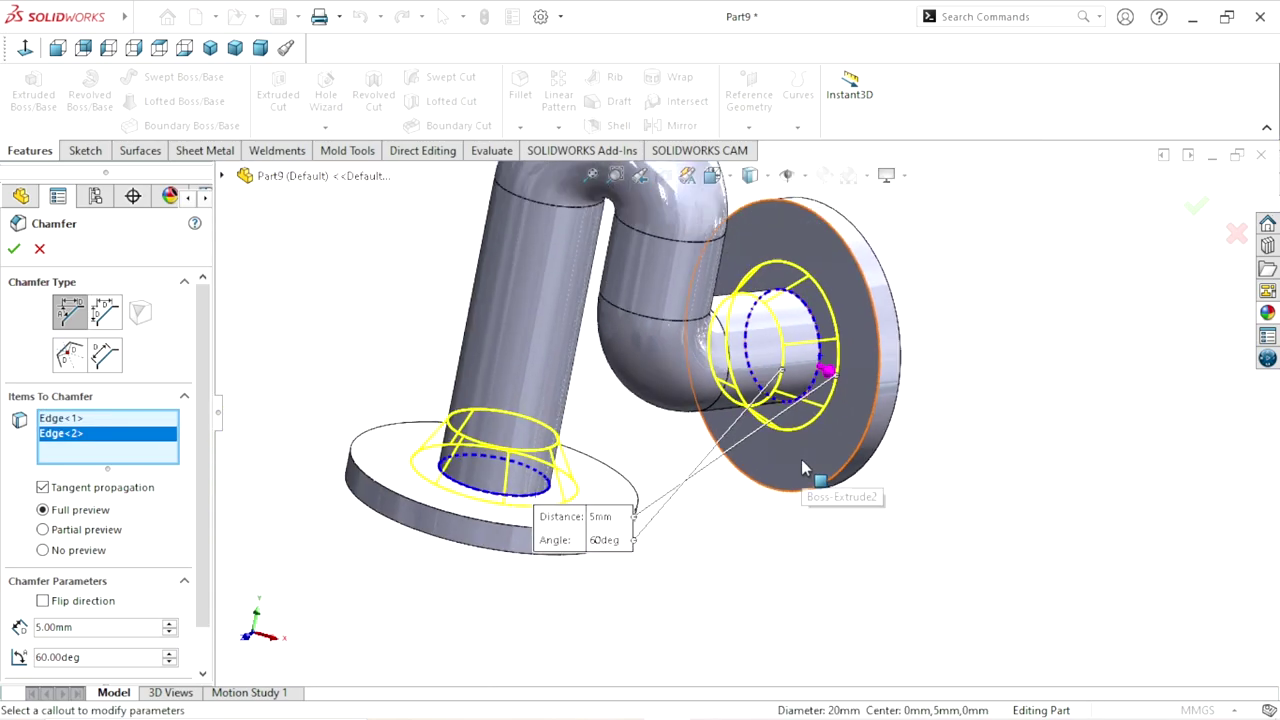
pyautogui.click(14, 250)
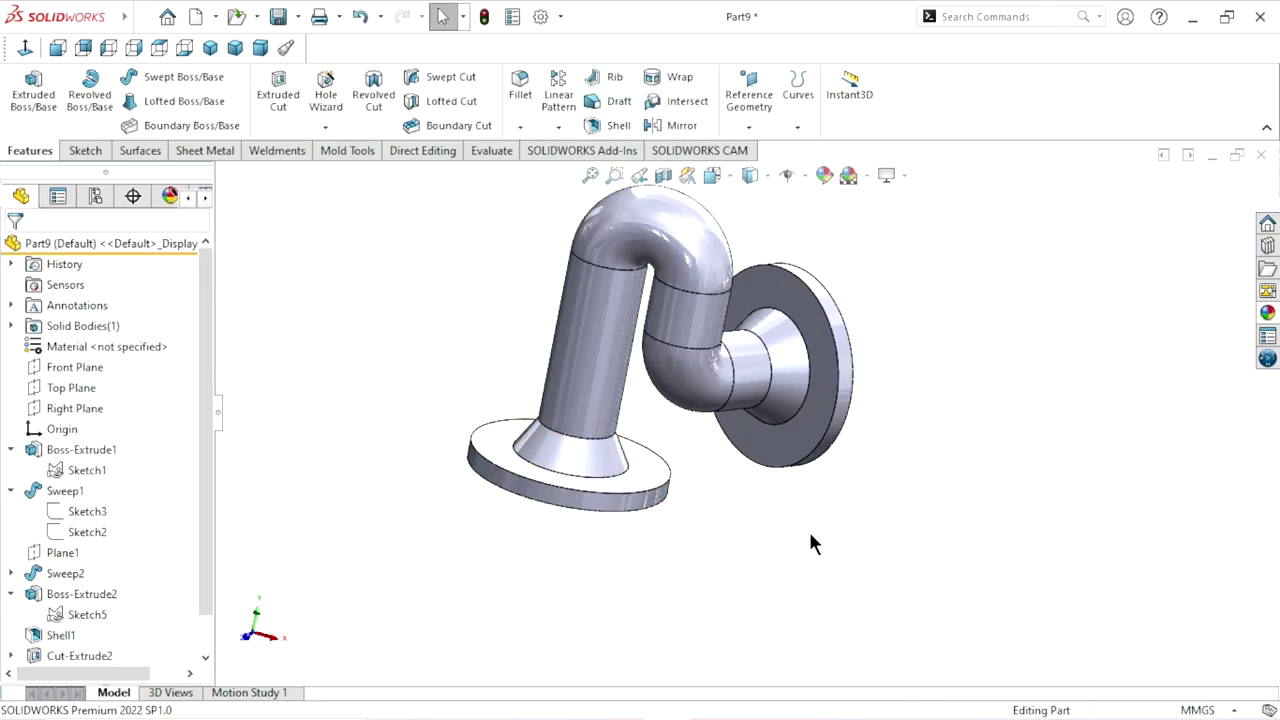
pyautogui.moveTo(808, 528); pyautogui.dragTo(697, 428, button='middle')
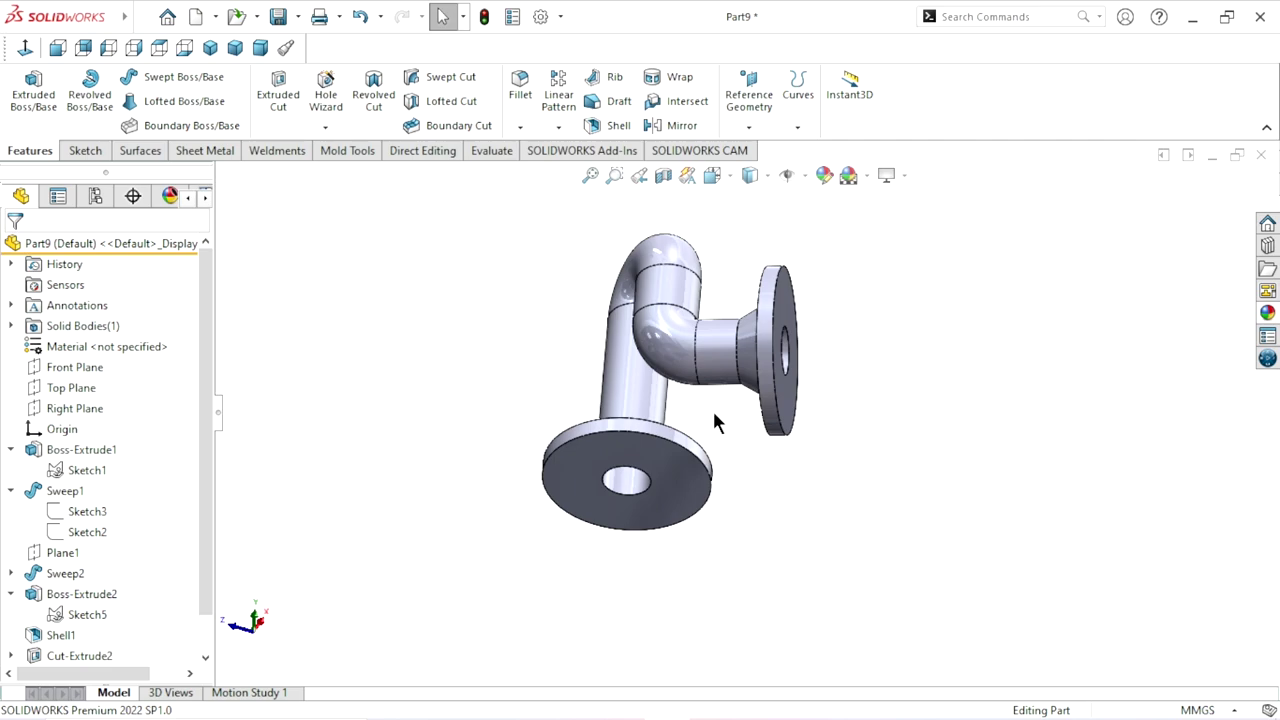
# Start a chamfer selecting the hole edges of the bottom and right flanges
pyautogui.scroll(-3, 688, 525)
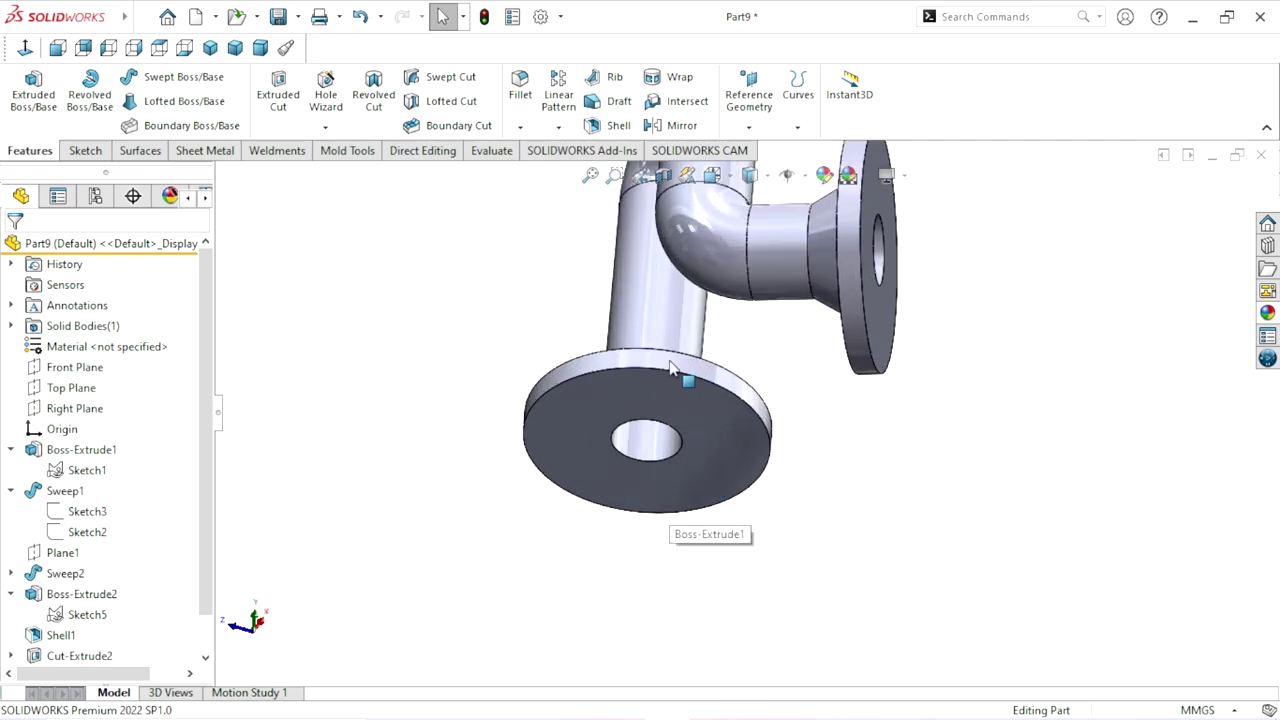
pyautogui.click(520, 127)
pyautogui.click(539, 168)
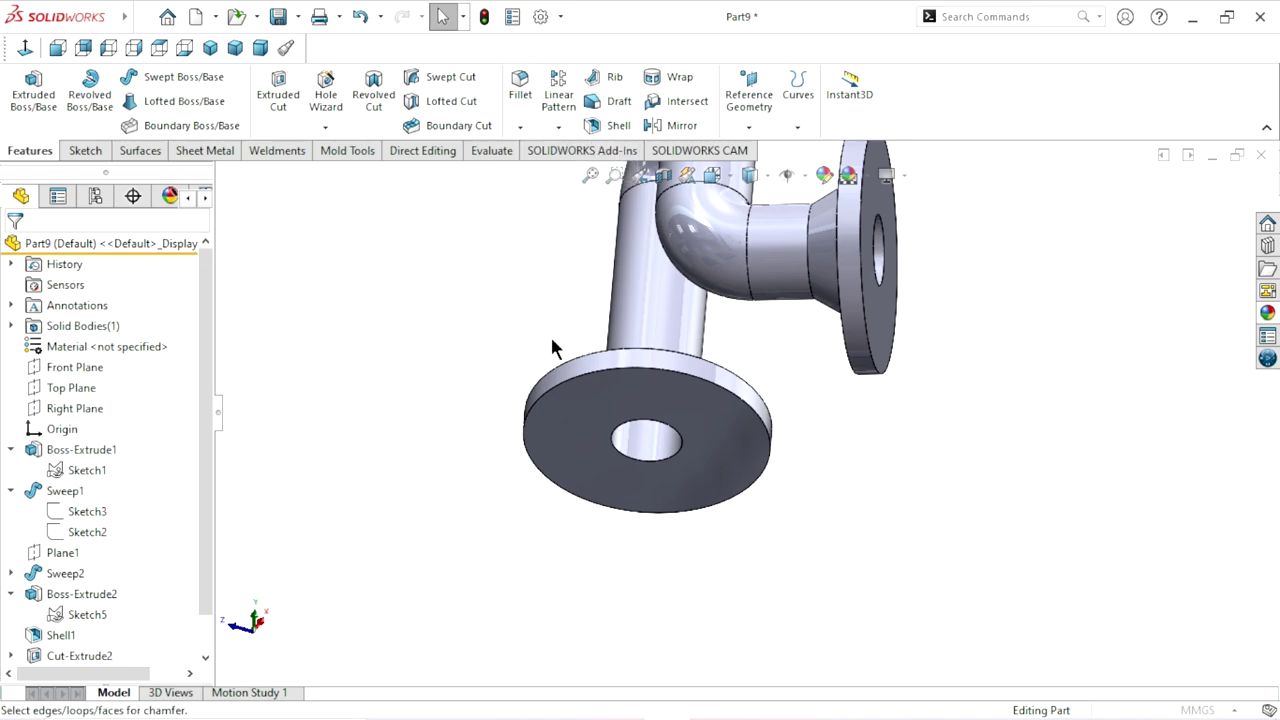
pyautogui.click(650, 458)
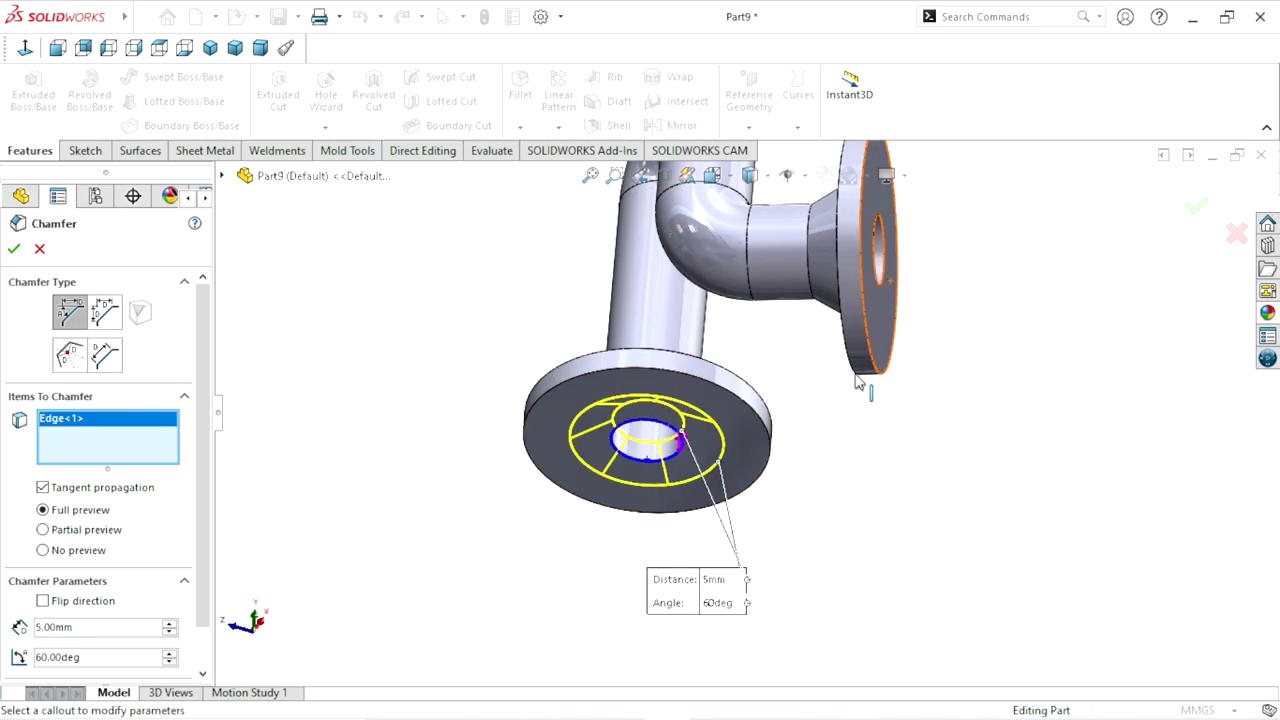
pyautogui.moveTo(926, 349); pyautogui.dragTo(853, 337, button='middle')
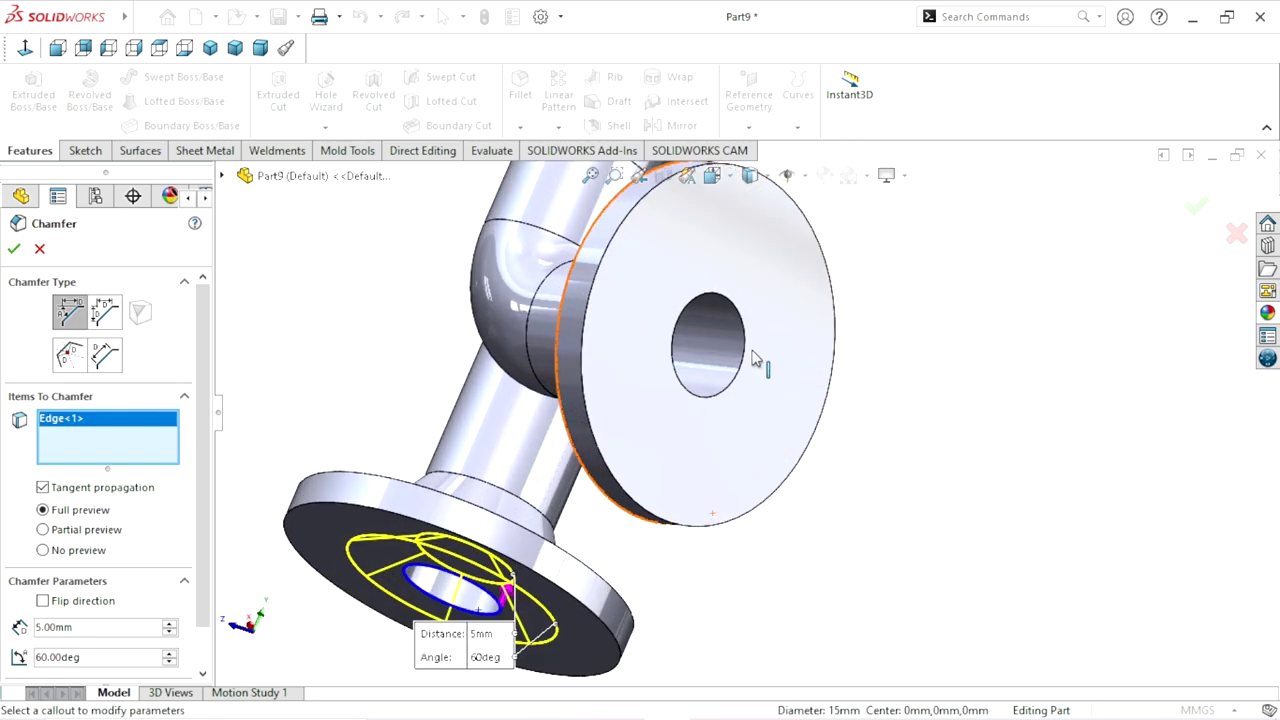
pyautogui.click(752, 360)
pyautogui.scroll(3, 688, 469)
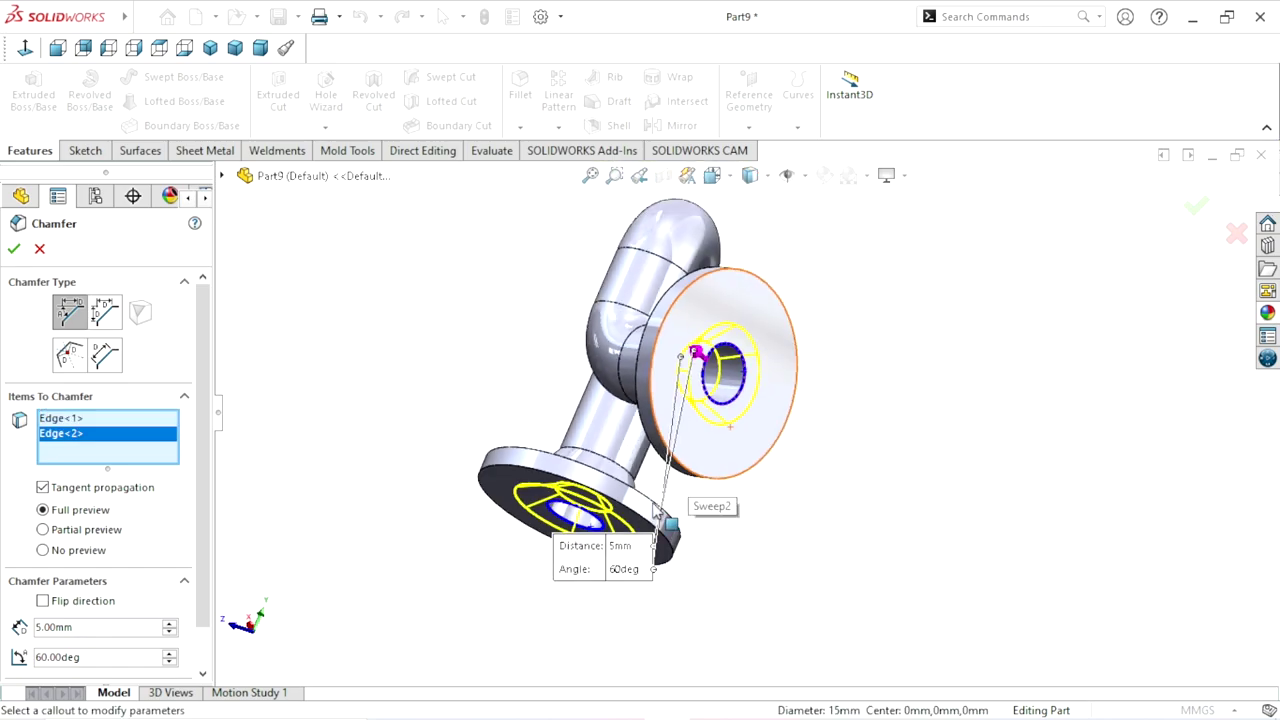
pyautogui.moveTo(655, 512); pyautogui.dragTo(655, 530, button='middle')
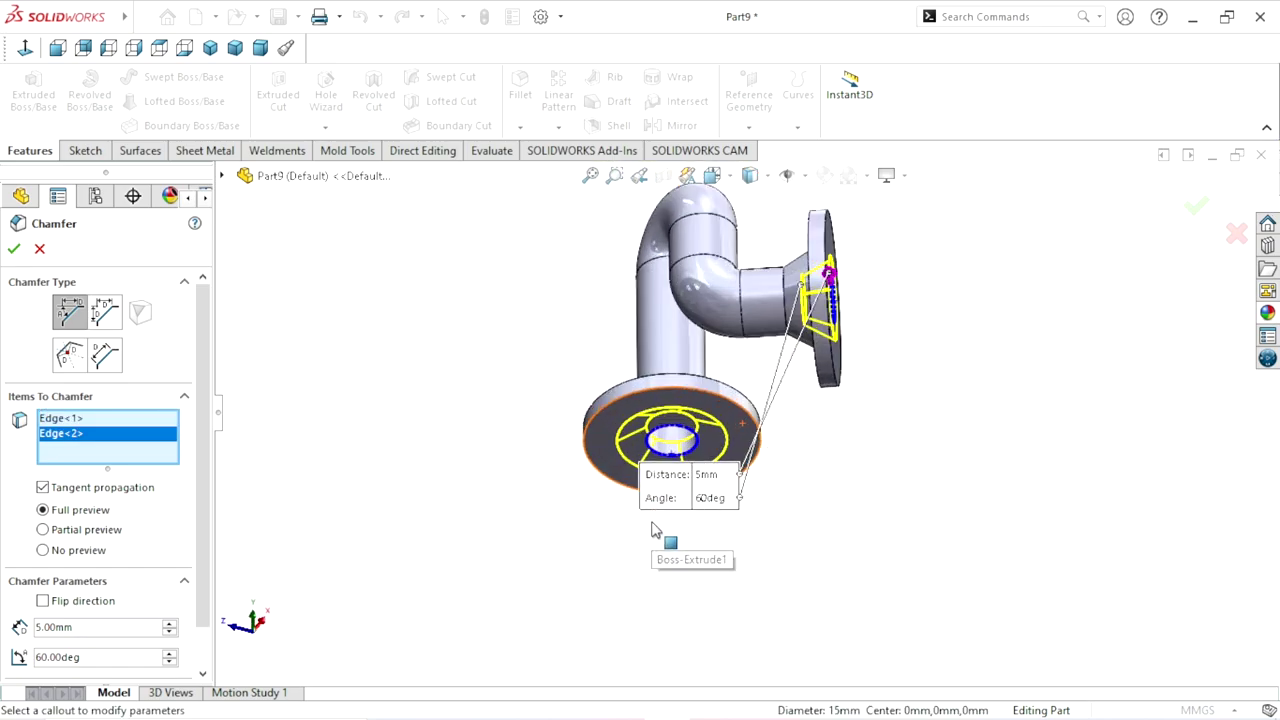
# Set the chamfer distance to 7 mm and check the preview
pyautogui.click(76, 626)
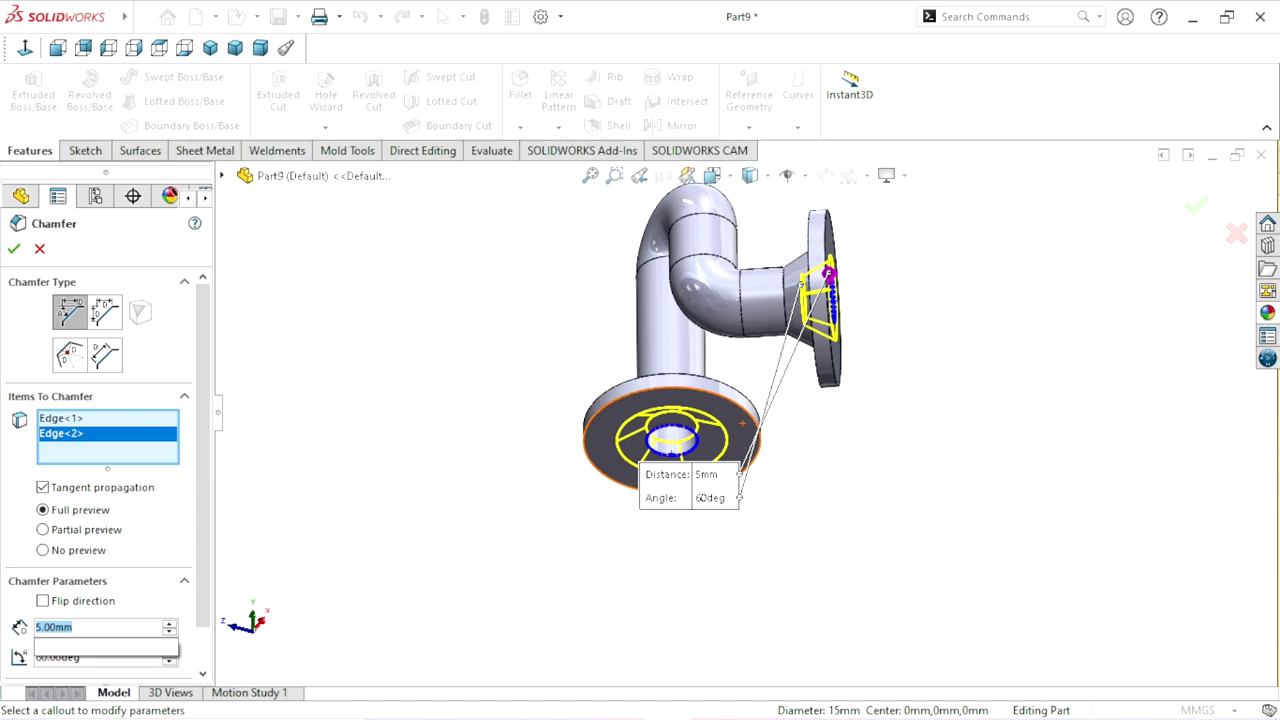
pyautogui.write('7')
pyautogui.press('Return')
pyautogui.moveTo(432, 539)
pyautogui.mouseDown(button='middle')
pyautogui.moveTo(495, 547)
pyautogui.moveTo(554, 494)
pyautogui.moveTo(554, 377)
pyautogui.moveTo(549, 509)
pyautogui.moveTo(627, 550)
pyautogui.mouseUp(button='middle')
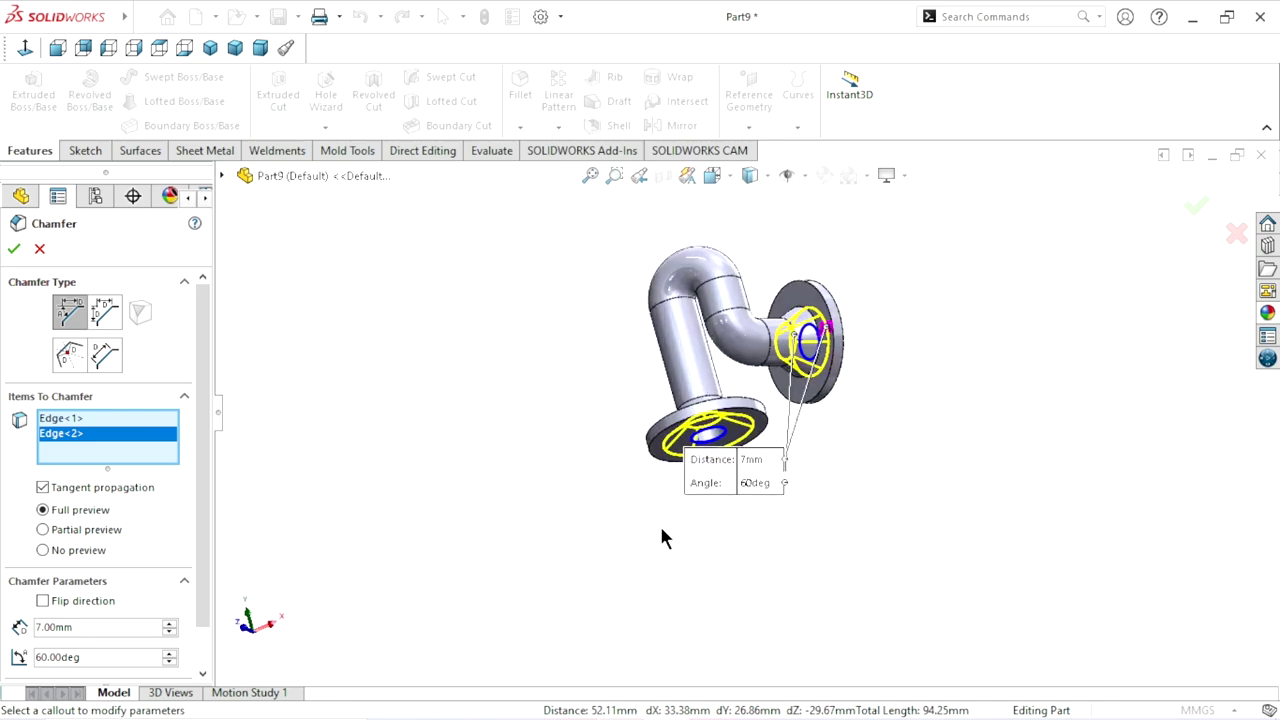
pyautogui.scroll(2, 747, 446)
pyautogui.scroll(-3, 746, 437)
pyautogui.scroll(-3, 700, 415)
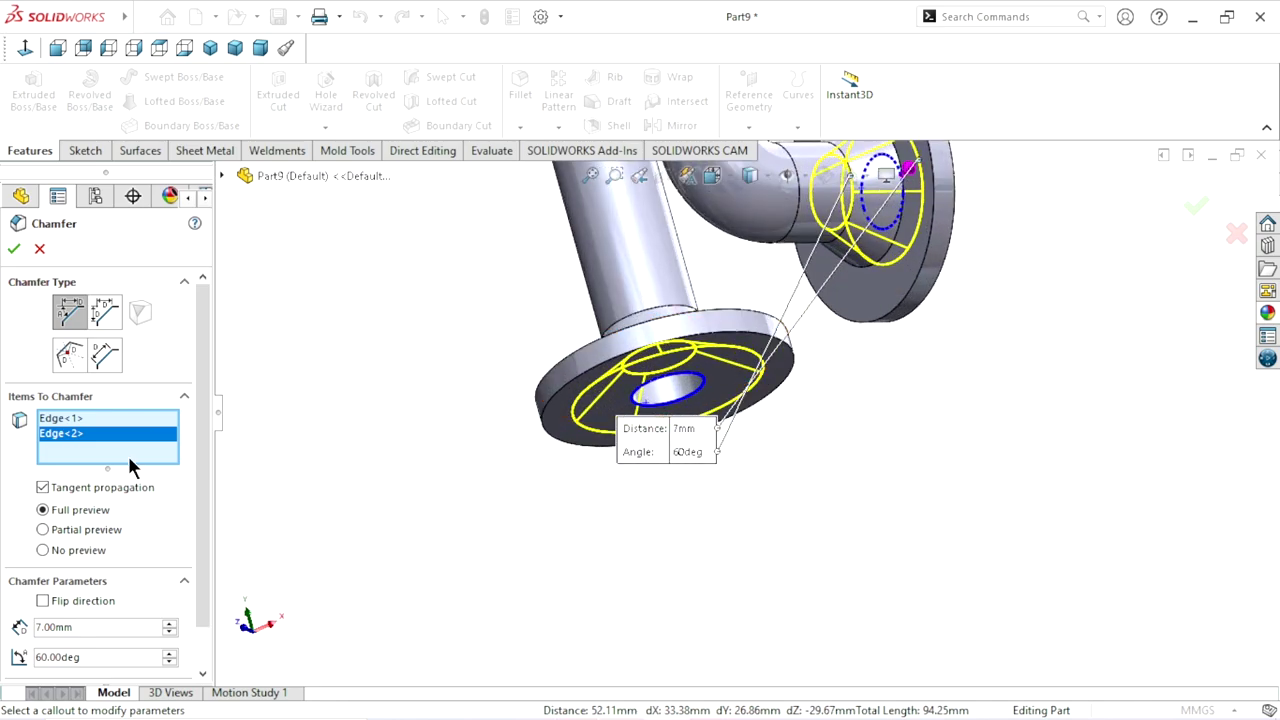
# Rework the chamfer edge list, removing and re-adding the lower flange hole edge
pyautogui.rightClick(108, 420)
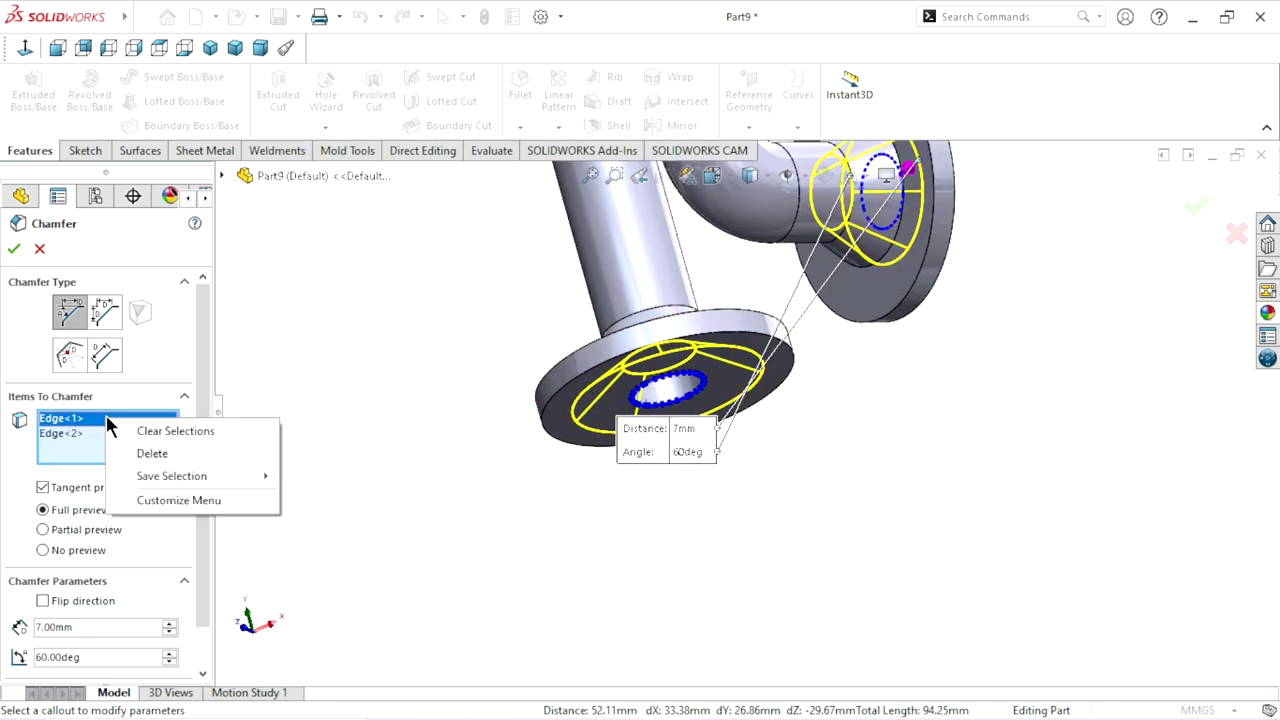
pyautogui.click(157, 451)
pyautogui.scroll(2, 672, 440)
pyautogui.scroll(-3, 672, 440)
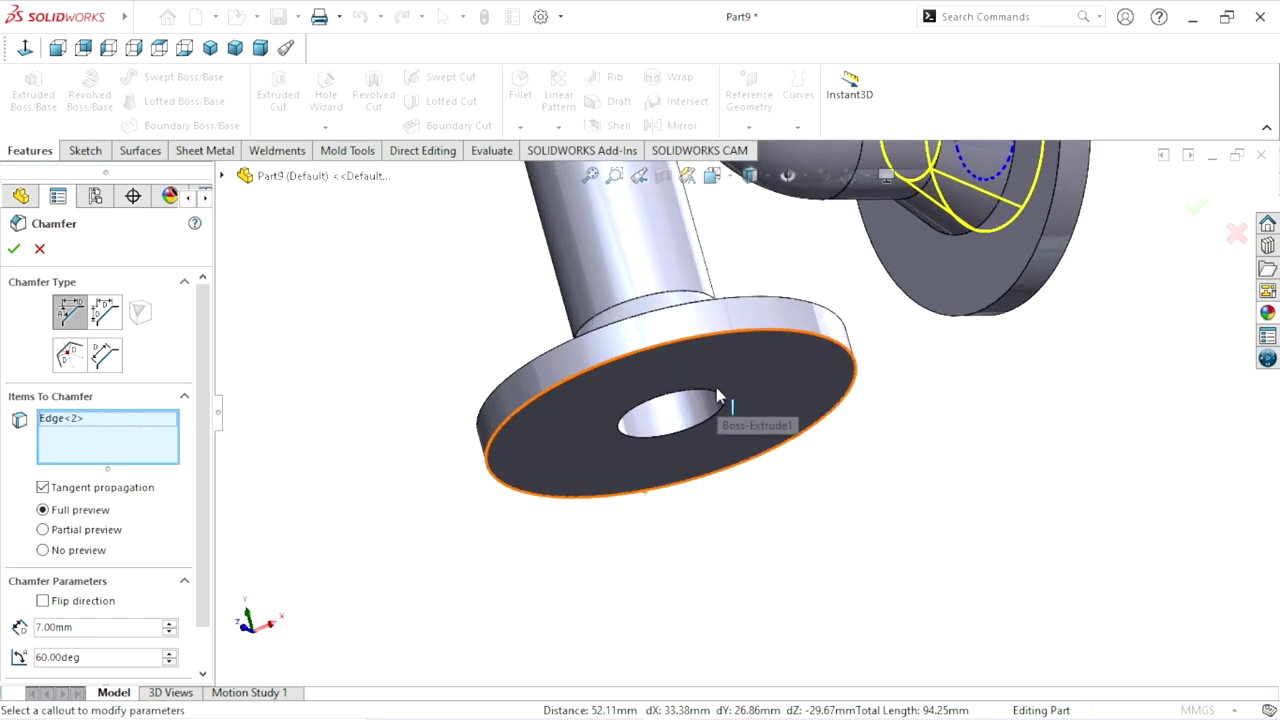
pyautogui.click(680, 438)
pyautogui.click(680, 440)
pyautogui.scroll(2, 690, 475)
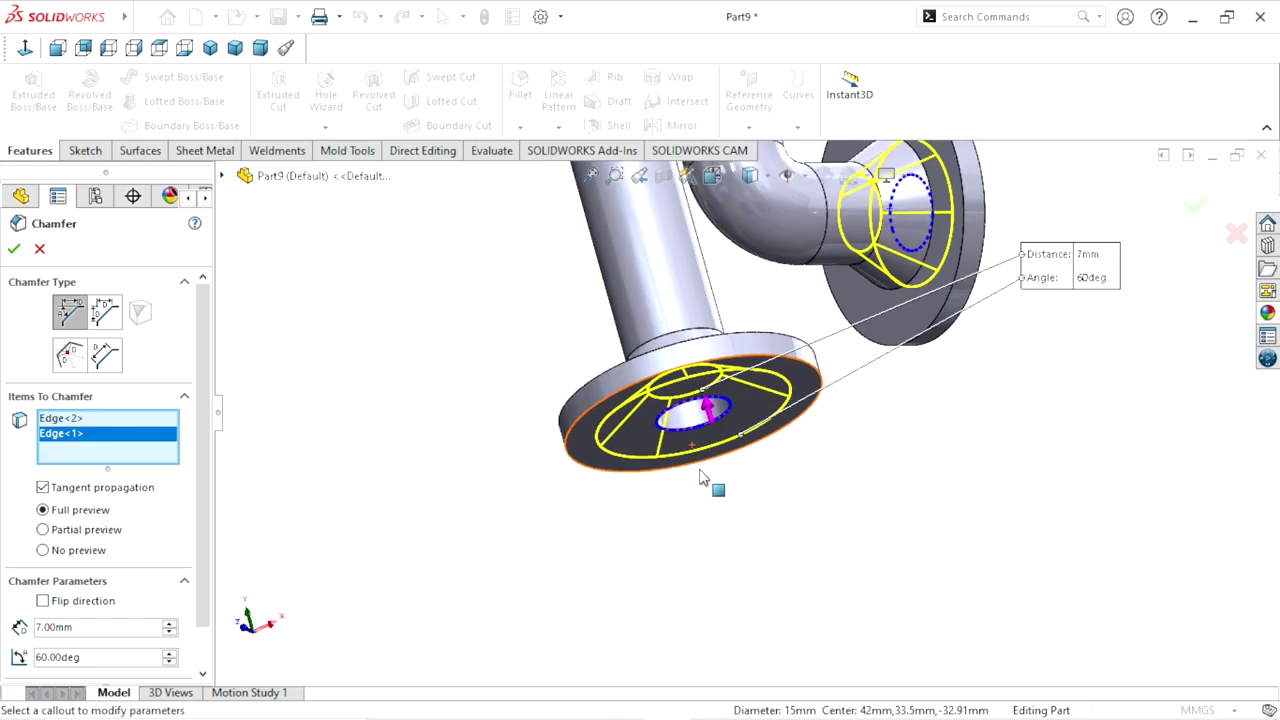
pyautogui.moveTo(706, 480)
pyautogui.mouseDown(button='middle')
pyautogui.moveTo(903, 423)
pyautogui.moveTo(822, 378)
pyautogui.moveTo(746, 434)
pyautogui.moveTo(578, 500)
pyautogui.mouseUp(button='middle')
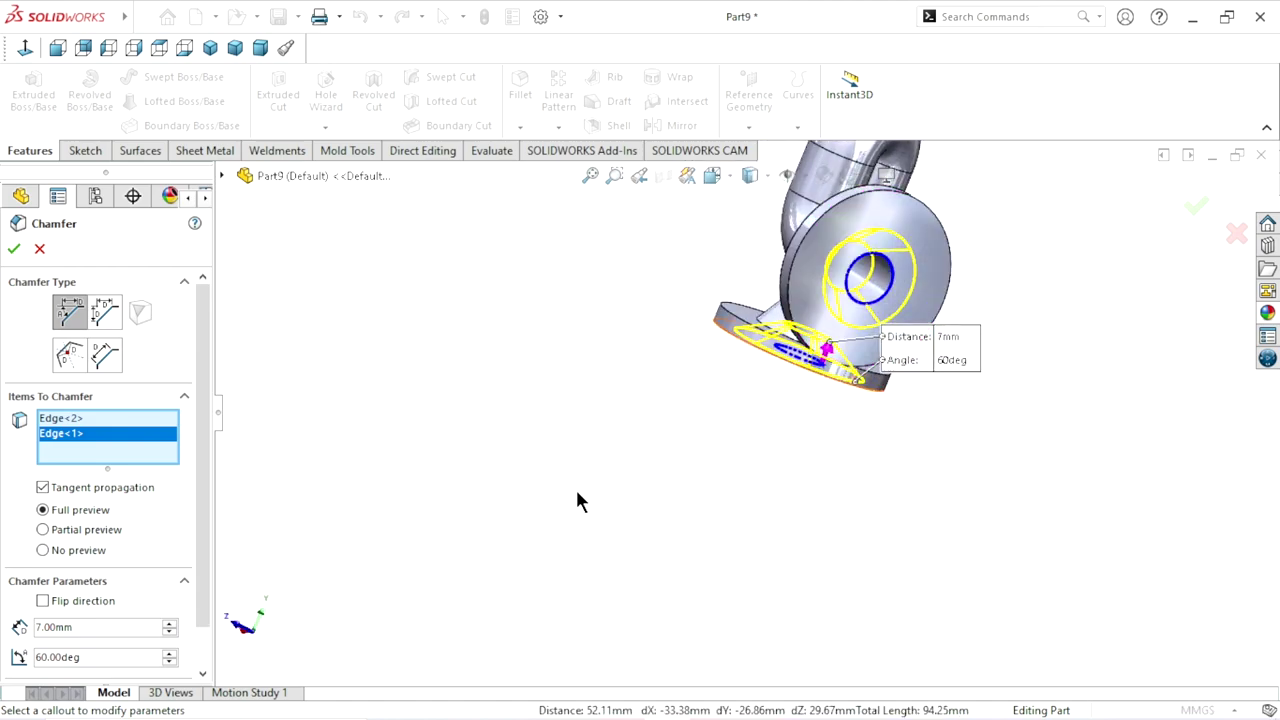
pyautogui.scroll(-1, 203, 583)
pyautogui.scroll(1, 200, 545)
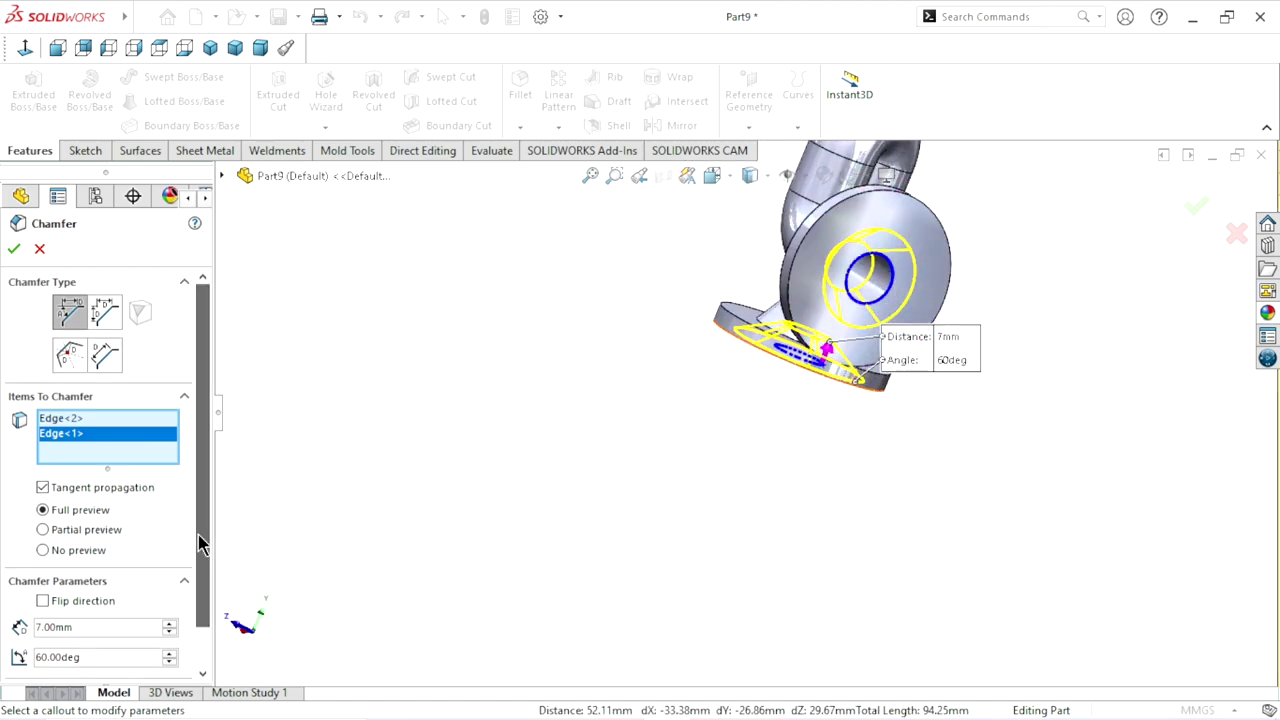
pyautogui.rightClick(50, 450)
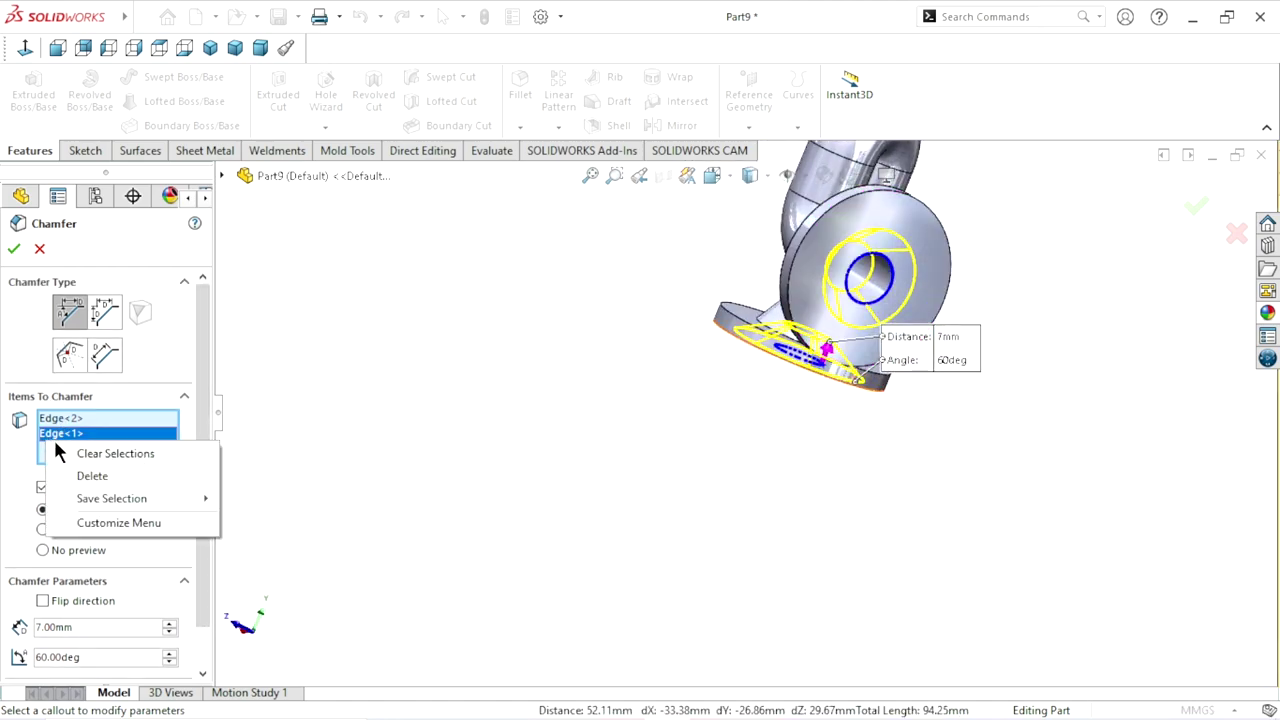
pyautogui.click(69, 477)
# Keep only the right flange hole edge and apply the 7 mm, 60° chamfer
pyautogui.moveTo(511, 466)
pyautogui.mouseDown(button='middle')
pyautogui.moveTo(818, 368)
pyautogui.moveTo(896, 412)
pyautogui.moveTo(883, 454)
pyautogui.mouseUp(button='middle')
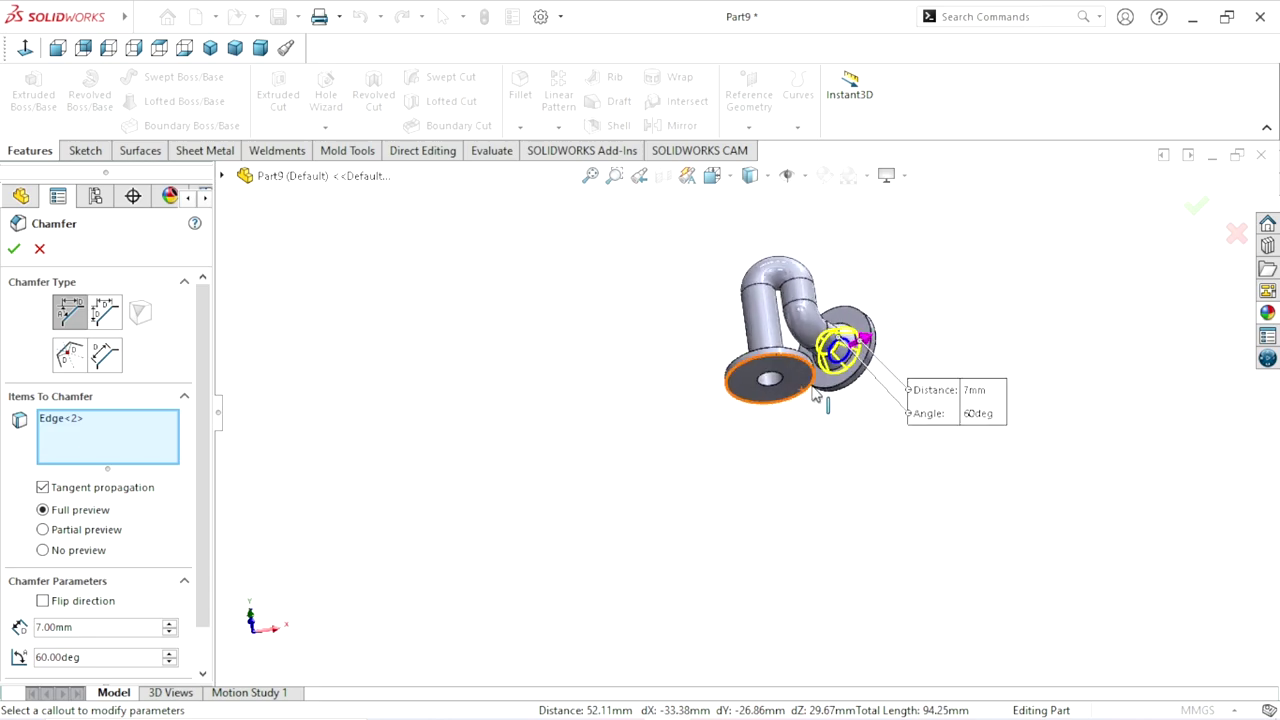
pyautogui.scroll(-5, 800, 390)
pyautogui.scroll(-3, 766, 397)
pyautogui.scroll(-2, 674, 434)
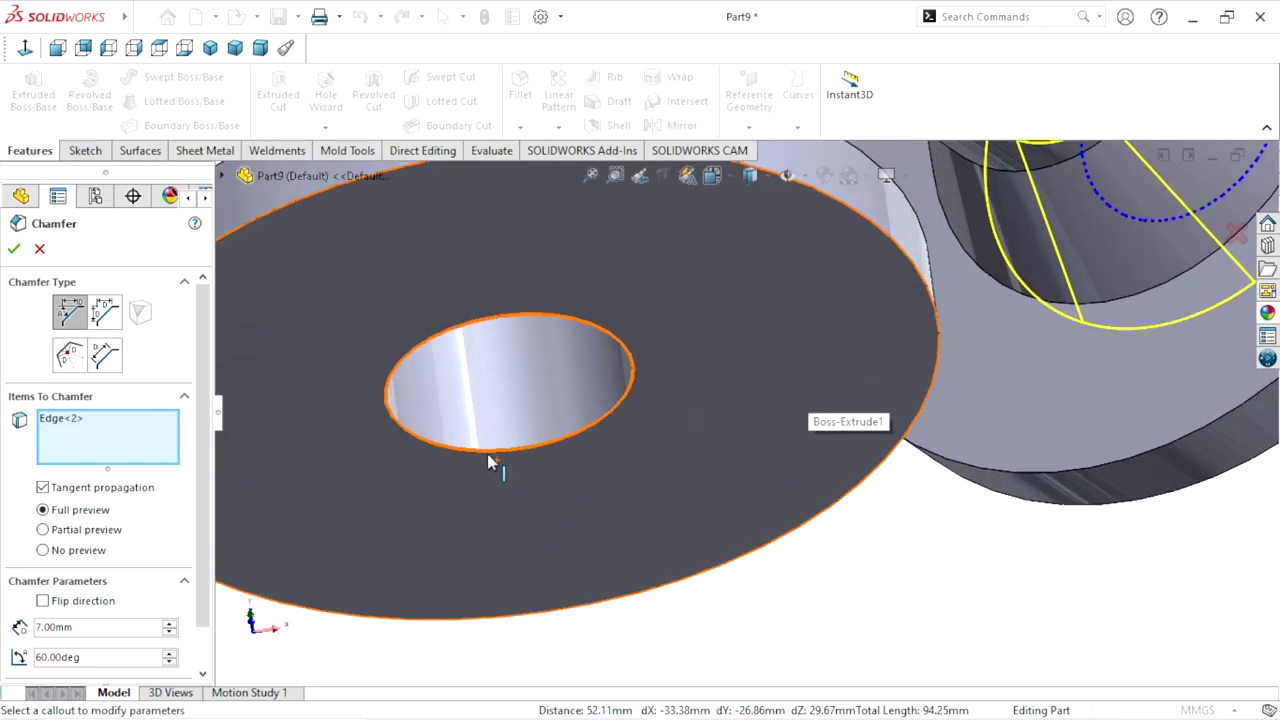
pyautogui.click(487, 450)
pyautogui.scroll(3, 489, 490)
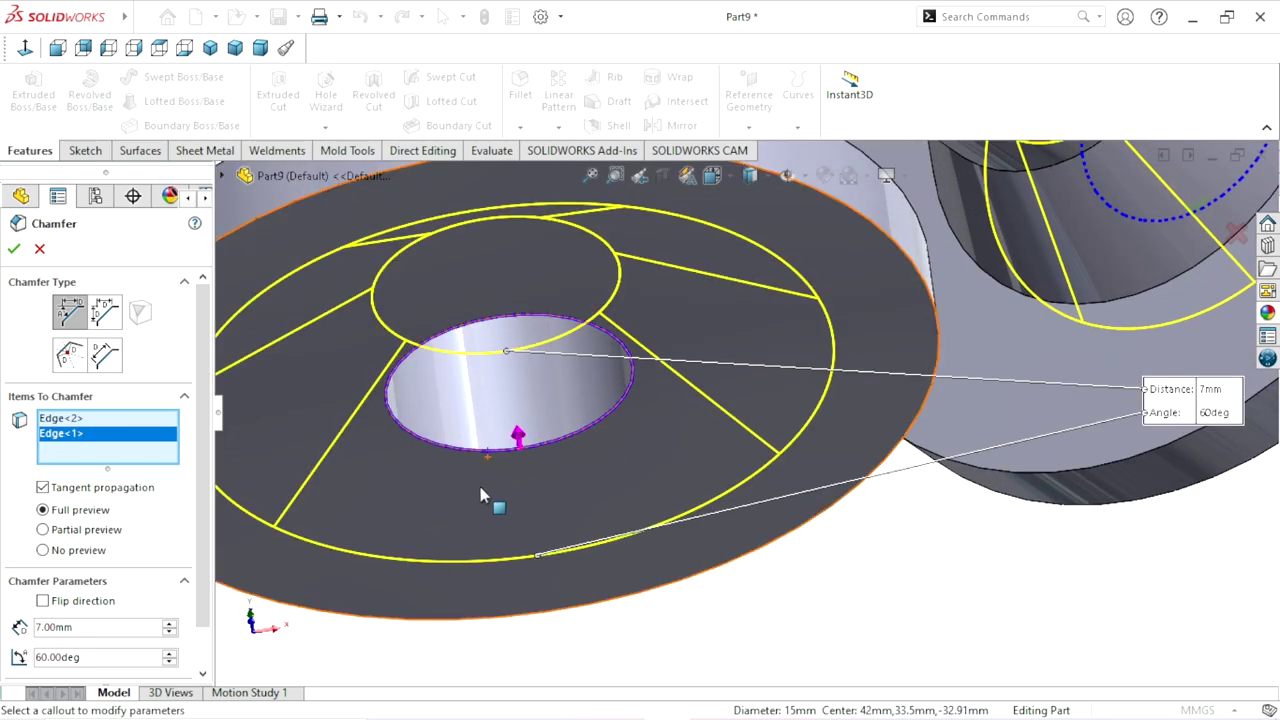
pyautogui.scroll(4, 481, 497)
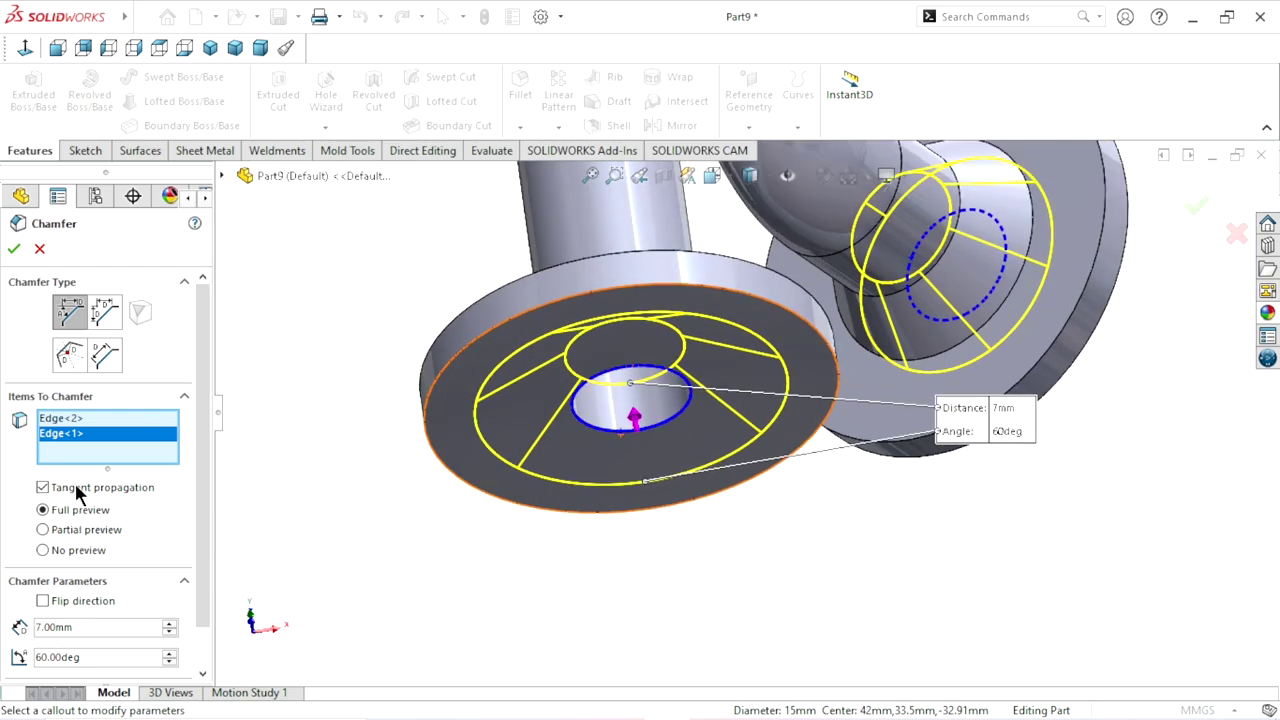
pyautogui.rightClick(74, 435)
pyautogui.click(98, 472)
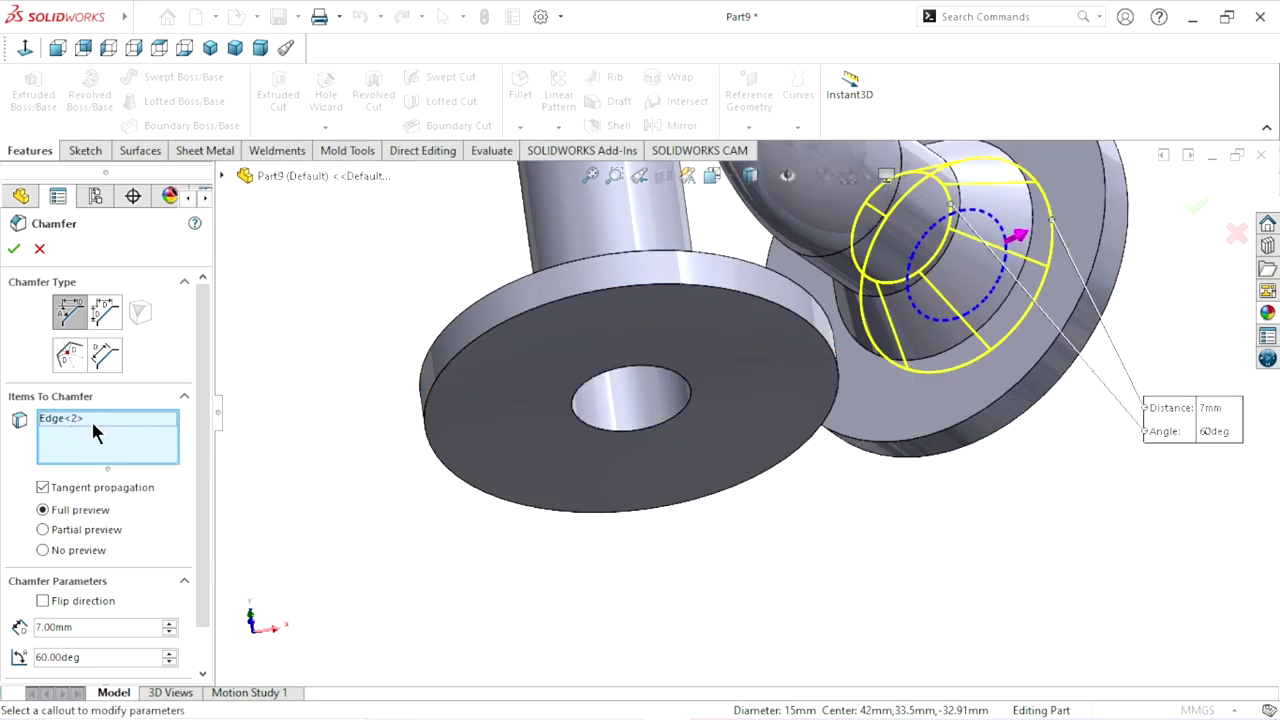
pyautogui.click(14, 249)
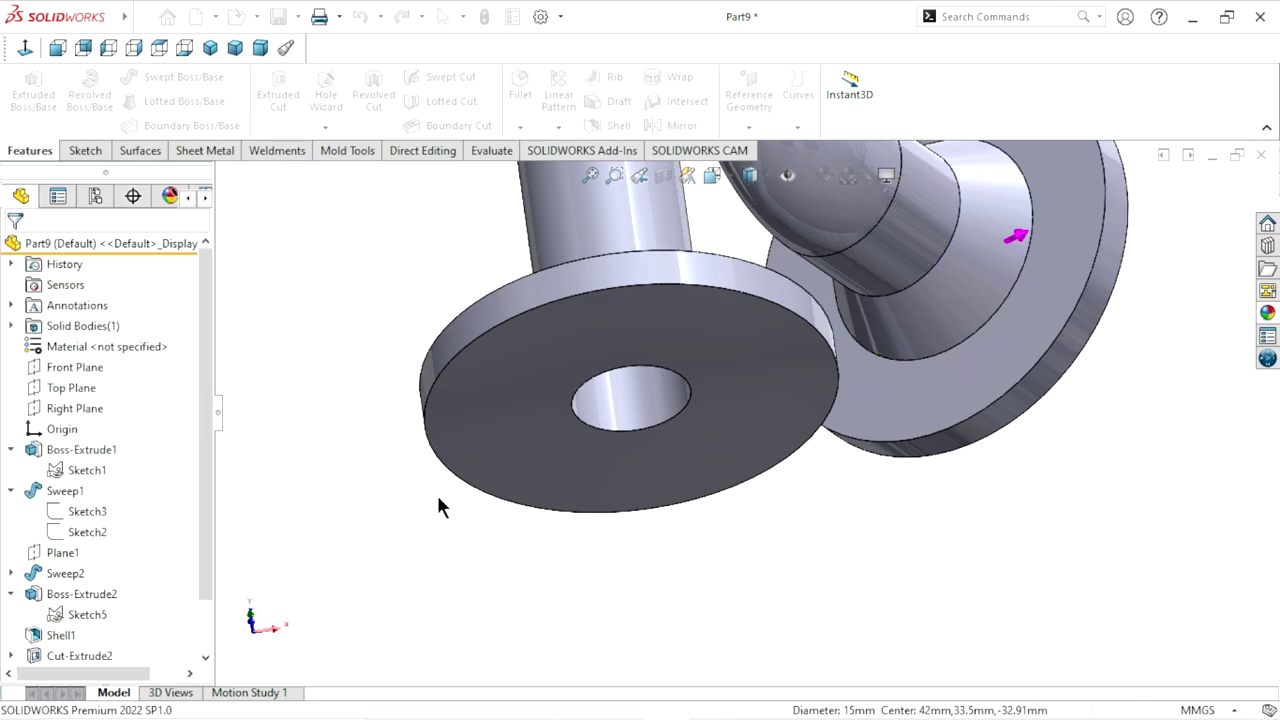
pyautogui.press('f')
pyautogui.moveTo(808, 475); pyautogui.dragTo(798, 513, button='middle')
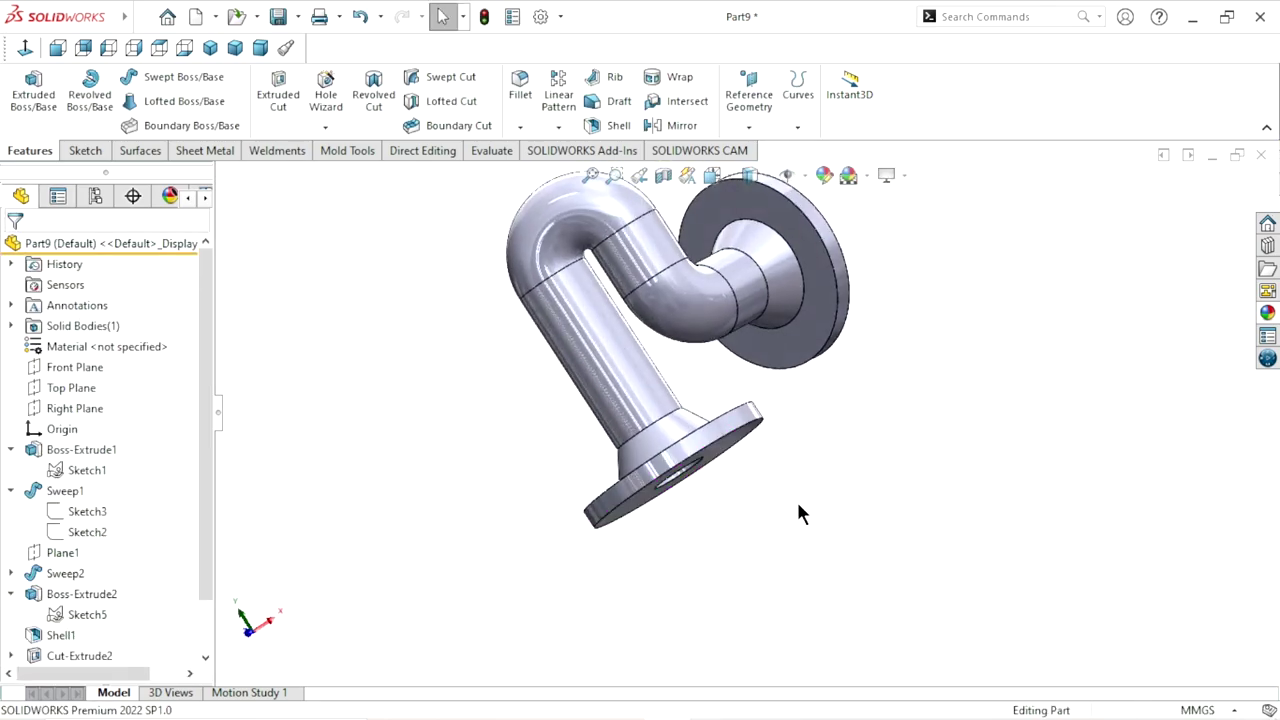
# Start a new chamfer on the lower flange's hole edge
pyautogui.click(520, 127)
pyautogui.click(524, 171)
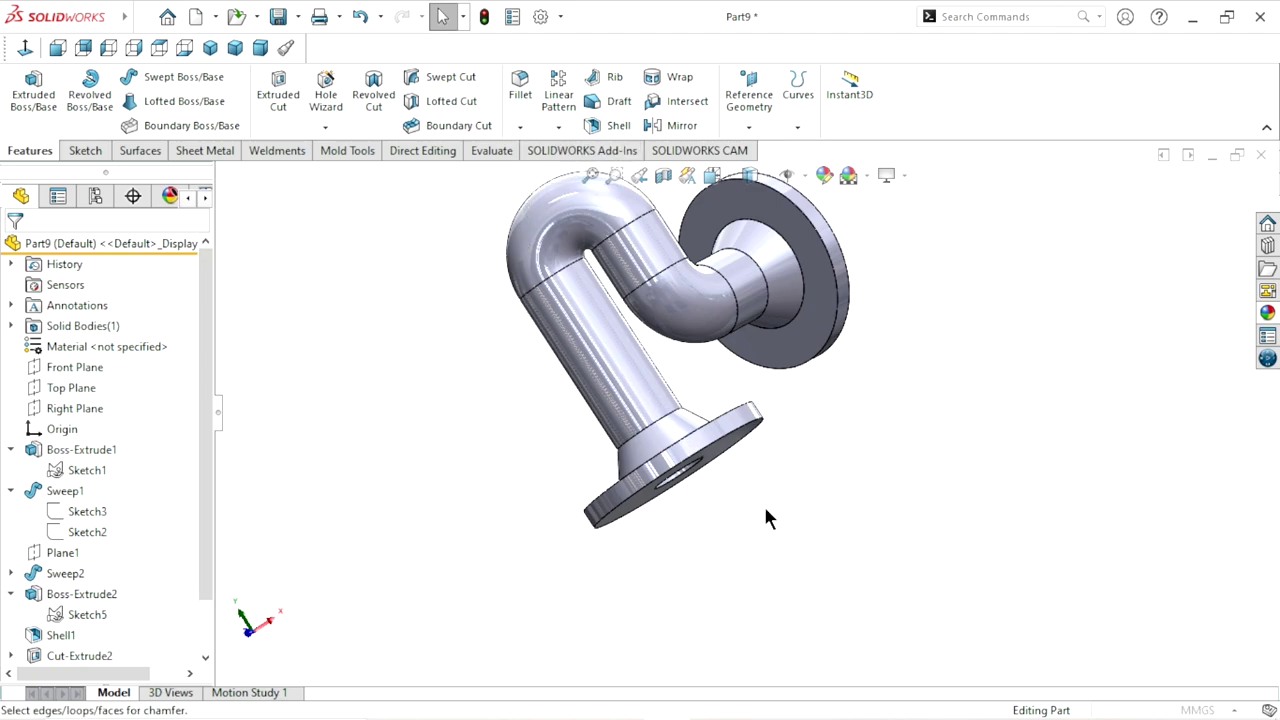
pyautogui.moveTo(758, 510)
pyautogui.mouseDown(button='middle')
pyautogui.moveTo(697, 400)
pyautogui.moveTo(687, 412)
pyautogui.mouseUp(button='middle')
pyautogui.scroll(-2, 204, 645)
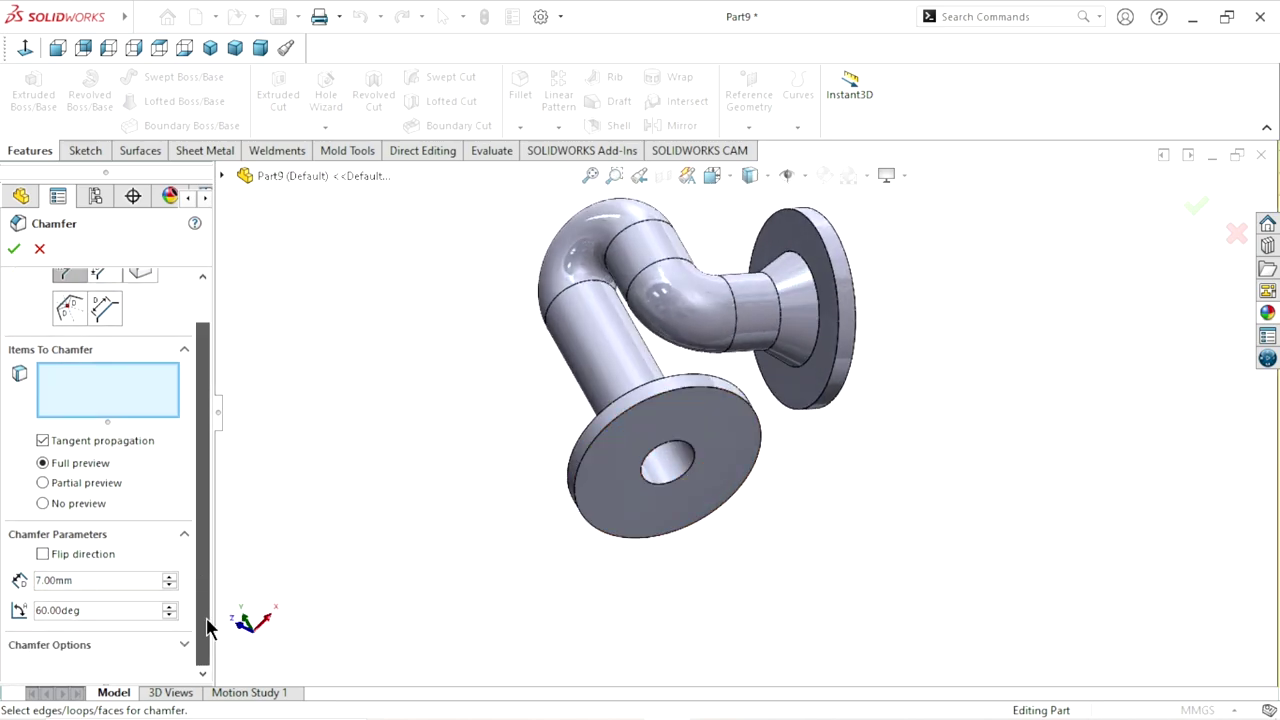
pyautogui.click(679, 480)
pyautogui.moveTo(752, 500)
pyautogui.mouseDown(button='middle')
pyautogui.moveTo(689, 494)
pyautogui.moveTo(238, 655)
pyautogui.mouseUp(button='middle')
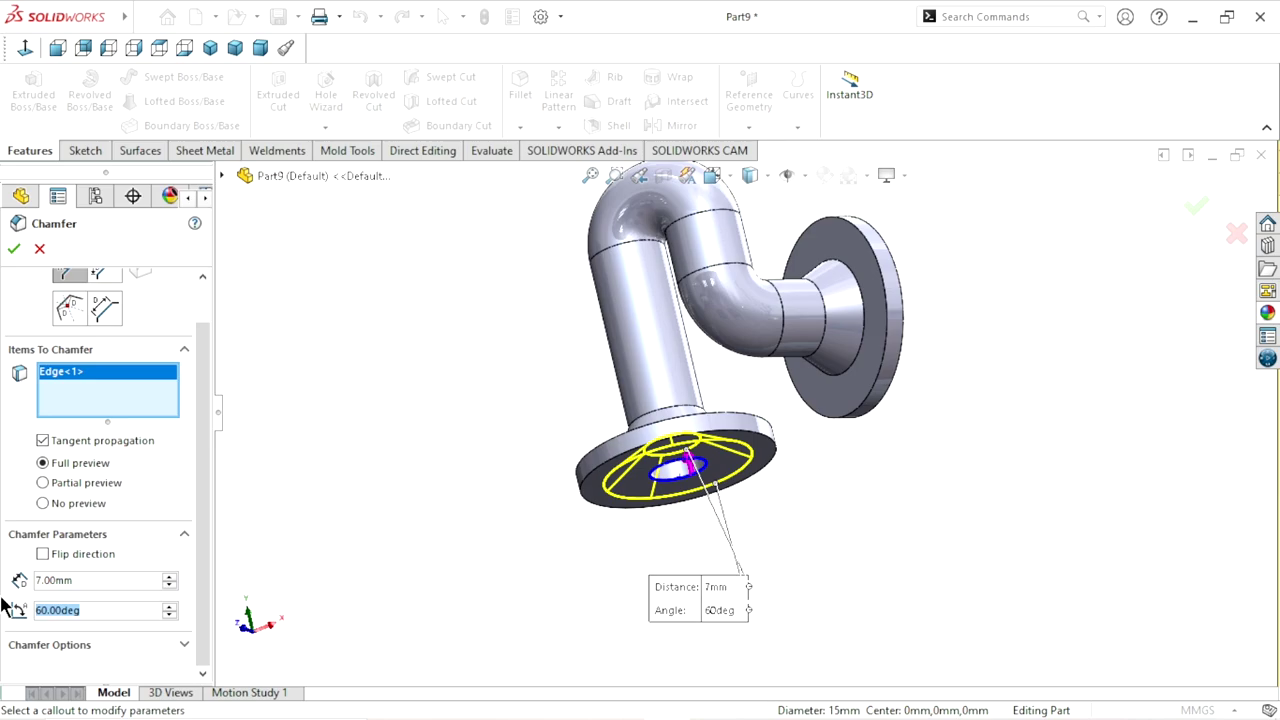
# Try a 30° angle, restore 60°, and apply the 7 mm chamfer
pyautogui.write('30')
pyautogui.press('Return')
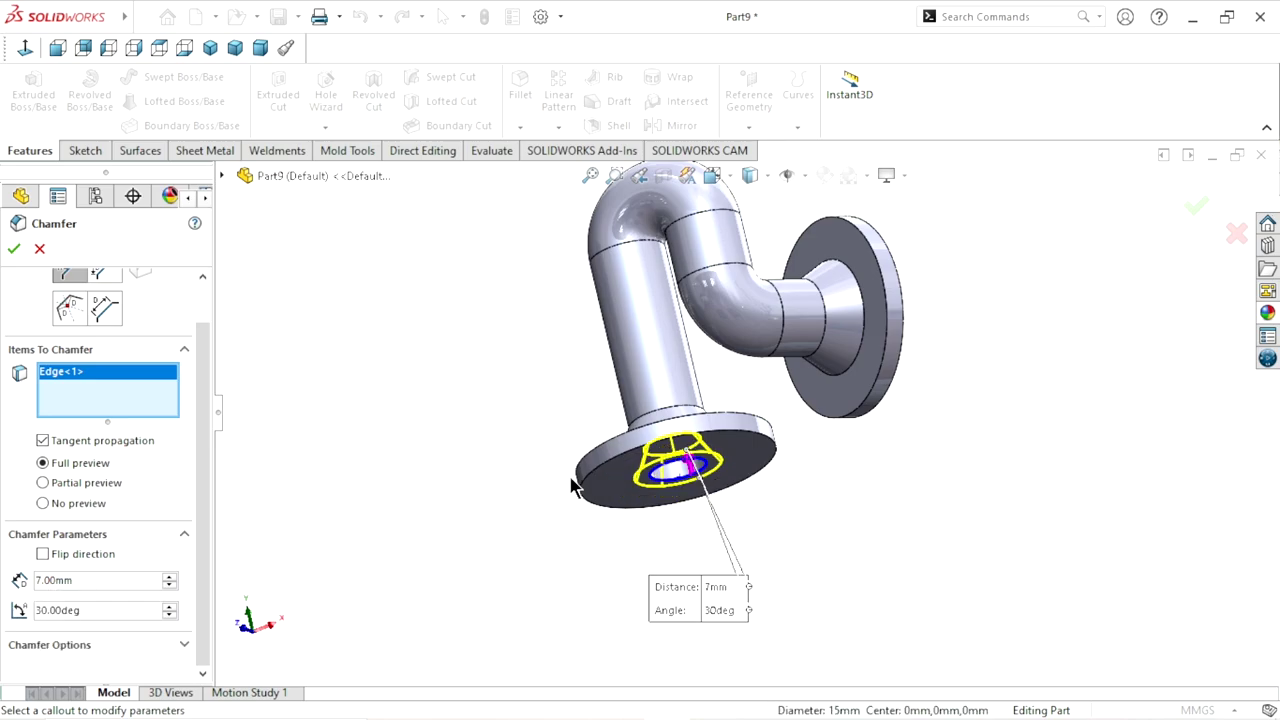
pyautogui.moveTo(571, 480)
pyautogui.mouseDown(button='middle')
pyautogui.moveTo(534, 380)
pyautogui.moveTo(461, 356)
pyautogui.moveTo(514, 366)
pyautogui.moveTo(540, 455)
pyautogui.mouseUp(button='middle')
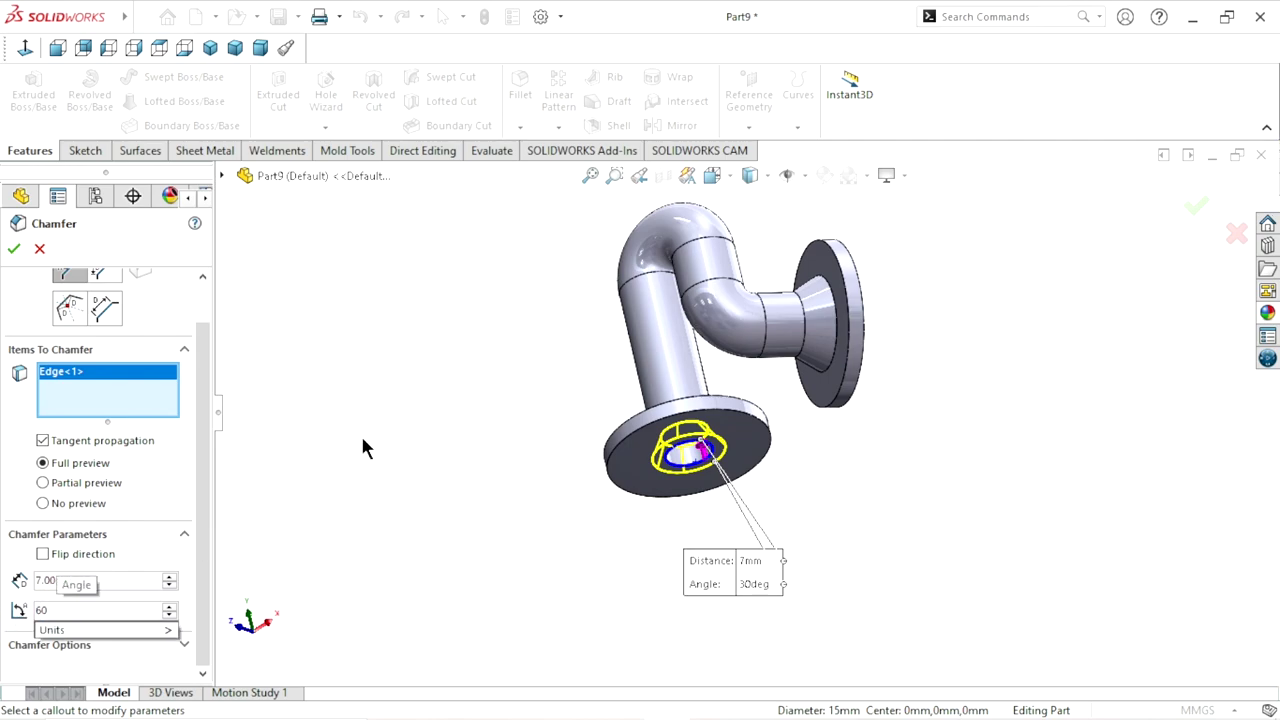
pyautogui.press('Return')
pyautogui.moveTo(366, 431); pyautogui.dragTo(420, 390, button='middle')
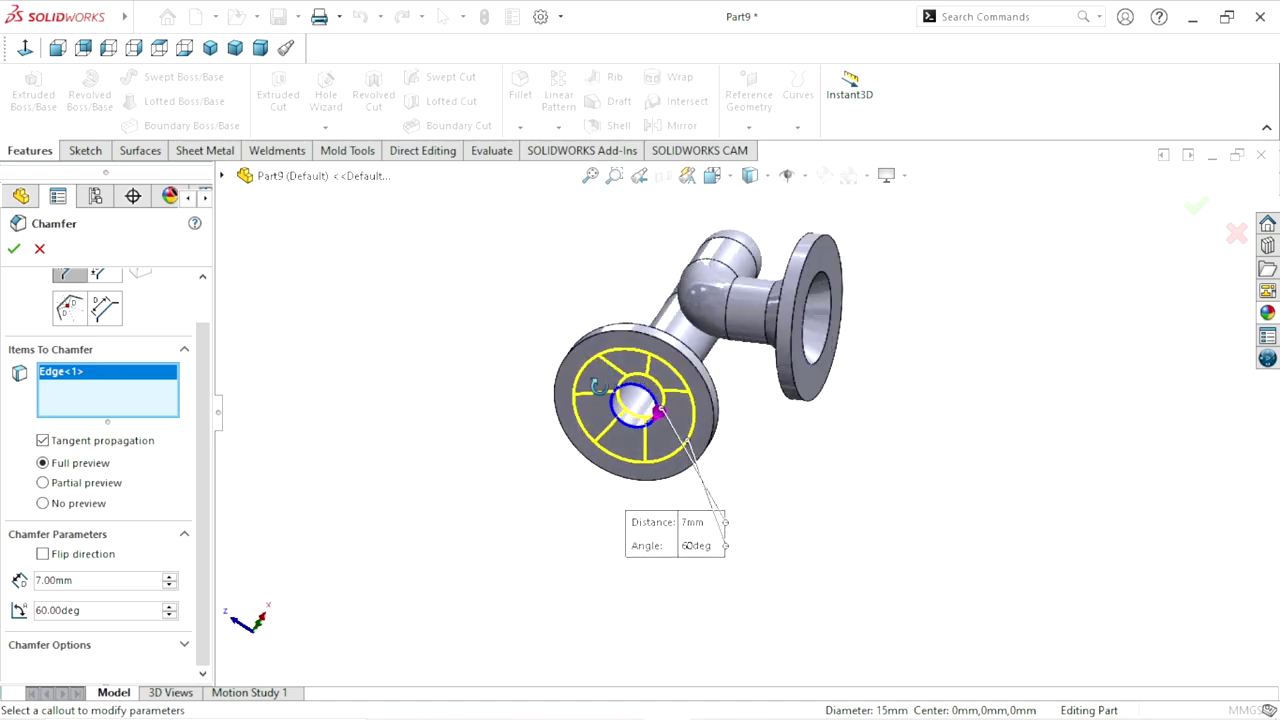
pyautogui.moveTo(597, 385); pyautogui.dragTo(713, 521, button='middle')
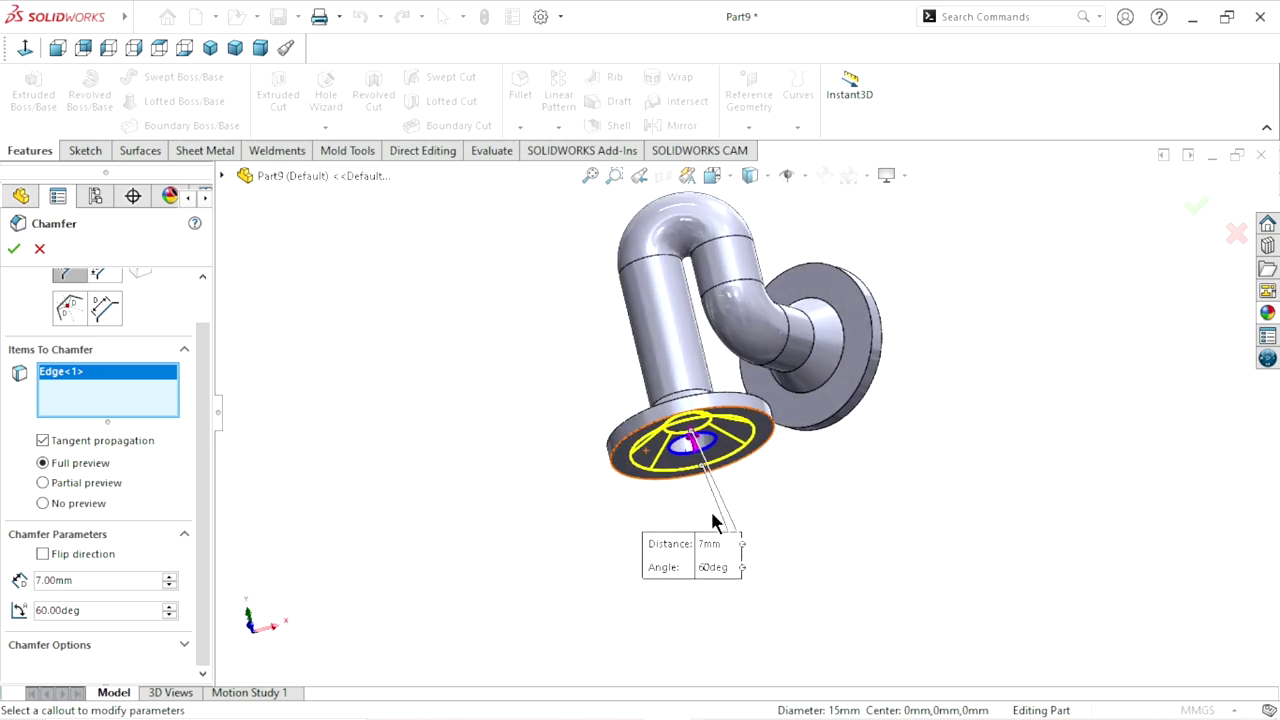
pyautogui.click(13, 249)
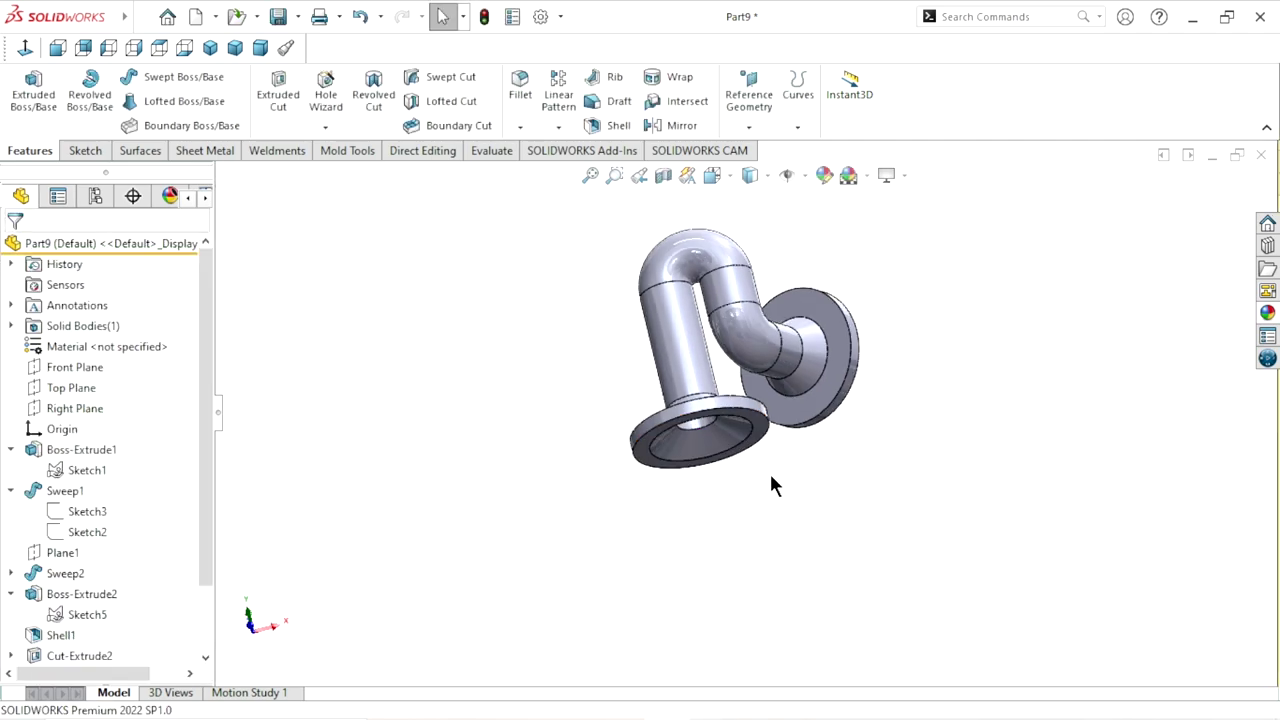
# Reopen Chamfer3 from the feature tree for editing
pyautogui.moveTo(771, 477)
pyautogui.mouseDown(button='middle')
pyautogui.moveTo(609, 383)
pyautogui.moveTo(729, 403)
pyautogui.mouseUp(button='middle')
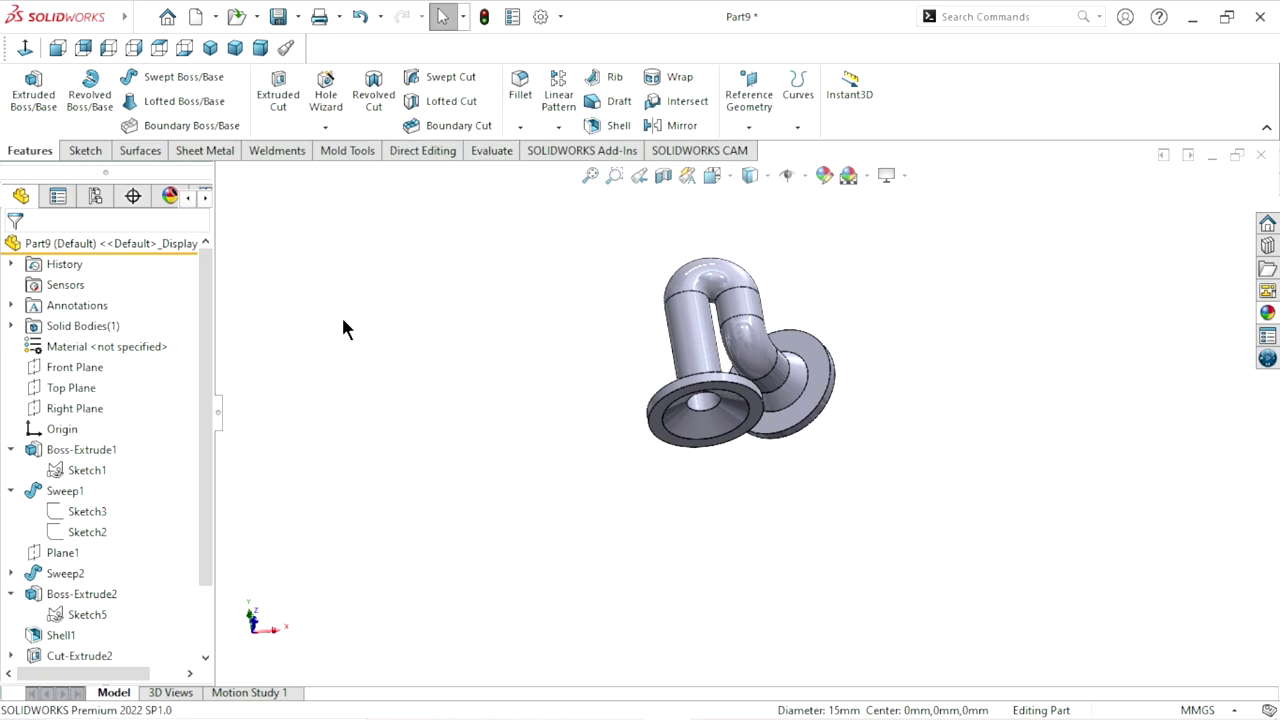
pyautogui.moveTo(206, 570); pyautogui.dragTo(213, 643)
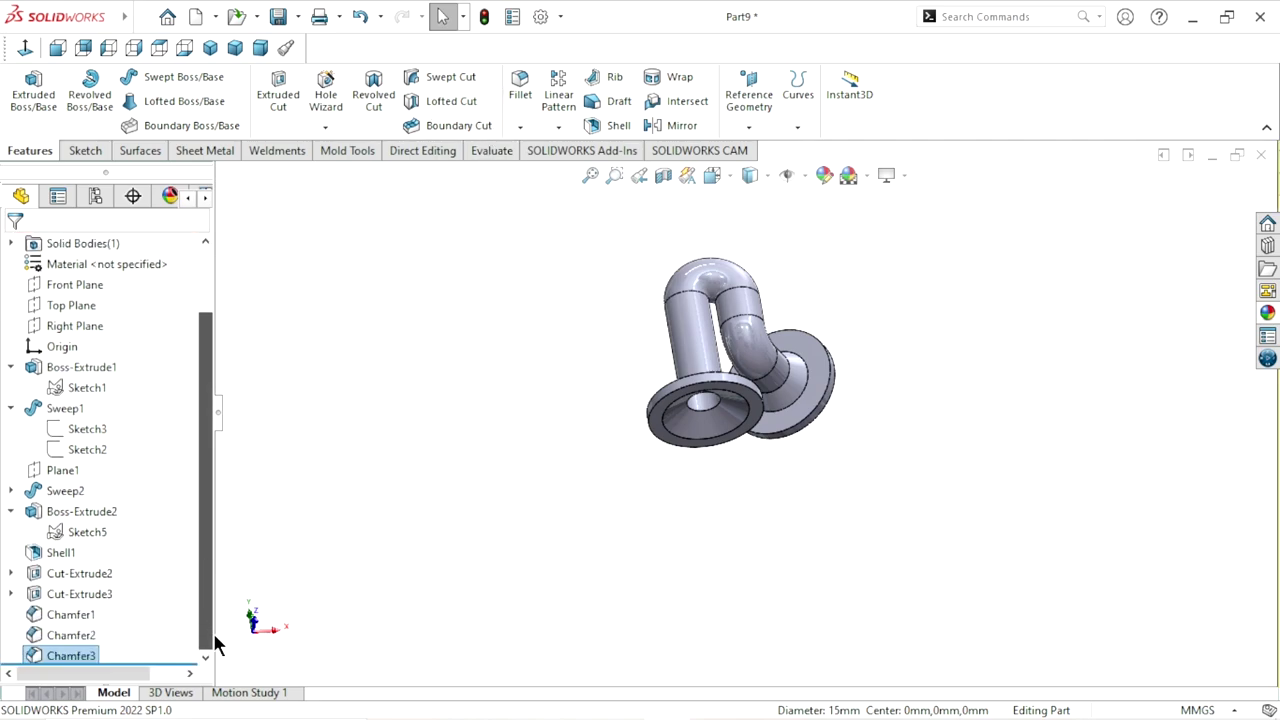
pyautogui.click(66, 655)
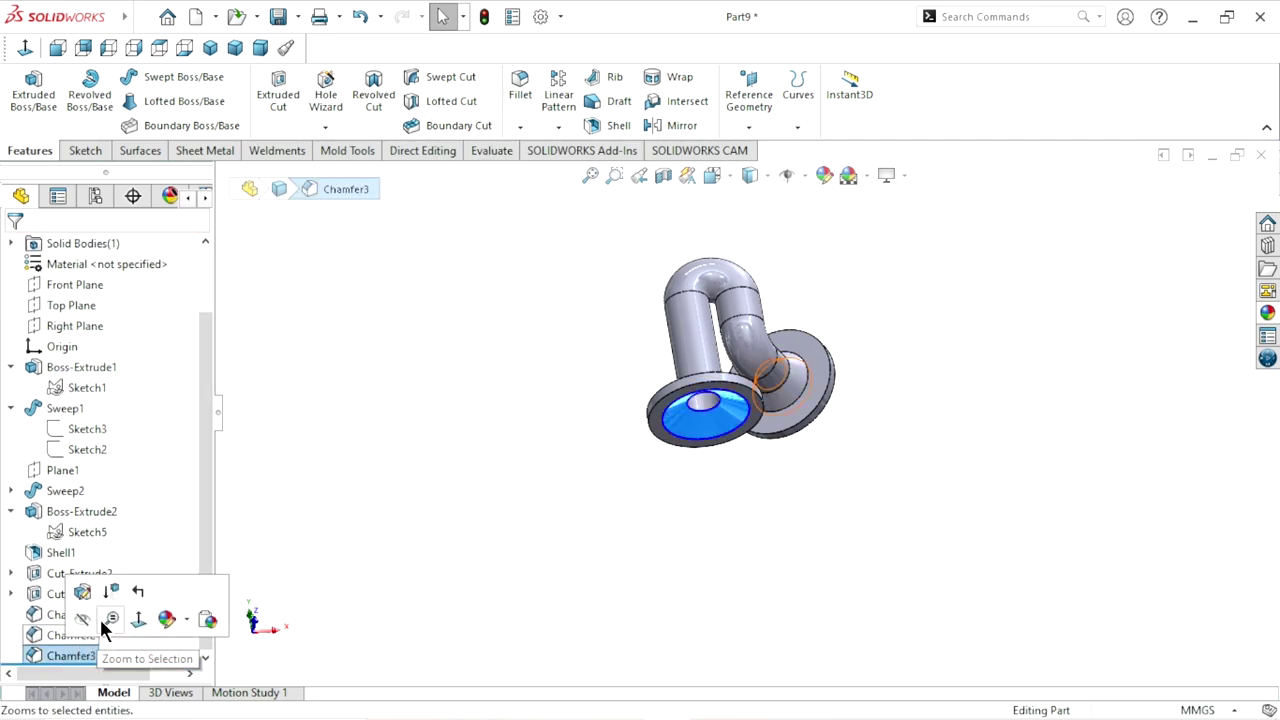
pyautogui.click(82, 591)
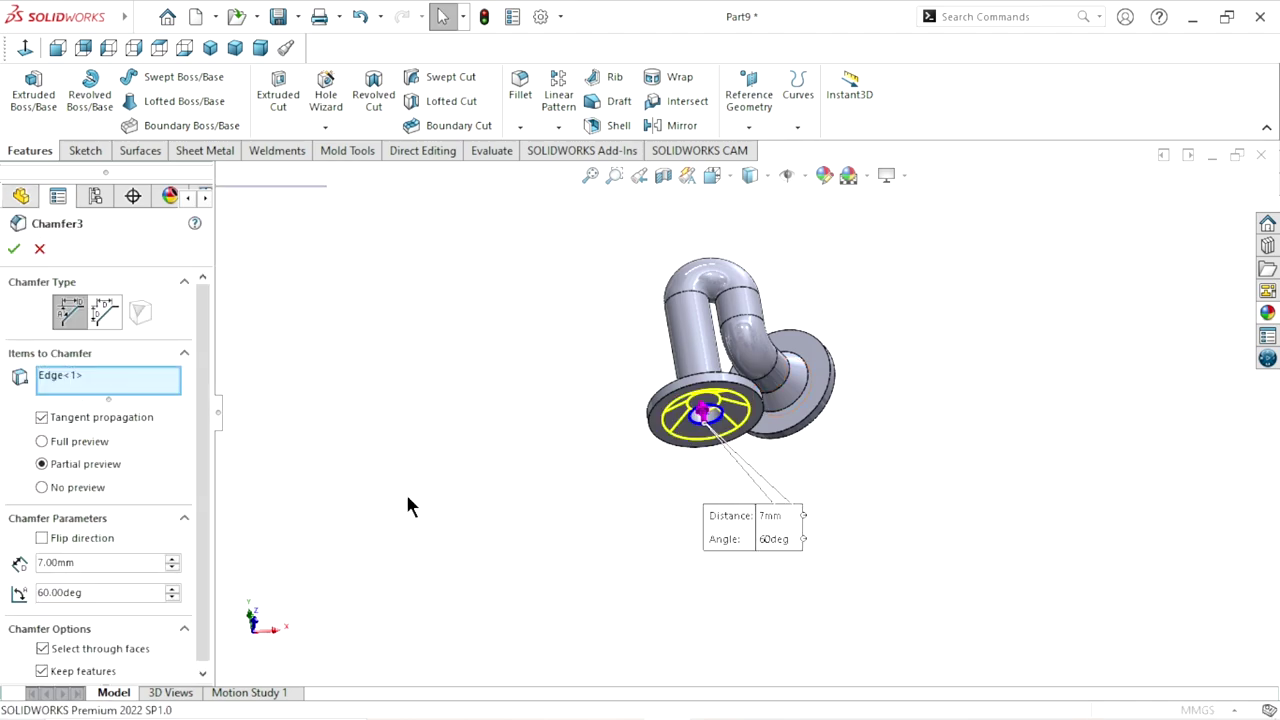
# Keep 7 mm and 60°, flip the chamfer direction, and accept
pyautogui.click(41, 416)
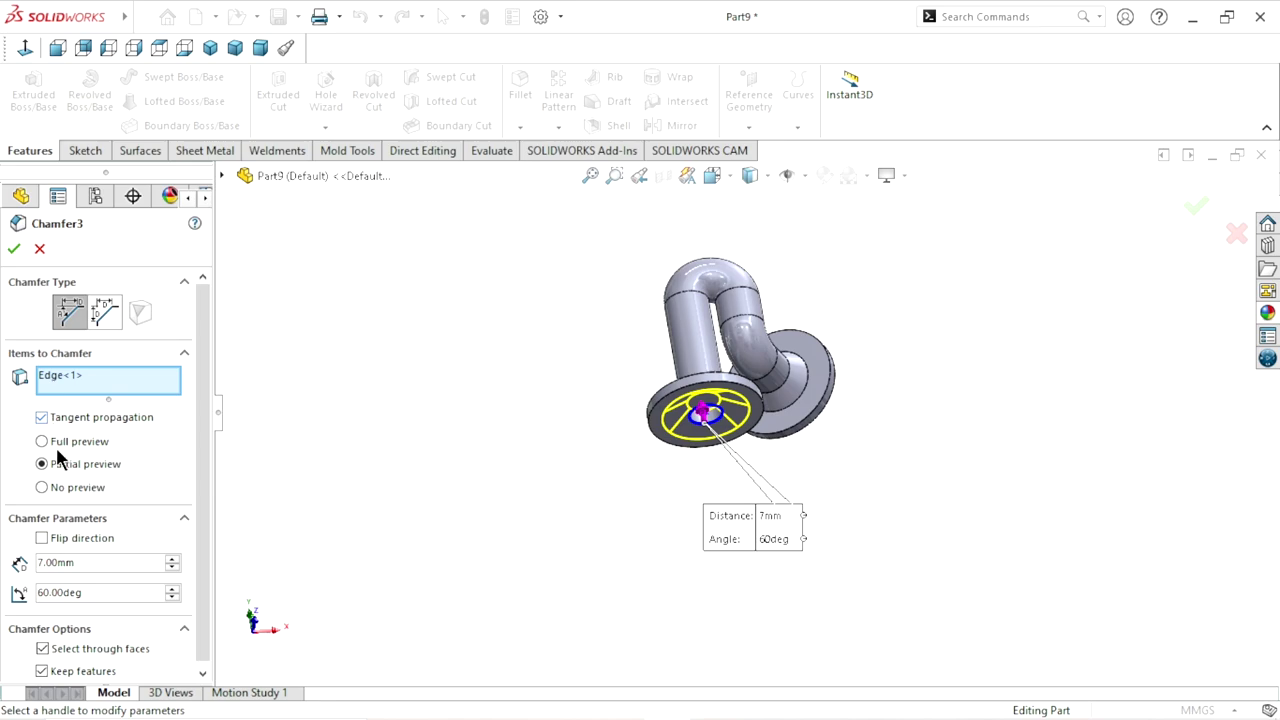
pyautogui.click(43, 538)
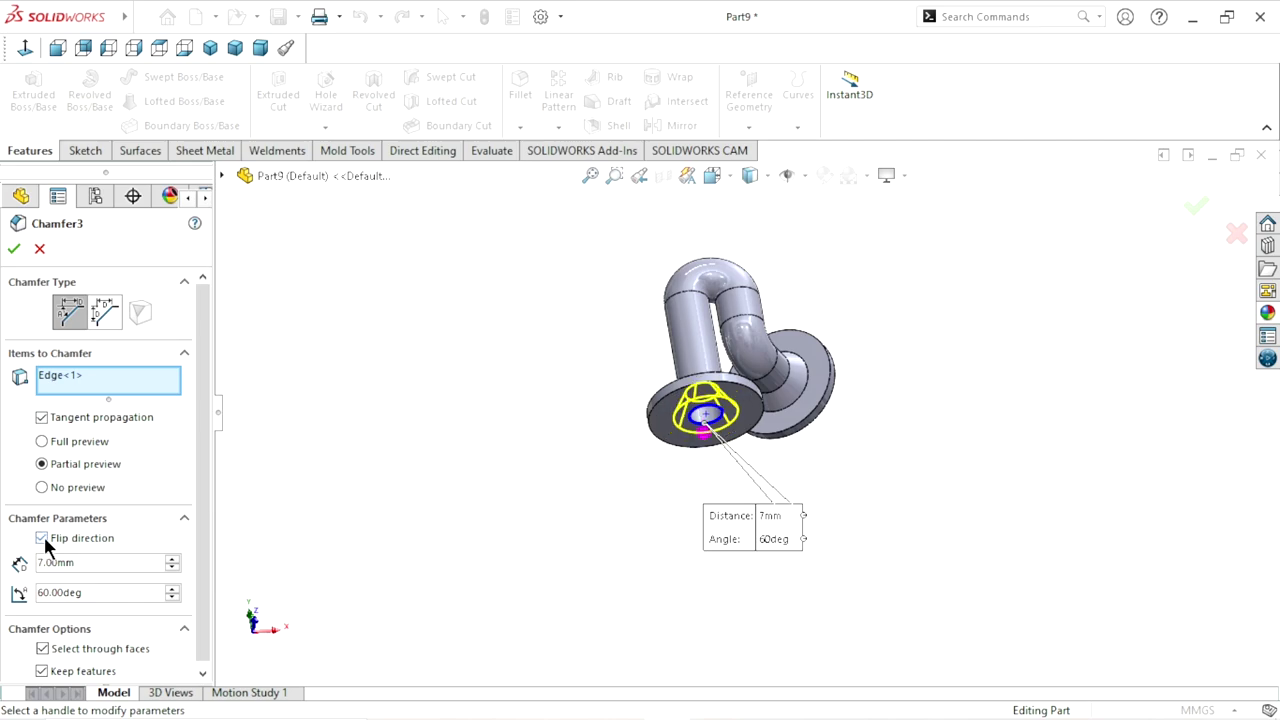
pyautogui.moveTo(712, 415); pyautogui.dragTo(806, 480, button='middle')
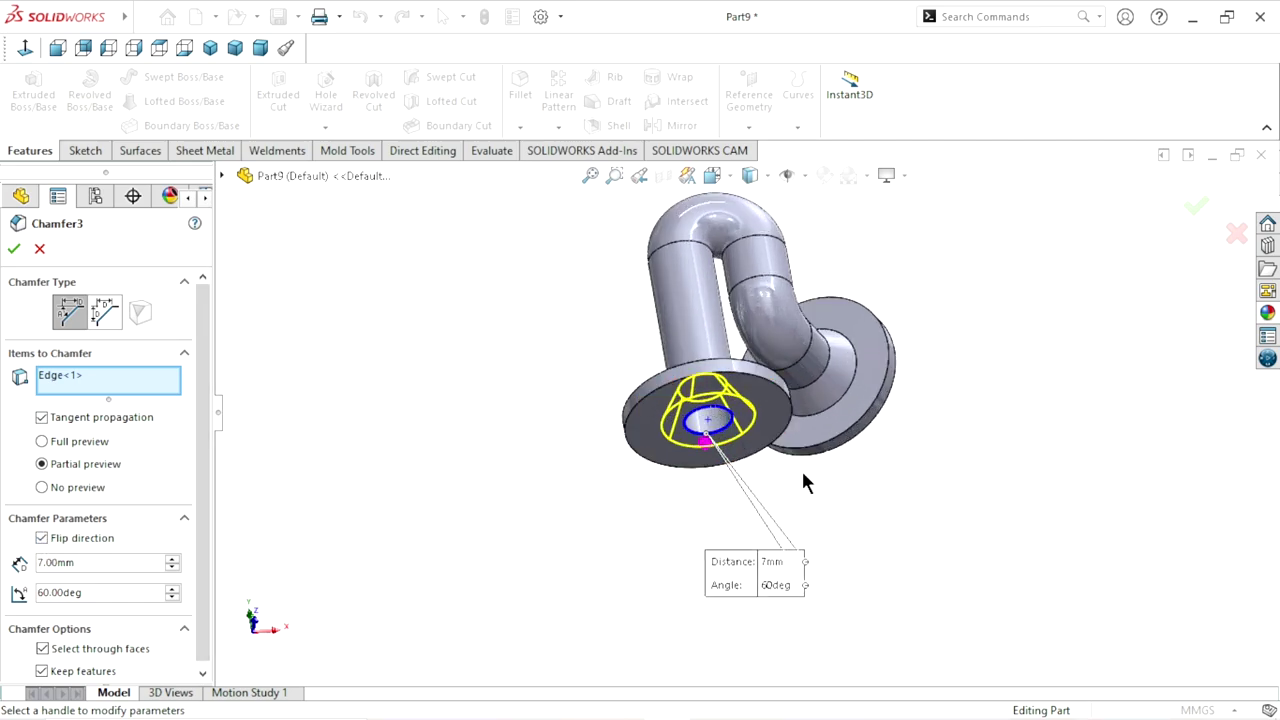
pyautogui.click(14, 248)
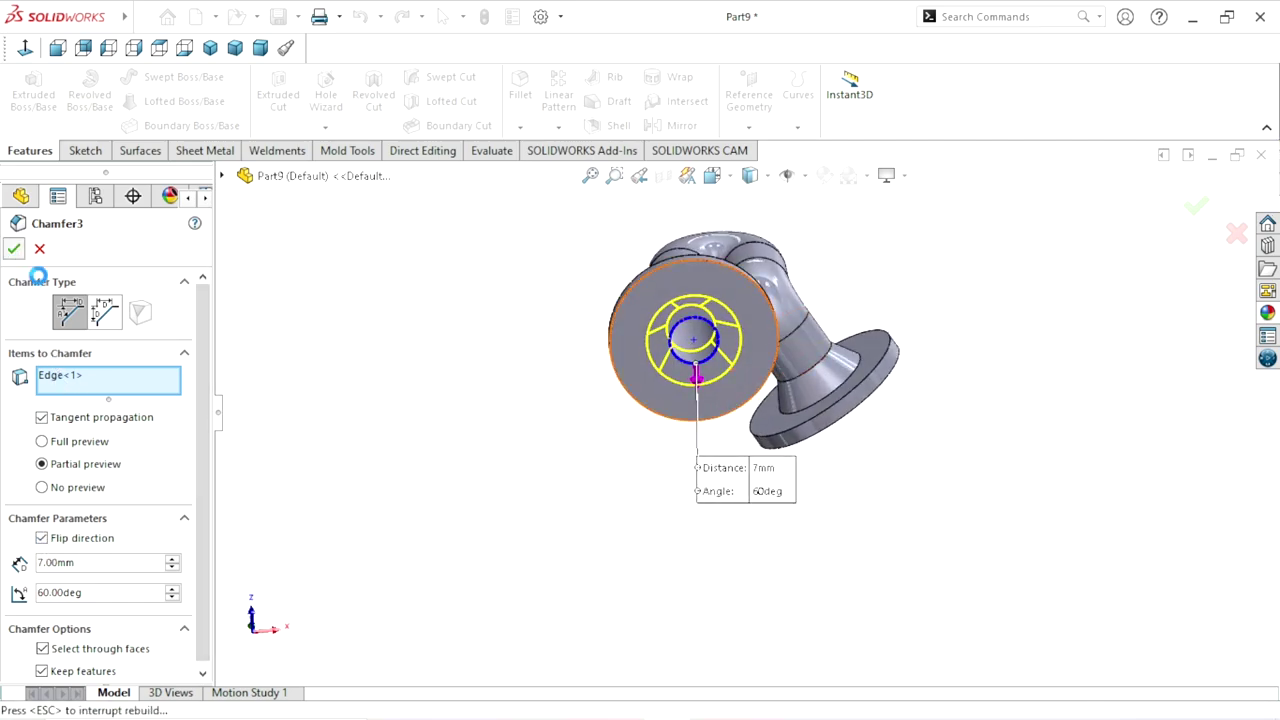
pyautogui.scroll(2, 740, 460)
pyautogui.moveTo(956, 412)
pyautogui.mouseDown(button='middle')
pyautogui.moveTo(775, 438)
pyautogui.moveTo(830, 513)
pyautogui.mouseUp(button='middle')
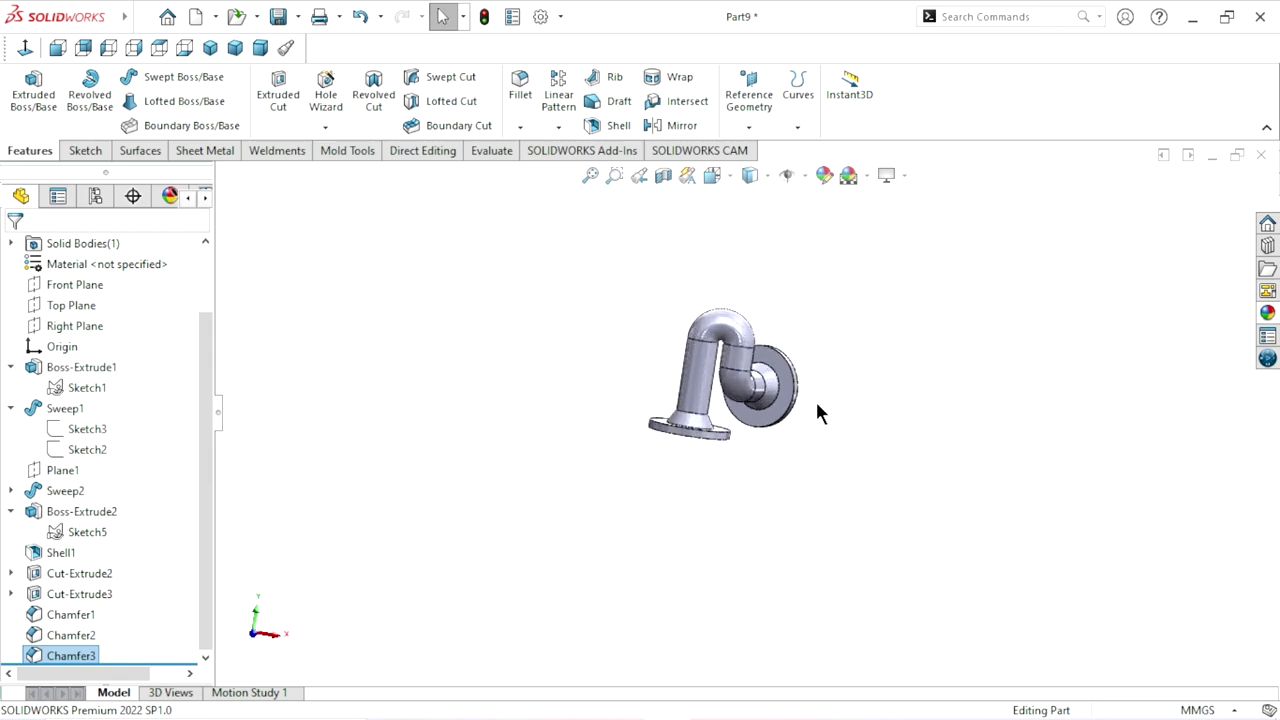
# Orbit and zoom the model to bring the lower flange into view
pyautogui.scroll(-2, 790, 410)
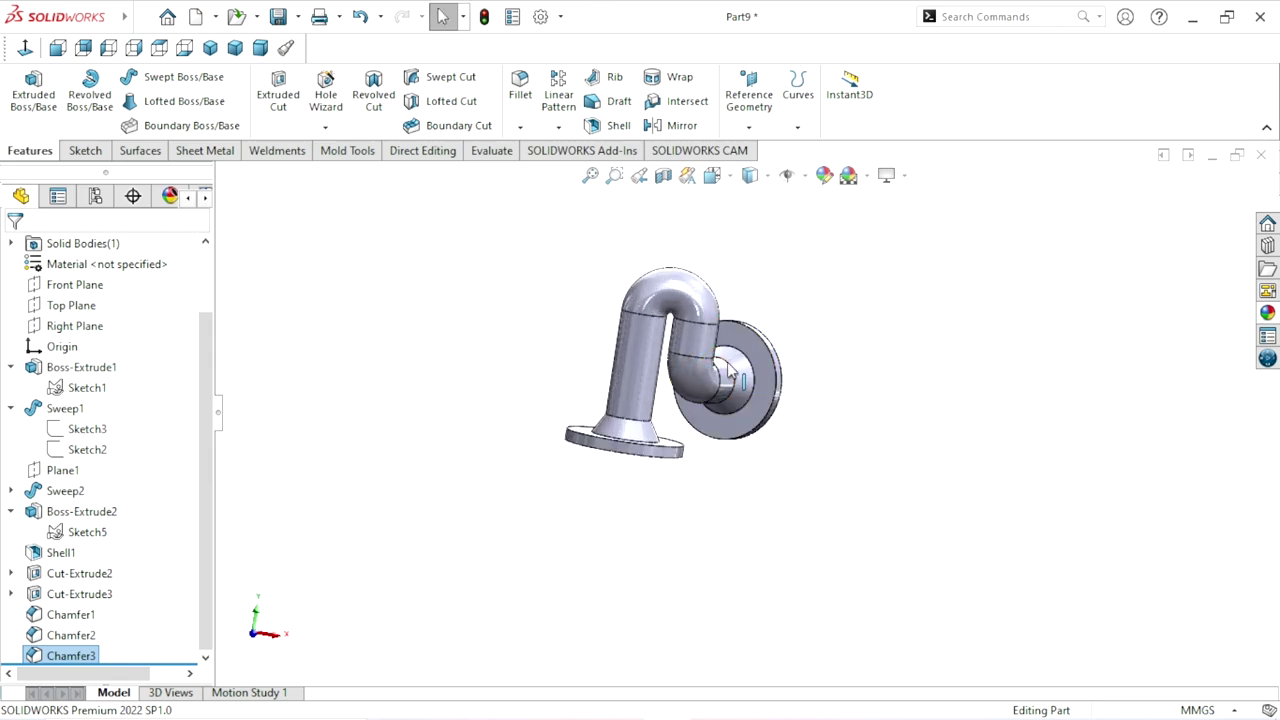
pyautogui.scroll(1, 780, 420)
pyautogui.scroll(-2, 886, 388)
pyautogui.moveTo(886, 388); pyautogui.dragTo(818, 390, button='middle')
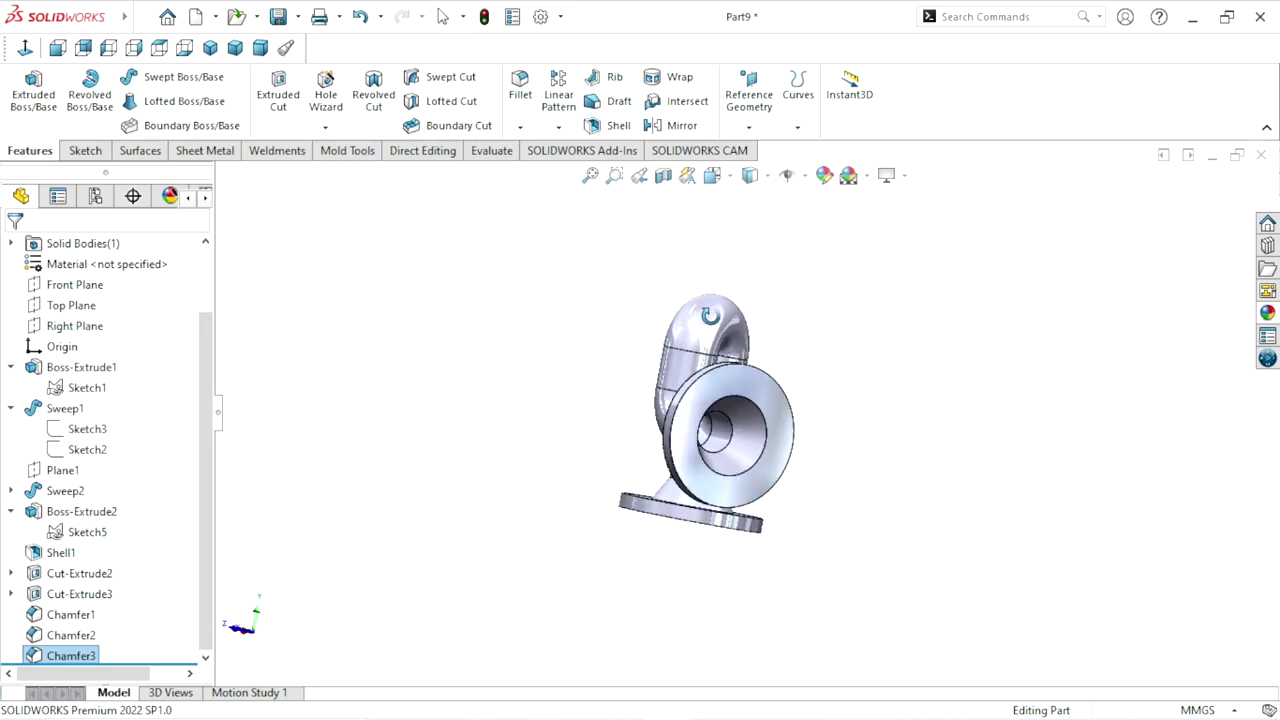
pyautogui.scroll(2, 818, 390)
pyautogui.scroll(-2, 740, 470)
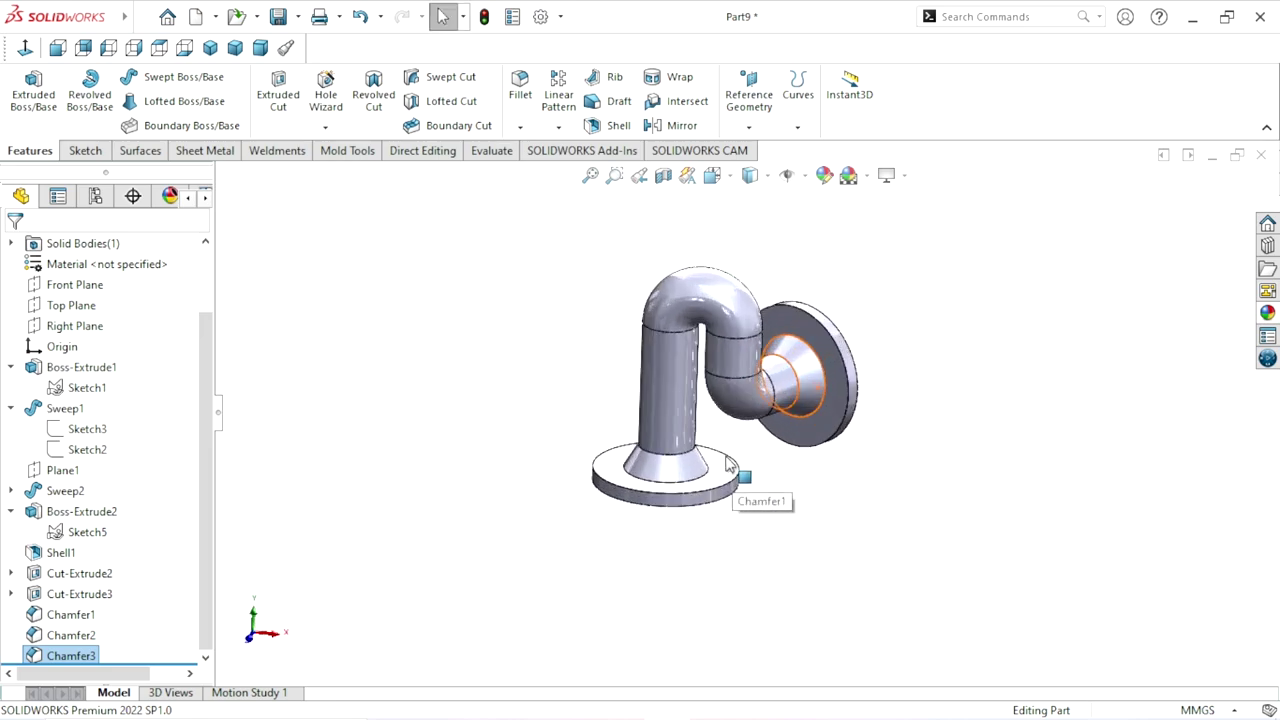
pyautogui.scroll(-1, 725, 415)
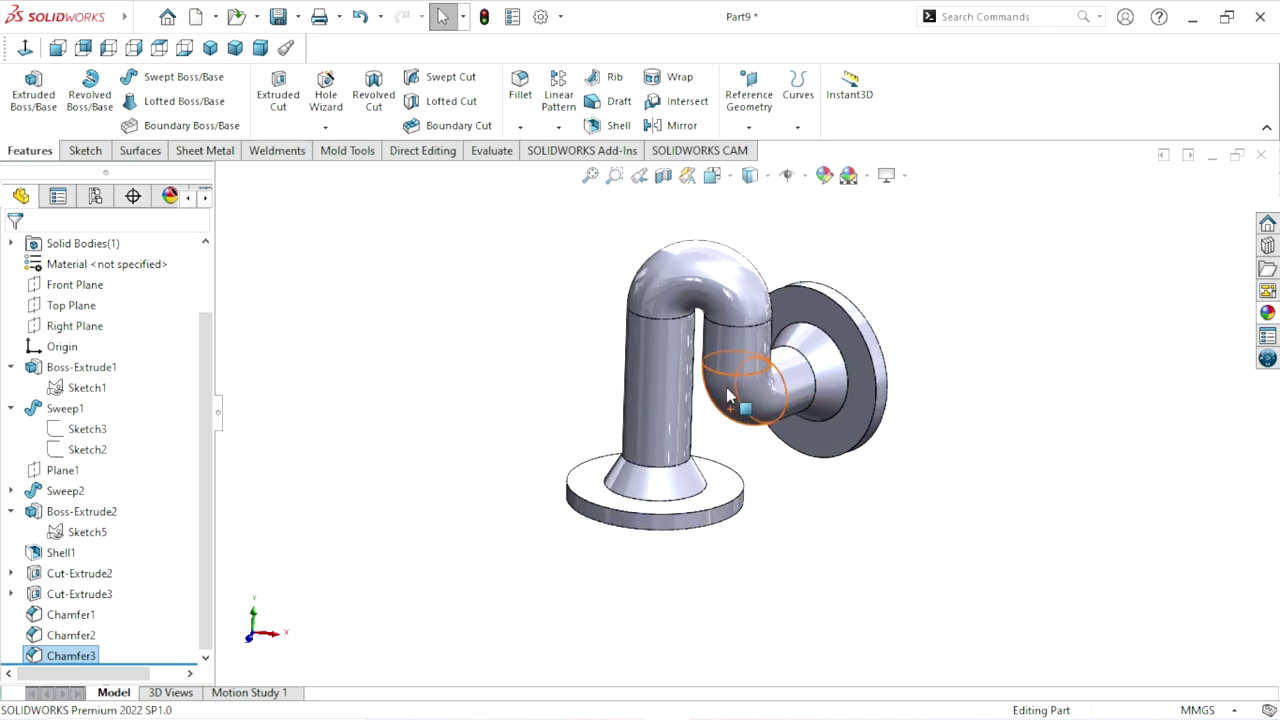
pyautogui.scroll(-2, 745, 400)
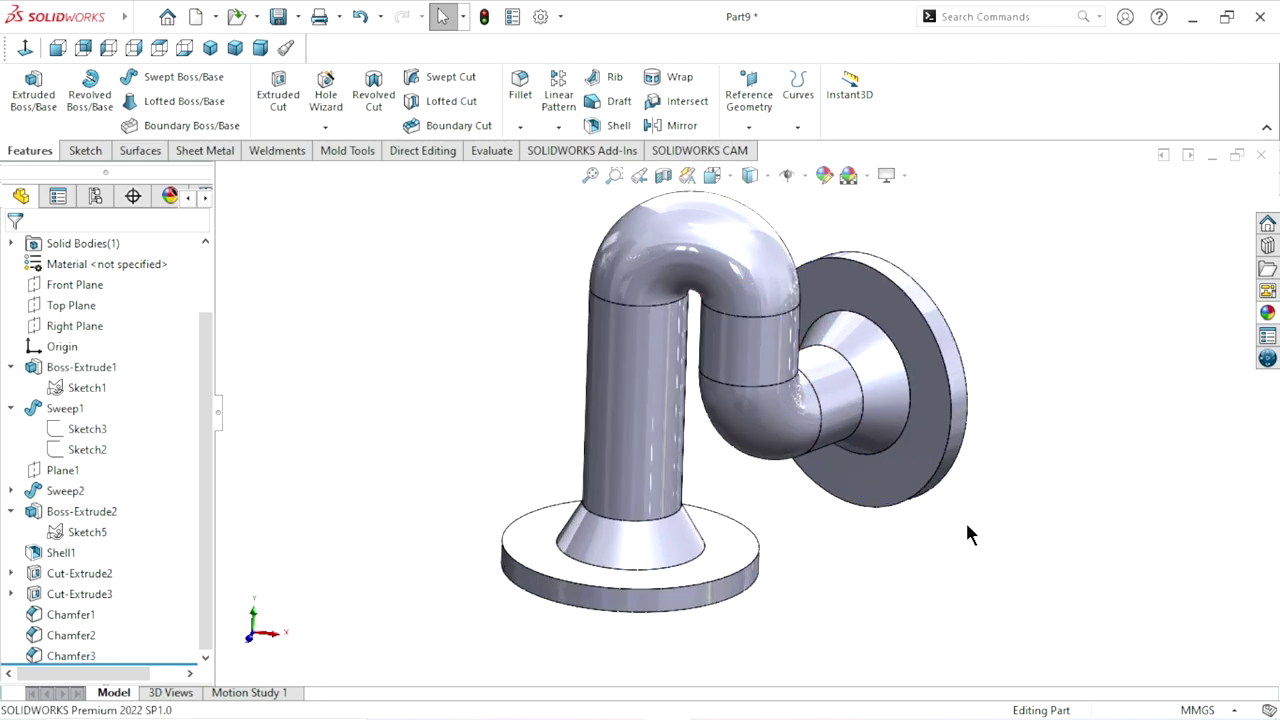
pyautogui.scroll(-1, 920, 545)
pyautogui.moveTo(919, 541); pyautogui.dragTo(730, 615, button='middle')
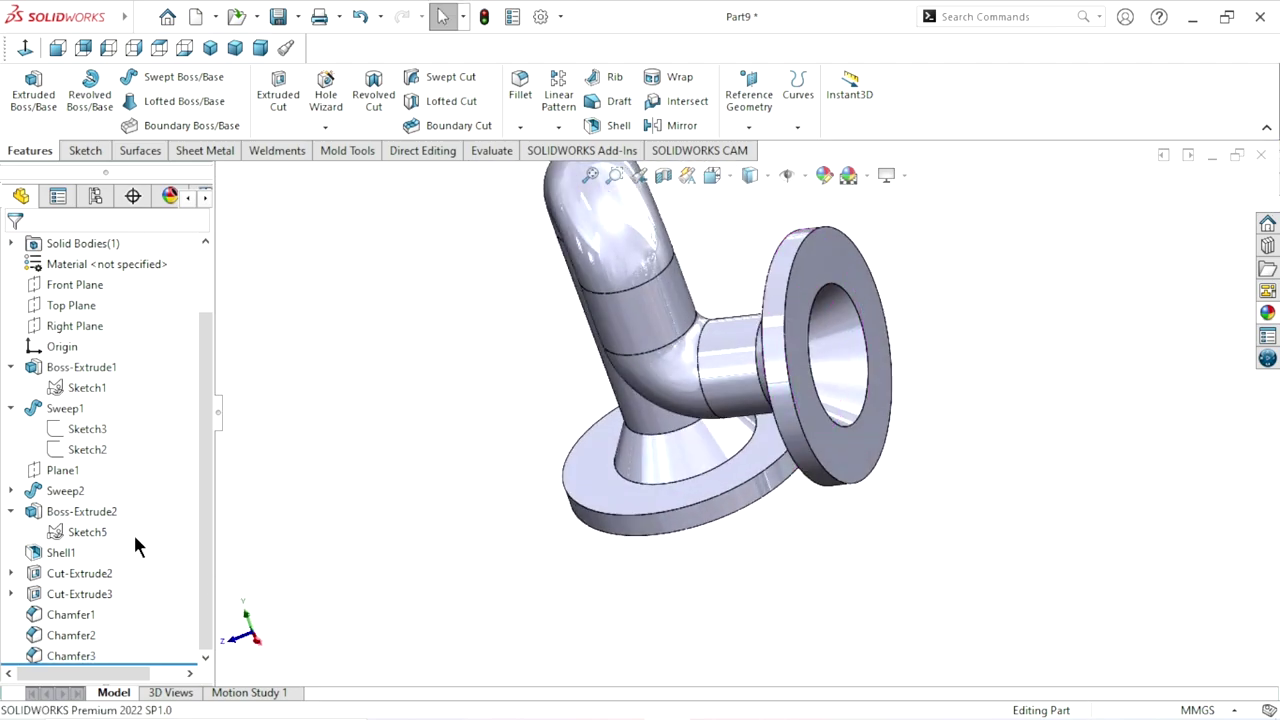
# Show Boss-Extrude1's Sketch1 so its dashed circle appears on the lower flange
pyautogui.click(70, 395)
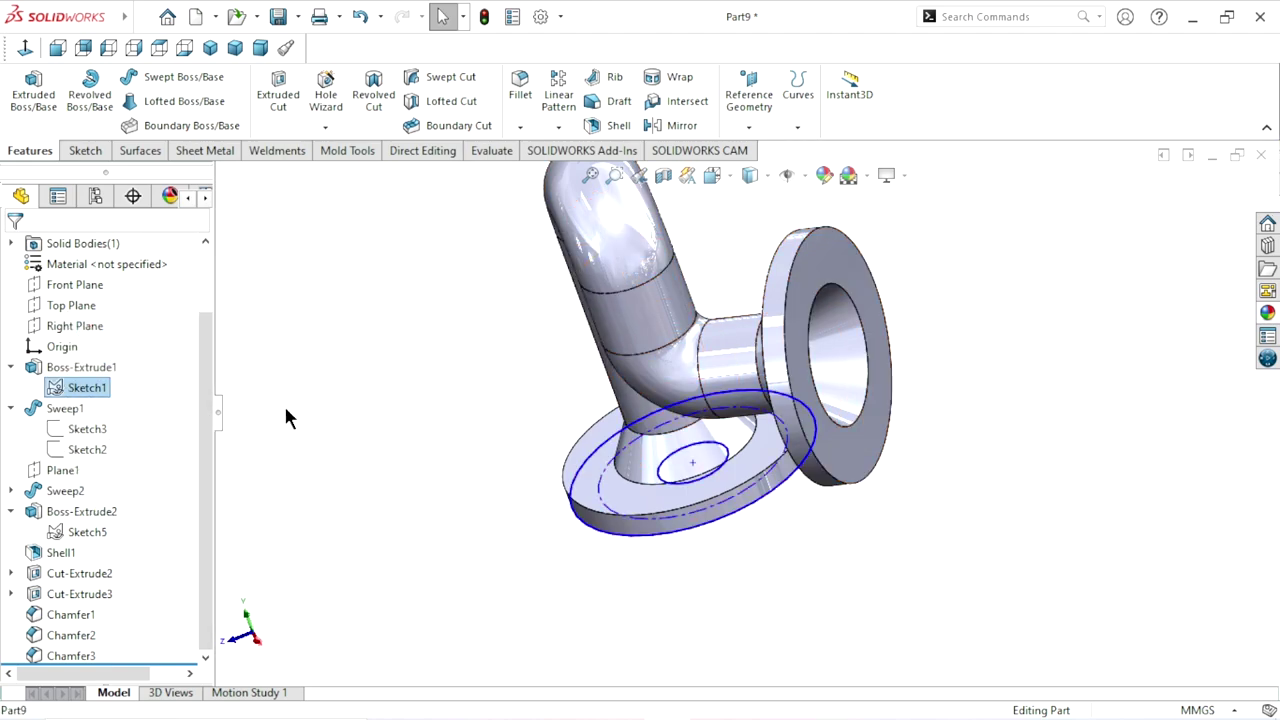
pyautogui.click(284, 410)
pyautogui.click(92, 395)
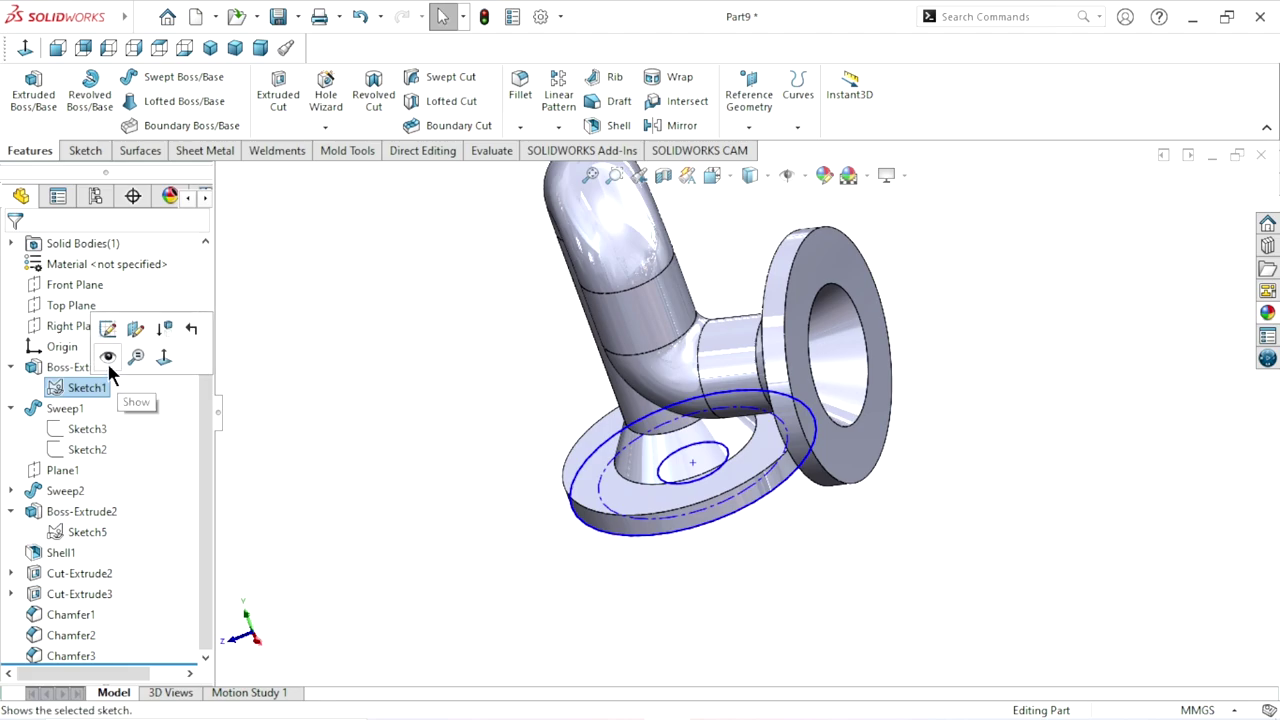
pyautogui.click(108, 358)
pyautogui.moveTo(436, 476)
pyautogui.mouseDown(button='middle')
pyautogui.moveTo(560, 470)
pyautogui.moveTo(660, 500)
pyautogui.mouseUp(button='middle')
pyautogui.scroll(3, 680, 510)
pyautogui.scroll(-5, 700, 520)
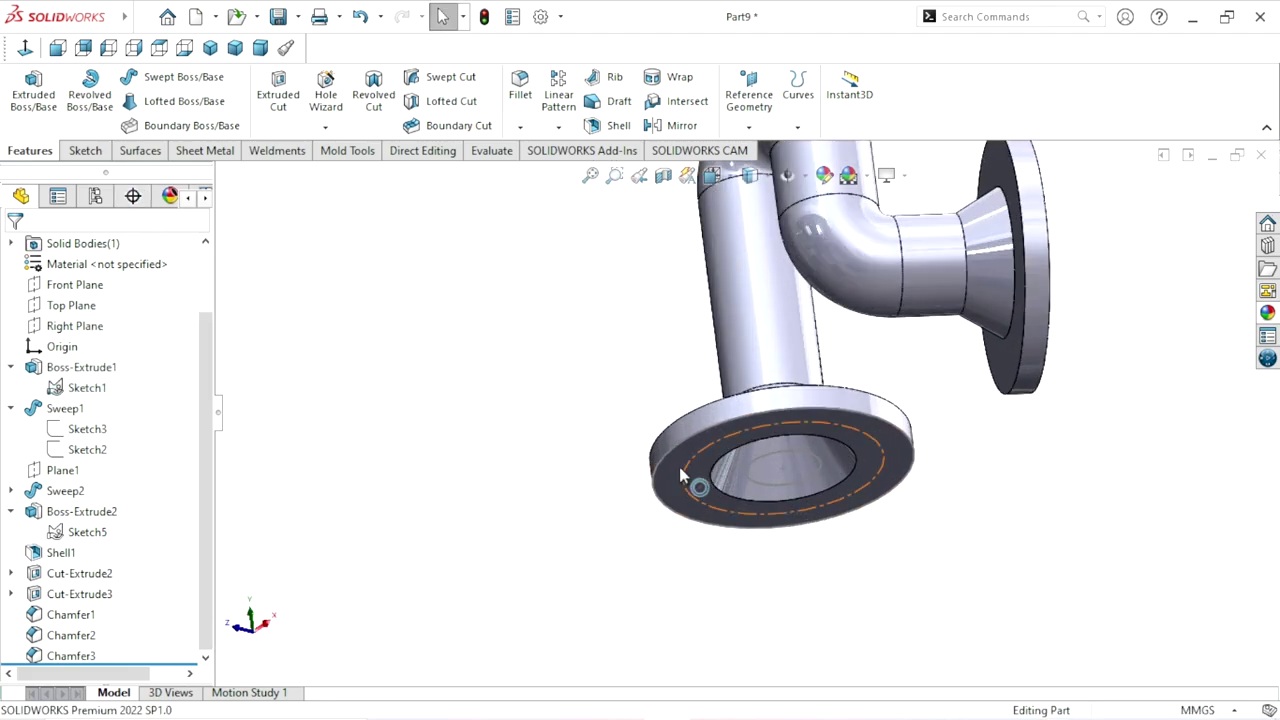
# View the lower flange face normal-to and start a Hole Wizard hole on it
pyautogui.click(688, 488)
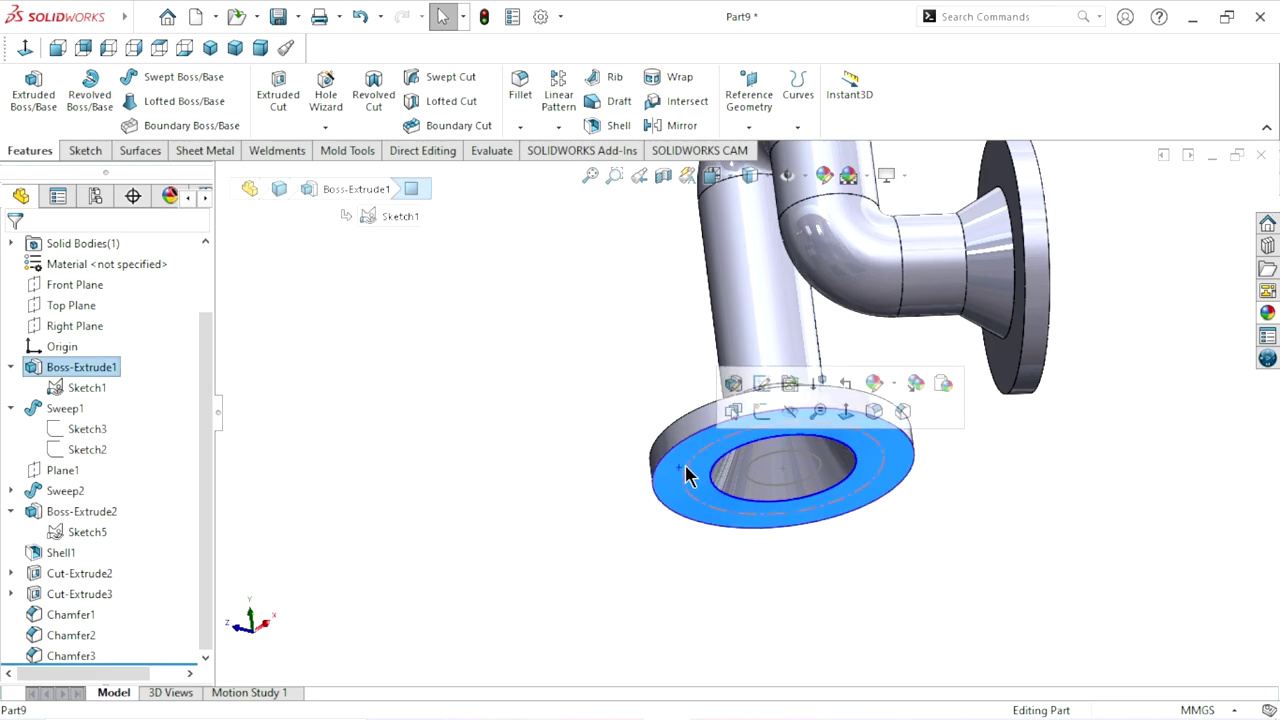
pyautogui.click(28, 48)
pyautogui.scroll(-2, 737, 362)
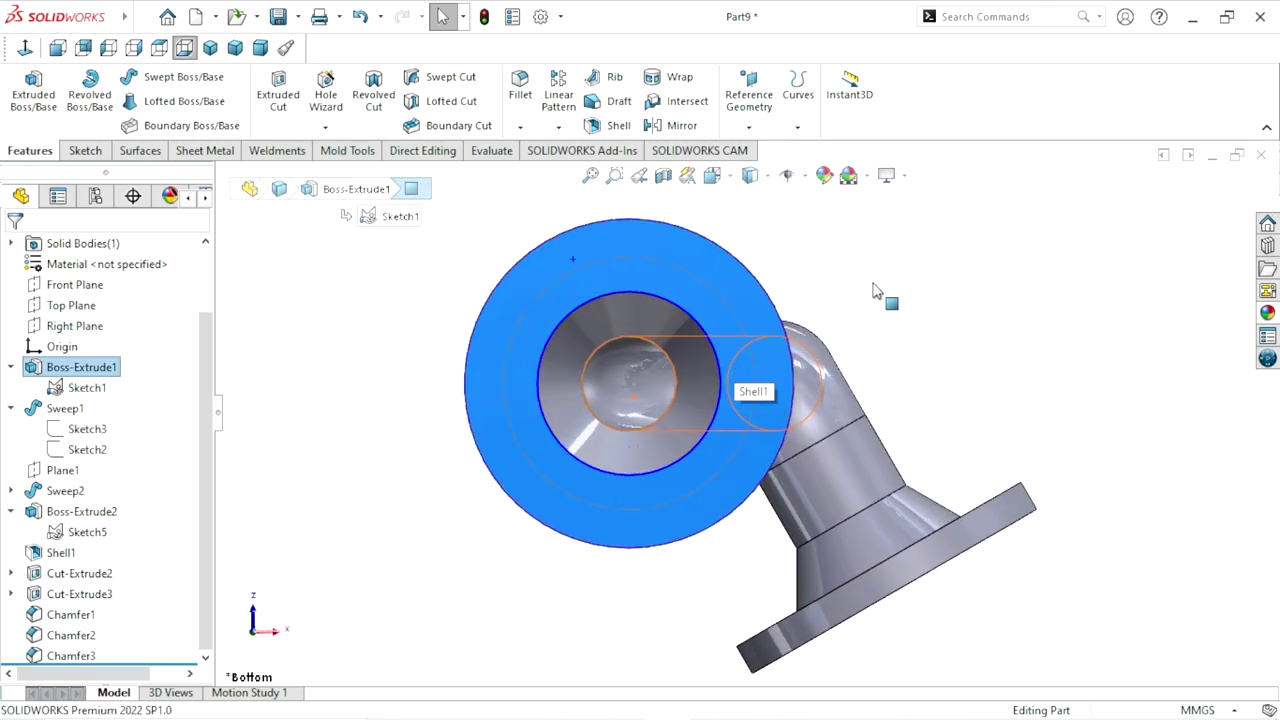
pyautogui.click(877, 286)
pyautogui.click(750, 286)
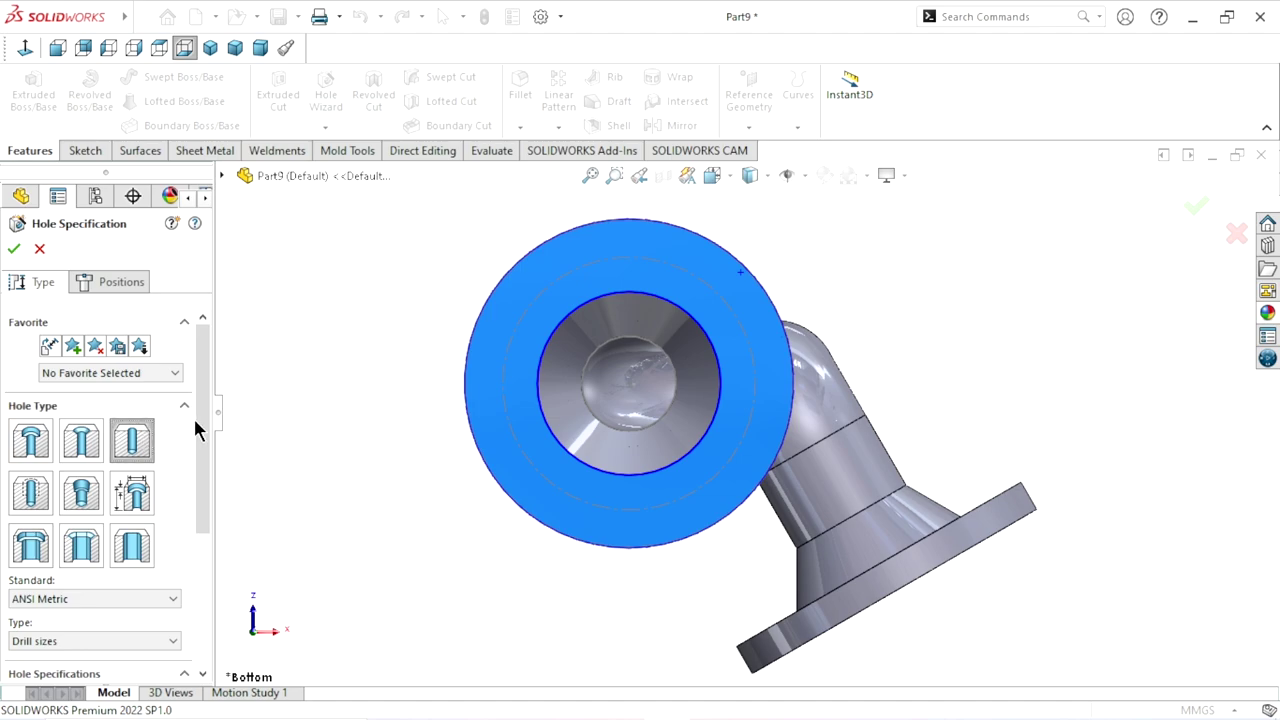
# Set the hole to ANSI Metric drill size Ø4.0 with Up To Next end condition
pyautogui.scroll(-5, 202, 410)
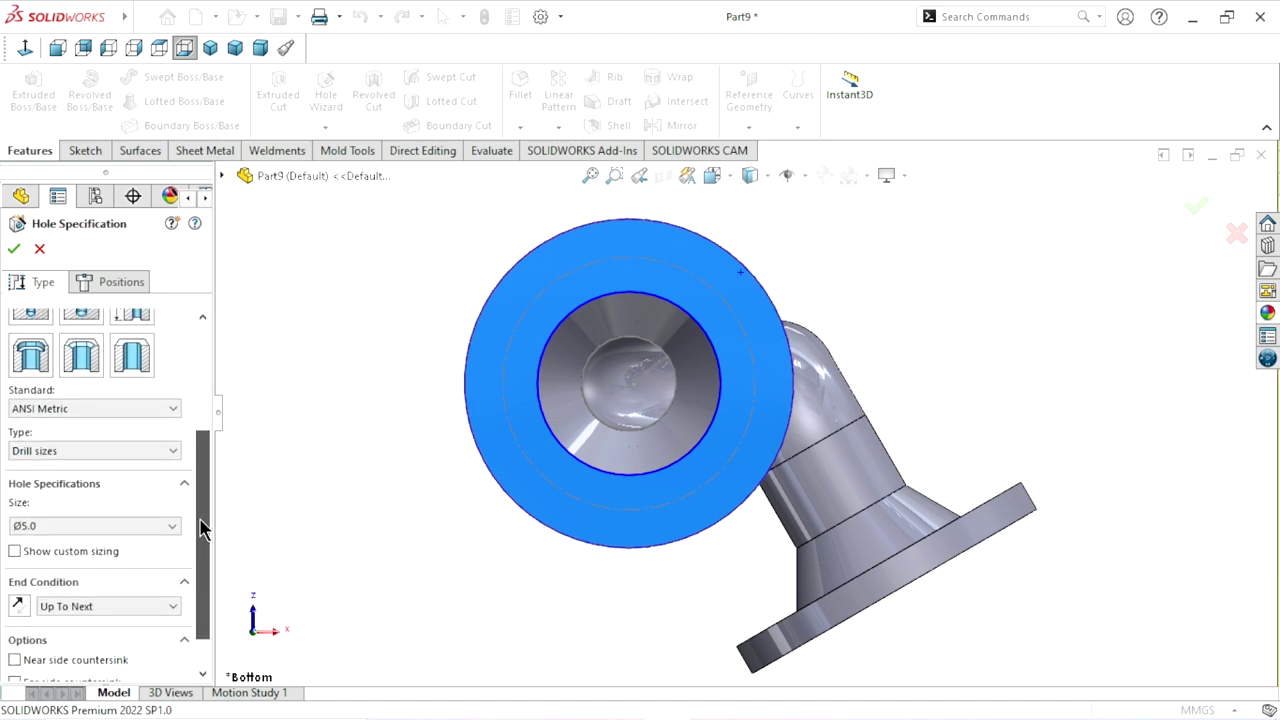
pyautogui.click(155, 410)
pyautogui.click(94, 417)
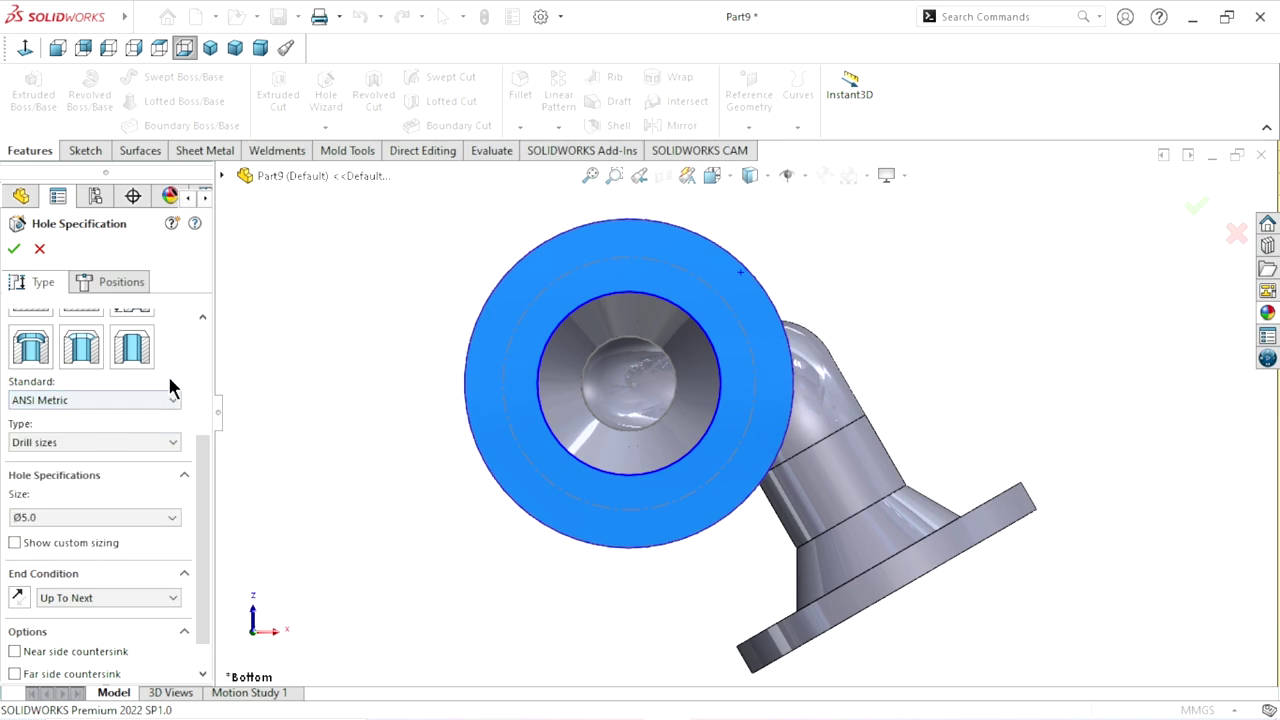
pyautogui.click(172, 443)
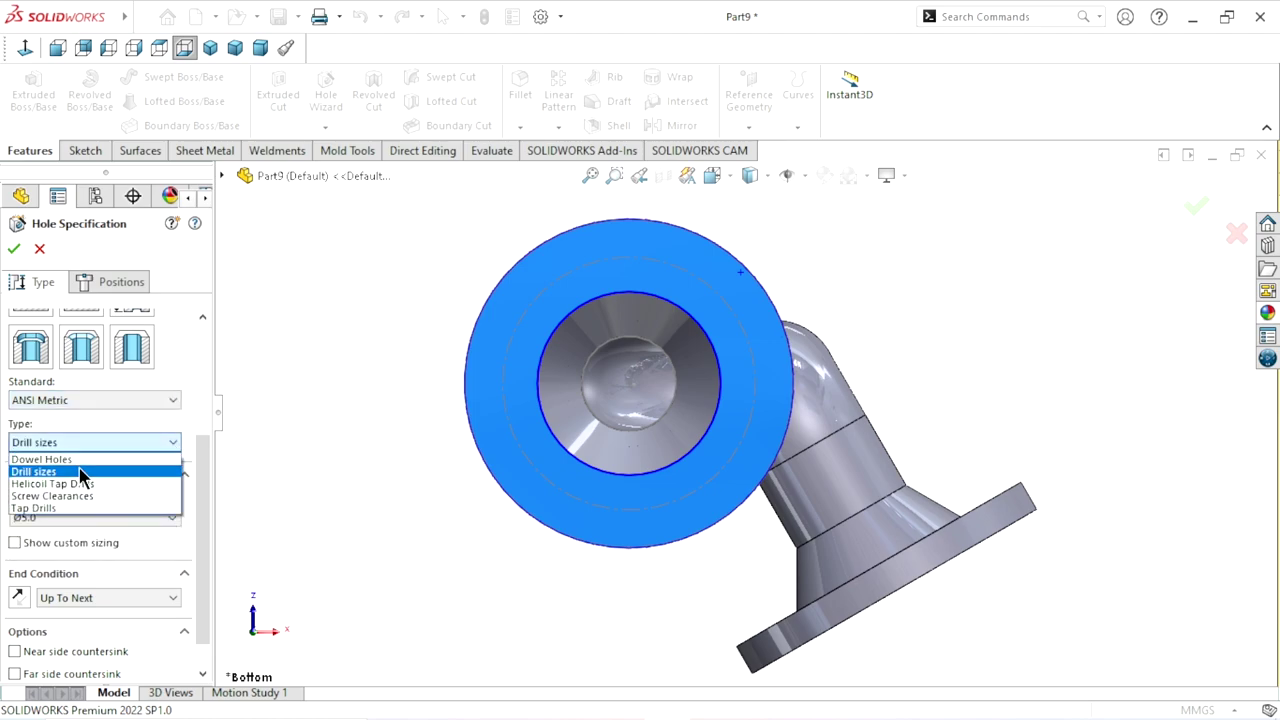
pyautogui.click(80, 474)
pyautogui.scroll(-1, 200, 487)
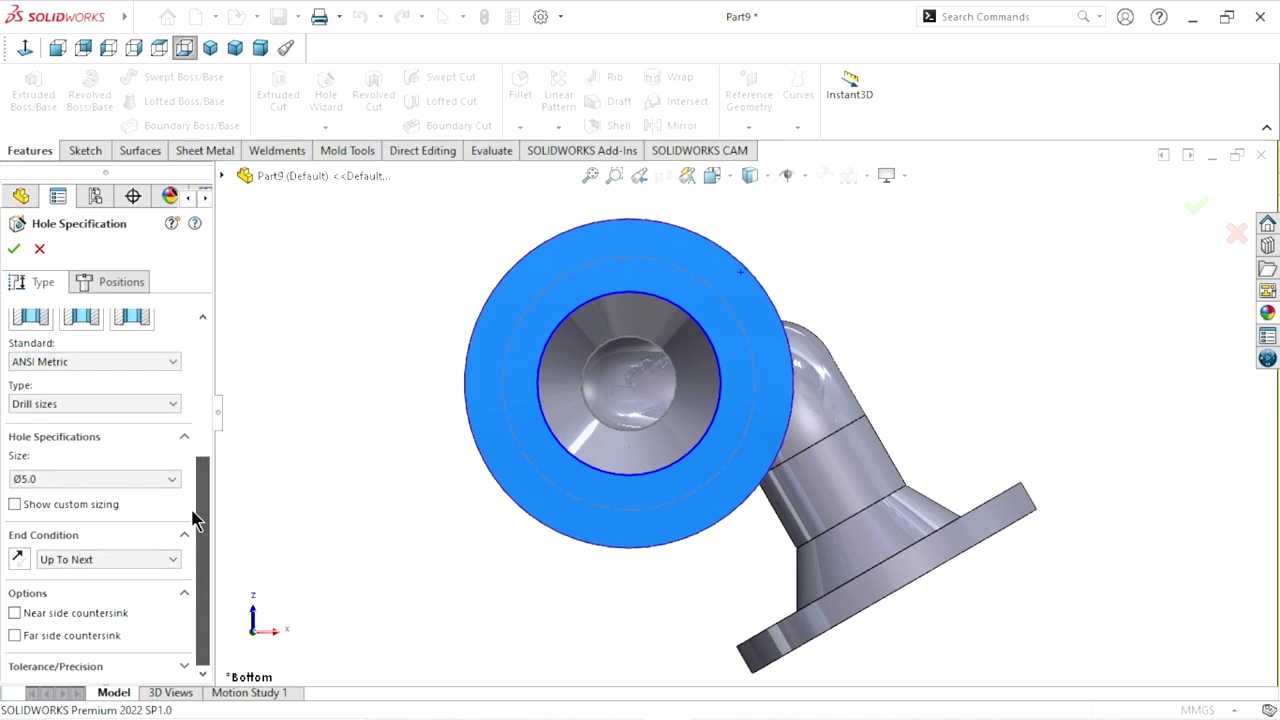
pyautogui.click(157, 478)
pyautogui.scroll(1, 54, 510)
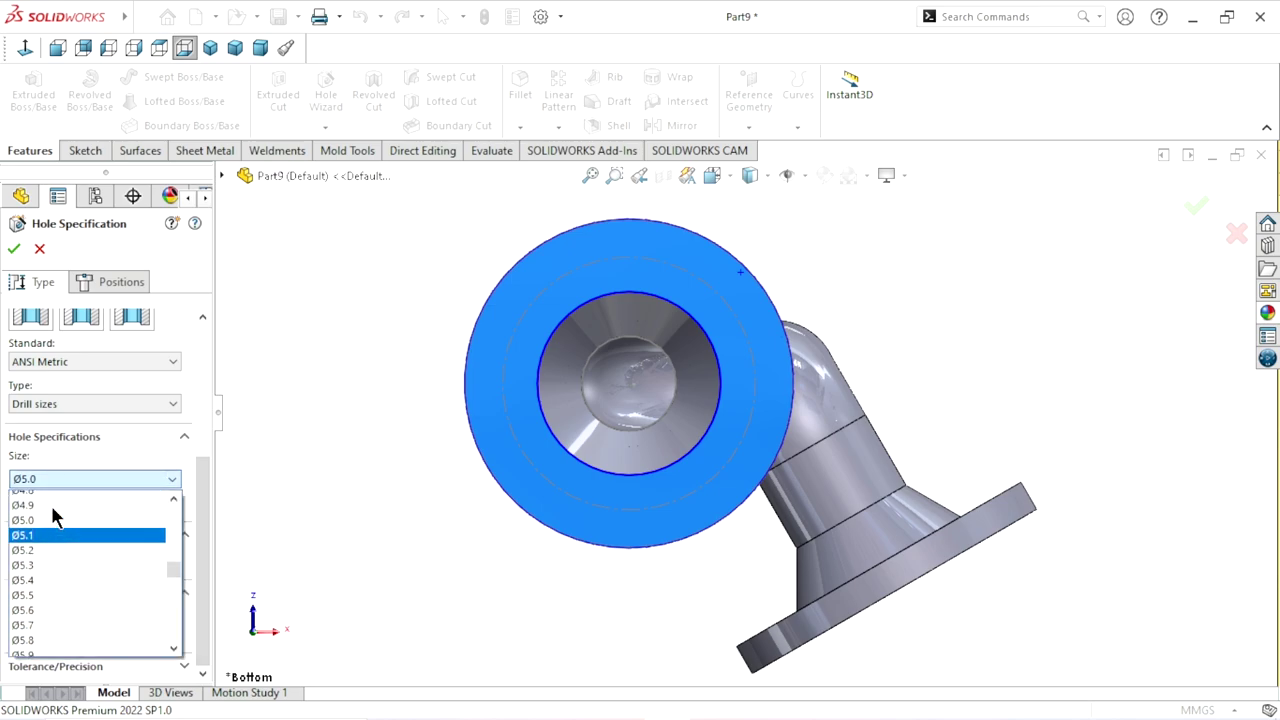
pyautogui.scroll(1, 52, 512)
pyautogui.scroll(1, 50, 512)
pyautogui.scroll(1, 48, 513)
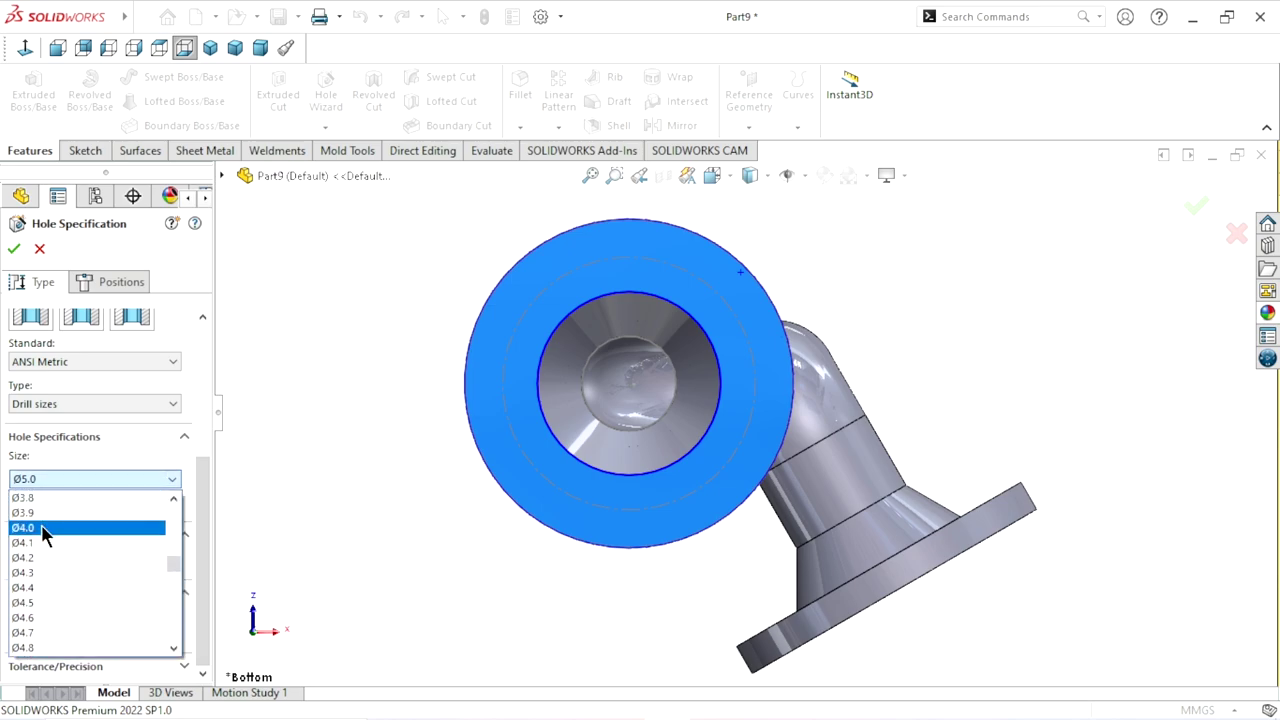
pyautogui.click(47, 527)
pyautogui.click(118, 553)
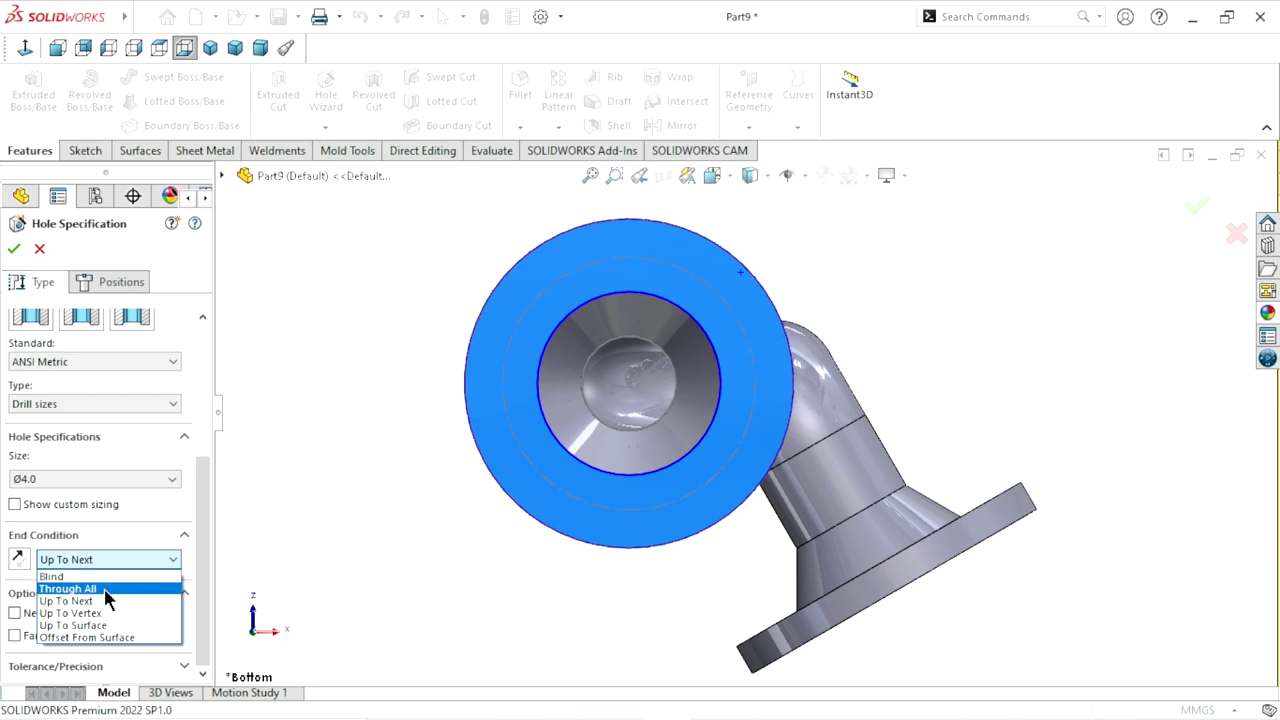
pyautogui.click(141, 569)
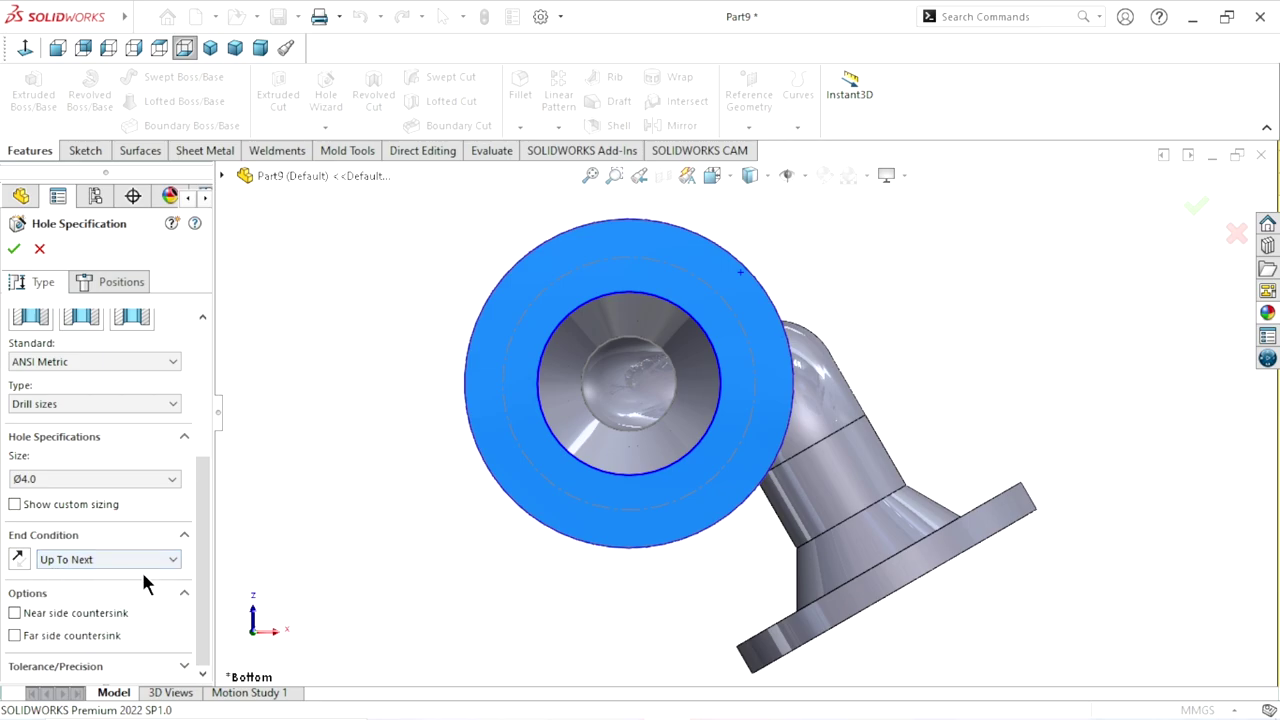
# Place hole points at the top, left and bottom of the bolt circle and confirm
pyautogui.click(114, 284)
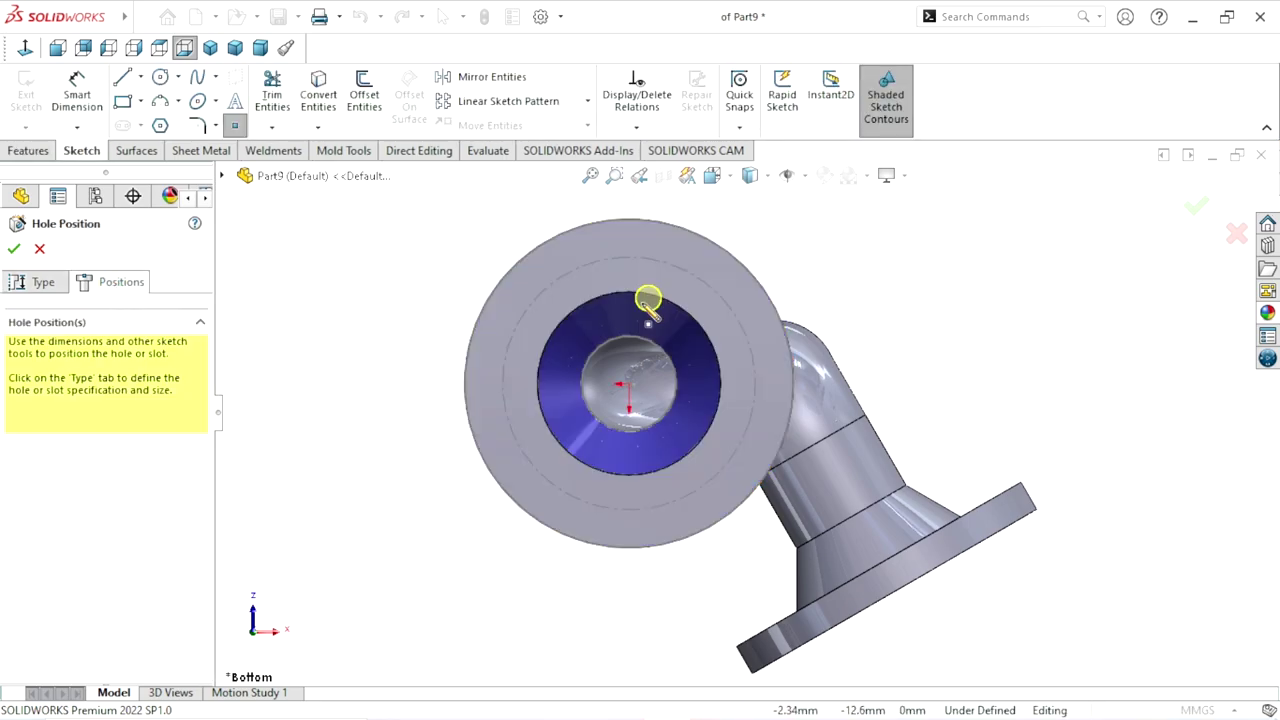
pyautogui.scroll(-2, 648, 300)
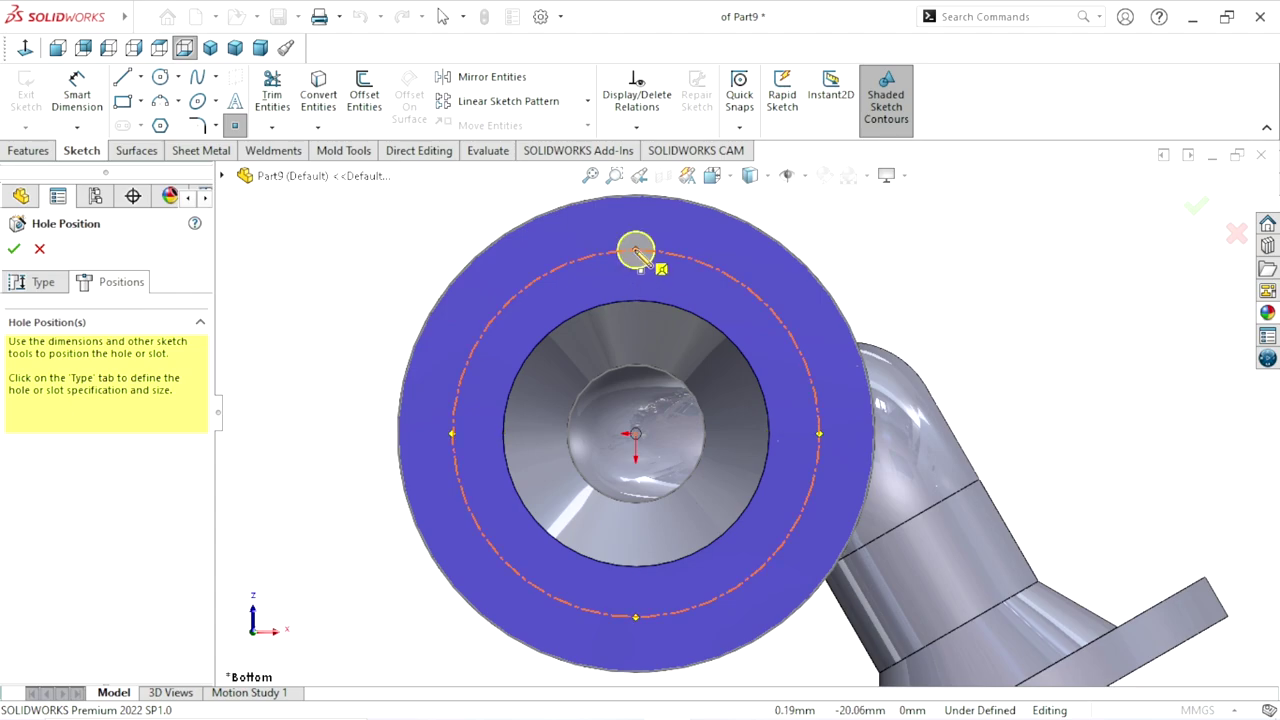
pyautogui.click(636, 250)
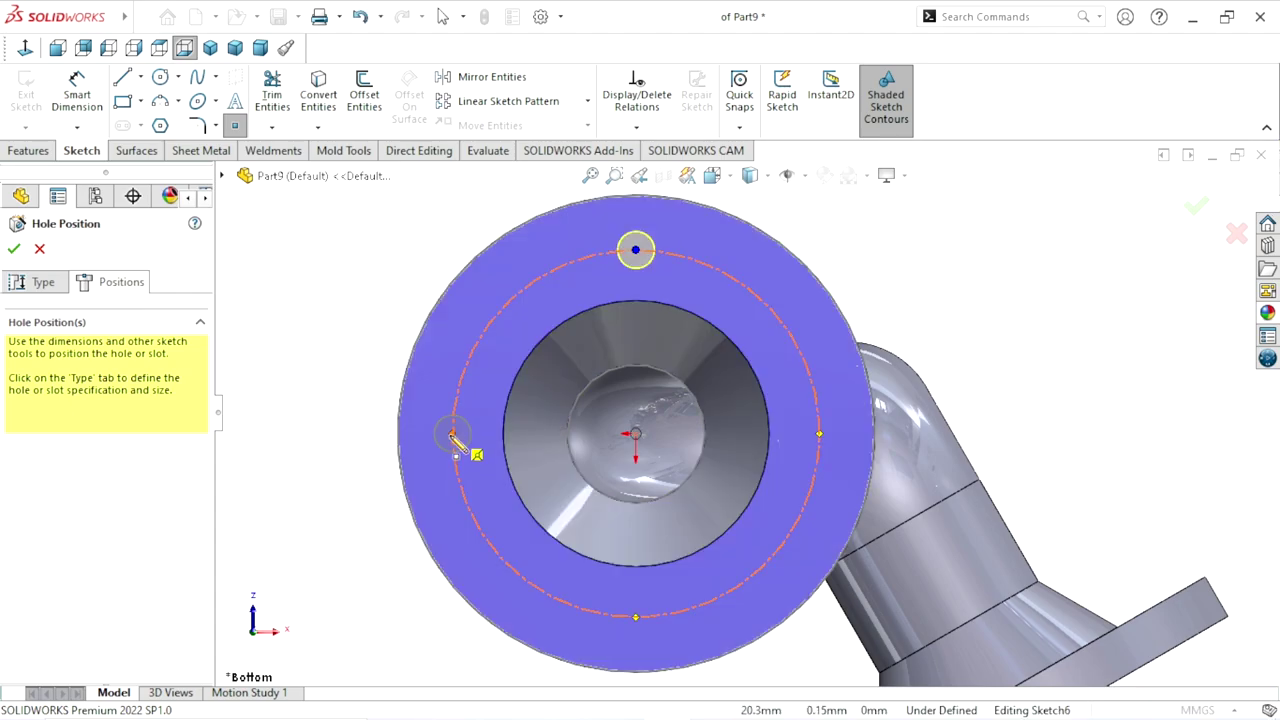
pyautogui.click(452, 434)
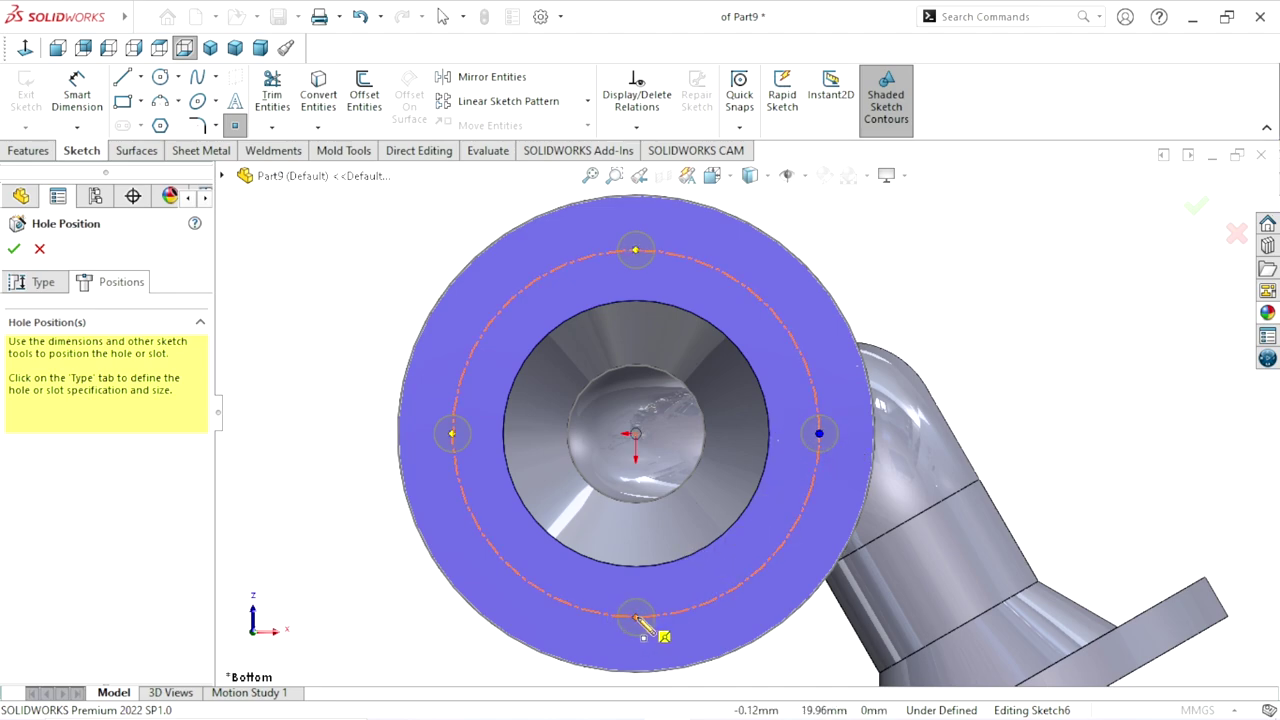
pyautogui.click(636, 617)
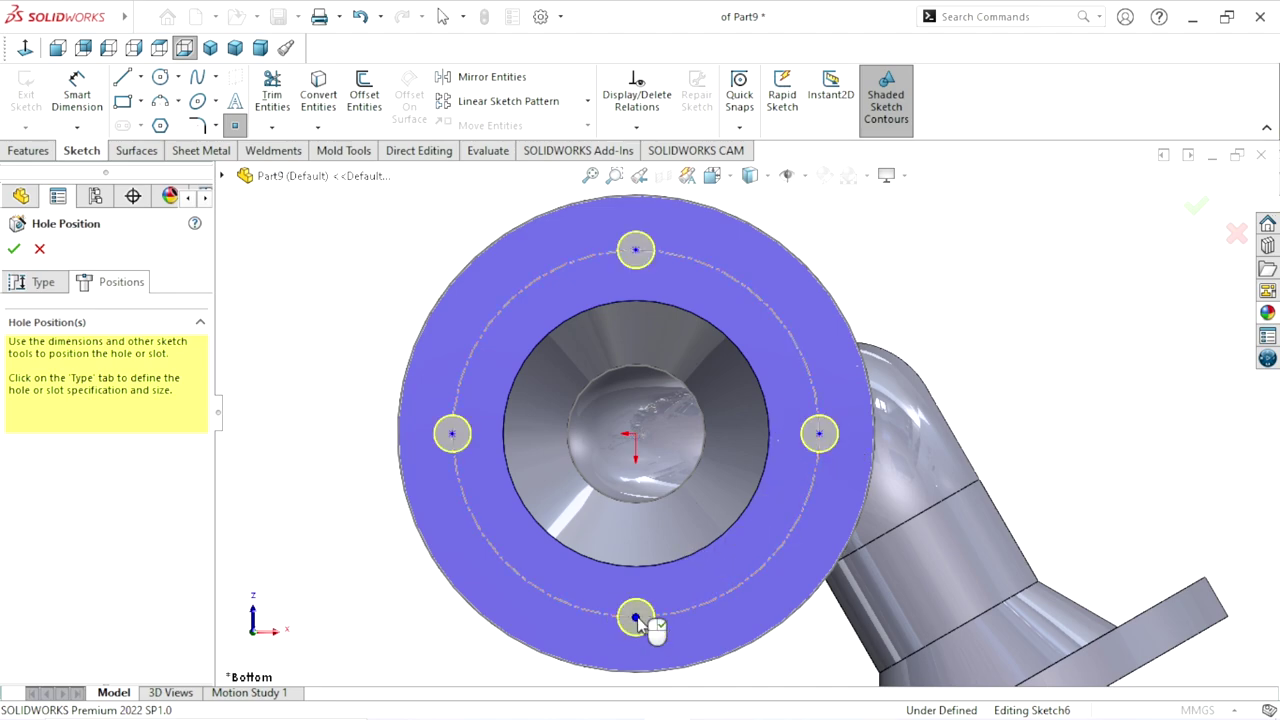
pyautogui.click(13, 250)
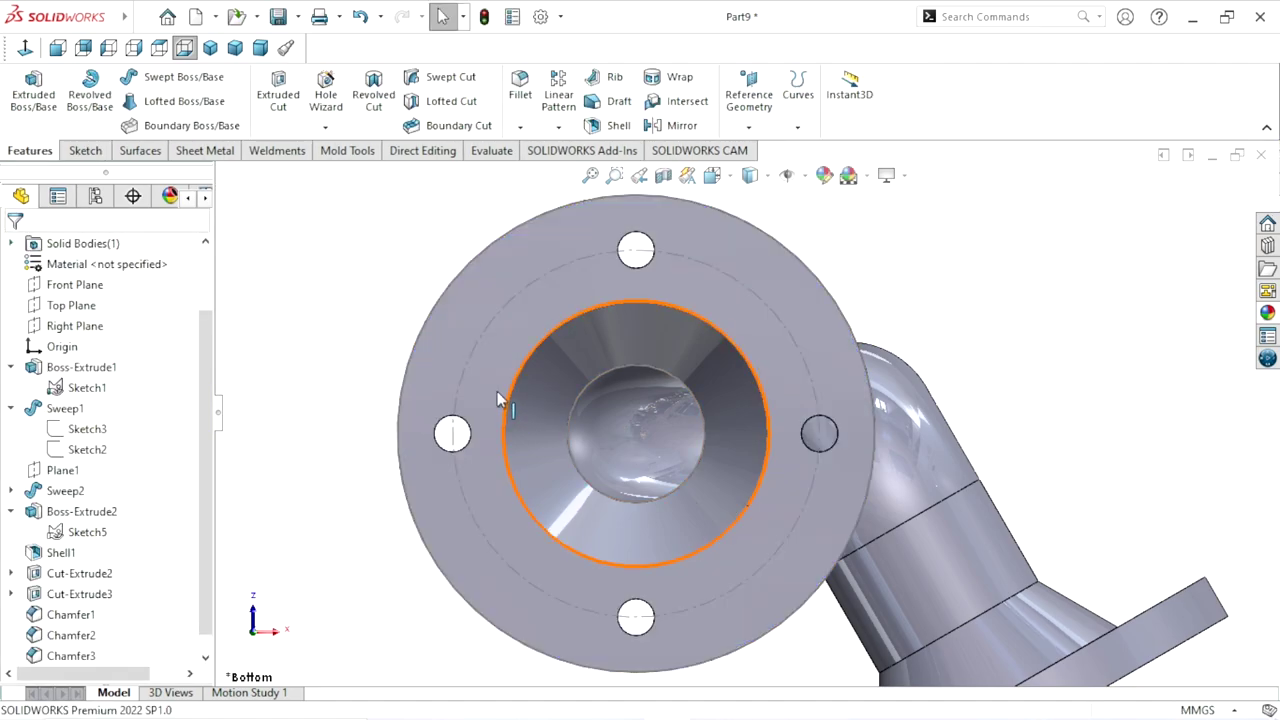
# Orbit the part around to bring the second flange into view
pyautogui.click(564, 304)
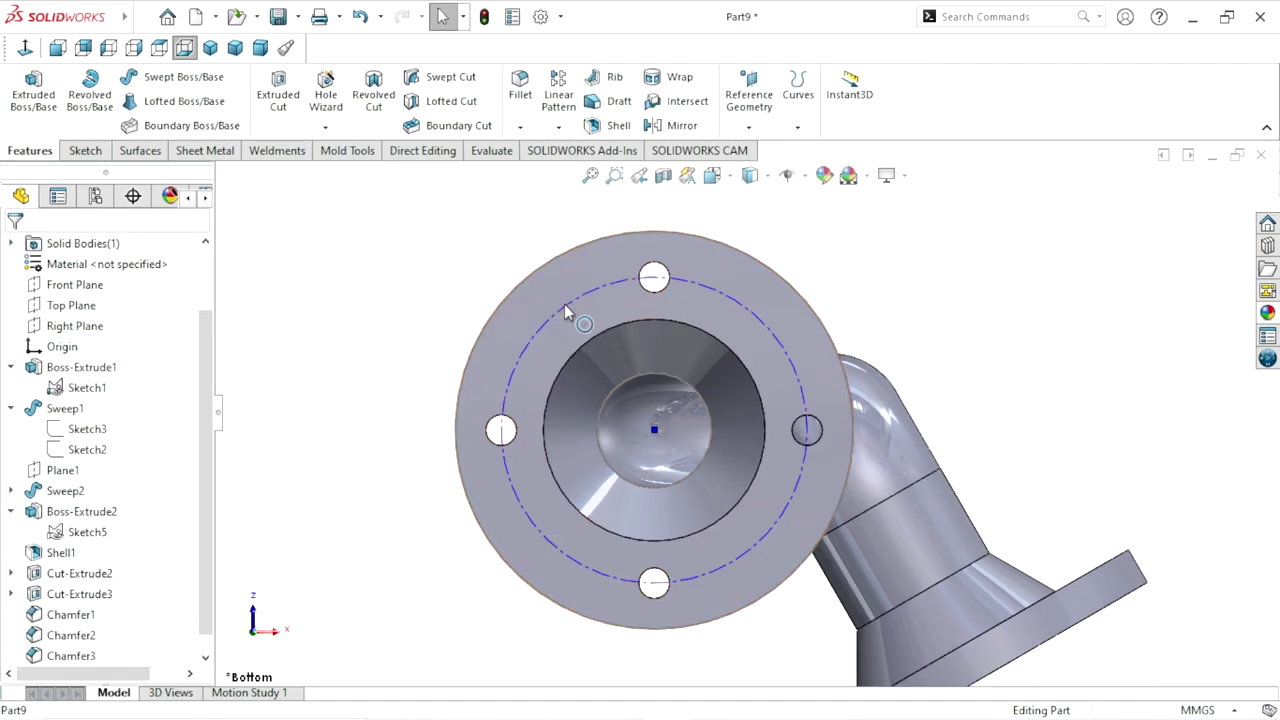
pyautogui.scroll(3, 600, 330)
pyautogui.press('Escape')
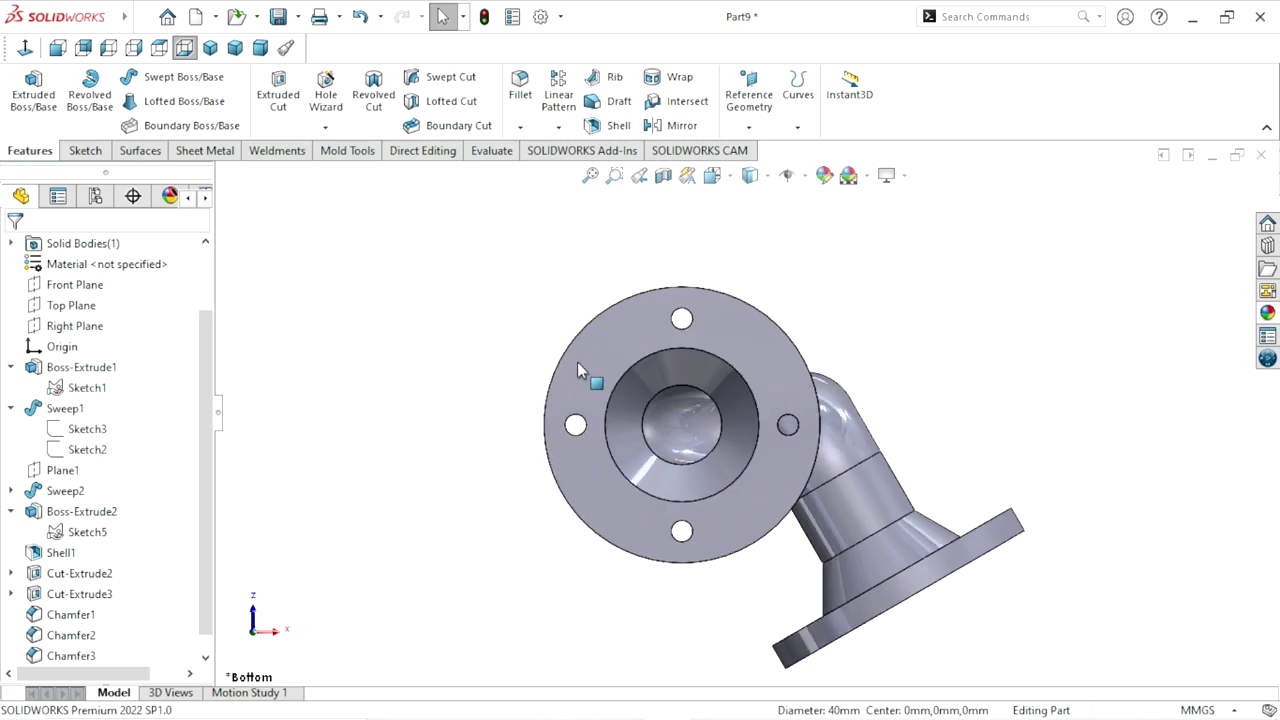
pyautogui.moveTo(521, 327)
pyautogui.mouseDown(button='middle')
pyautogui.moveTo(757, 490)
pyautogui.moveTo(530, 320)
pyautogui.moveTo(900, 443)
pyautogui.moveTo(818, 316)
pyautogui.mouseUp(button='middle')
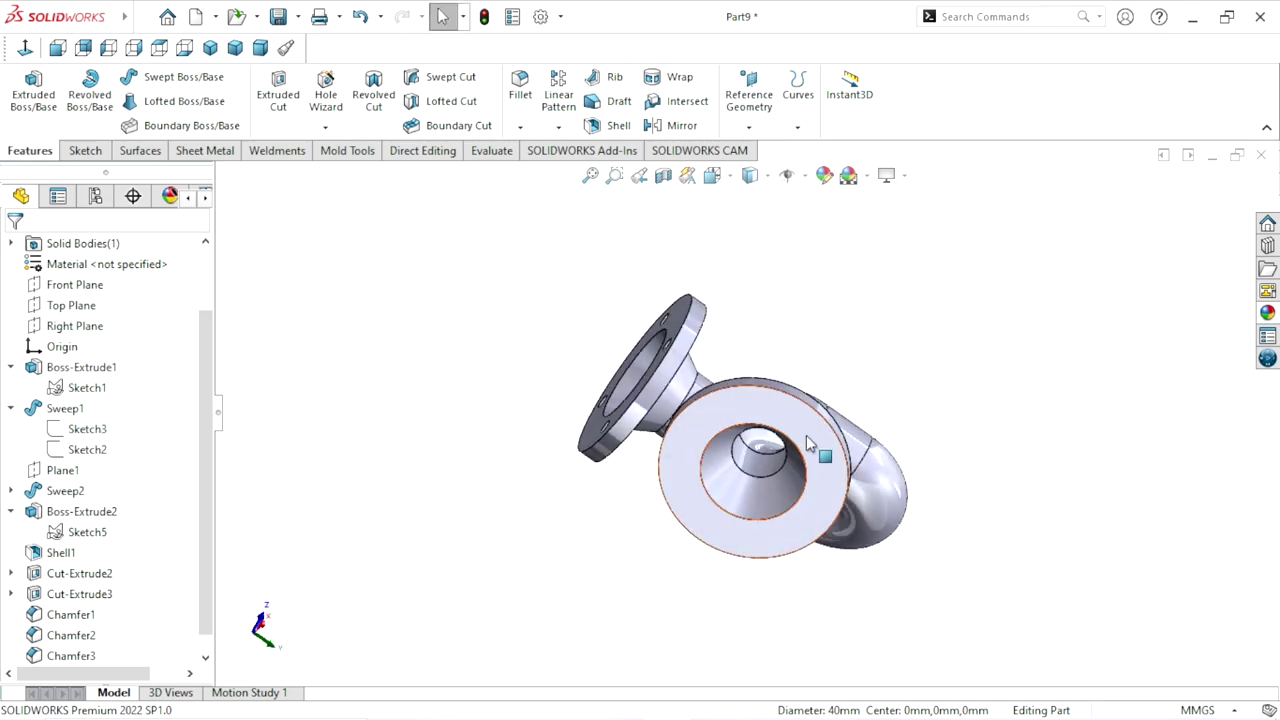
# Show Sketch5's bolt circle and view the second flange face straight on
pyautogui.click(80, 532)
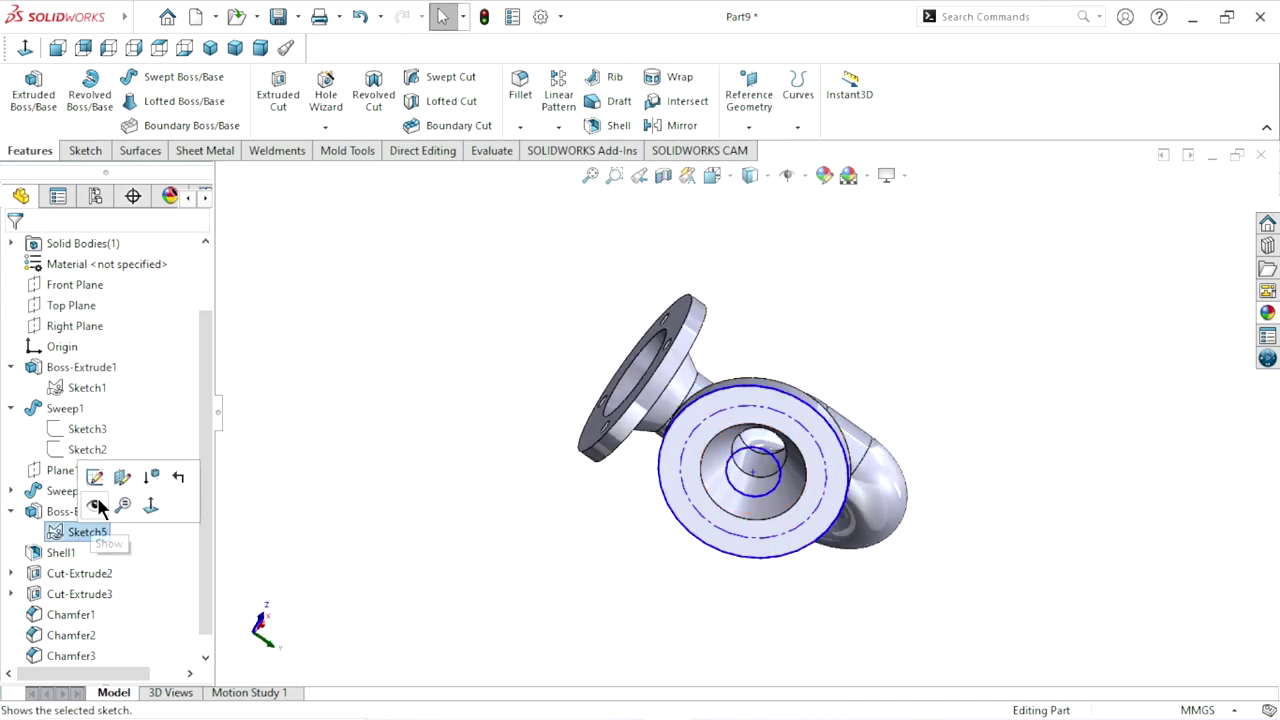
pyautogui.click(97, 500)
pyautogui.click(551, 409)
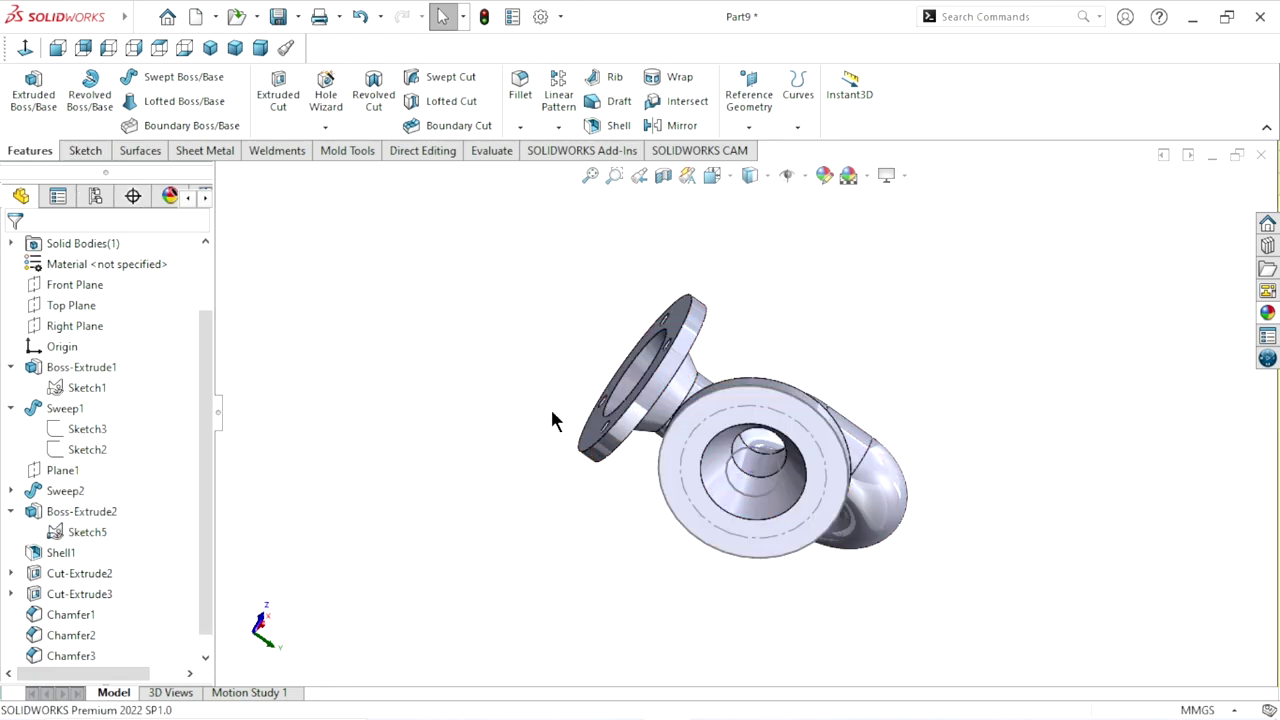
pyautogui.click(772, 404)
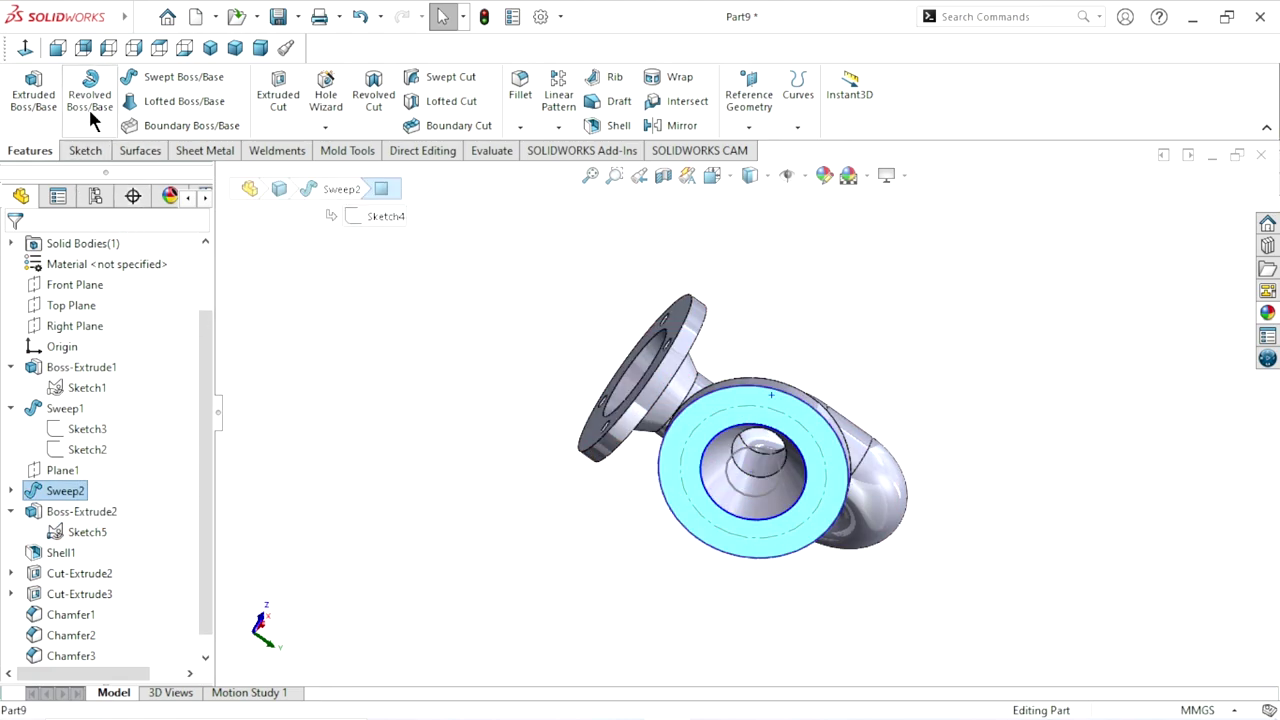
pyautogui.click(25, 50)
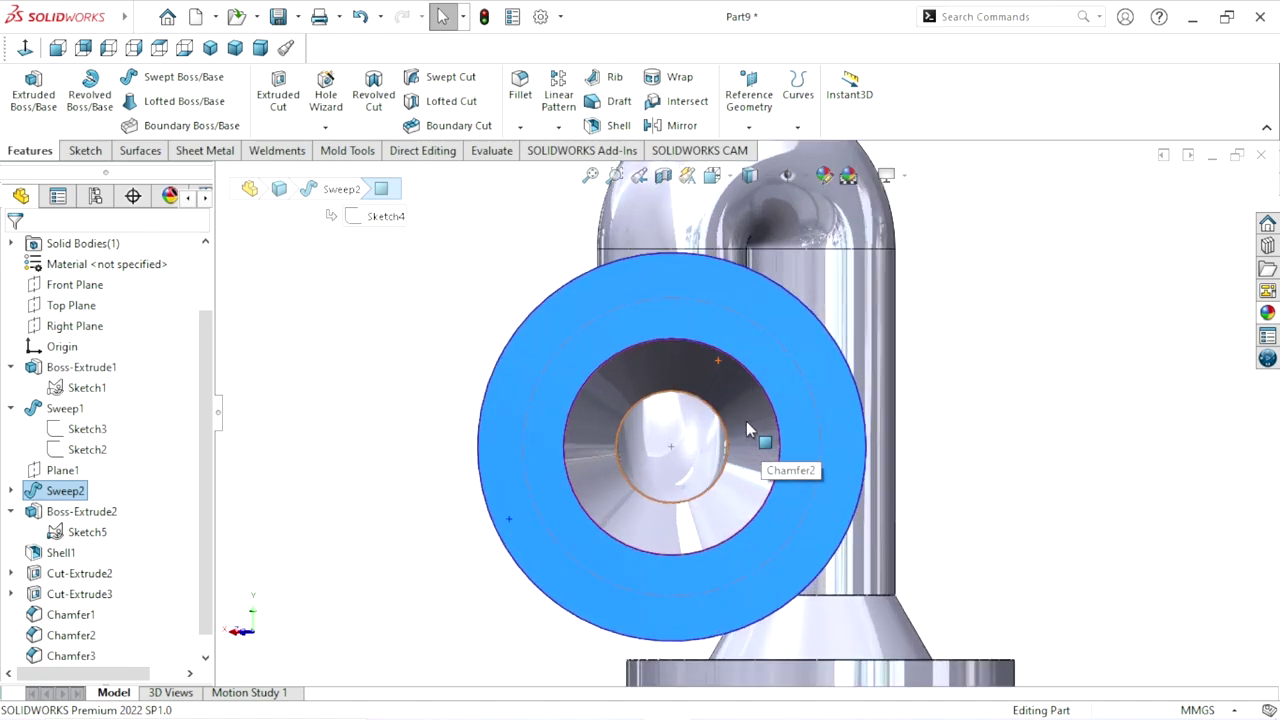
pyautogui.click(324, 100)
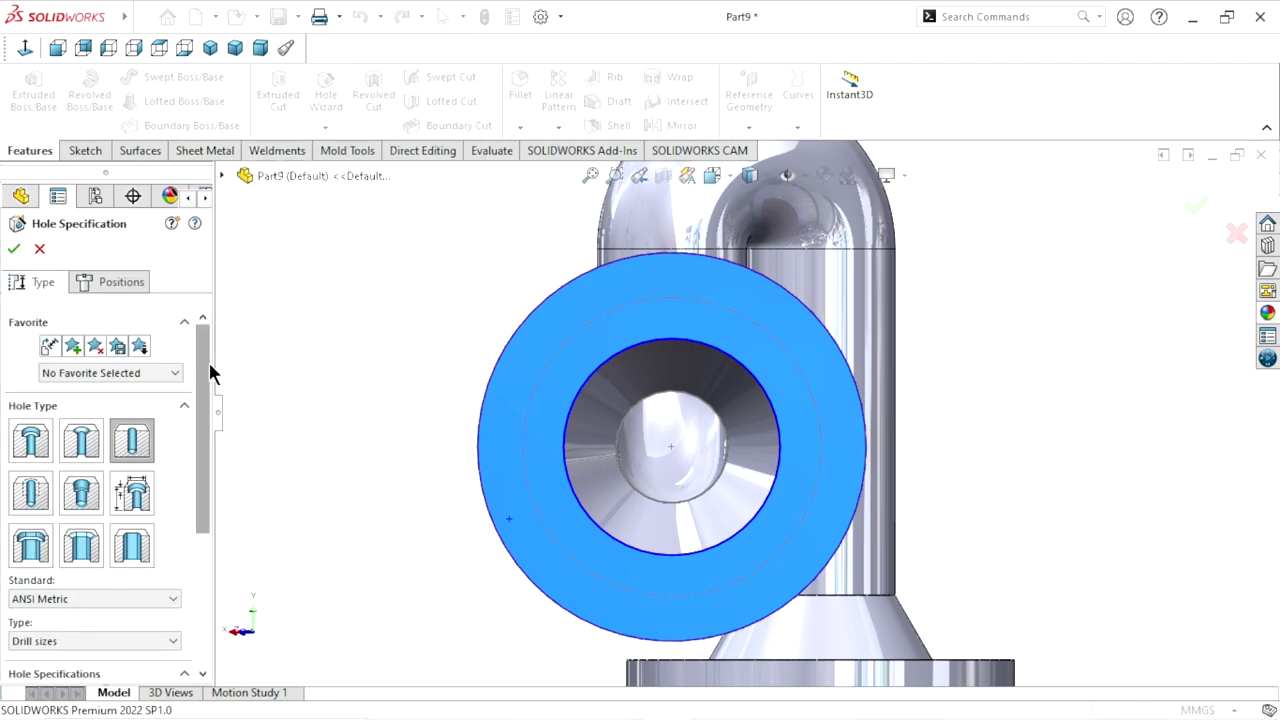
# Cut four Ø4.0 Up To Next holes at the top, left, right and bottom of the bolt circle
pyautogui.moveTo(198, 376); pyautogui.dragTo(213, 537)
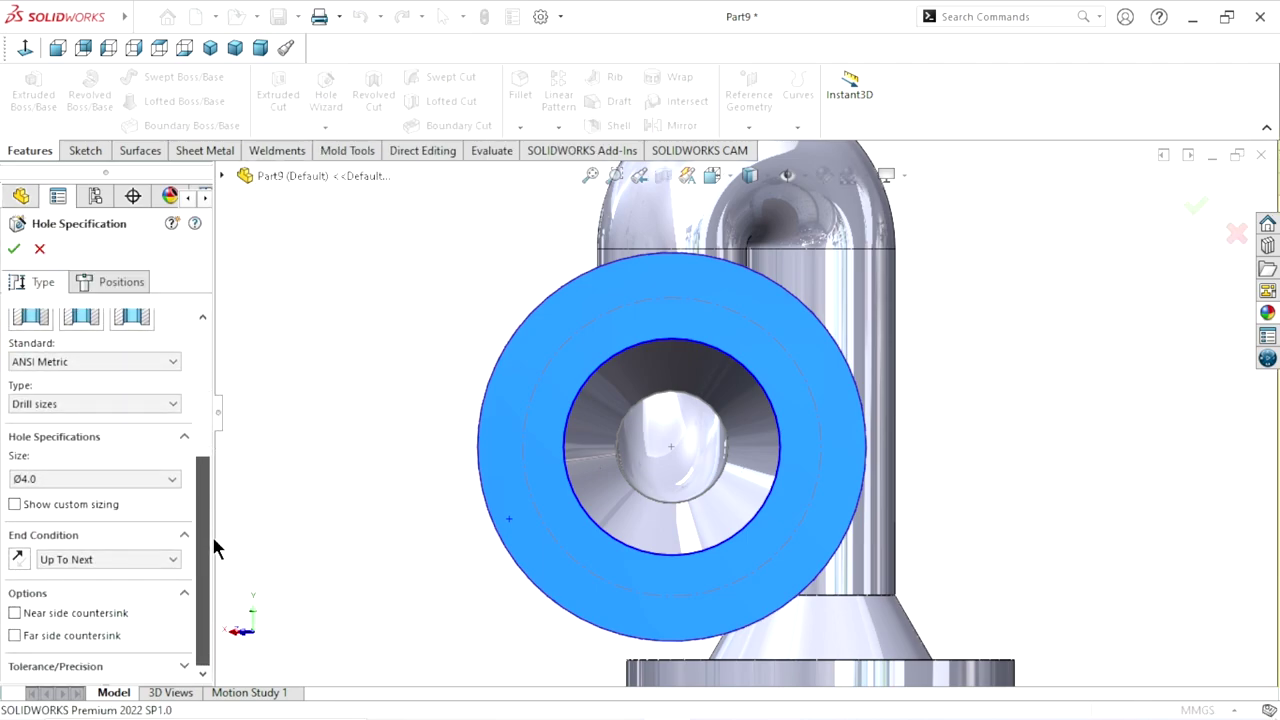
pyautogui.click(96, 278)
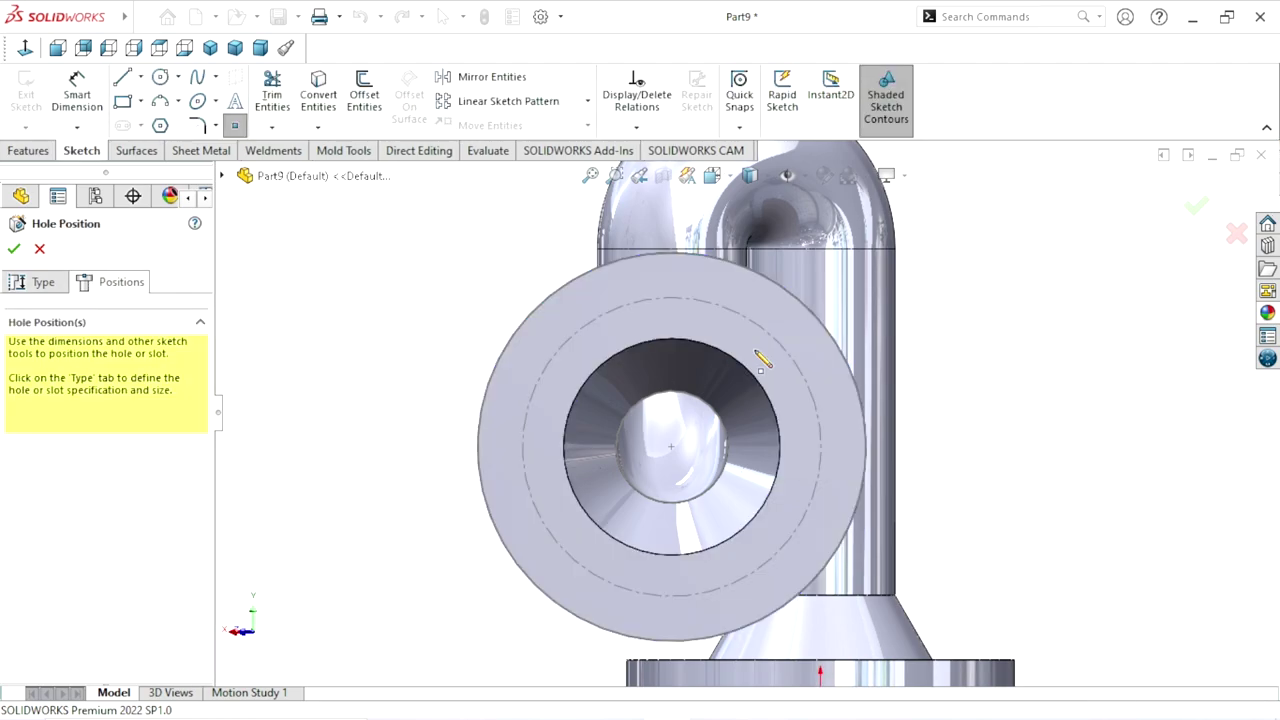
pyautogui.click(671, 298)
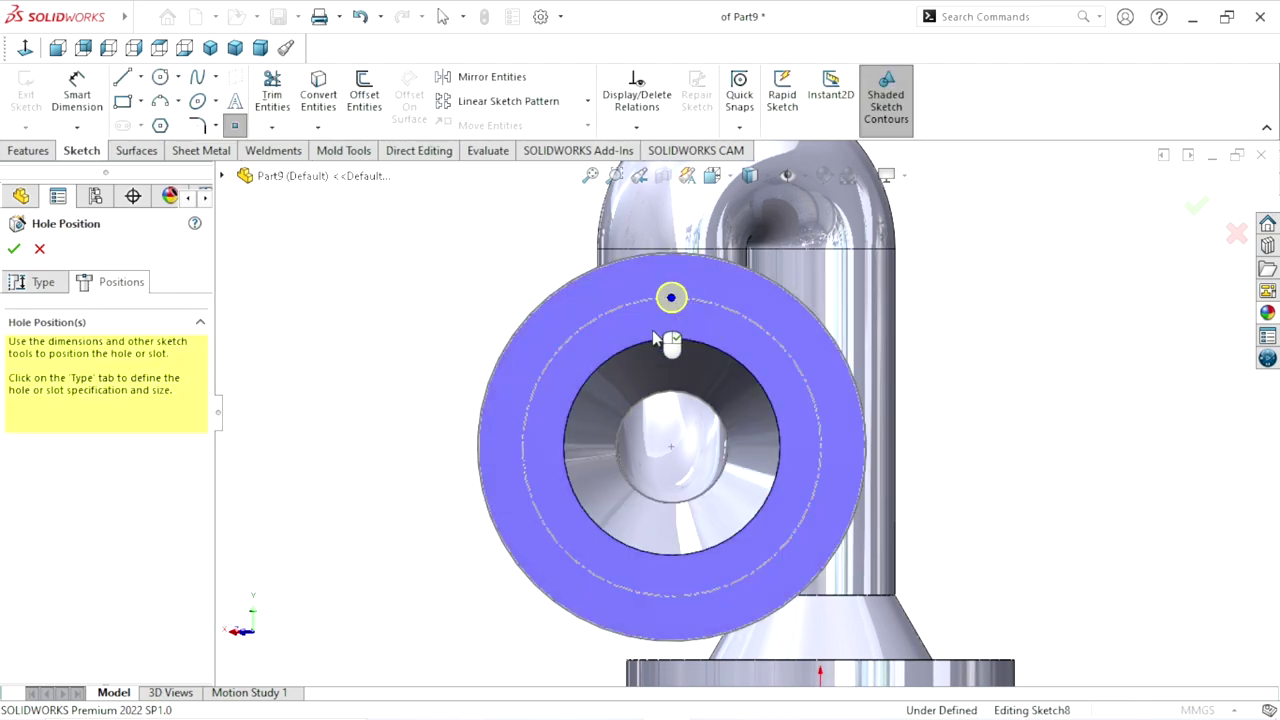
pyautogui.click(522, 447)
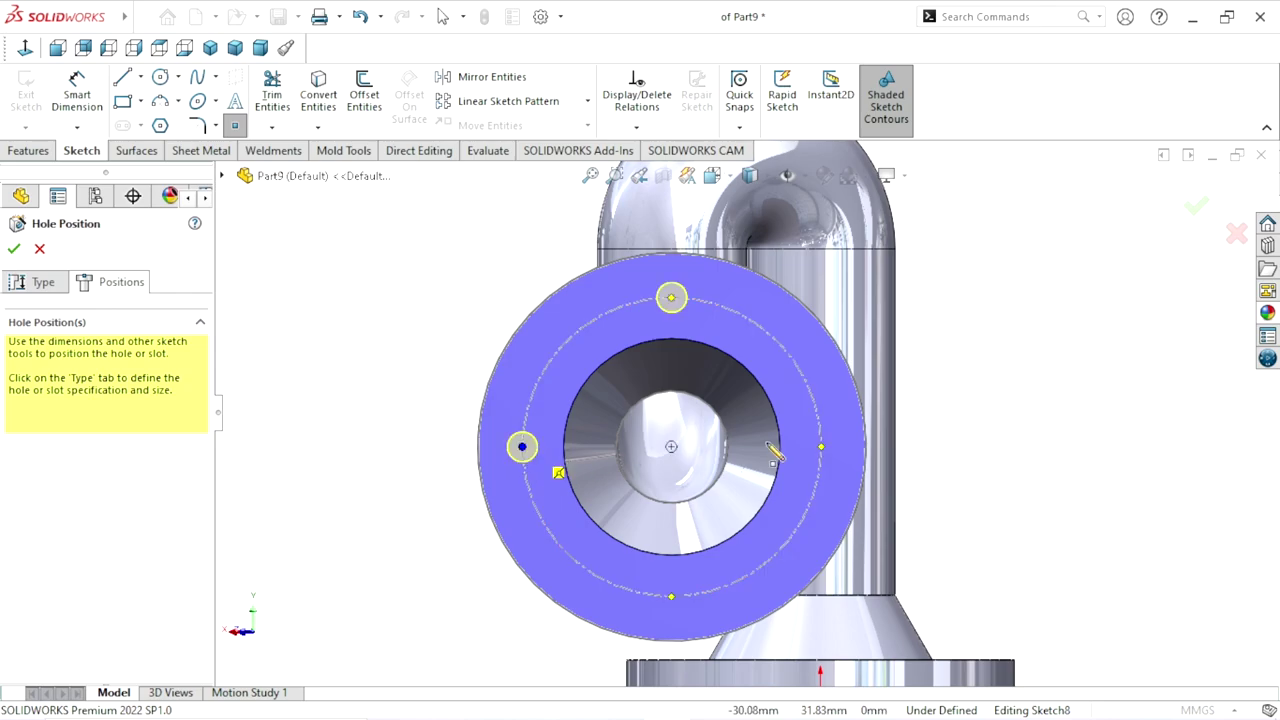
pyautogui.click(820, 448)
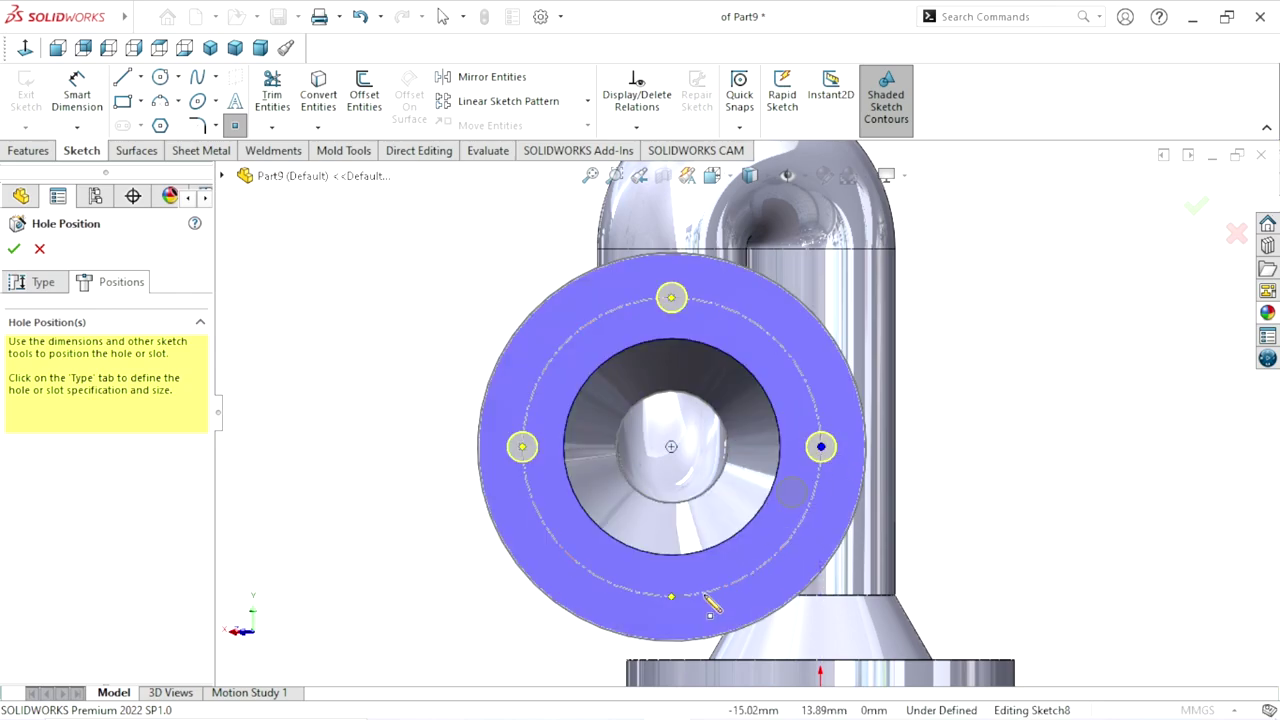
pyautogui.click(671, 598)
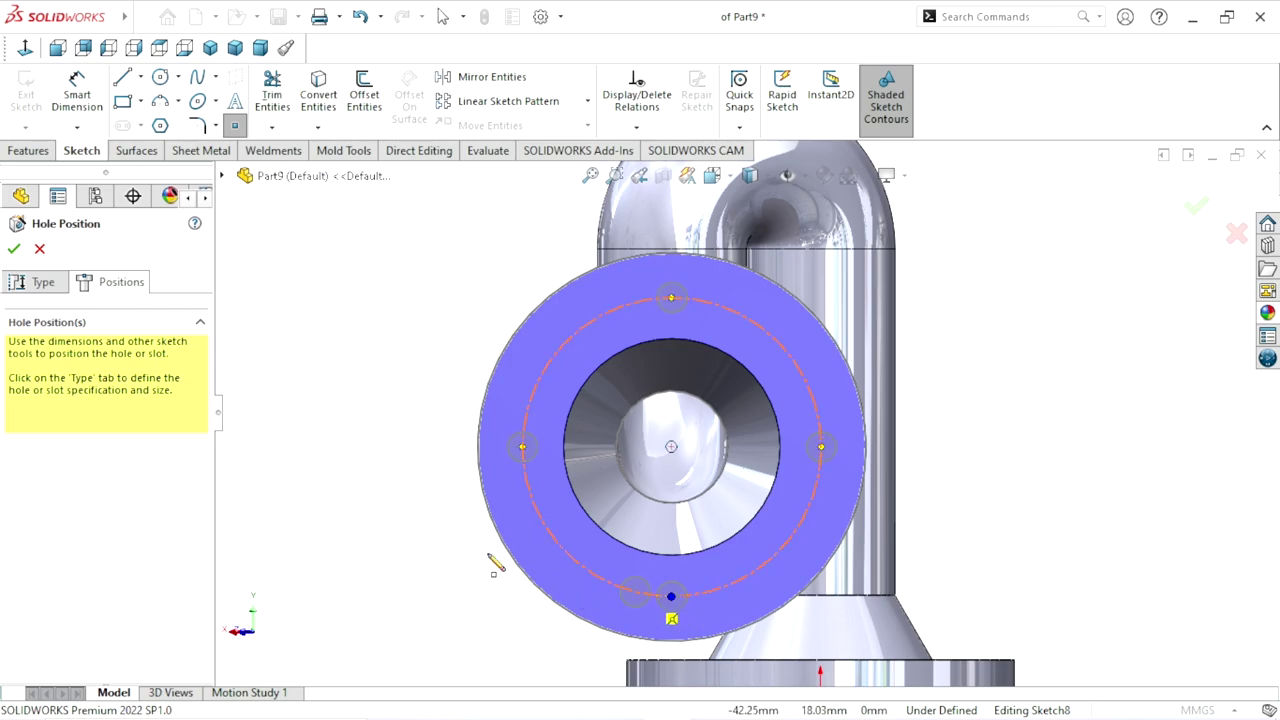
pyautogui.click(15, 252)
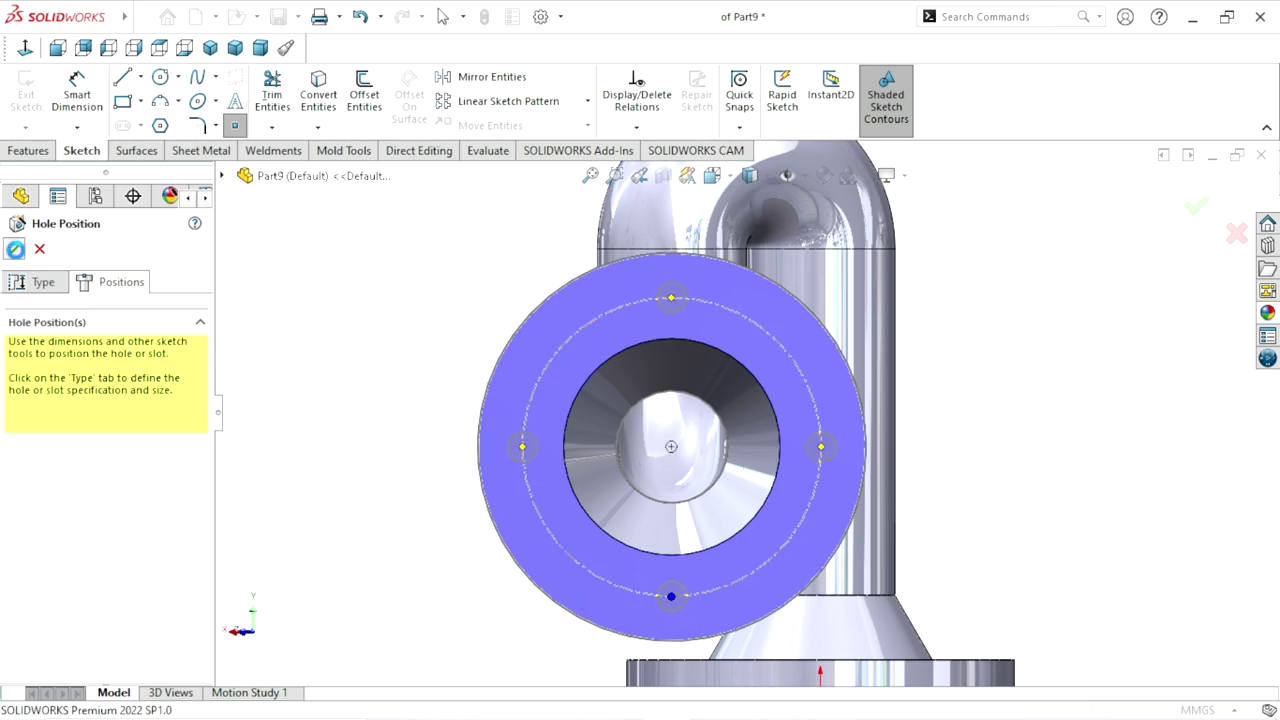
pyautogui.scroll(-2, 768, 422)
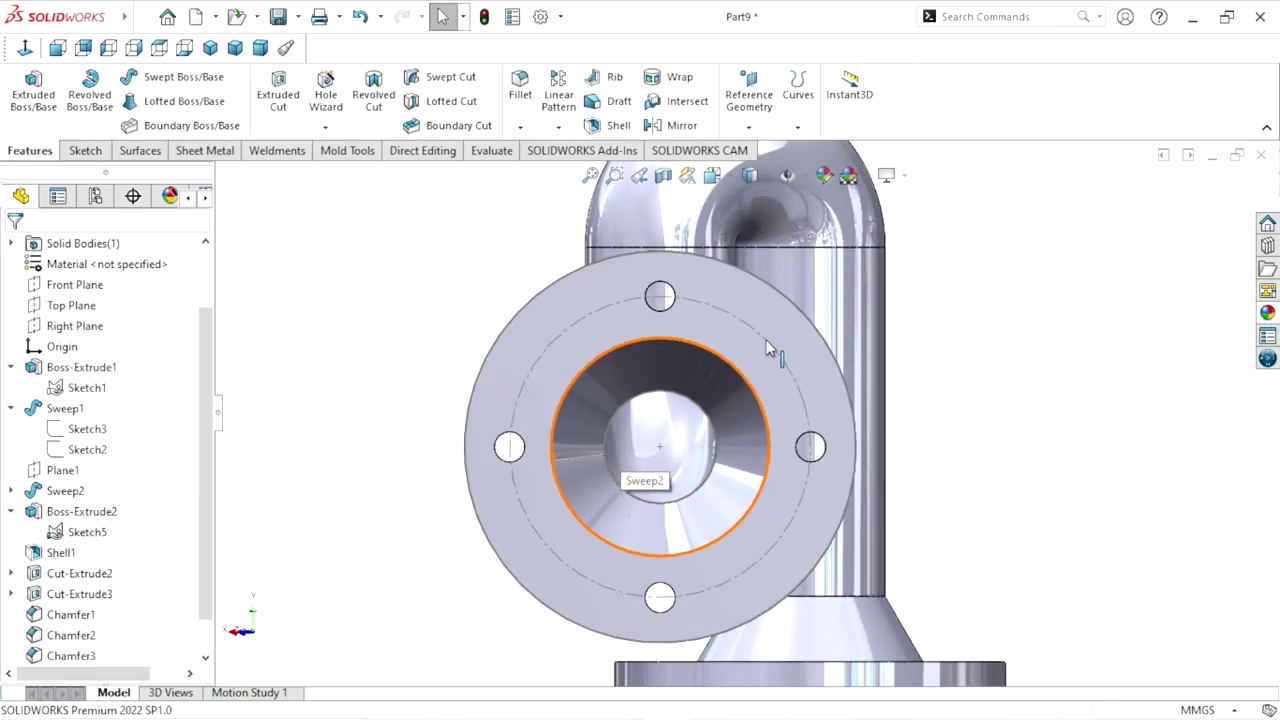
# Hide Sketch5 and orbit back to an overall view of the pipe
pyautogui.click(763, 336)
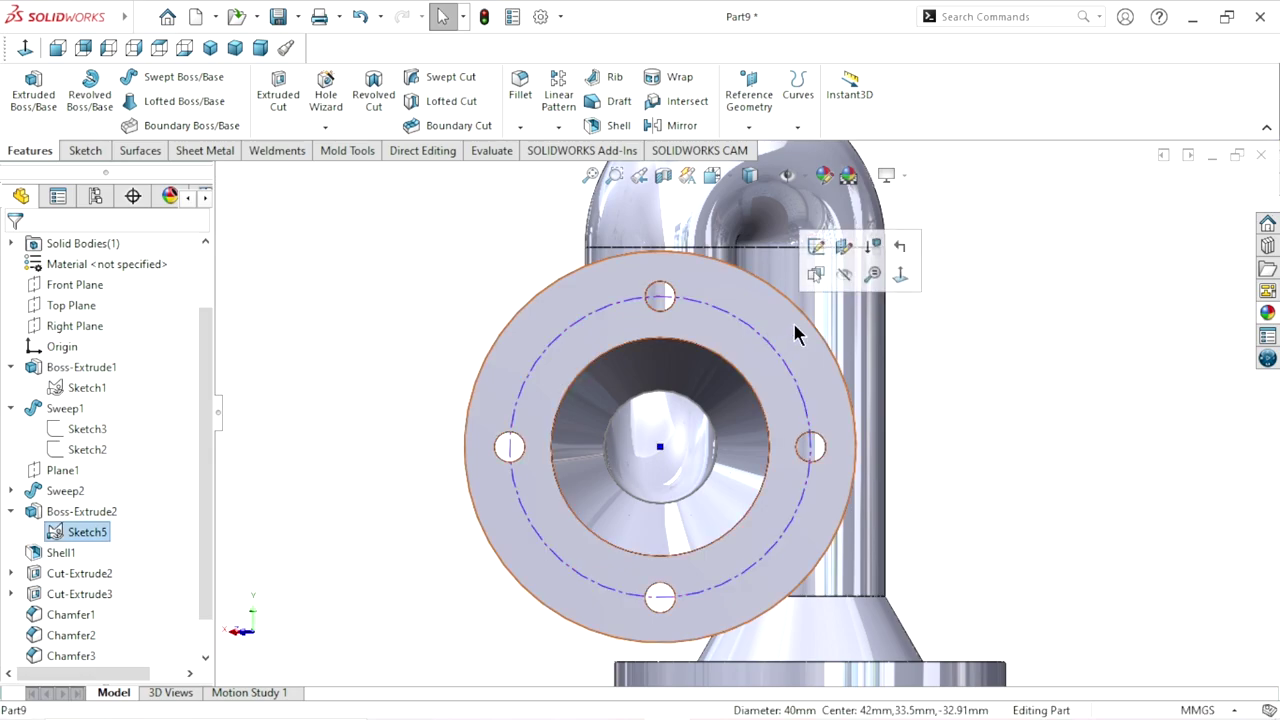
pyautogui.click(848, 275)
pyautogui.scroll(2, 768, 424)
pyautogui.moveTo(768, 428)
pyautogui.mouseDown(button='middle')
pyautogui.moveTo(612, 400)
pyautogui.moveTo(713, 427)
pyautogui.mouseUp(button='middle')
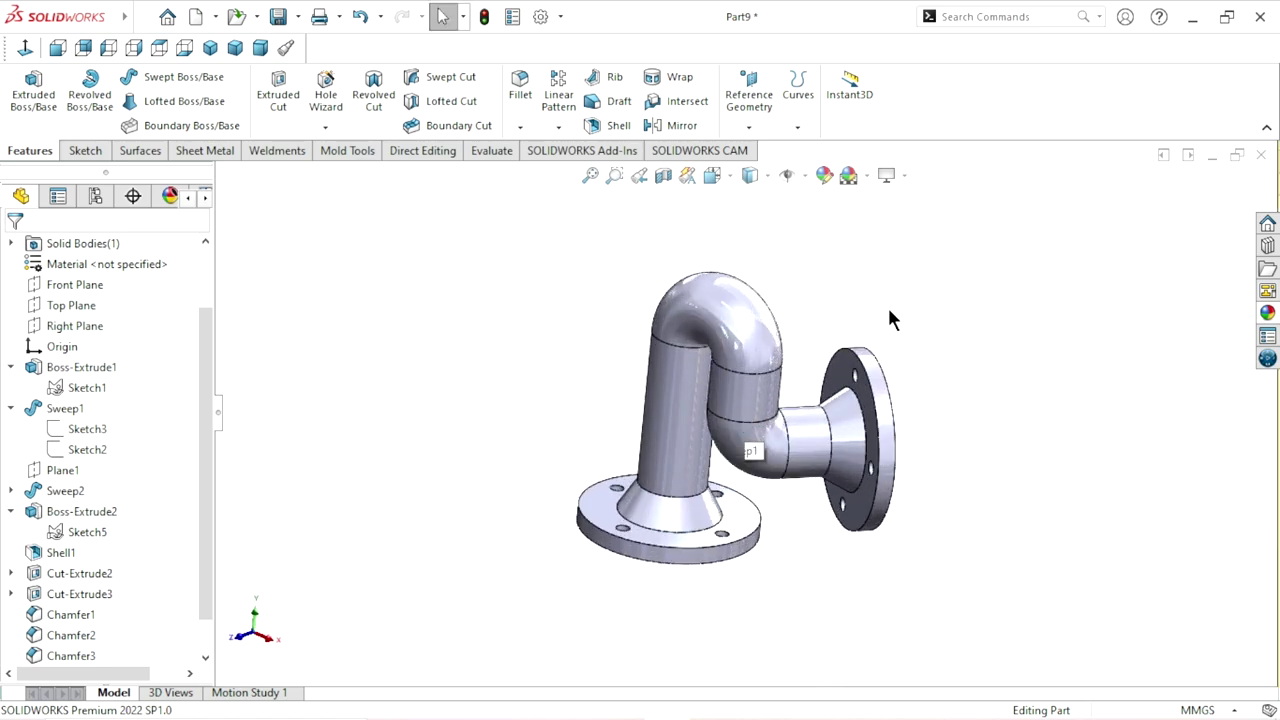
# Create Plane2 offset 78 mm from the Top Plane
pyautogui.click(84, 302)
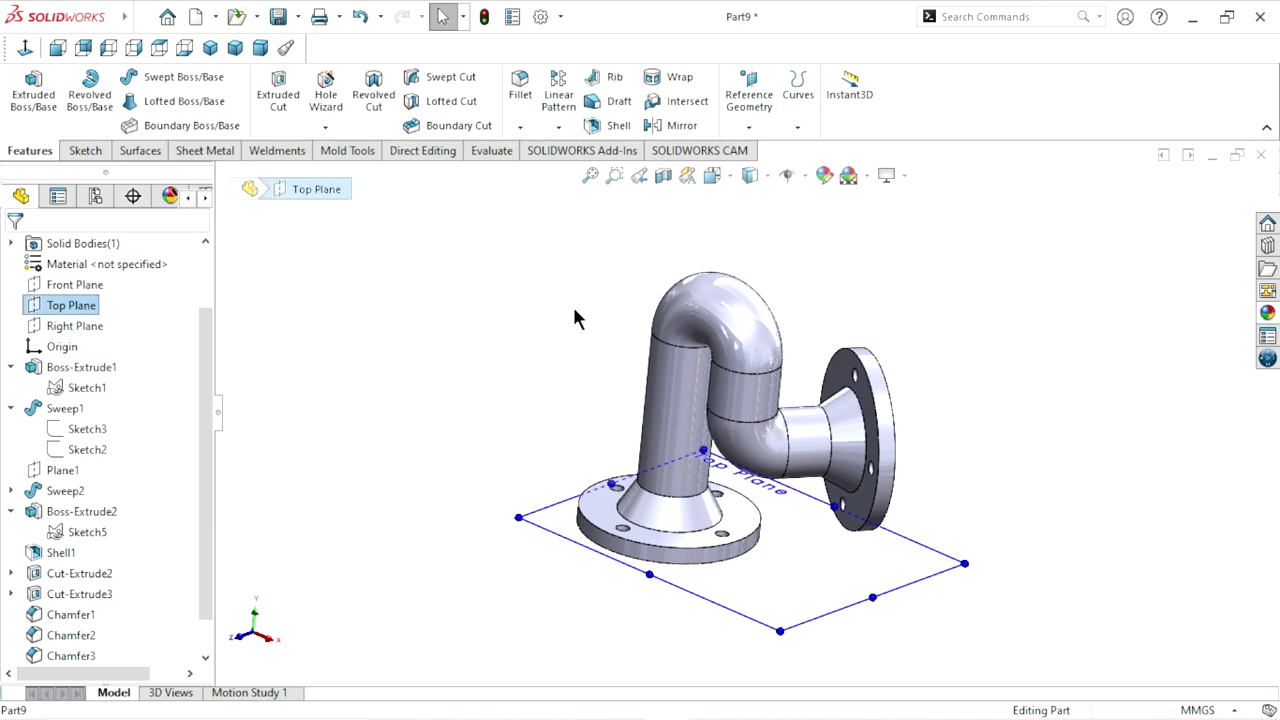
pyautogui.click(750, 132)
pyautogui.click(756, 149)
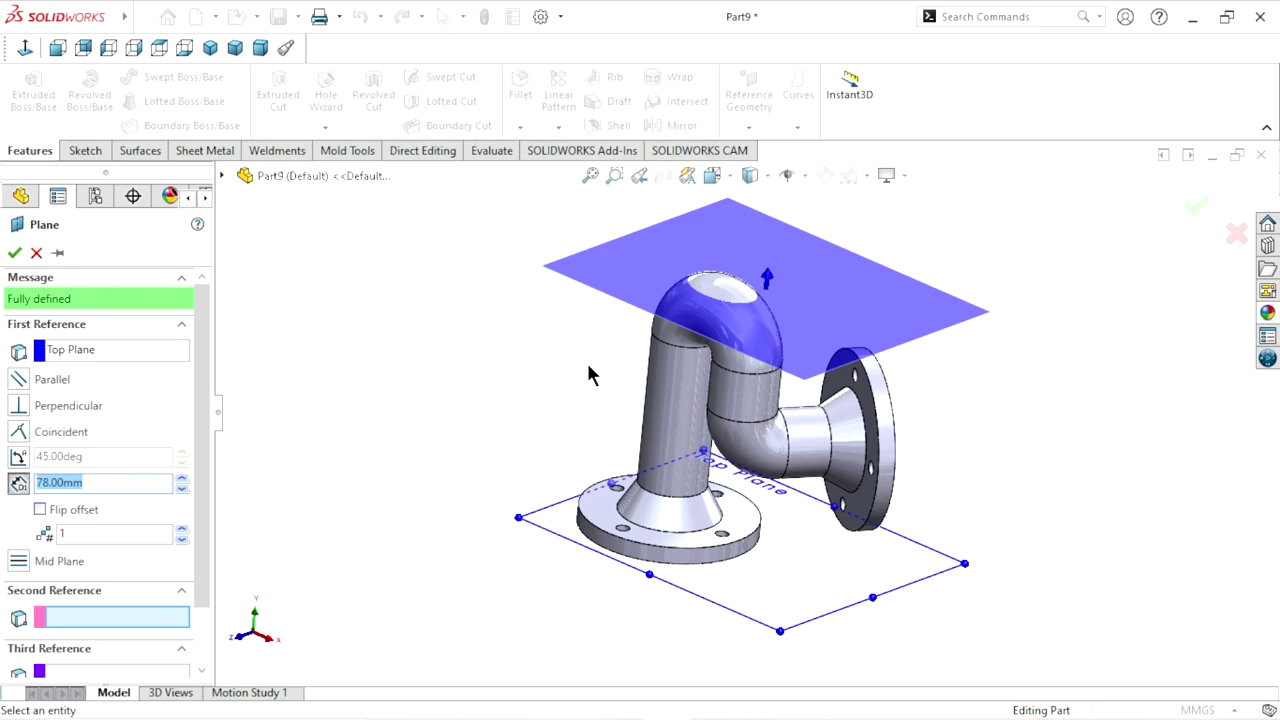
pyautogui.click(113, 483)
pyautogui.write('78')
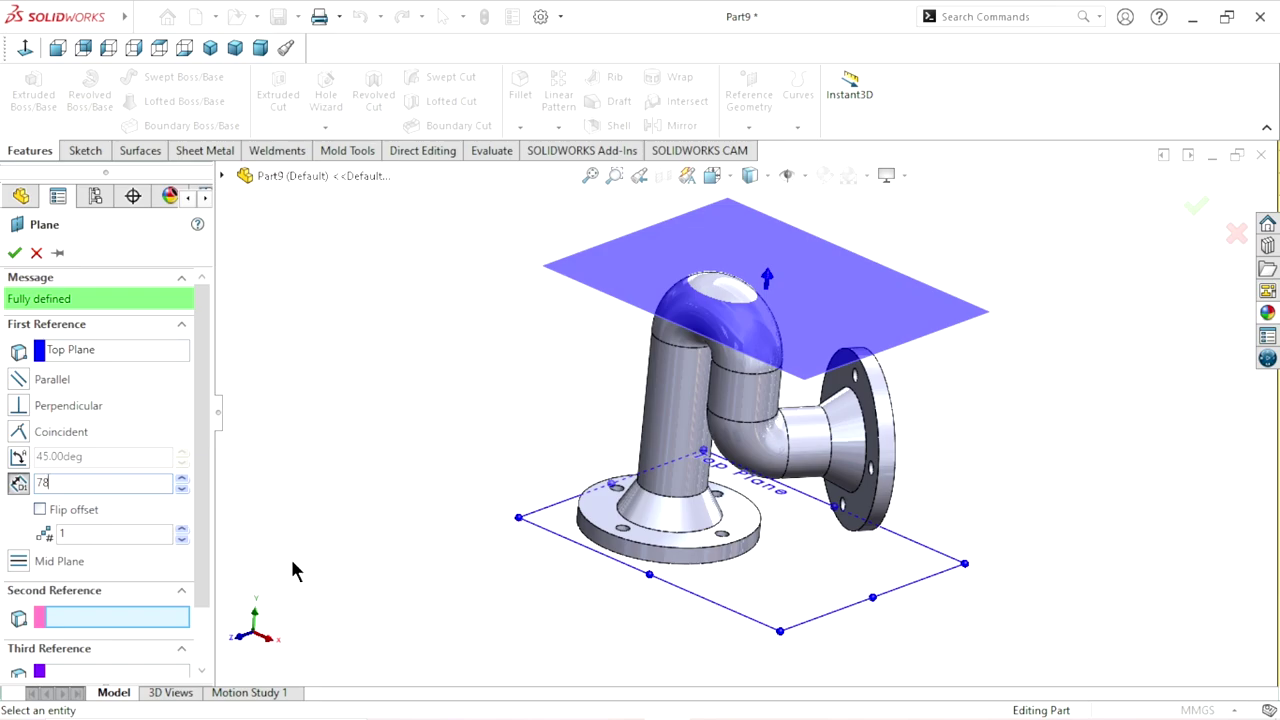
pyautogui.press('Return')
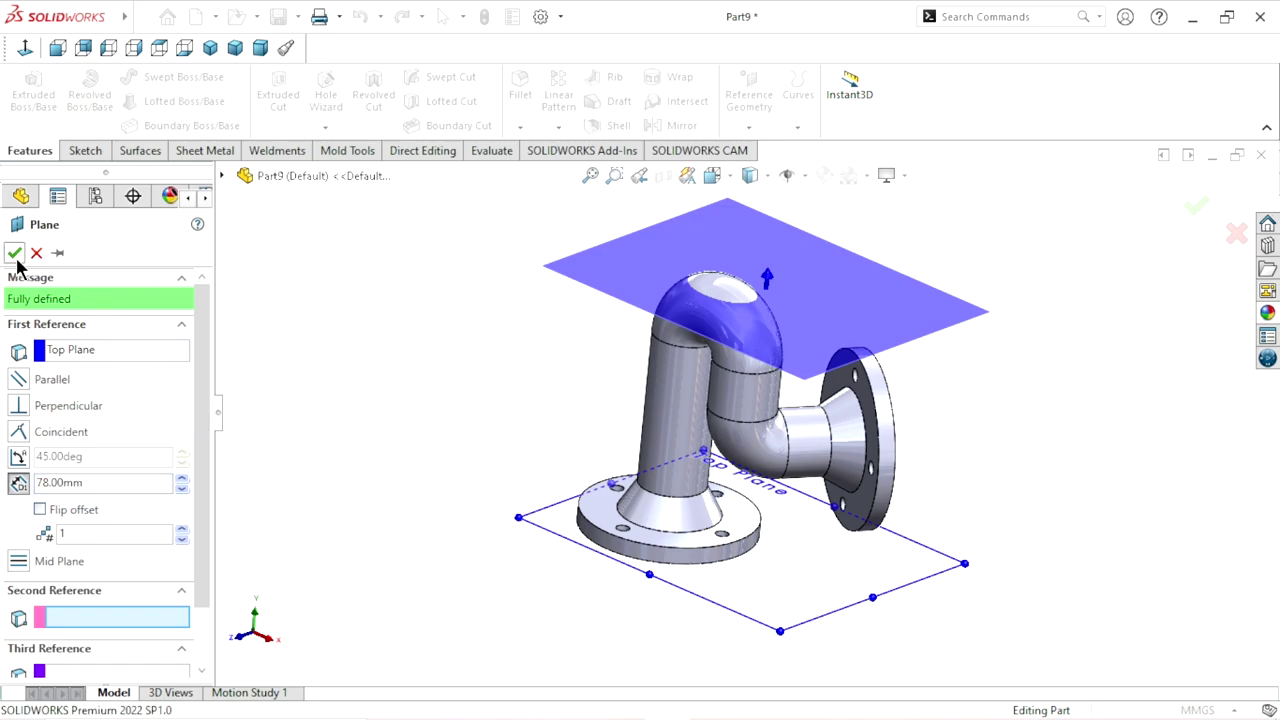
pyautogui.click(14, 252)
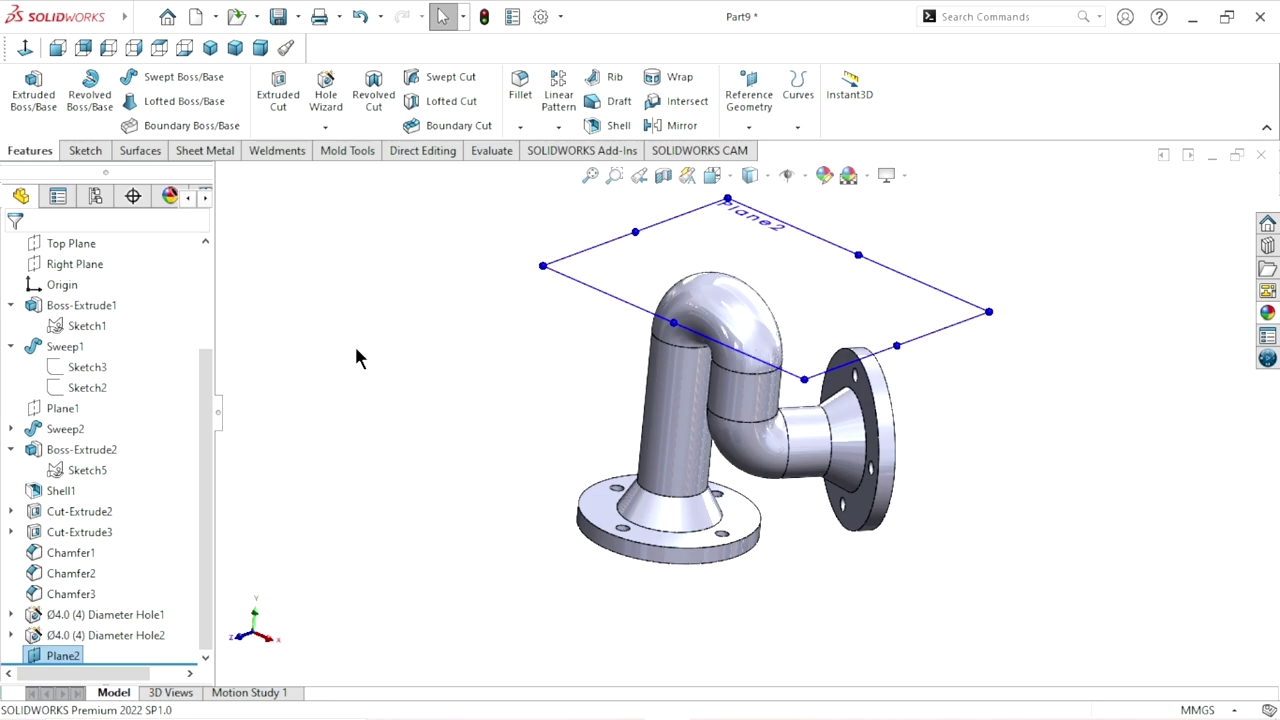
pyautogui.click(358, 357)
pyautogui.click(765, 230)
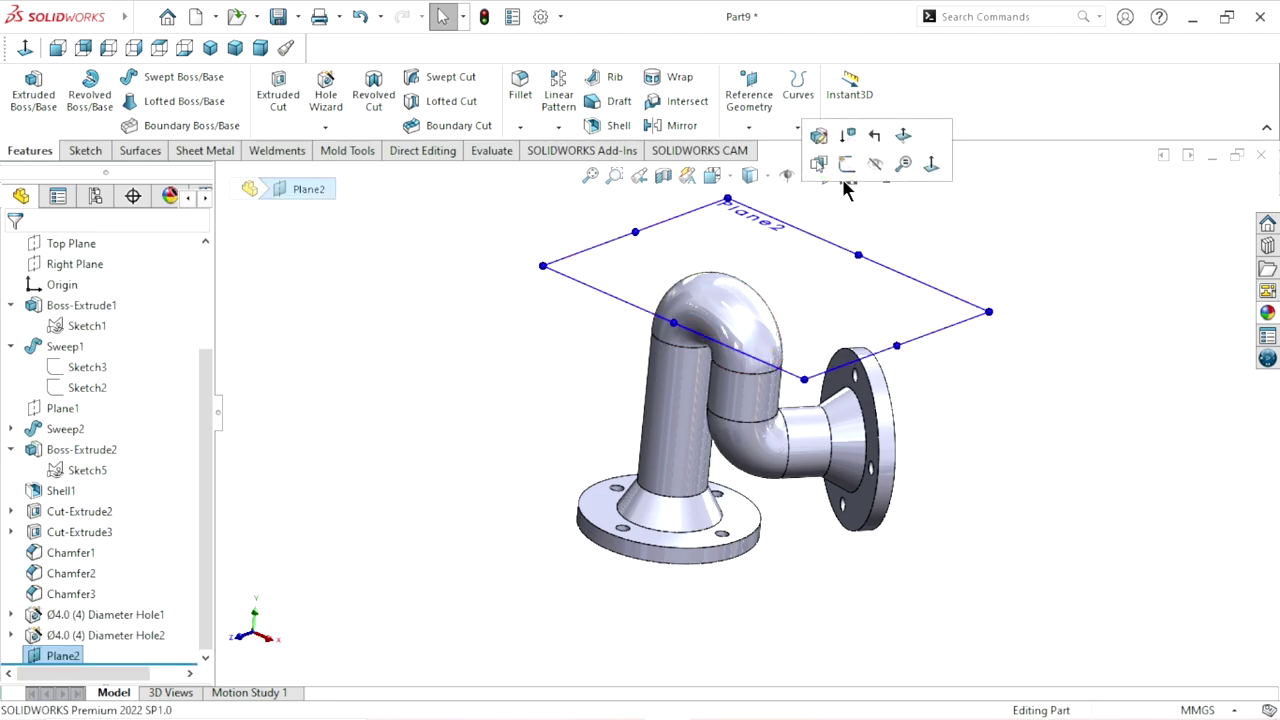
# Start a sketch on Plane2 and draw a vertical centreline across the pipe's top
pyautogui.click(845, 186)
pyautogui.click(25, 47)
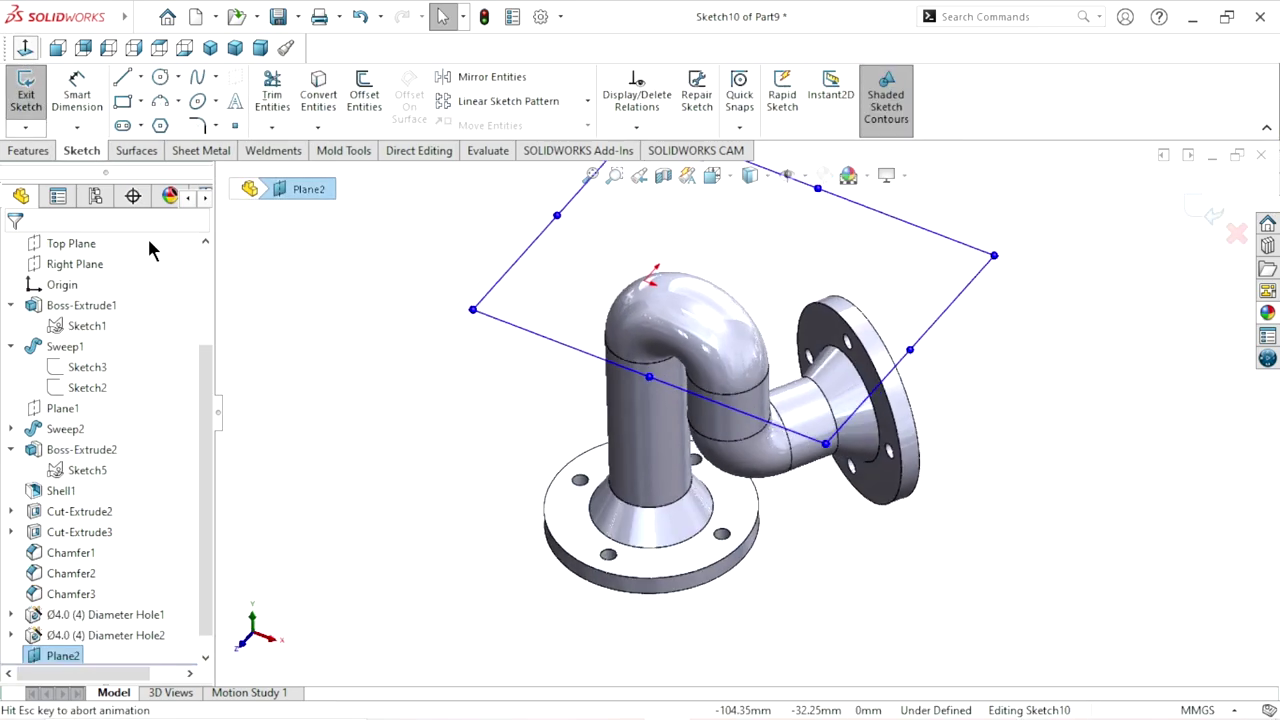
pyautogui.scroll(-3, 778, 475)
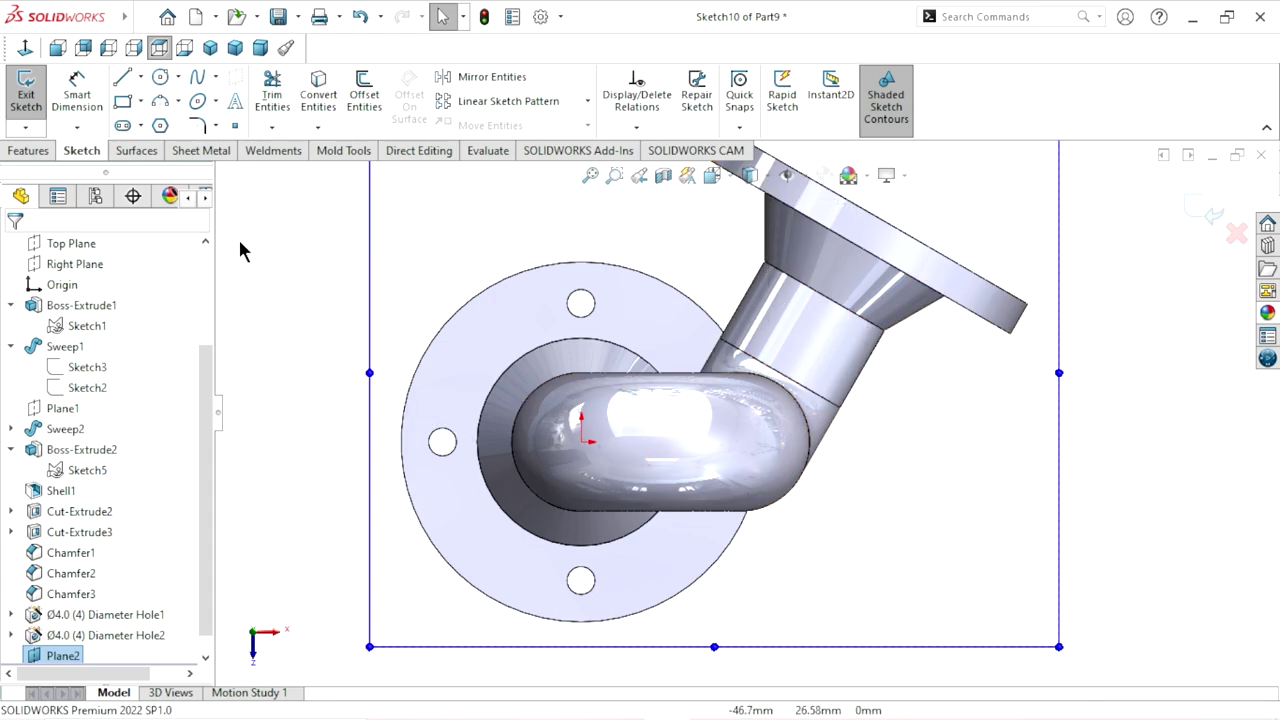
pyautogui.click(141, 77)
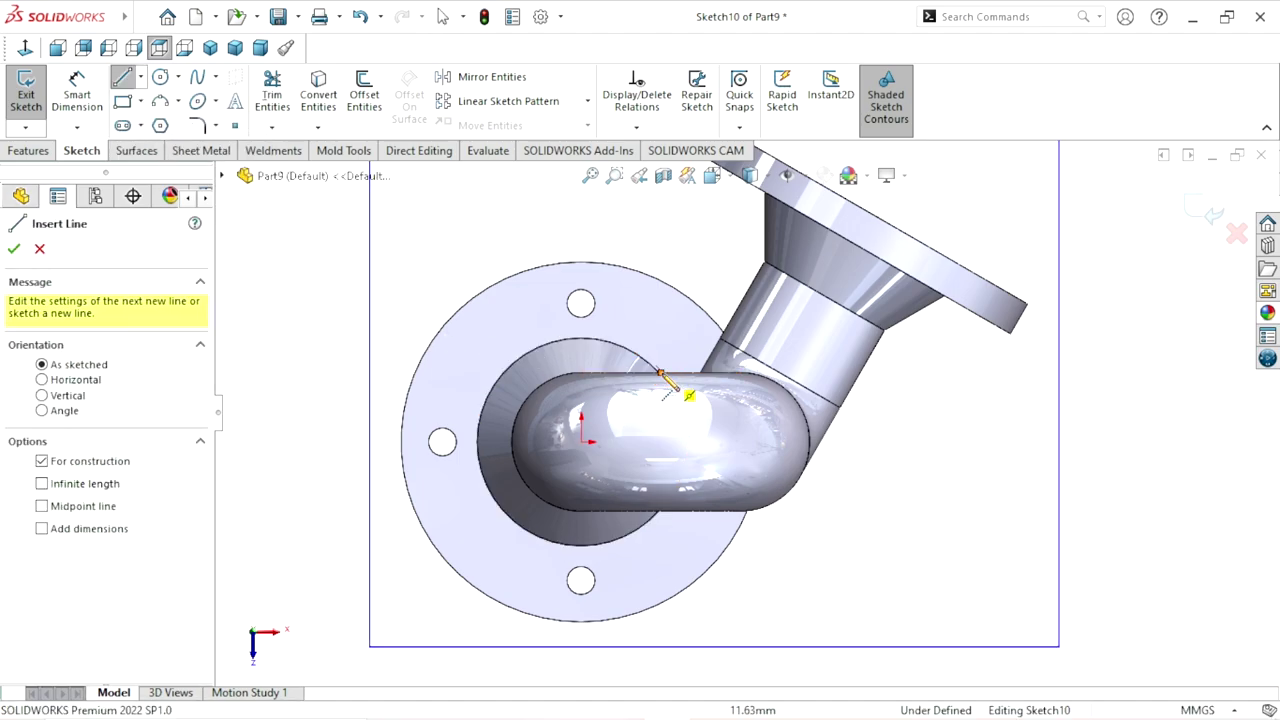
pyautogui.click(660, 374)
pyautogui.click(660, 512)
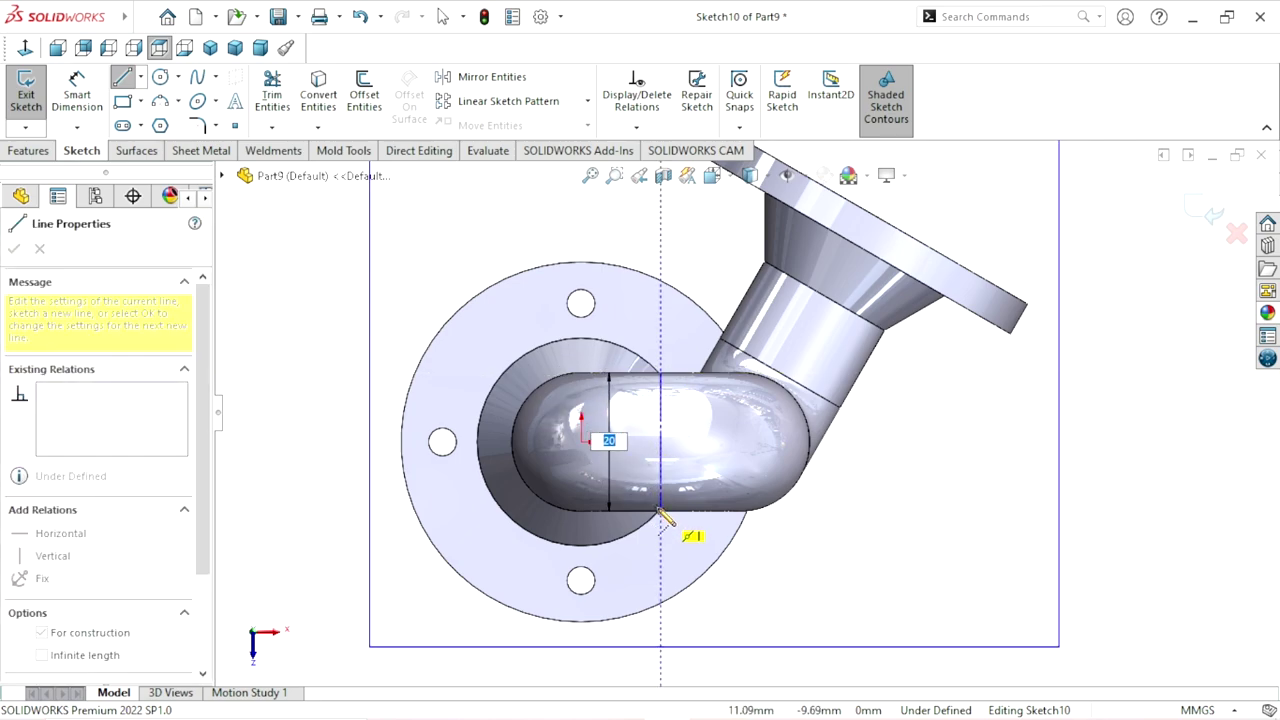
pyautogui.rightClick(893, 437)
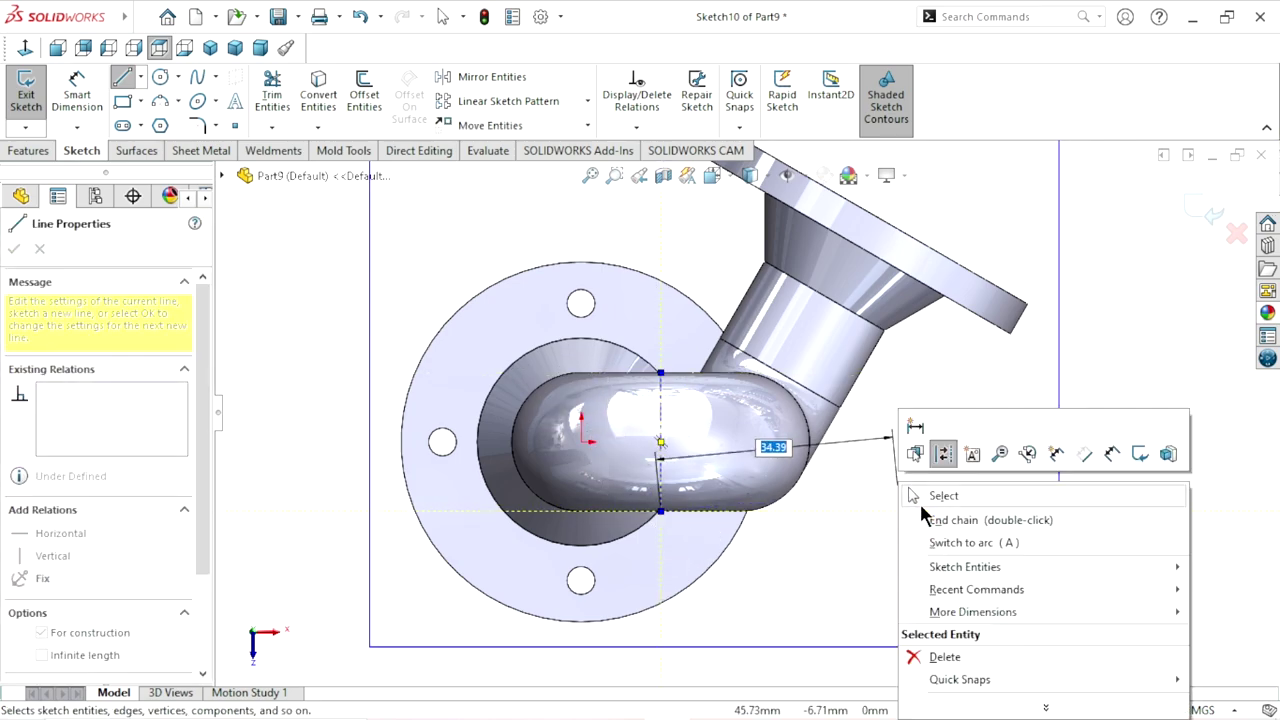
pyautogui.click(923, 495)
pyautogui.scroll(-2, 707, 576)
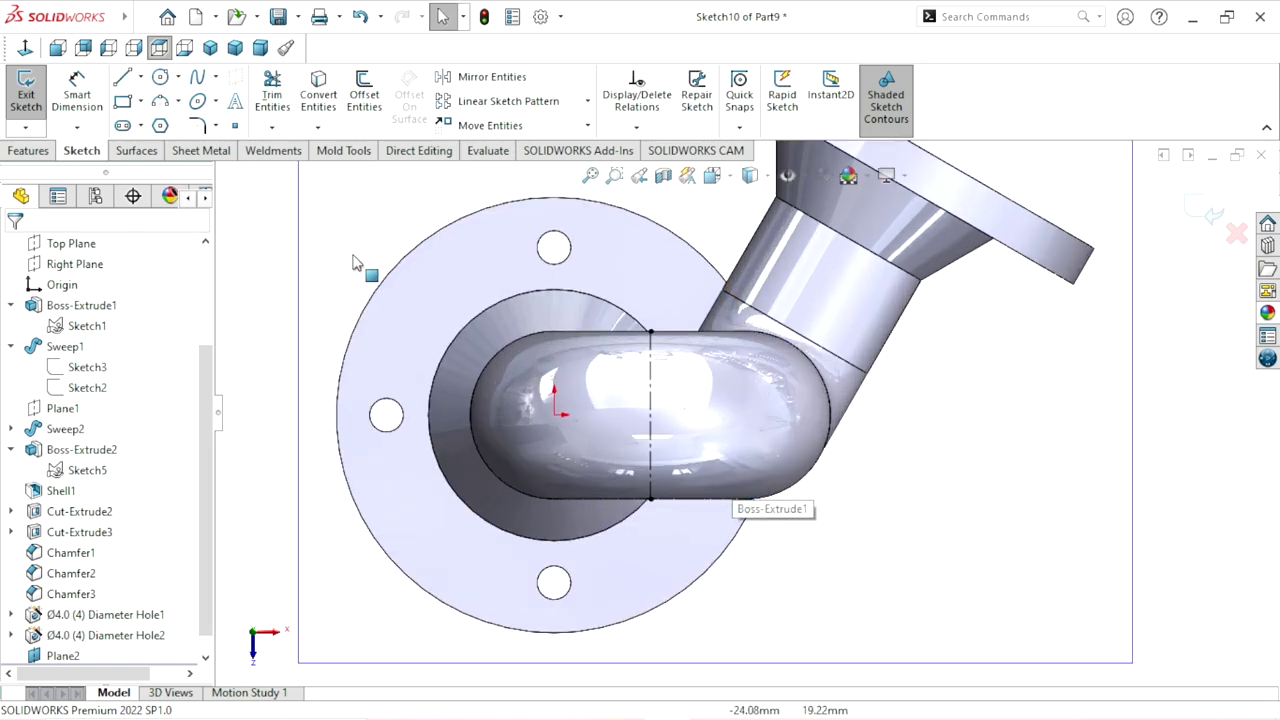
# Draw a circle centred on the centreline and dimension it to 8 mm diameter
pyautogui.click(159, 79)
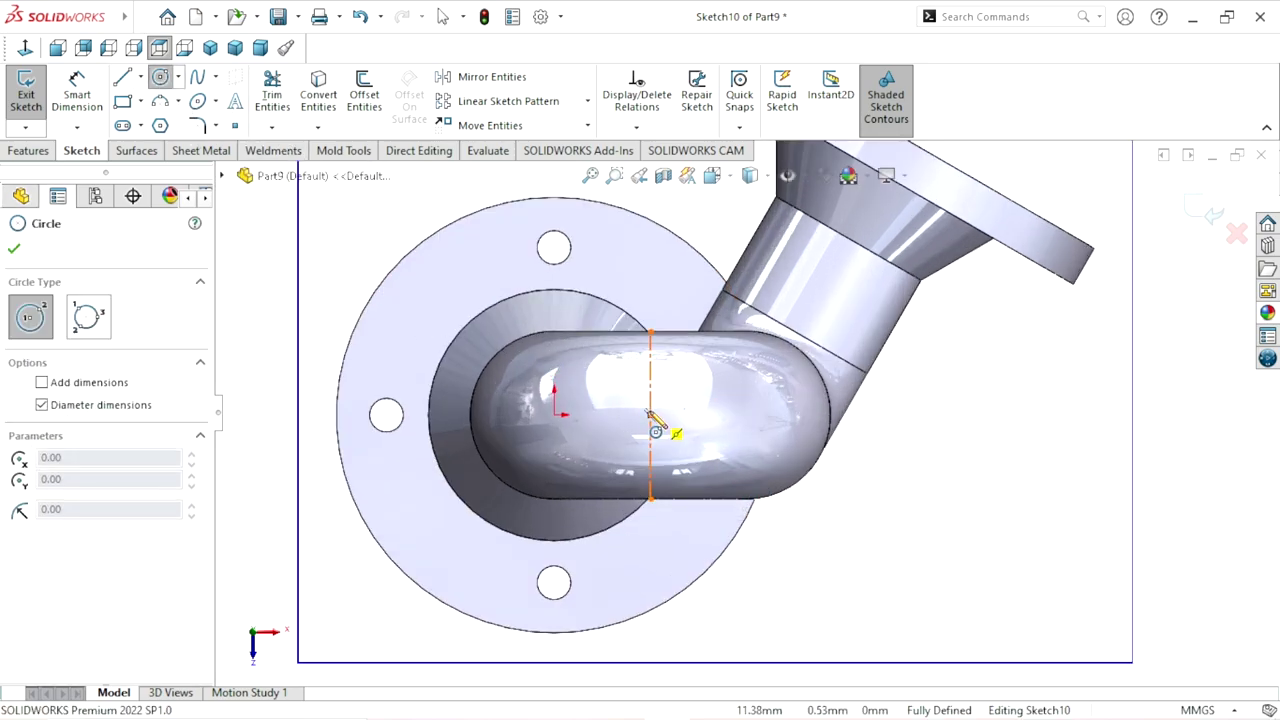
pyautogui.click(650, 415)
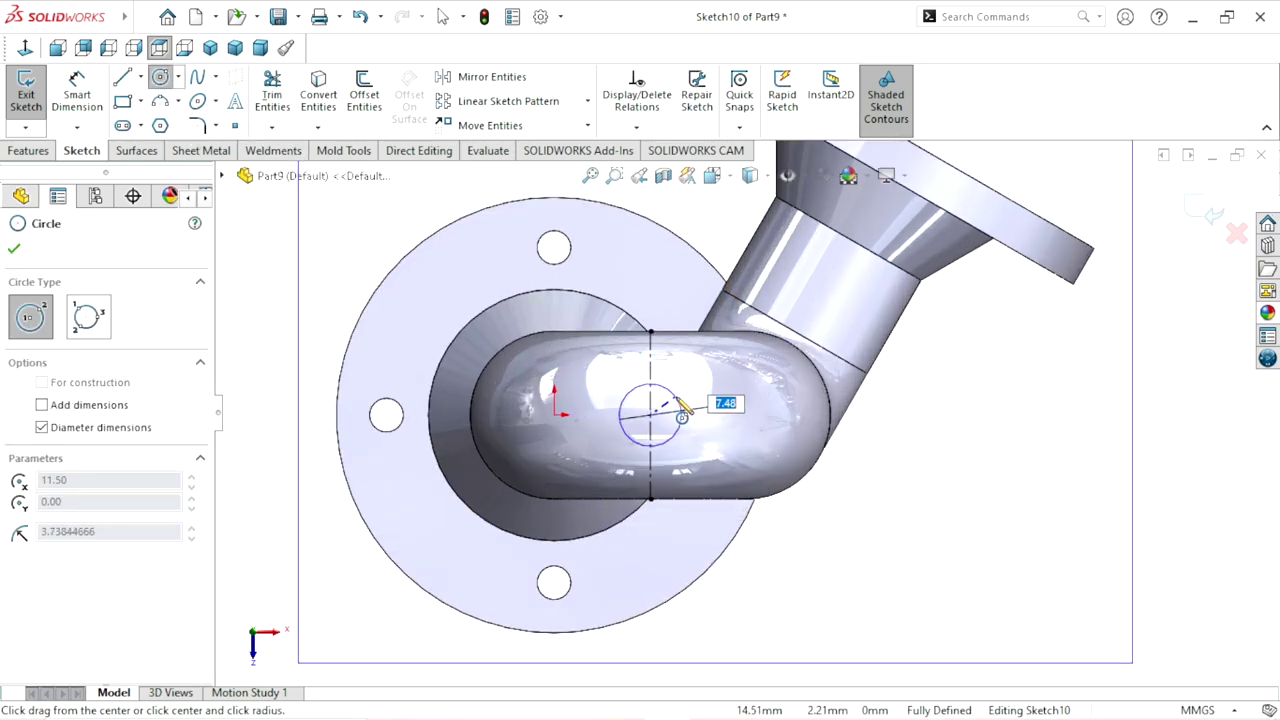
pyautogui.click(683, 413)
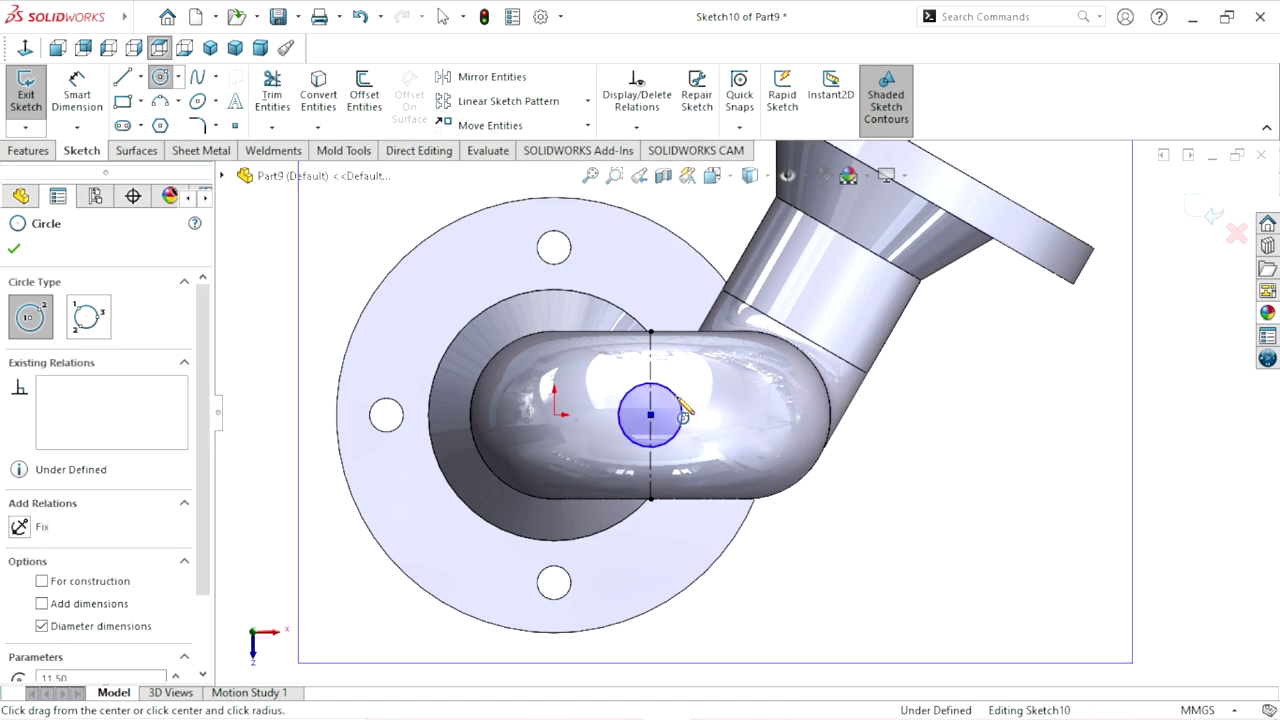
pyautogui.click(97, 107)
pyautogui.click(700, 414)
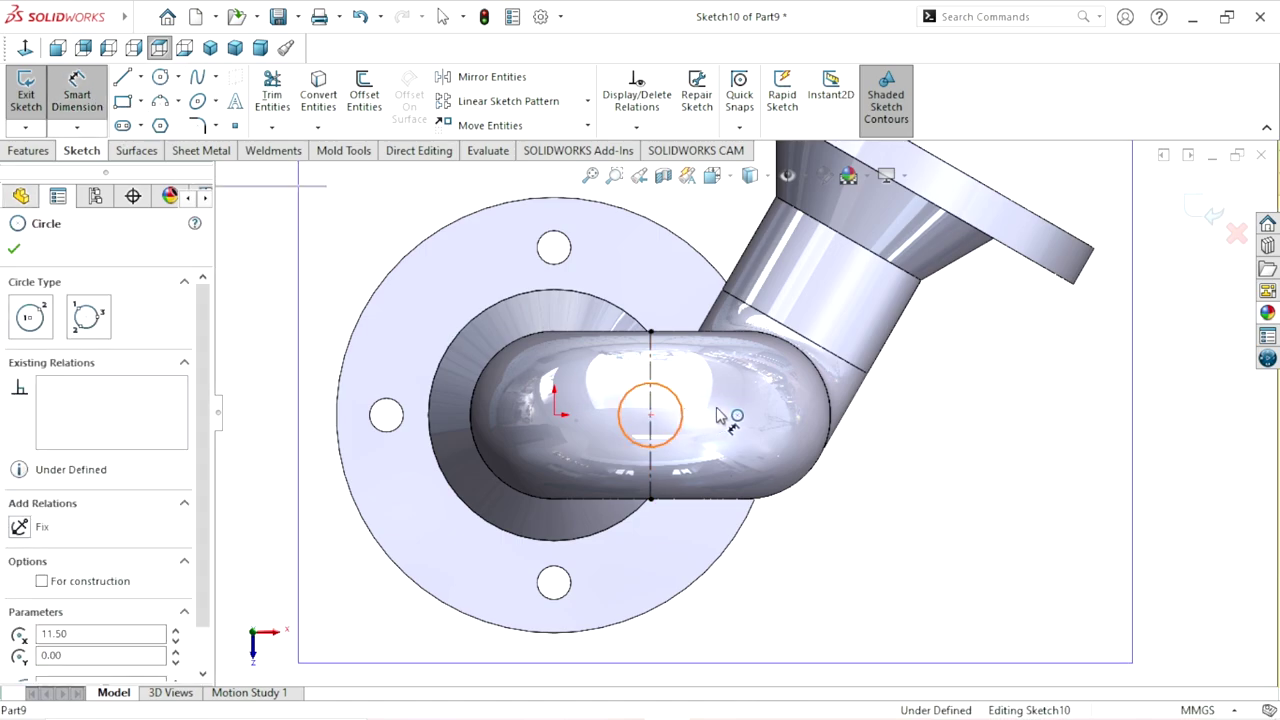
pyautogui.click(717, 413)
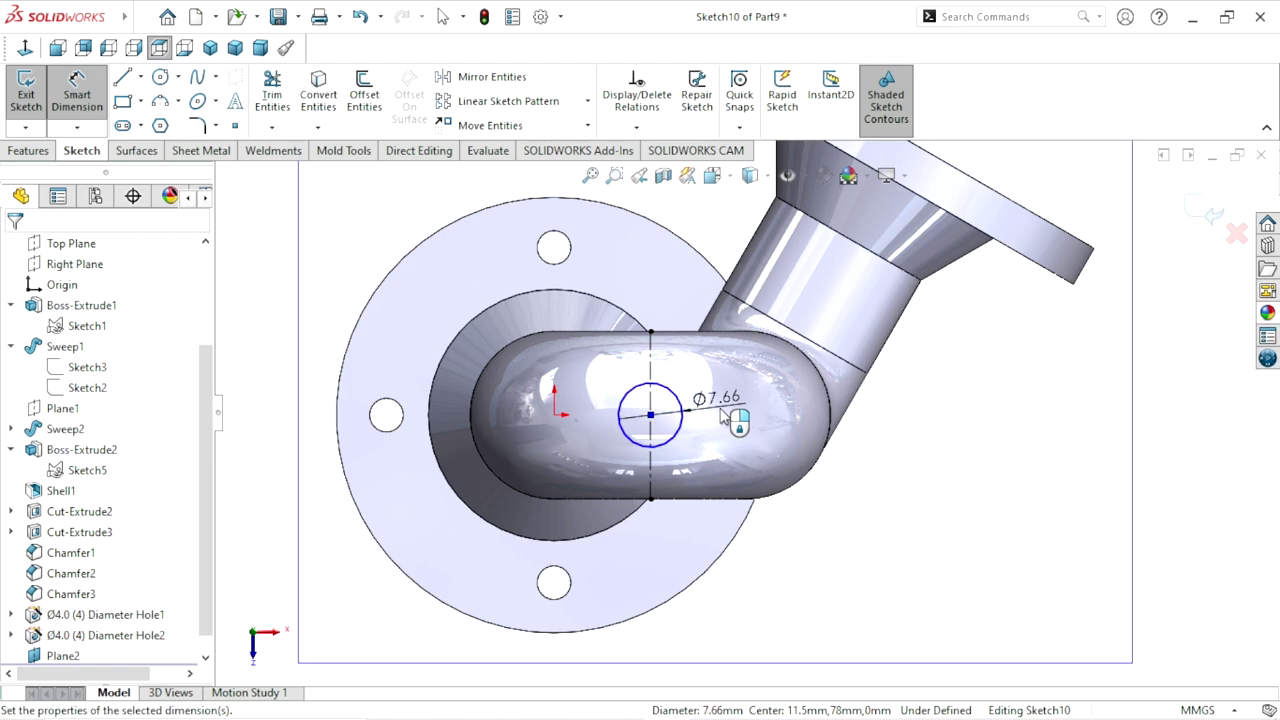
pyautogui.click(724, 417)
pyautogui.write('8')
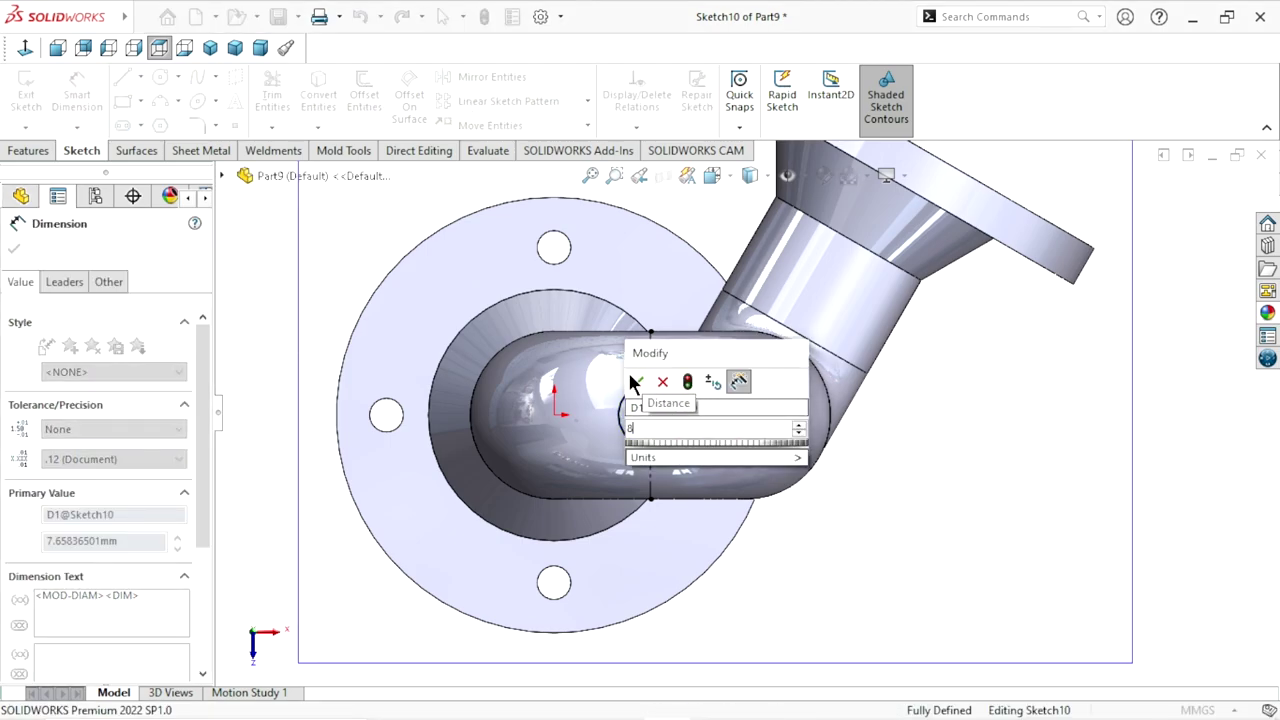
pyautogui.click(632, 379)
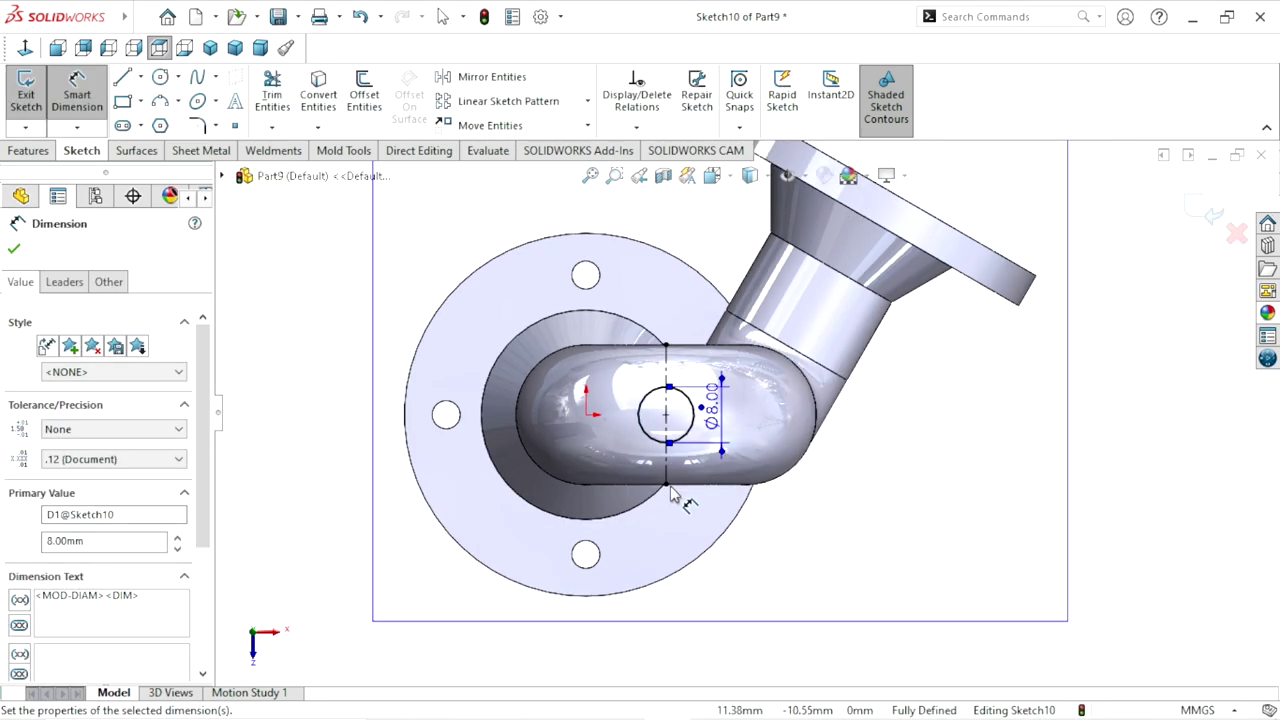
pyautogui.scroll(-2, 725, 450)
pyautogui.click(13, 251)
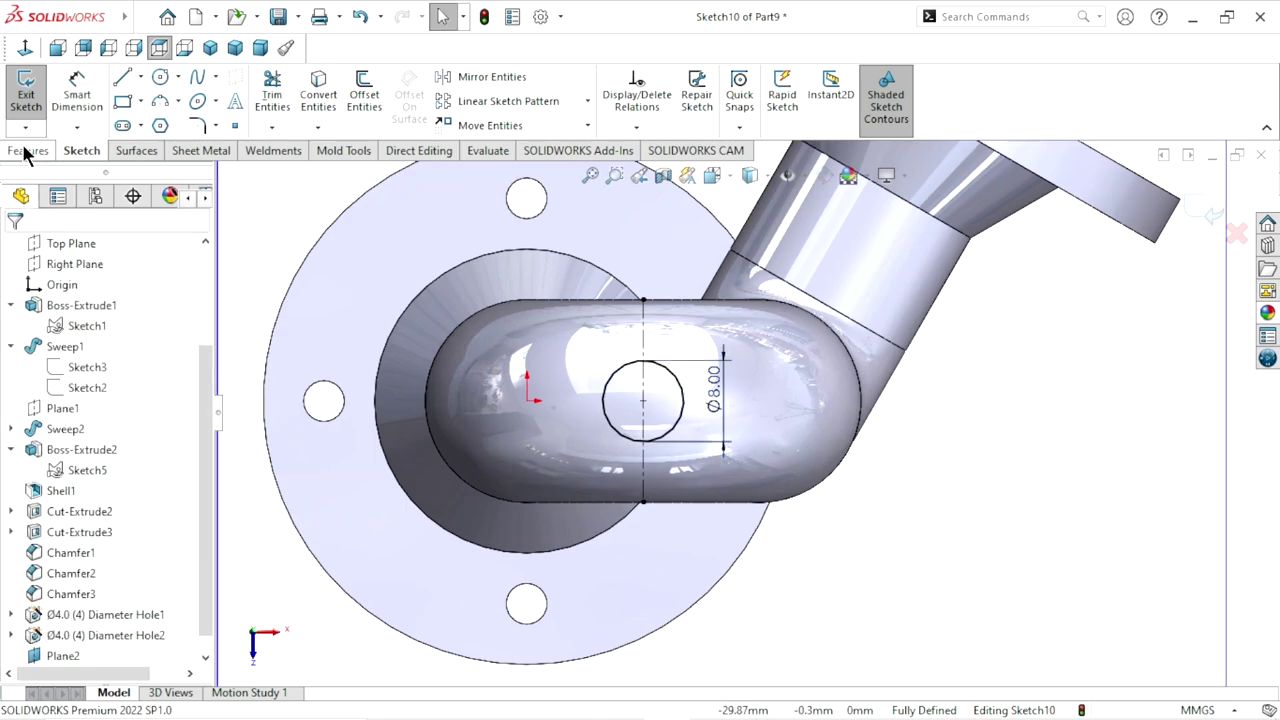
# Extrude the 8 mm circle 5 mm upward as a Blind boss
pyautogui.click(27, 151)
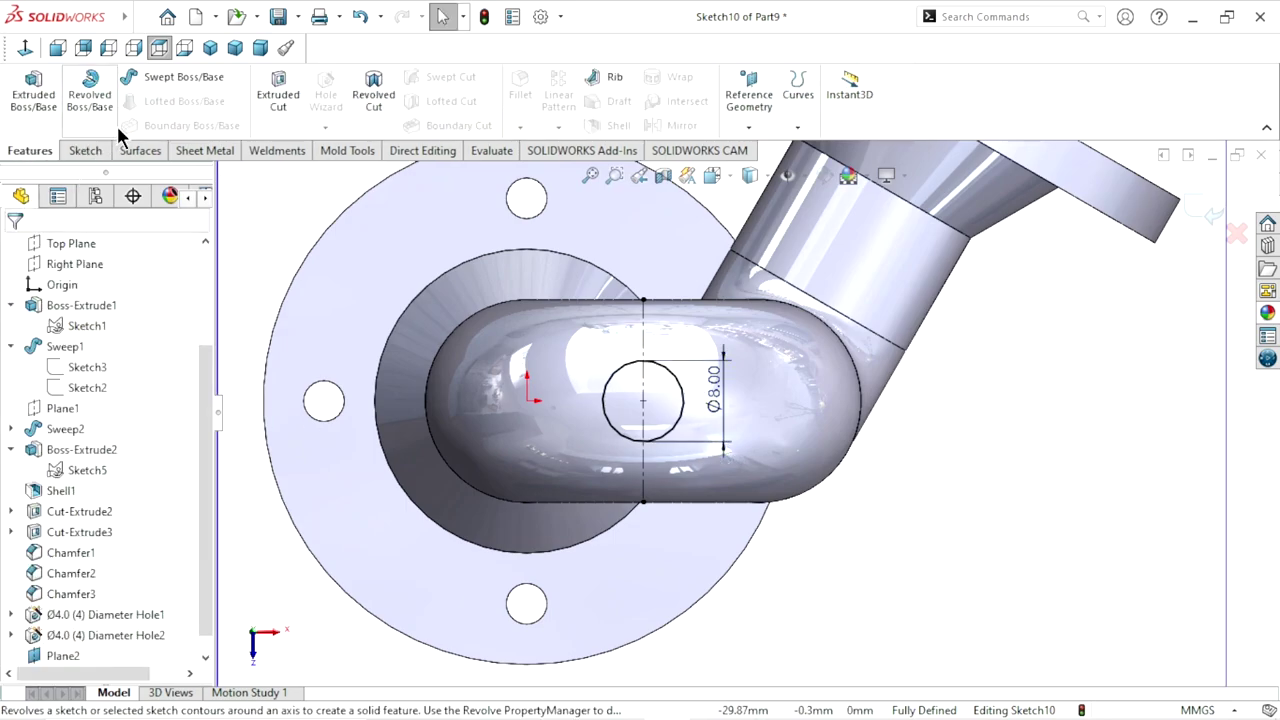
pyautogui.click(33, 90)
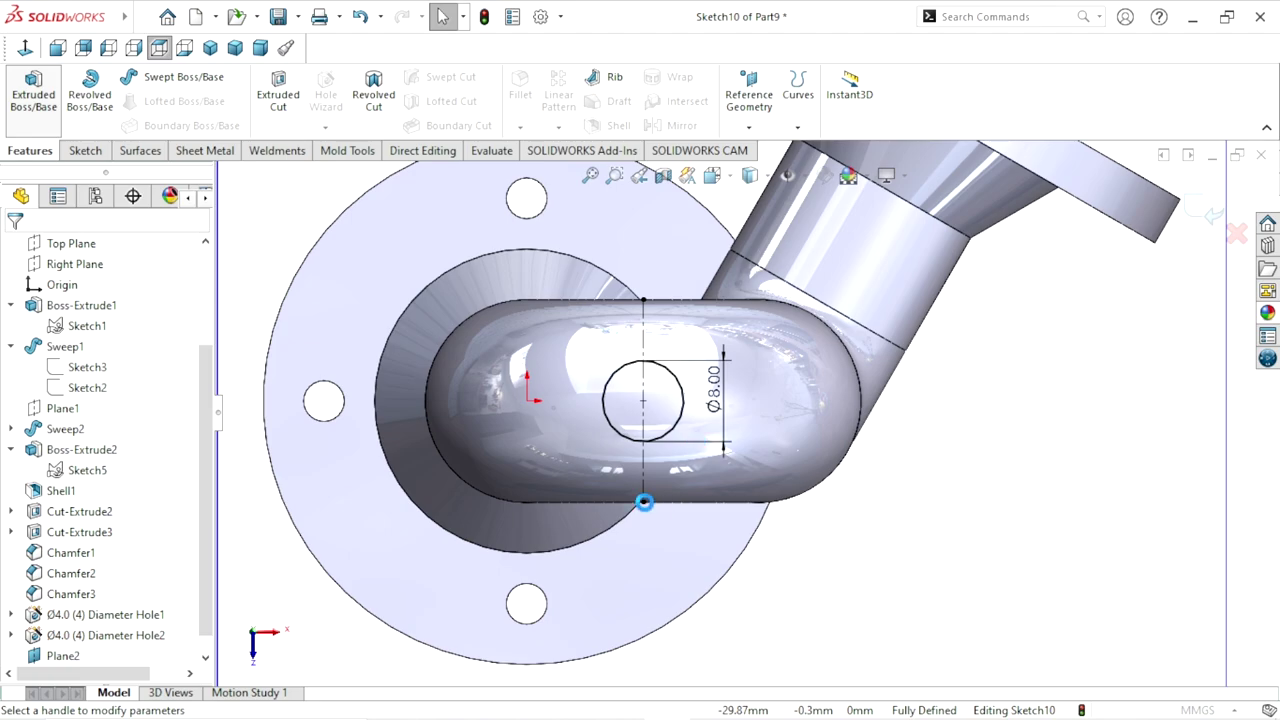
pyautogui.click(214, 49)
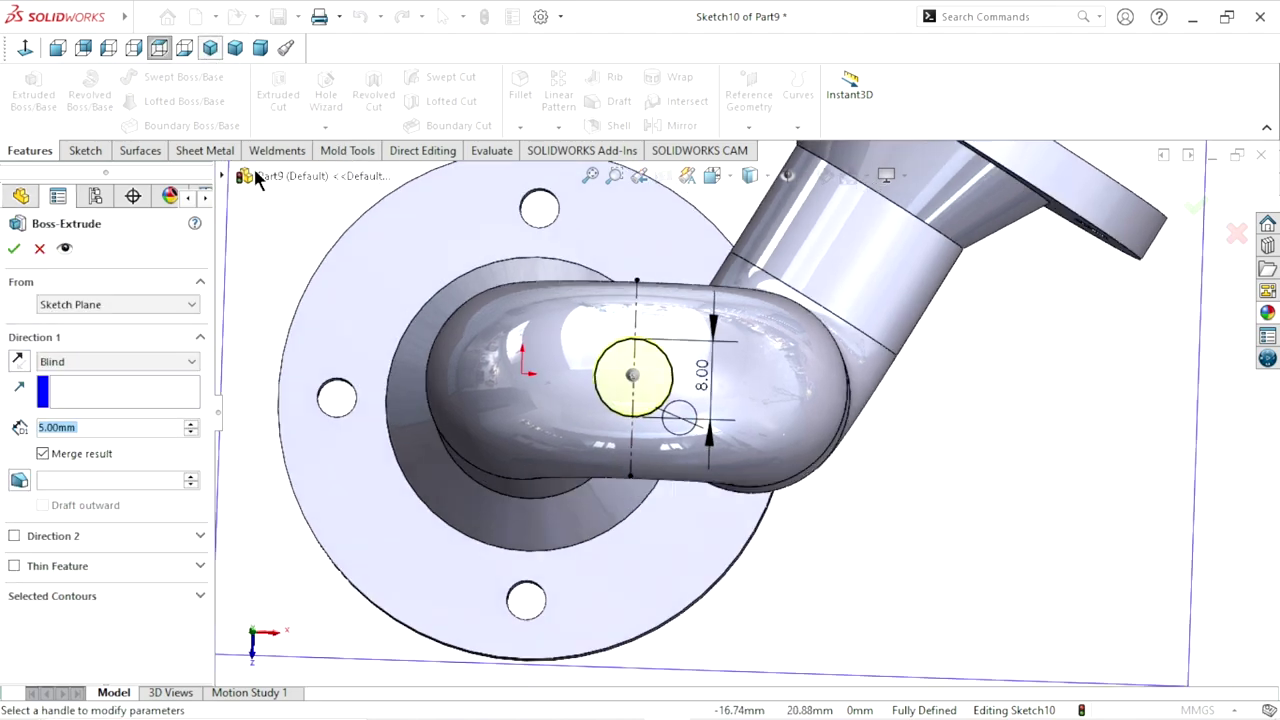
pyautogui.scroll(-5, 720, 372)
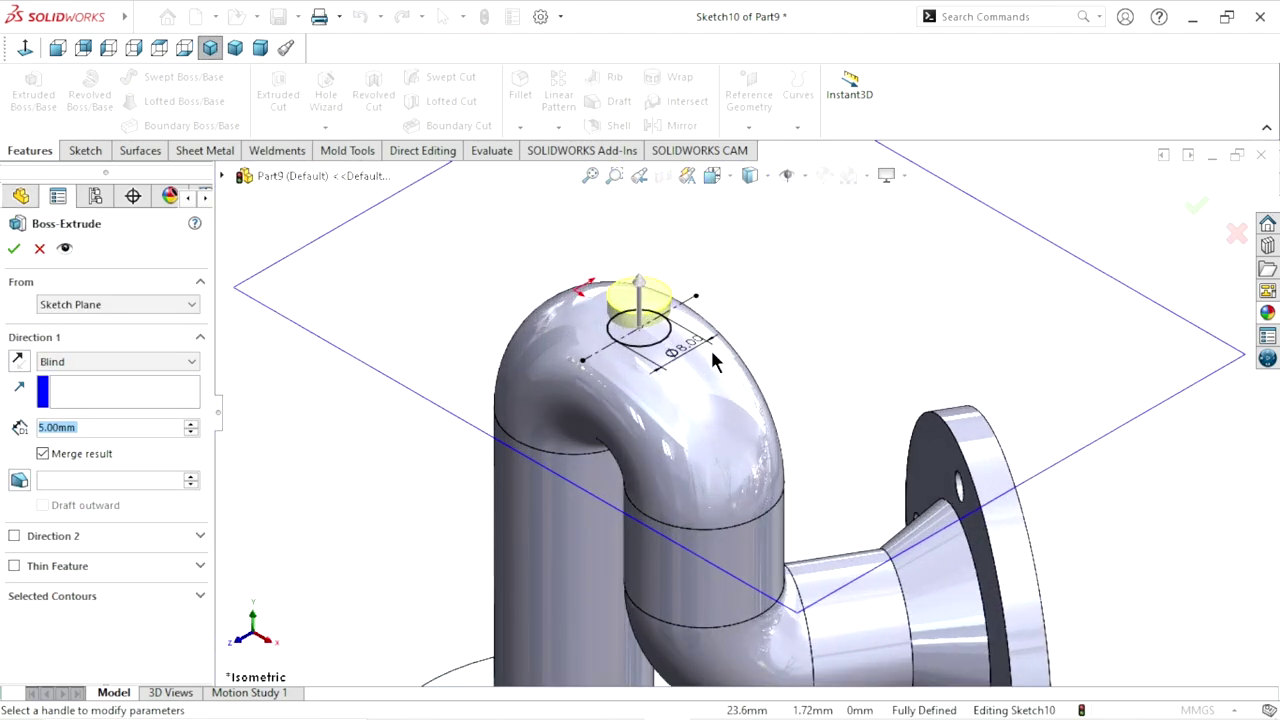
pyautogui.click(116, 428)
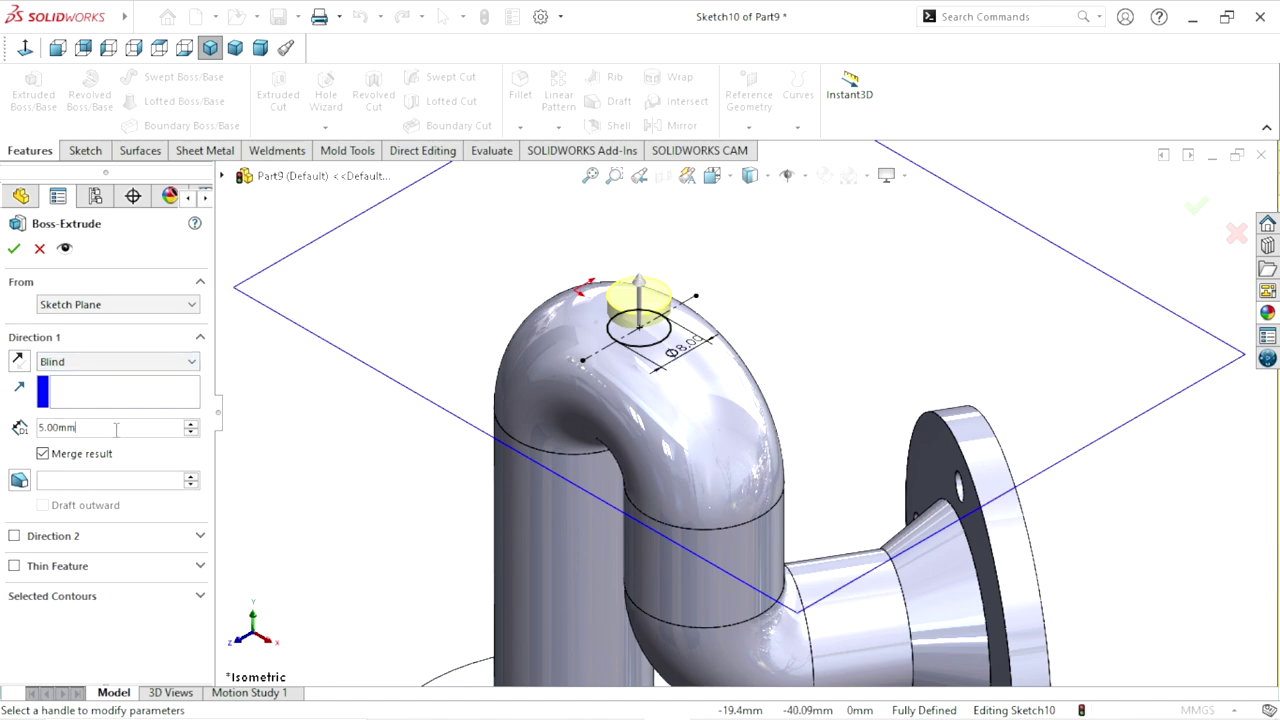
pyautogui.click(18, 366)
pyautogui.click(18, 366)
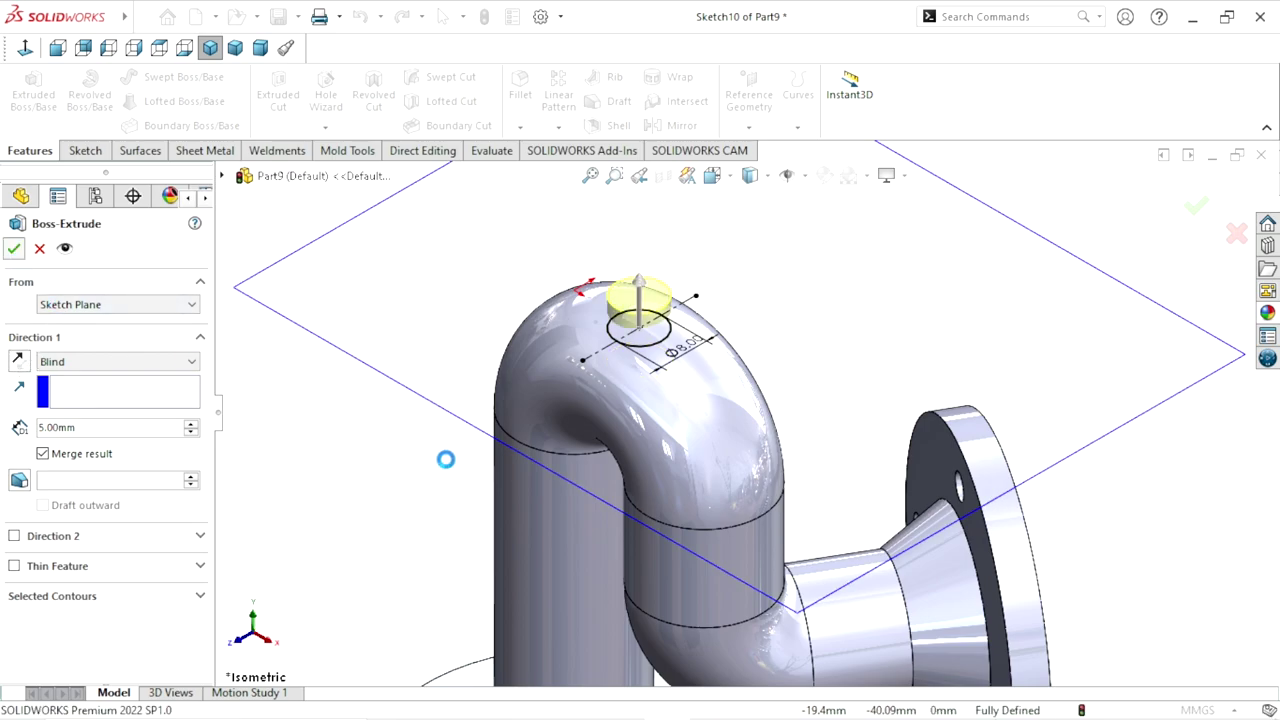
pyautogui.press('z')
pyautogui.press('z')
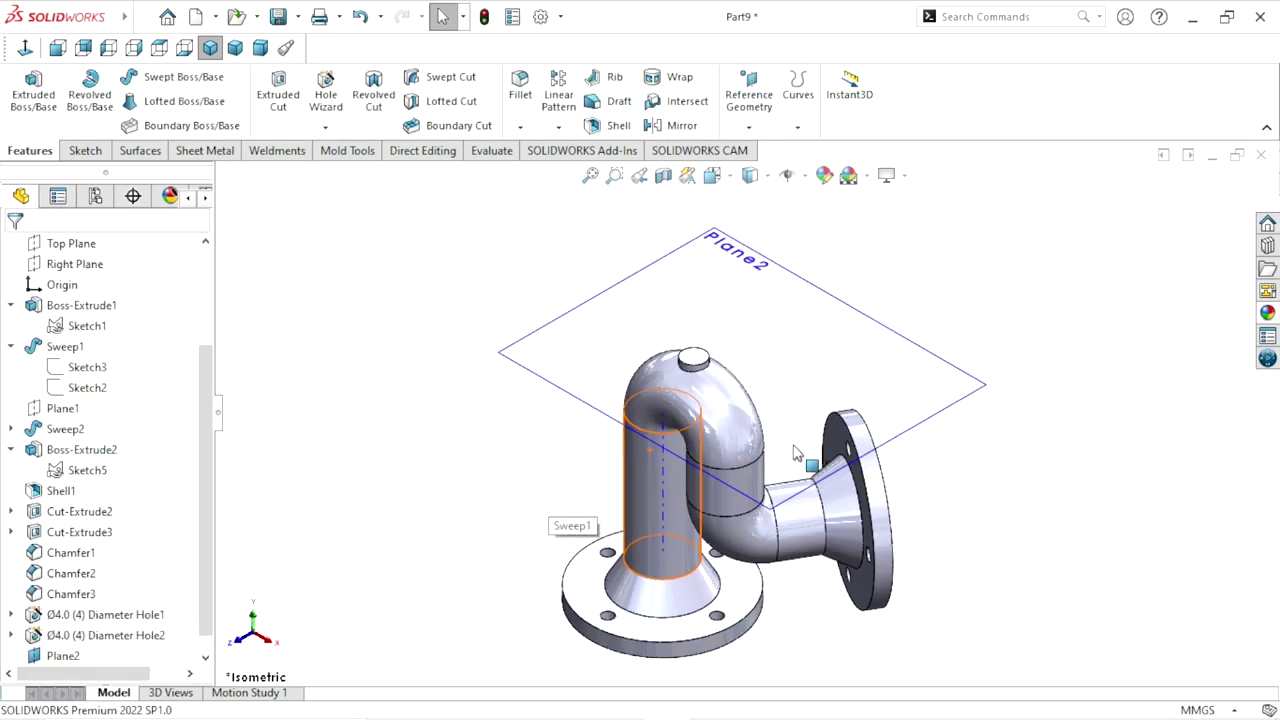
# Hide Plane2 from the model view
pyautogui.click(866, 315)
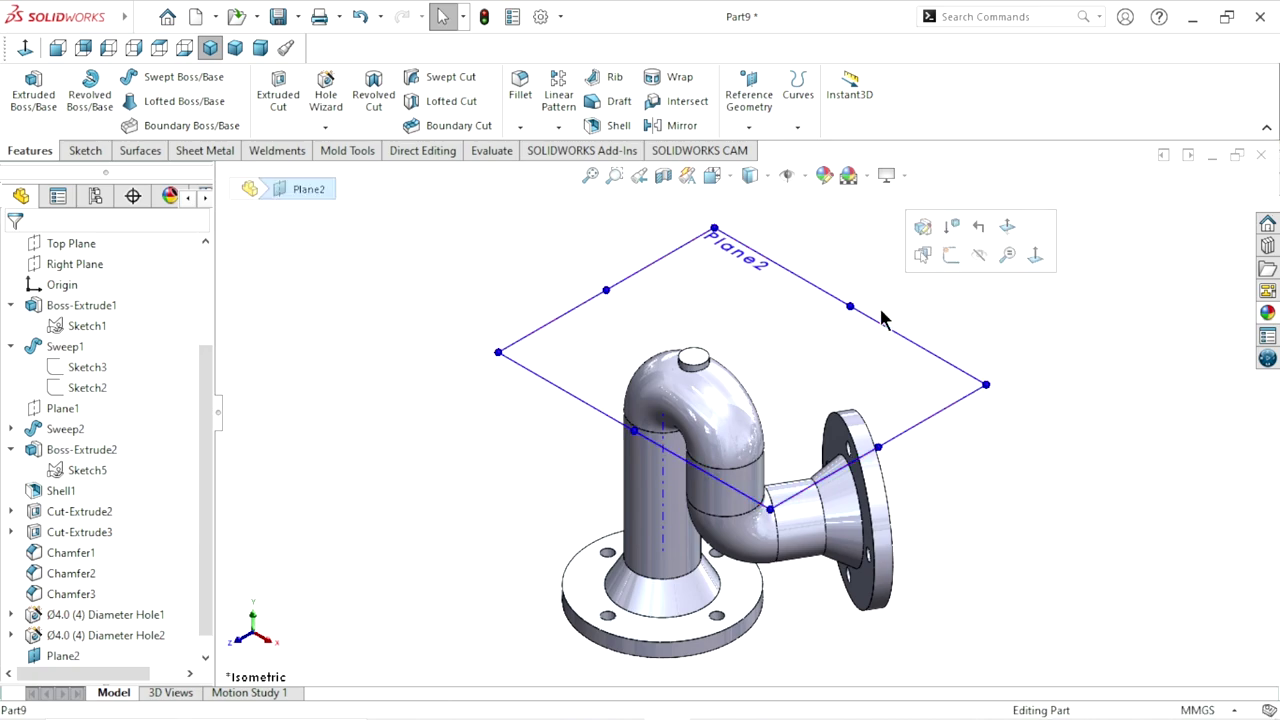
pyautogui.click(977, 255)
pyautogui.scroll(-1, 735, 410)
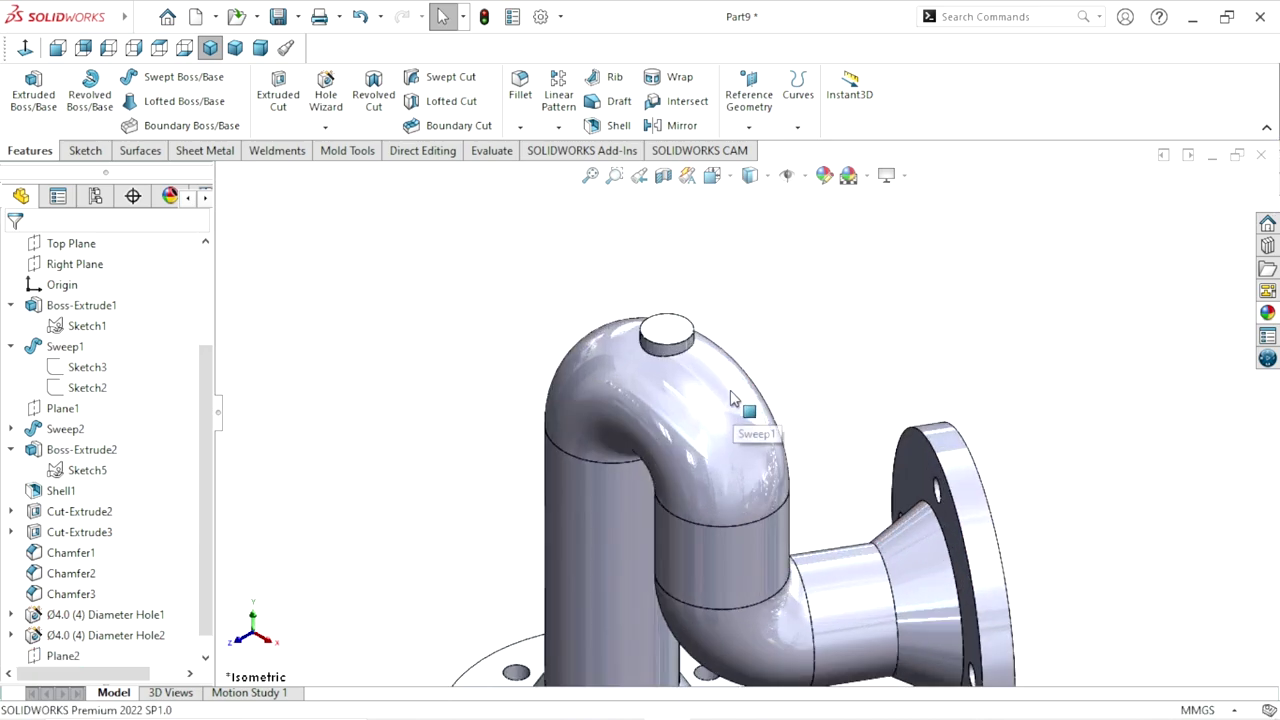
pyautogui.scroll(-1, 725, 400)
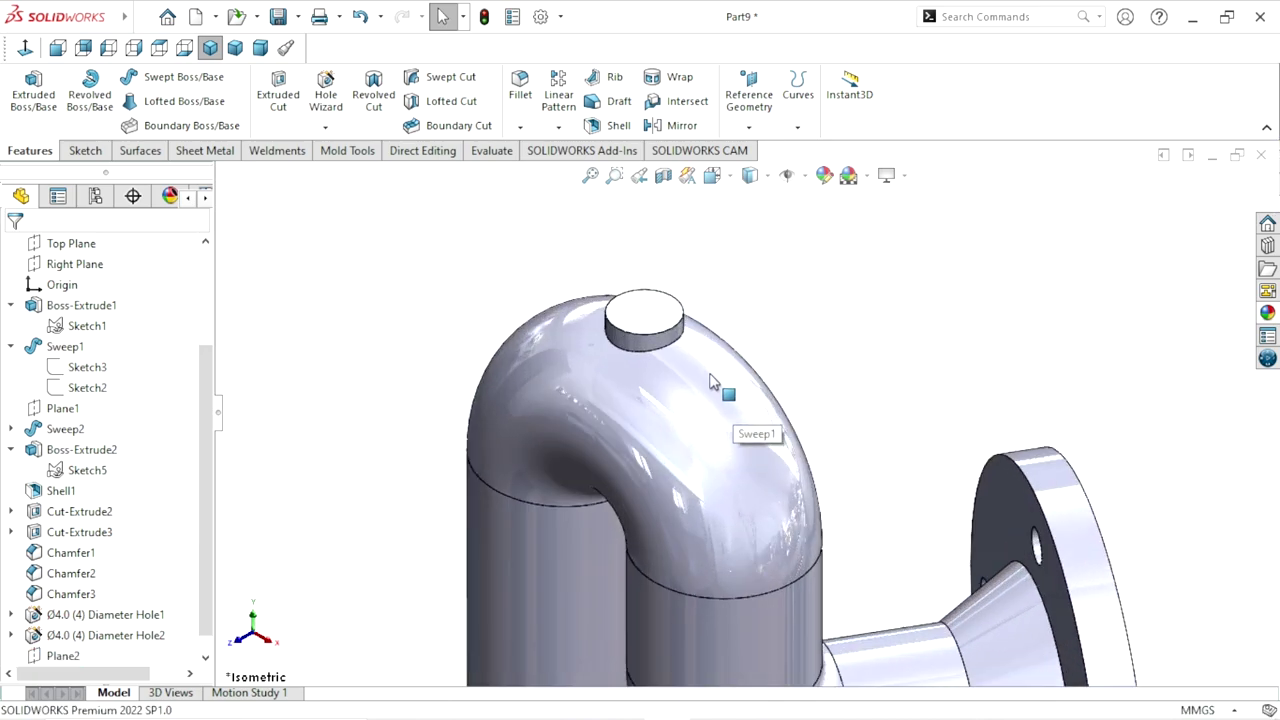
# Apply a 2.00 mm manual fillet to the boss's base edge on the pipe
pyautogui.click(521, 94)
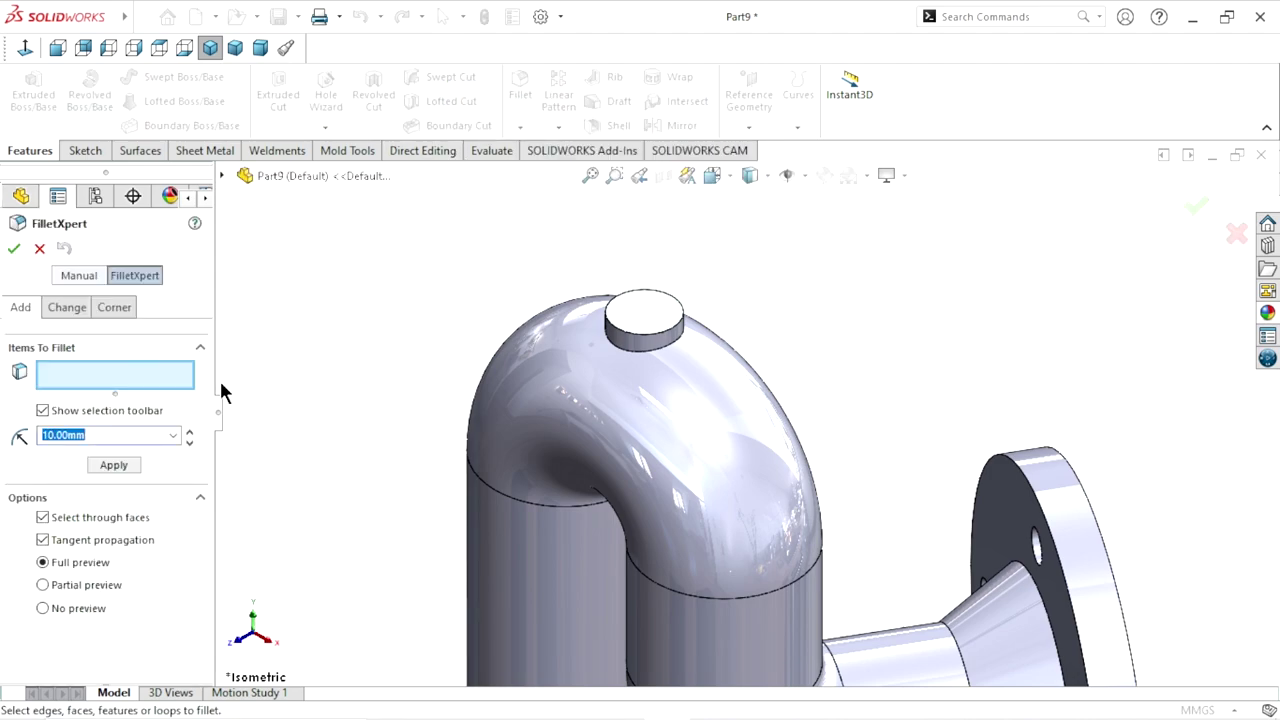
pyautogui.click(62, 280)
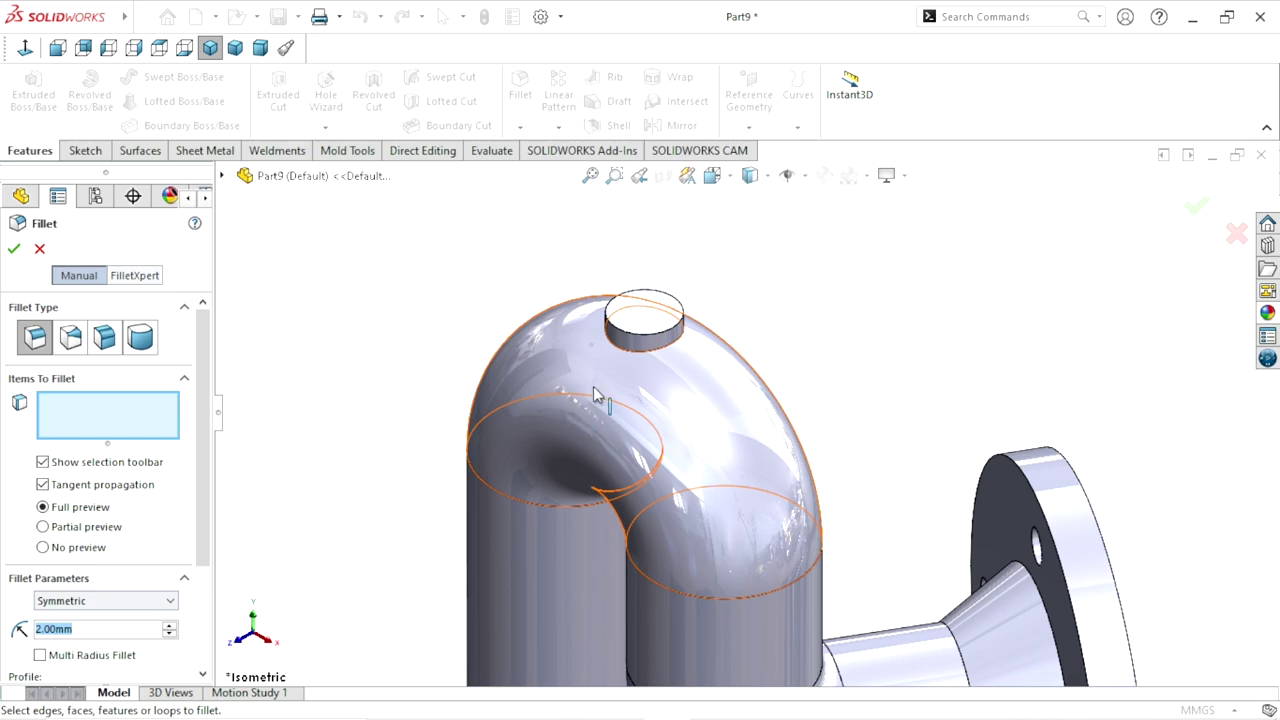
pyautogui.click(627, 358)
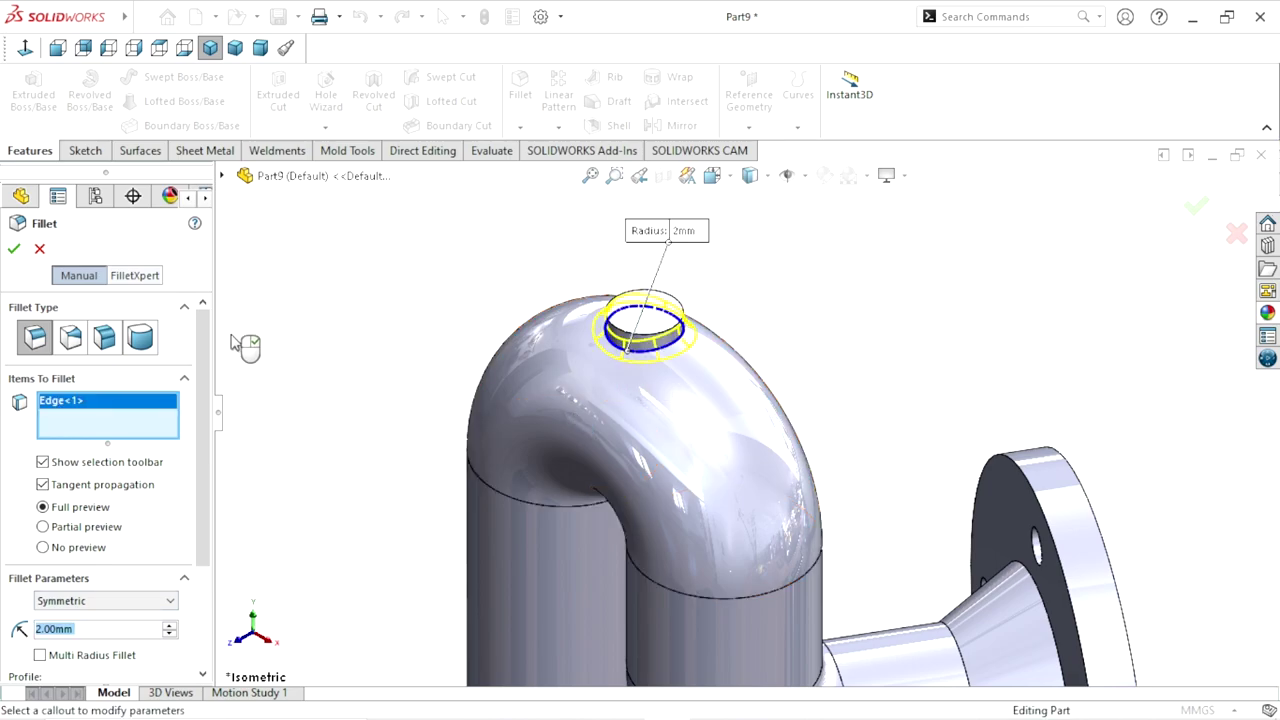
pyautogui.click(14, 249)
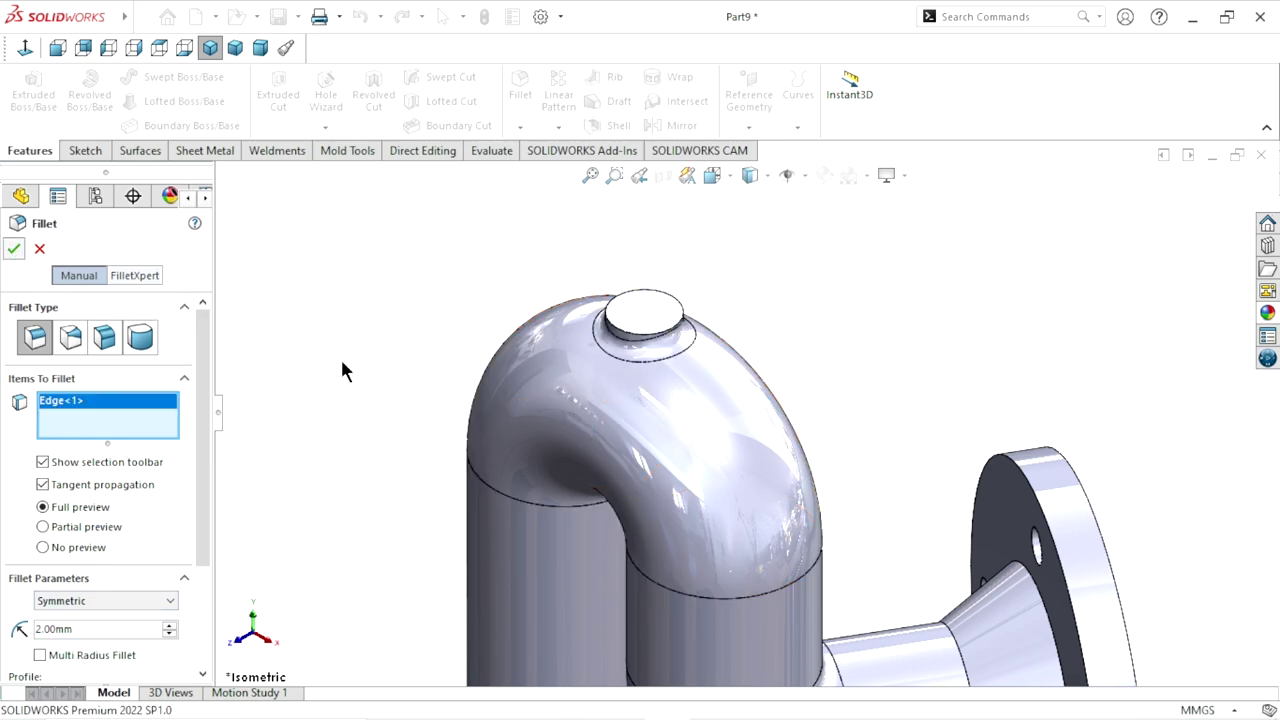
# Apply a section view and orbit to inspect the pipe's hollow interior
pyautogui.click(663, 177)
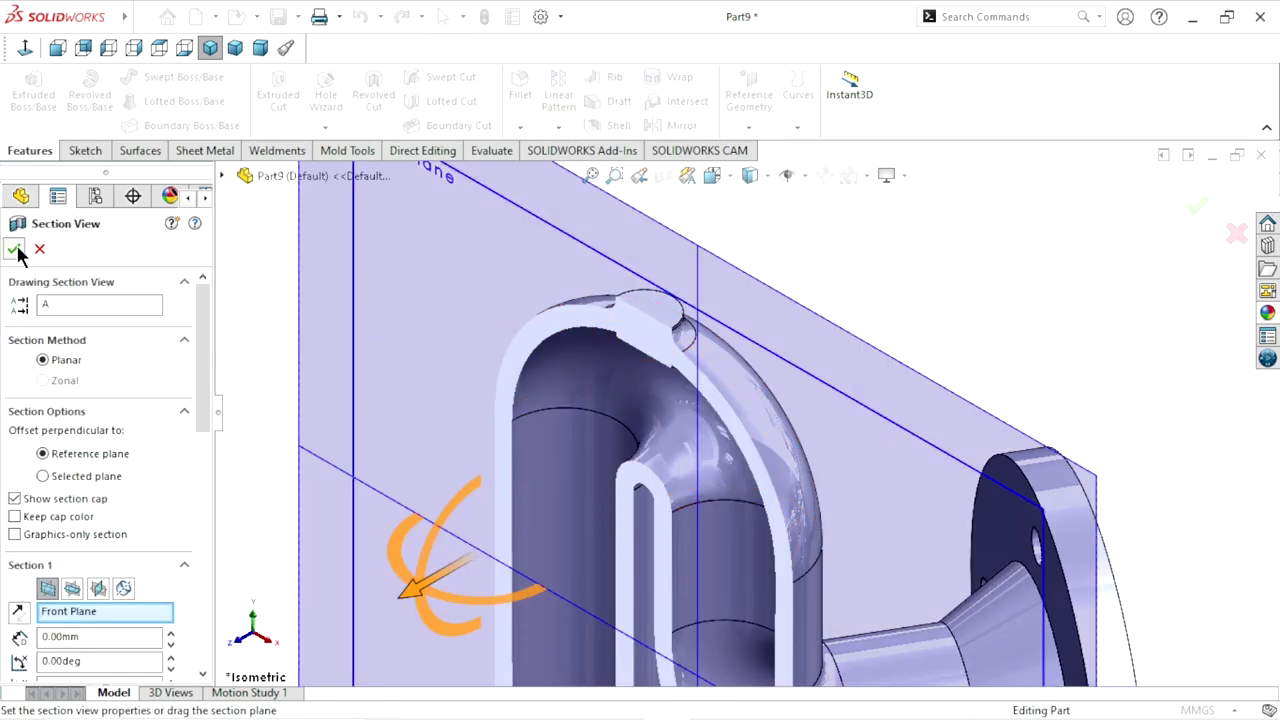
pyautogui.click(14, 249)
pyautogui.moveTo(788, 448); pyautogui.dragTo(814, 337, button='middle')
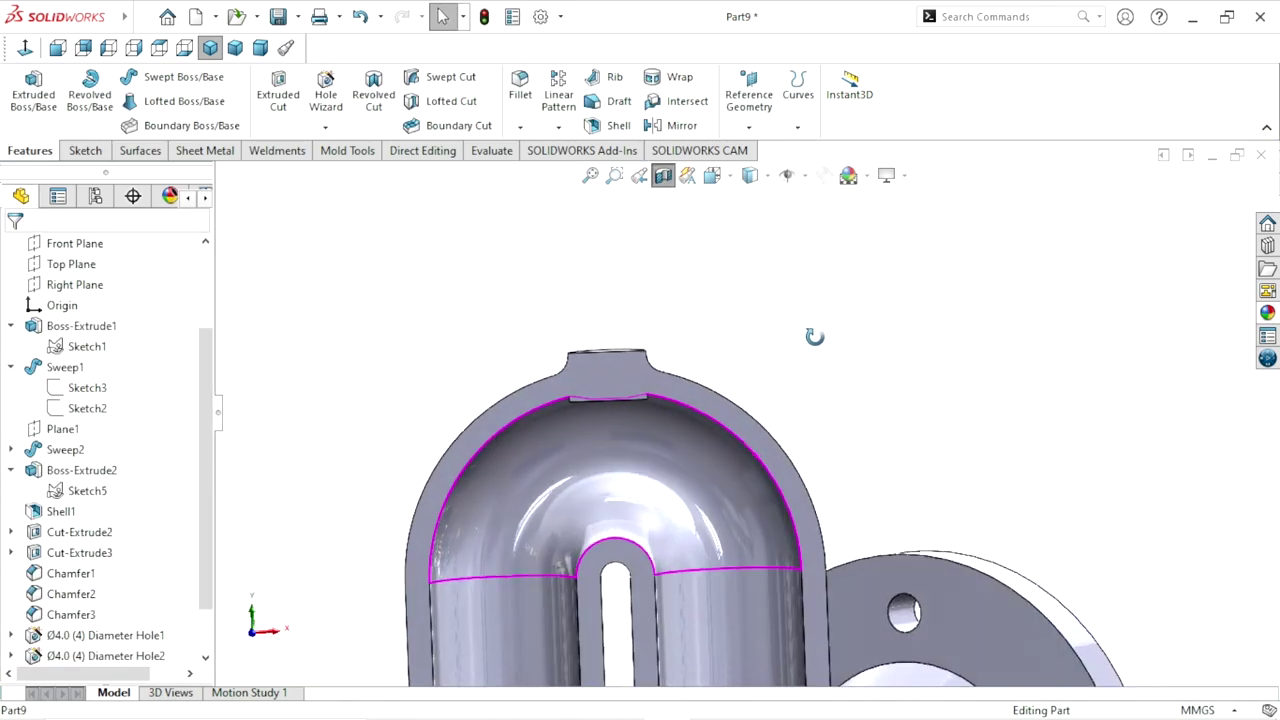
pyautogui.scroll(-2, 670, 423)
pyautogui.scroll(-3, 726, 455)
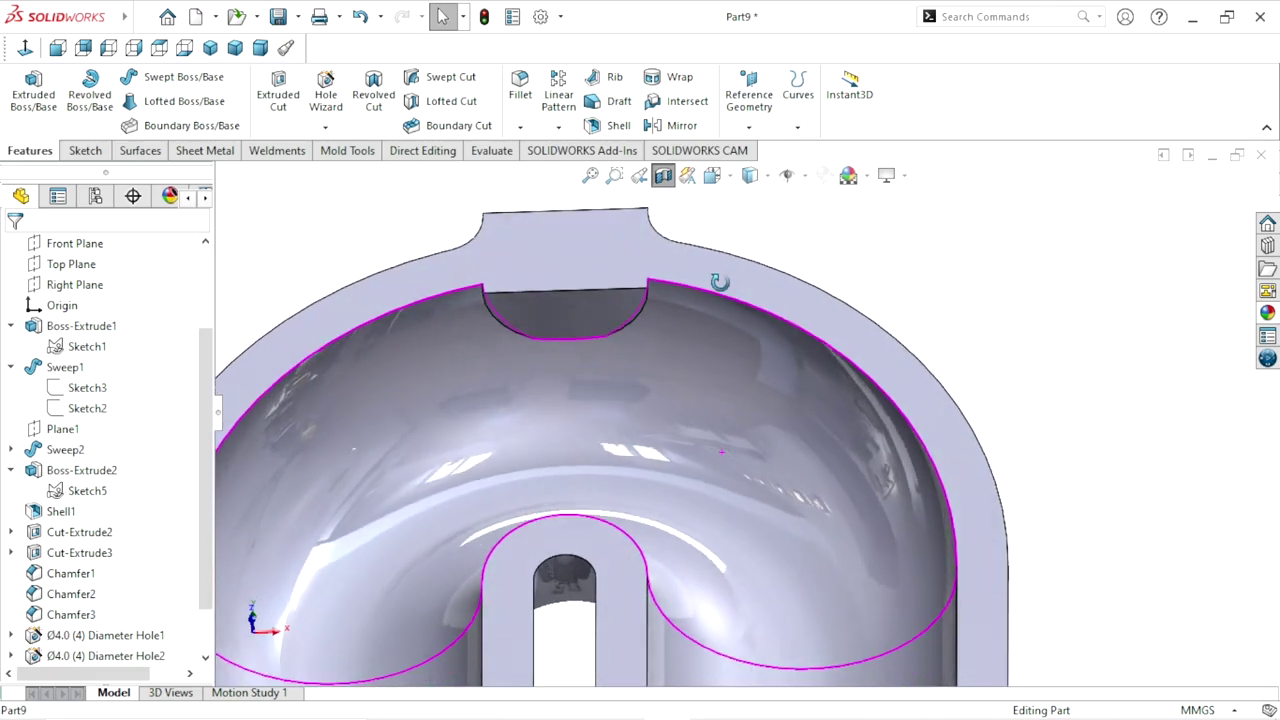
pyautogui.moveTo(719, 282)
pyautogui.mouseDown(button='middle')
pyautogui.moveTo(619, 424)
pyautogui.moveTo(642, 506)
pyautogui.mouseUp(button='middle')
pyautogui.scroll(2, 680, 540)
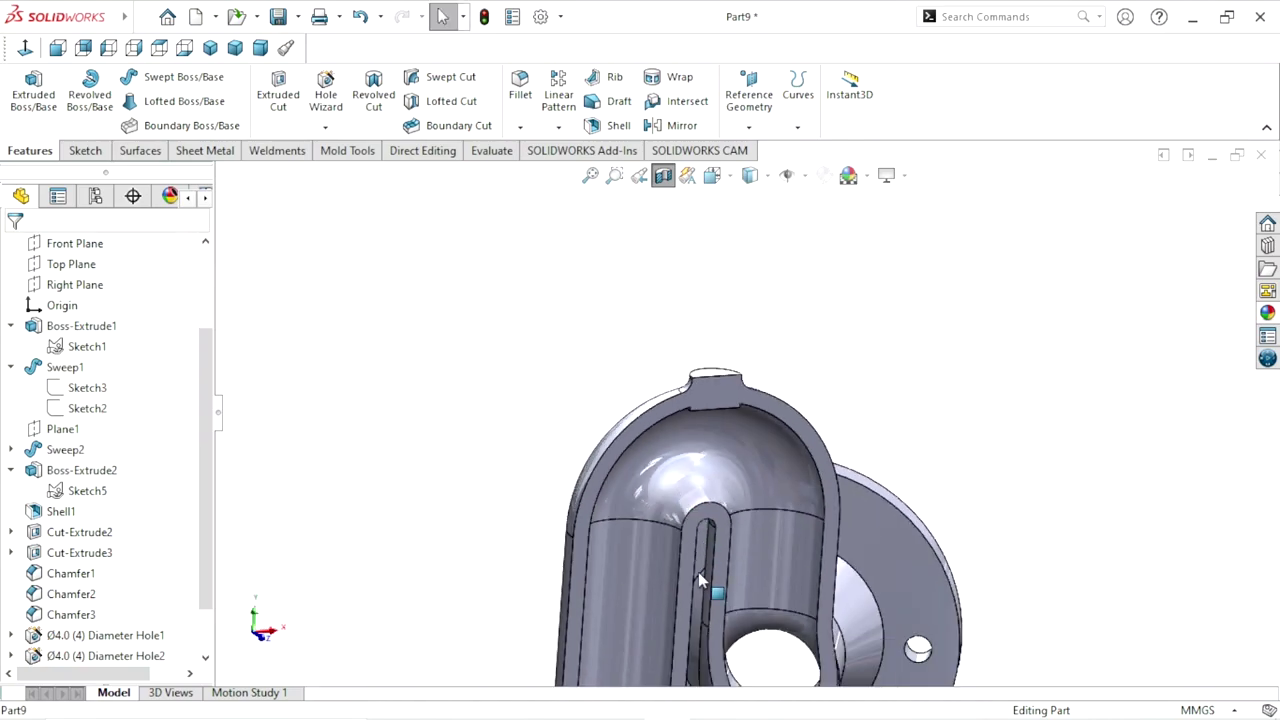
pyautogui.scroll(3, 698, 572)
pyautogui.moveTo(772, 565); pyautogui.dragTo(698, 455, button='middle')
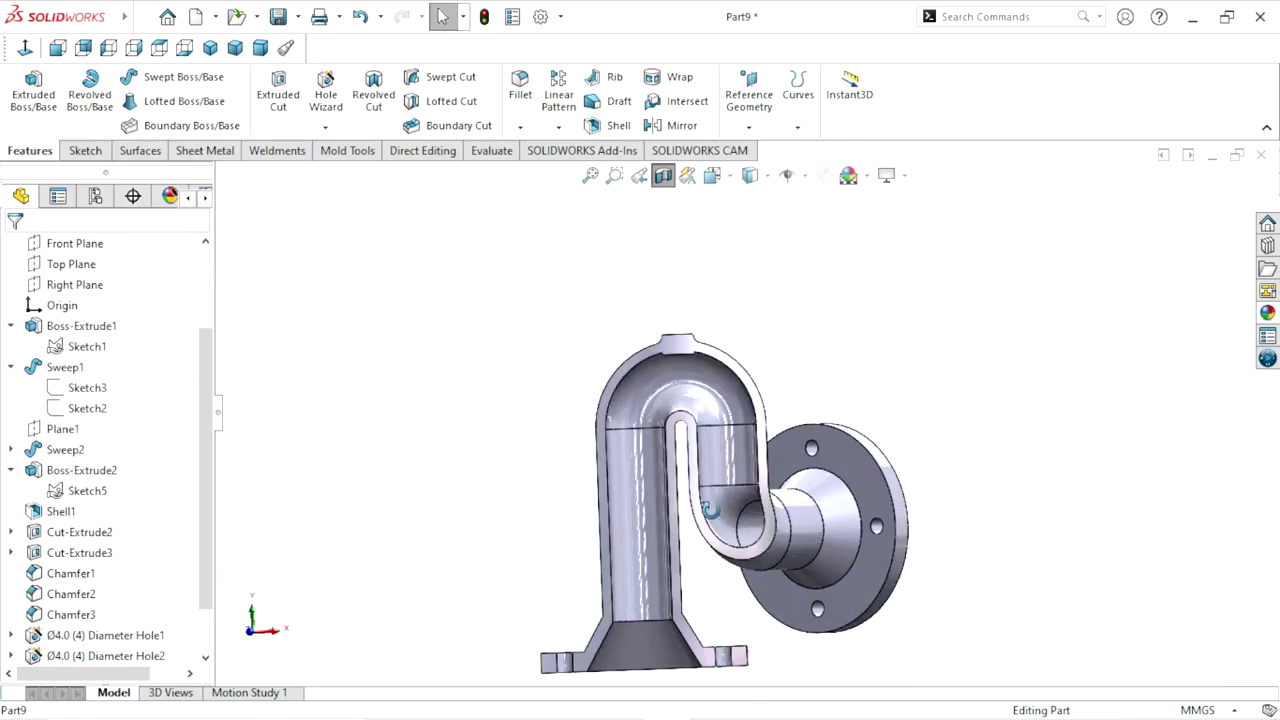
# Turn off the section view and orbit to look down on the top boss
pyautogui.click(663, 175)
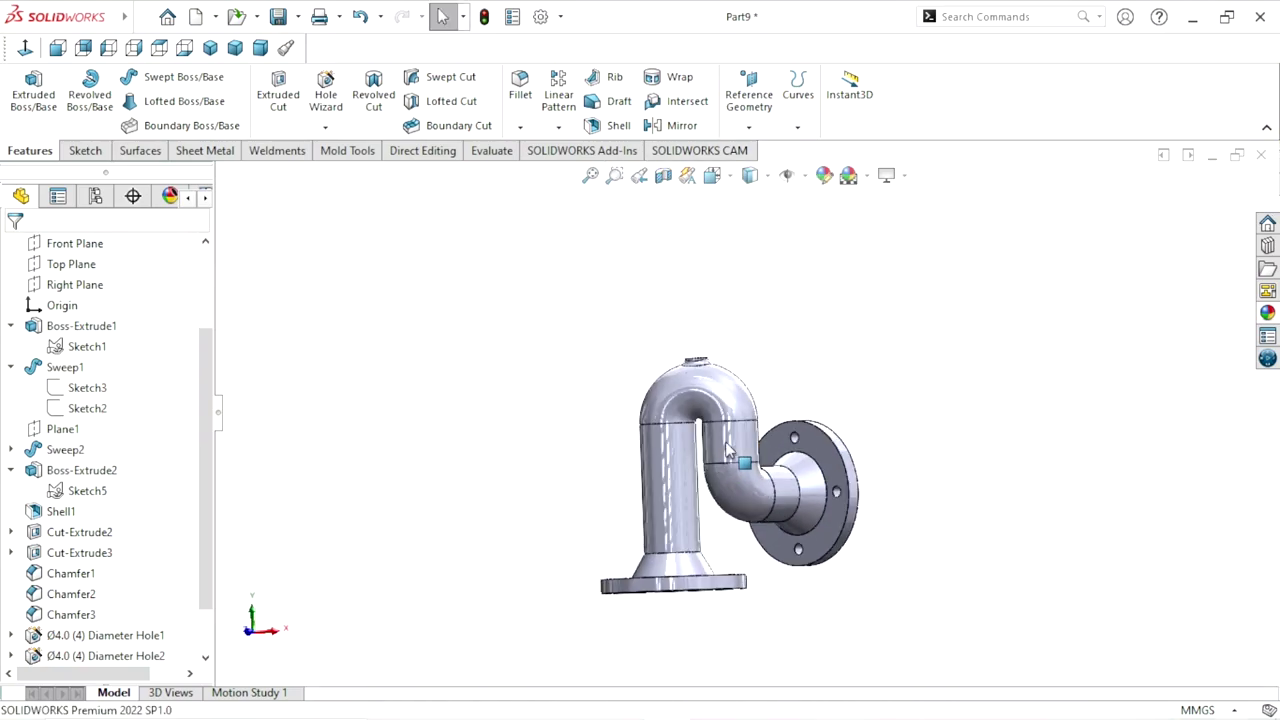
pyautogui.scroll(-3, 712, 372)
pyautogui.scroll(-3, 712, 372)
pyautogui.moveTo(815, 287); pyautogui.dragTo(660, 307, button='middle')
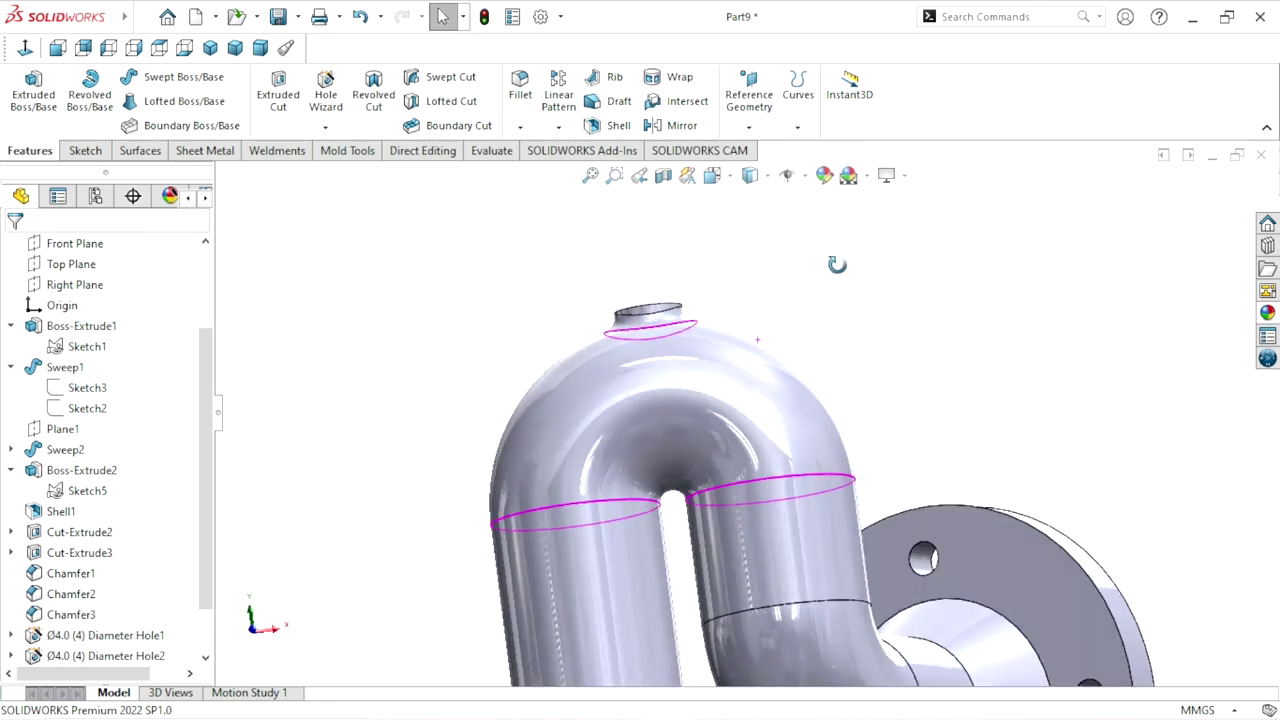
# View the boss top face head-on and set up a straight ANSI Metric Ø5.0 hole
pyautogui.click(657, 310)
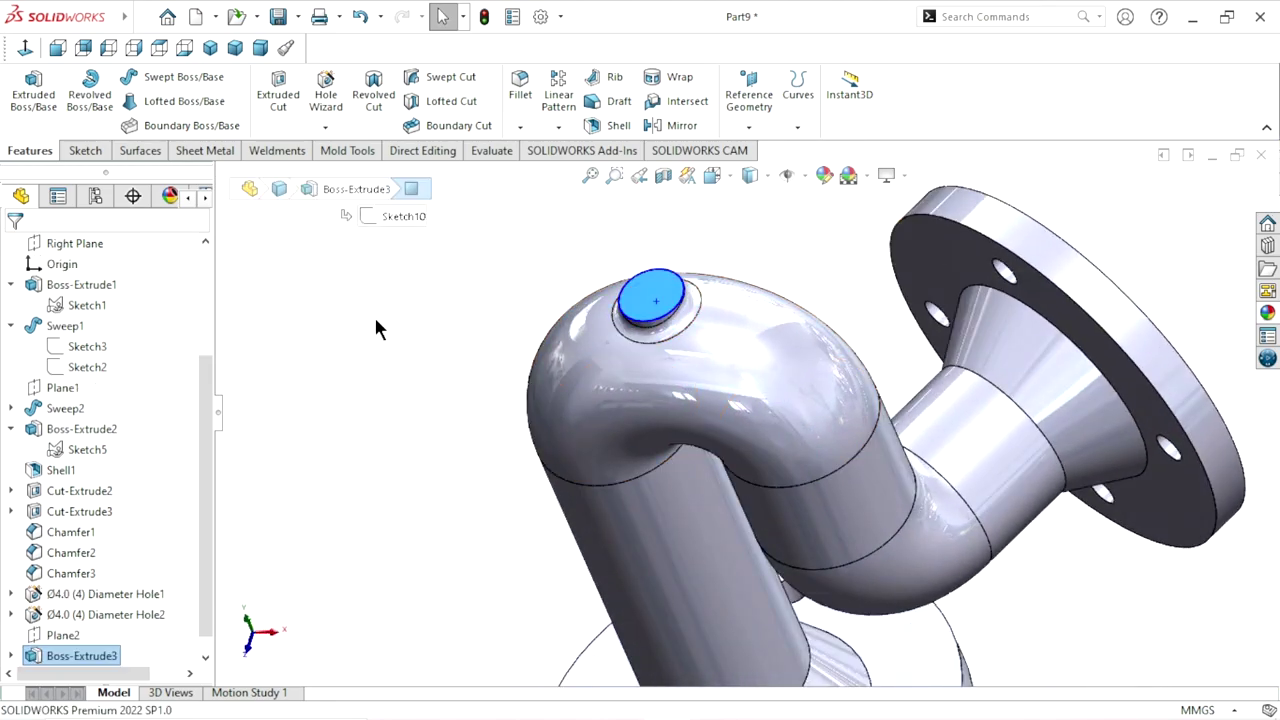
pyautogui.click(30, 49)
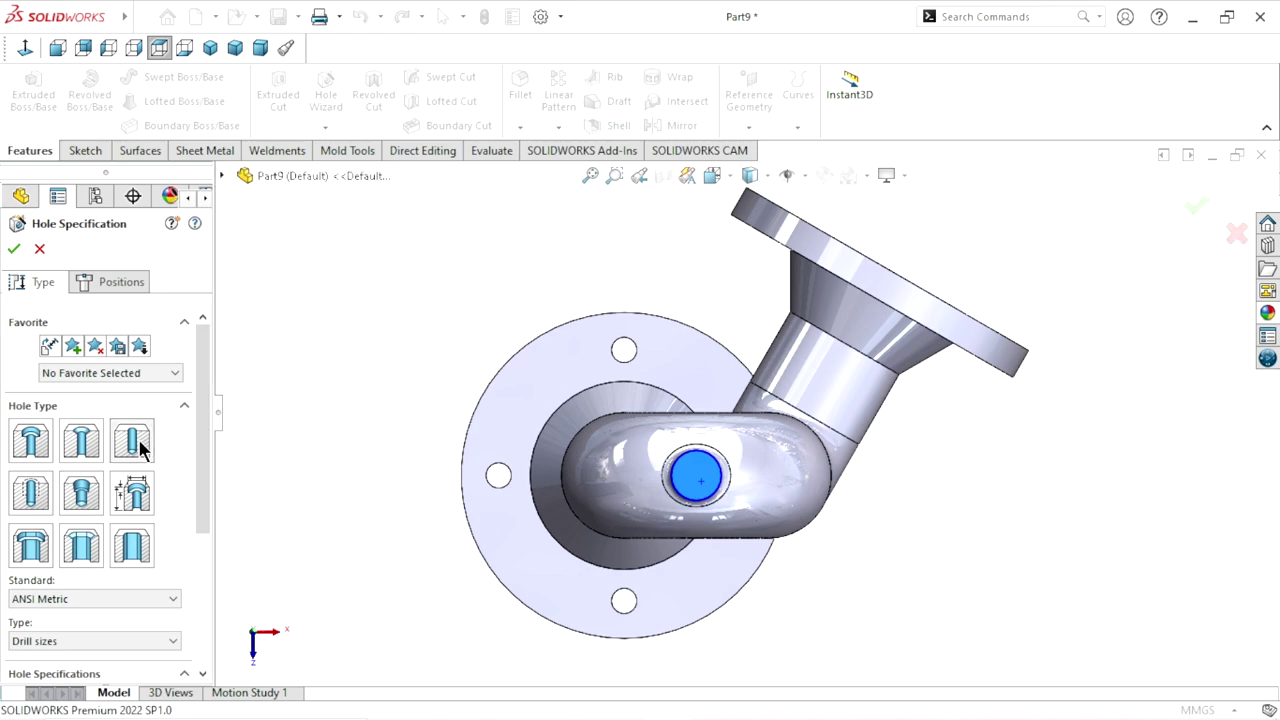
pyautogui.click(140, 448)
pyautogui.moveTo(205, 417)
pyautogui.mouseDown()
pyautogui.moveTo(205, 487)
pyautogui.moveTo(177, 500)
pyautogui.mouseUp()
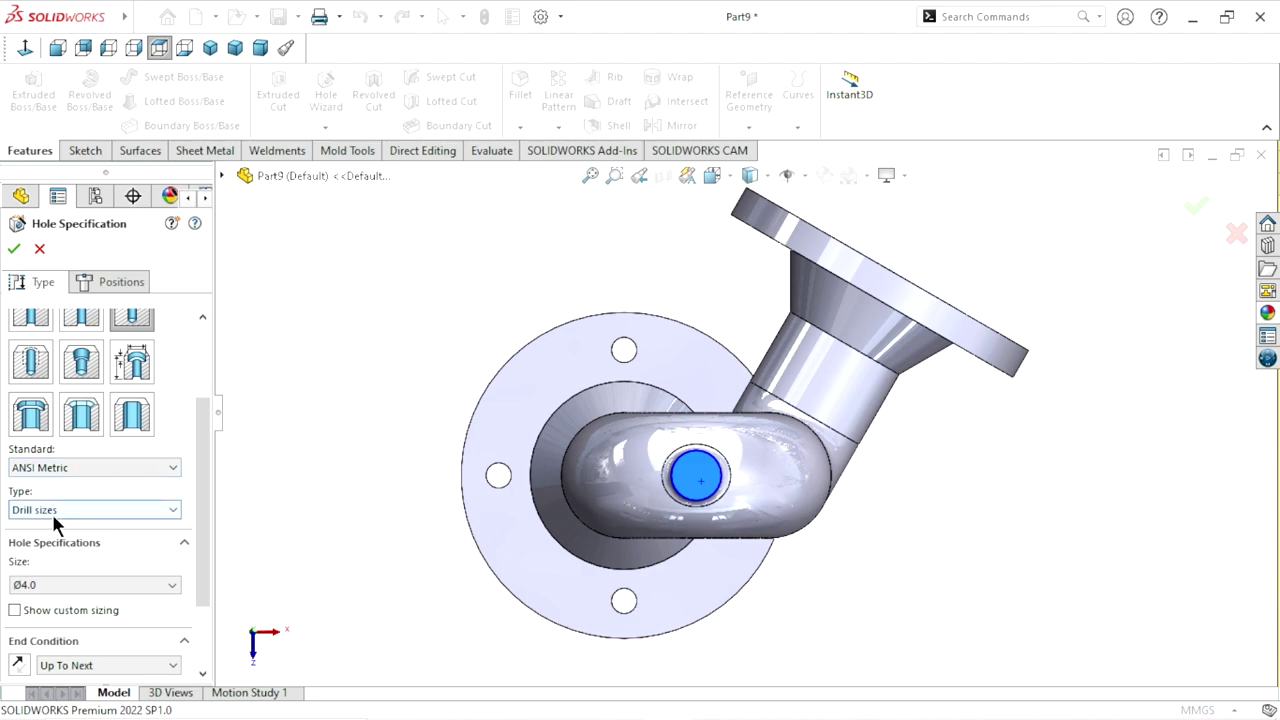
pyautogui.click(45, 582)
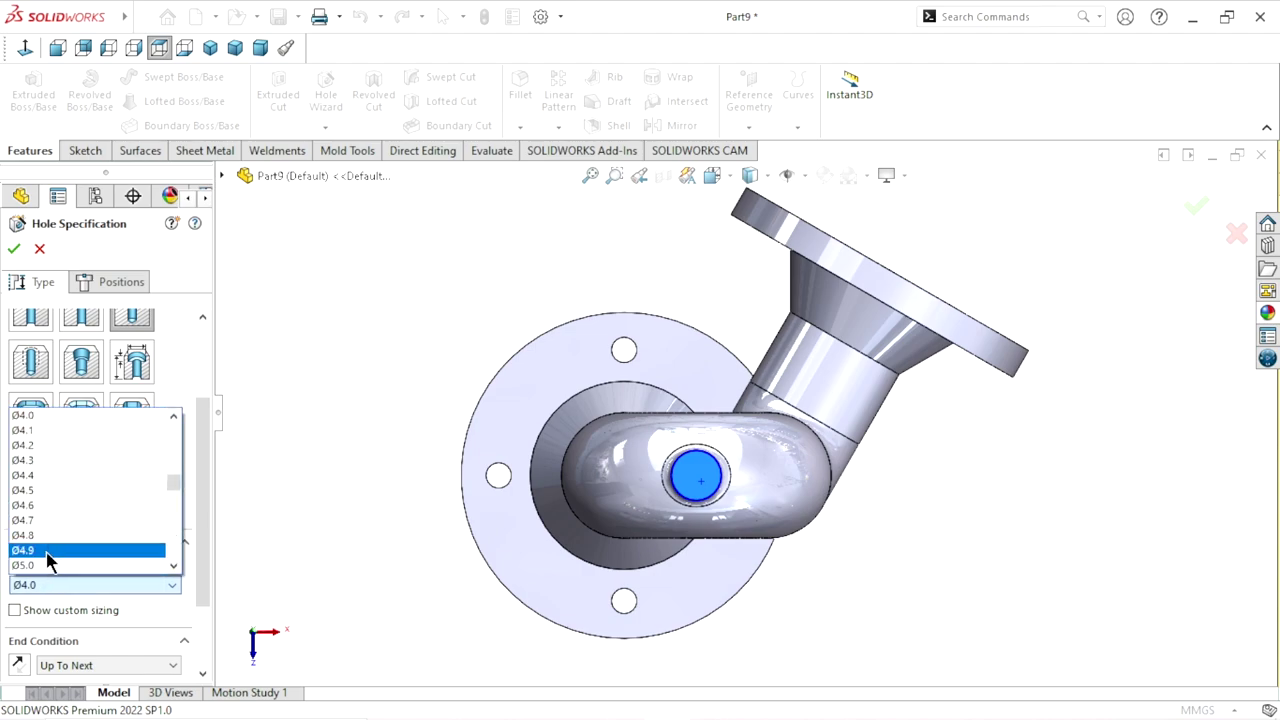
pyautogui.scroll(-2, 47, 546)
pyautogui.click(51, 480)
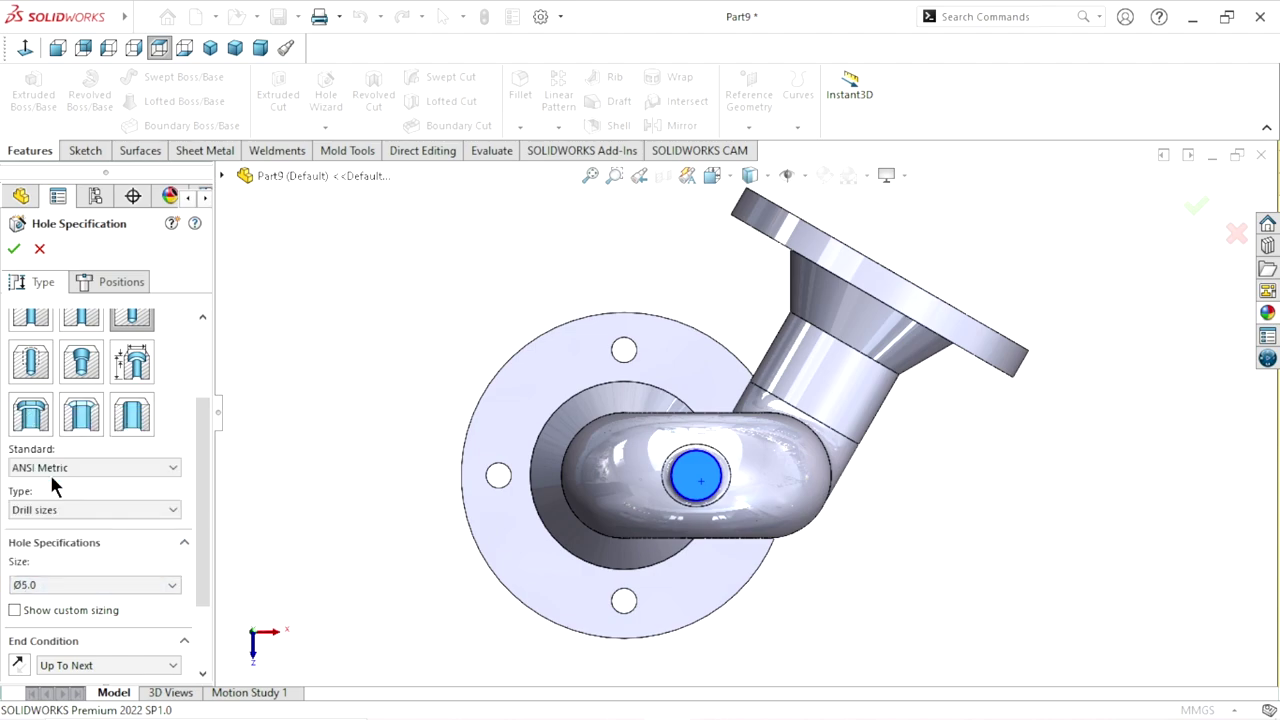
pyautogui.click(110, 282)
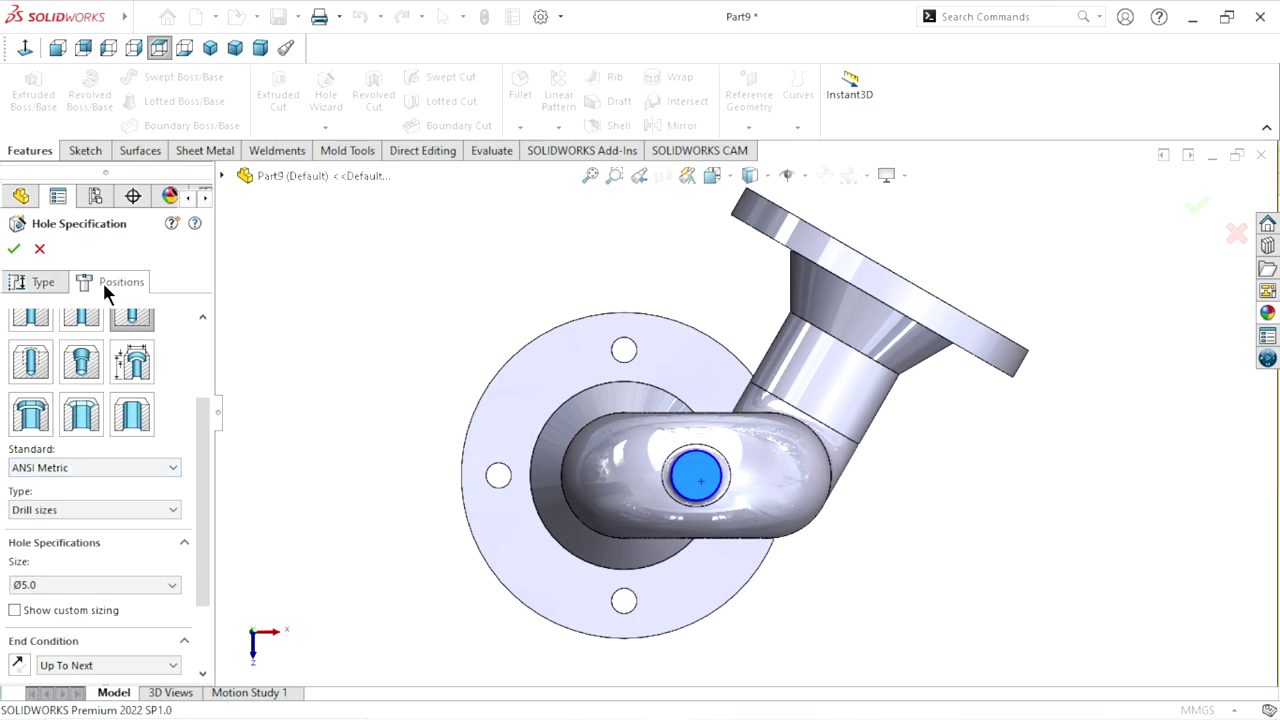
# Place the Ø5.0 hole at the boss centre, create it, and orbit to inspect
pyautogui.scroll(-5, 683, 462)
pyautogui.scroll(-3, 683, 462)
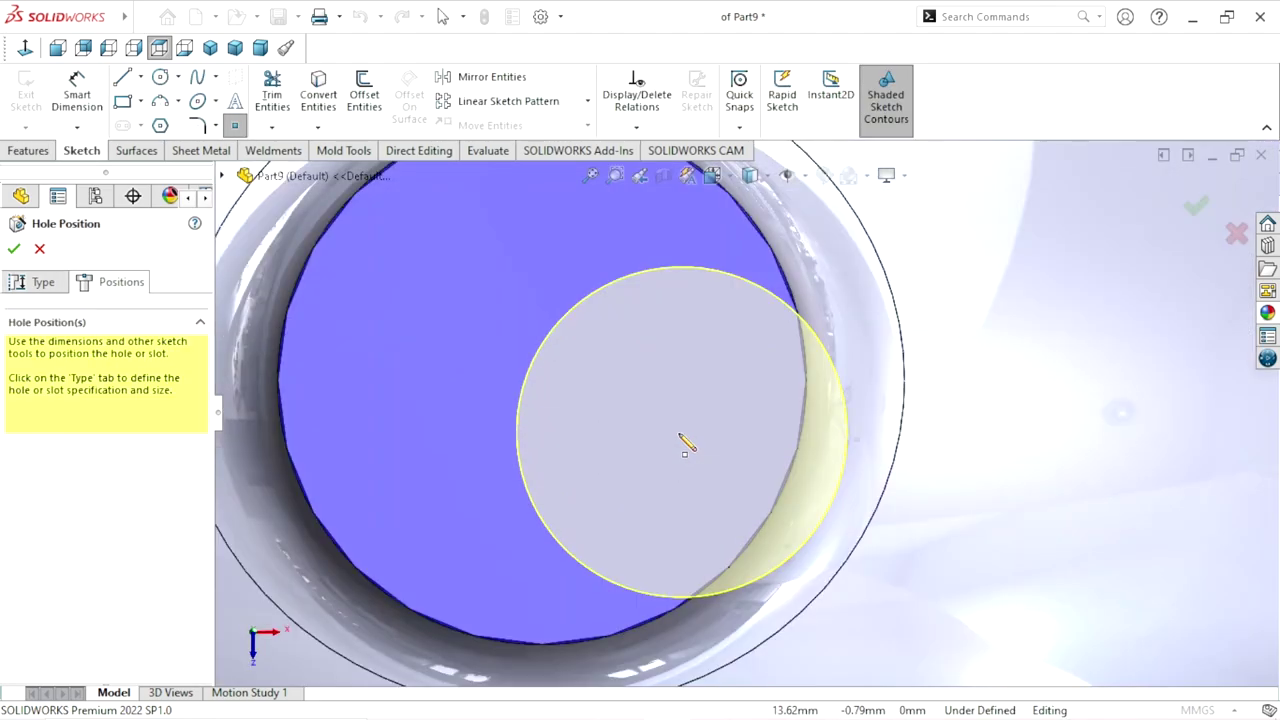
pyautogui.scroll(4, 655, 385)
pyautogui.click(655, 377)
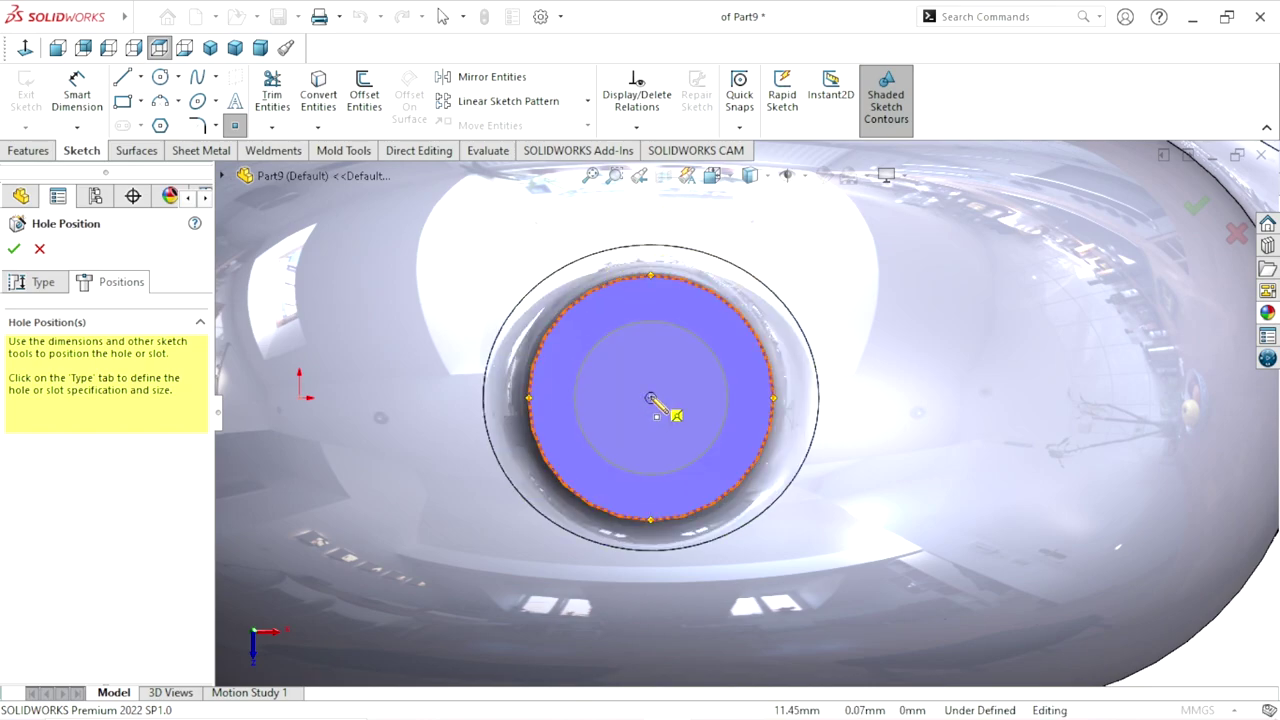
pyautogui.click(651, 398)
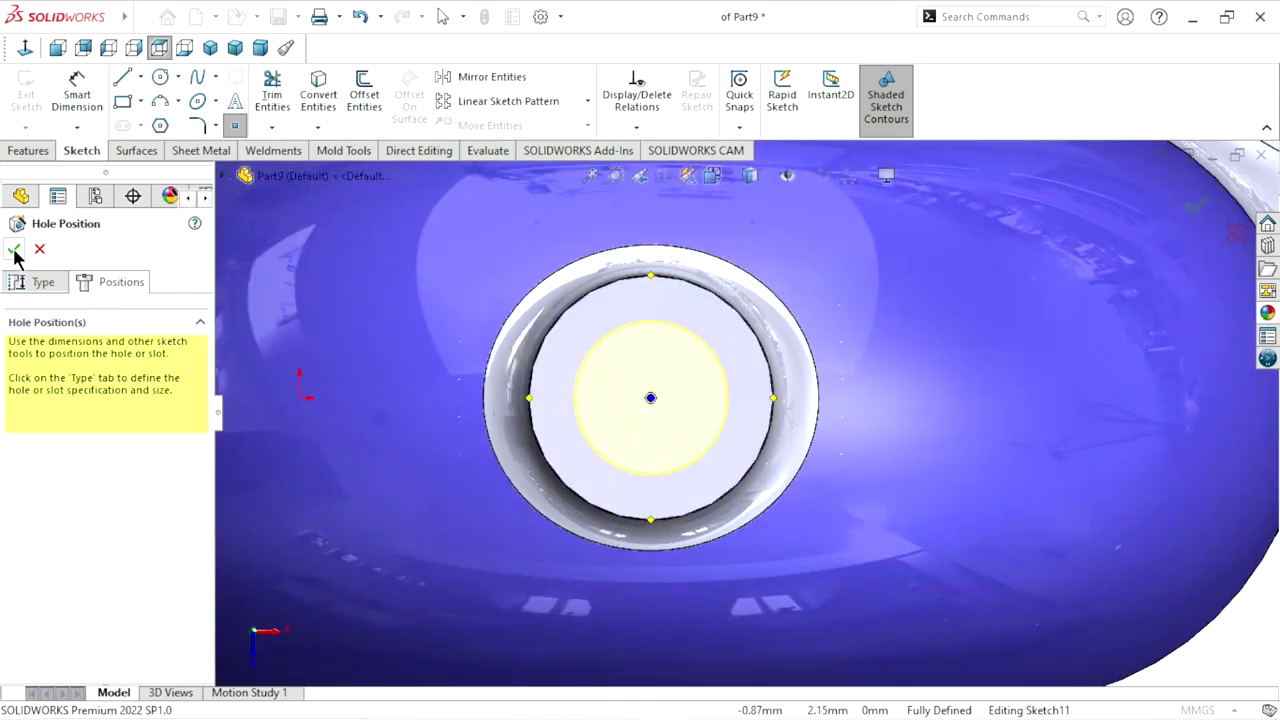
pyautogui.click(14, 250)
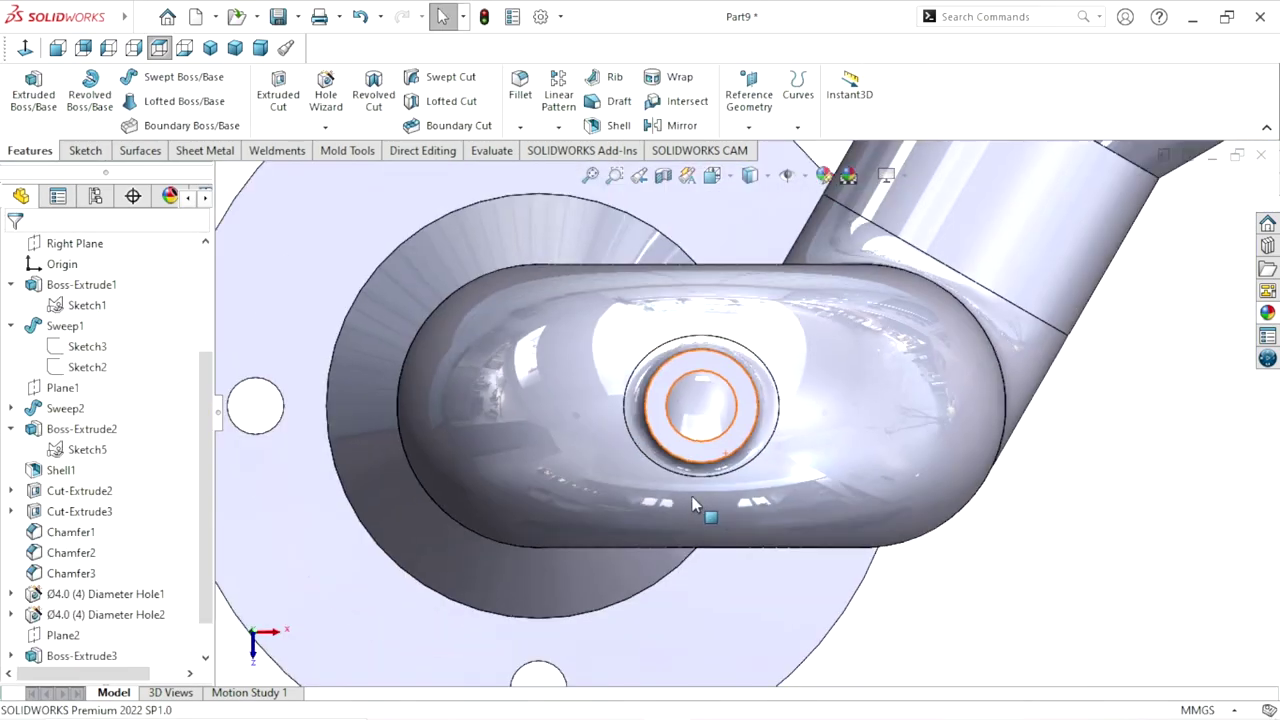
pyautogui.moveTo(695, 505); pyautogui.dragTo(740, 418, button='middle')
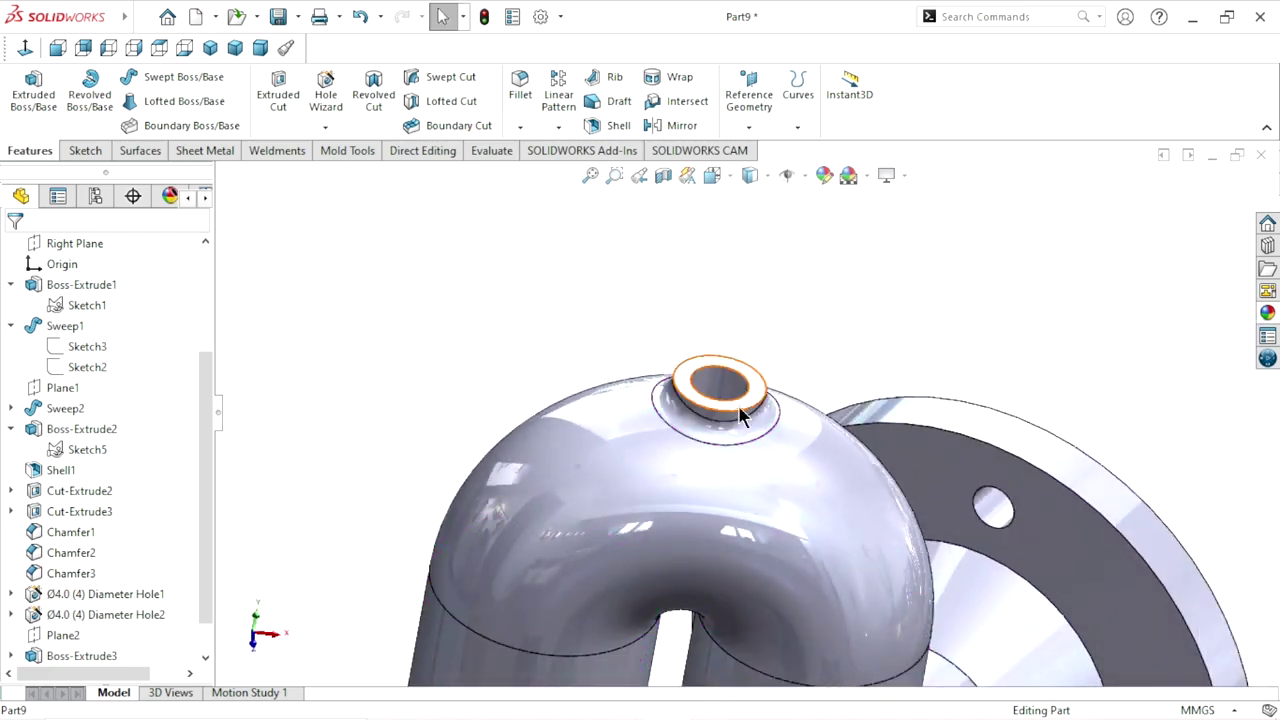
pyautogui.scroll(5, 740, 418)
pyautogui.scroll(-2, 753, 500)
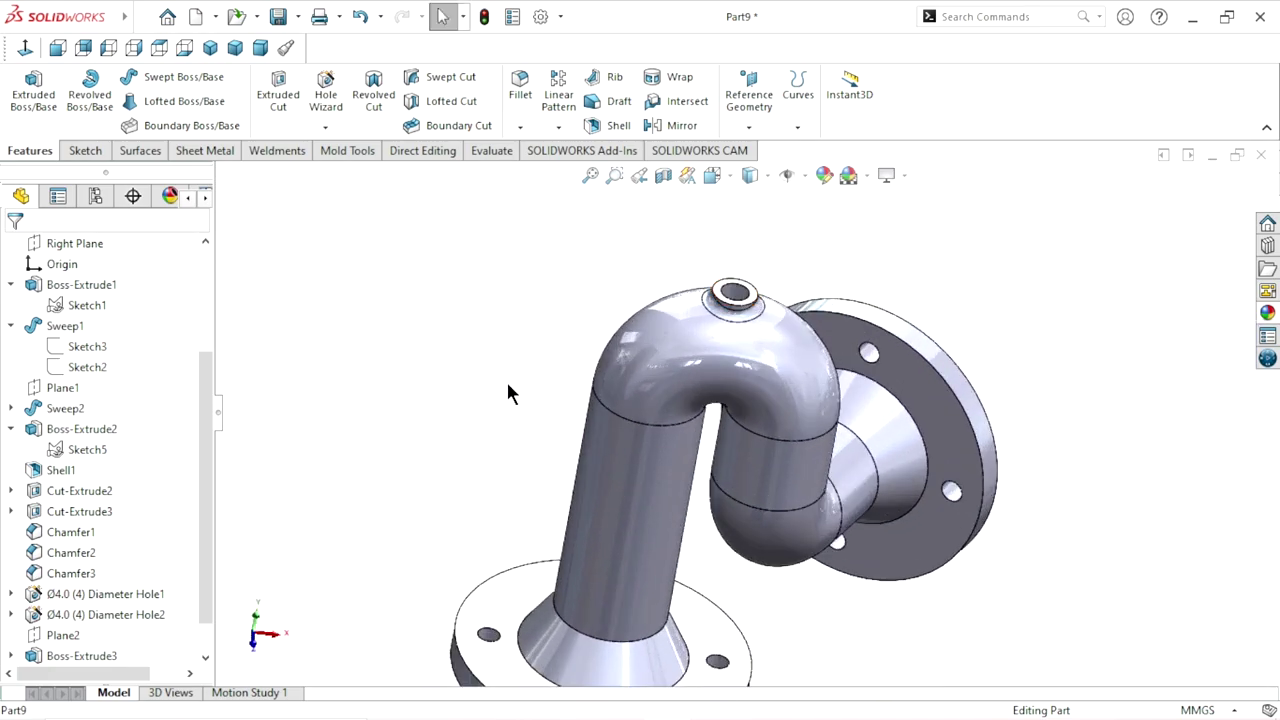
pyautogui.click(663, 175)
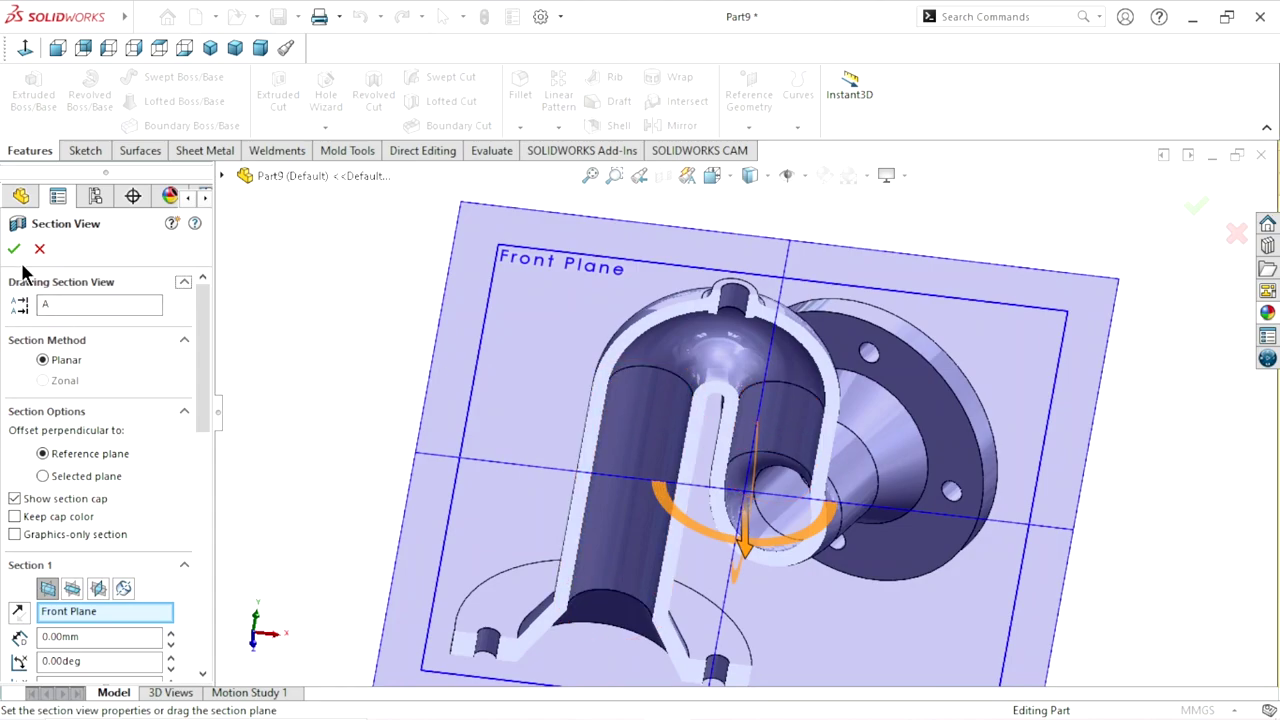
pyautogui.click(13, 248)
pyautogui.hotkey('ctrl', '1')
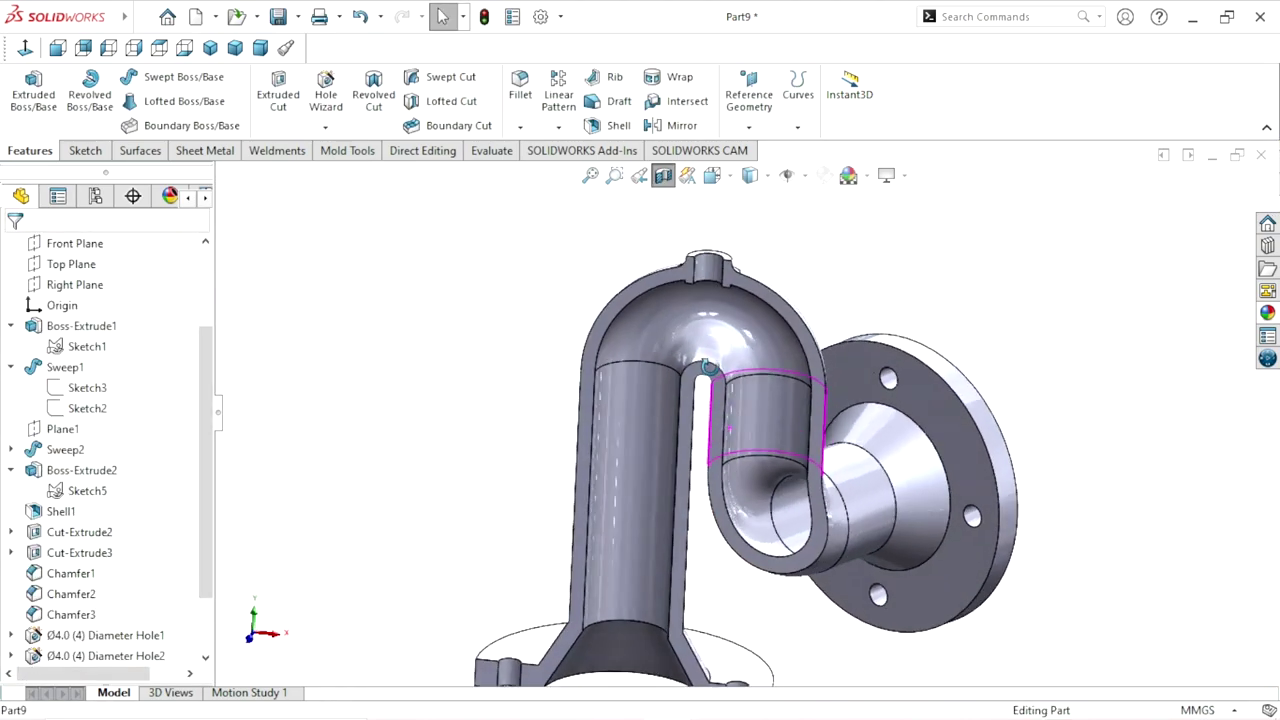
pyautogui.scroll(-3, 698, 291)
pyautogui.scroll(-2, 698, 285)
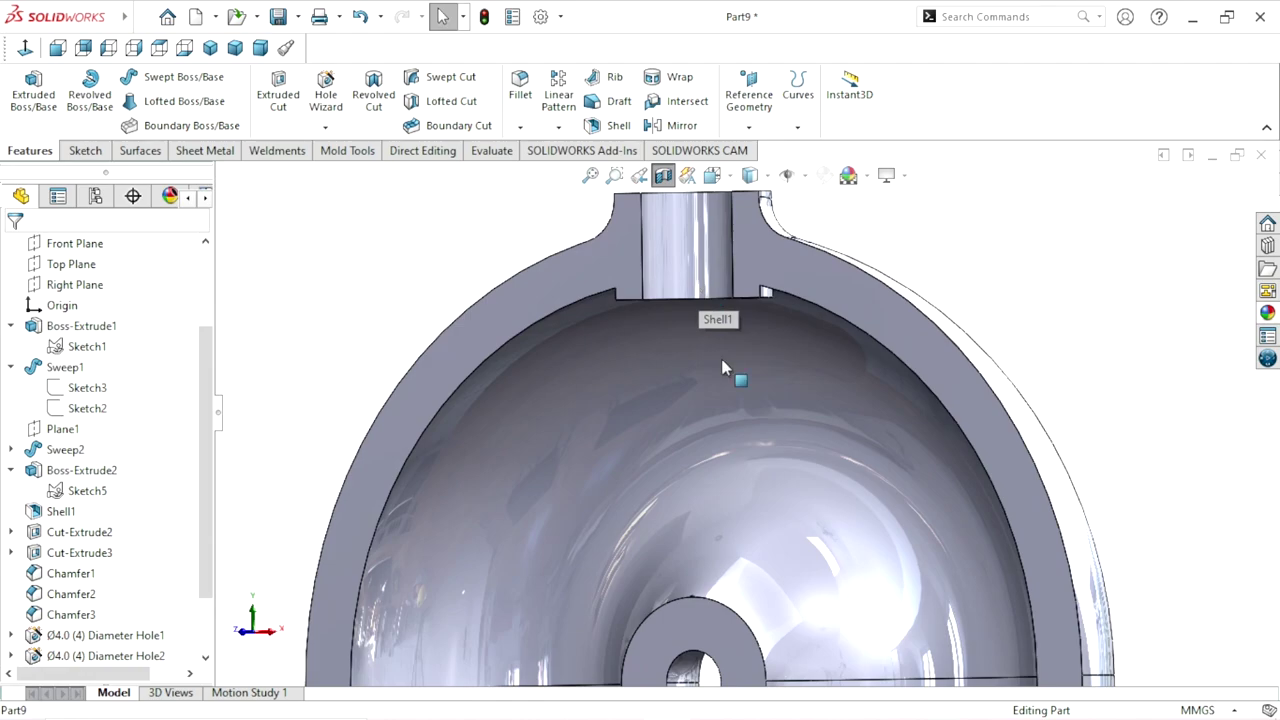
pyautogui.moveTo(705, 310); pyautogui.dragTo(688, 323, button='middle')
pyautogui.scroll(5, 688, 323)
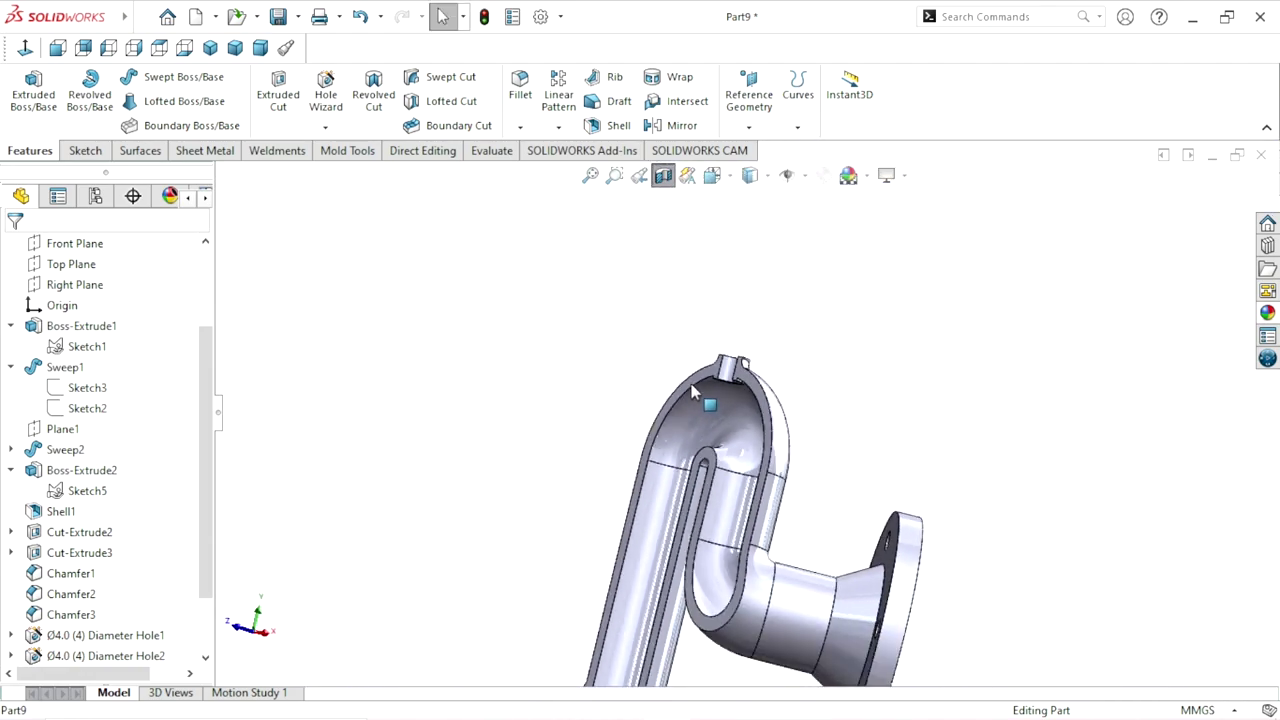
pyautogui.scroll(3, 694, 394)
pyautogui.moveTo(700, 430)
pyautogui.mouseDown(button='middle')
pyautogui.moveTo(700, 451)
pyautogui.moveTo(786, 478)
pyautogui.moveTo(654, 271)
pyautogui.moveTo(774, 286)
pyautogui.moveTo(845, 390)
pyautogui.moveTo(828, 324)
pyautogui.moveTo(918, 393)
pyautogui.moveTo(986, 391)
pyautogui.moveTo(766, 410)
pyautogui.moveTo(781, 325)
pyautogui.mouseUp(button='middle')
pyautogui.scroll(-5, 730, 560)
pyautogui.press('f')
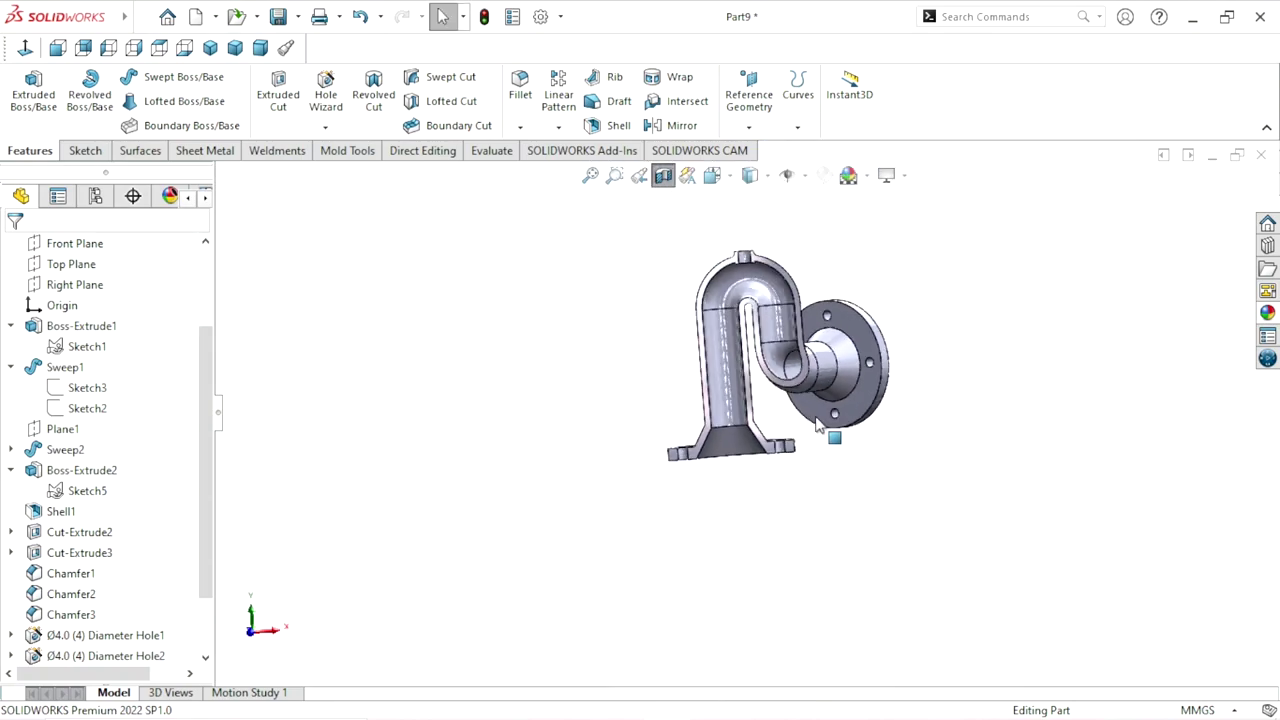
pyautogui.scroll(-3, 781, 325)
pyautogui.scroll(-3, 781, 325)
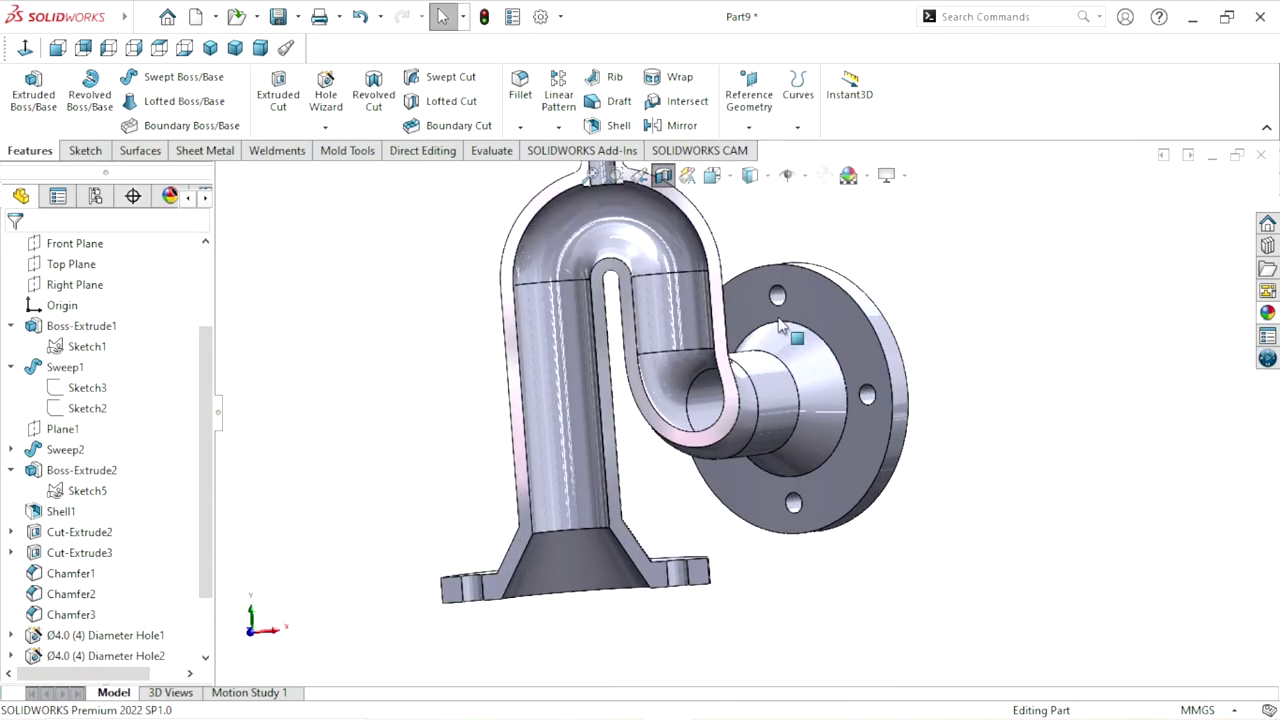
pyautogui.click(661, 175)
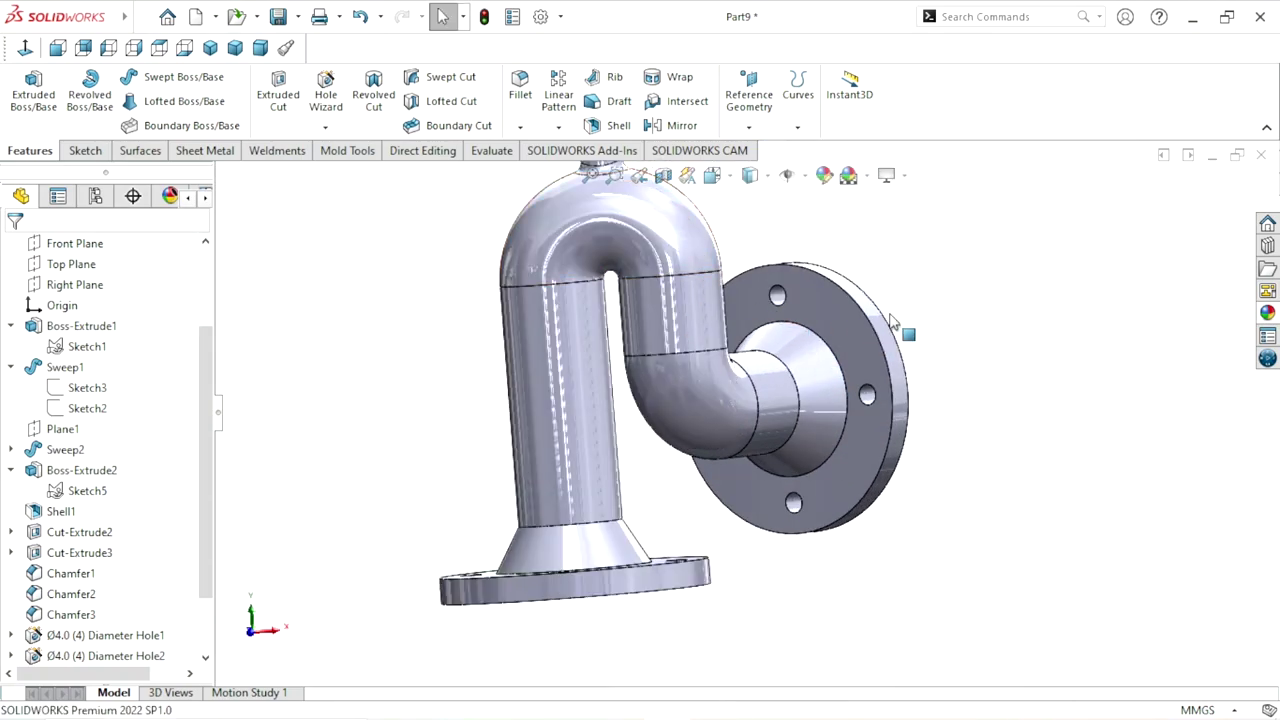
pyautogui.click(210, 47)
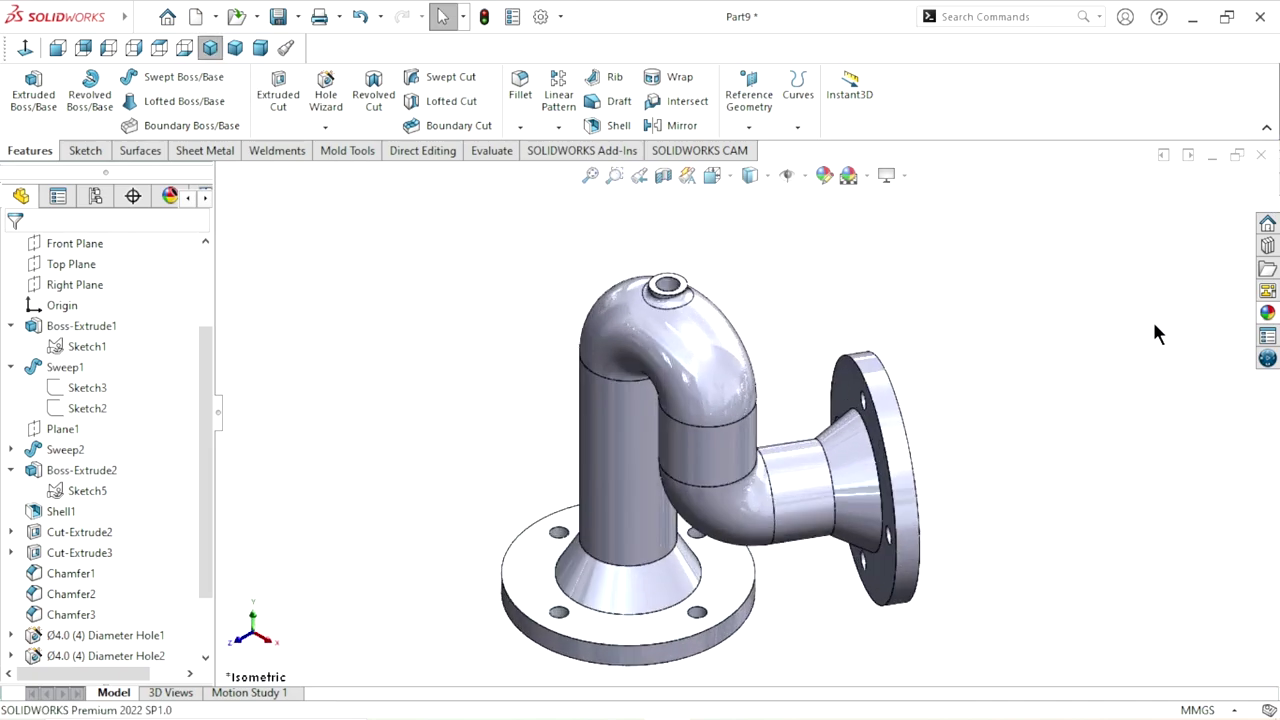
# Drag satin finish stainless steel from Metal > Steel onto the whole part
pyautogui.click(1267, 314)
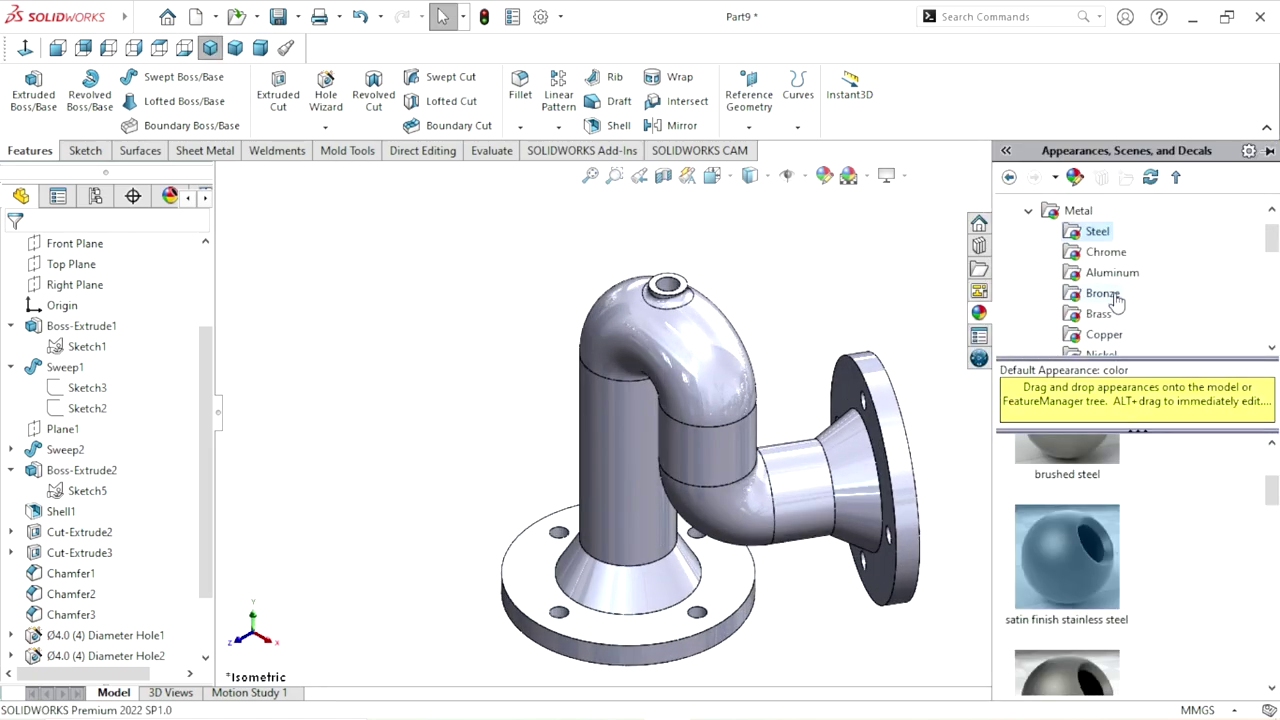
pyautogui.scroll(1, 1112, 296)
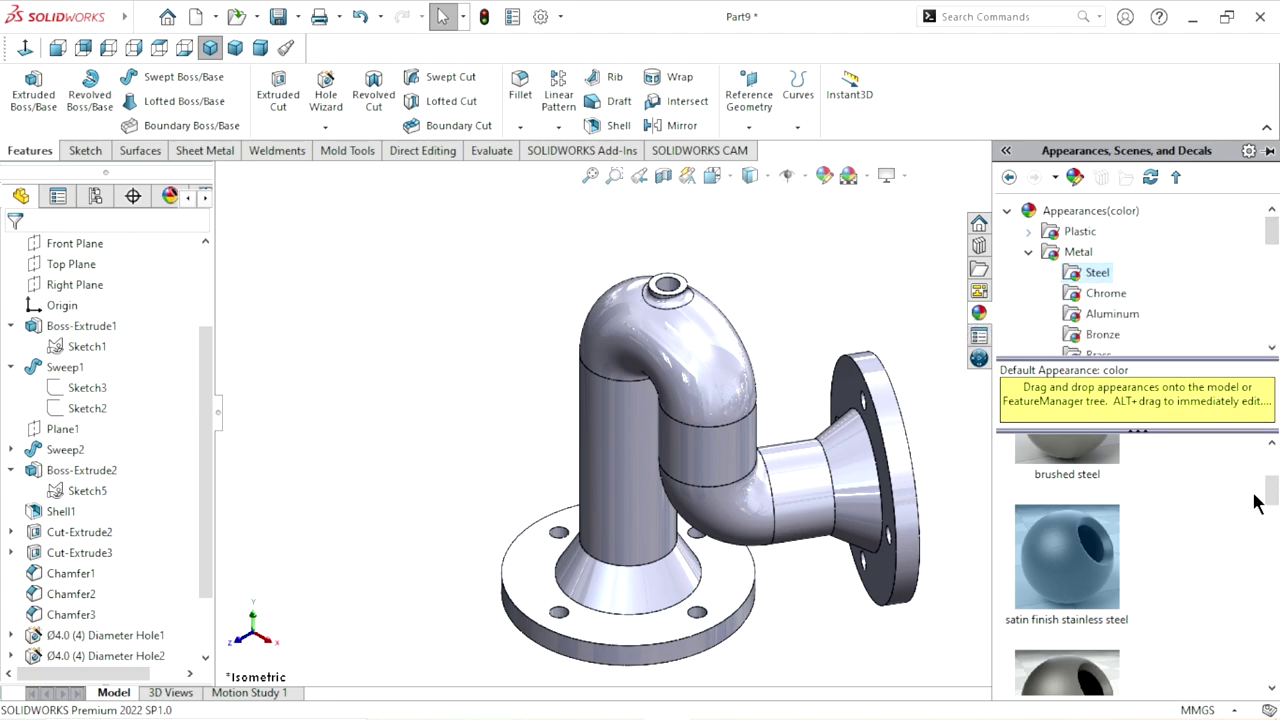
pyautogui.moveTo(1272, 492); pyautogui.dragTo(1268, 510)
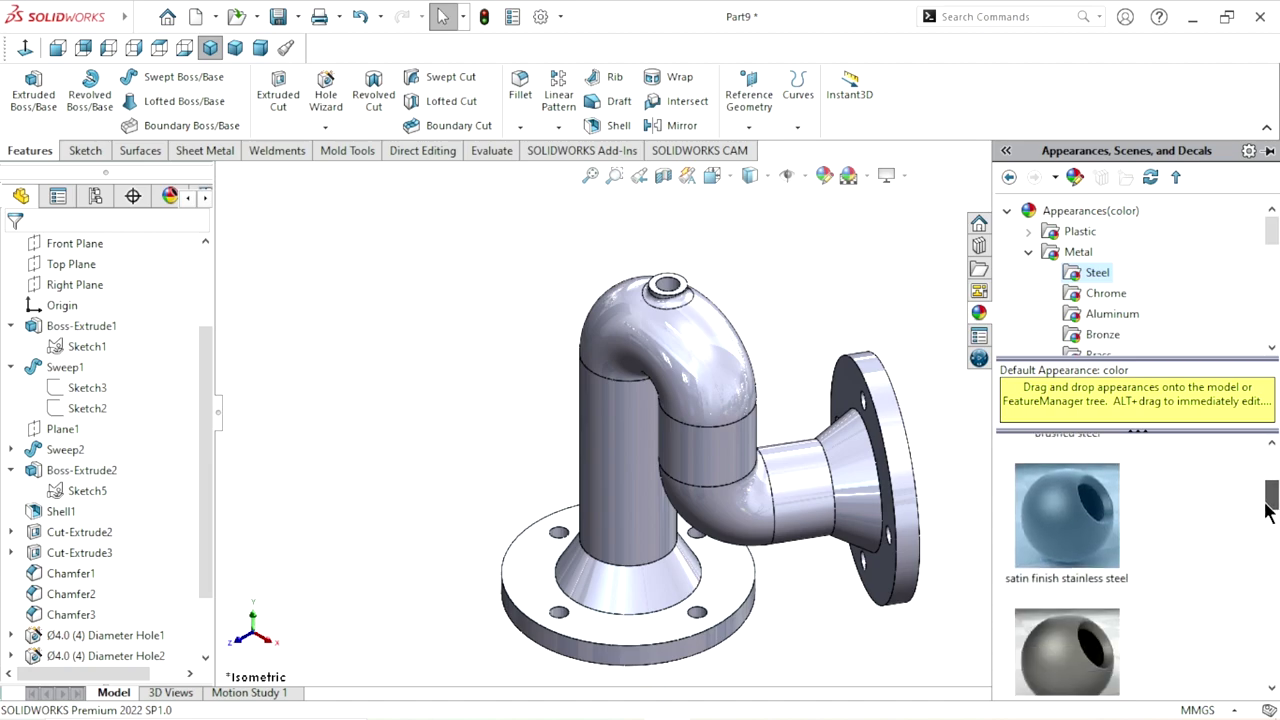
pyautogui.moveTo(1095, 540); pyautogui.dragTo(906, 463)
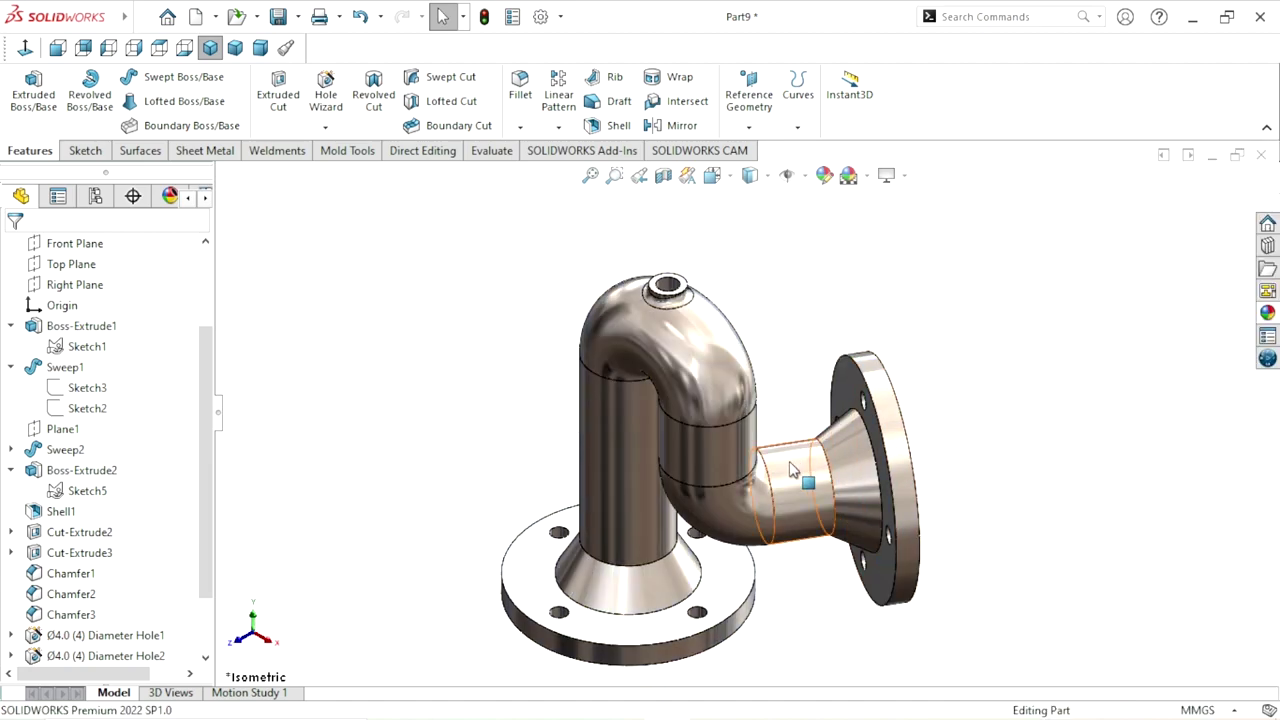
pyautogui.scroll(1, 794, 399)
pyautogui.scroll(1, 754, 505)
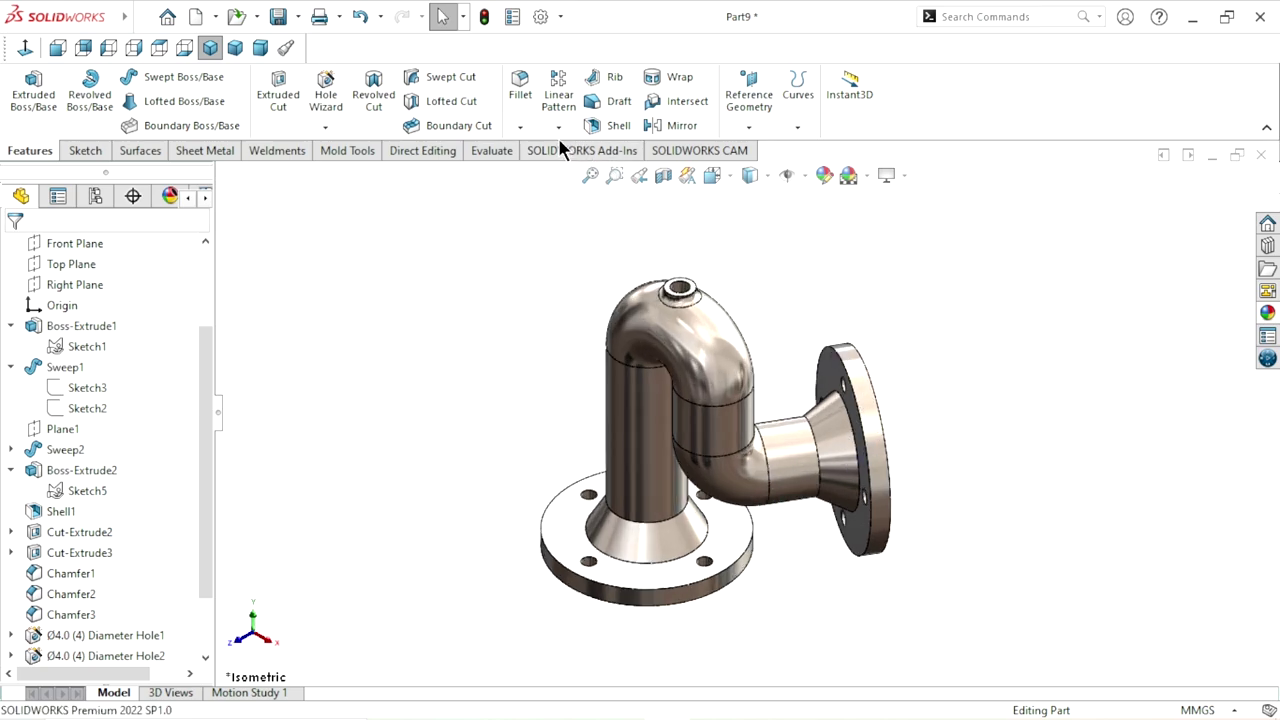
# Chamfer the base and side flange outer faces at 0.5 mm and 45 degrees
pyautogui.click(519, 126)
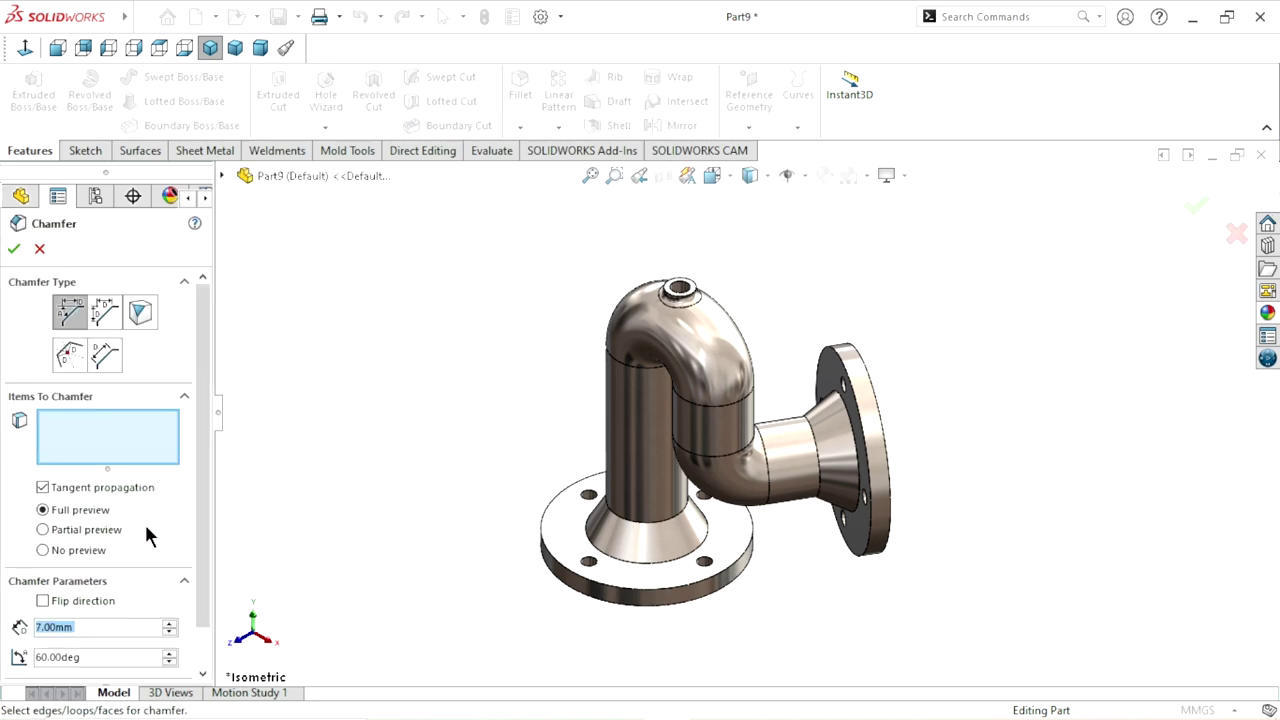
pyautogui.moveTo(207, 523); pyautogui.dragTo(206, 581)
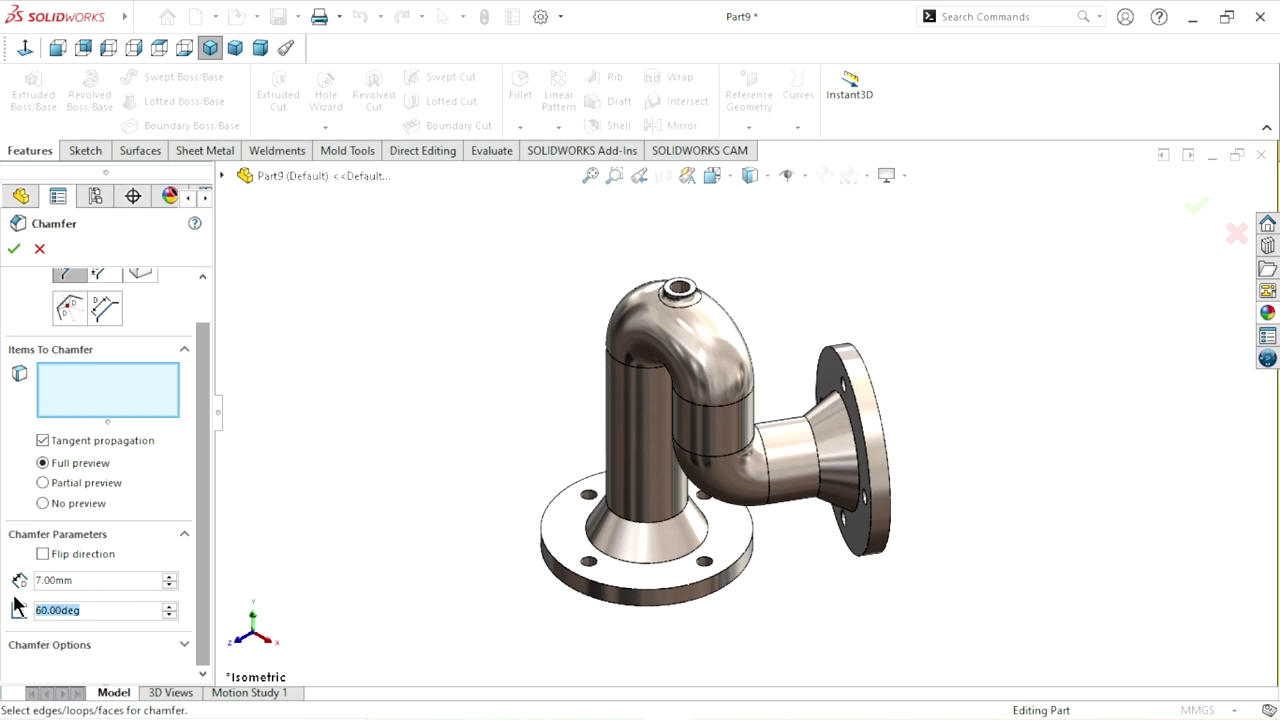
pyautogui.write('45')
pyautogui.press('Return')
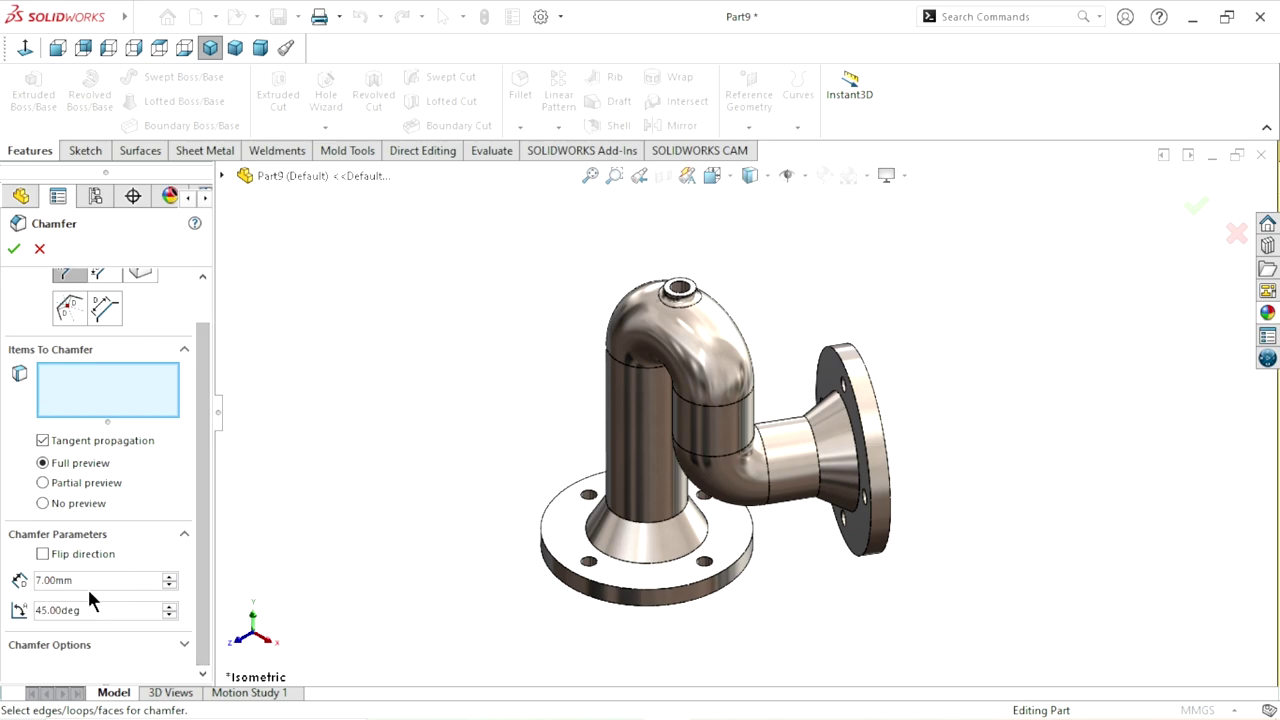
pyautogui.moveTo(87, 580); pyautogui.dragTo(3, 580)
pyautogui.write('0')
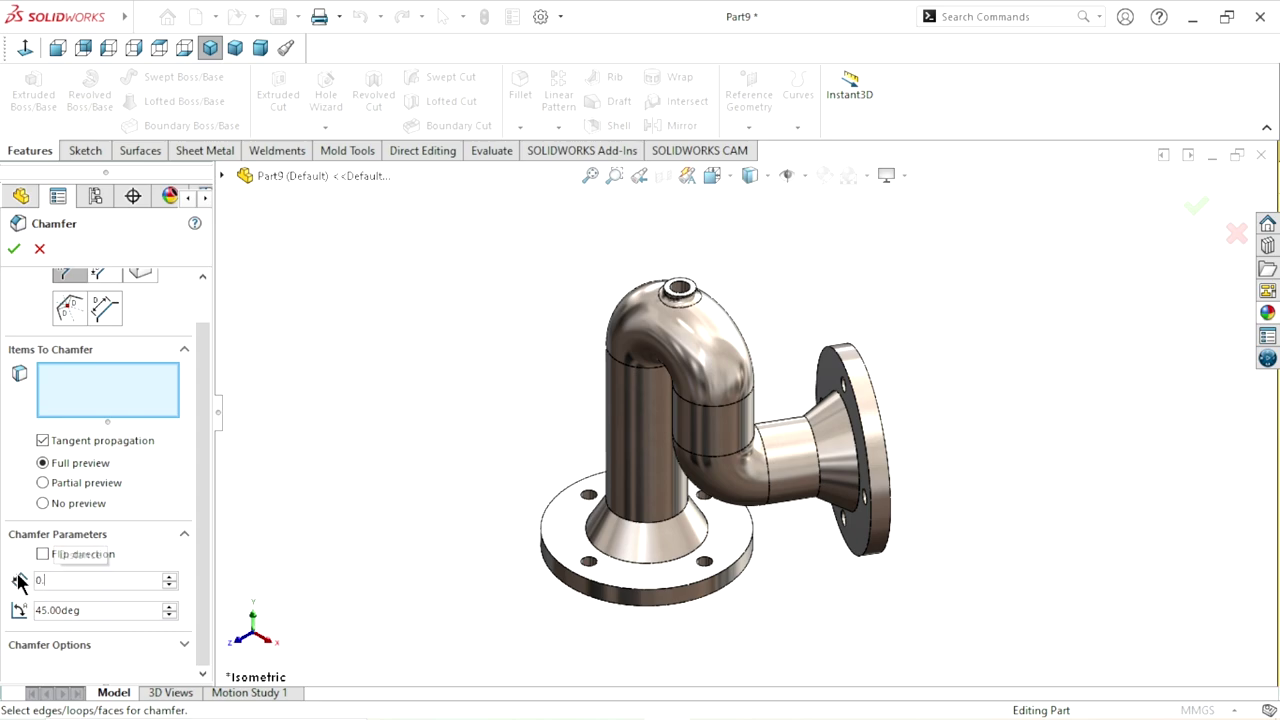
pyautogui.write('.5')
pyautogui.press('Return')
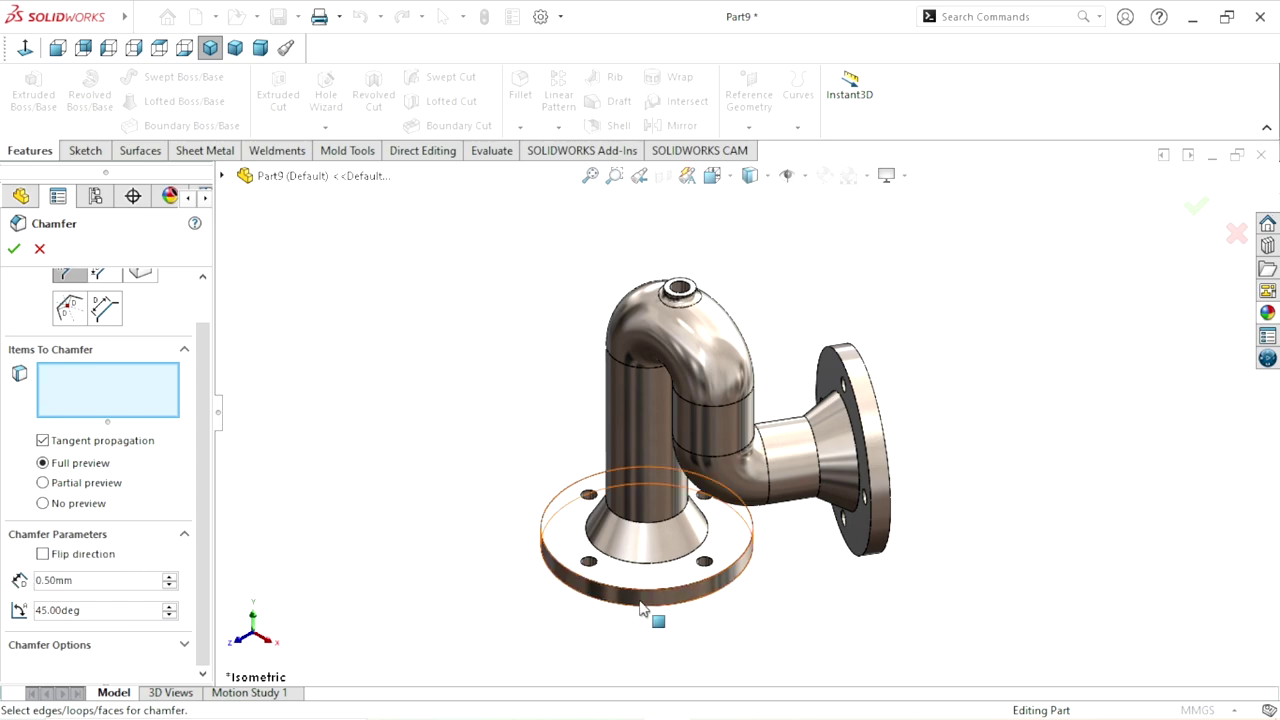
pyautogui.click(735, 585)
pyautogui.click(887, 465)
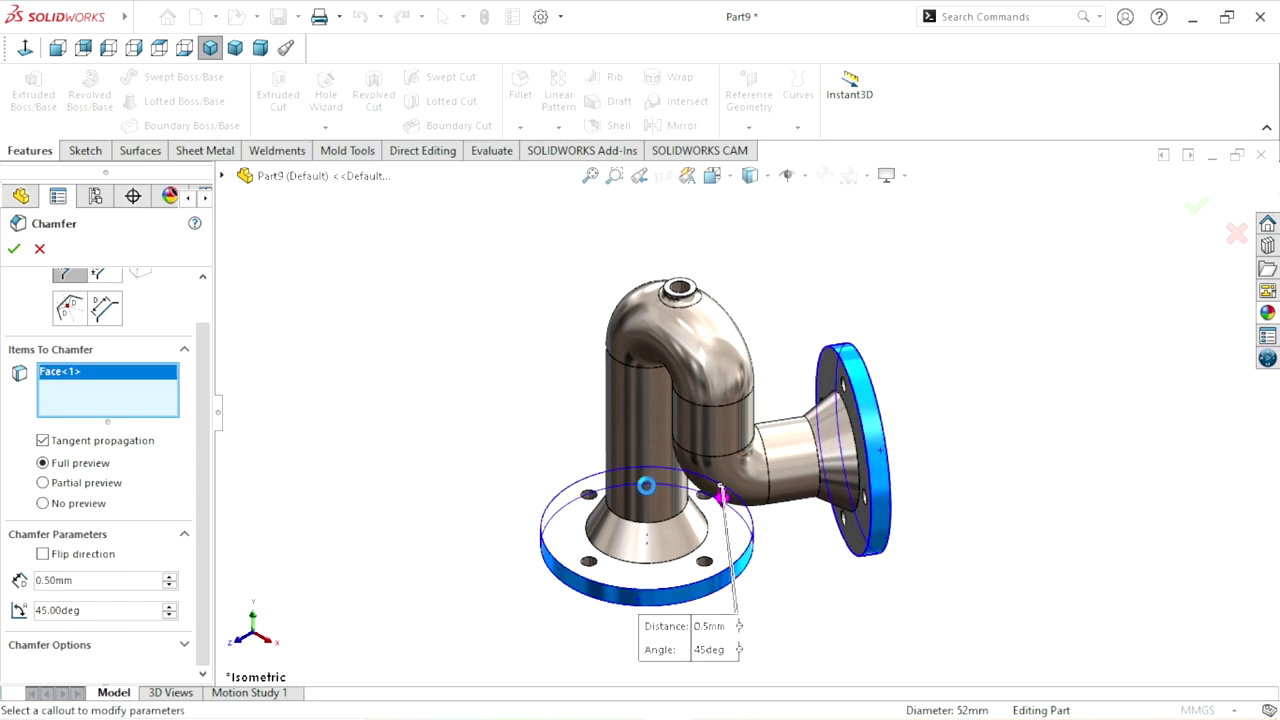
pyautogui.click(14, 250)
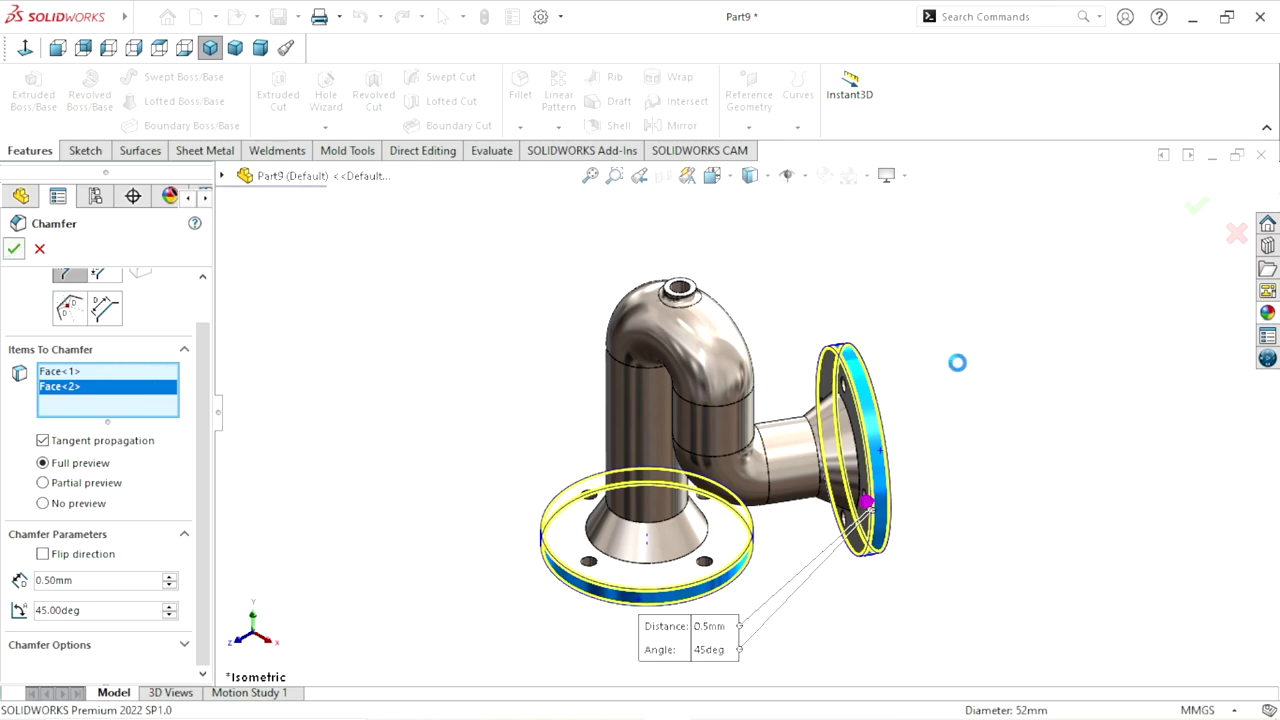
pyautogui.scroll(-3, 903, 430)
# View the pipe from the front, back, left and right orientations
pyautogui.scroll(4, 821, 446)
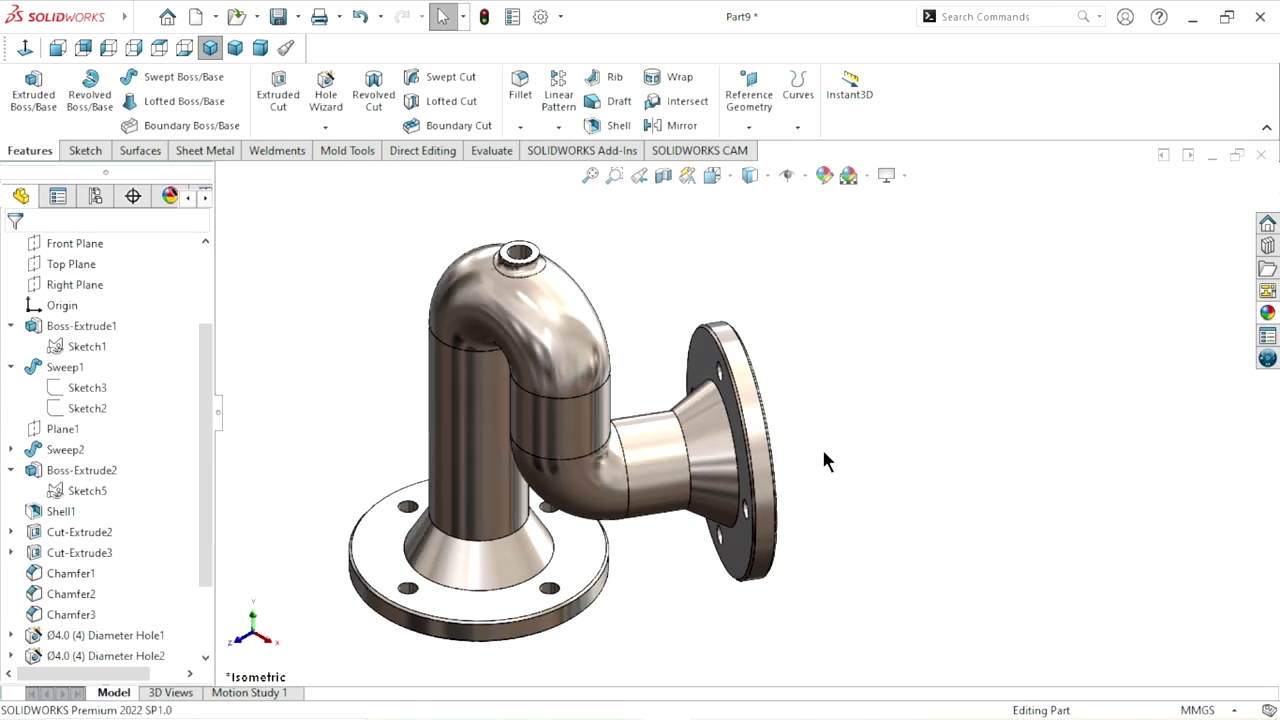
pyautogui.scroll(1, 628, 514)
pyautogui.scroll(1, 585, 497)
pyautogui.scroll(-1, 585, 497)
pyautogui.scroll(-1, 577, 371)
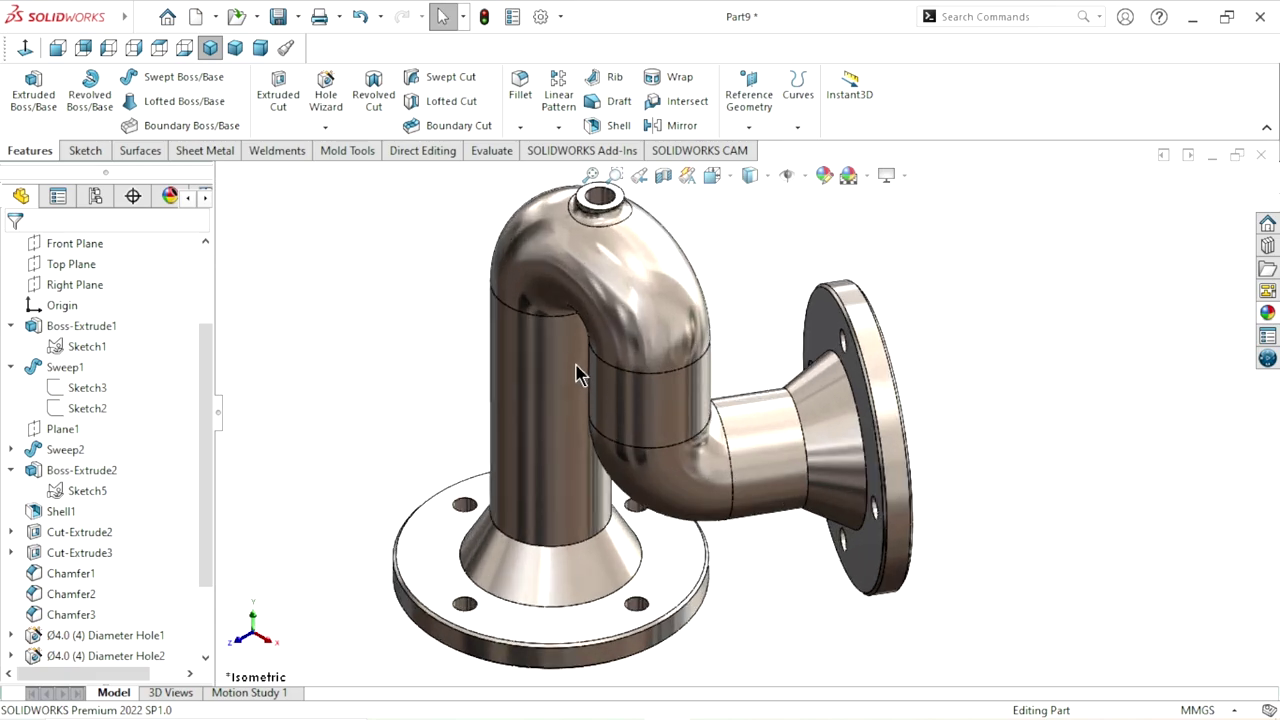
pyautogui.scroll(-1, 548, 344)
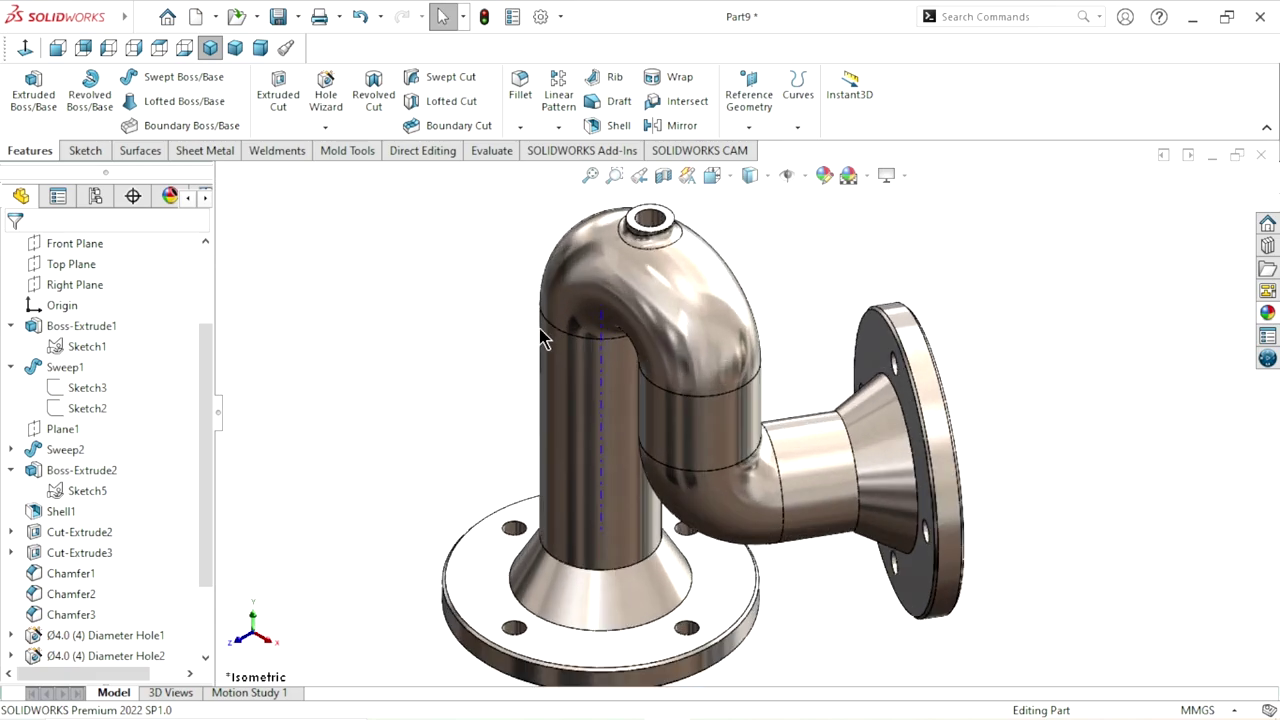
pyautogui.click(60, 48)
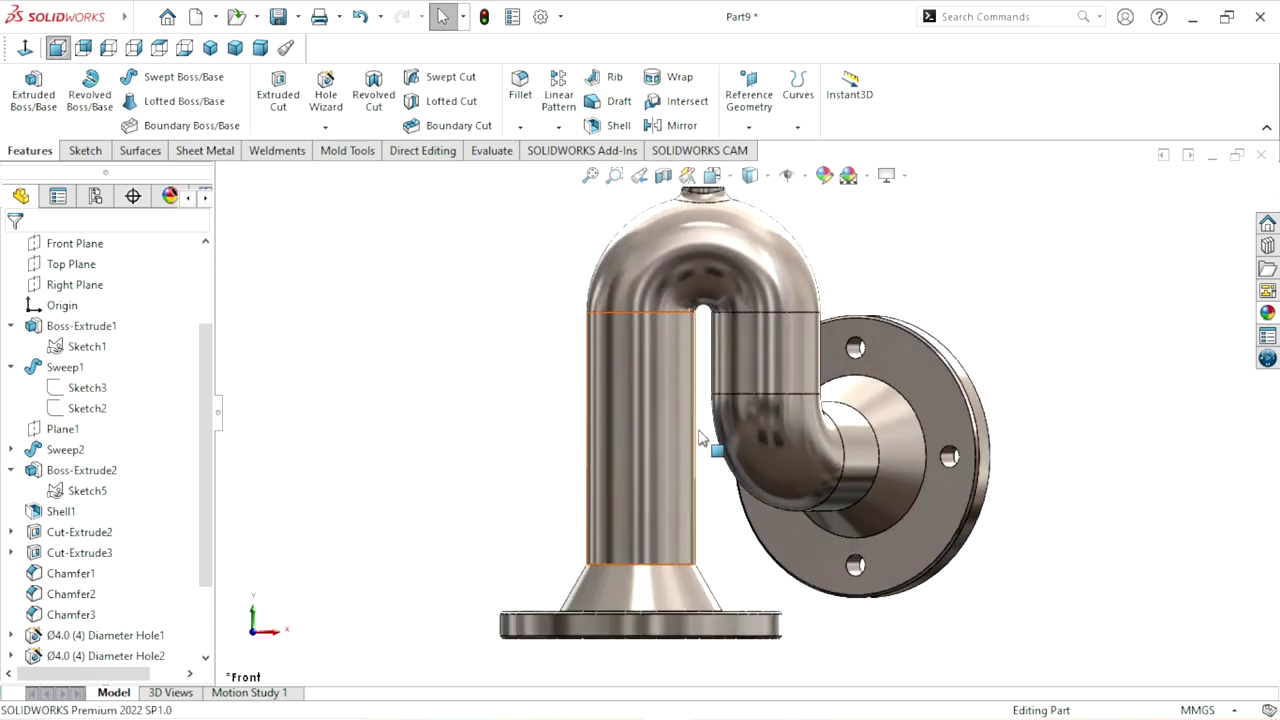
pyautogui.scroll(-1, 845, 355)
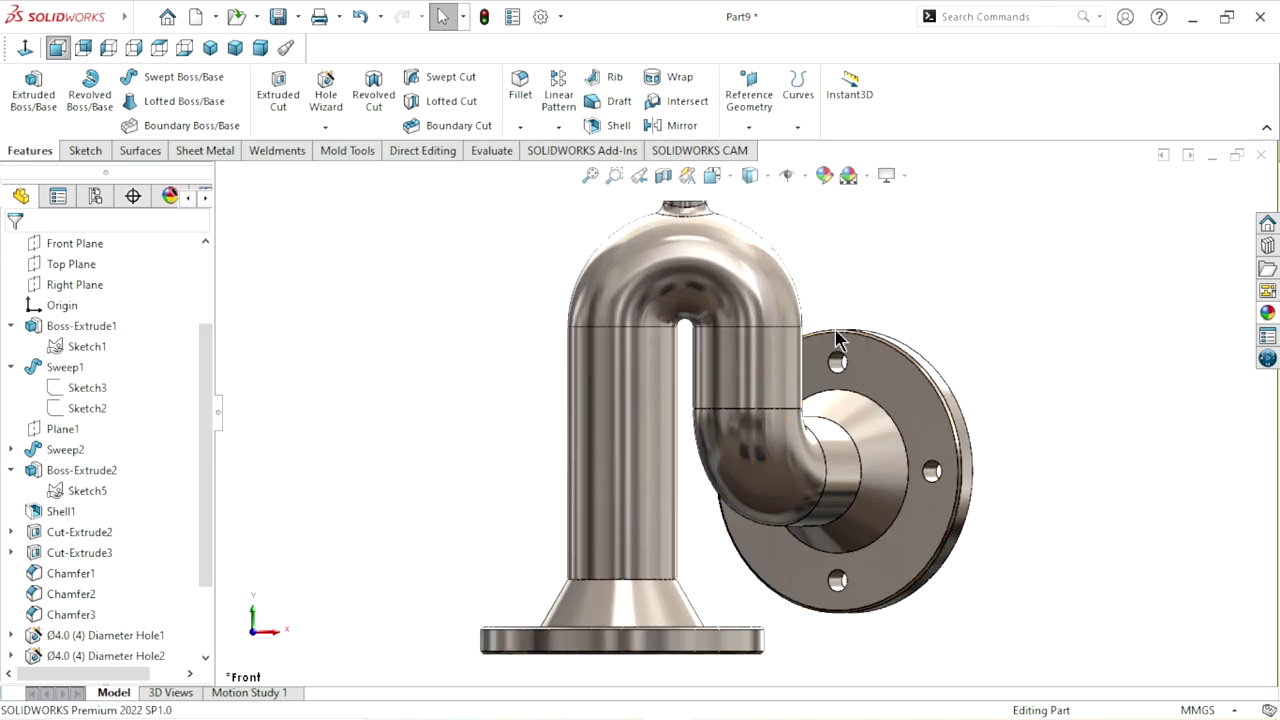
pyautogui.click(84, 48)
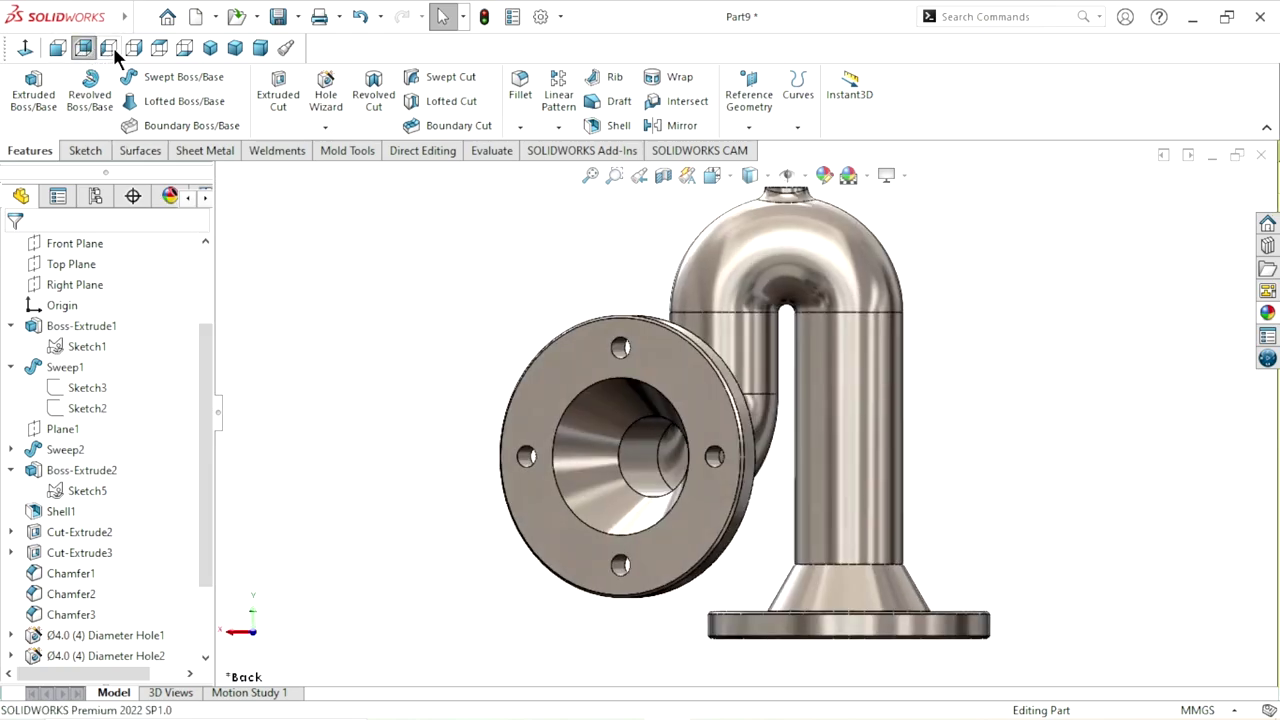
pyautogui.click(108, 48)
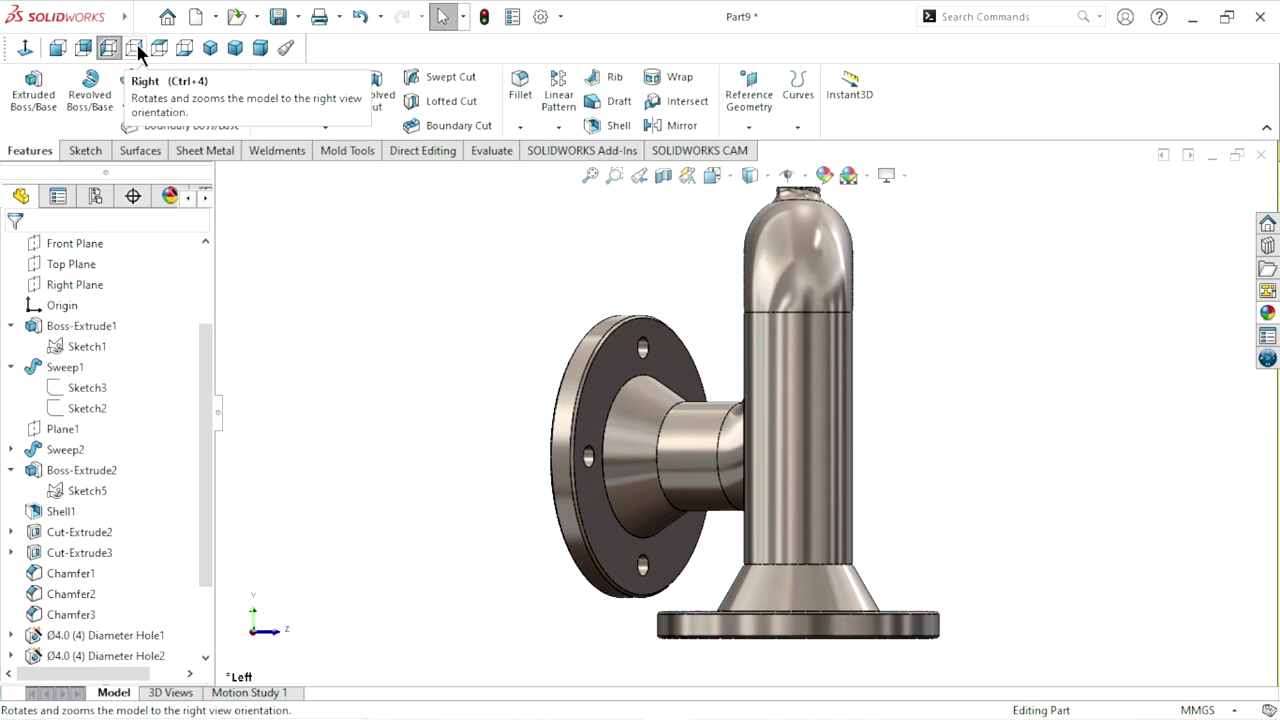
pyautogui.click(136, 48)
# View the pipe from top and bottom, then isometric, trimetric and finally dimetric
pyautogui.click(159, 48)
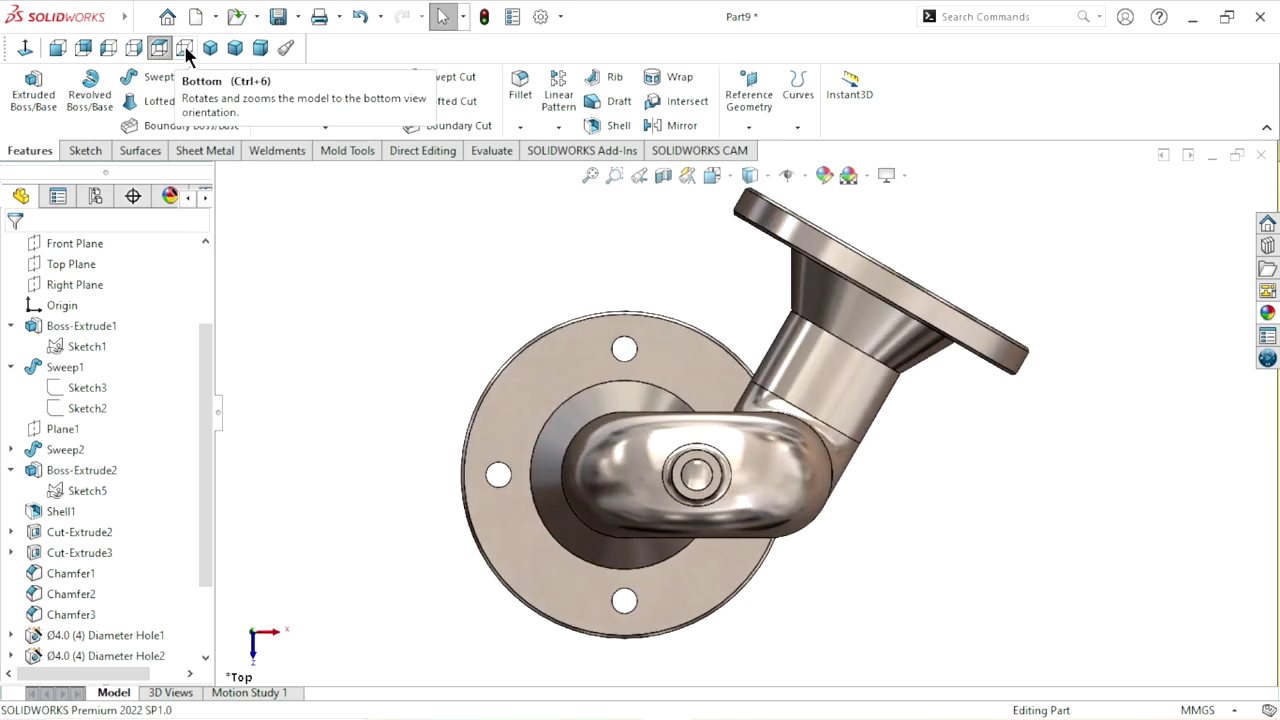
pyautogui.click(185, 48)
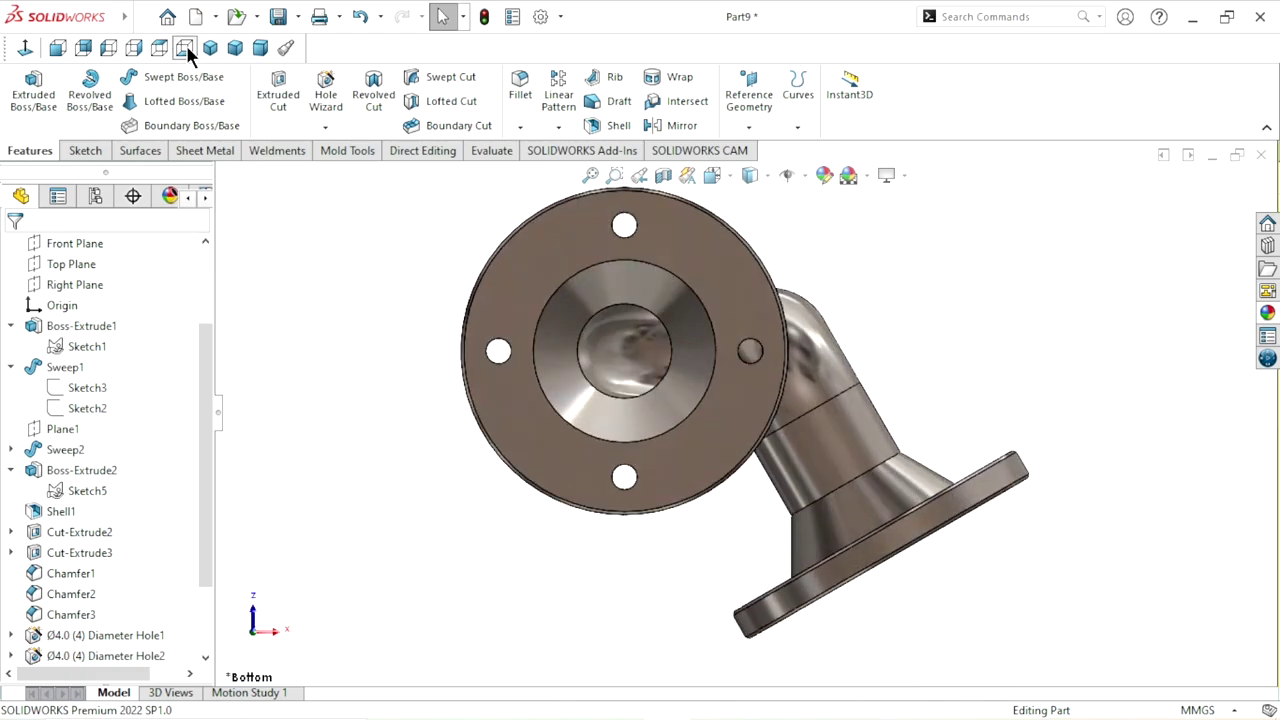
pyautogui.click(210, 48)
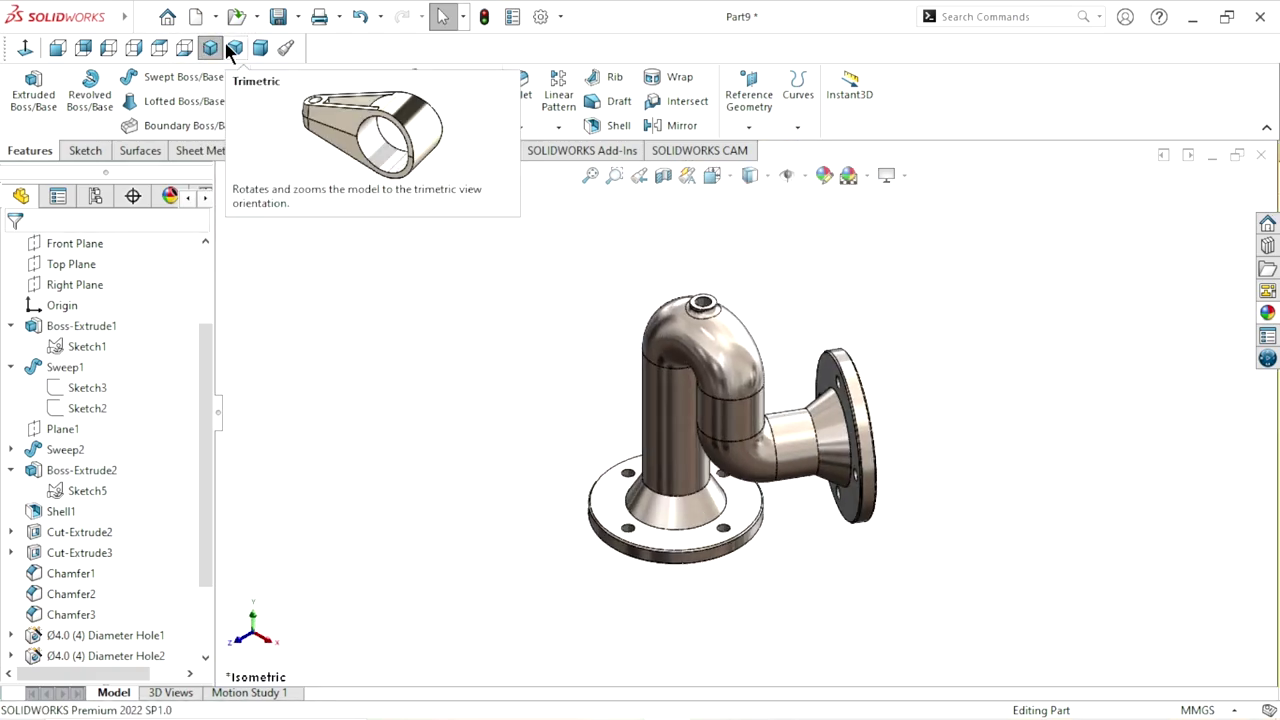
pyautogui.click(232, 49)
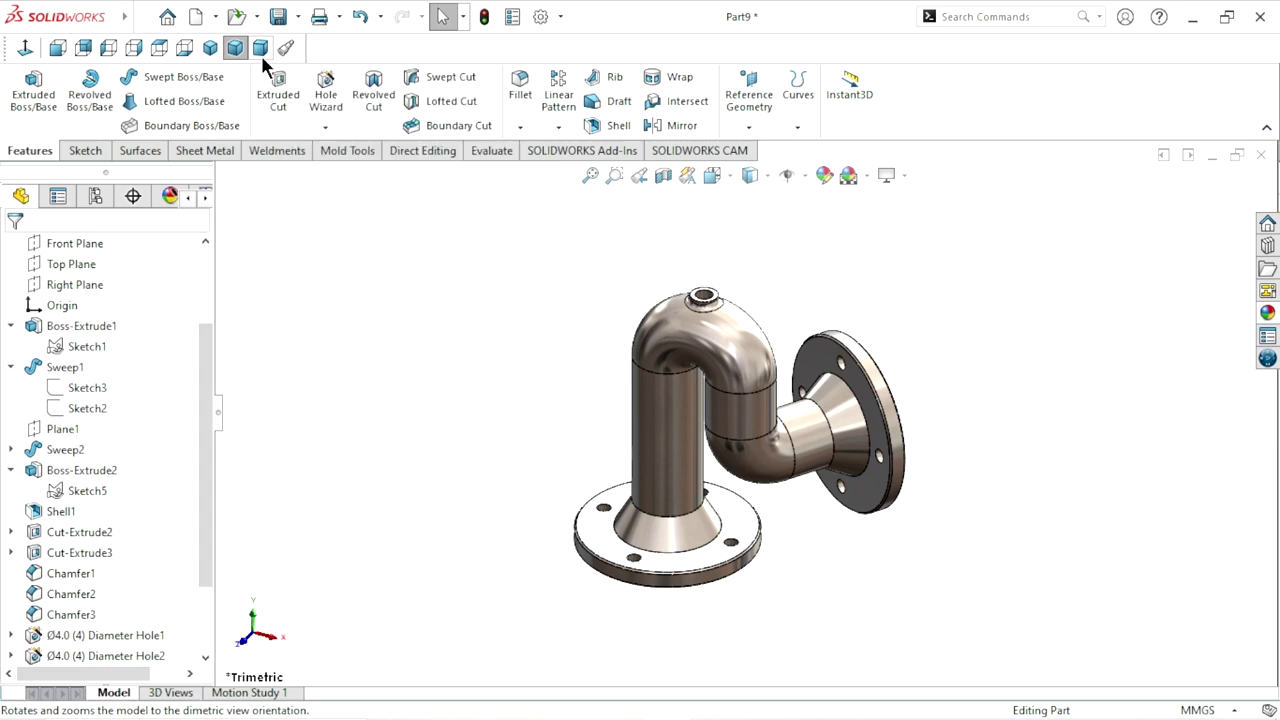
pyautogui.click(261, 50)
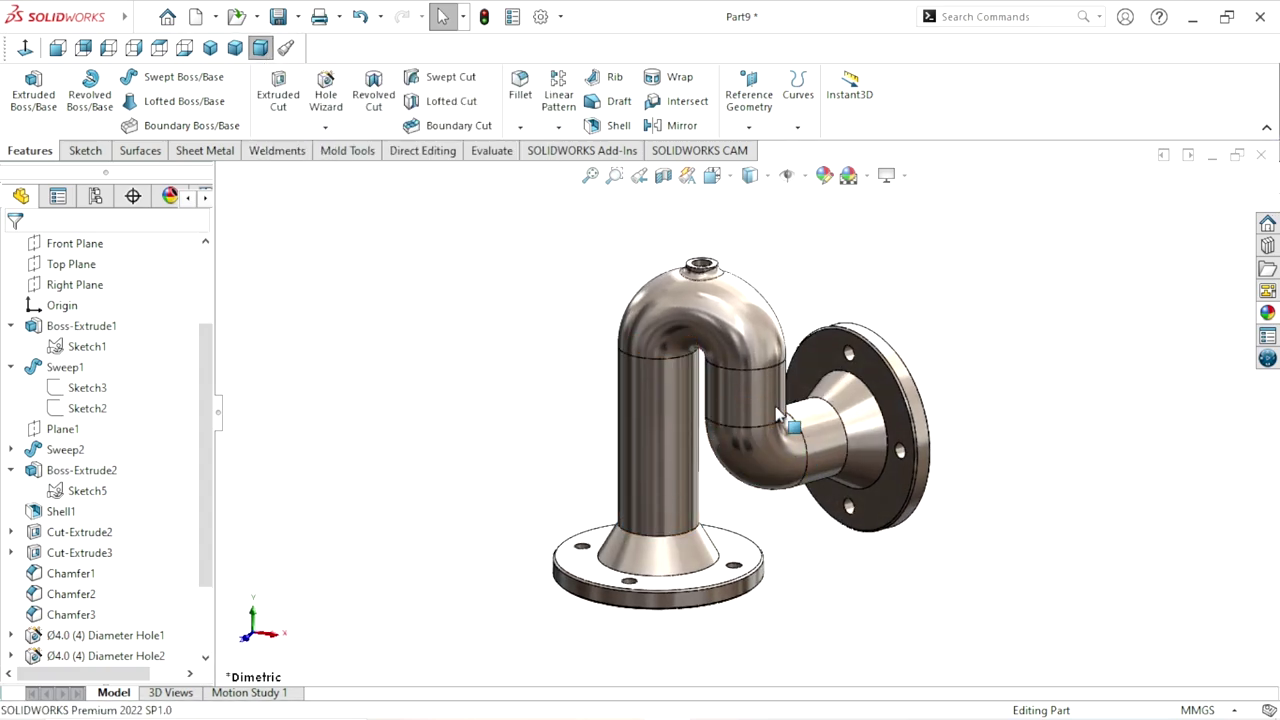
pyautogui.scroll(-2, 779, 412)
# Try perspective rendering while orbiting the pipe, then switch perspective off
pyautogui.click(903, 176)
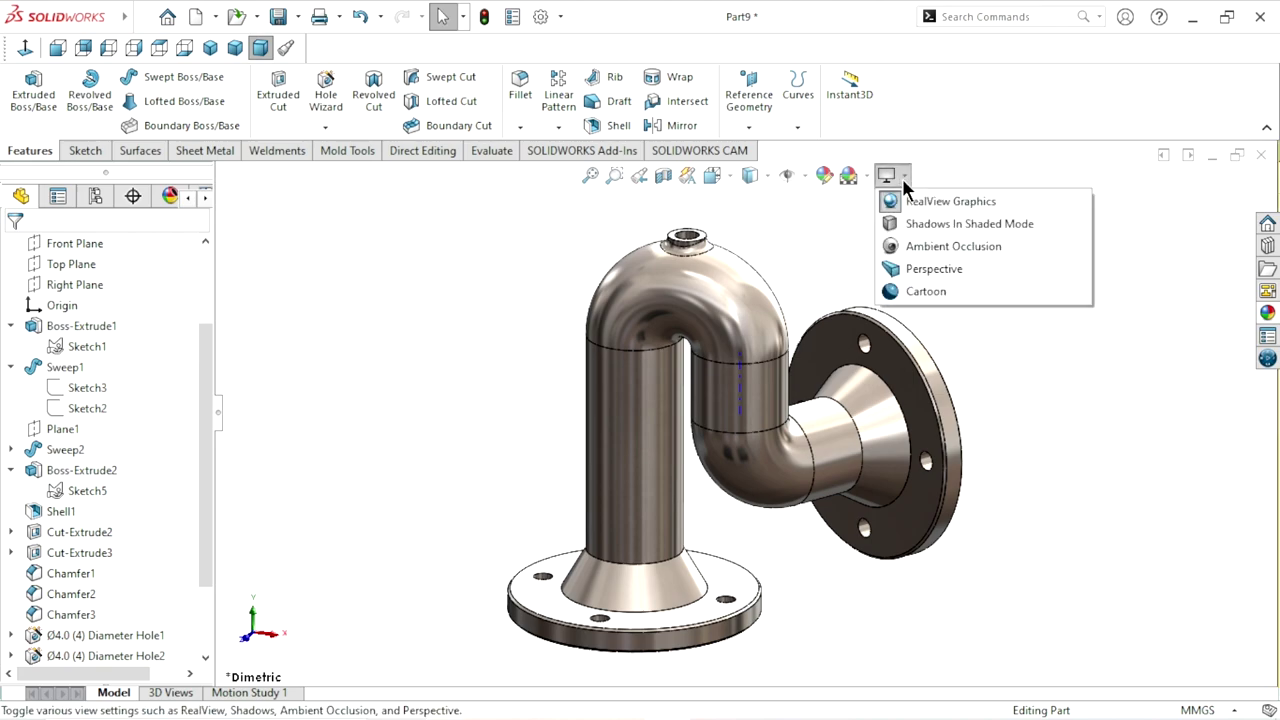
pyautogui.click(905, 269)
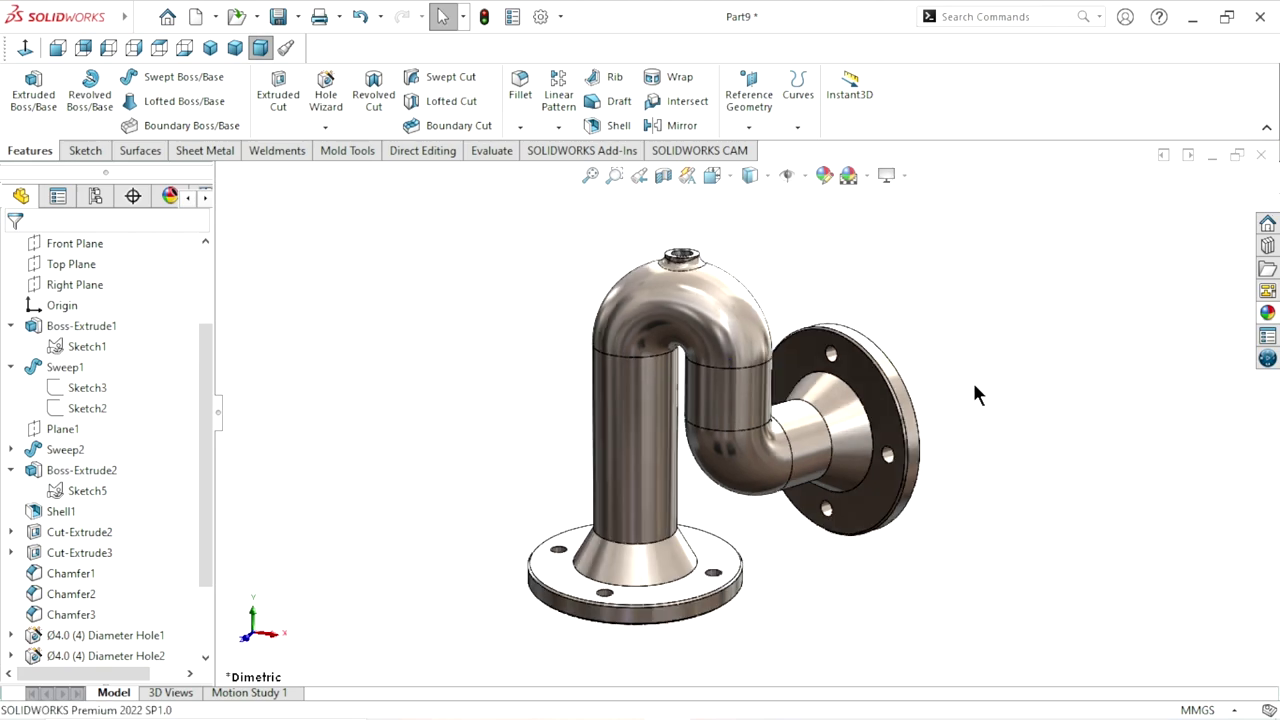
pyautogui.scroll(-1, 698, 475)
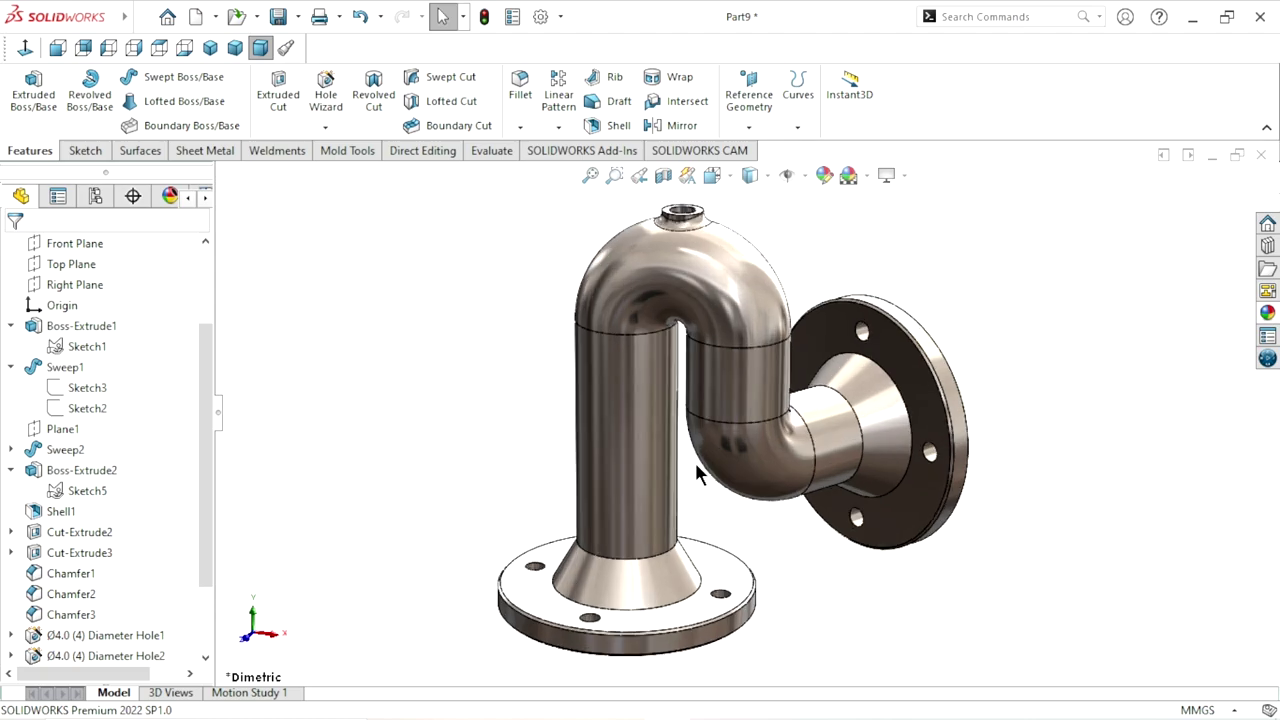
pyautogui.moveTo(1000, 425)
pyautogui.mouseDown(button='middle')
pyautogui.moveTo(1011, 468)
pyautogui.moveTo(1020, 354)
pyautogui.moveTo(974, 300)
pyautogui.moveTo(997, 229)
pyautogui.moveTo(948, 384)
pyautogui.moveTo(950, 334)
pyautogui.mouseUp(button='middle')
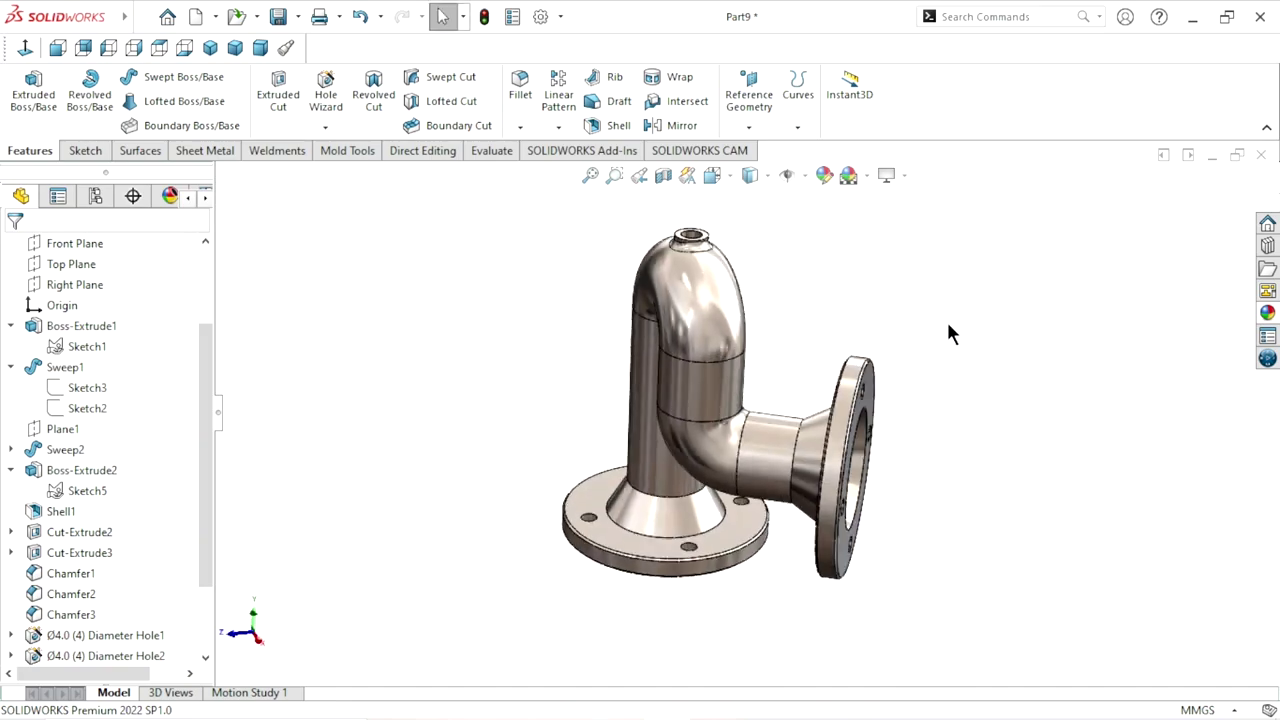
pyautogui.click(903, 176)
pyautogui.click(917, 263)
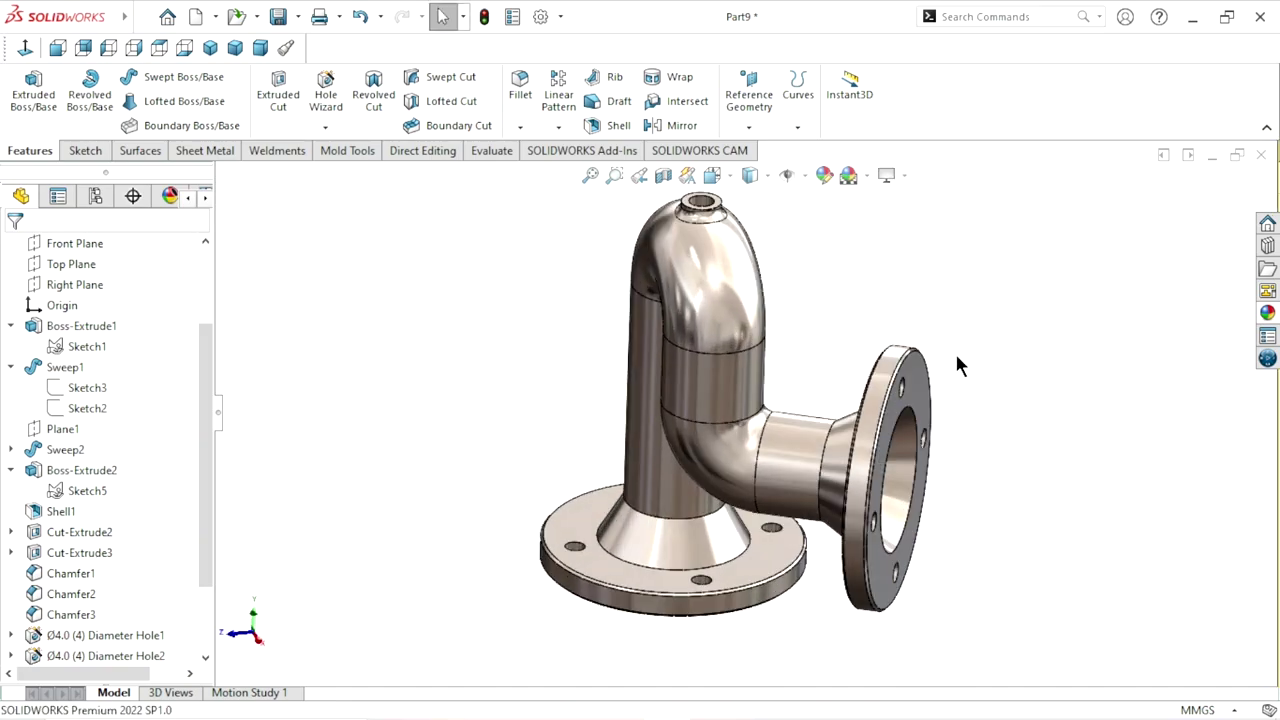
pyautogui.moveTo(955, 365); pyautogui.dragTo(810, 432, button='middle')
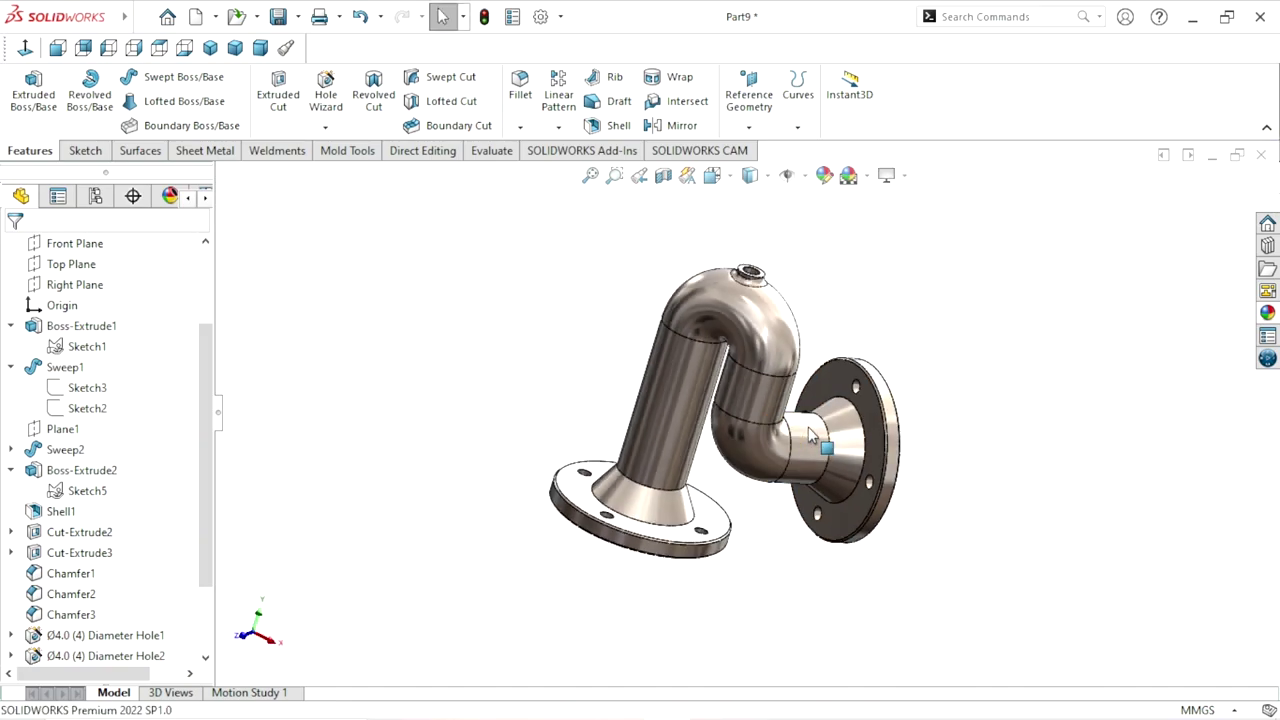
# Turn on shaded-mode floor shadows and return the pipe to isometric view
pyautogui.click(903, 176)
pyautogui.click(900, 219)
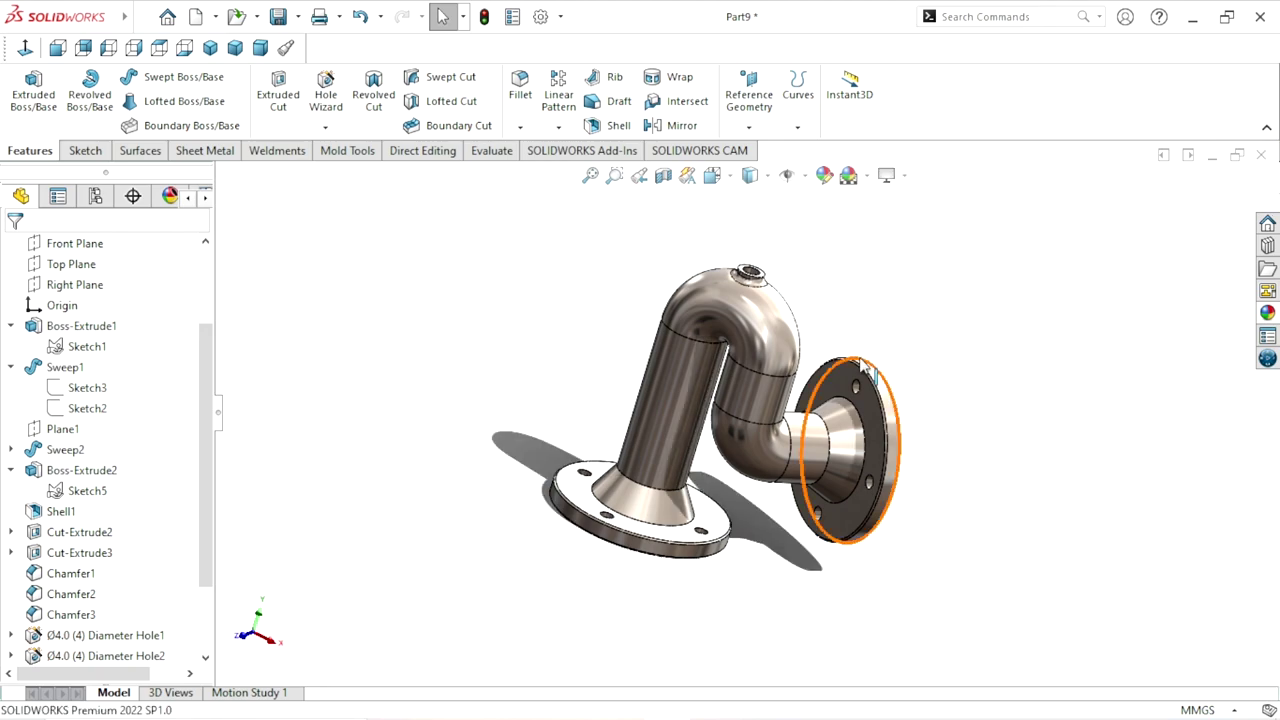
pyautogui.click(221, 47)
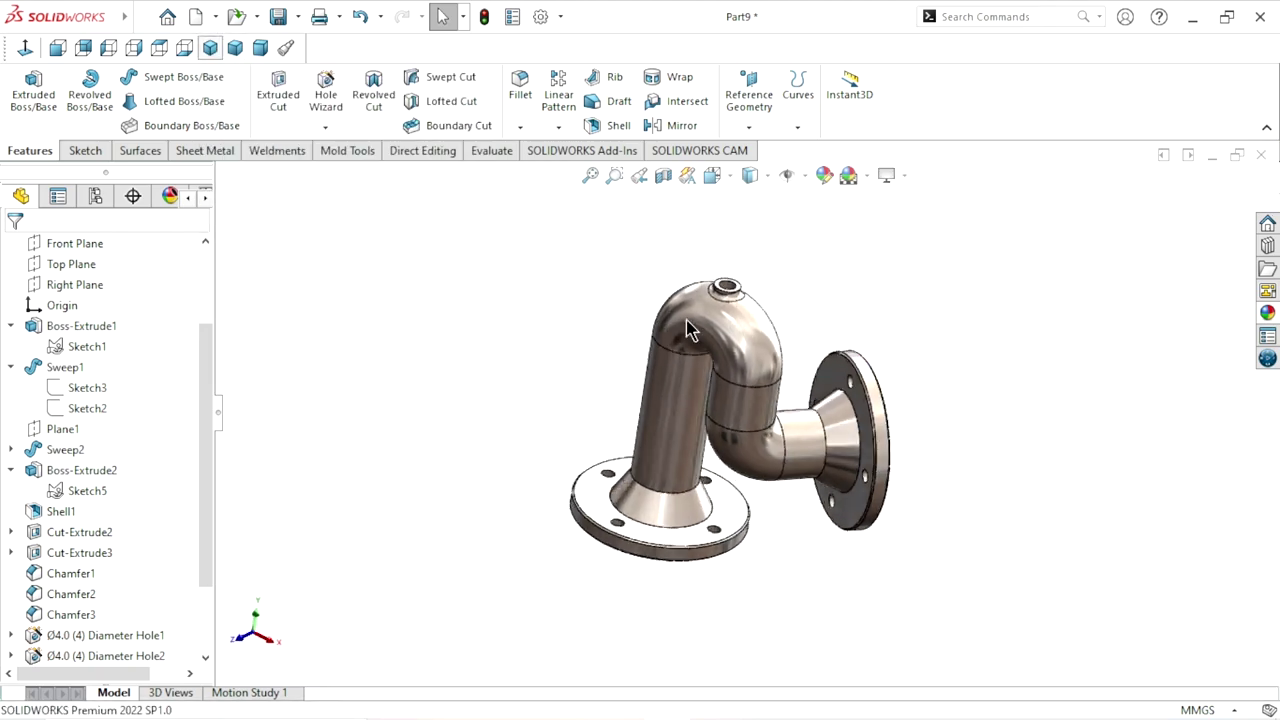
pyautogui.scroll(-1, 884, 395)
pyautogui.scroll(-1, 880, 392)
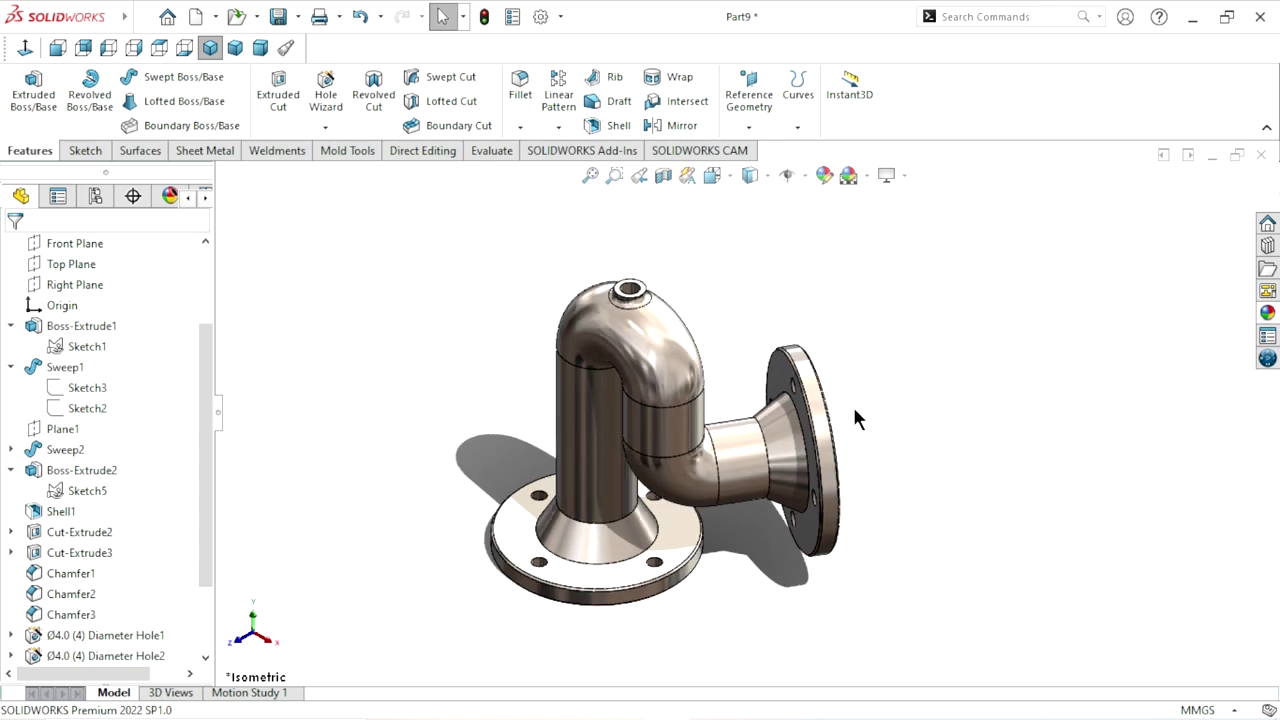
pyautogui.scroll(-1, 855, 400)
# Turn the floor shadow off and pan the pipe slightly up and right
pyautogui.click(906, 174)
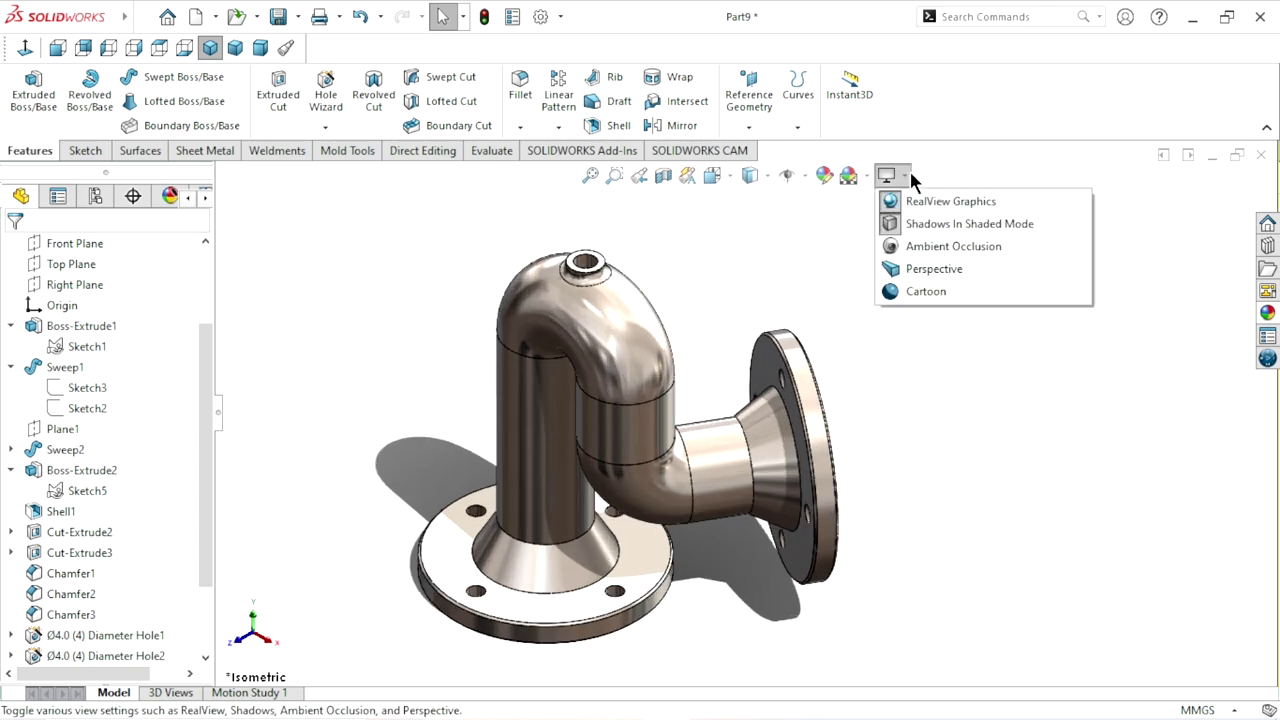
pyautogui.click(925, 224)
pyautogui.keyDown('ctrl'); pyautogui.moveTo(754, 502); pyautogui.dragTo(788, 482, button='middle'); pyautogui.keyUp('ctrl')
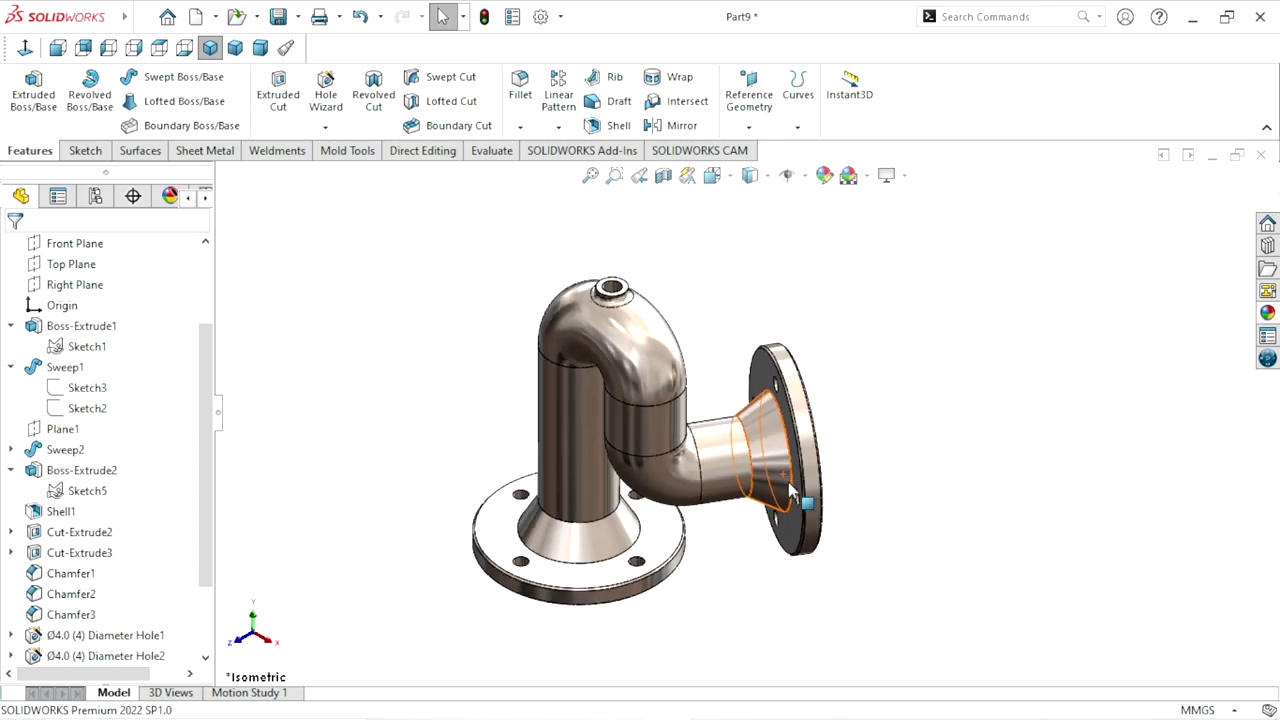